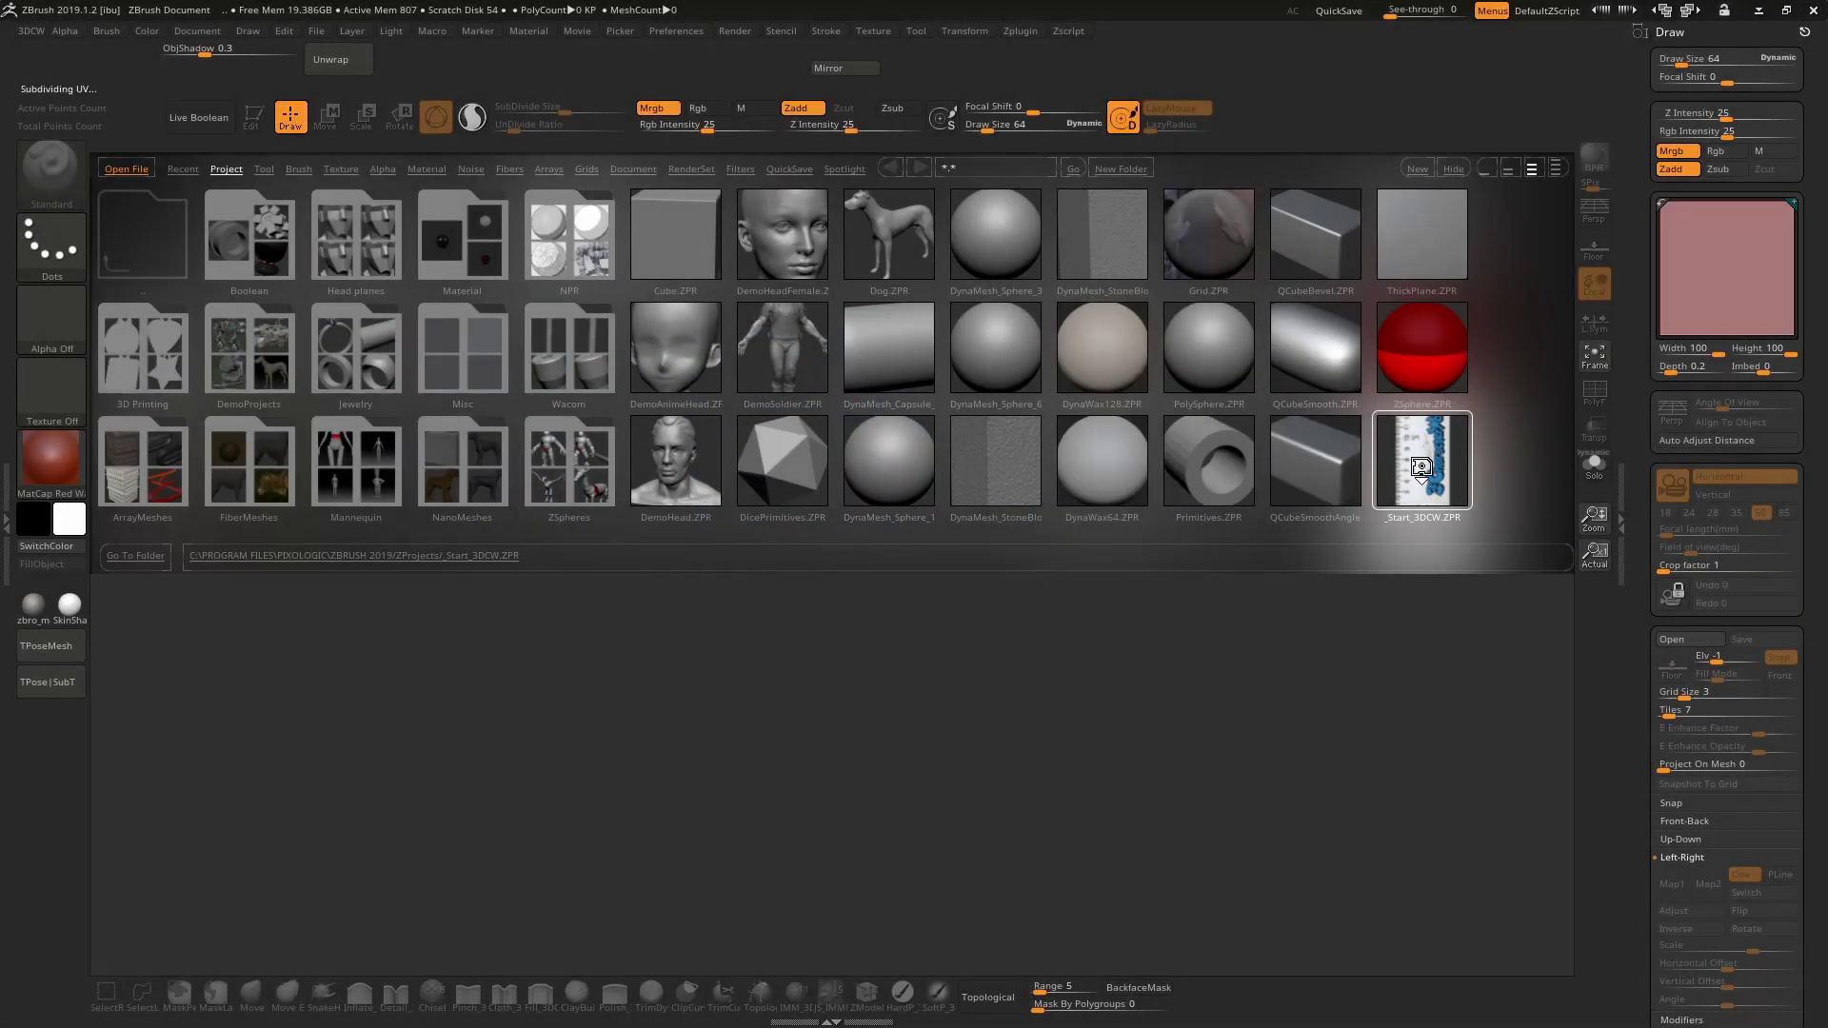
Load the _Start_3DCW starter project from LightBox onto the canvas
double_click(1421, 467)
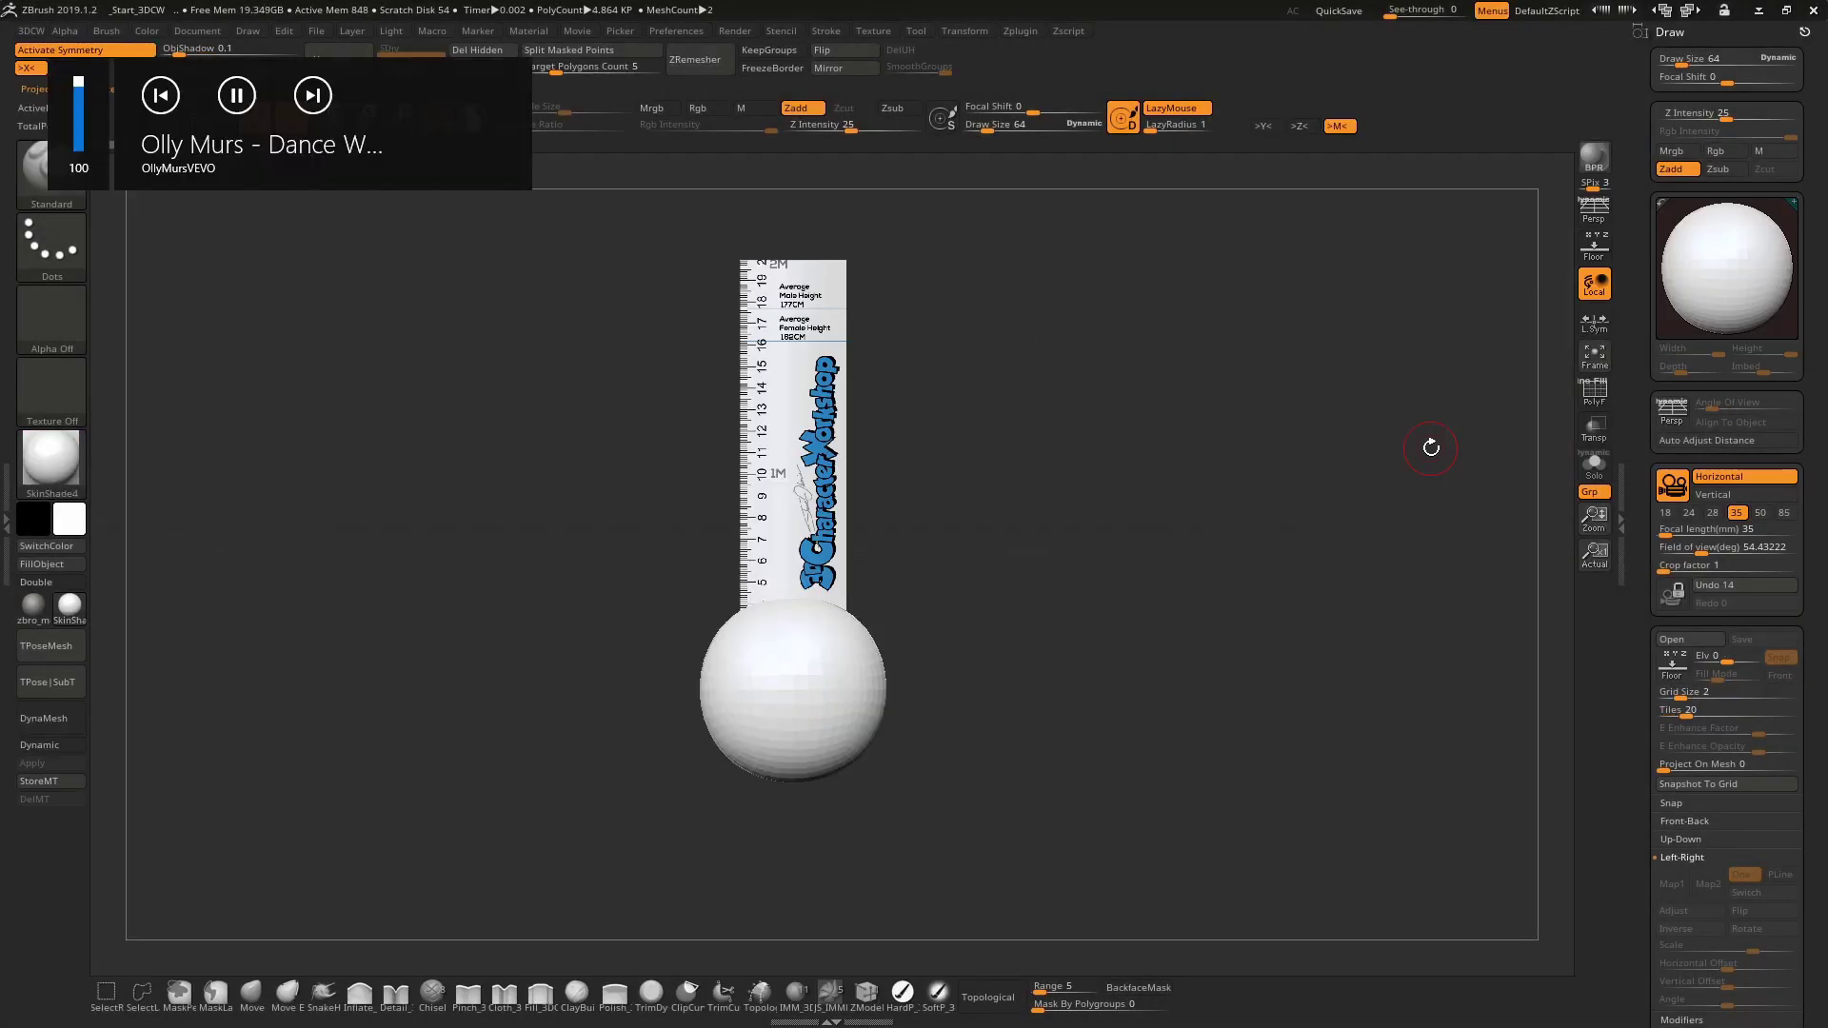
Hide the ruler subtool so only the sphere remains visible
scroll(1813, 512, down, 10)
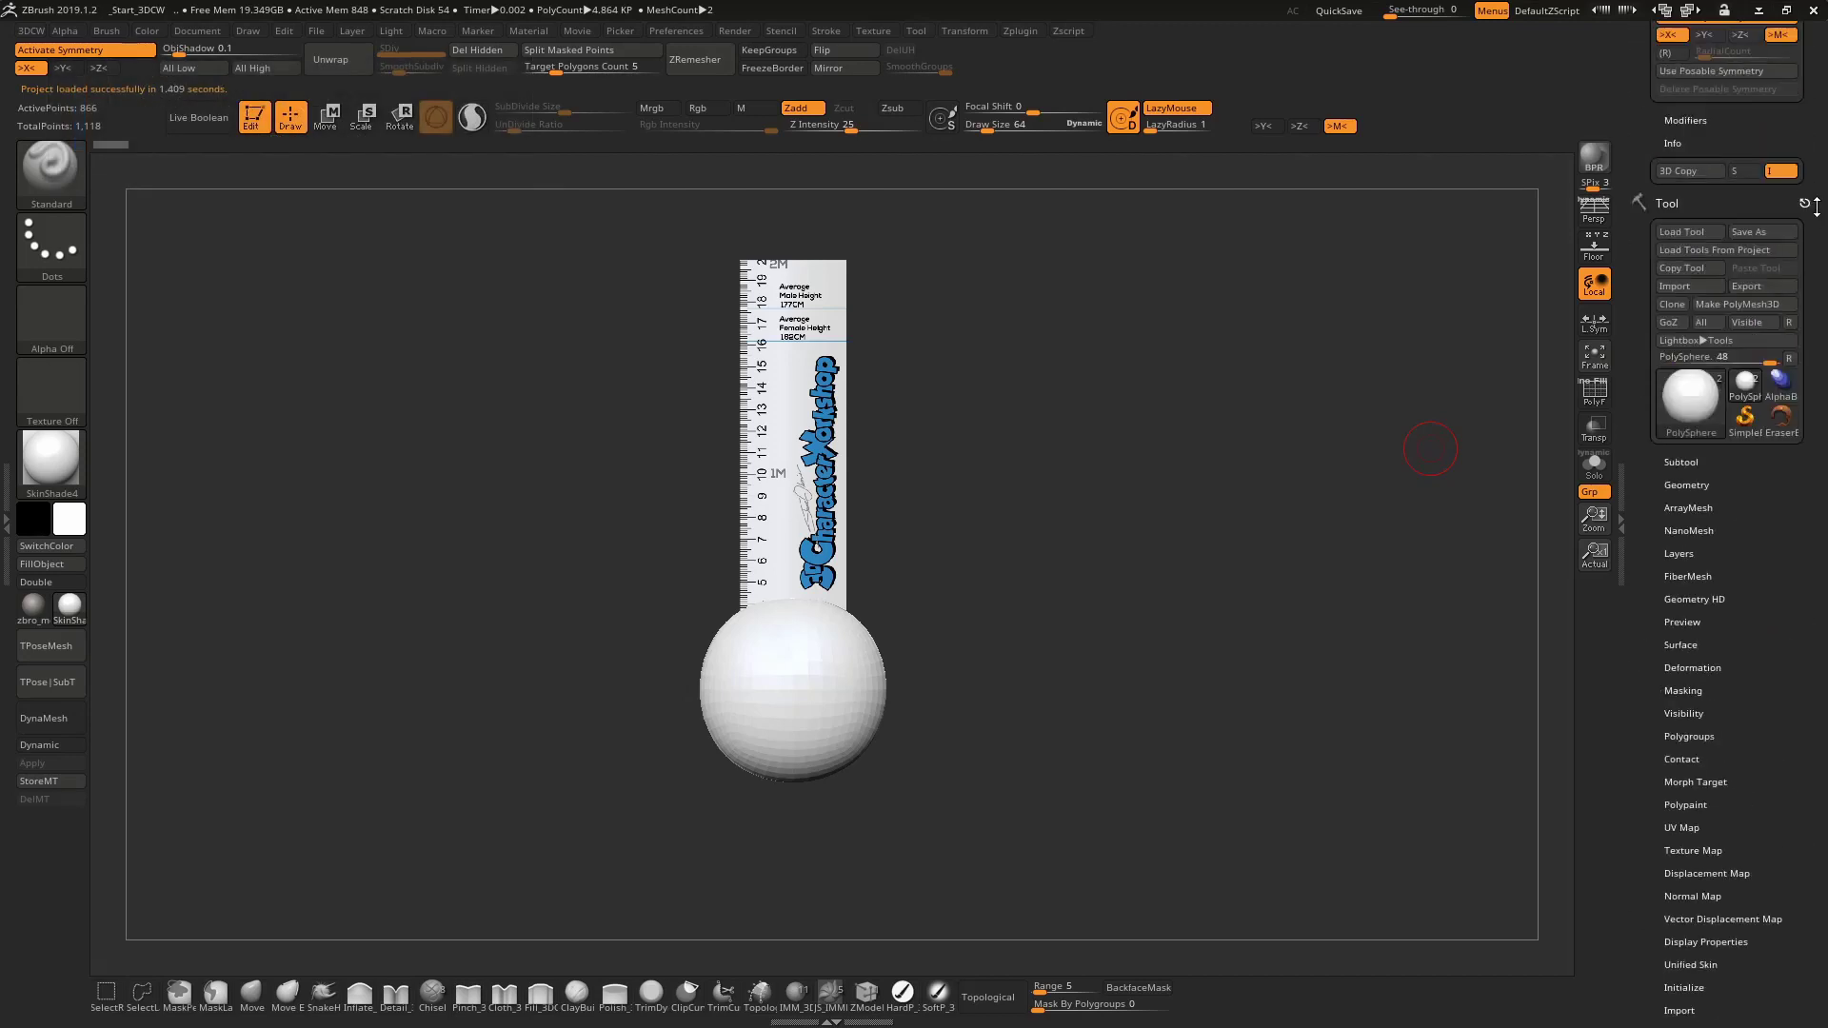
click(1680, 385)
click(1788, 421)
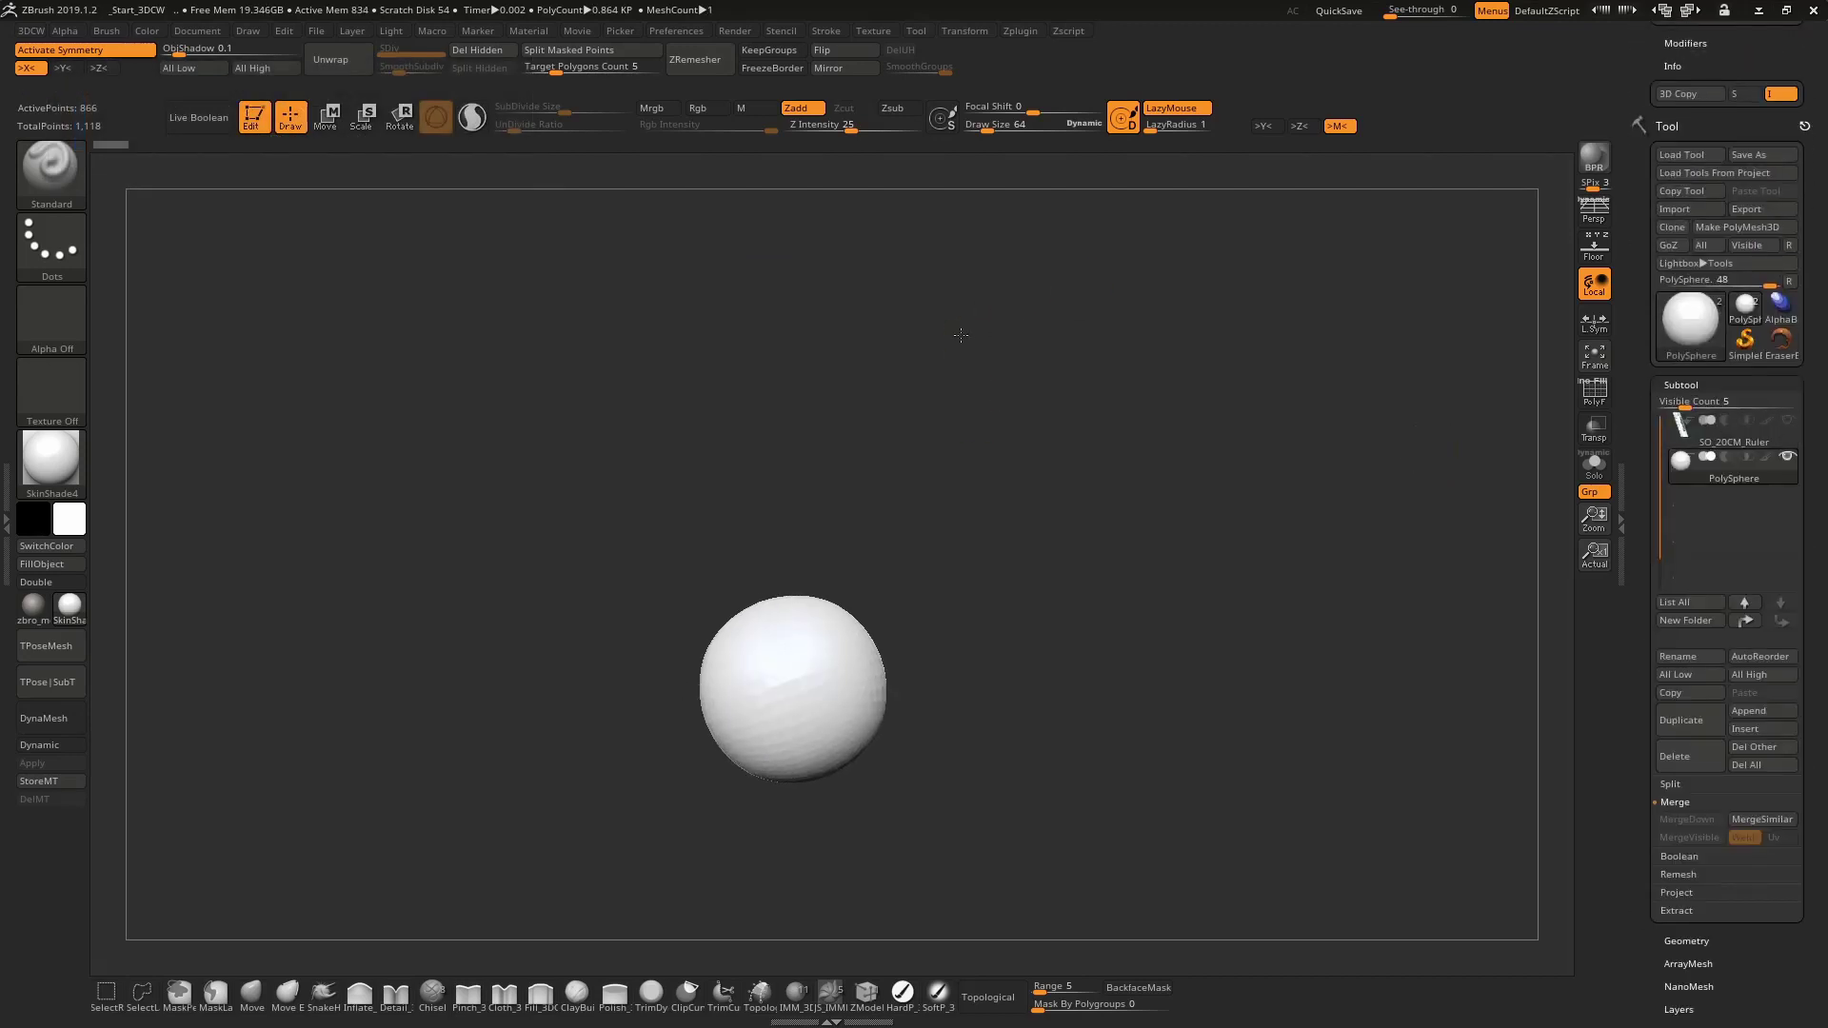
drag(1000, 522, 1040, 534)
mouse_move(1119, 364)
mouse_down()
mouse_move(1036, 620)
mouse_move(1142, 461)
mouse_up()
mouse_move(1144, 527)
mouse_down()
mouse_move(1314, 307)
mouse_move(1260, 437)
mouse_up()
click(1788, 420)
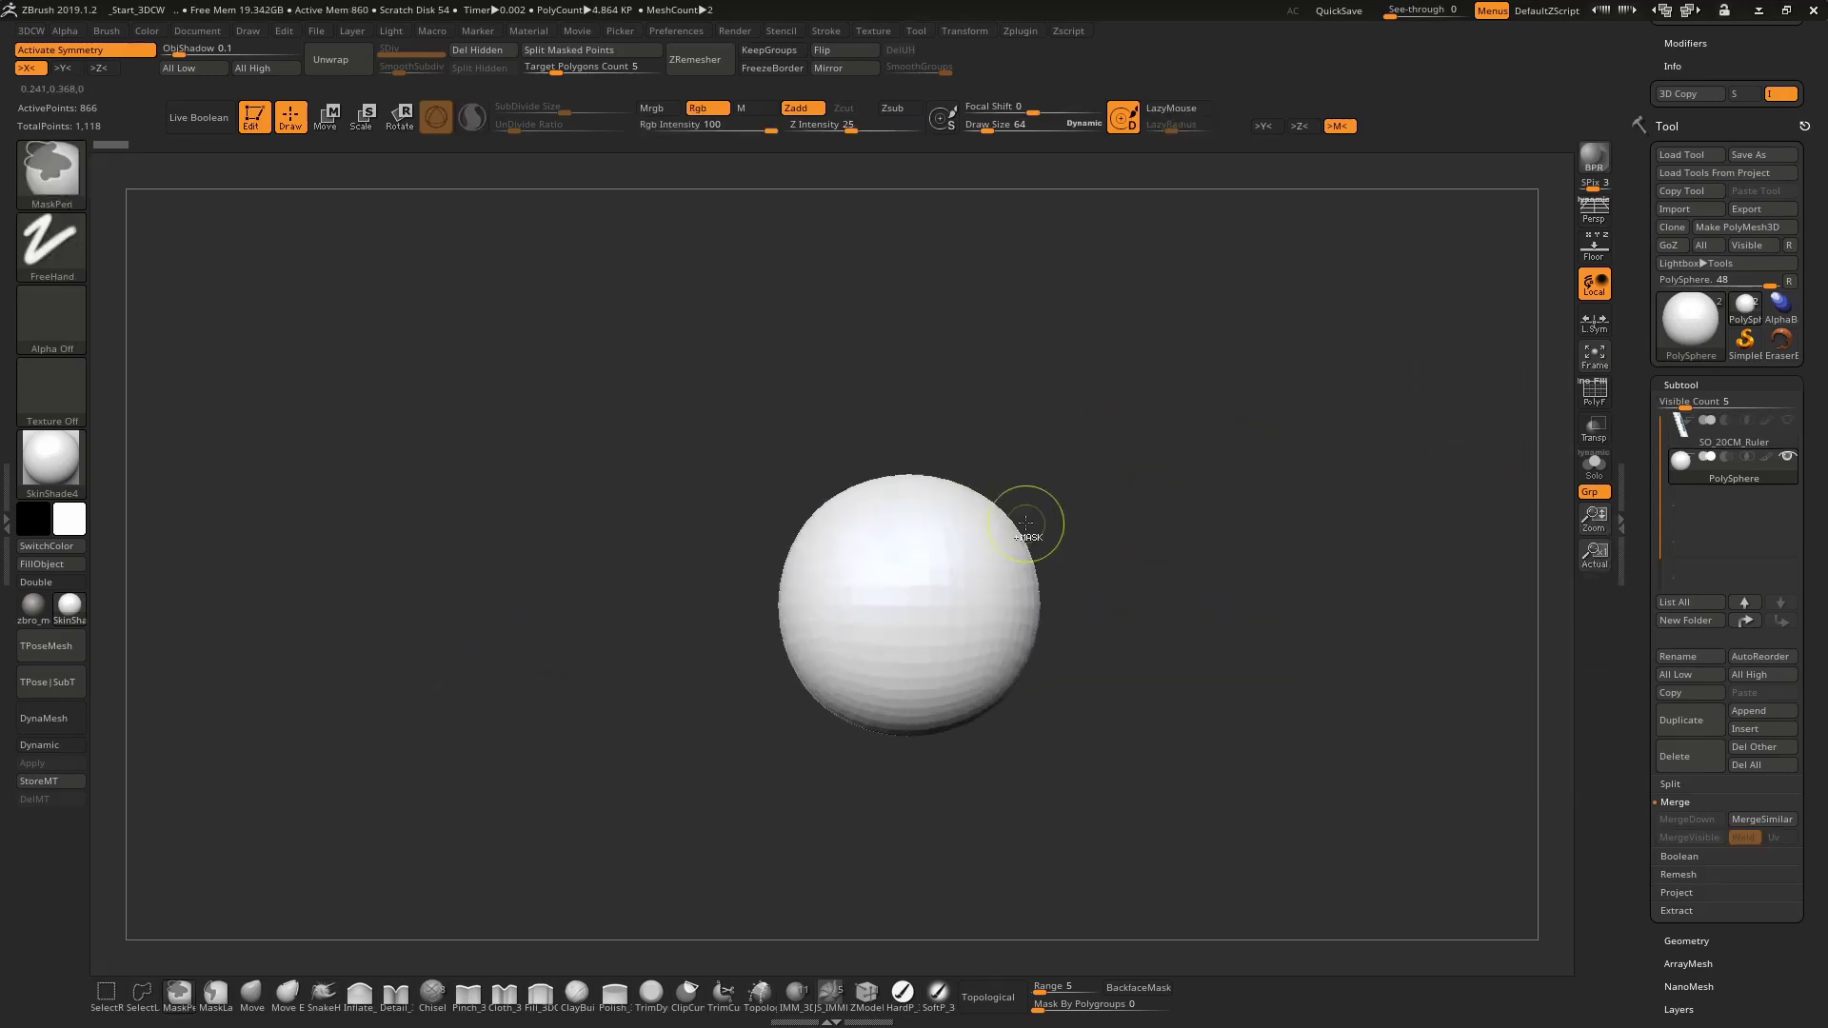
Give the sphere the zbro_modeling material, set Draw Size 105, and DynaMesh it
click(34, 604)
mouse_move(1180, 575)
mouse_down()
mouse_move(1042, 546)
mouse_move(1099, 489)
mouse_move(1094, 420)
mouse_up()
key(space)
click(49, 717)
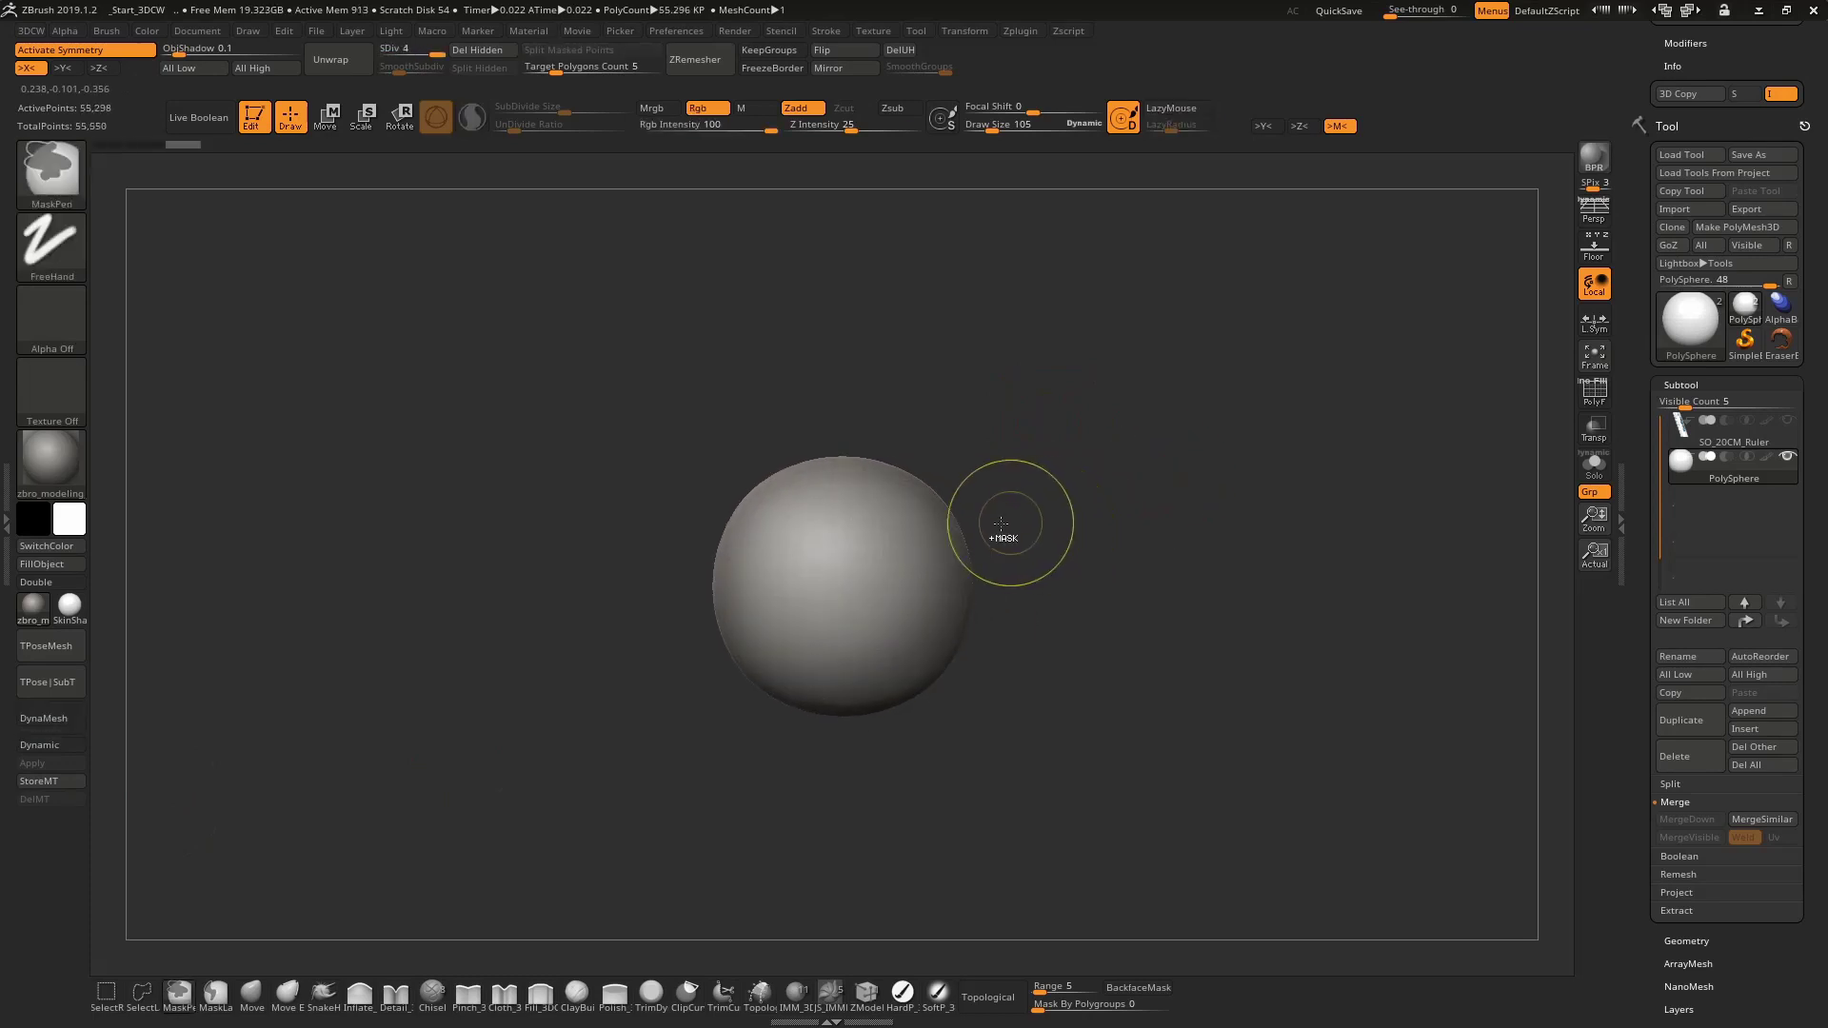
click(53, 720)
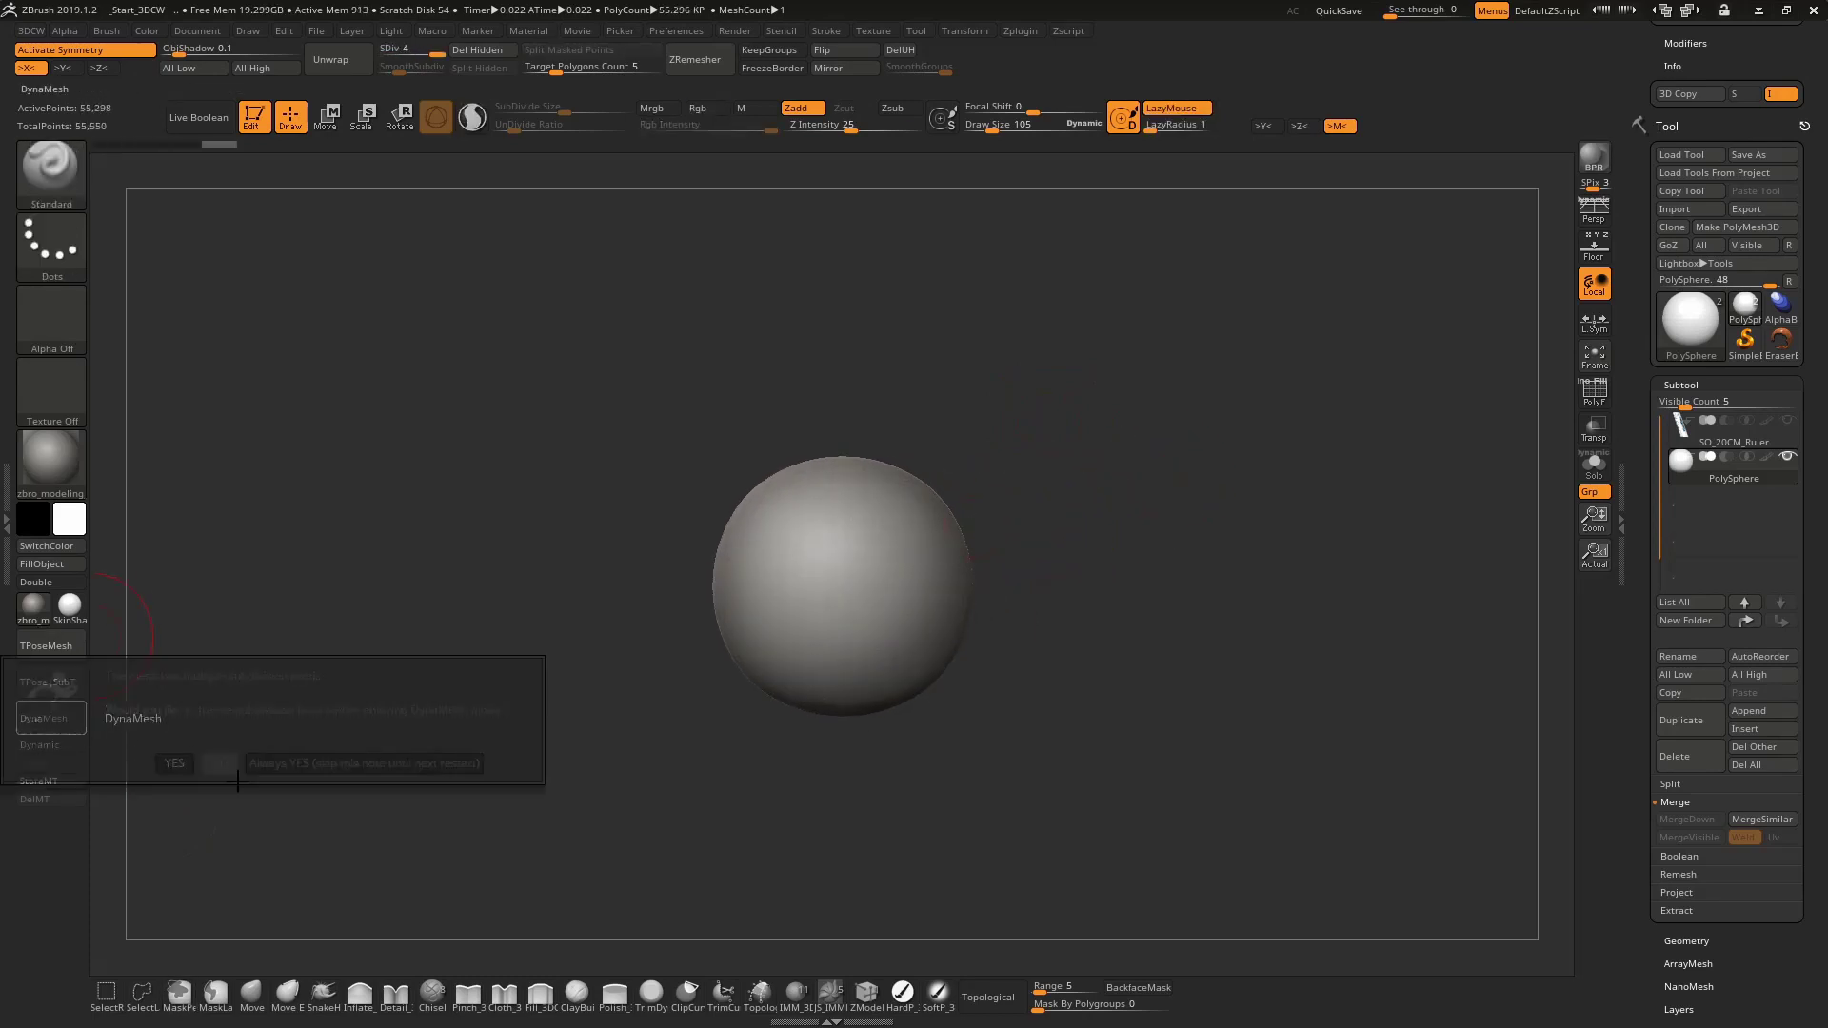
Confirm the DynaMesh remesh and subdivide the sphere once
click(218, 763)
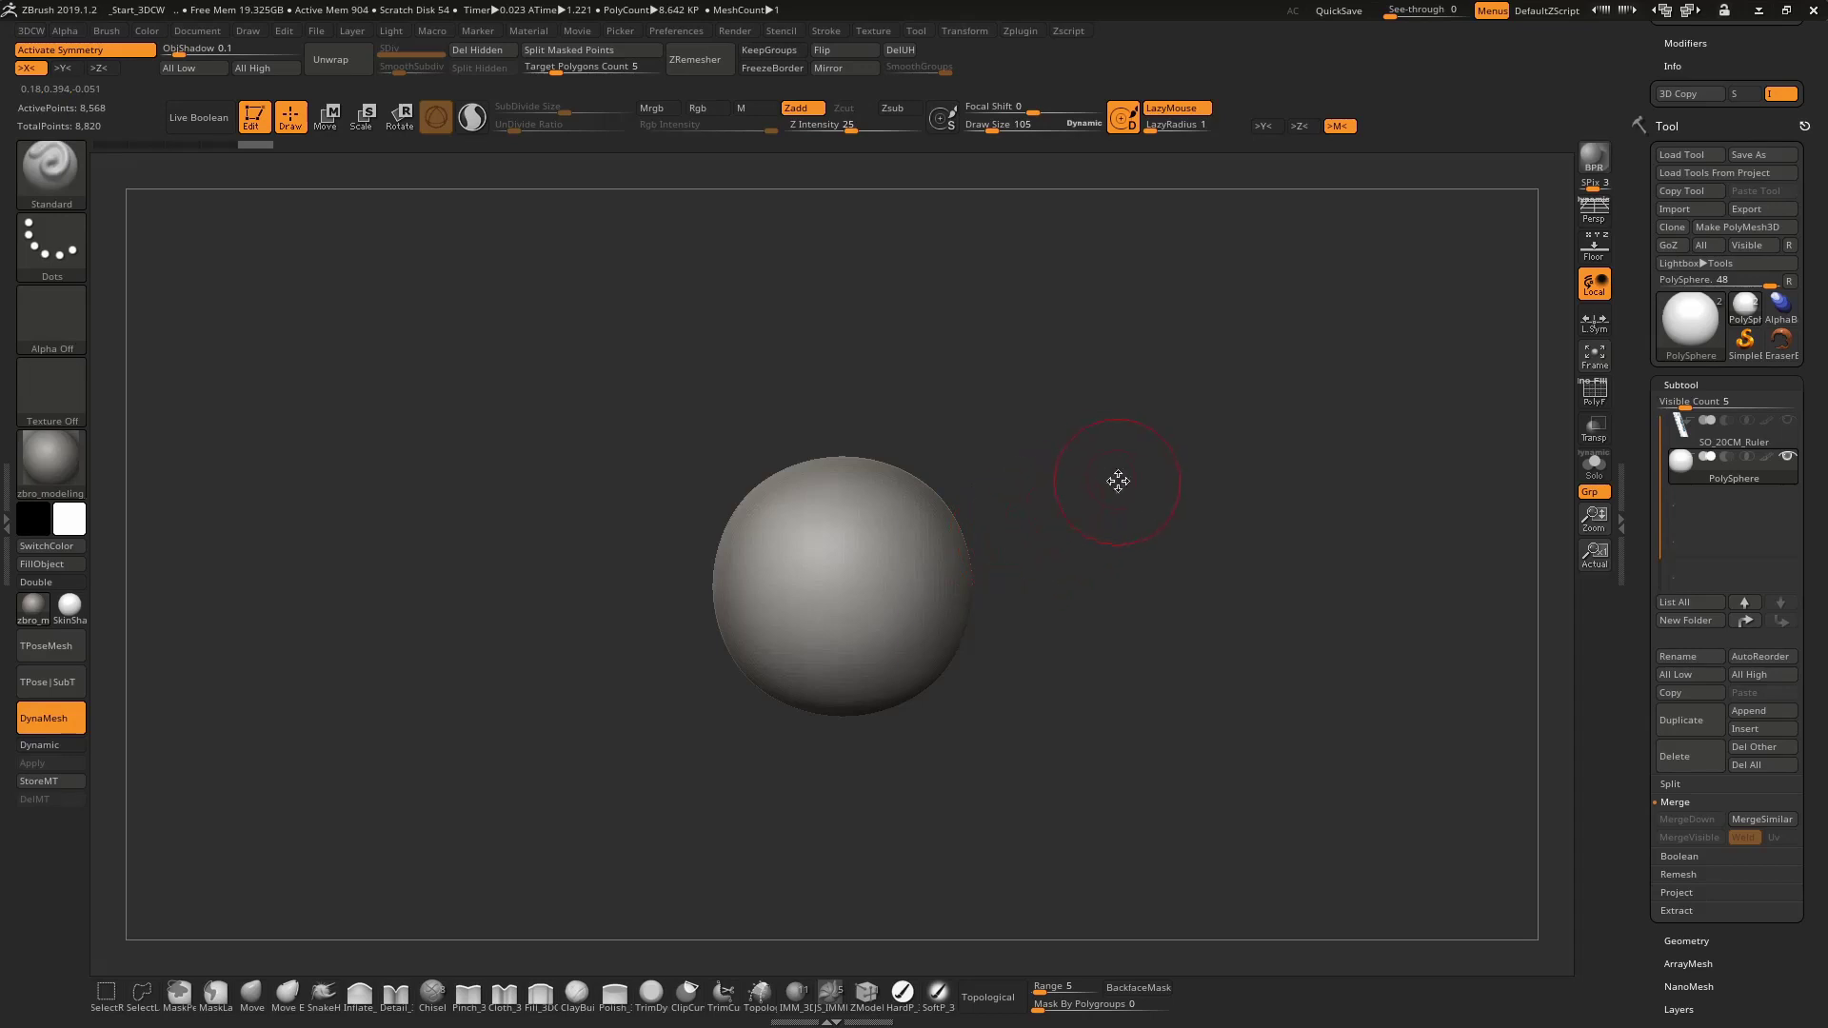
key(ctrl+d)
alt+right_drag(914, 548, 1010, 506)
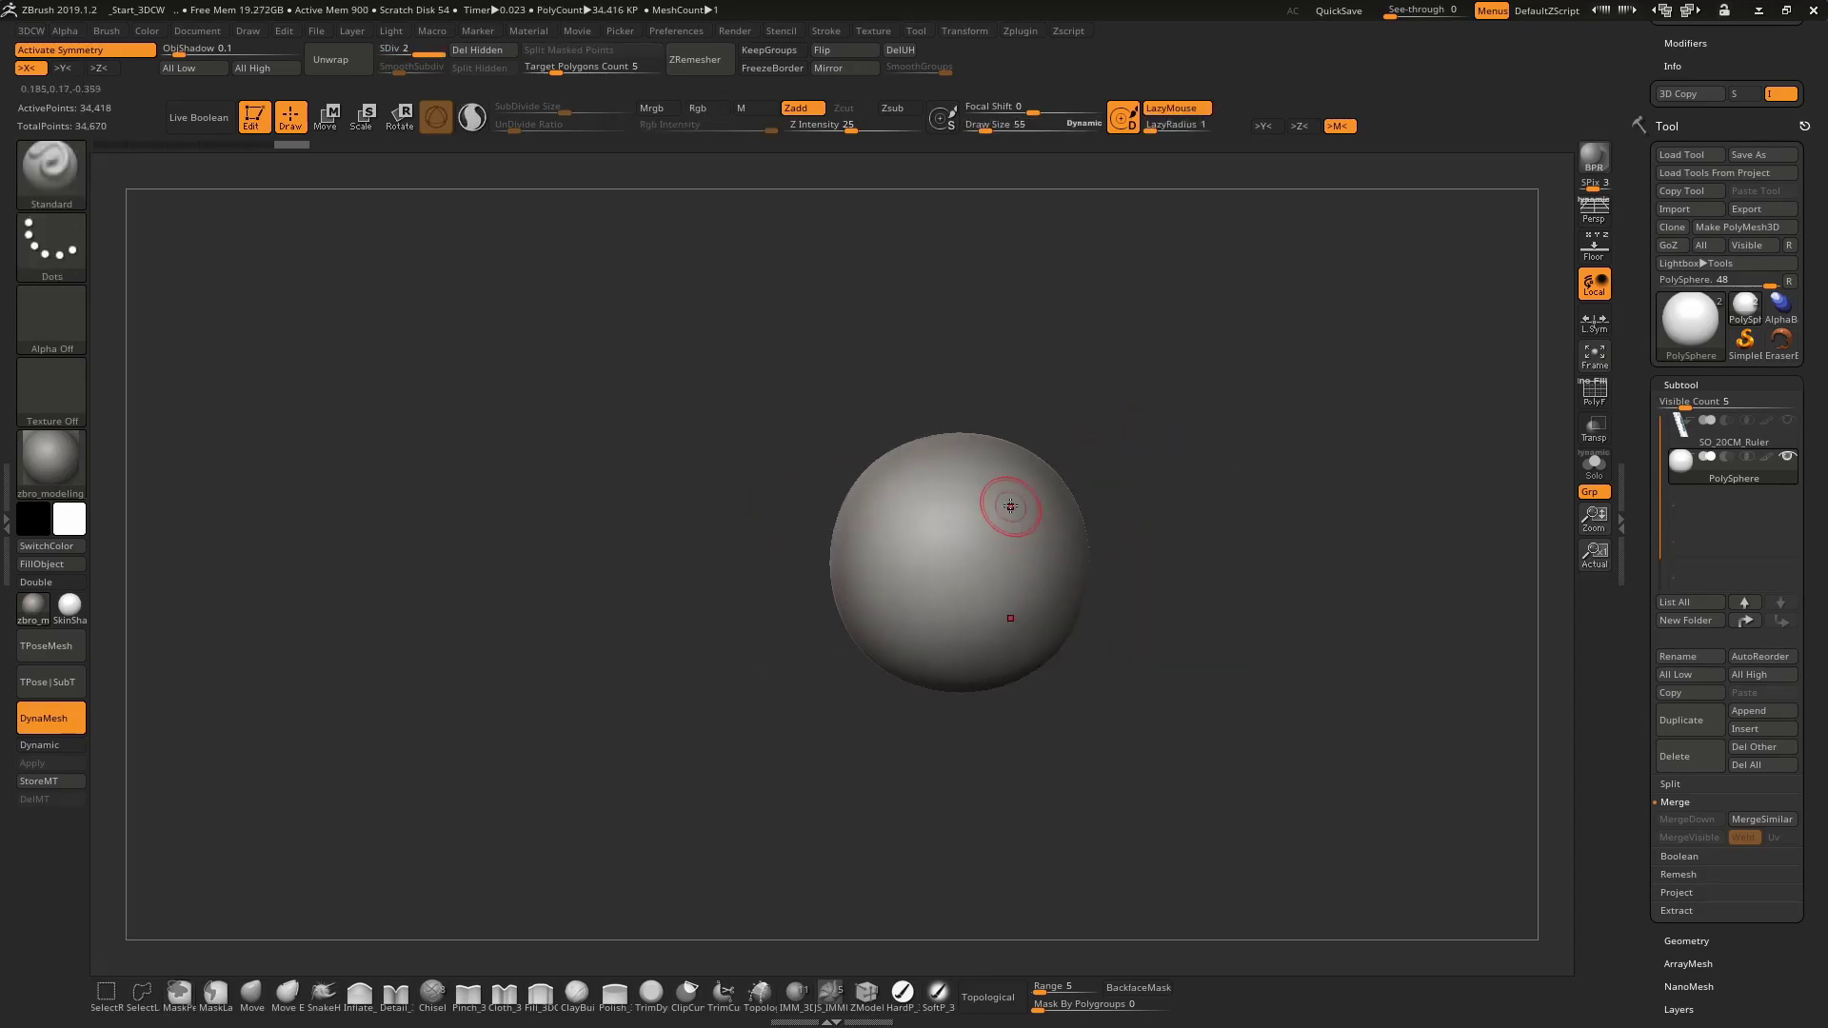
Carve a vertical groove down the sphere with DamStandard at Draw Size 44
key(b)
key(d)
key(s)
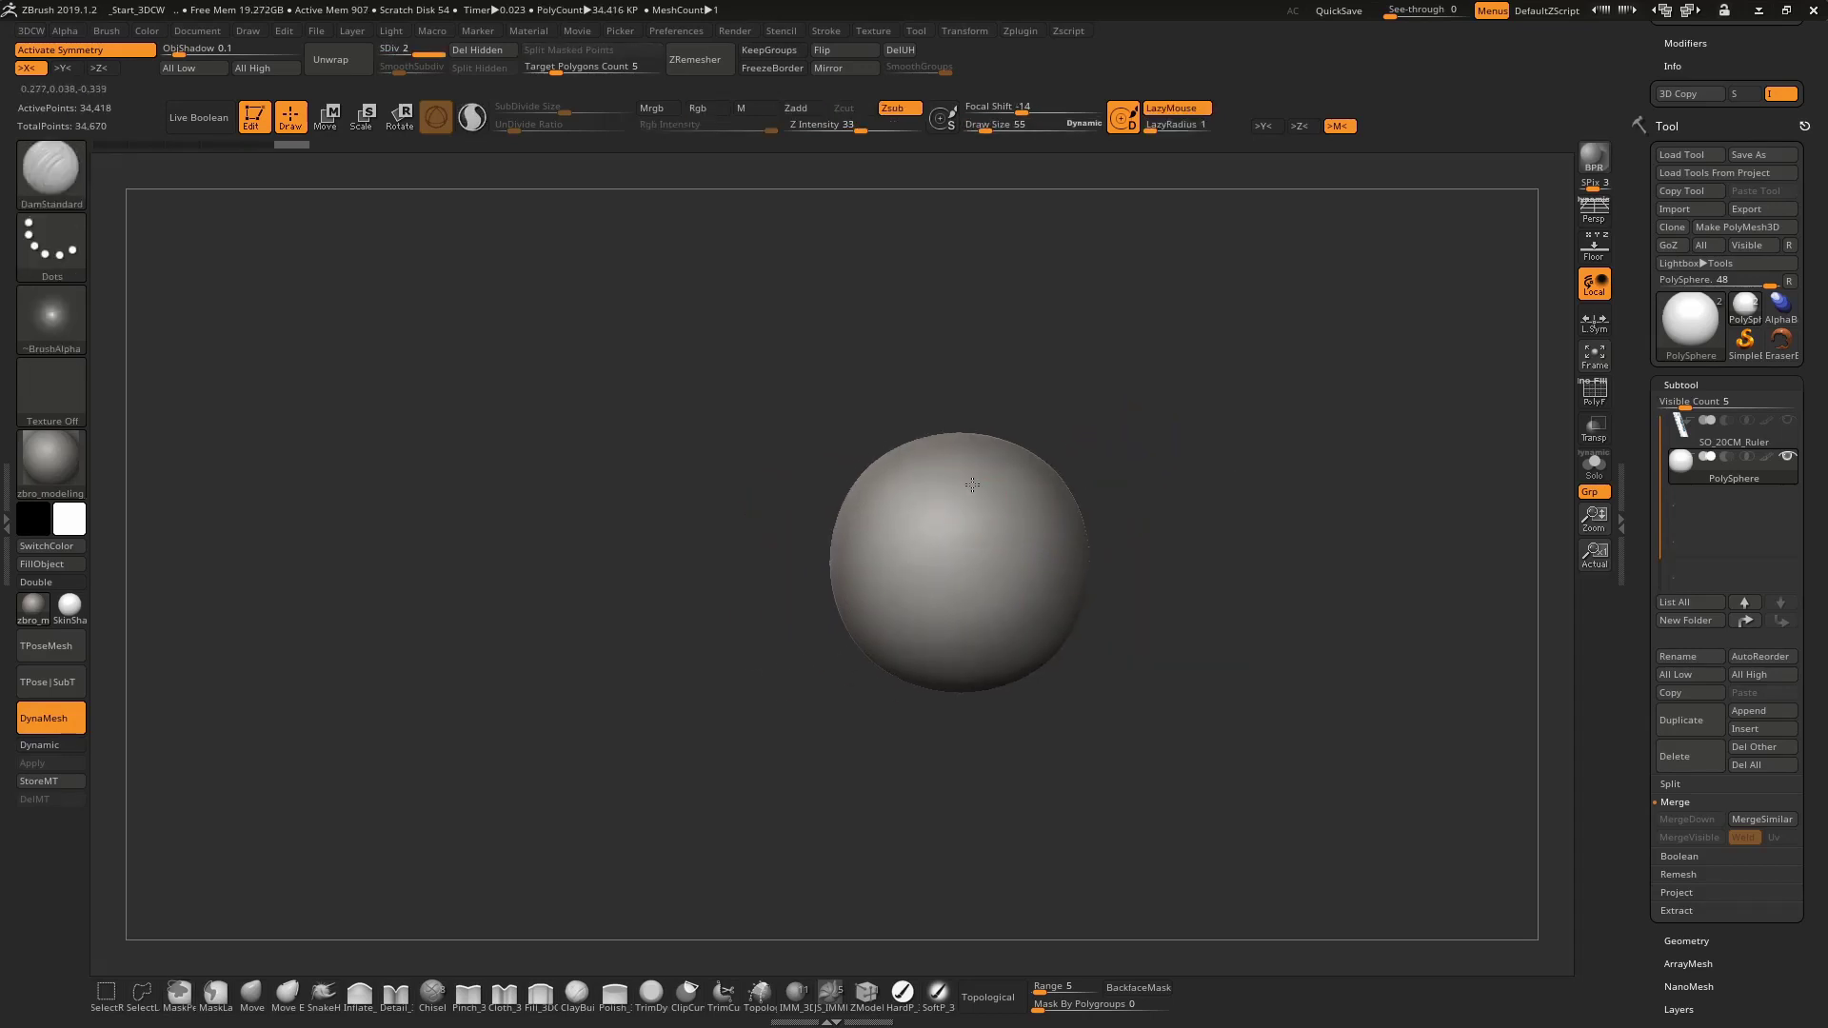
drag(972, 484, 970, 571)
key(ctrl+z)
drag(959, 459, 971, 600)
key(space)
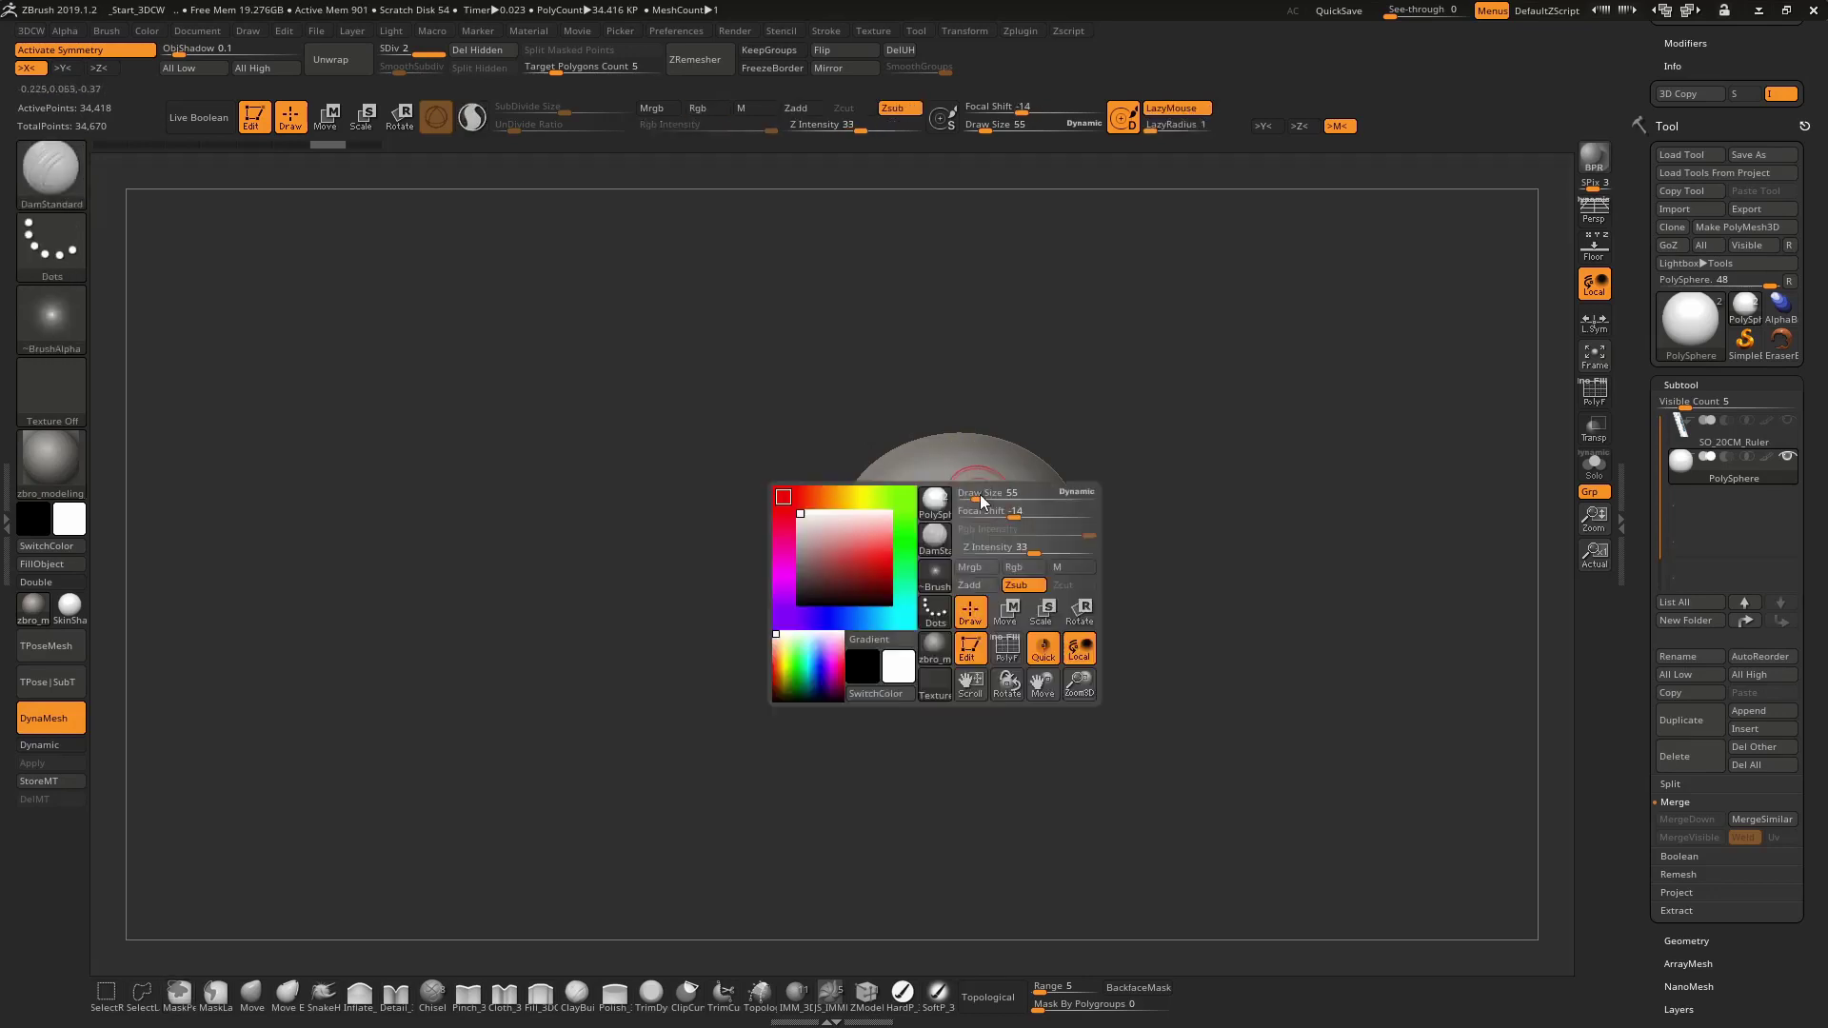
drag(980, 499, 968, 487)
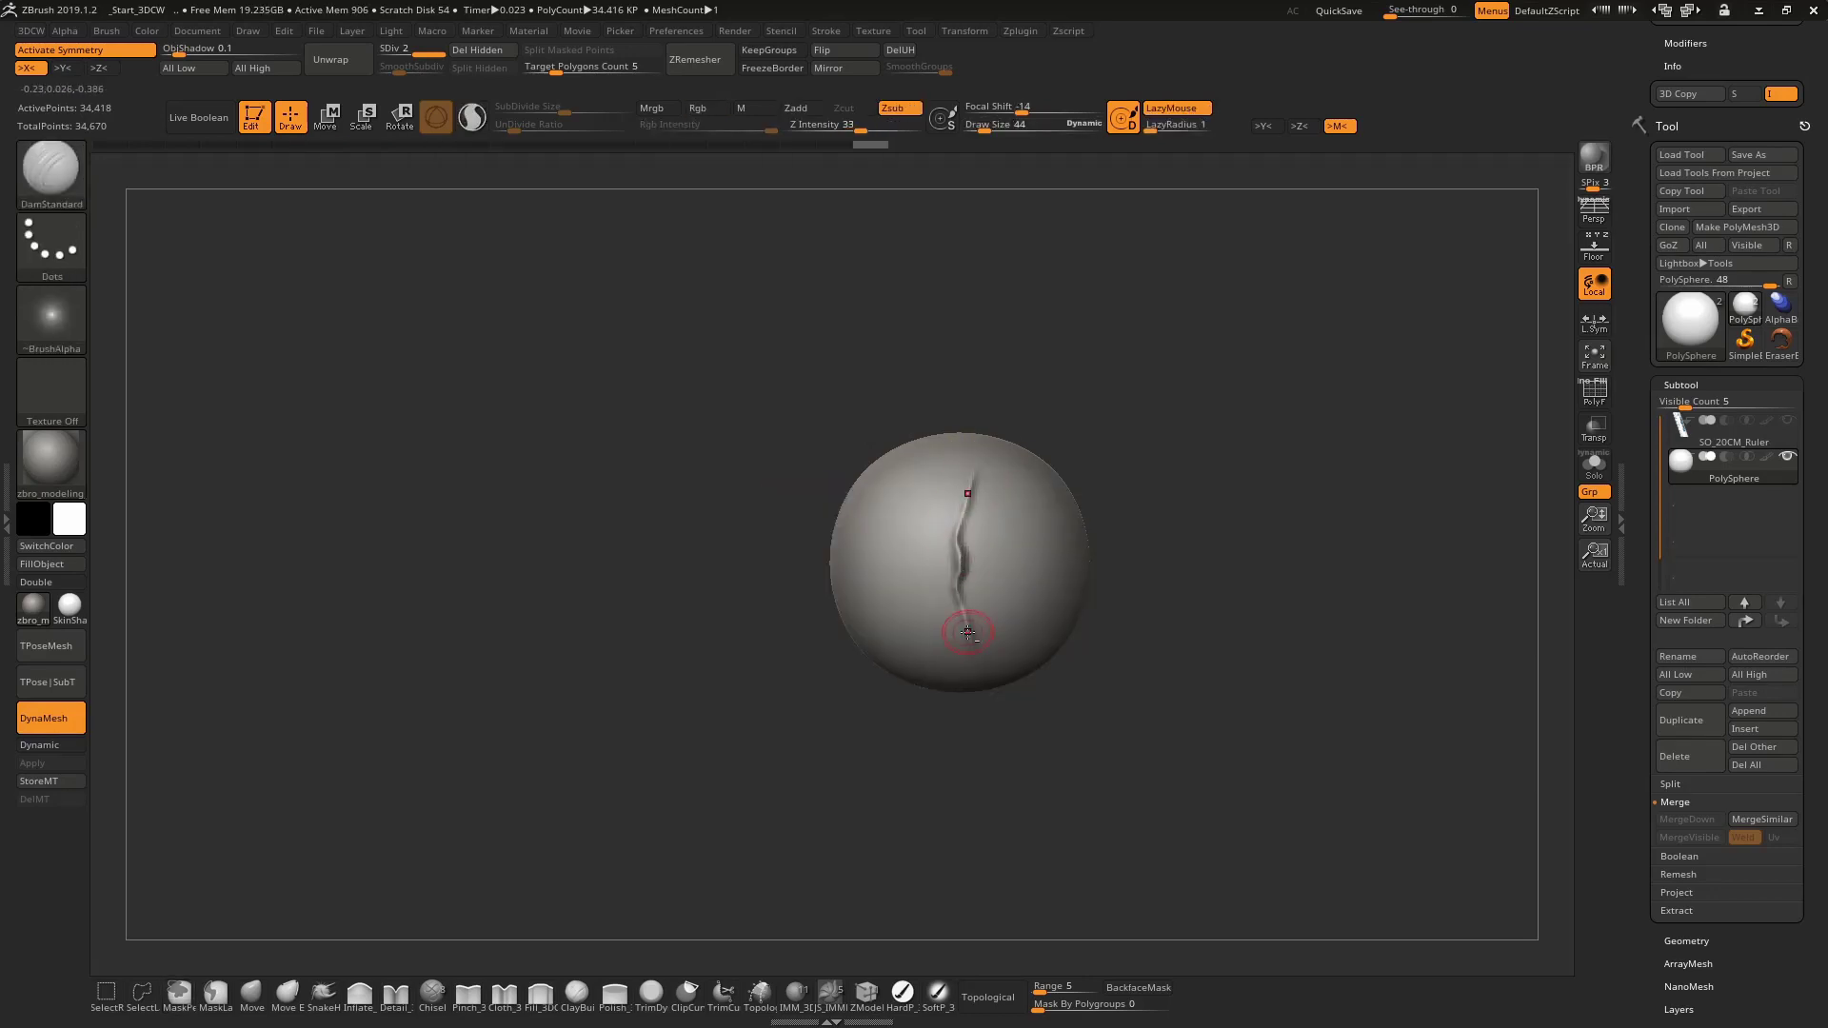
mouse_move(968, 619)
right_down()
mouse_move(1001, 456)
mouse_move(1053, 523)
mouse_move(1123, 503)
mouse_move(1050, 506)
mouse_move(1095, 575)
mouse_move(1085, 544)
right_up()
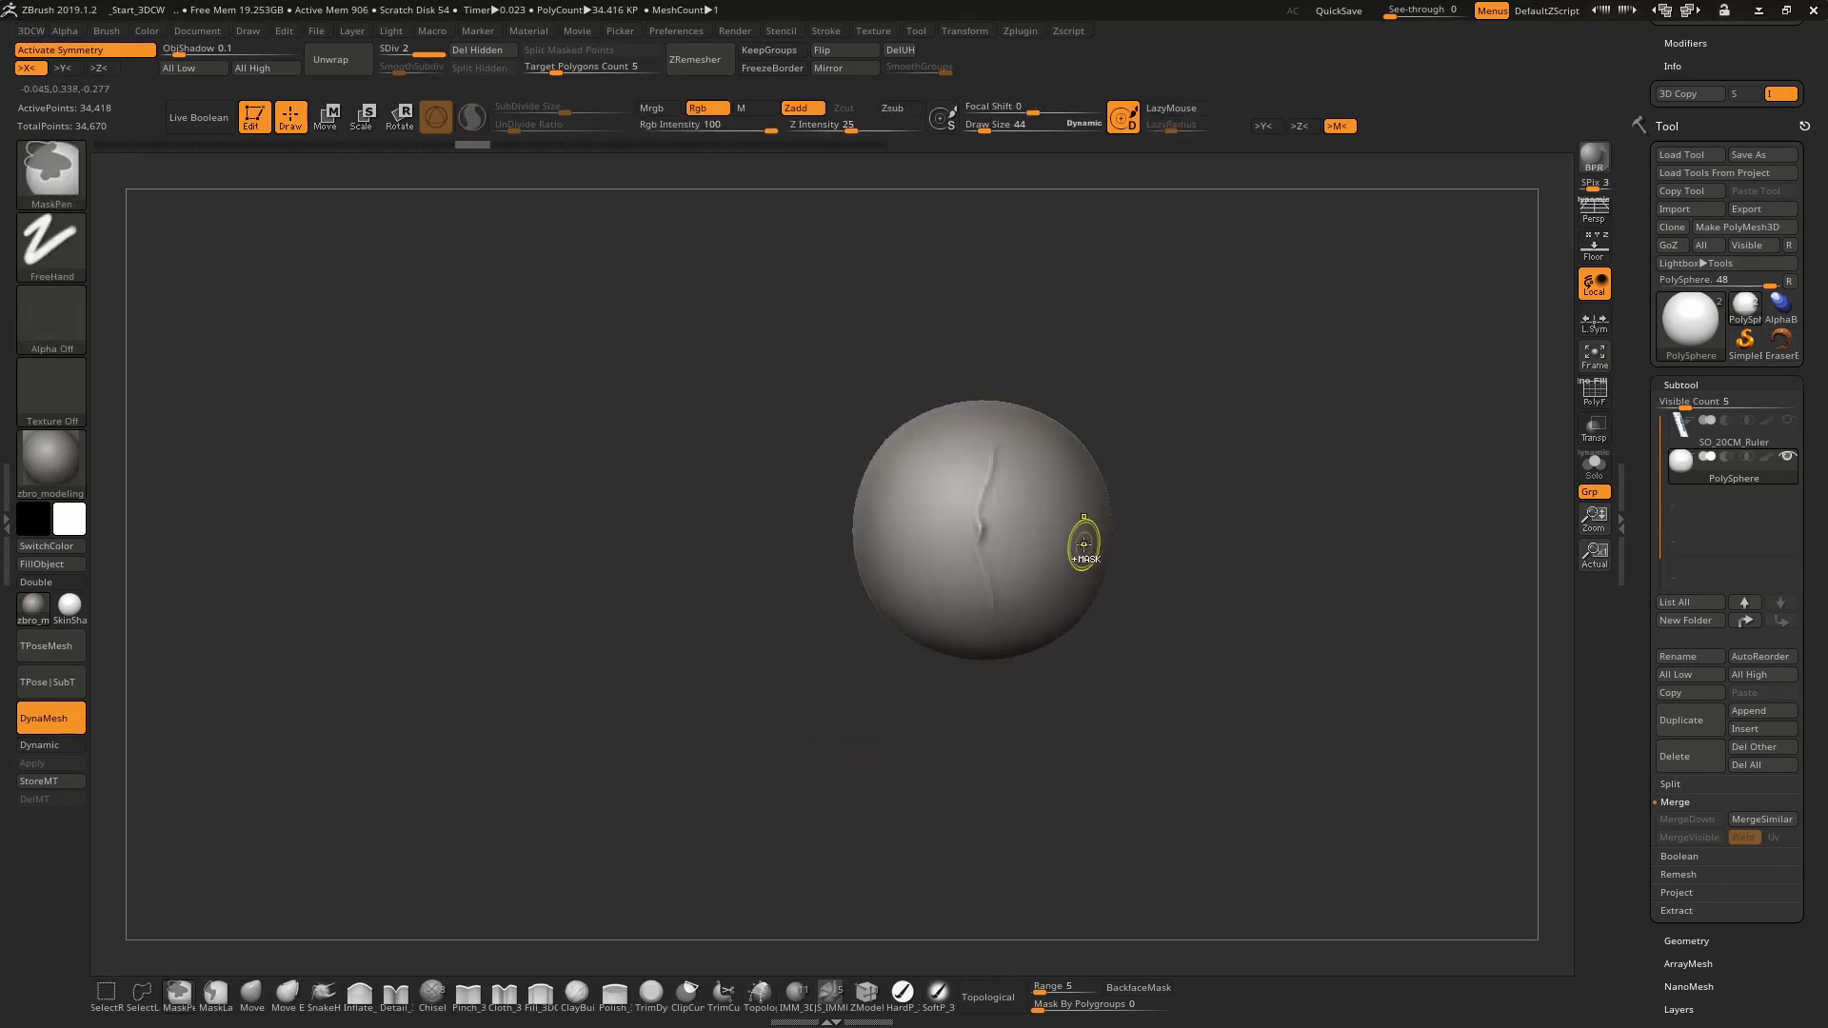
Try smoothing the groove shallower, then undo the smoothing
key(ctrl+z)
key(ctrl+shift+z)
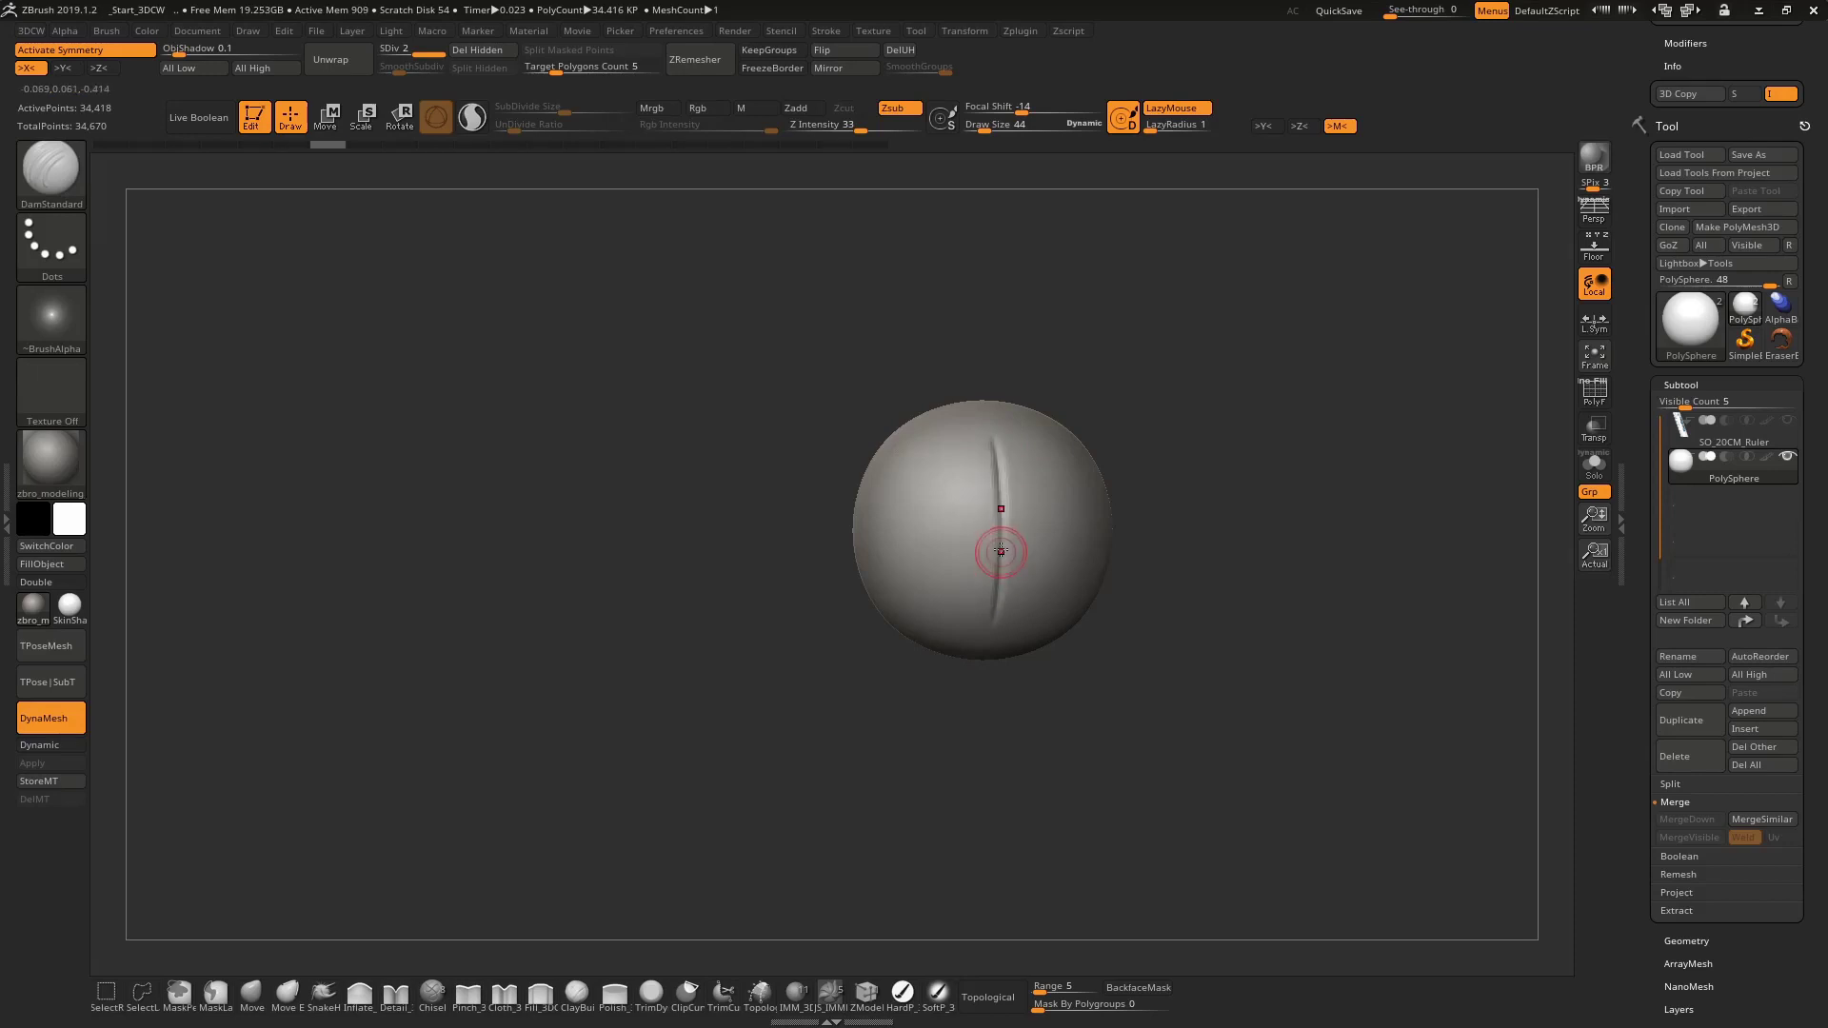
shift+drag(992, 547, 1019, 502)
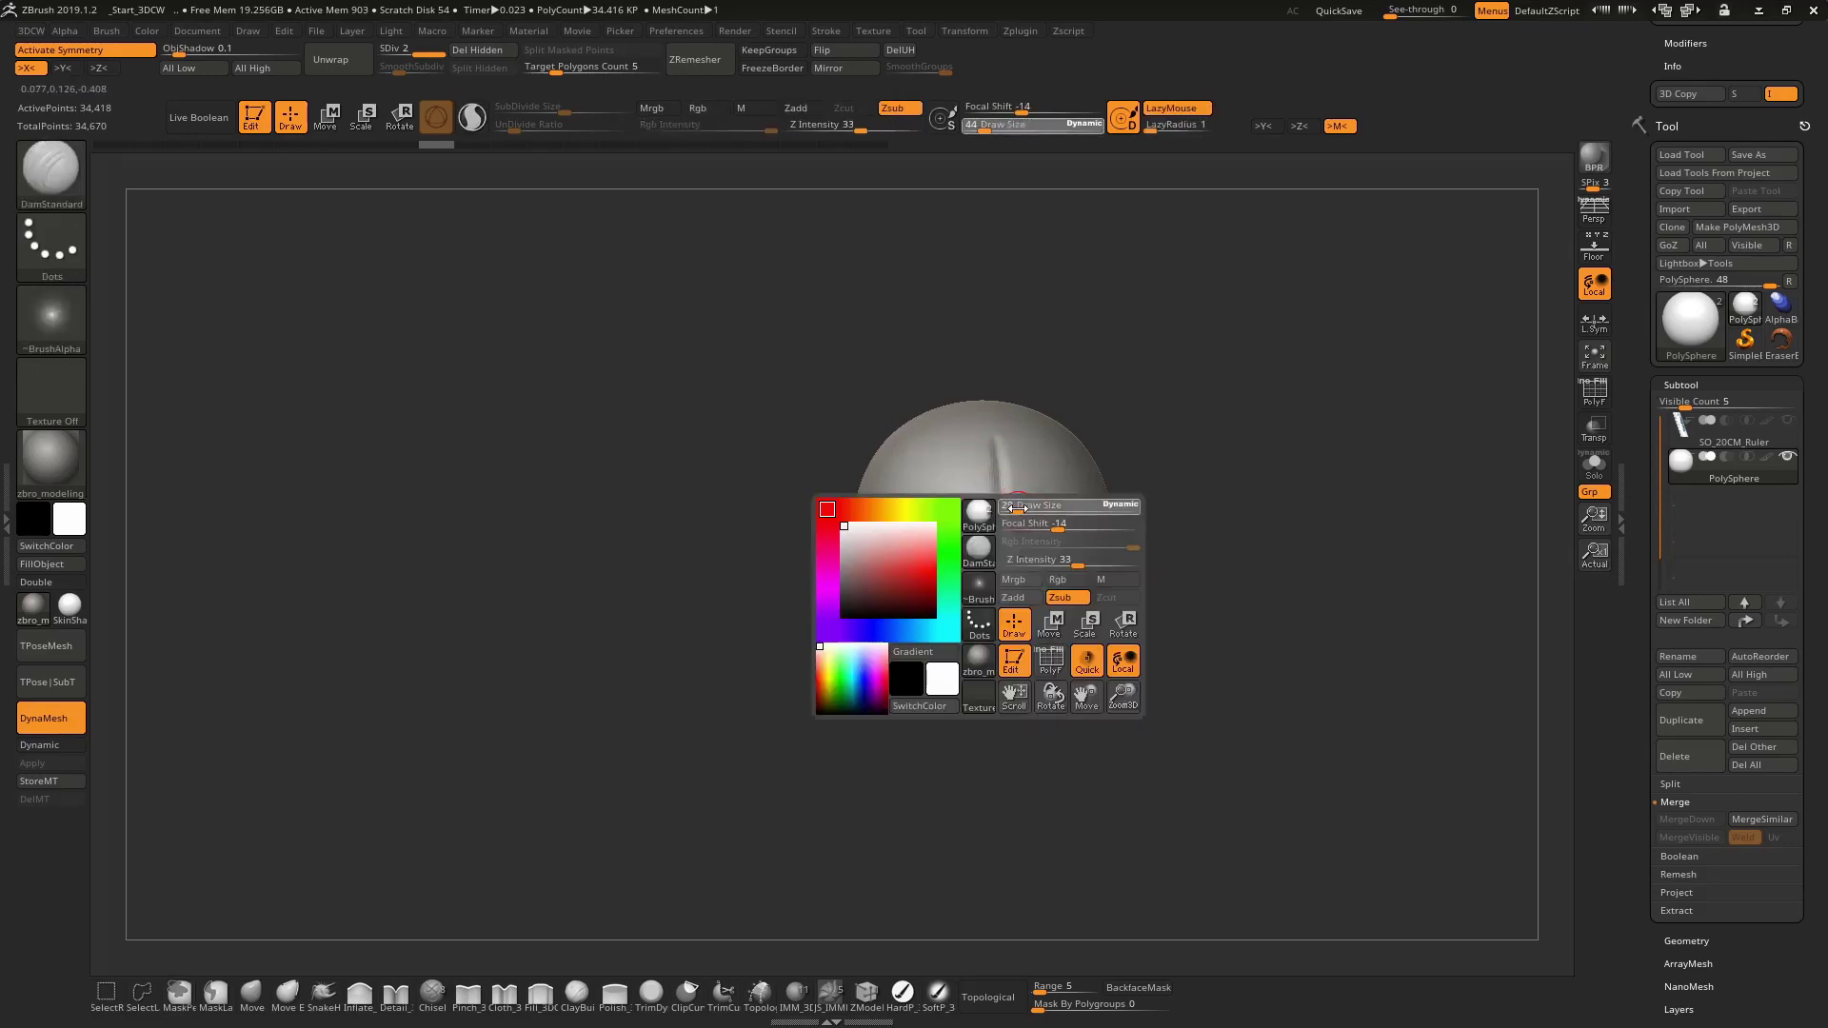
key(b)
key(c)
key(b)
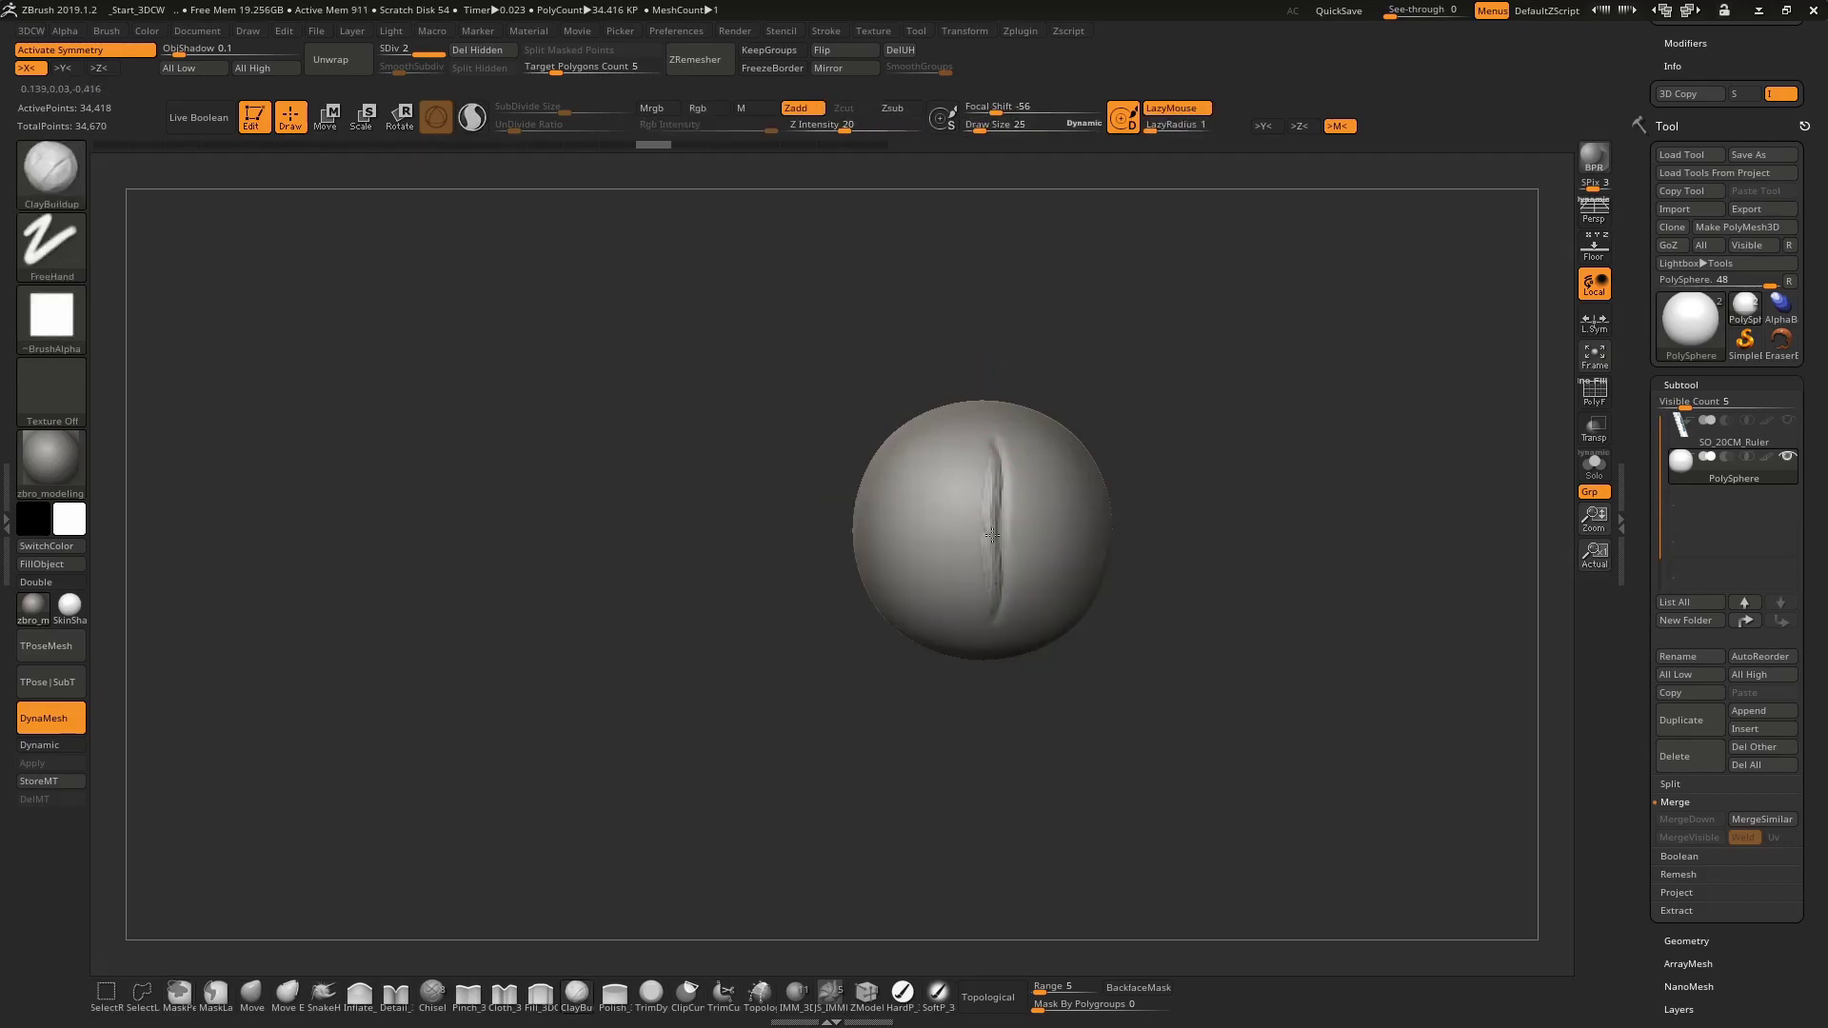
key(ctrl+z)
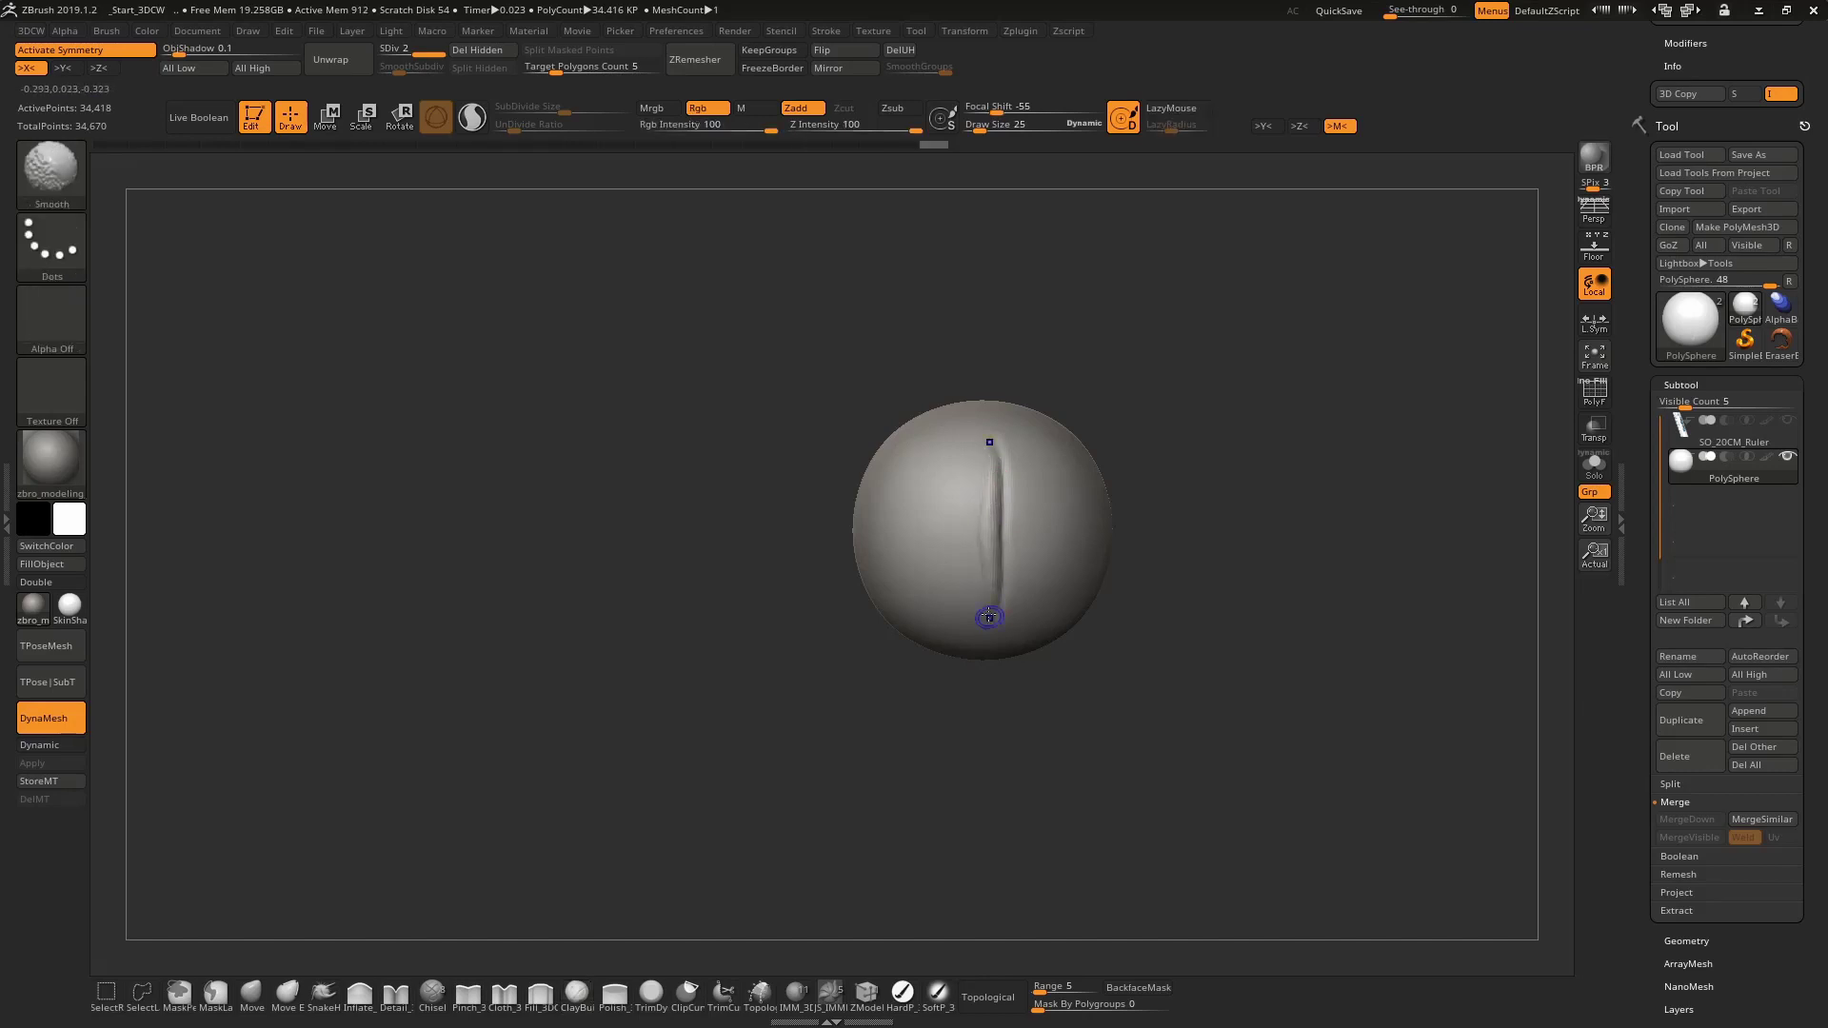
Select the Pinch brush and step forward through the groove's undo history
key(b)
key(p)
key(i)
key(ctrl+shift+z)
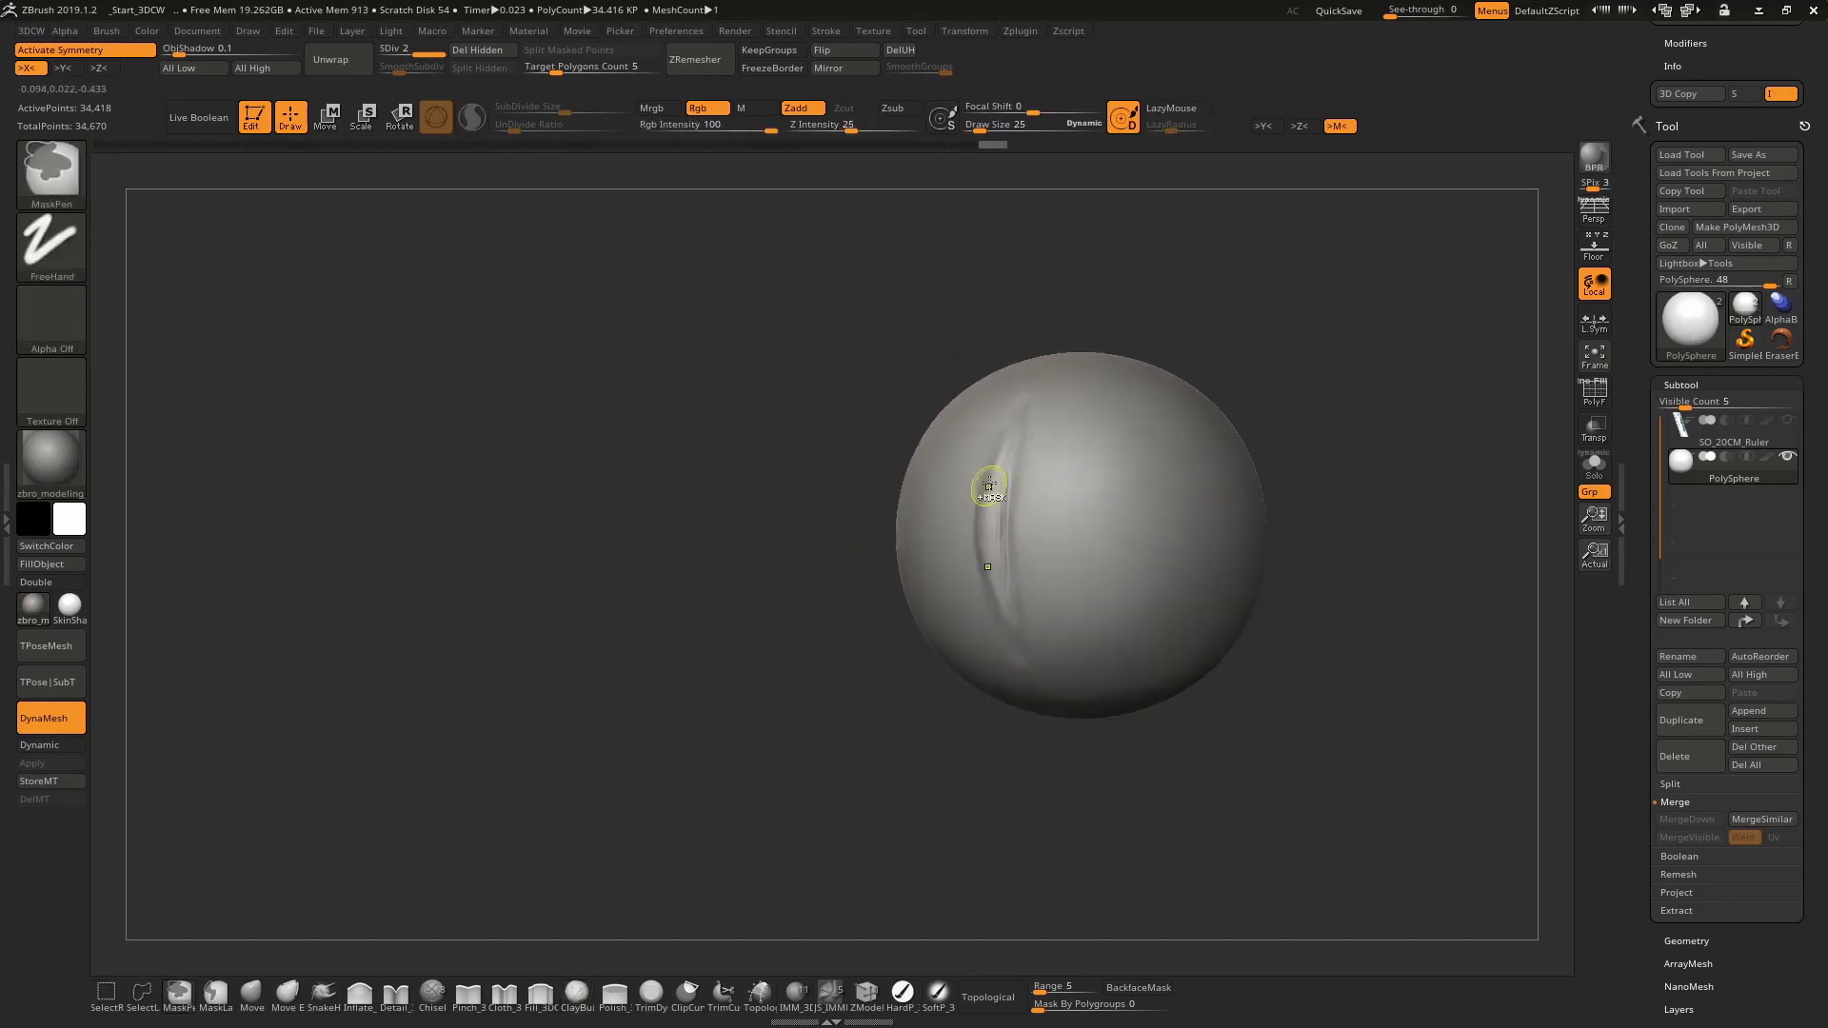
key(ctrl+shift+z)
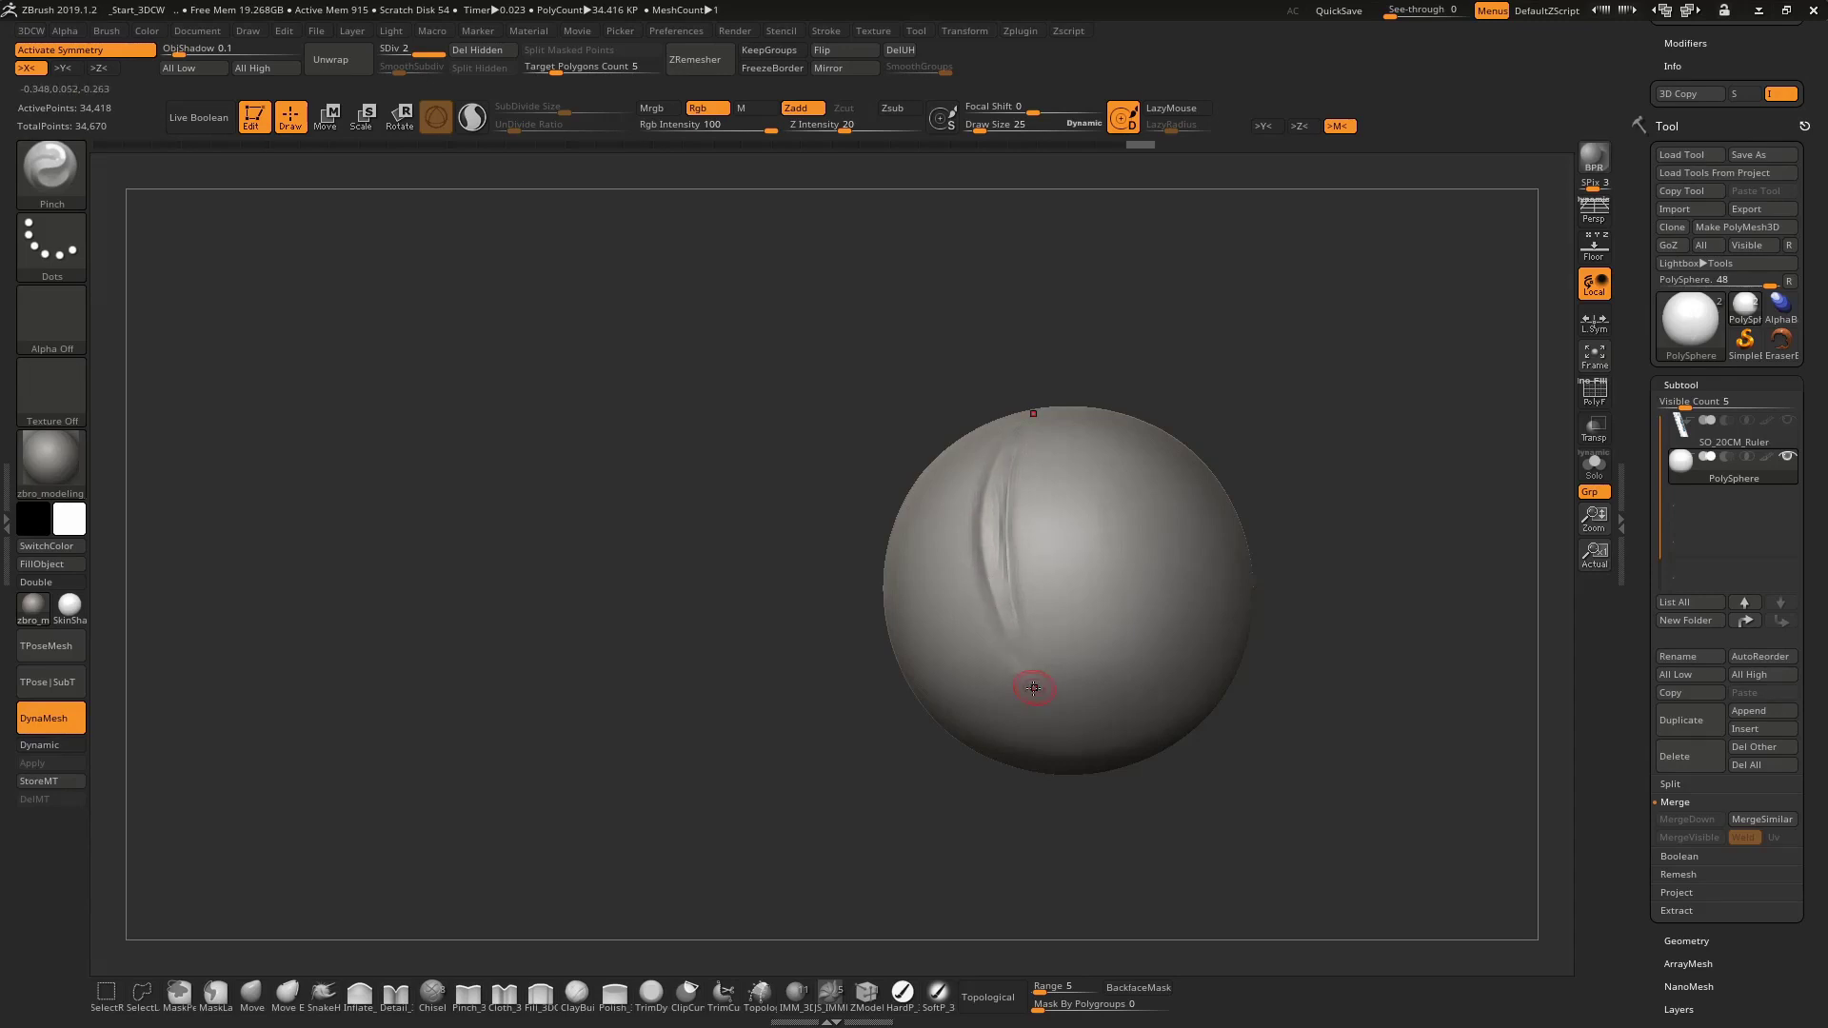
key(ctrl+shift+z)
key(ctrl+shift+z)
key(ctrl+shift+z)
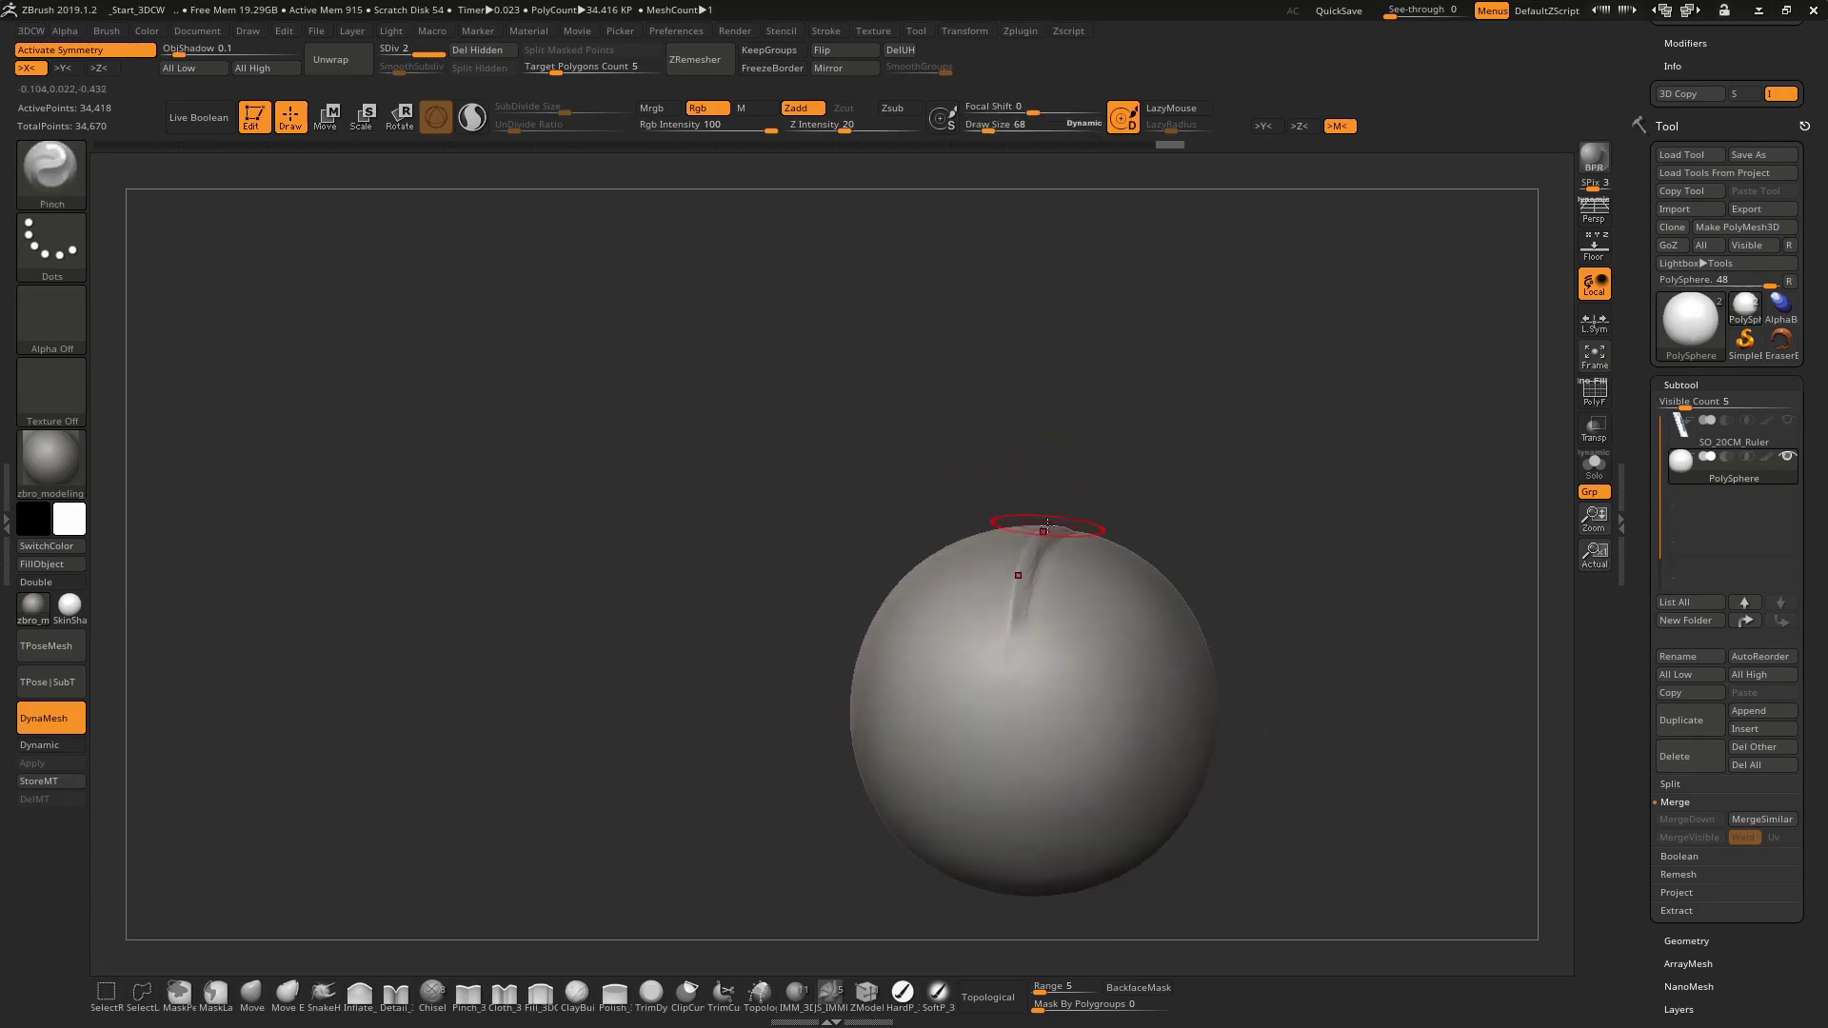
Pull the top of the sphere to the right with the Move brush at size 105
key(ctrl+shift+z)
key(ctrl+shift+z)
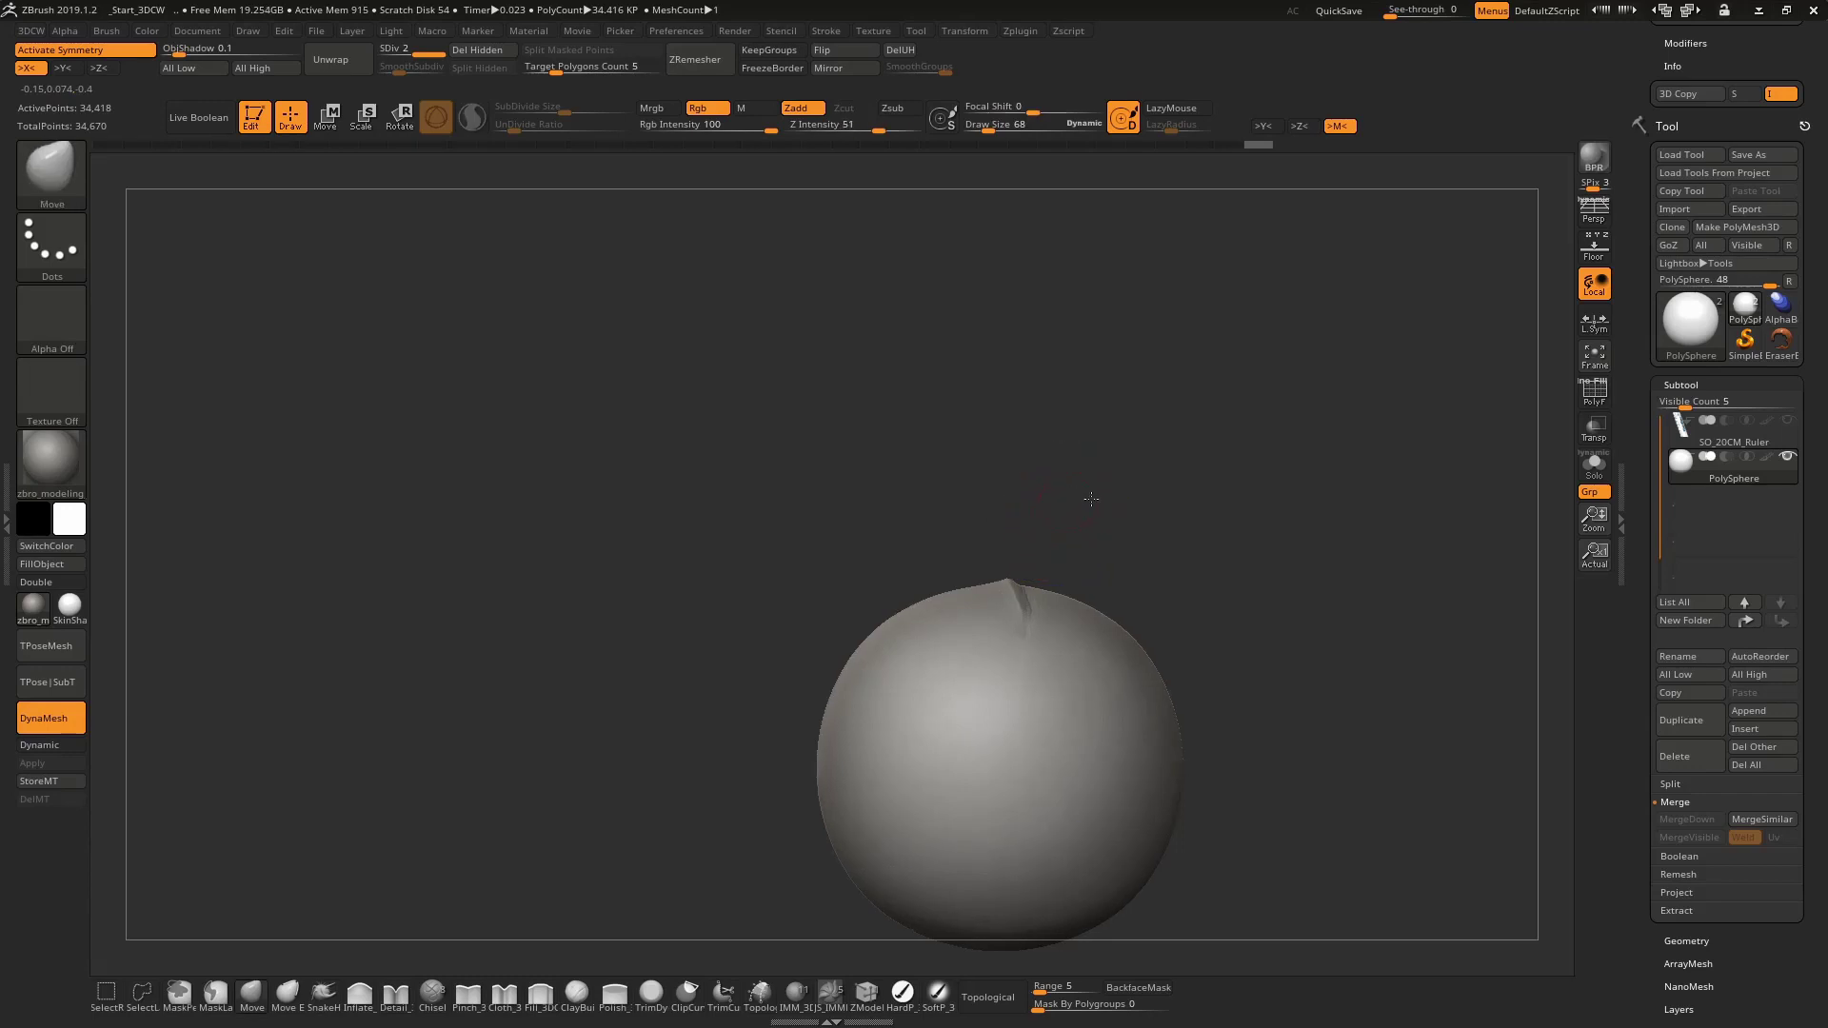
key(ctrl+shift+z)
key(space)
drag(1133, 496, 1139, 496)
drag(957, 575, 1125, 601)
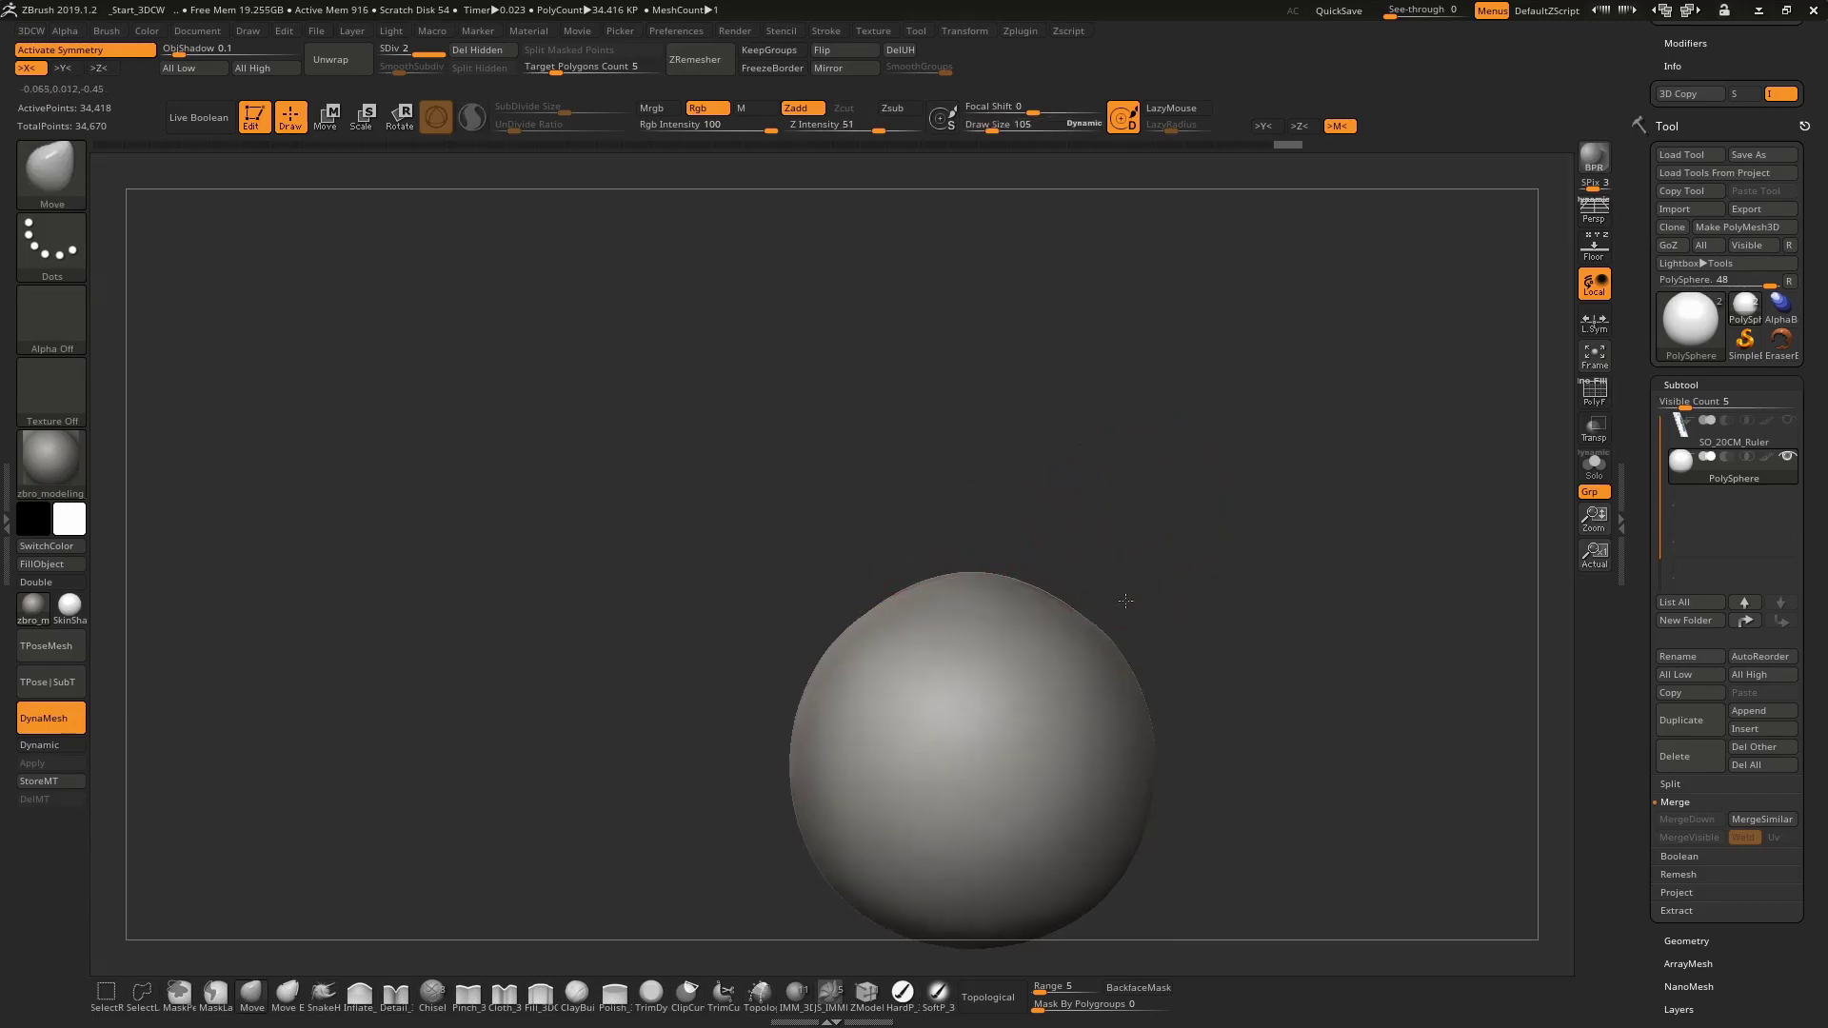
Restore the recut crease, shrink the brush to 34, and turn the crease forward
key(ctrl+shift+z)
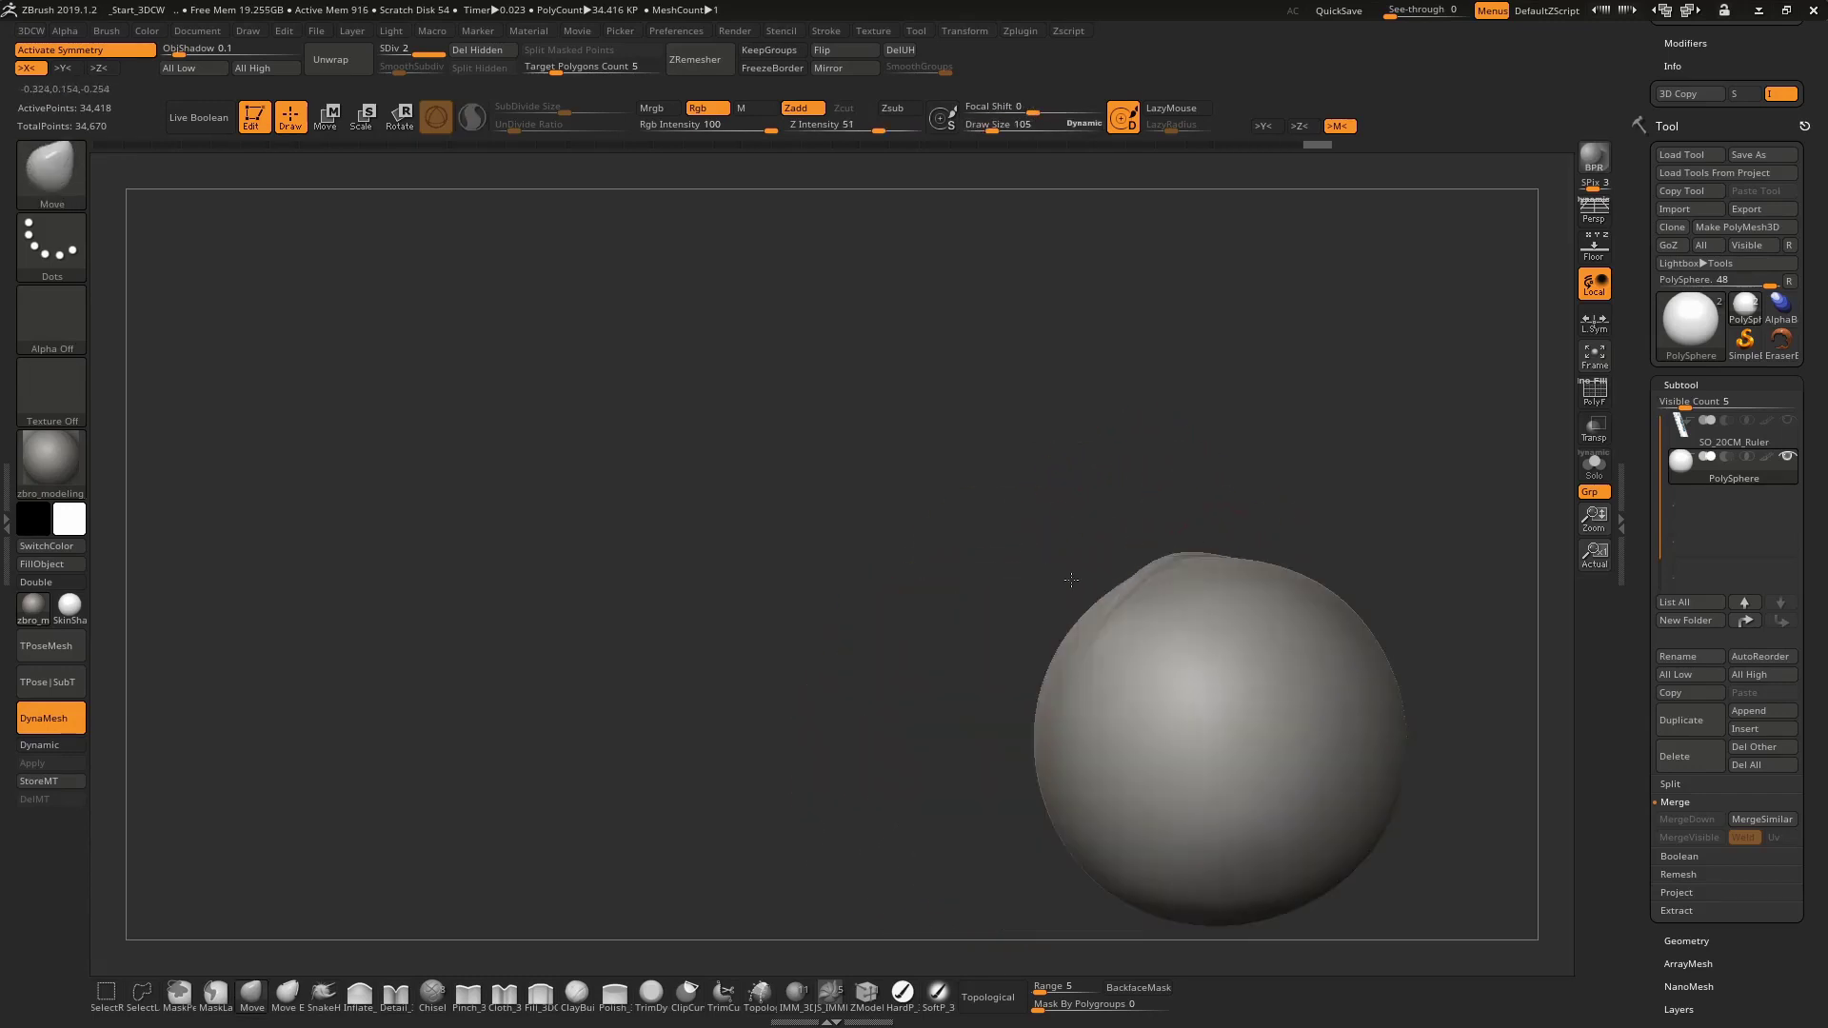
key(ctrl+shift+z)
key(space)
drag(1268, 468, 1258, 468)
mouse_move(1251, 366)
mouse_down()
mouse_move(1222, 510)
mouse_move(1096, 473)
mouse_move(1085, 399)
mouse_move(1093, 664)
mouse_up()
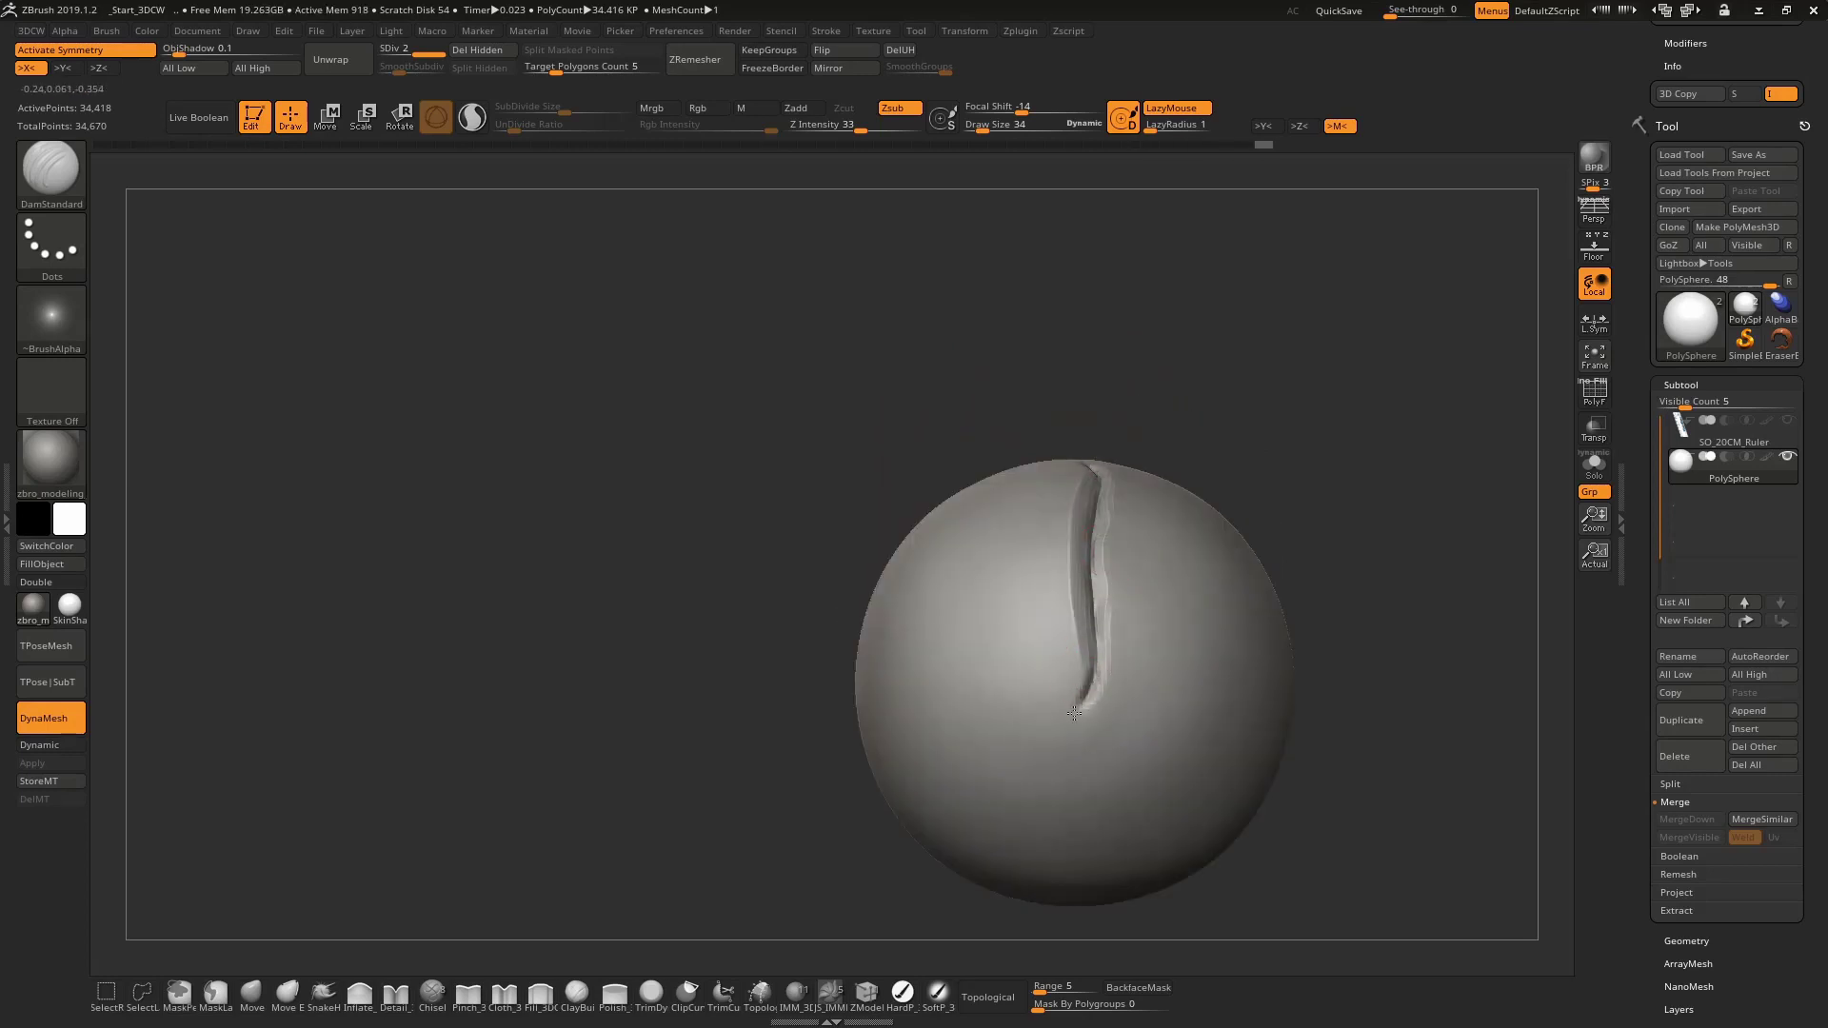
Fill the top of the crease and build up its right edge with ClayBuildup
key(b)
key(c)
key(b)
right_drag(1123, 551, 1099, 420)
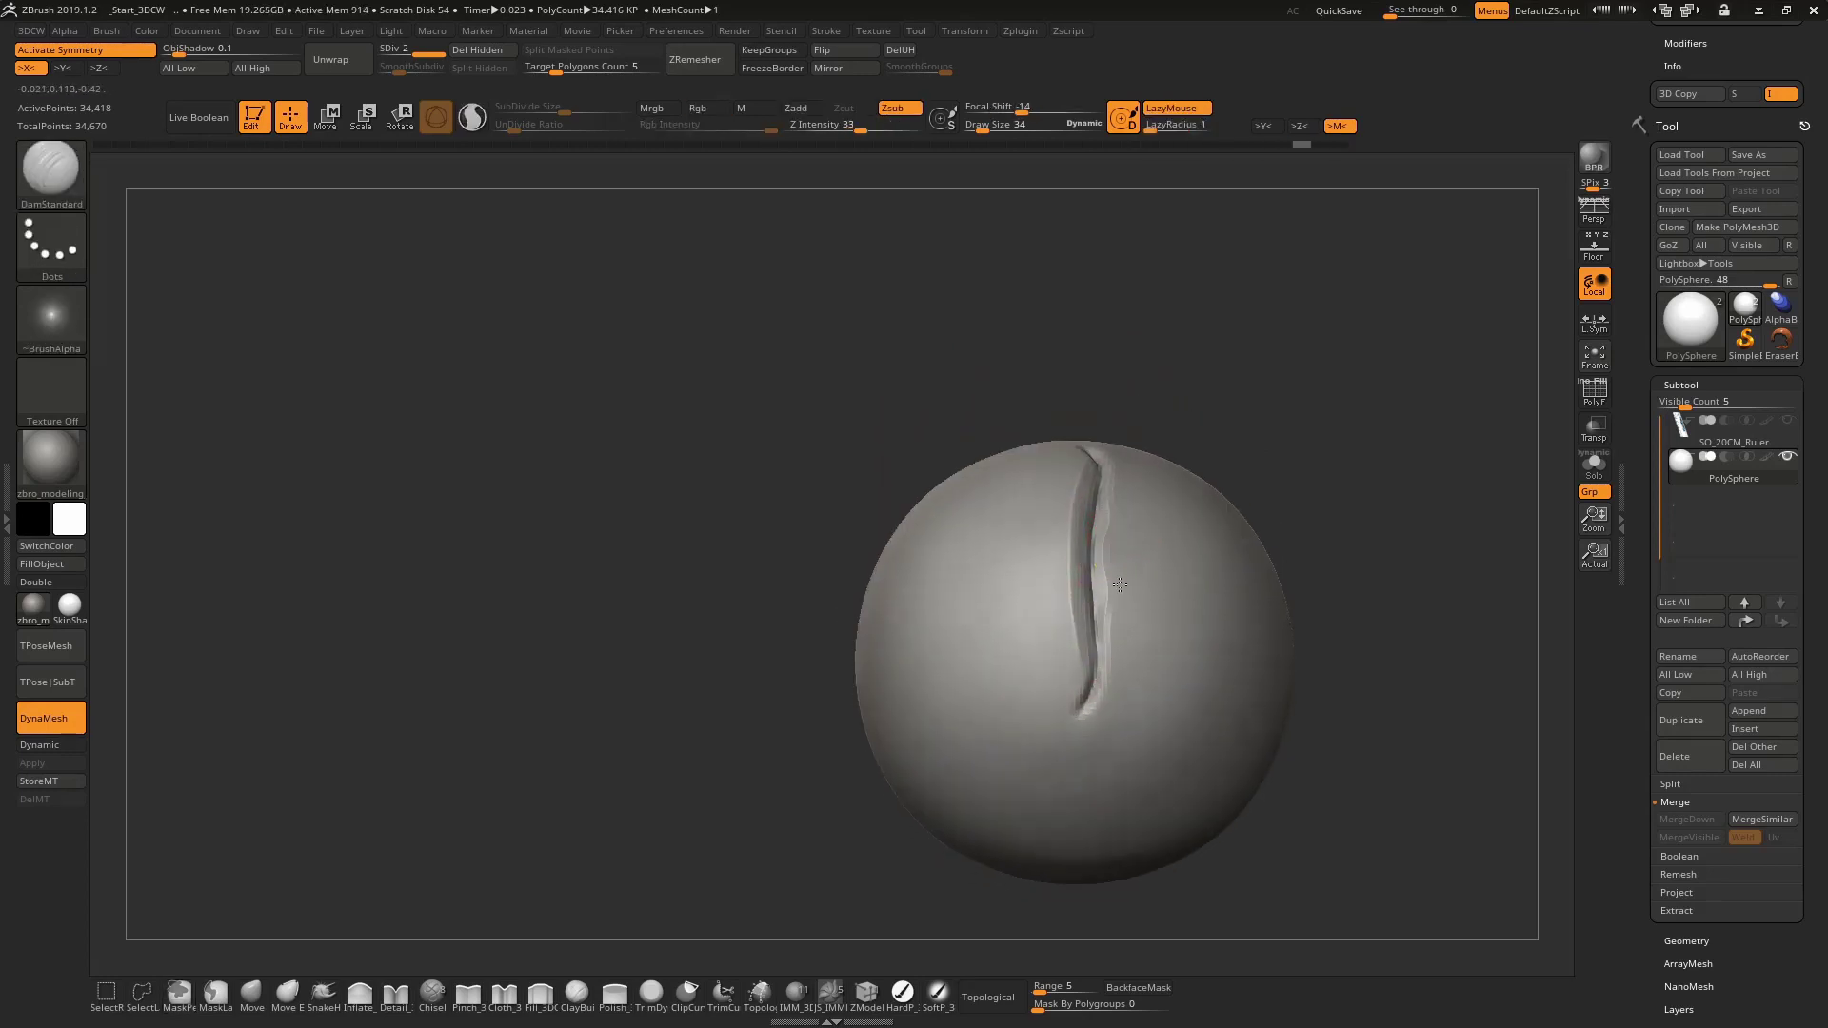
drag(1097, 420, 1097, 409)
drag(1105, 648, 1109, 428)
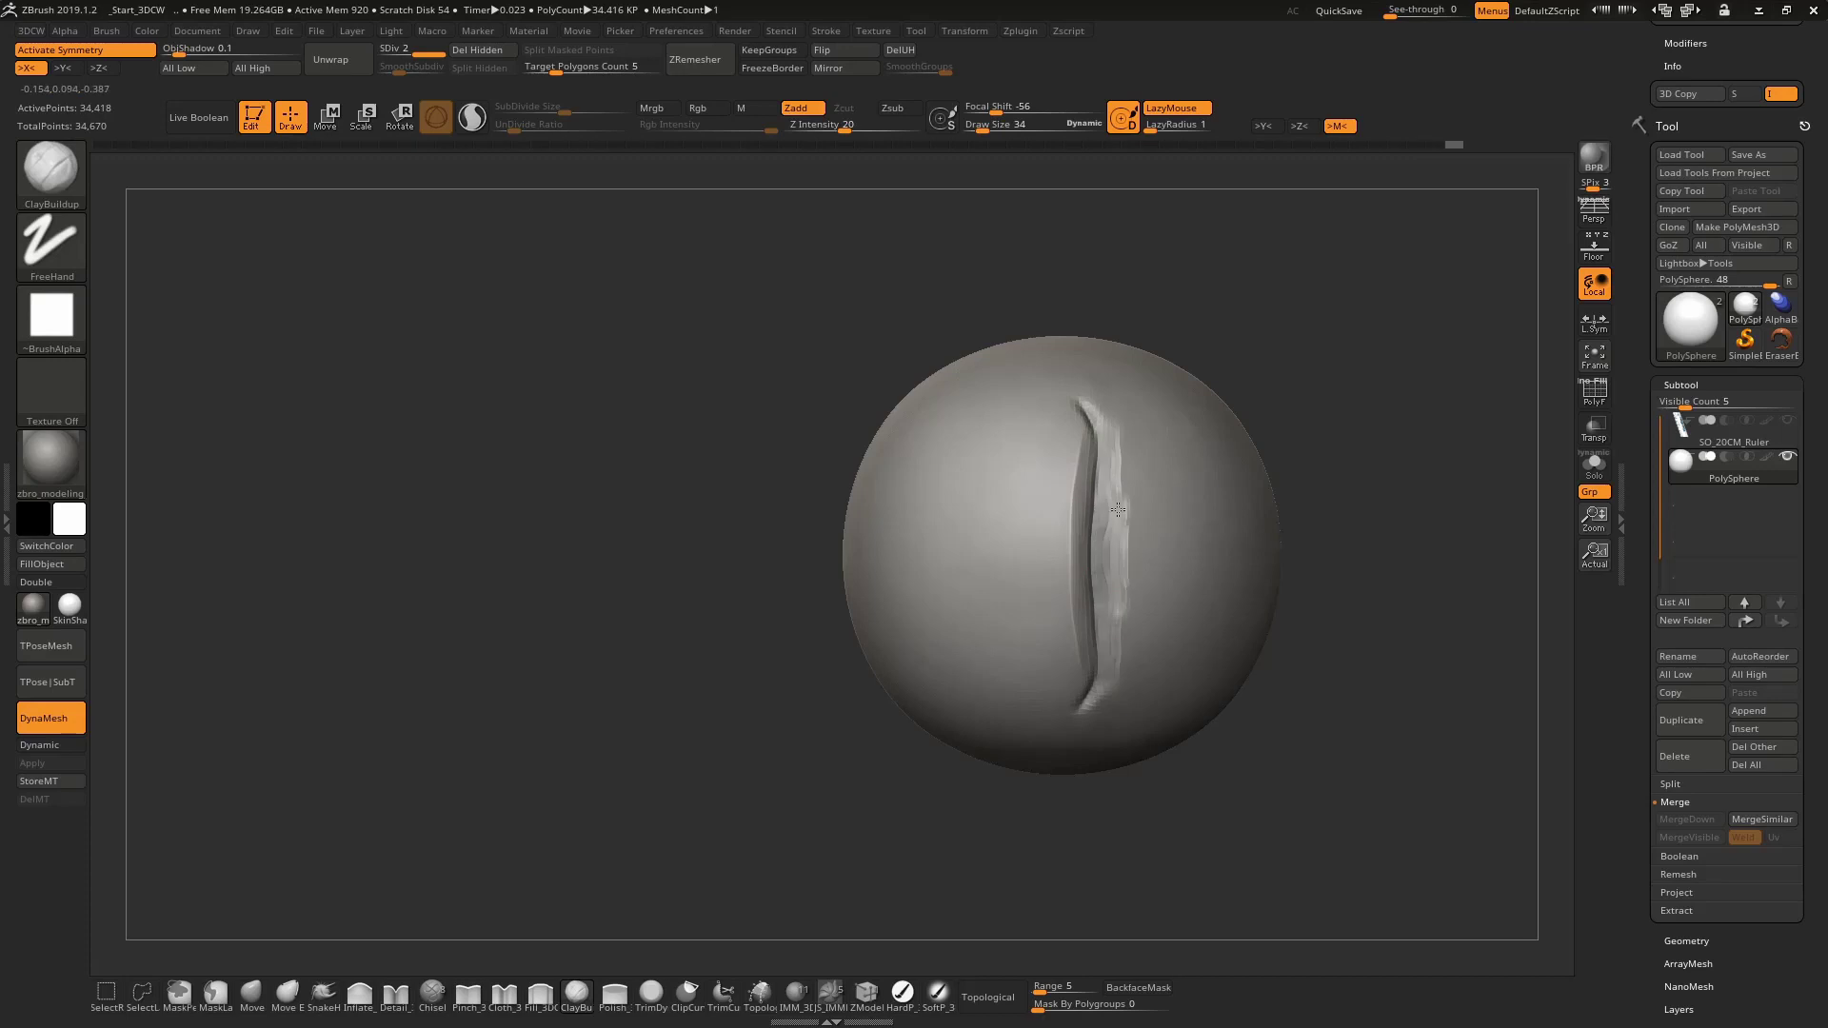
mouse_move(1120, 577)
mouse_down()
mouse_move(1124, 518)
mouse_move(1112, 551)
mouse_up()
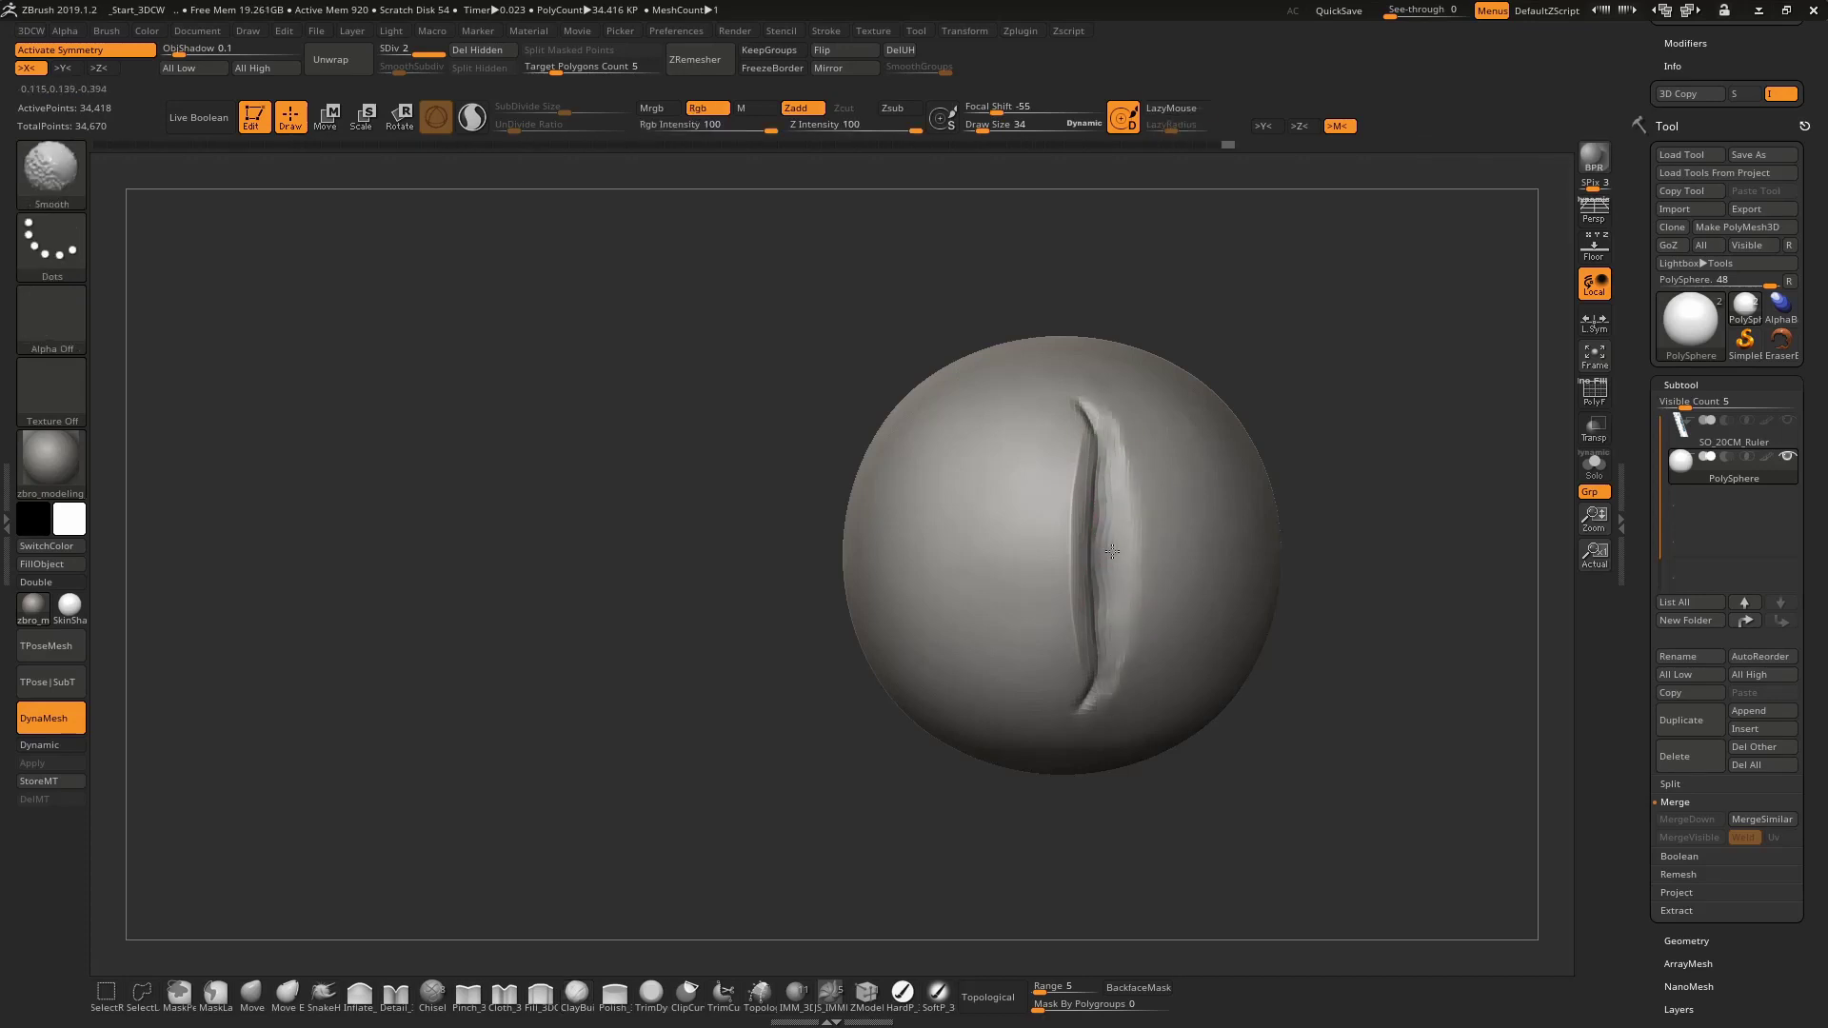
Pinch the crease tighter bottom to top and soften its top, middle and lower parts
drag(1124, 733, 1124, 375)
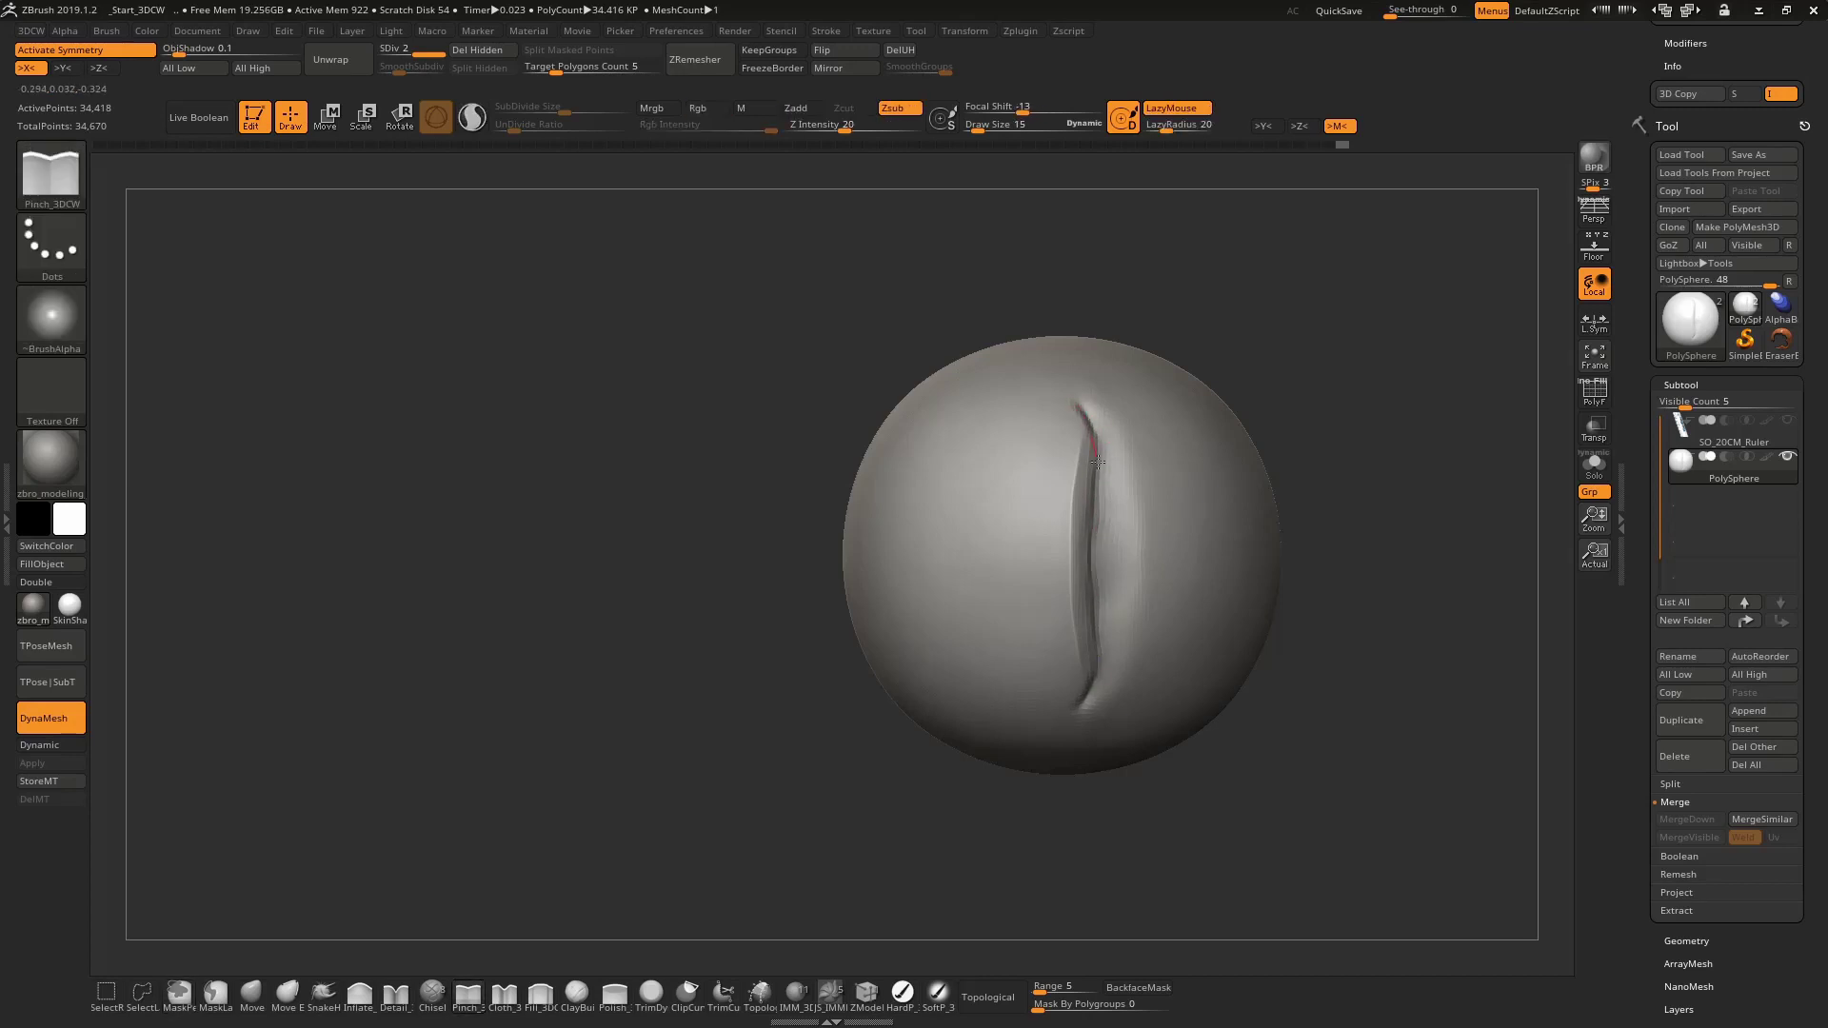
shift+drag(1093, 436, 1102, 478)
shift+drag(1088, 569, 1093, 603)
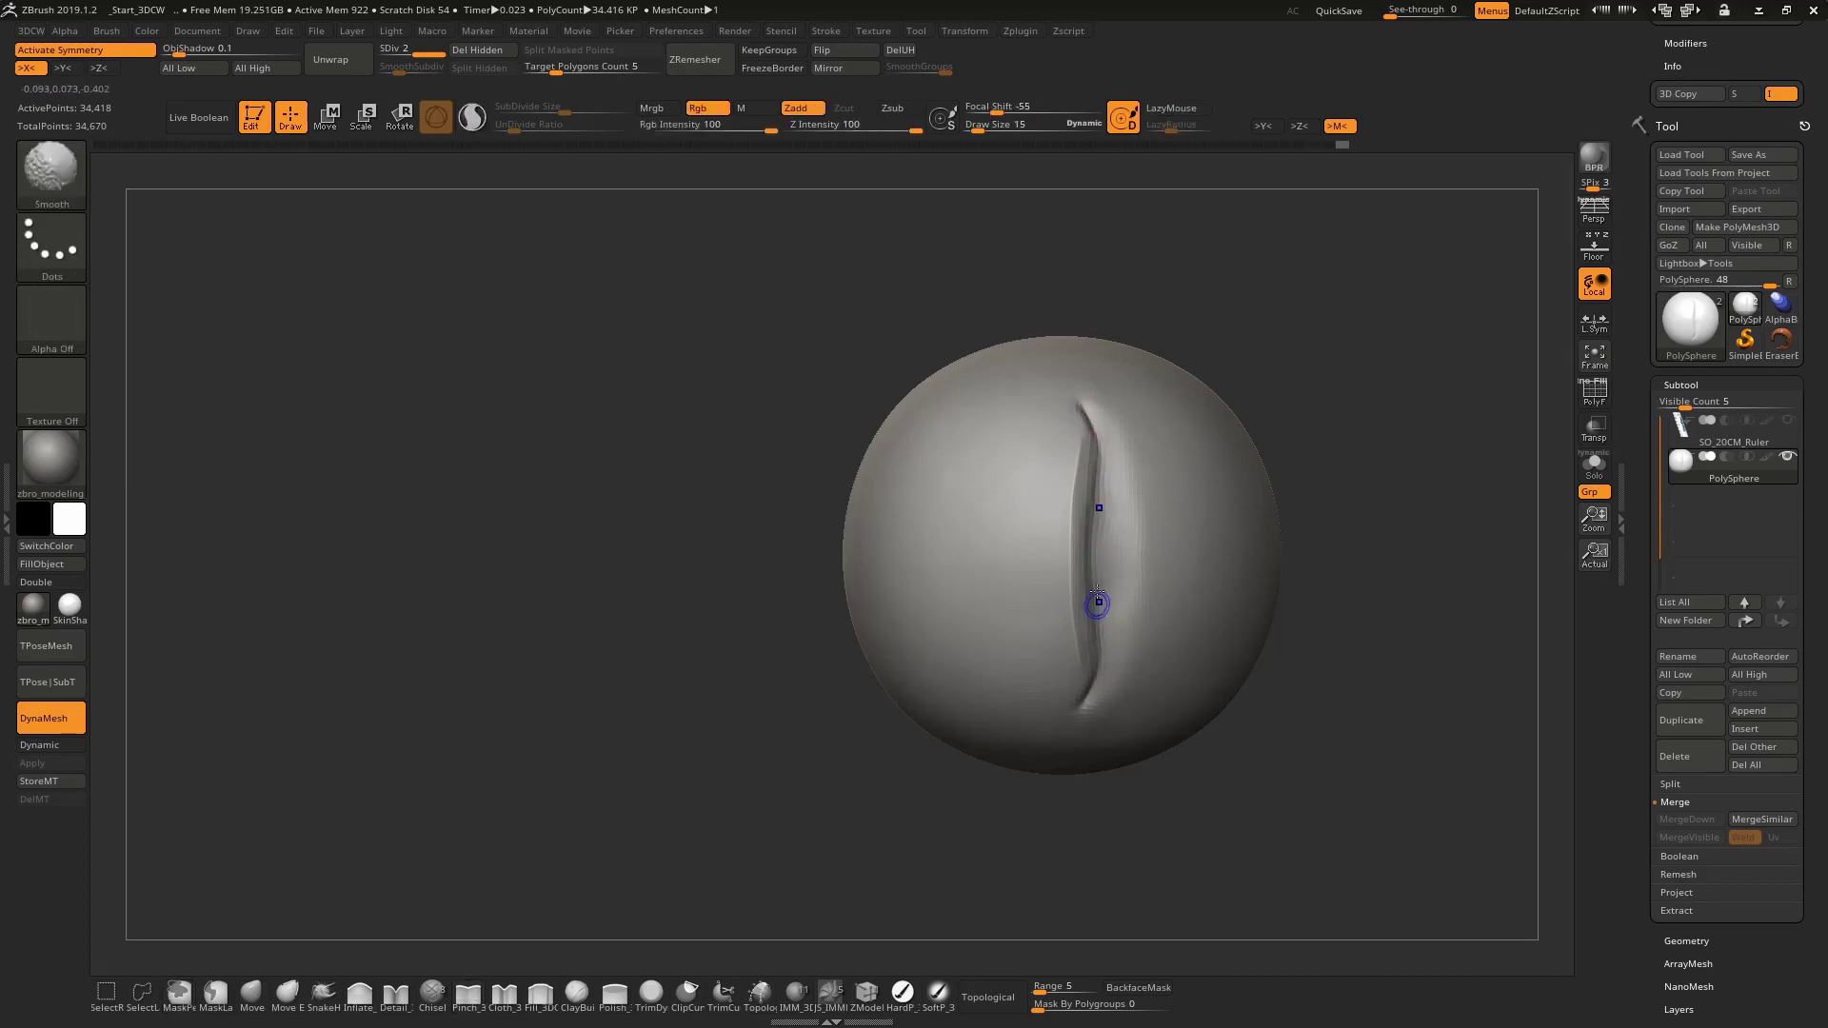
shift+drag(1077, 485, 1071, 504)
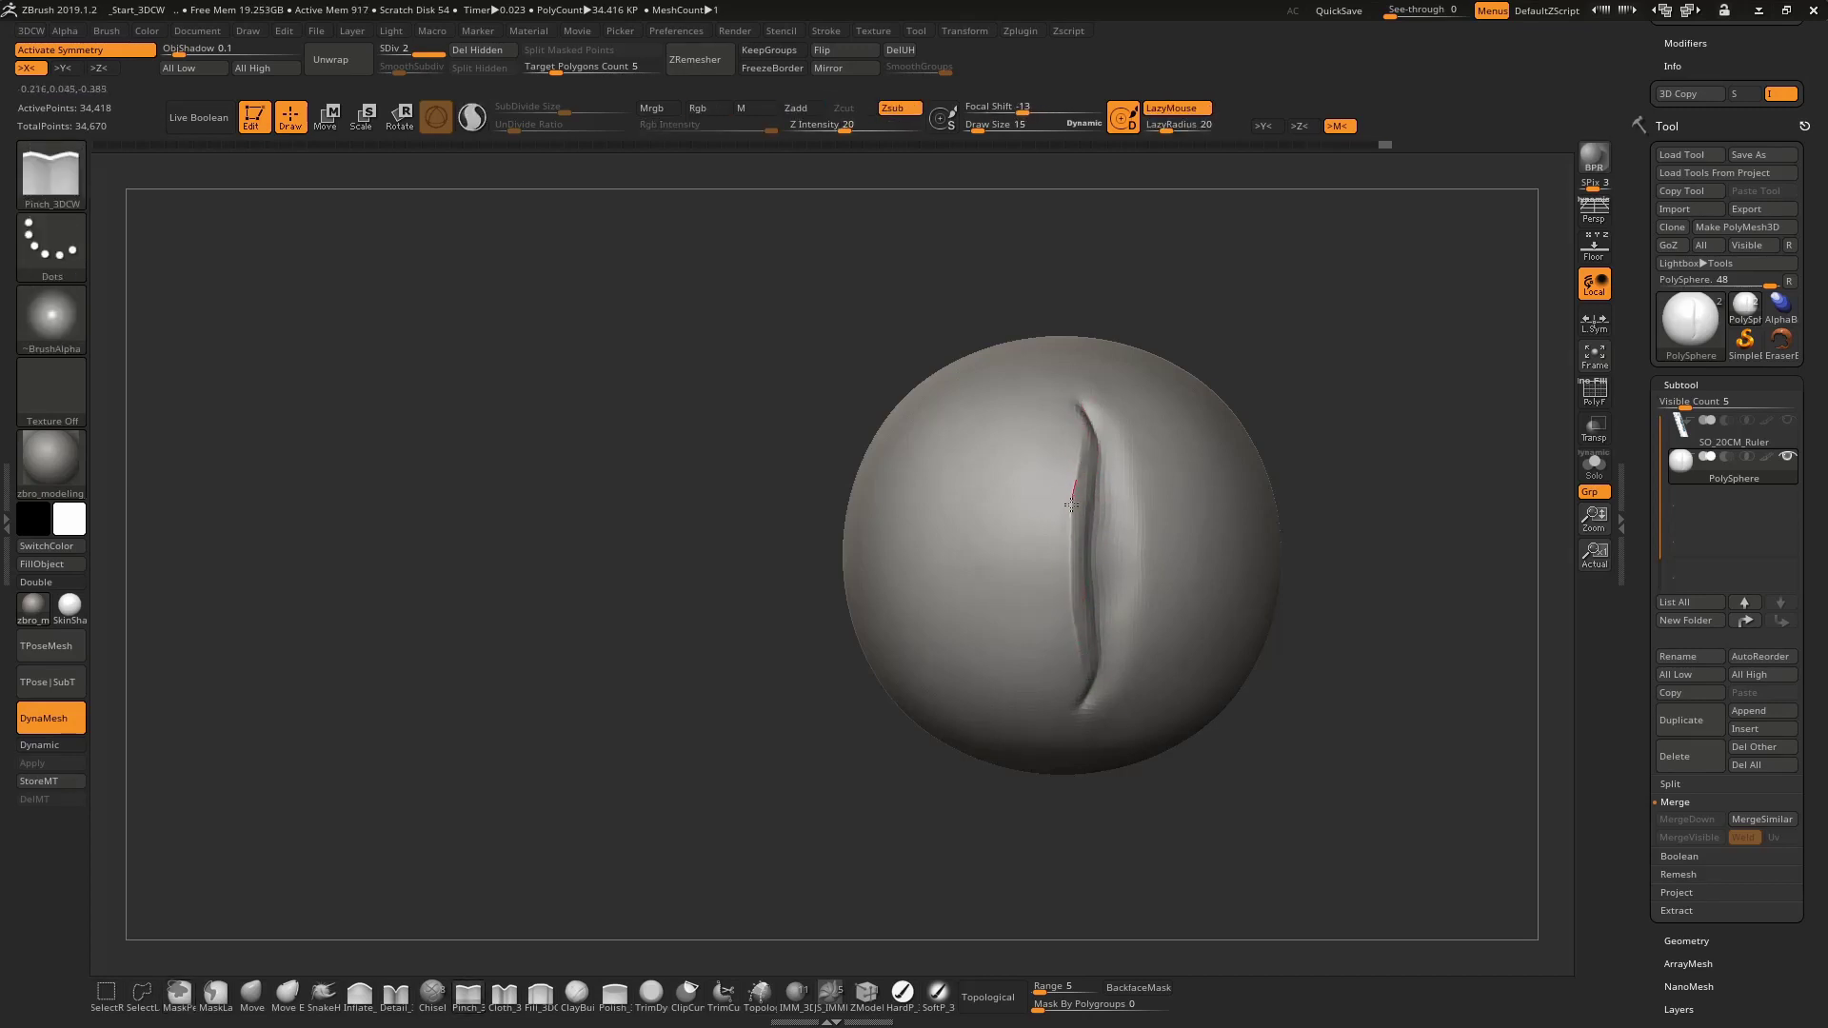
right_drag(1096, 687, 1059, 480)
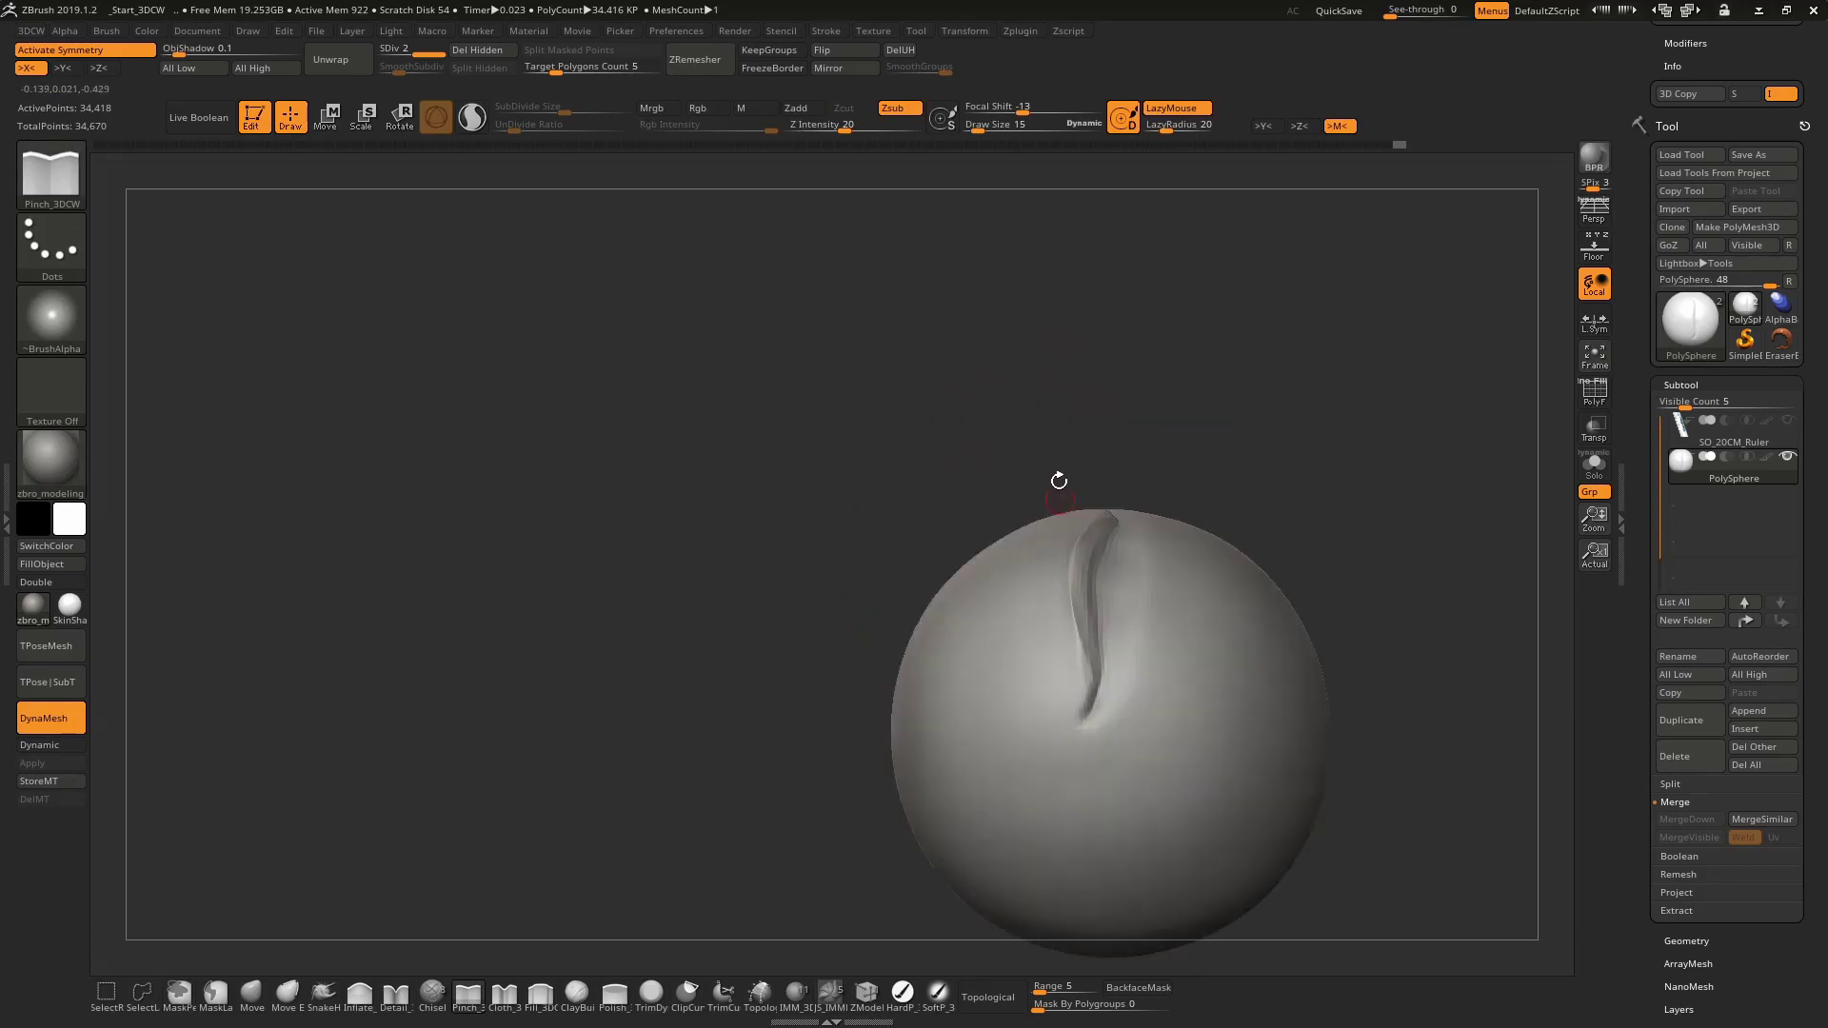
shift+drag(1094, 702, 1068, 619)
Smooth the crease lengthwise with Pinch and orbit it toward the camera
key(b)
key(p)
key(i)
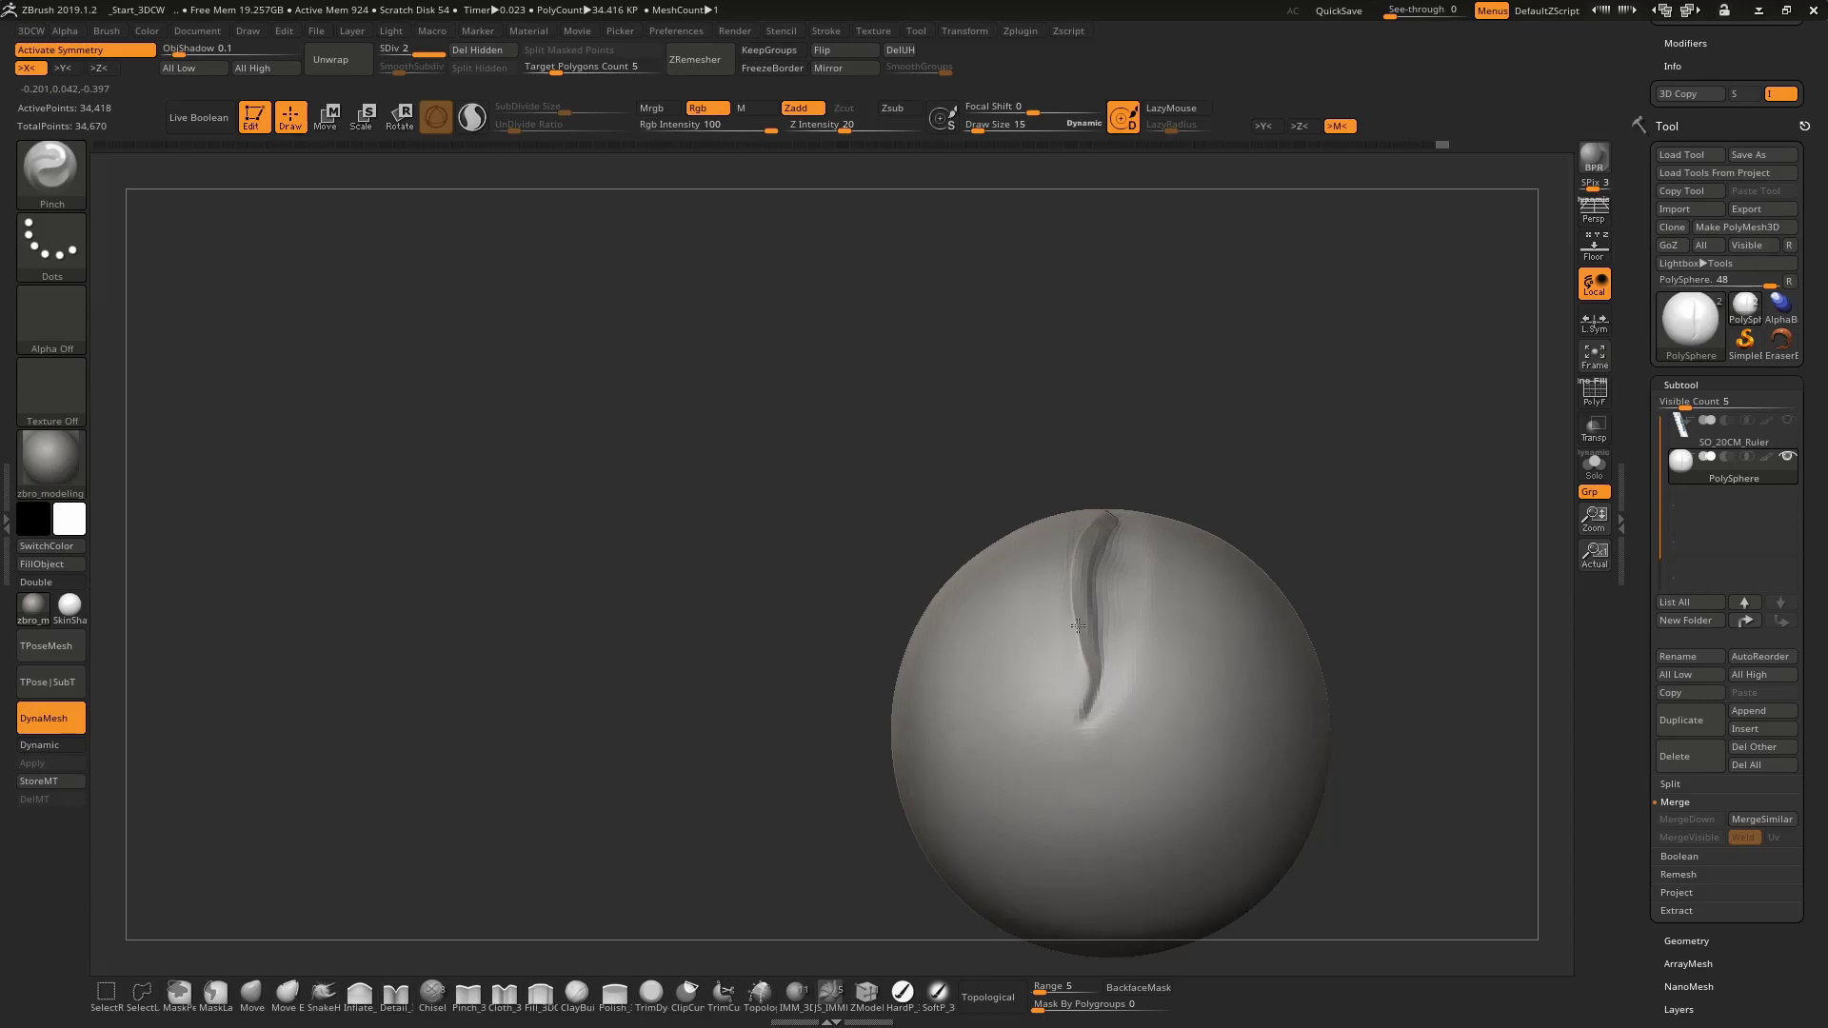
shift+drag(1077, 625, 1095, 540)
right_drag(1138, 584, 1117, 530)
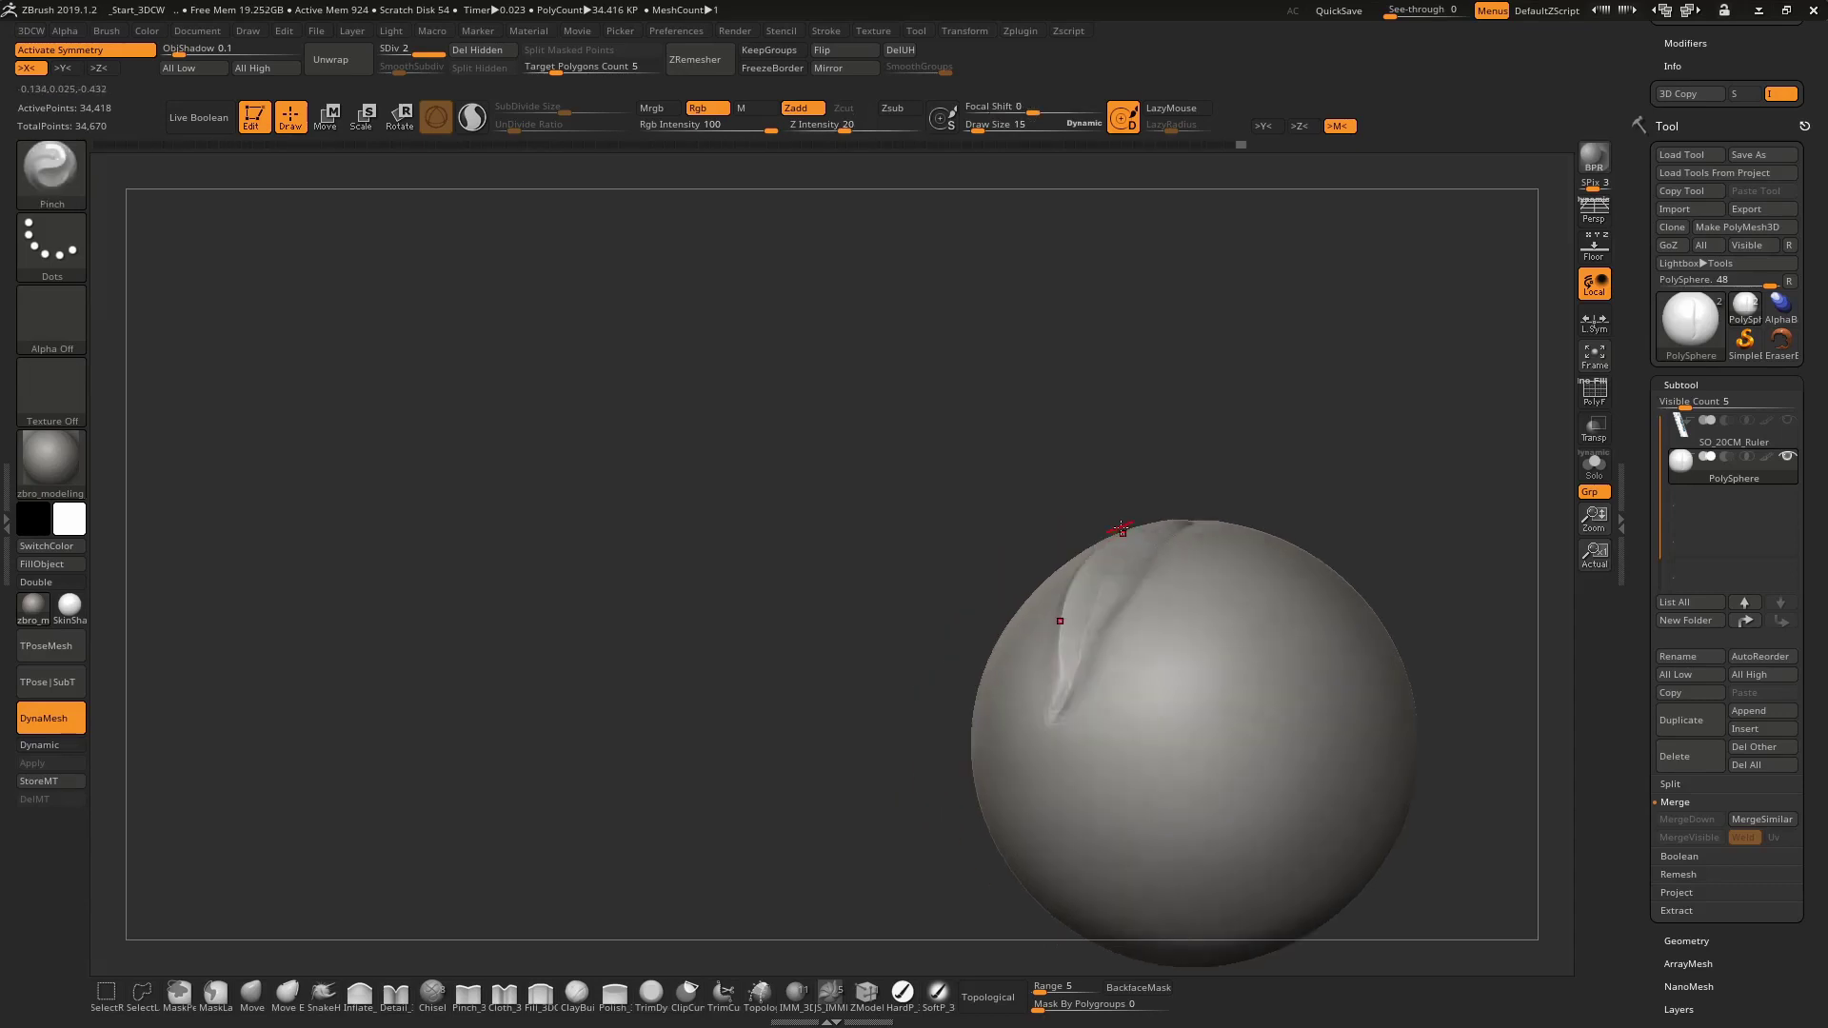
right_click(1118, 530)
mouse_move(1228, 488)
mouse_down()
mouse_move(1194, 471)
mouse_move(1183, 571)
mouse_up()
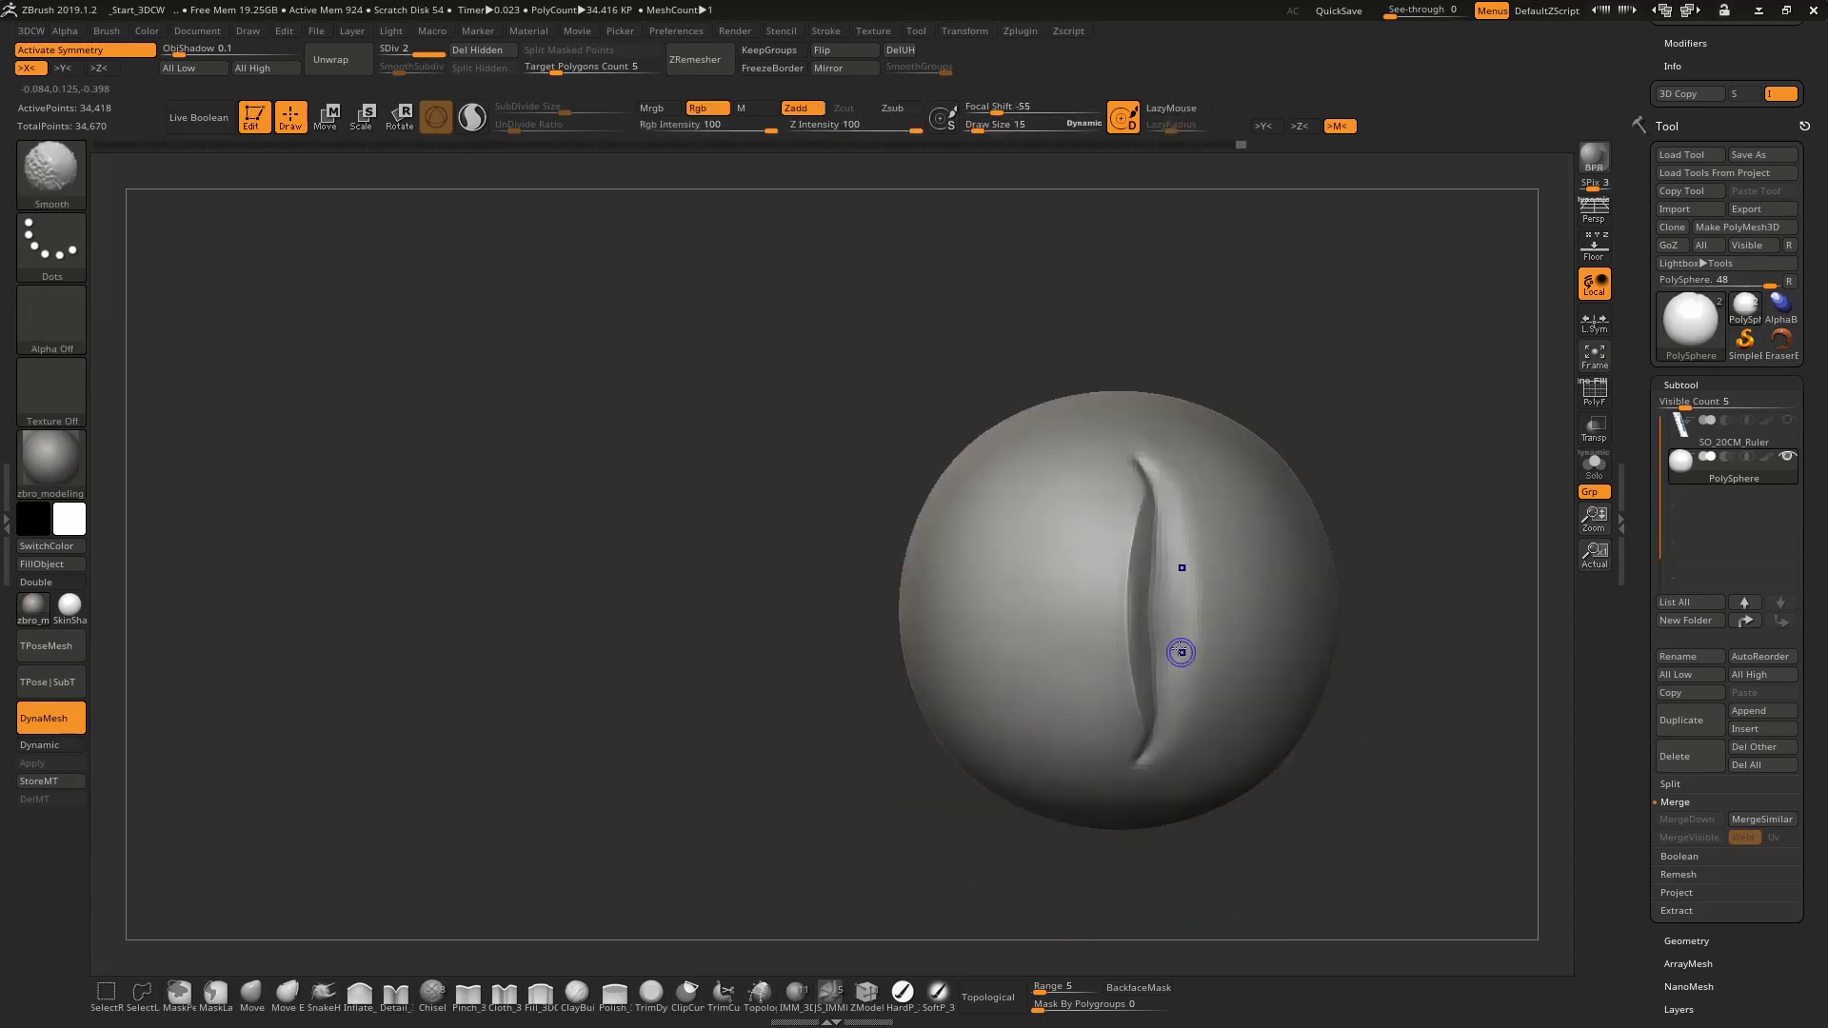
key(b)
key(d)
key(s)
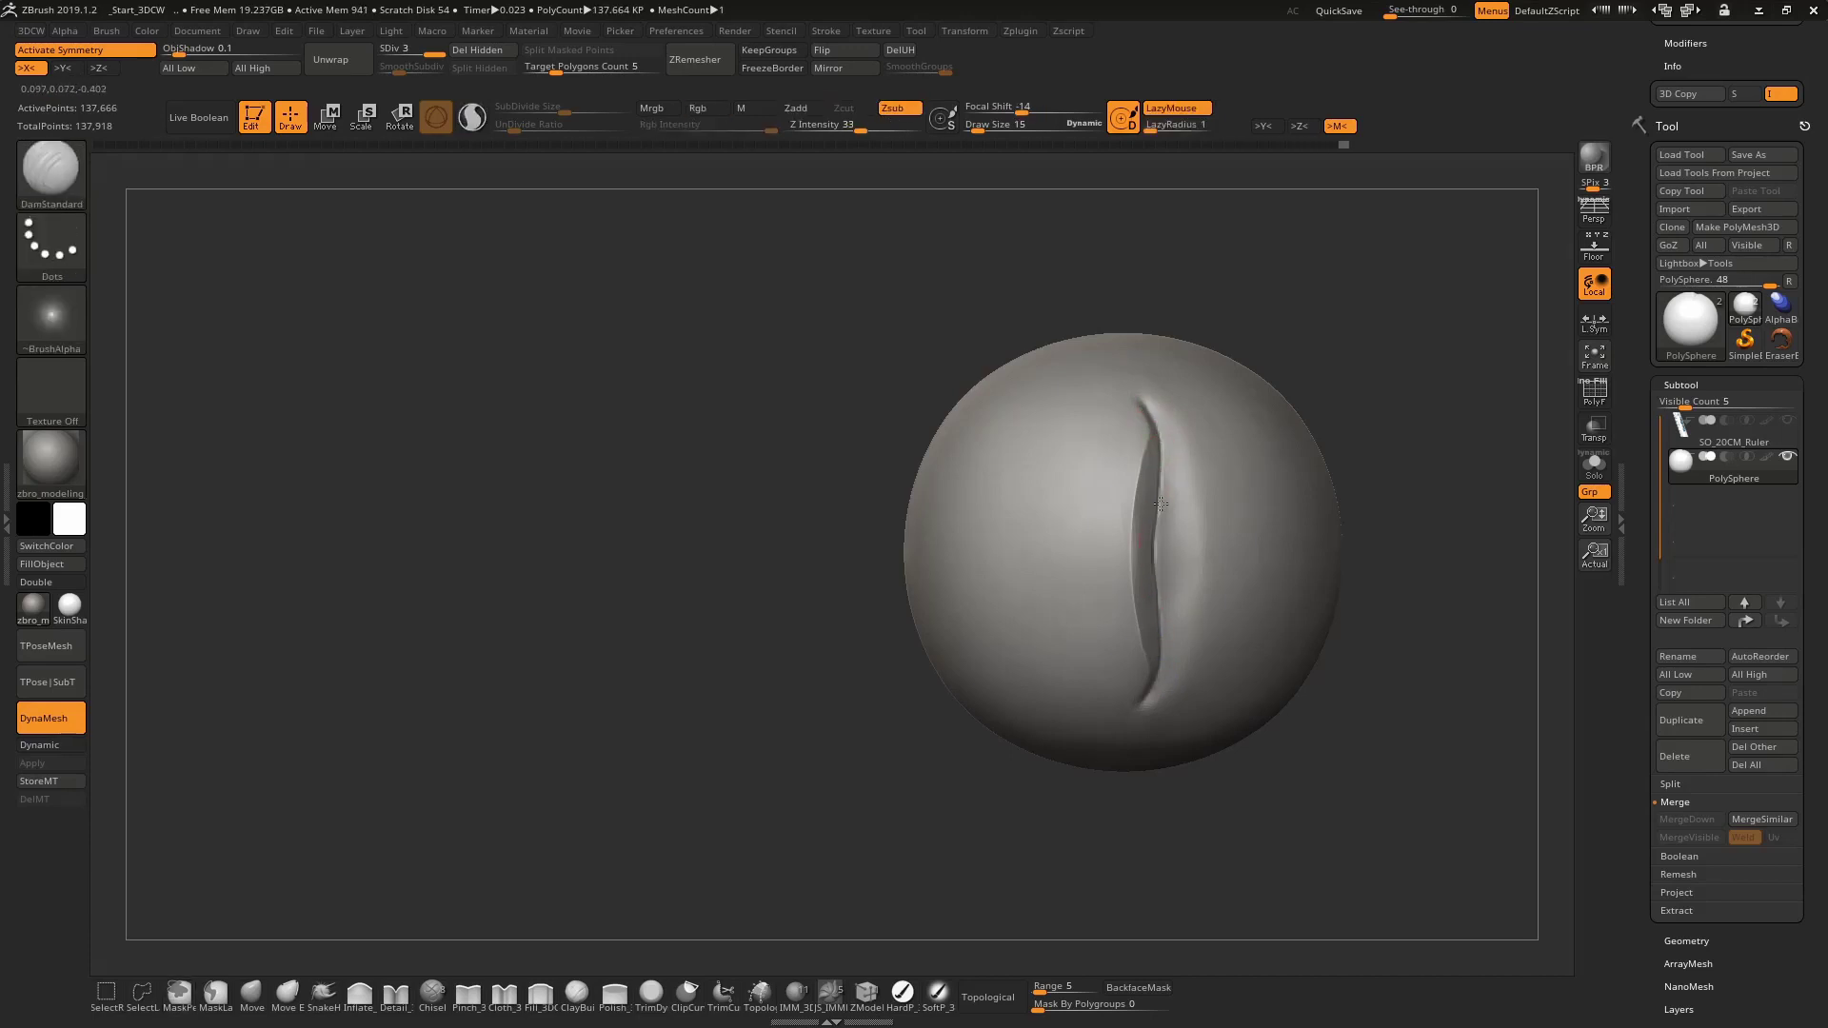
Shape a rounded lip along the crease's right edge with Move and ClayBuildup strokes
key(b)
key(m)
key(v)
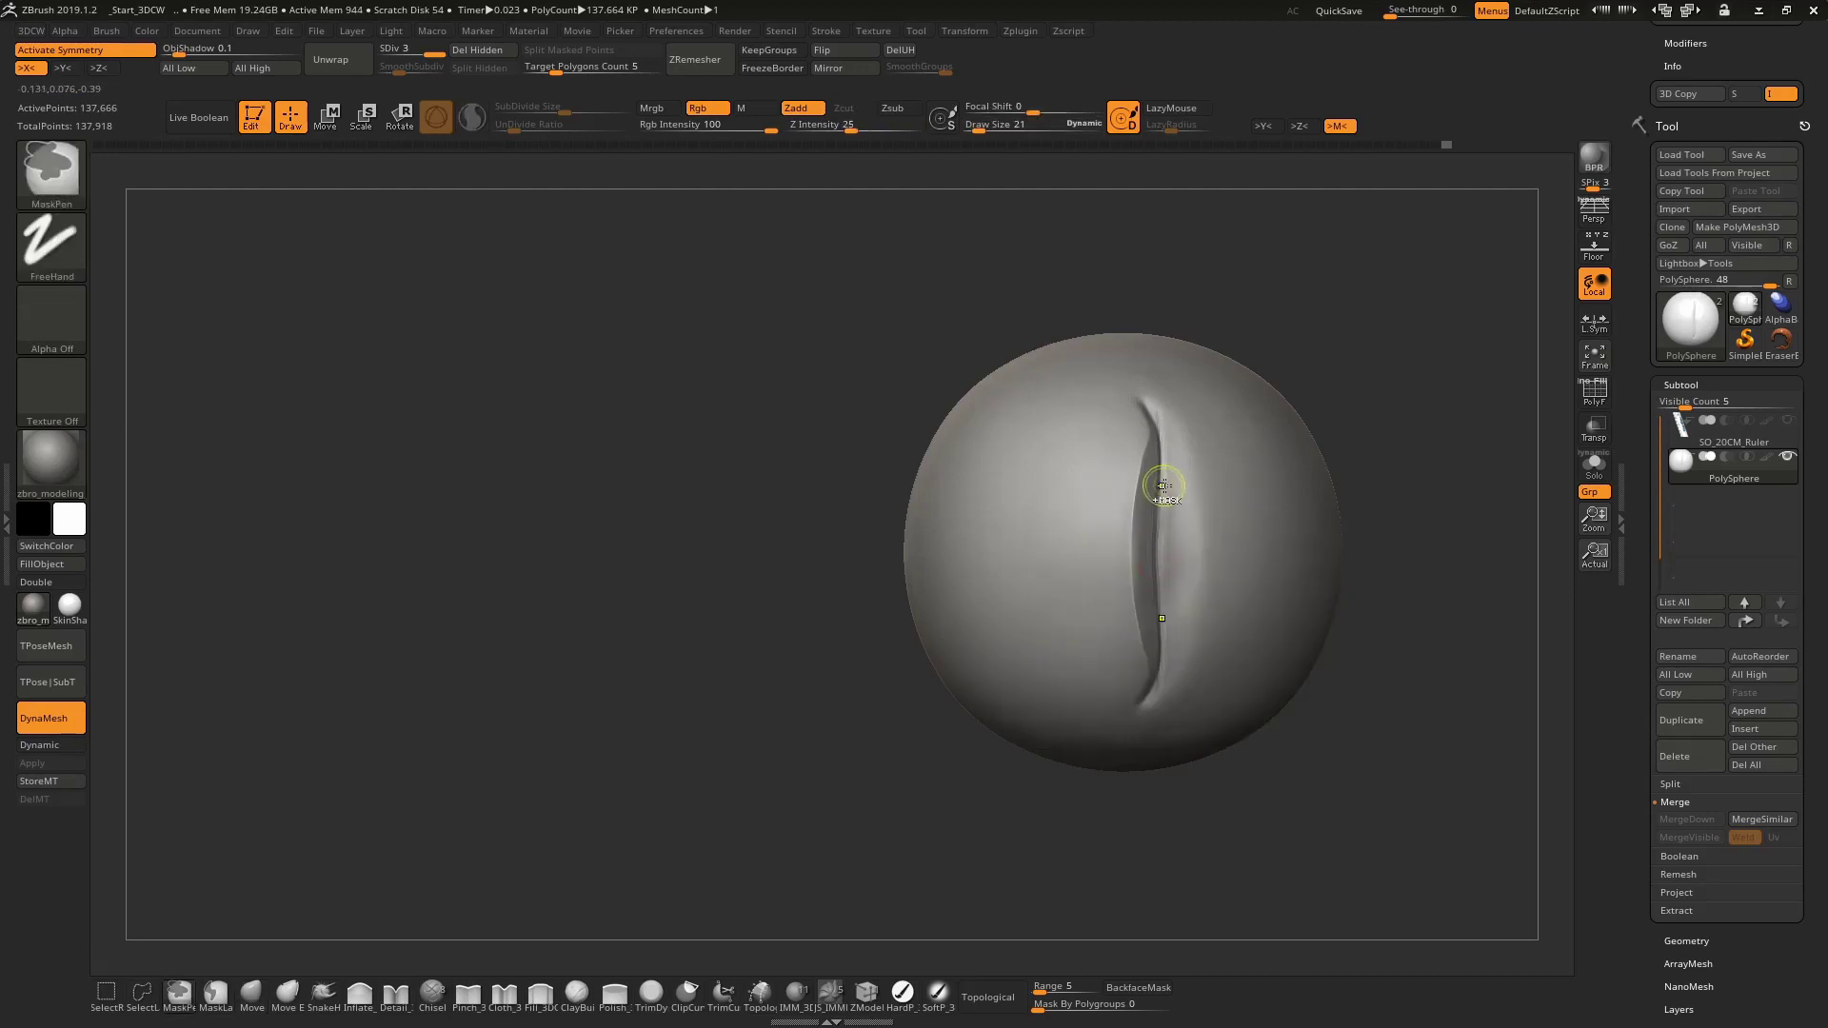
shift+drag(1159, 481, 1152, 679)
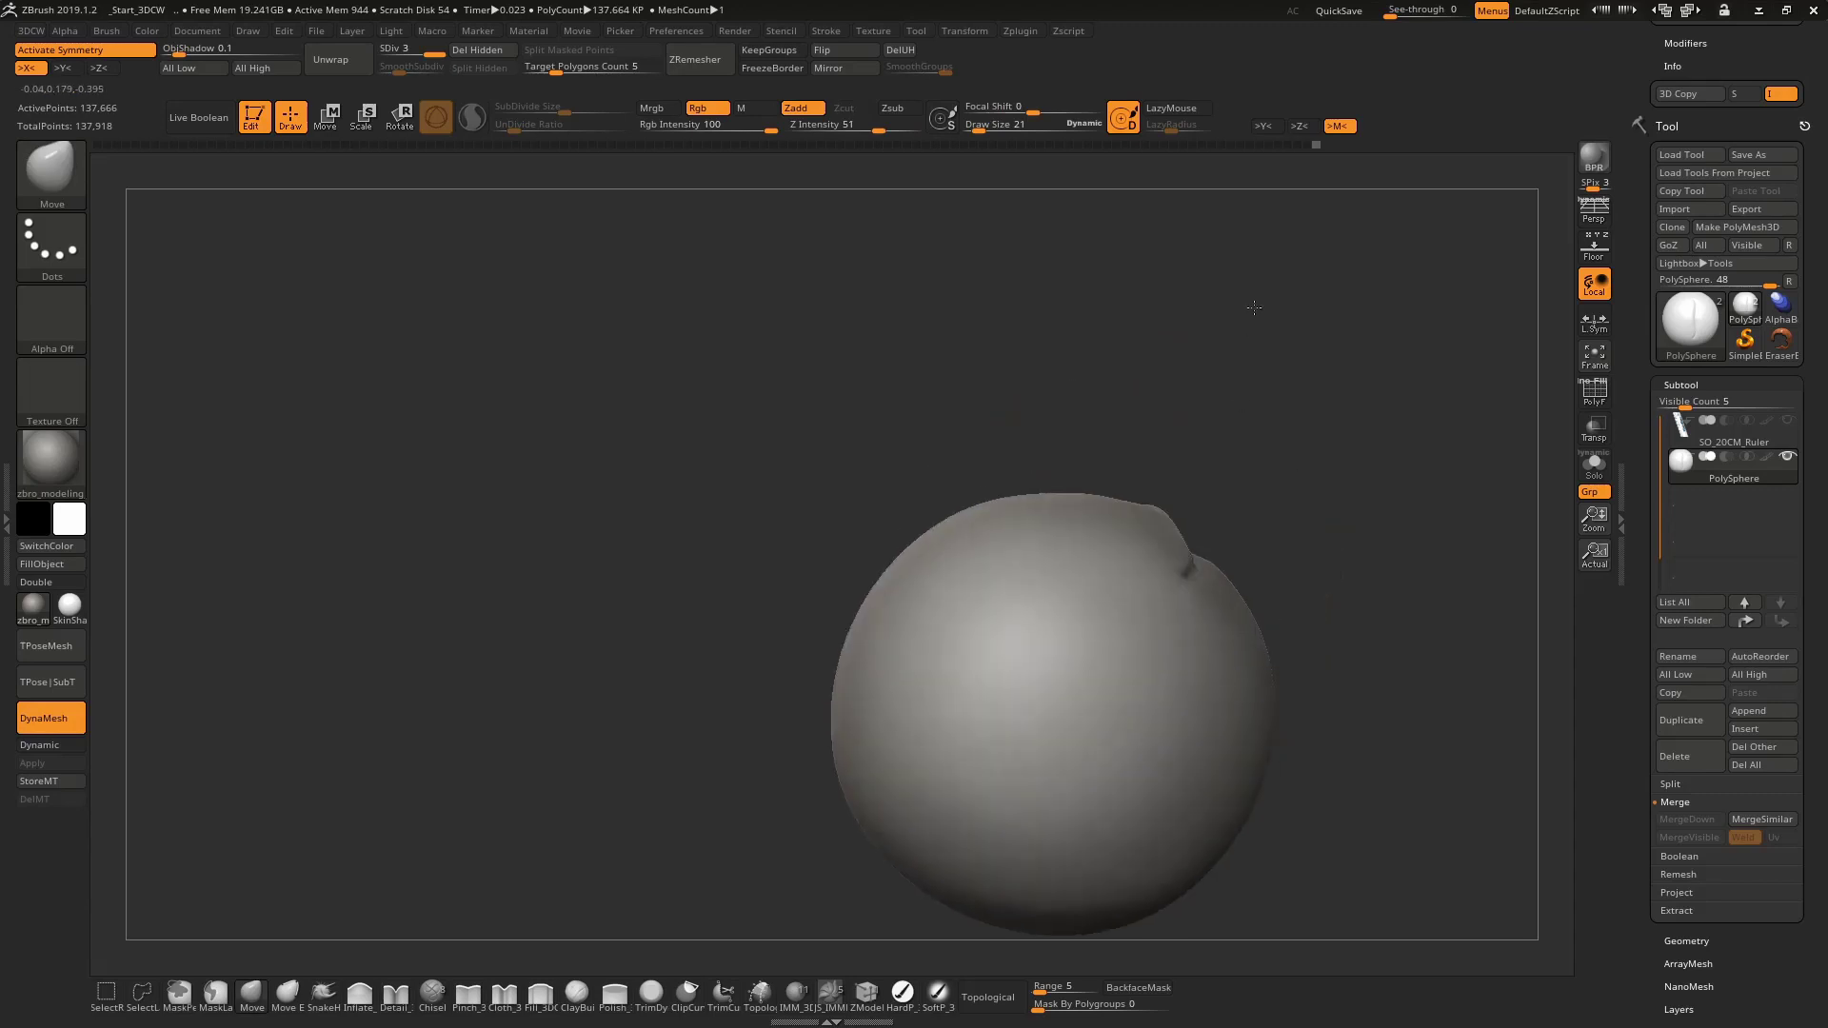
key(b)
key(c)
key(b)
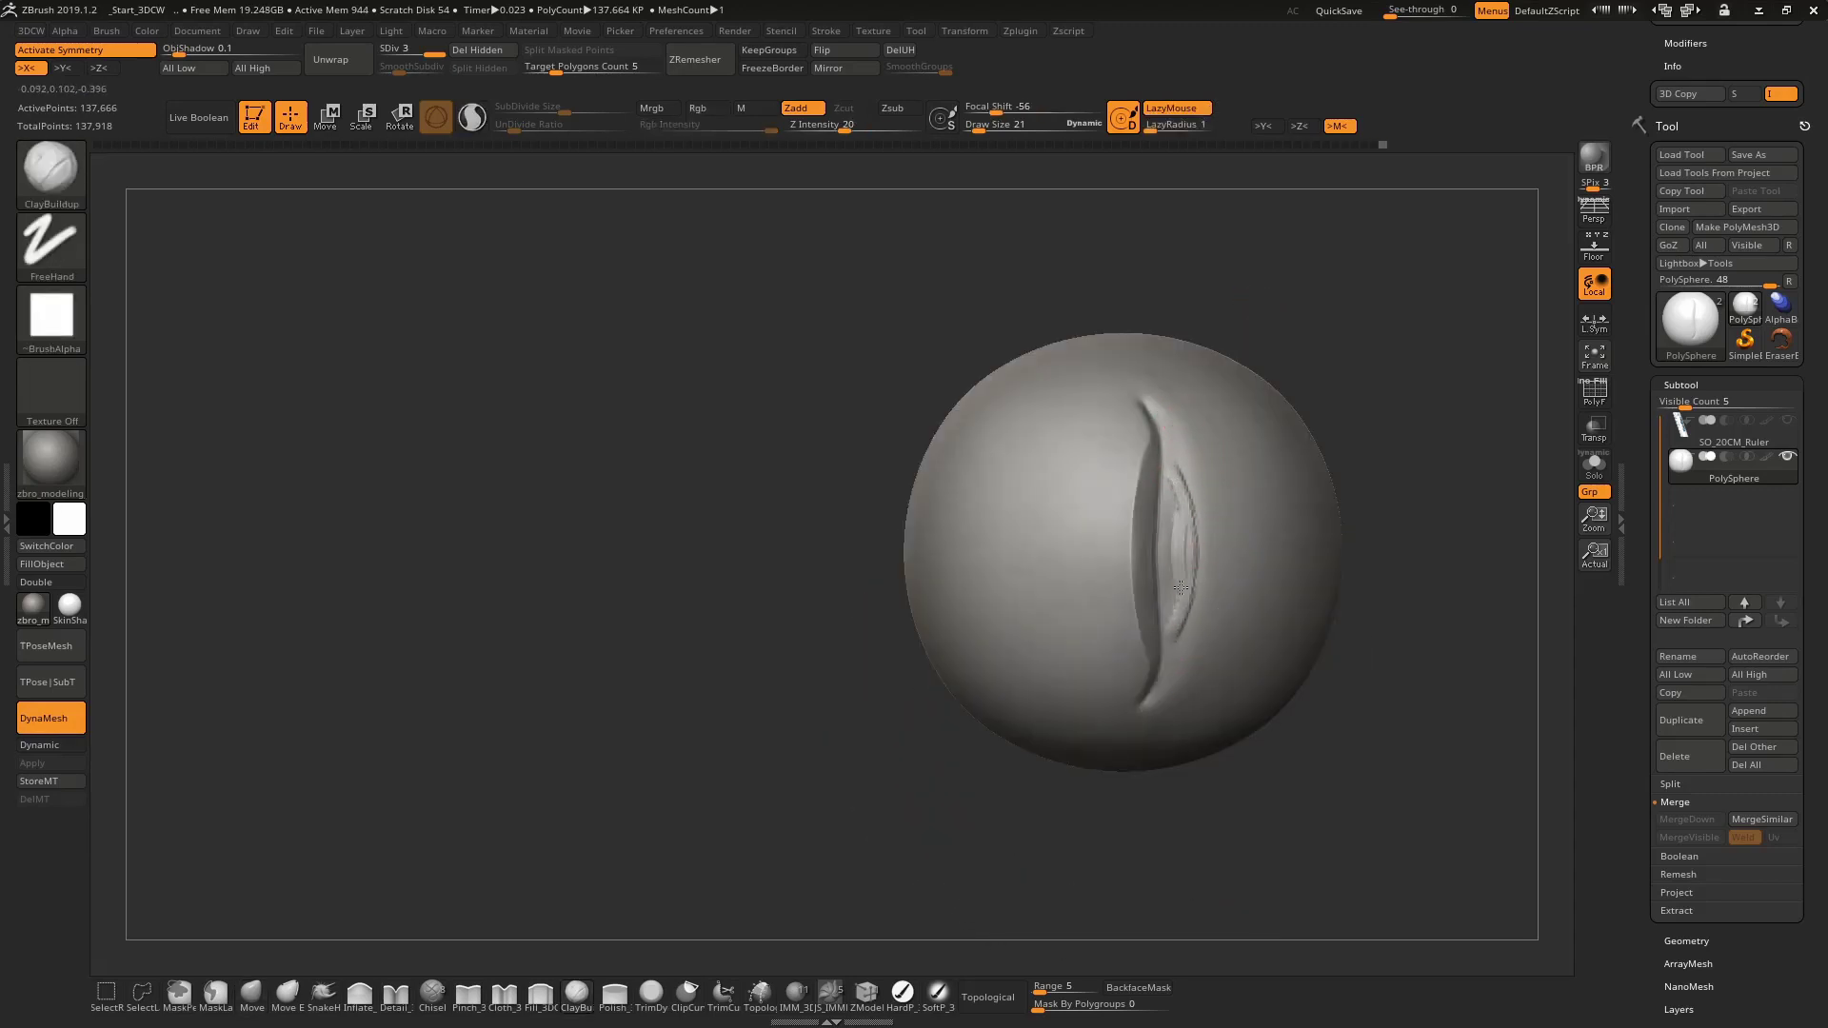
shift+drag(1188, 568, 1175, 623)
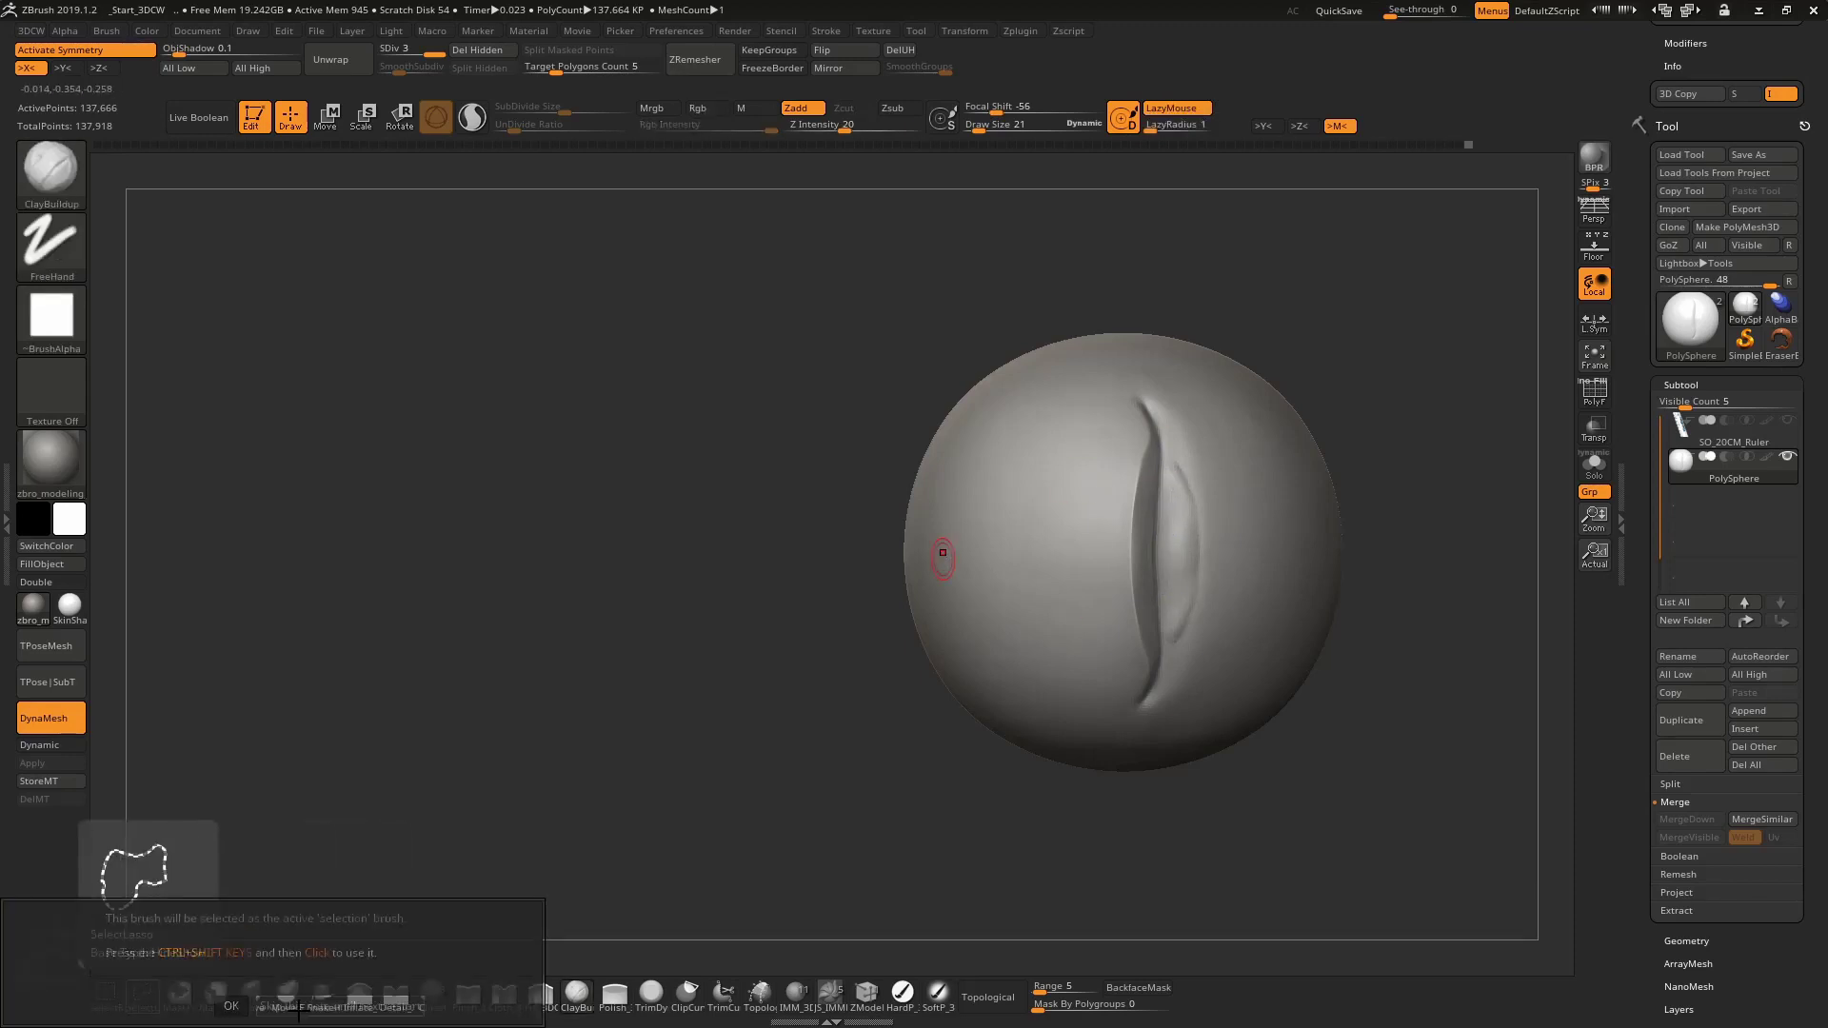
Lasso-mask the slit's left side and pinch the right edge at brush size 34
click(222, 997)
alt+right_drag(1154, 458, 1060, 348)
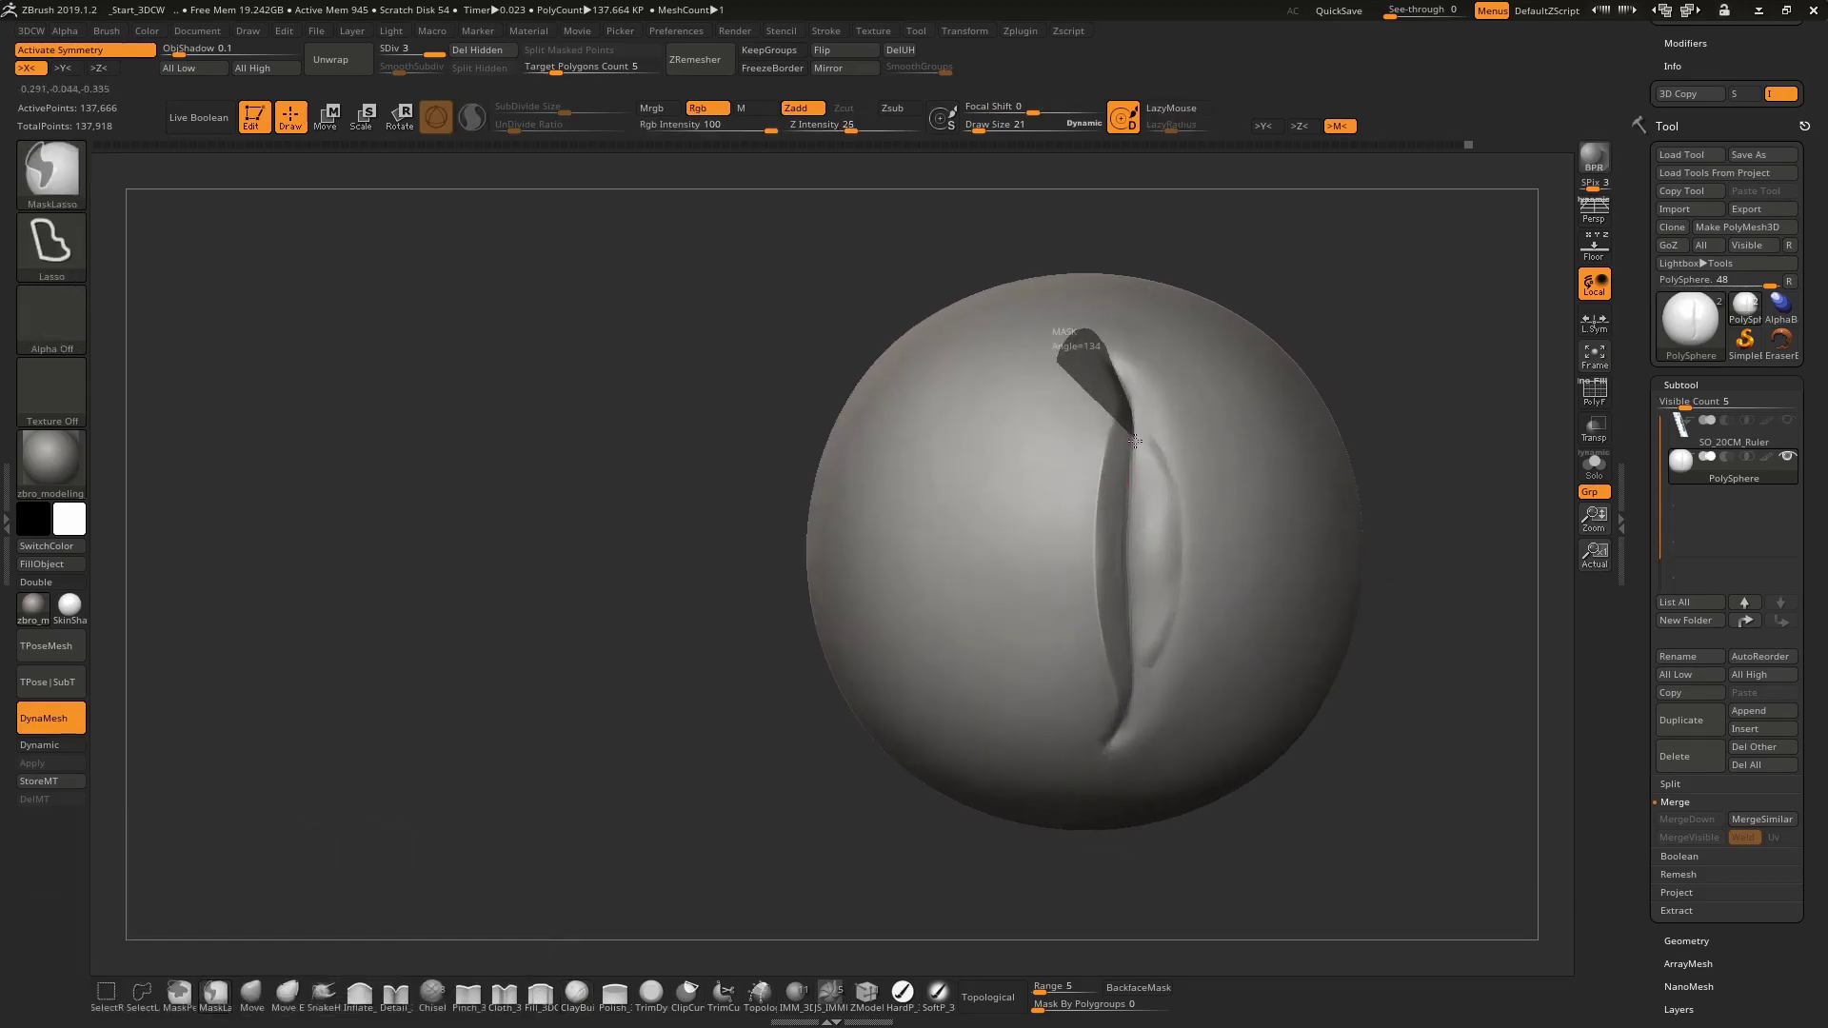
ctrl+drag(1118, 375, 1155, 484)
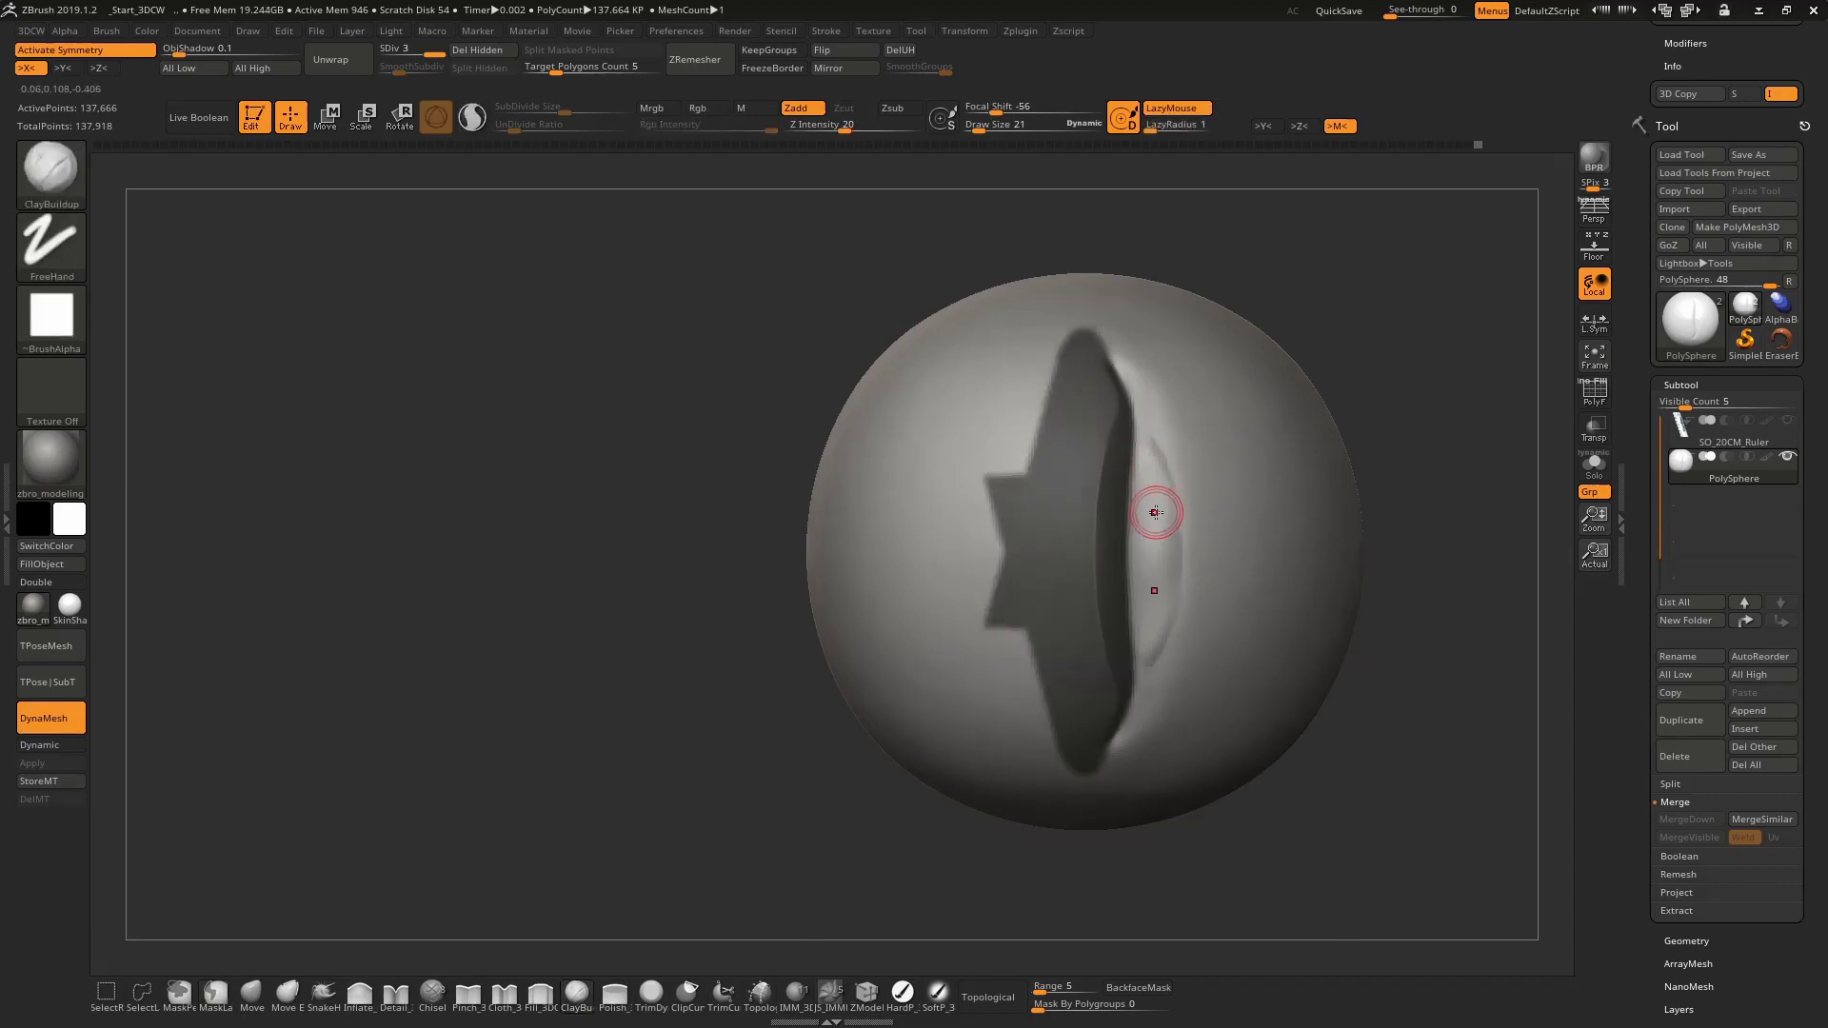
key(b)
key(p)
key(i)
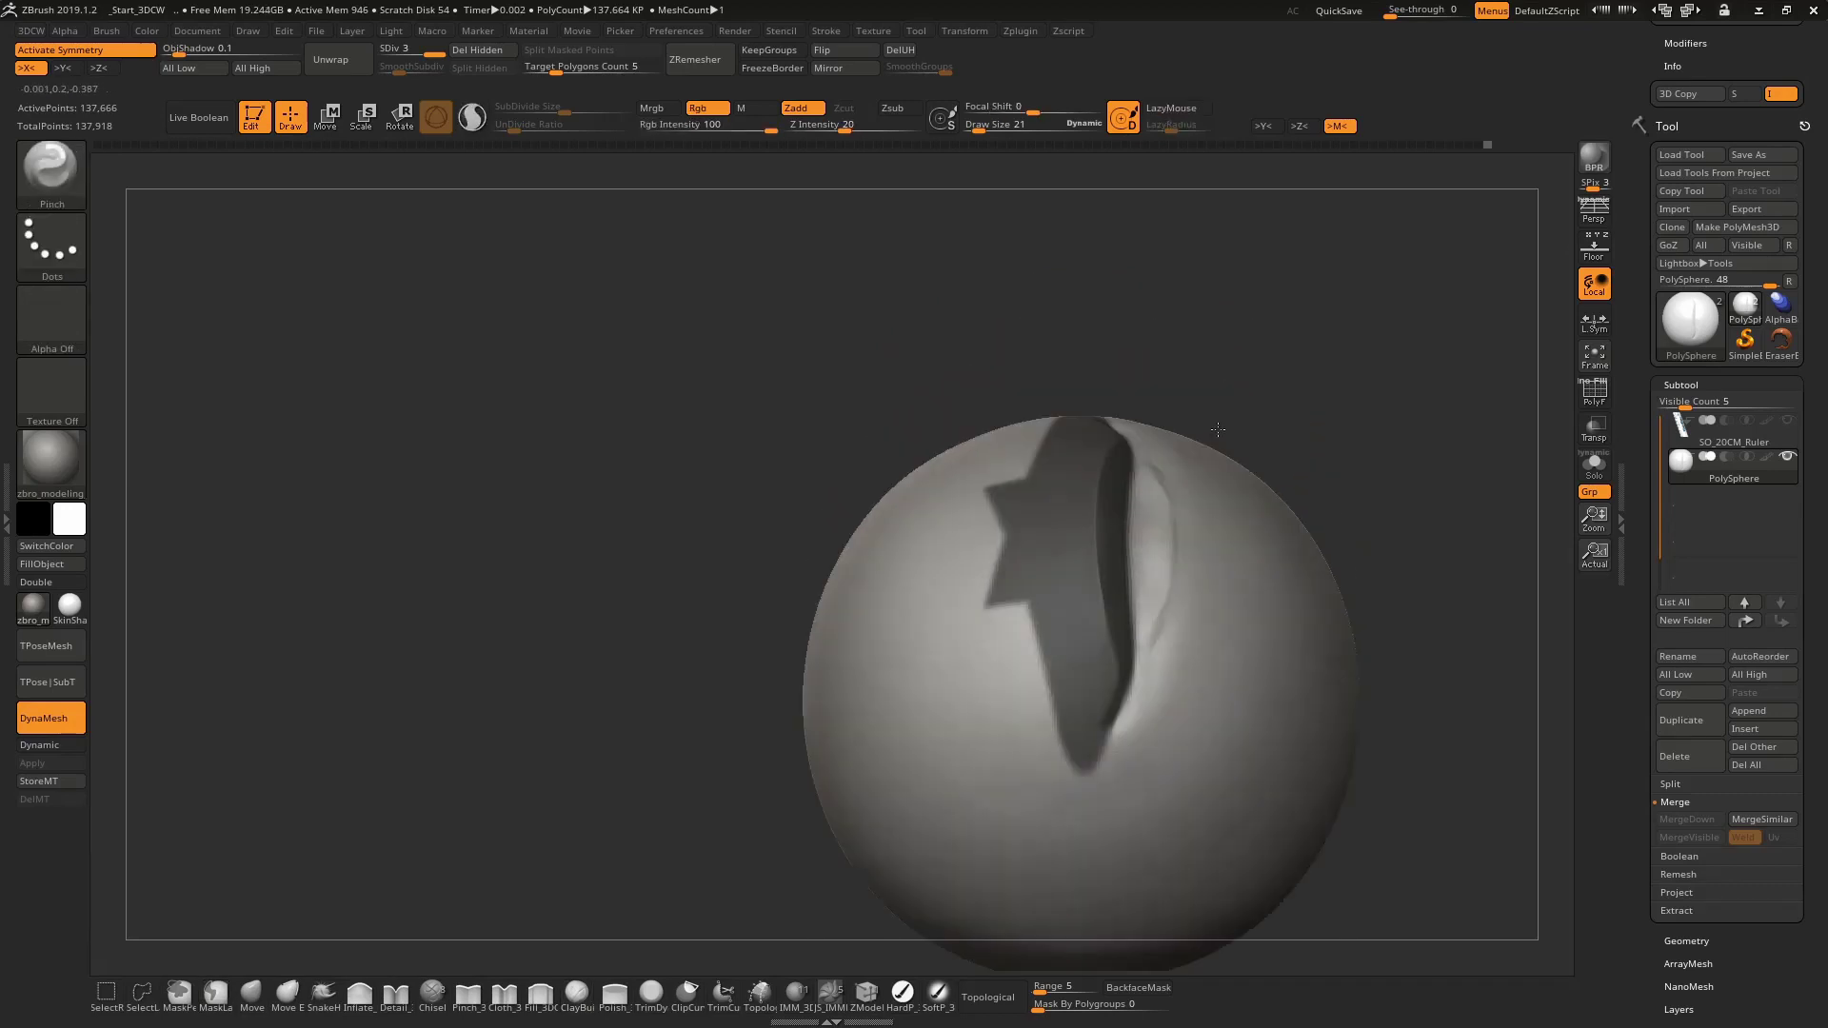
shift+right_drag(1167, 483, 1180, 590)
right_click(1151, 609)
drag(1228, 520, 1185, 498)
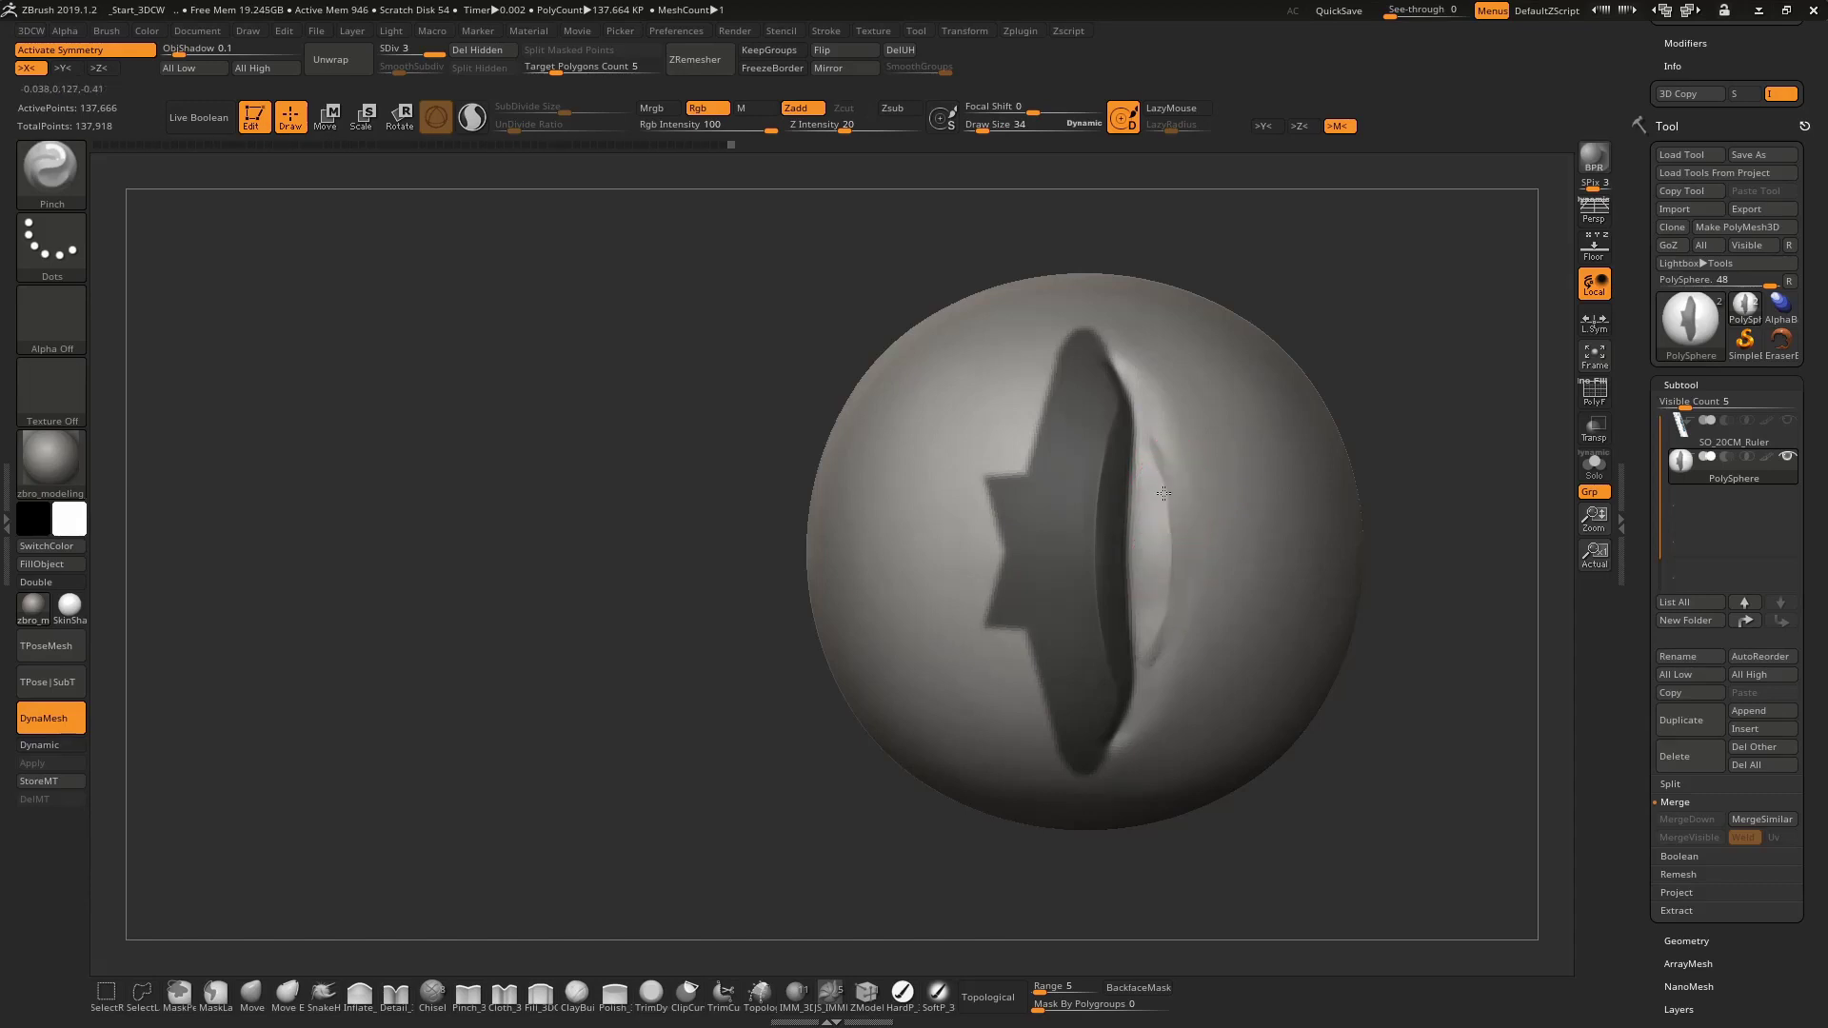
right_drag(1192, 539, 1173, 537)
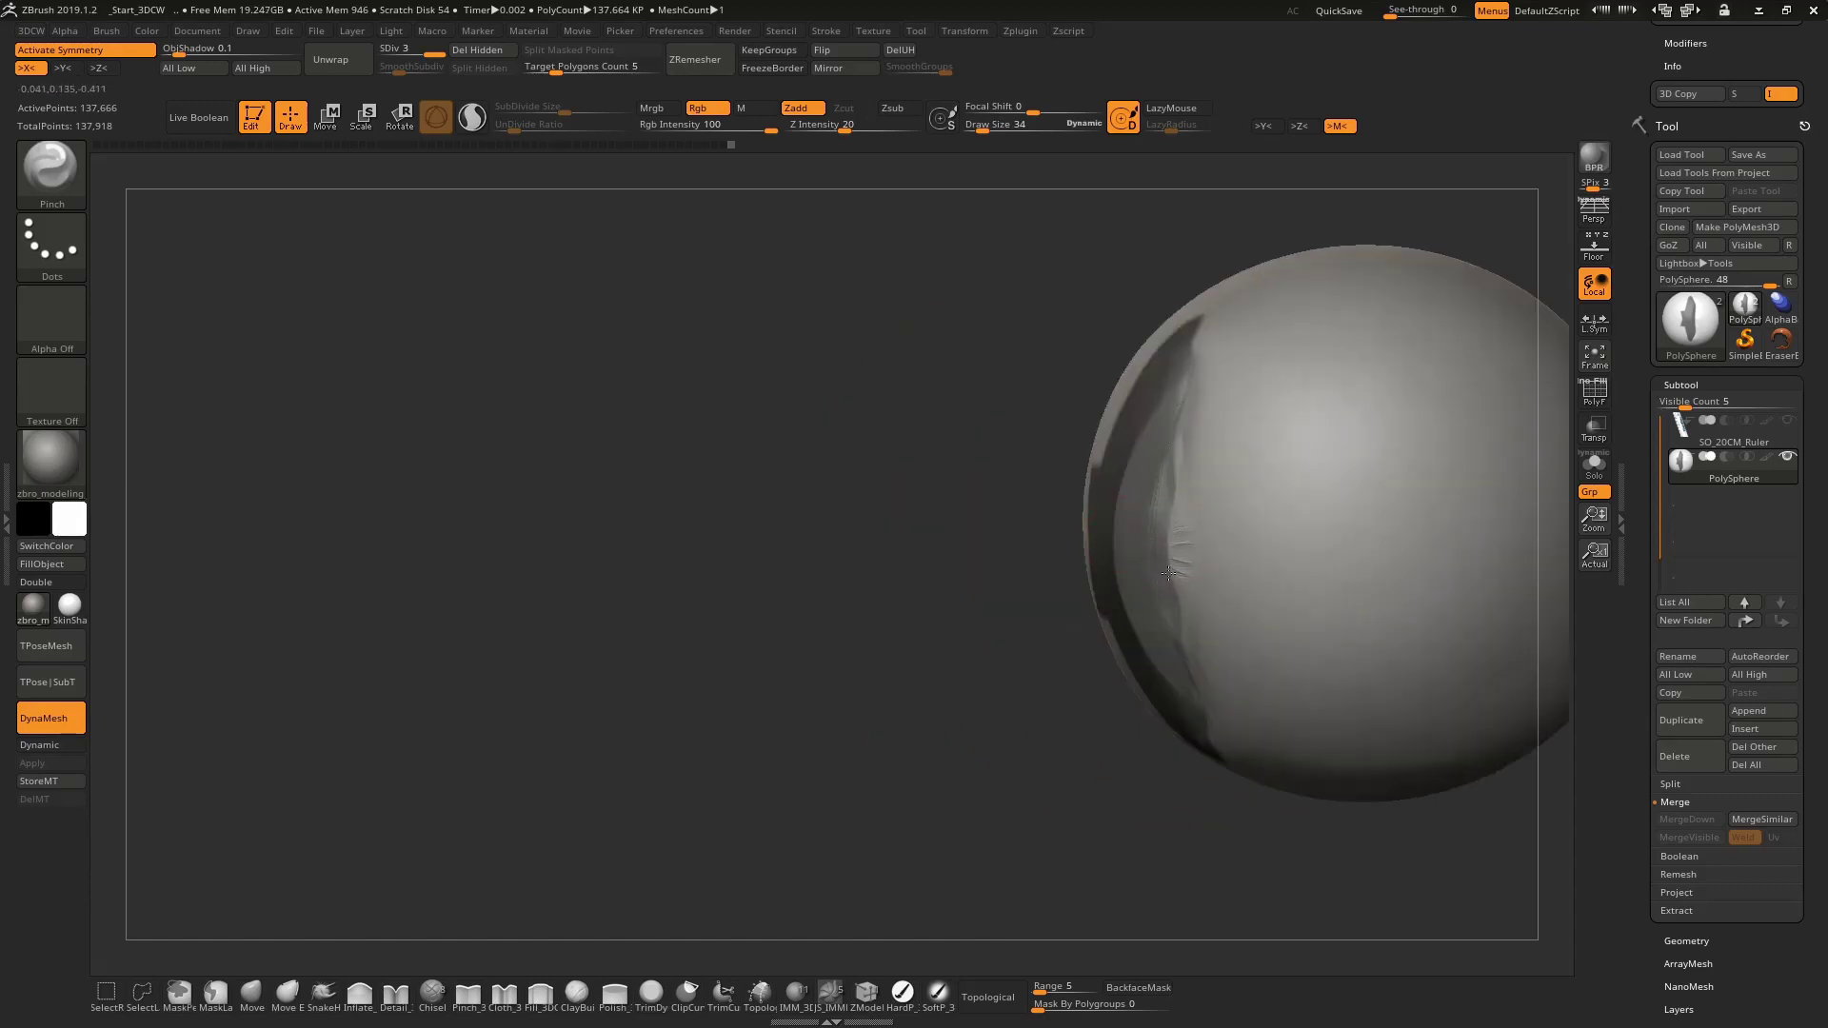
Carve a thin groove along the cut's right edge with a fine detail brush
key(b)
key(m)
key(v)
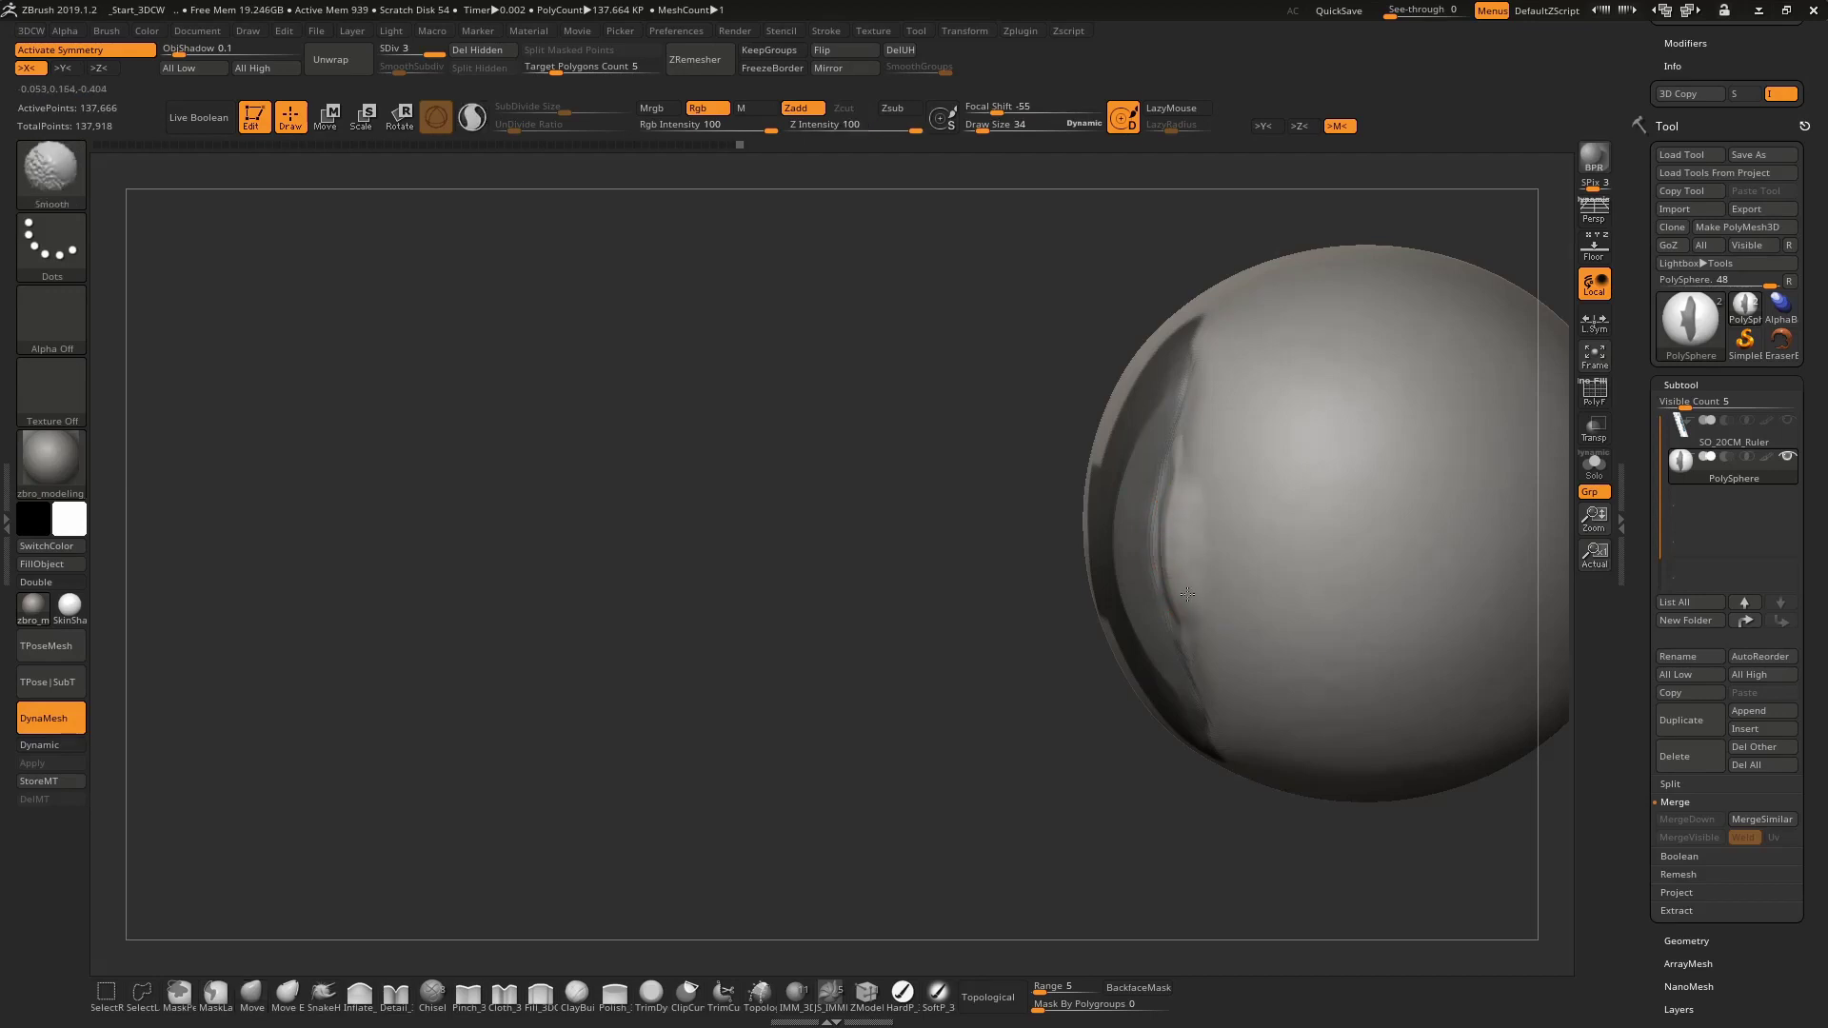
mouse_move(1181, 587)
right_down()
mouse_move(1155, 428)
mouse_move(1169, 483)
mouse_move(1282, 408)
right_up()
key(space)
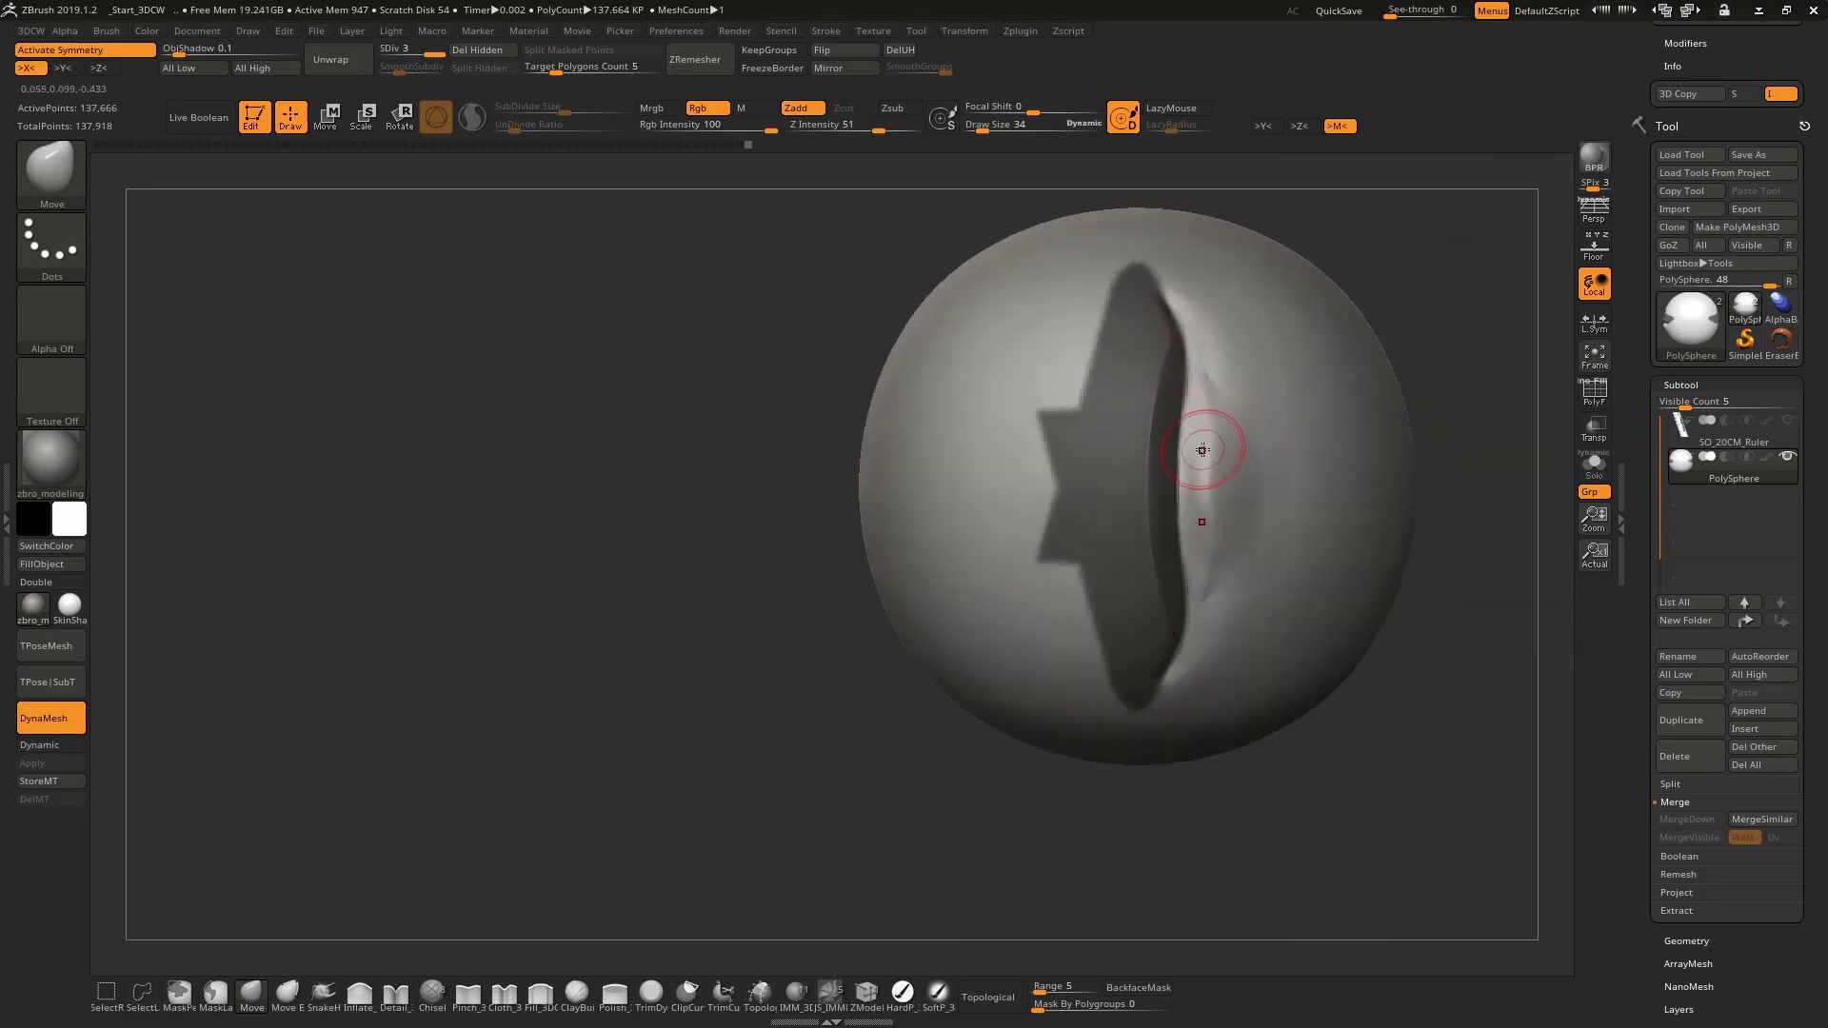
key(d)
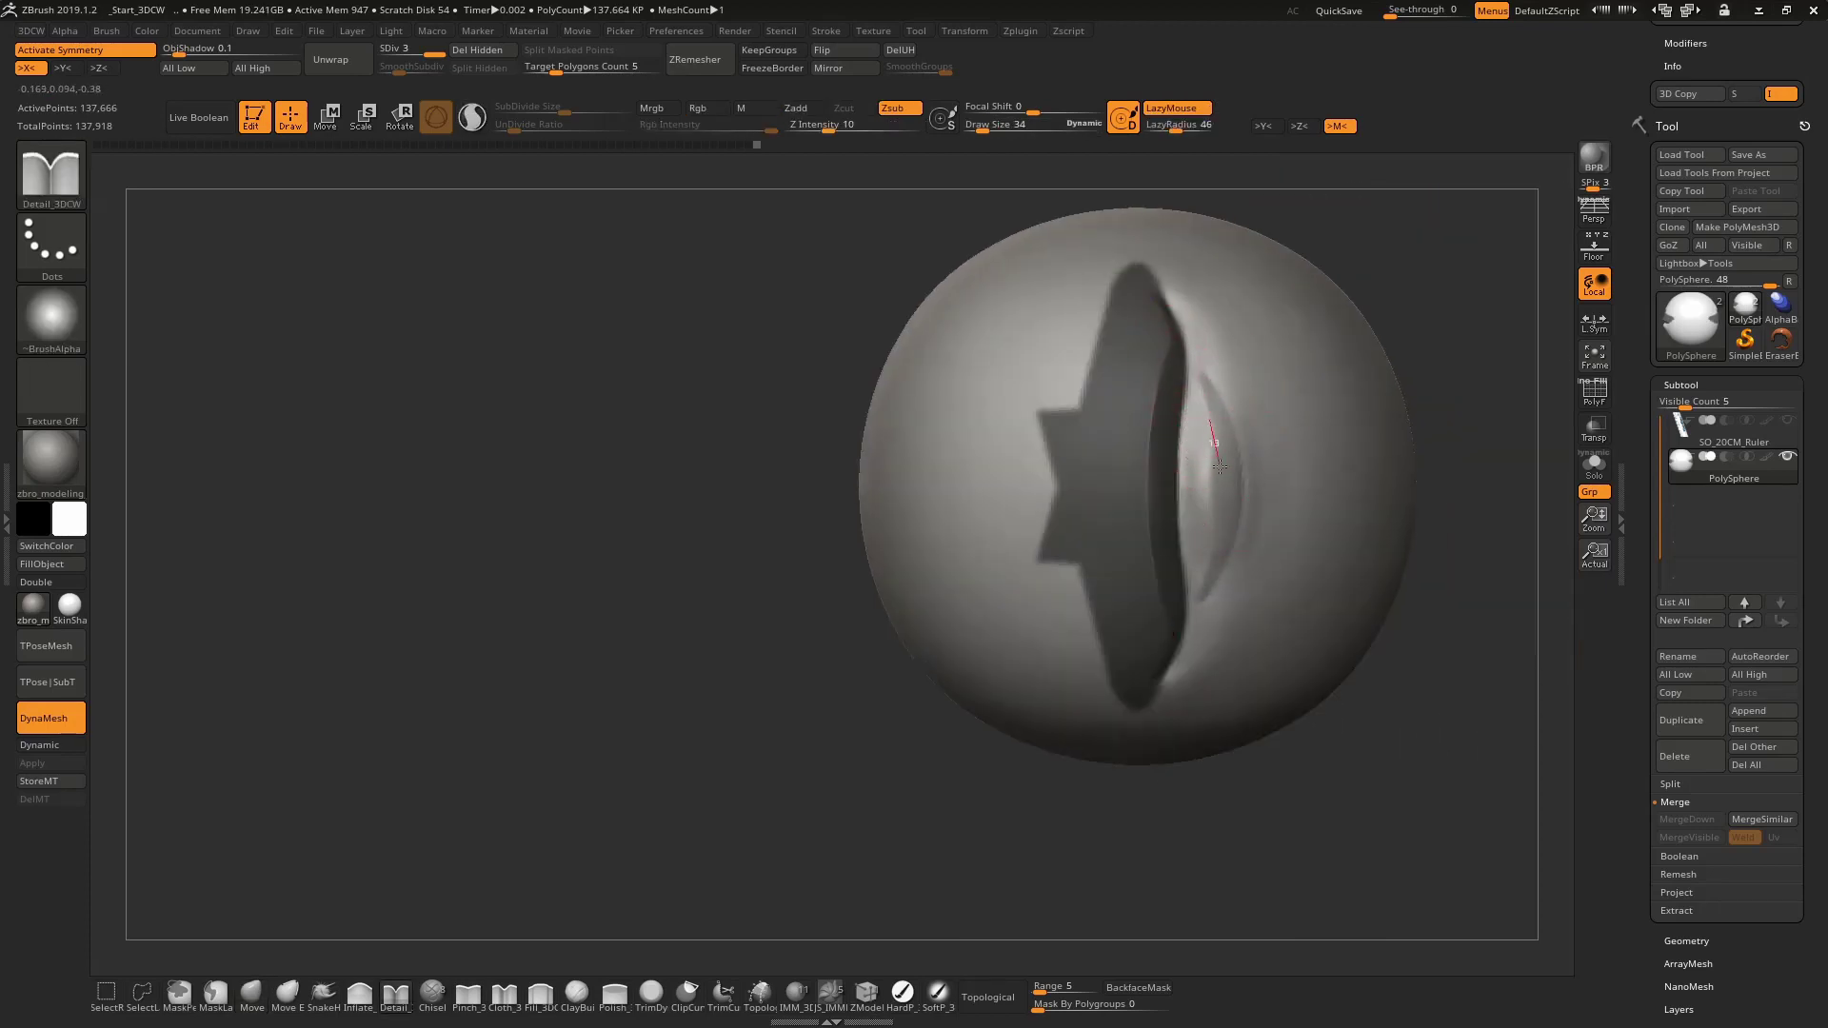
drag(1178, 354, 1225, 476)
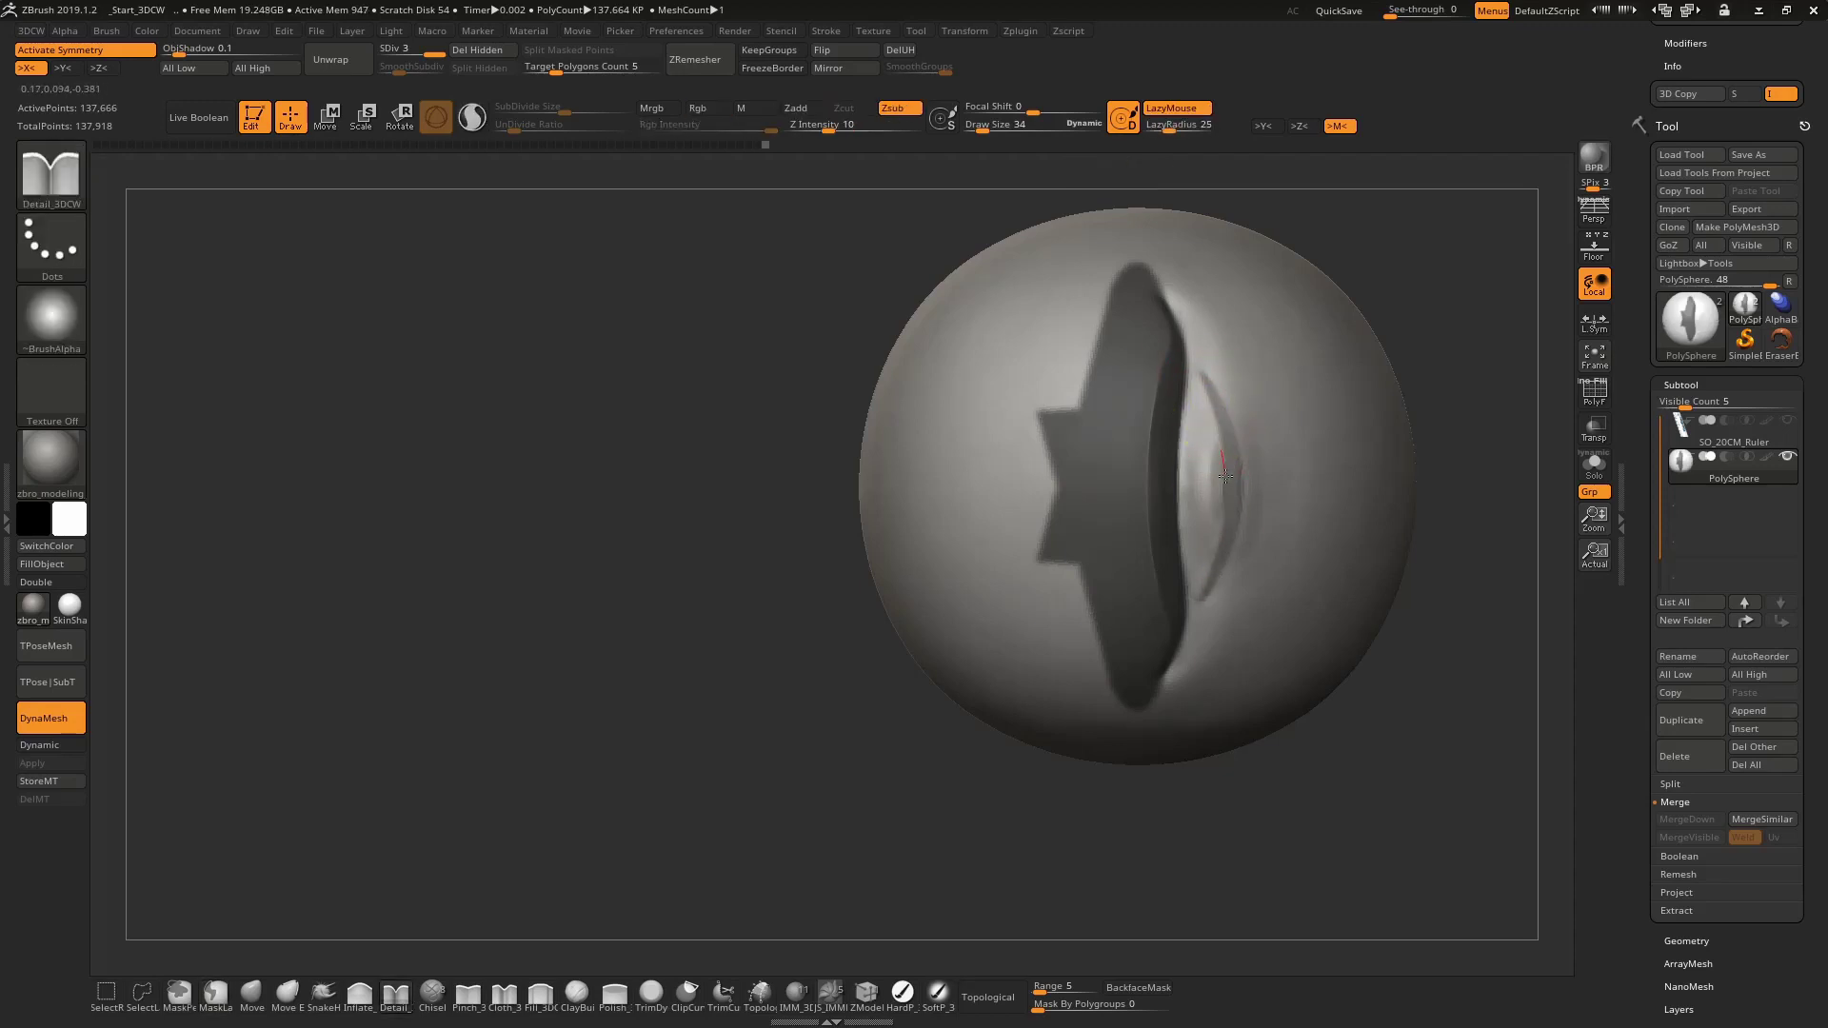
Pinch the groove tighter and cut a deeper thin crease beside it on the lip
key(m)
right_drag(1221, 511, 1254, 491)
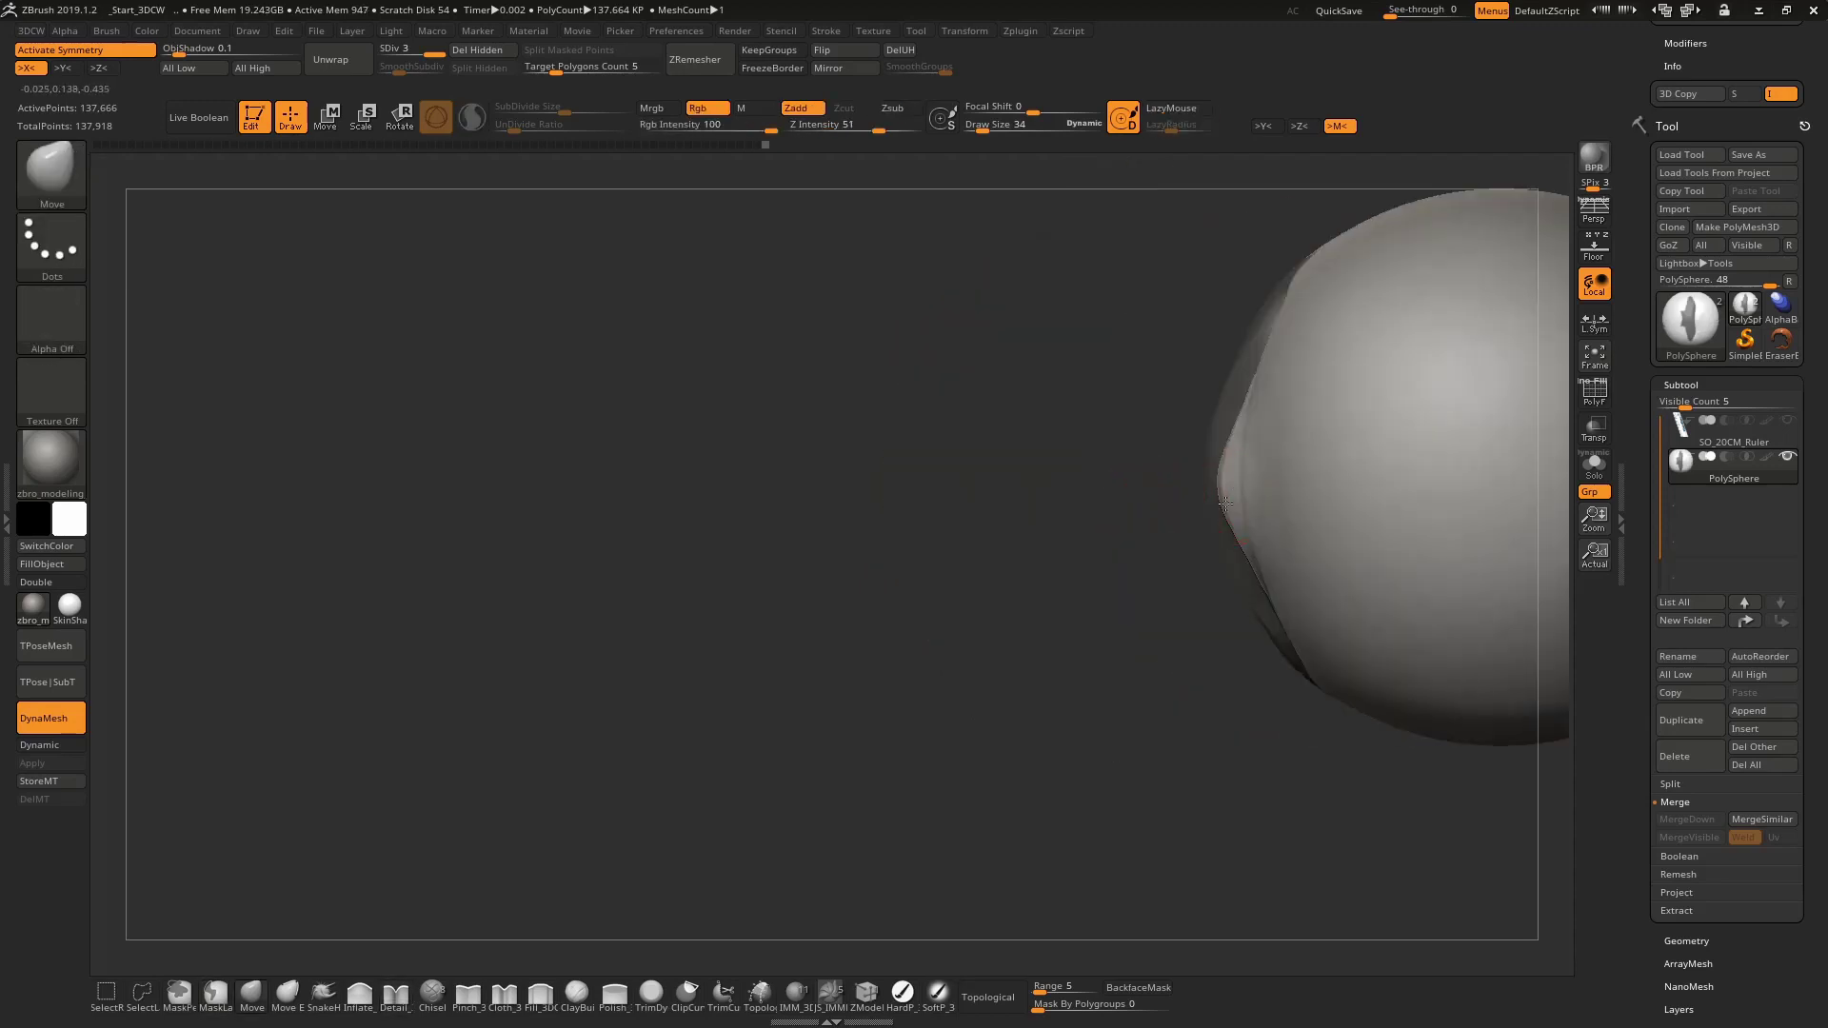
right_drag(1235, 427, 1203, 471)
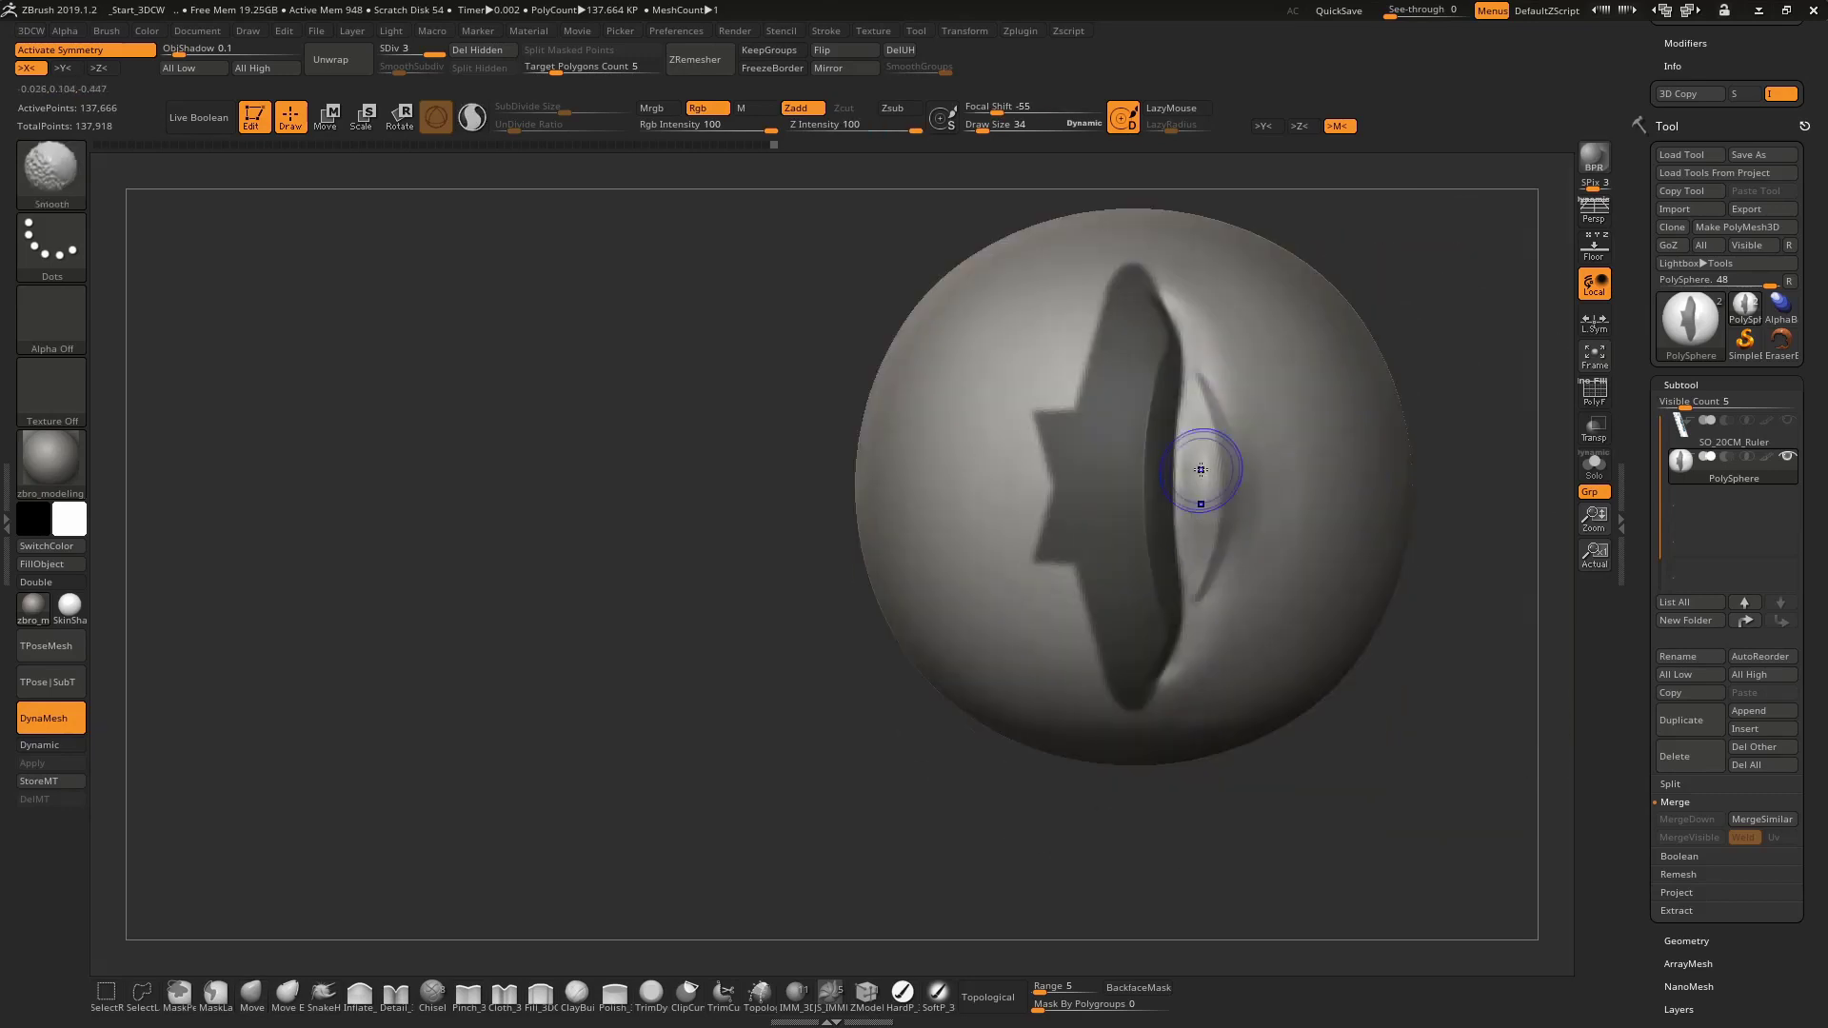
key(p)
drag(1187, 379, 1187, 593)
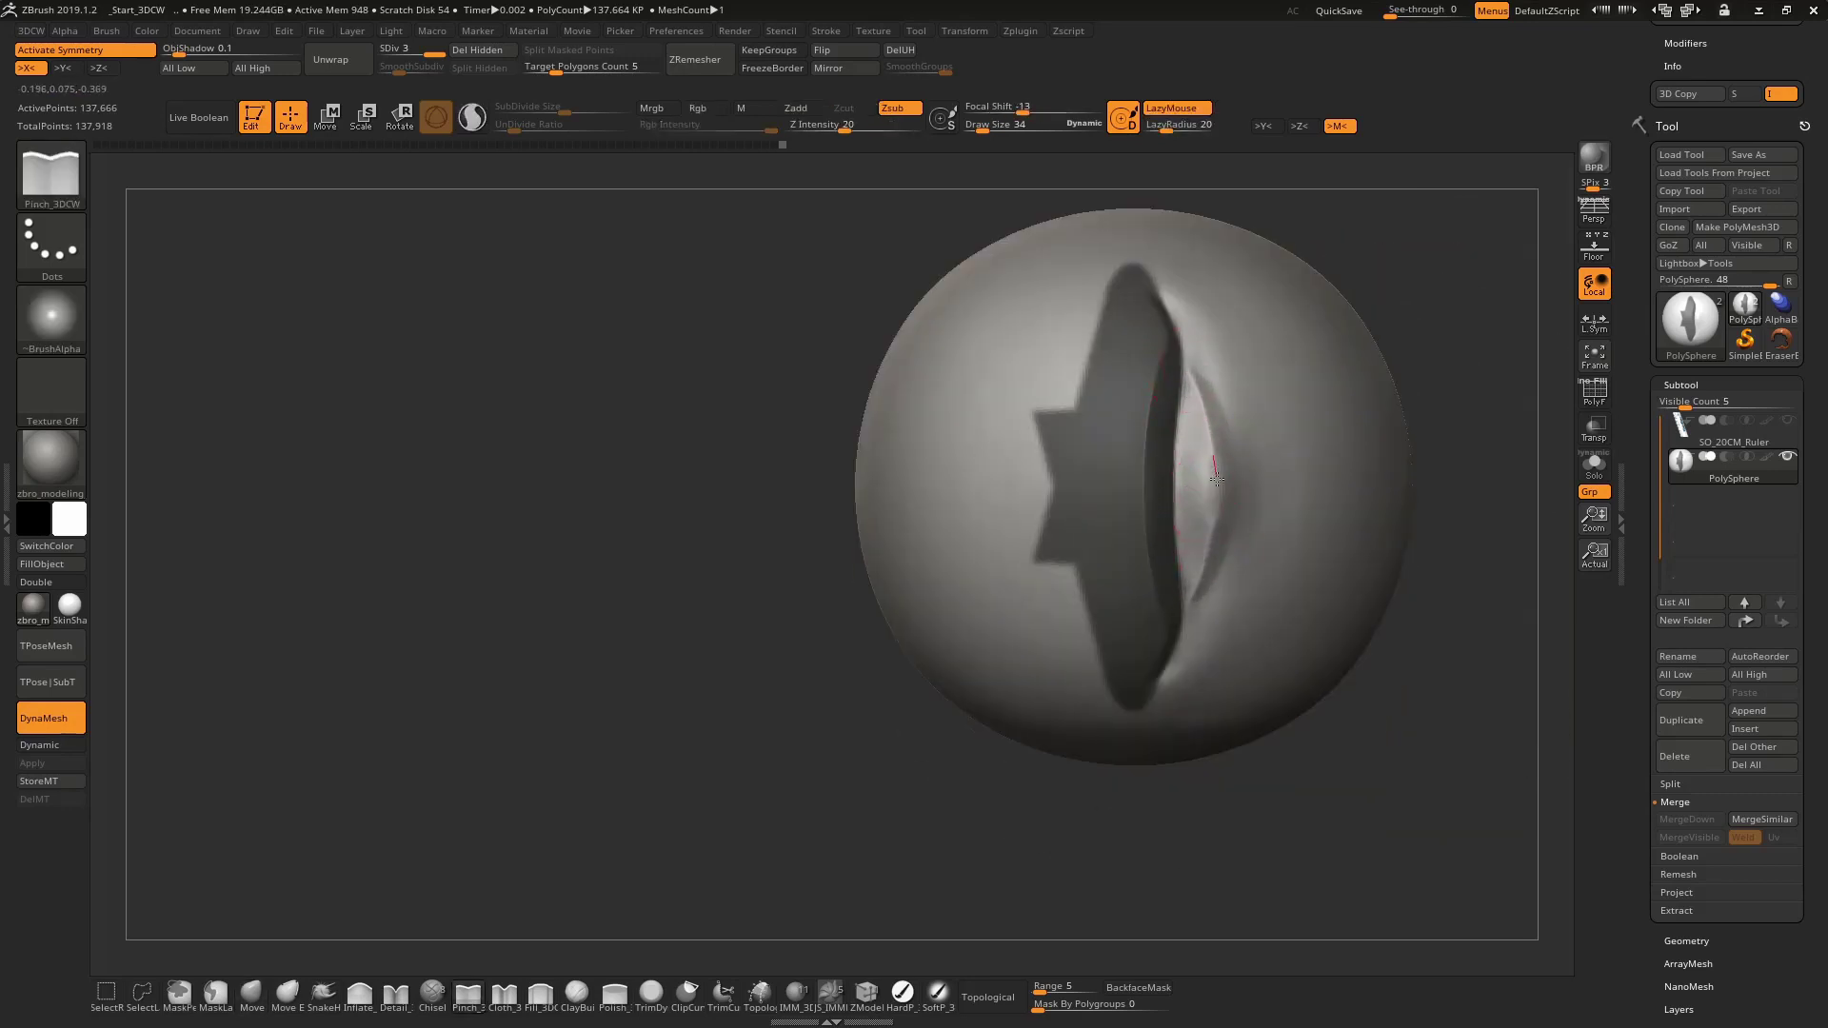
shift+drag(1198, 433, 1166, 609)
key(d)
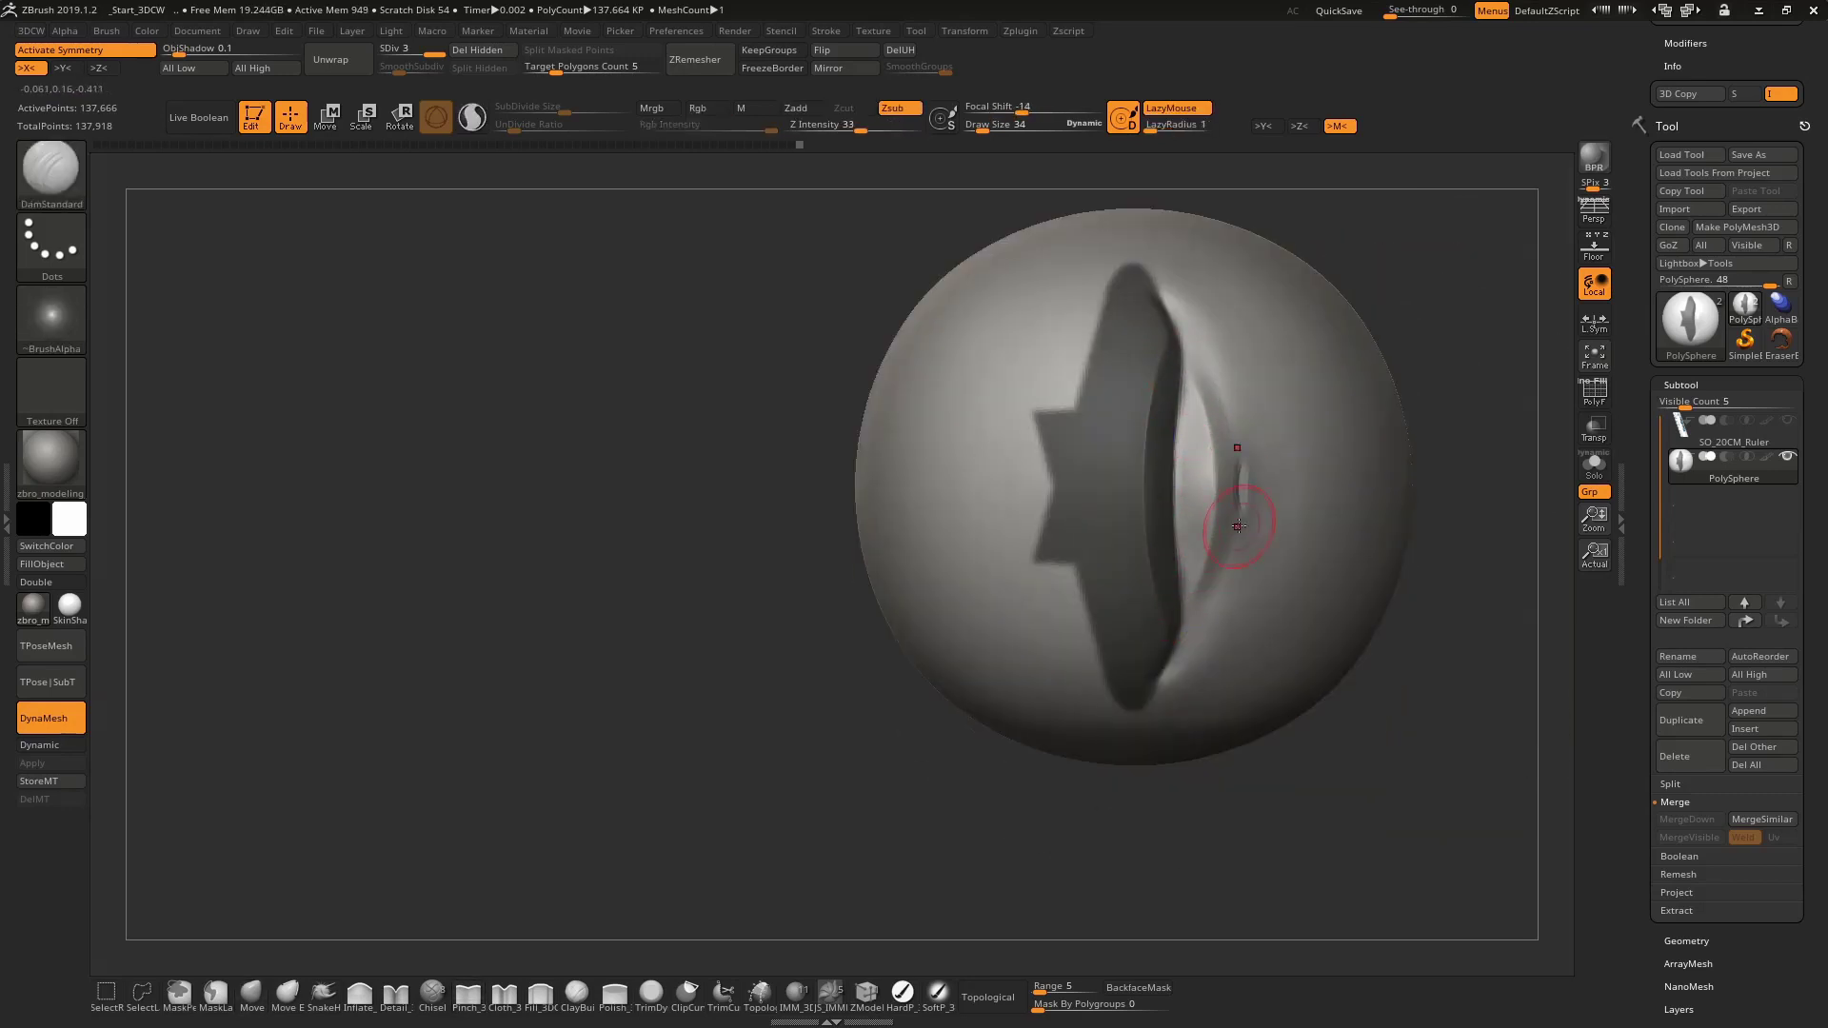
mouse_move(1242, 452)
mouse_down()
mouse_move(1242, 514)
mouse_move(1245, 441)
mouse_move(1267, 536)
mouse_move(1237, 455)
mouse_up()
Switch between ClayBuildup and Move brushes while turning the slit toward the camera
key(b)
key(c)
key(b)
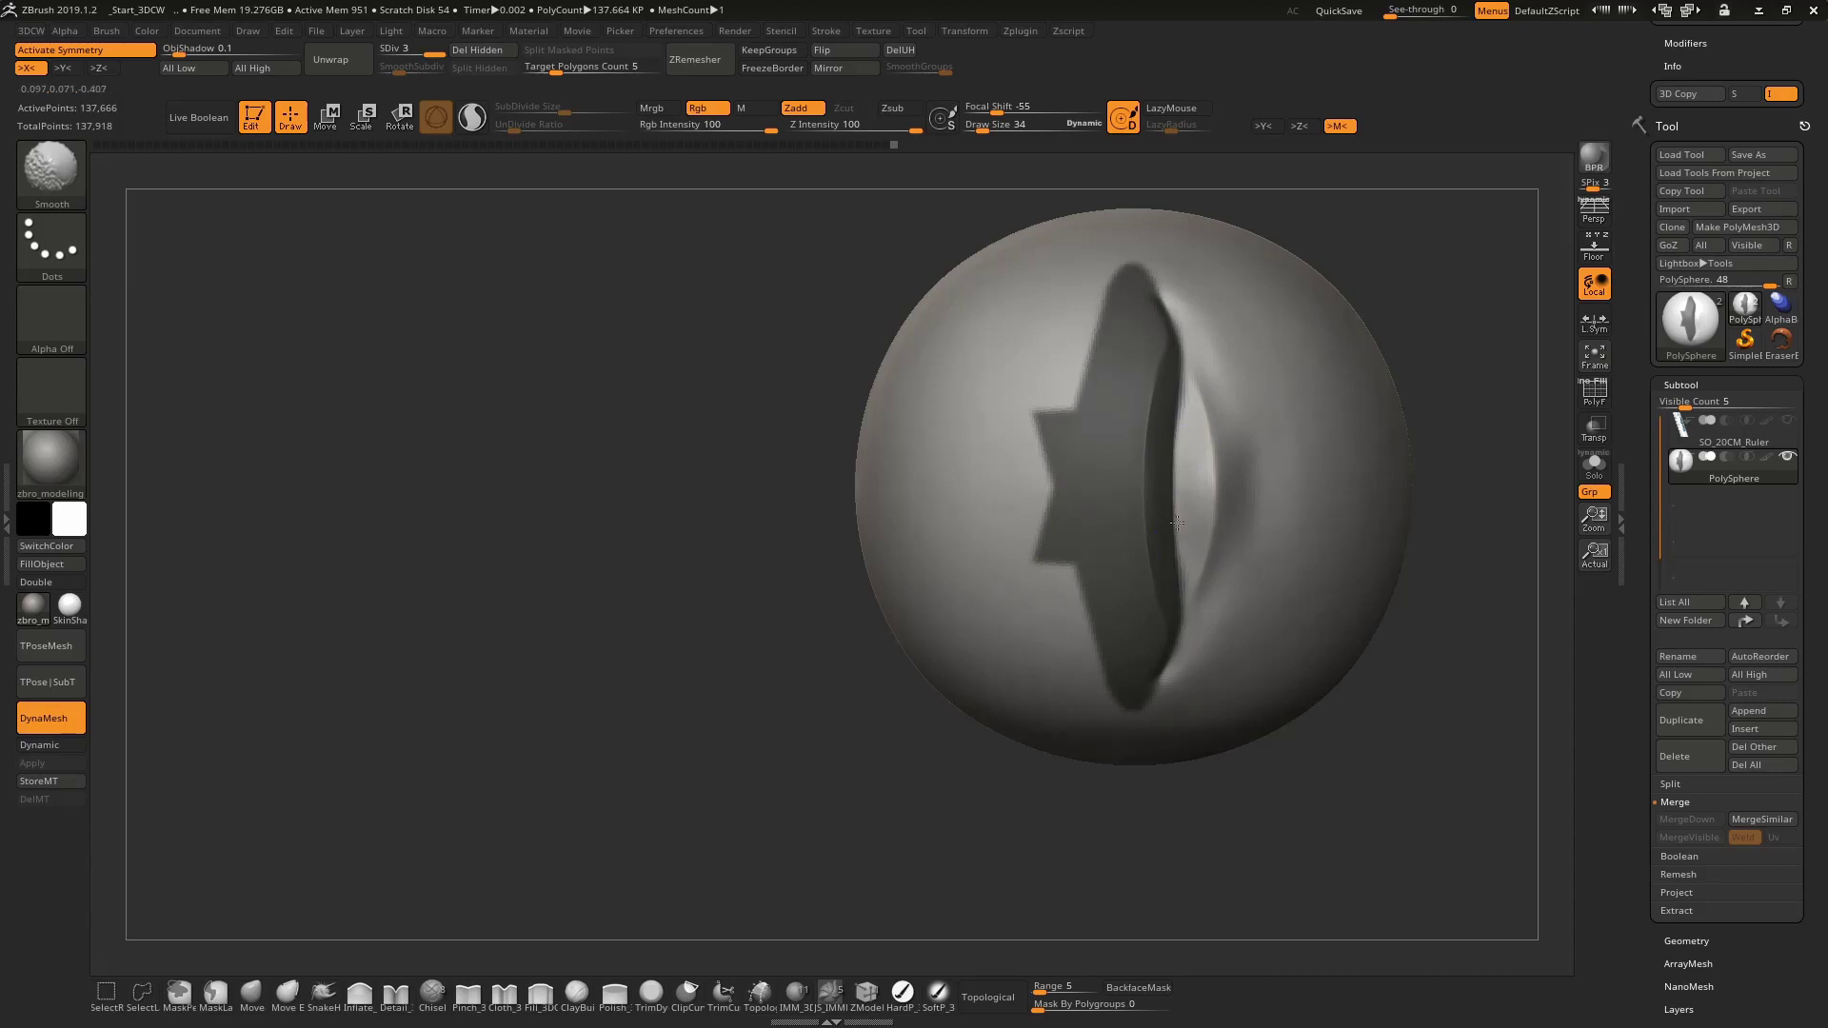
mouse_move(1178, 523)
right_down()
mouse_move(1249, 400)
mouse_move(1190, 447)
right_up()
key(b)
key(m)
key(v)
key(space)
key(space)
drag(1213, 412, 1202, 413)
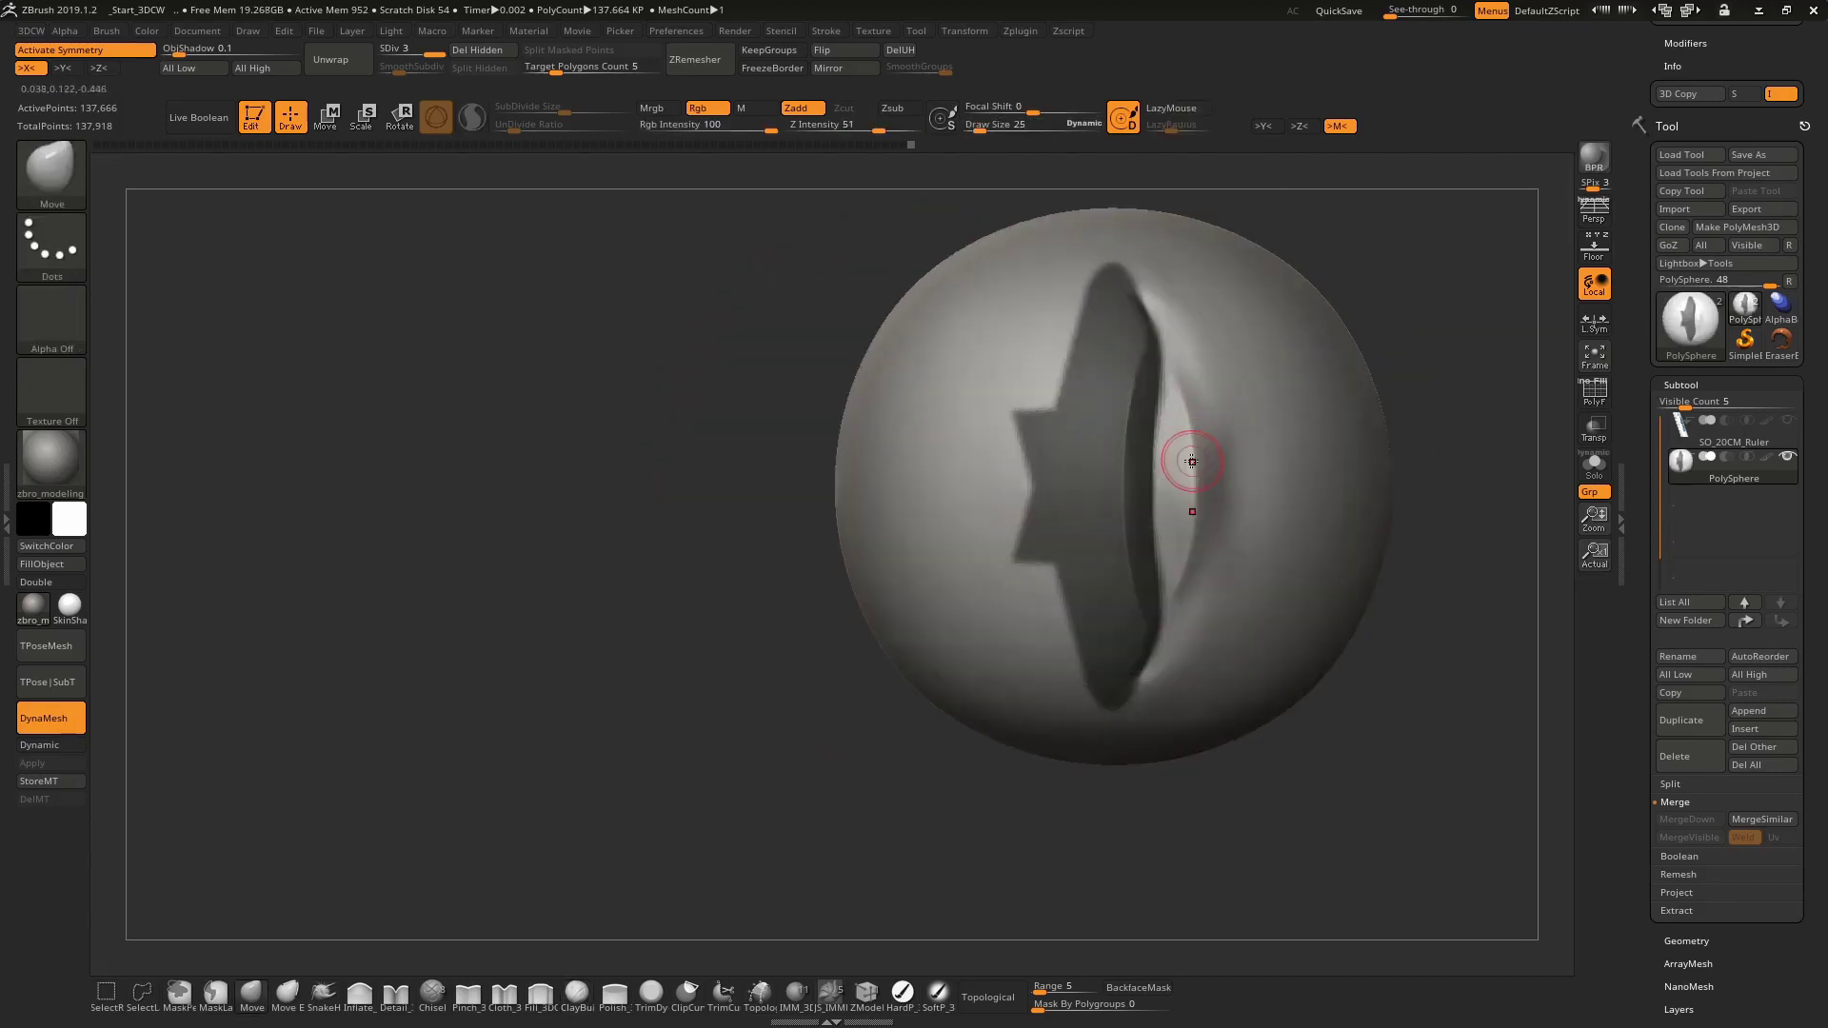
Check the lip's outward protrusion in profile with Detail_3DCW and smooth the surface
key(b)
key(d)
key(e)
right_drag(1190, 462, 1188, 380)
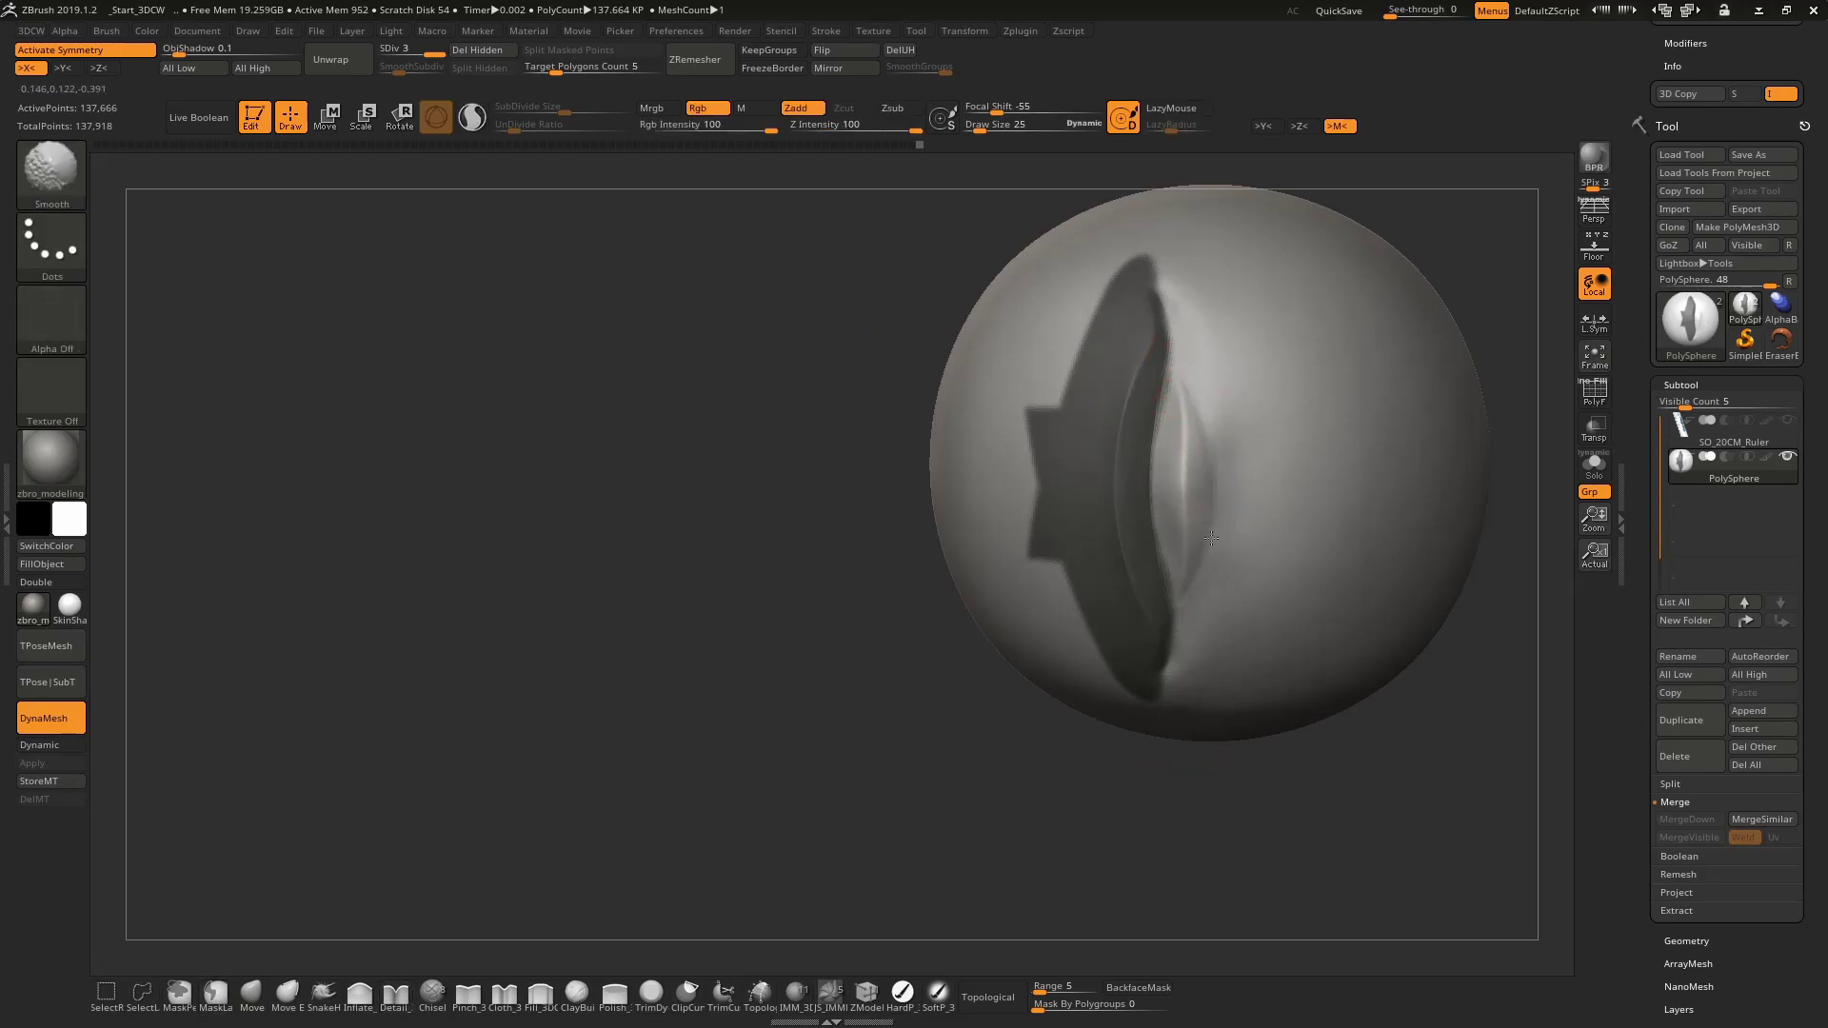
right_drag(1218, 489, 1225, 452)
key(shift)
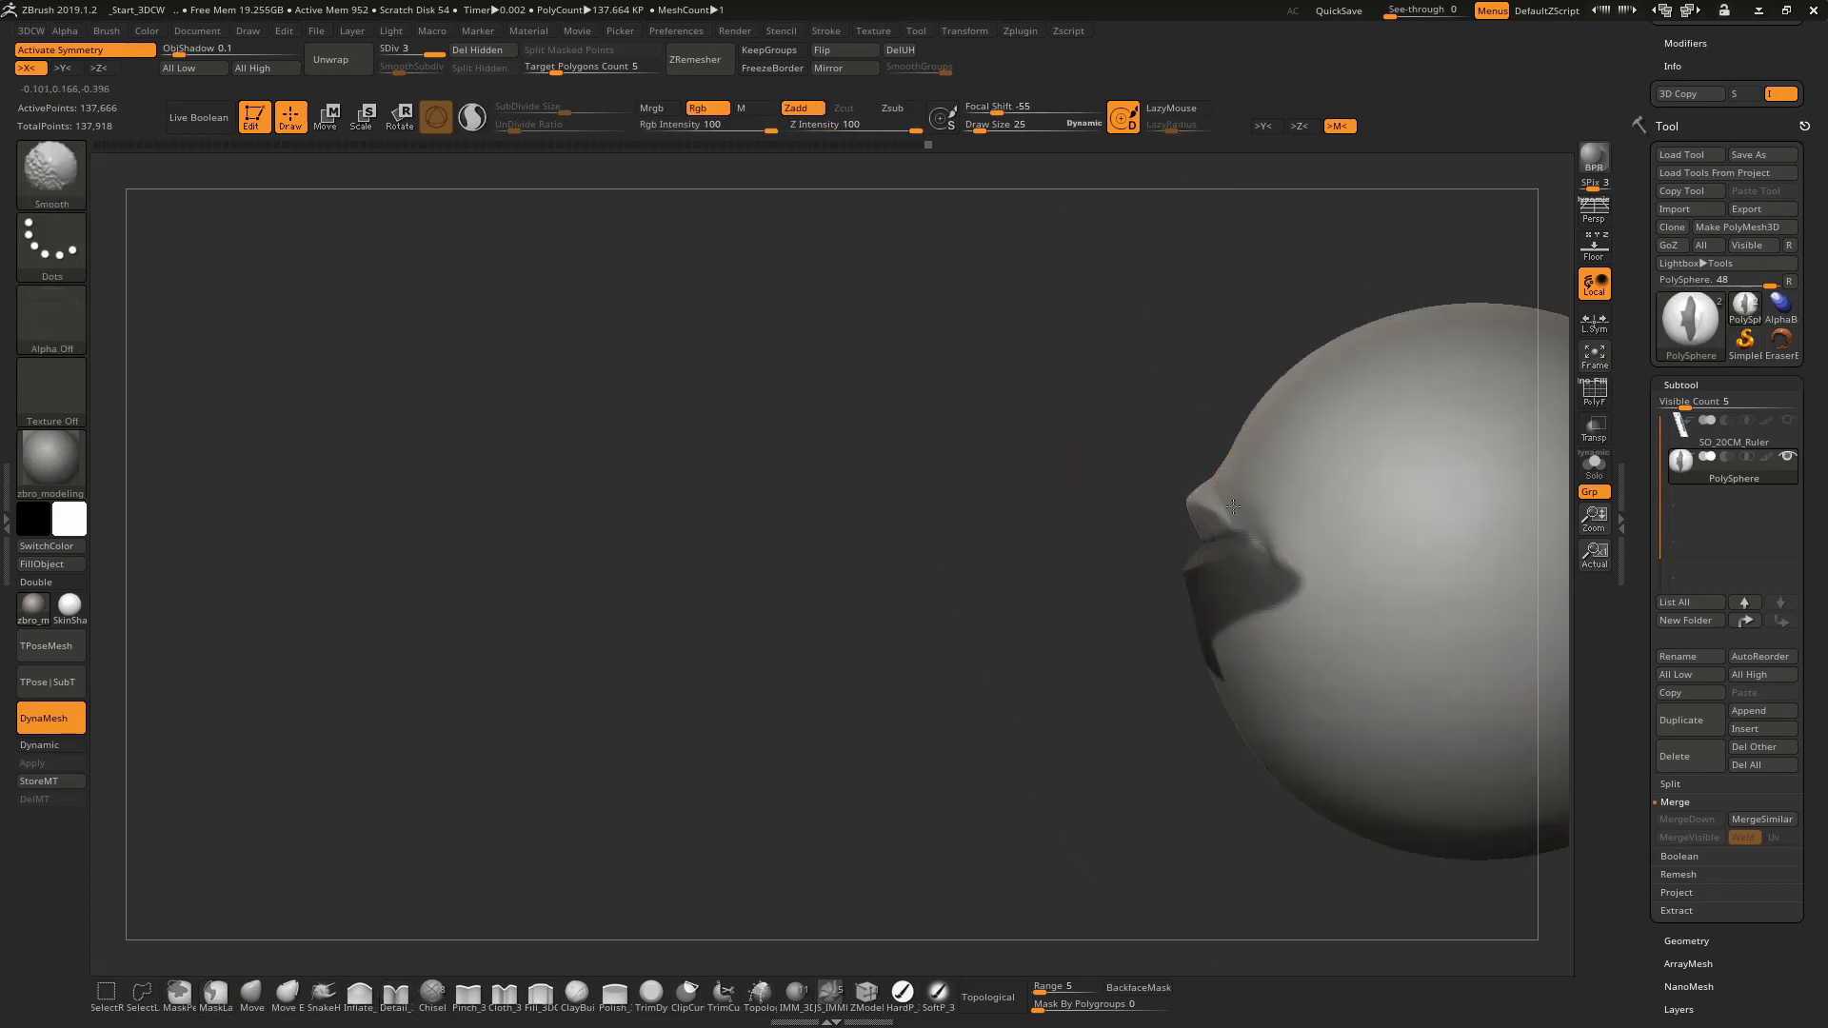
mouse_move(1262, 561)
right_down()
mouse_move(1316, 379)
mouse_move(1167, 432)
right_up()
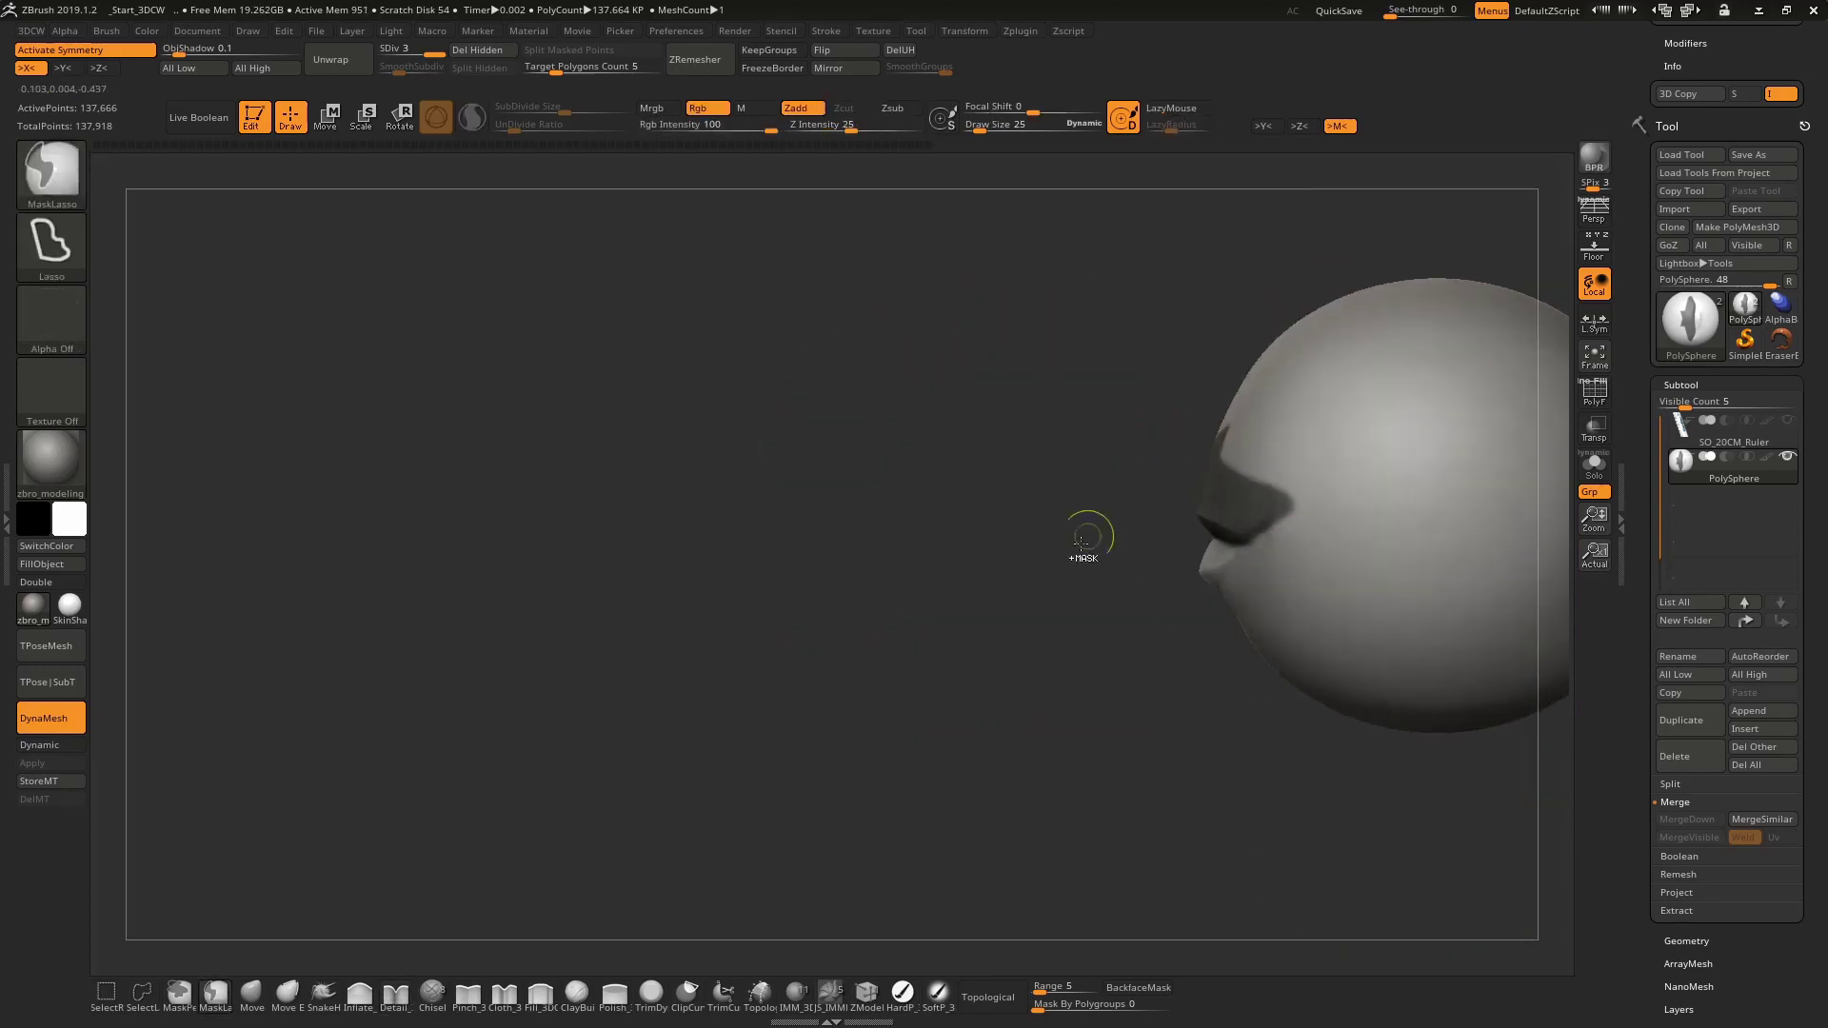
At a lower subdivision level, pull the lip area outward in profile with an enlarged Move brush, then shrink it to 75
shift+right_drag(1085, 534, 1064, 658)
right_drag(1180, 530, 1225, 560)
key(shift+d)
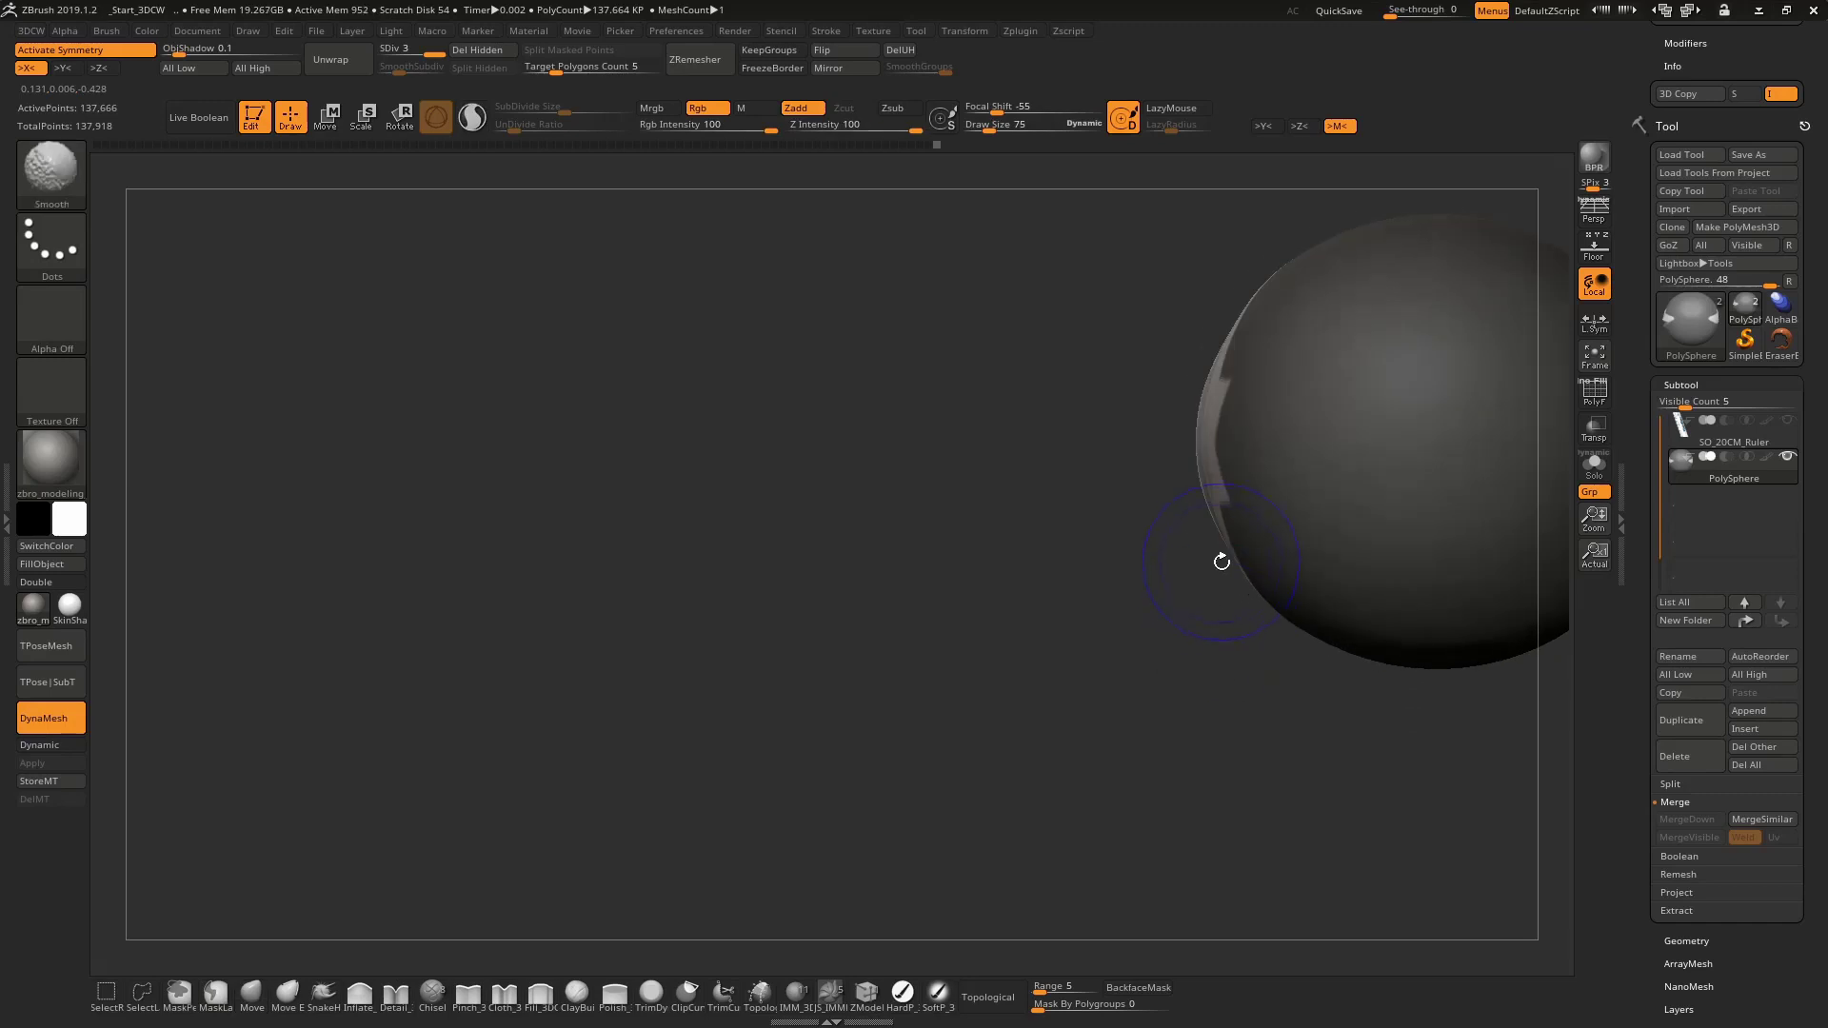
key(b)
key(m)
key(v)
key(bracketright)
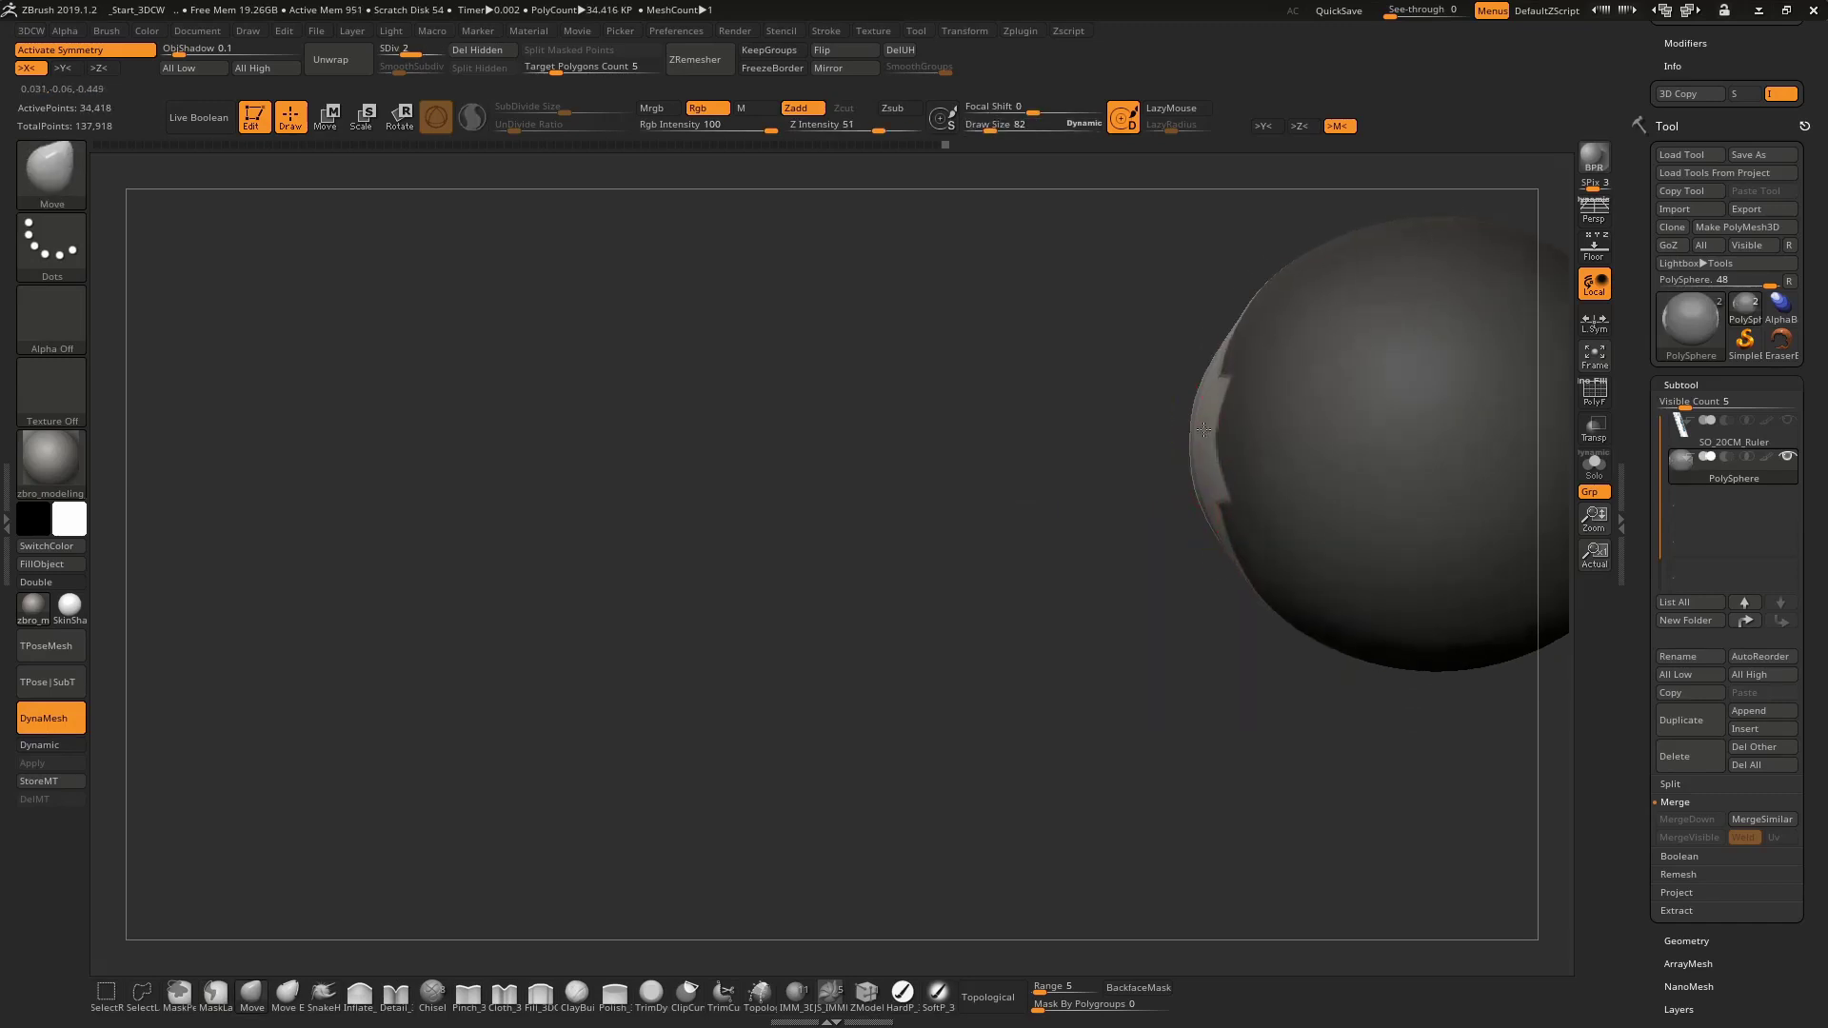
right_drag(1201, 492, 1257, 489)
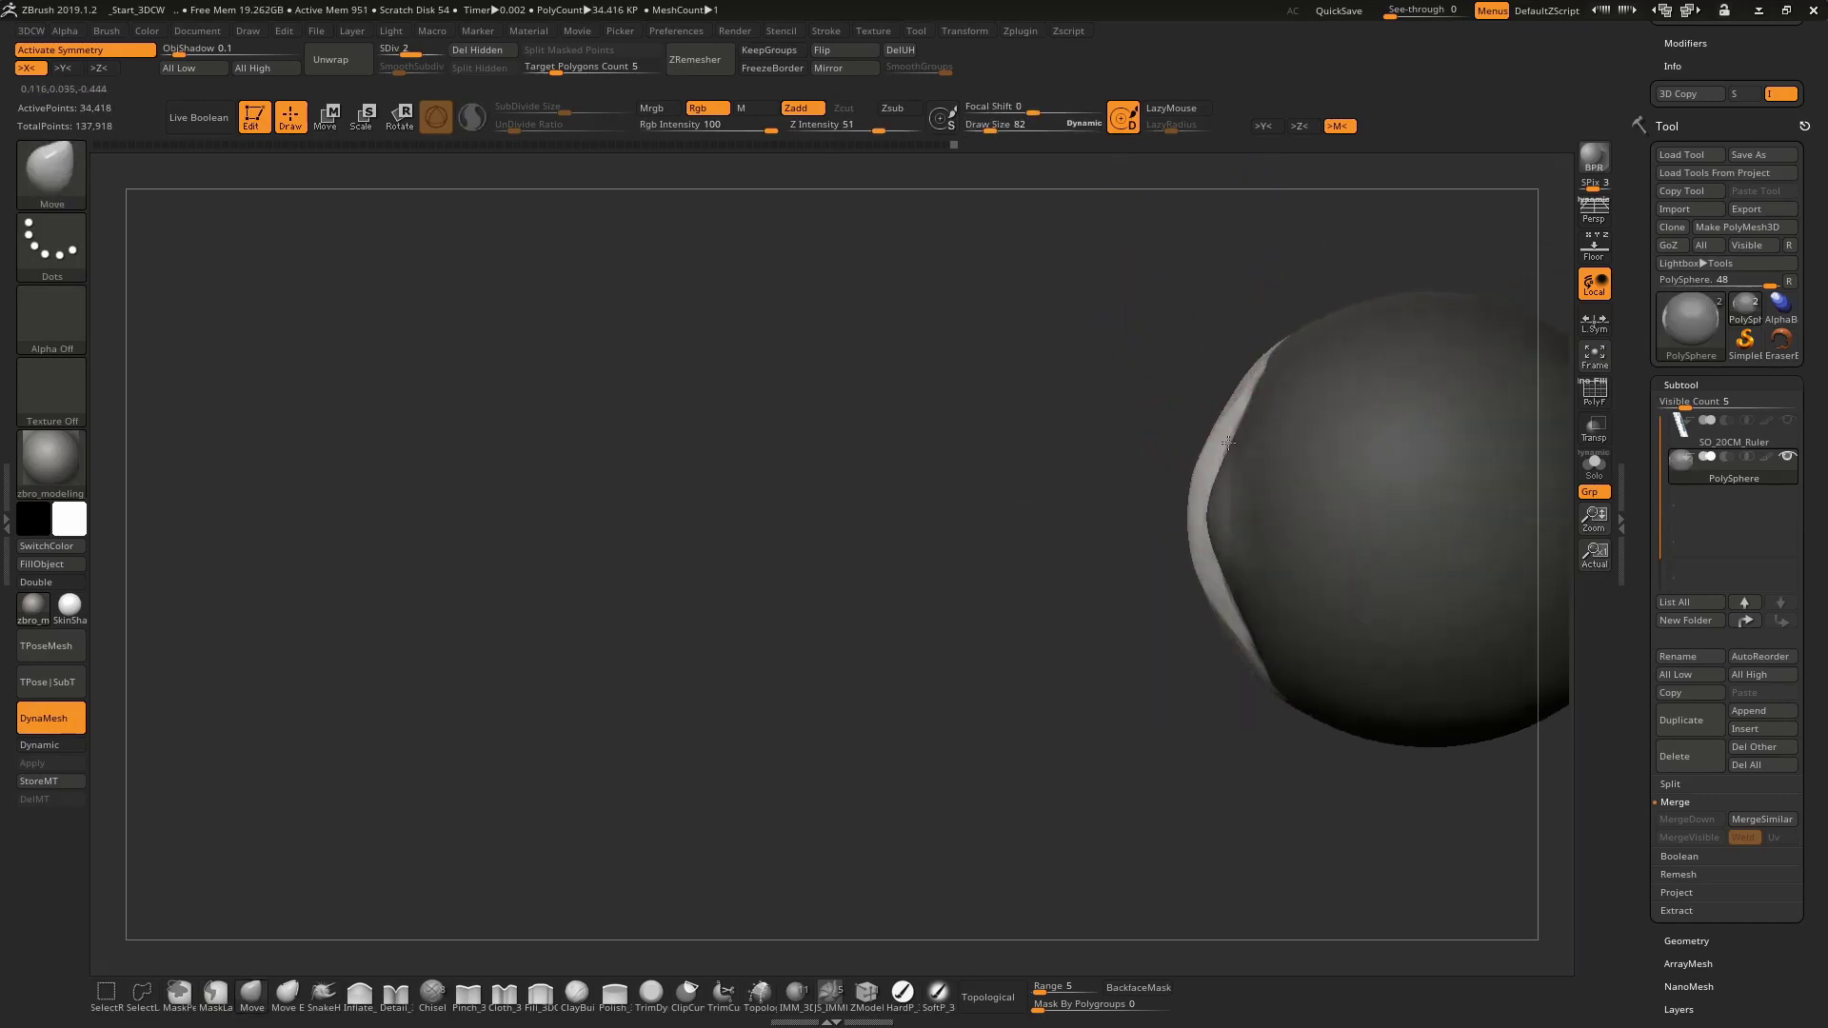
key(space)
key(bracketleft)
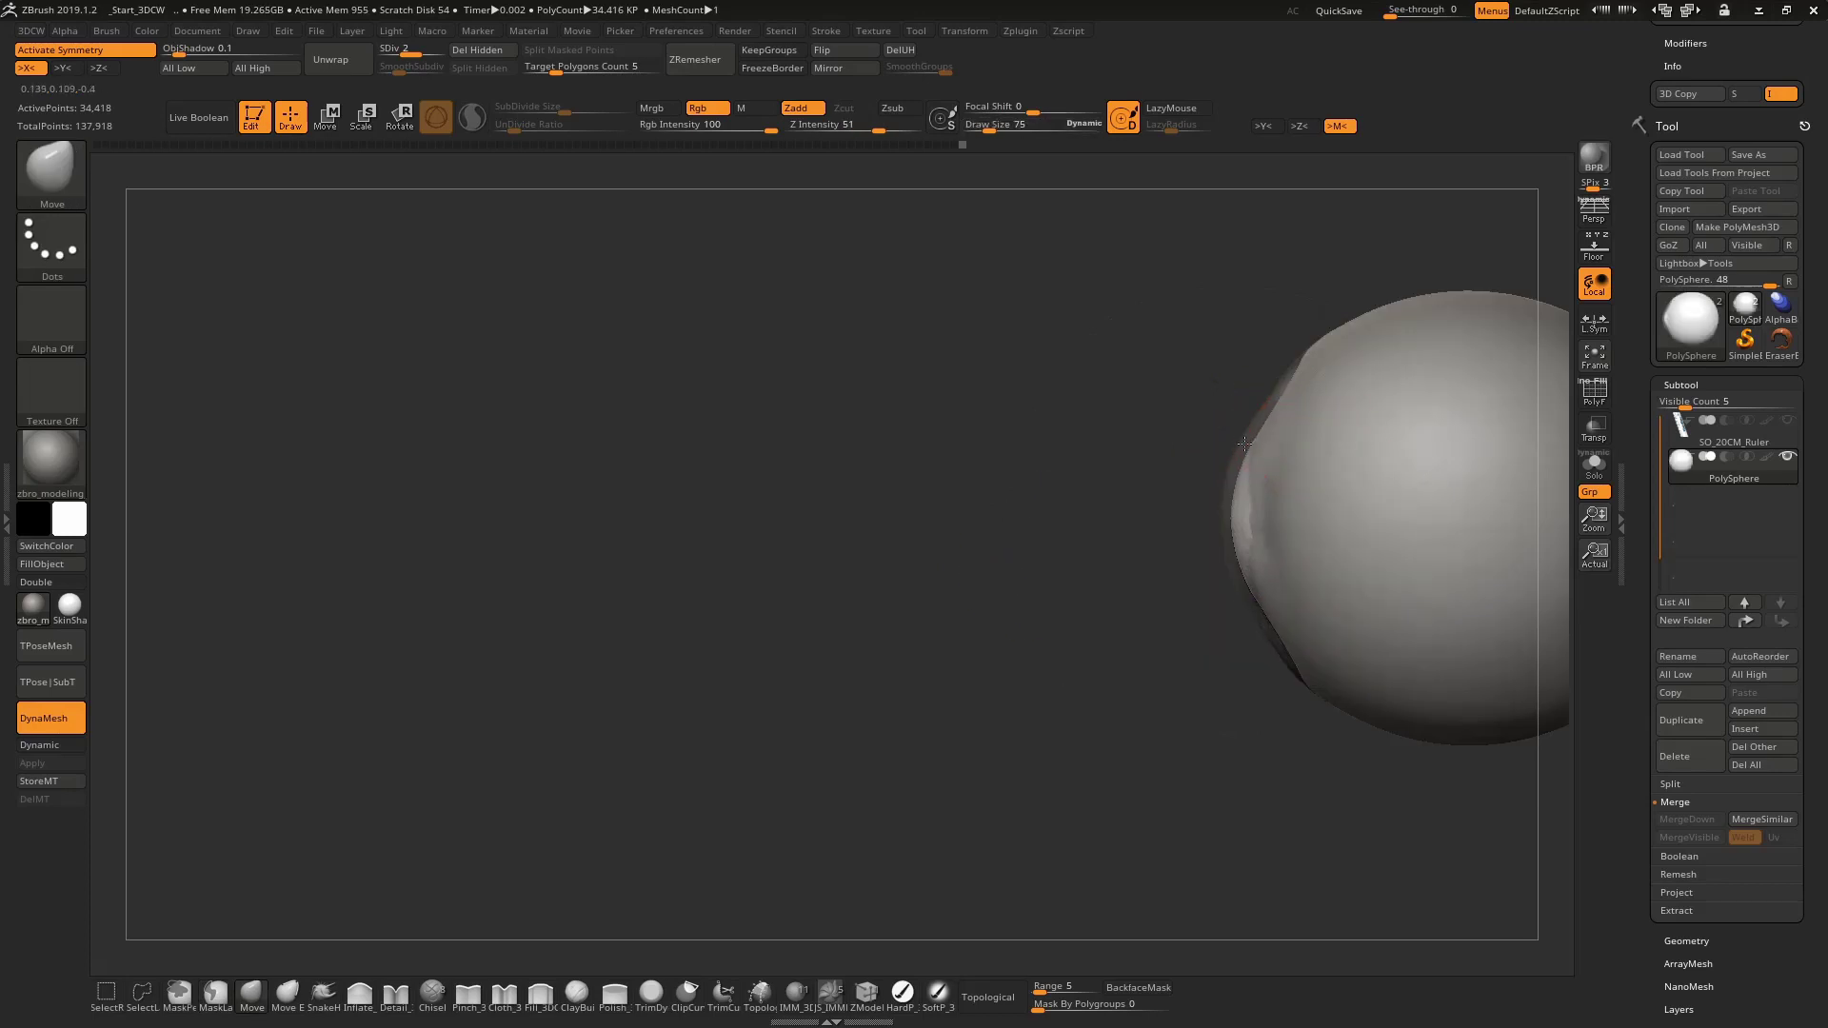
key(f)
Orbit to face the mouth front-on and raise the mesh one subdivision level
right_drag(1376, 314, 1286, 367)
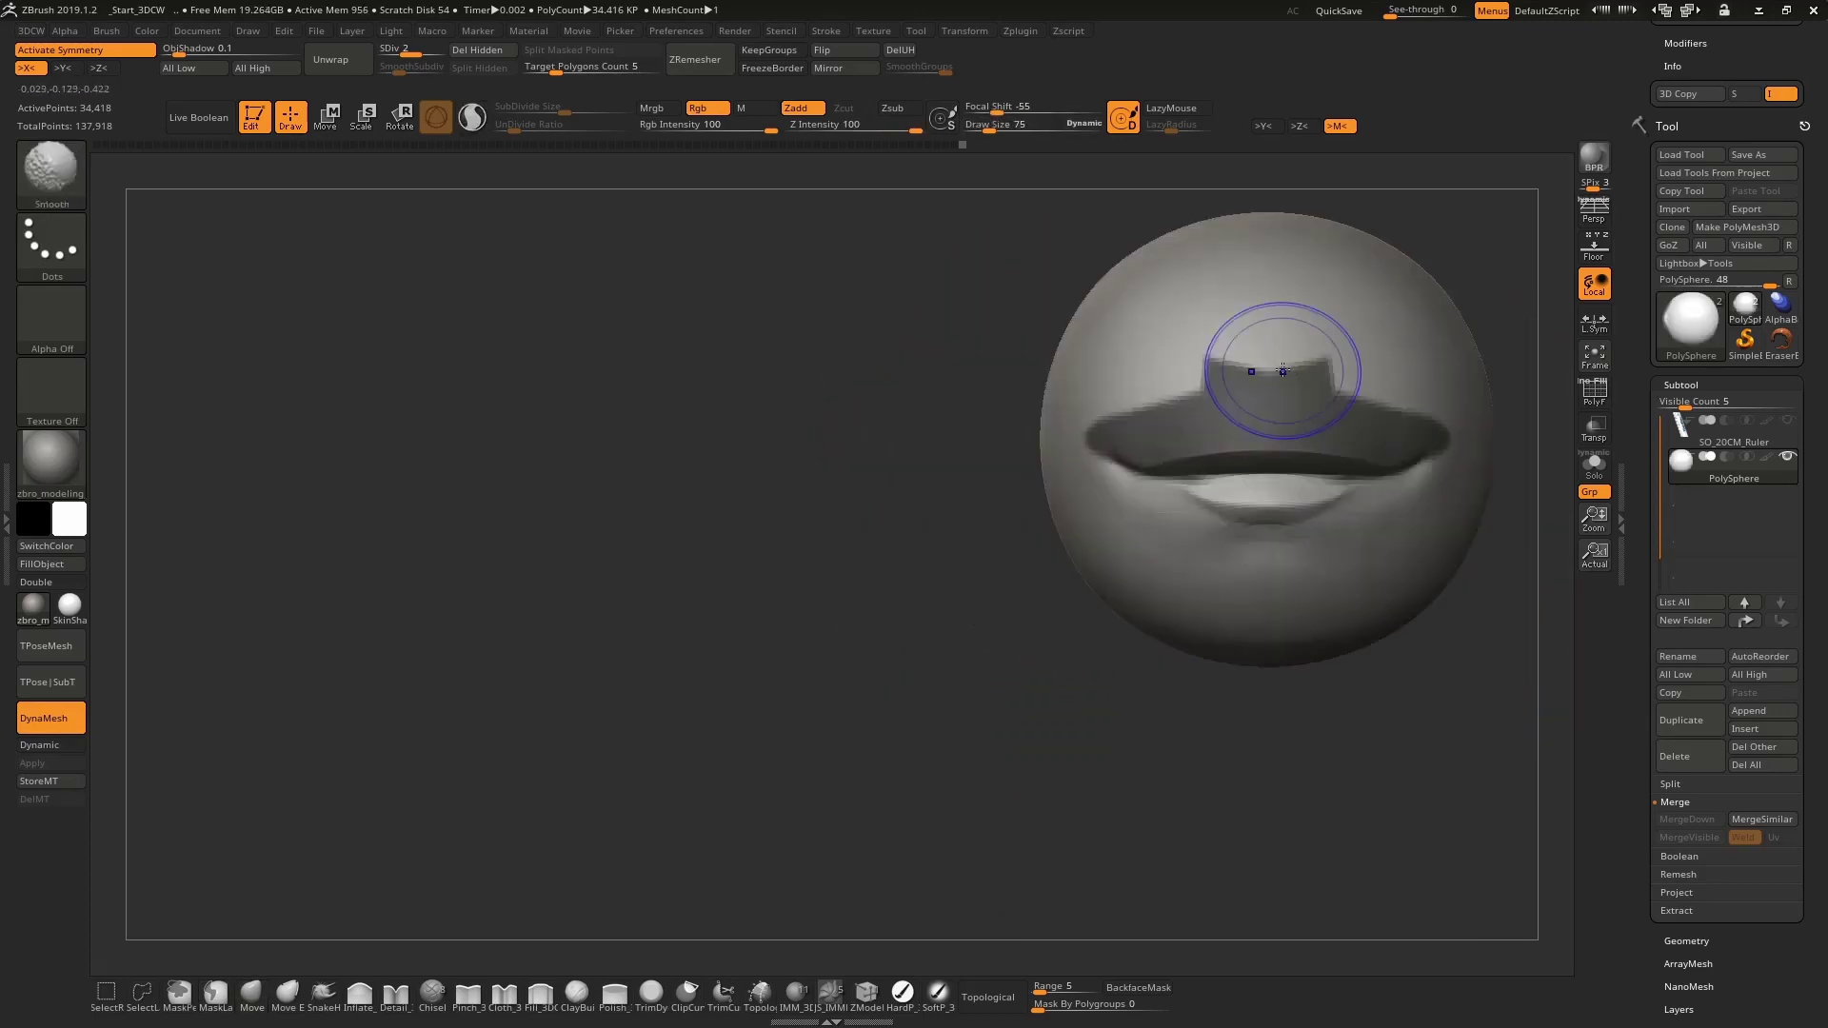
key(space)
drag(1280, 416, 1297, 416)
right_drag(1296, 416, 1380, 530)
key(d)
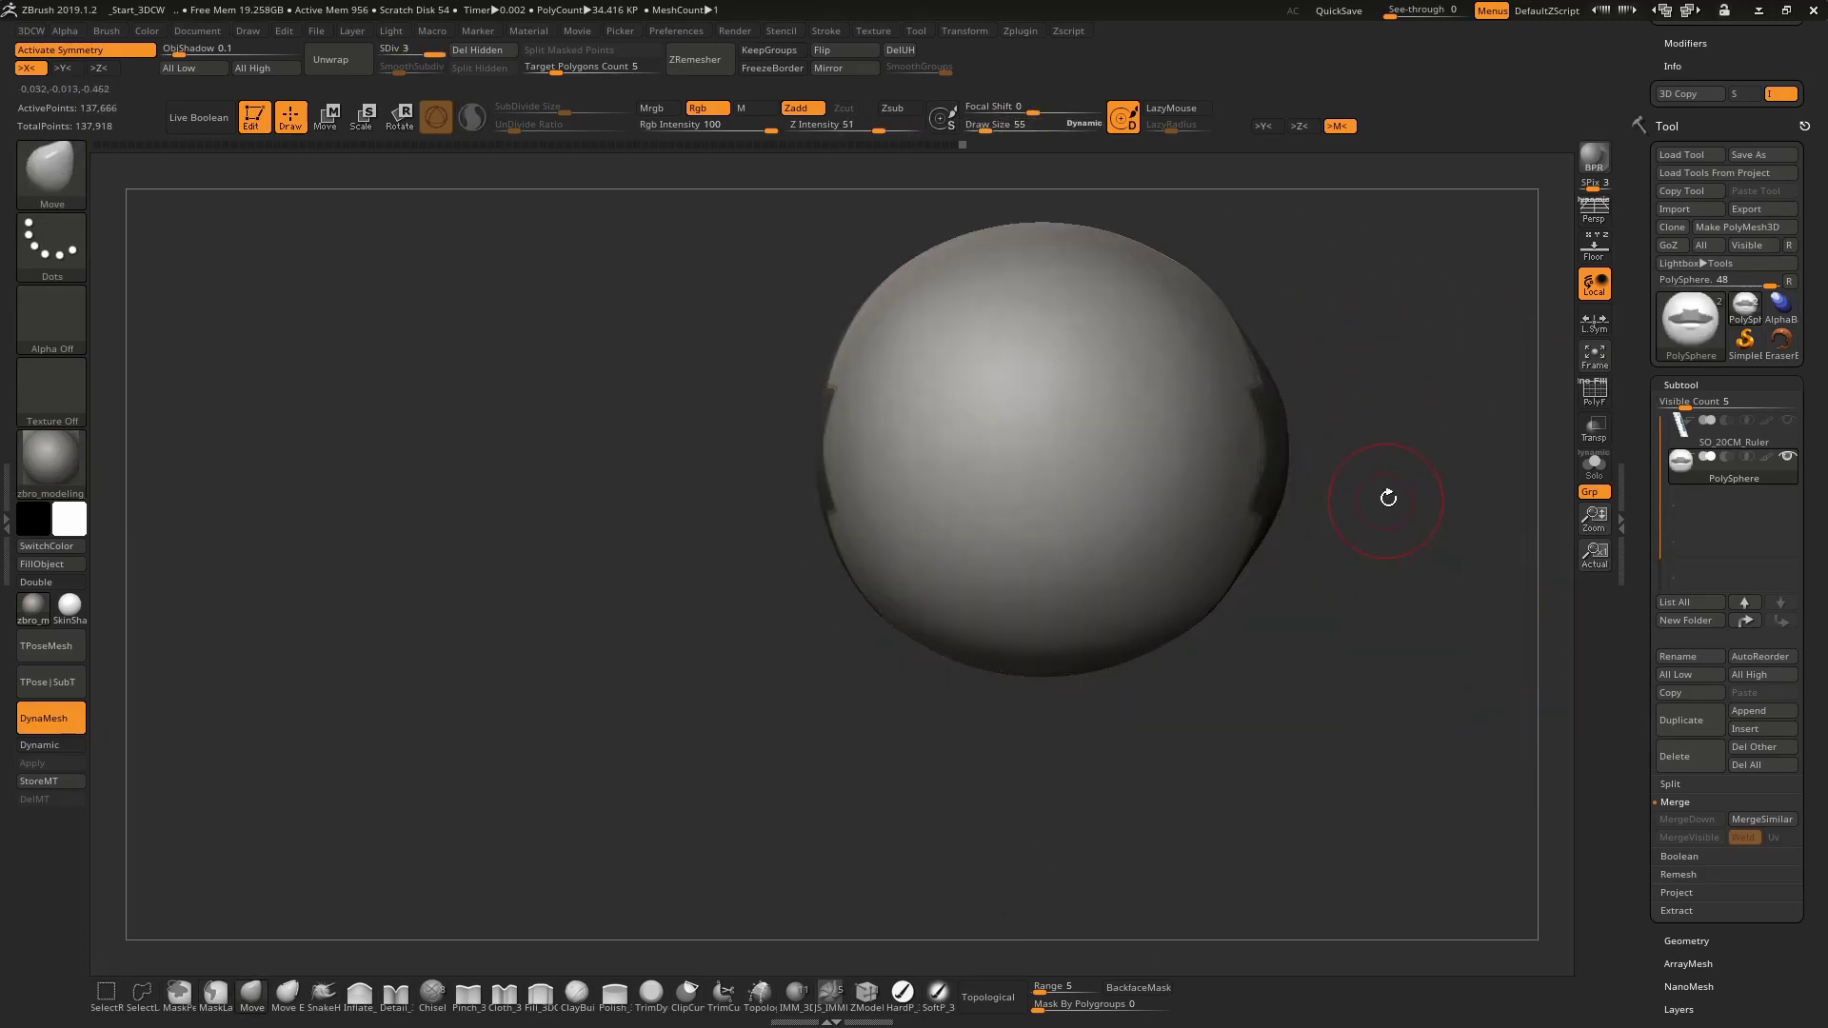
key(space)
drag(1406, 470, 1407, 470)
Switch to the Standard brush and resize it from 15 to 29, facing the slit edge
key(b)
key(s)
key(t)
right_drag(1407, 436, 1358, 457)
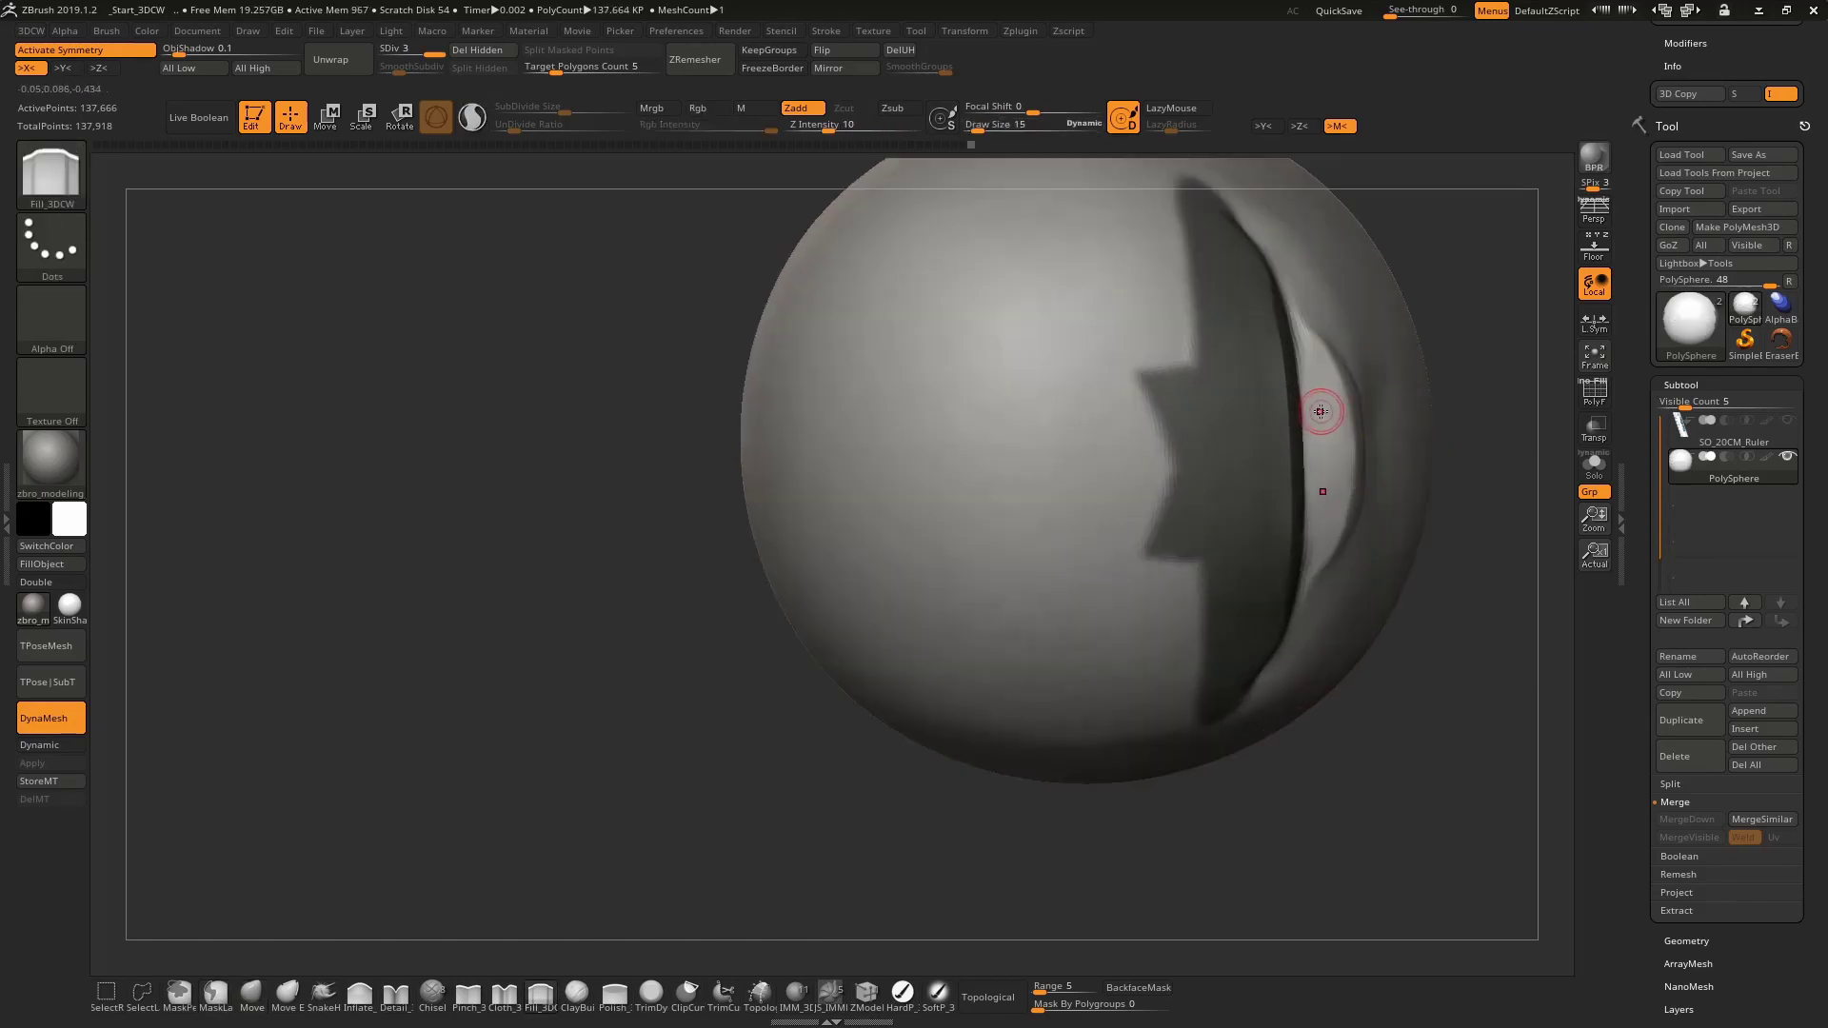
key(space)
drag(1321, 422, 1325, 422)
right_drag(1326, 422, 1247, 376)
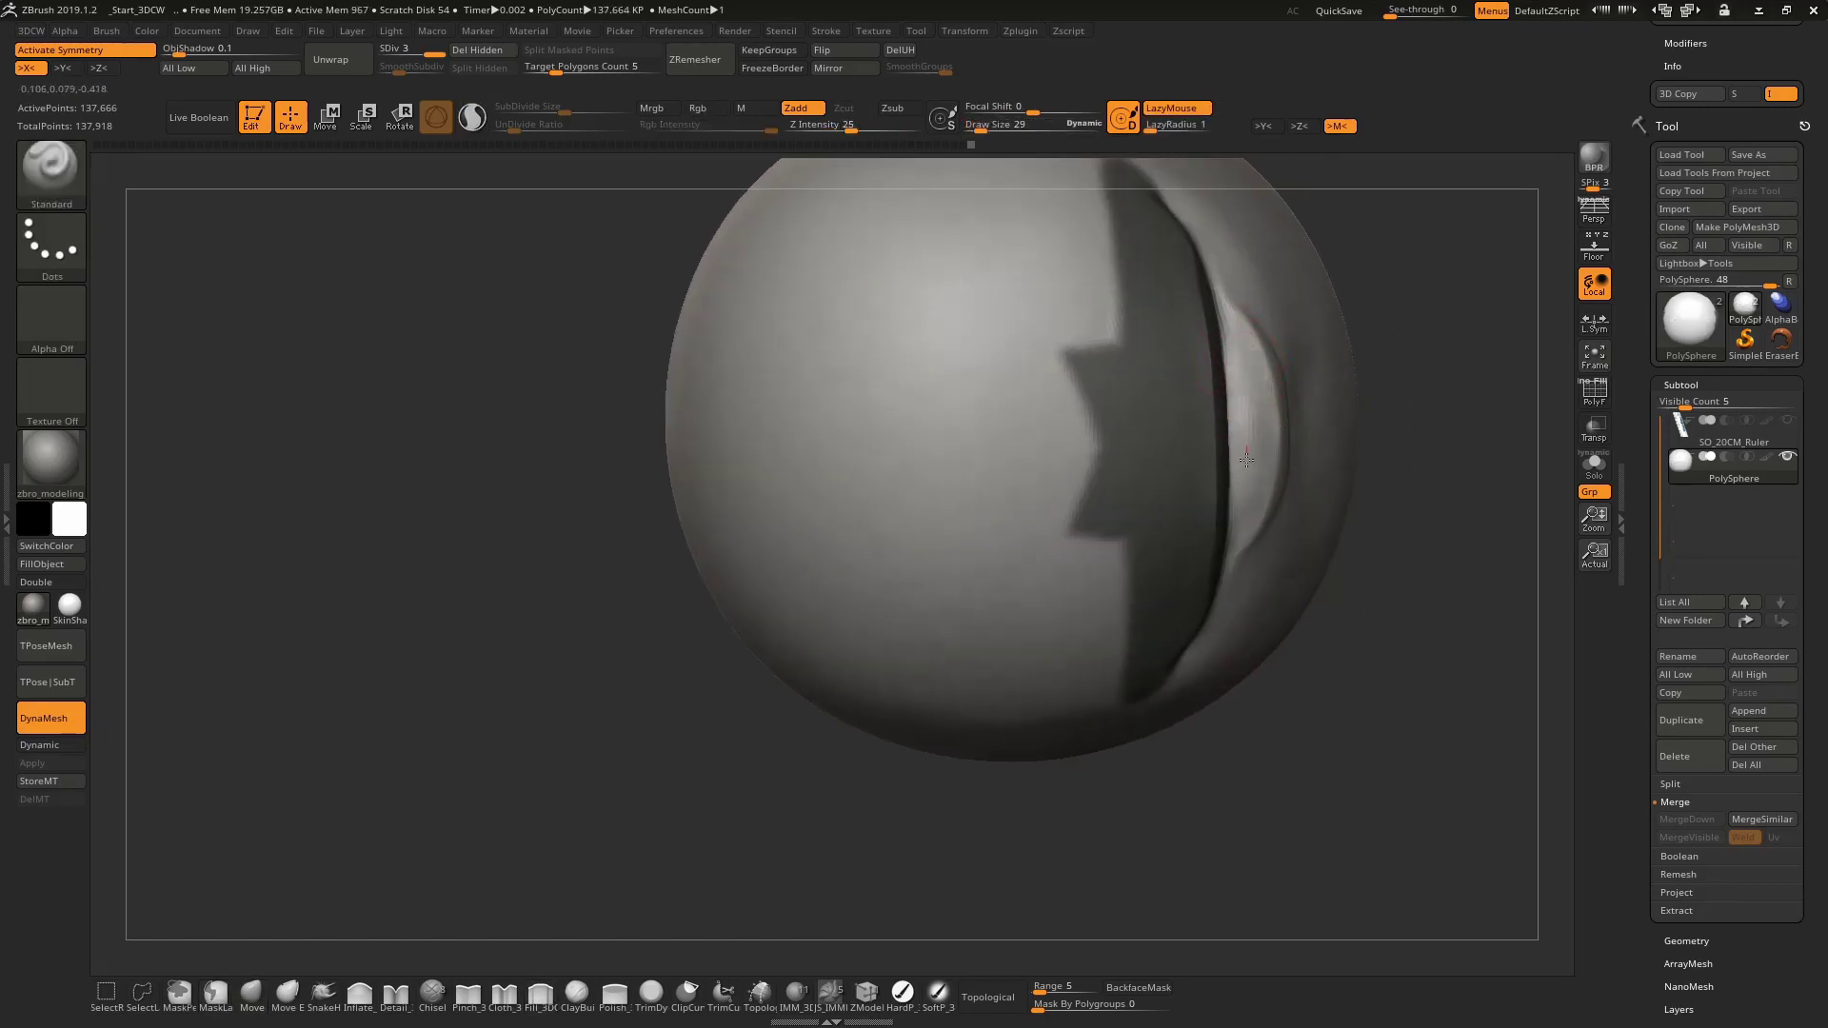
Sharpen the lip edge beside the slit with the Pinch brush at size 18
key(b)
key(p)
key(i)
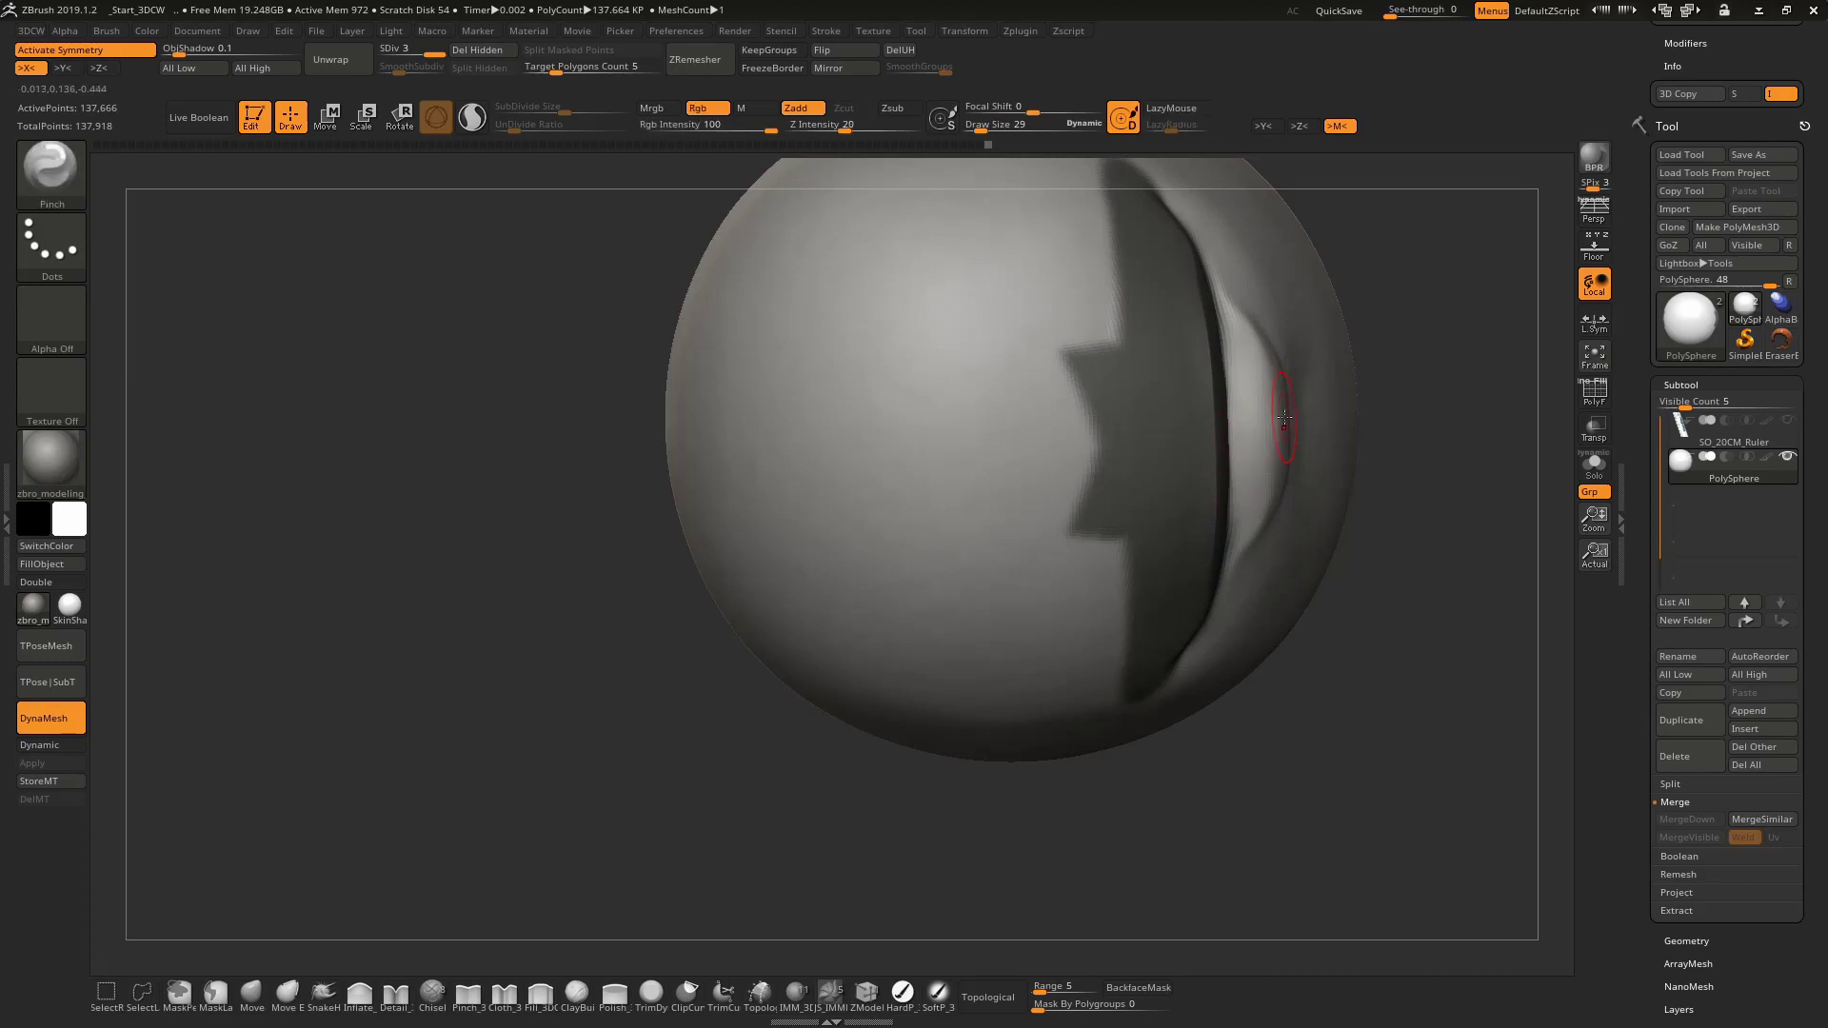
right_drag(1289, 408, 1261, 393)
key(space)
drag(1261, 393, 1264, 385)
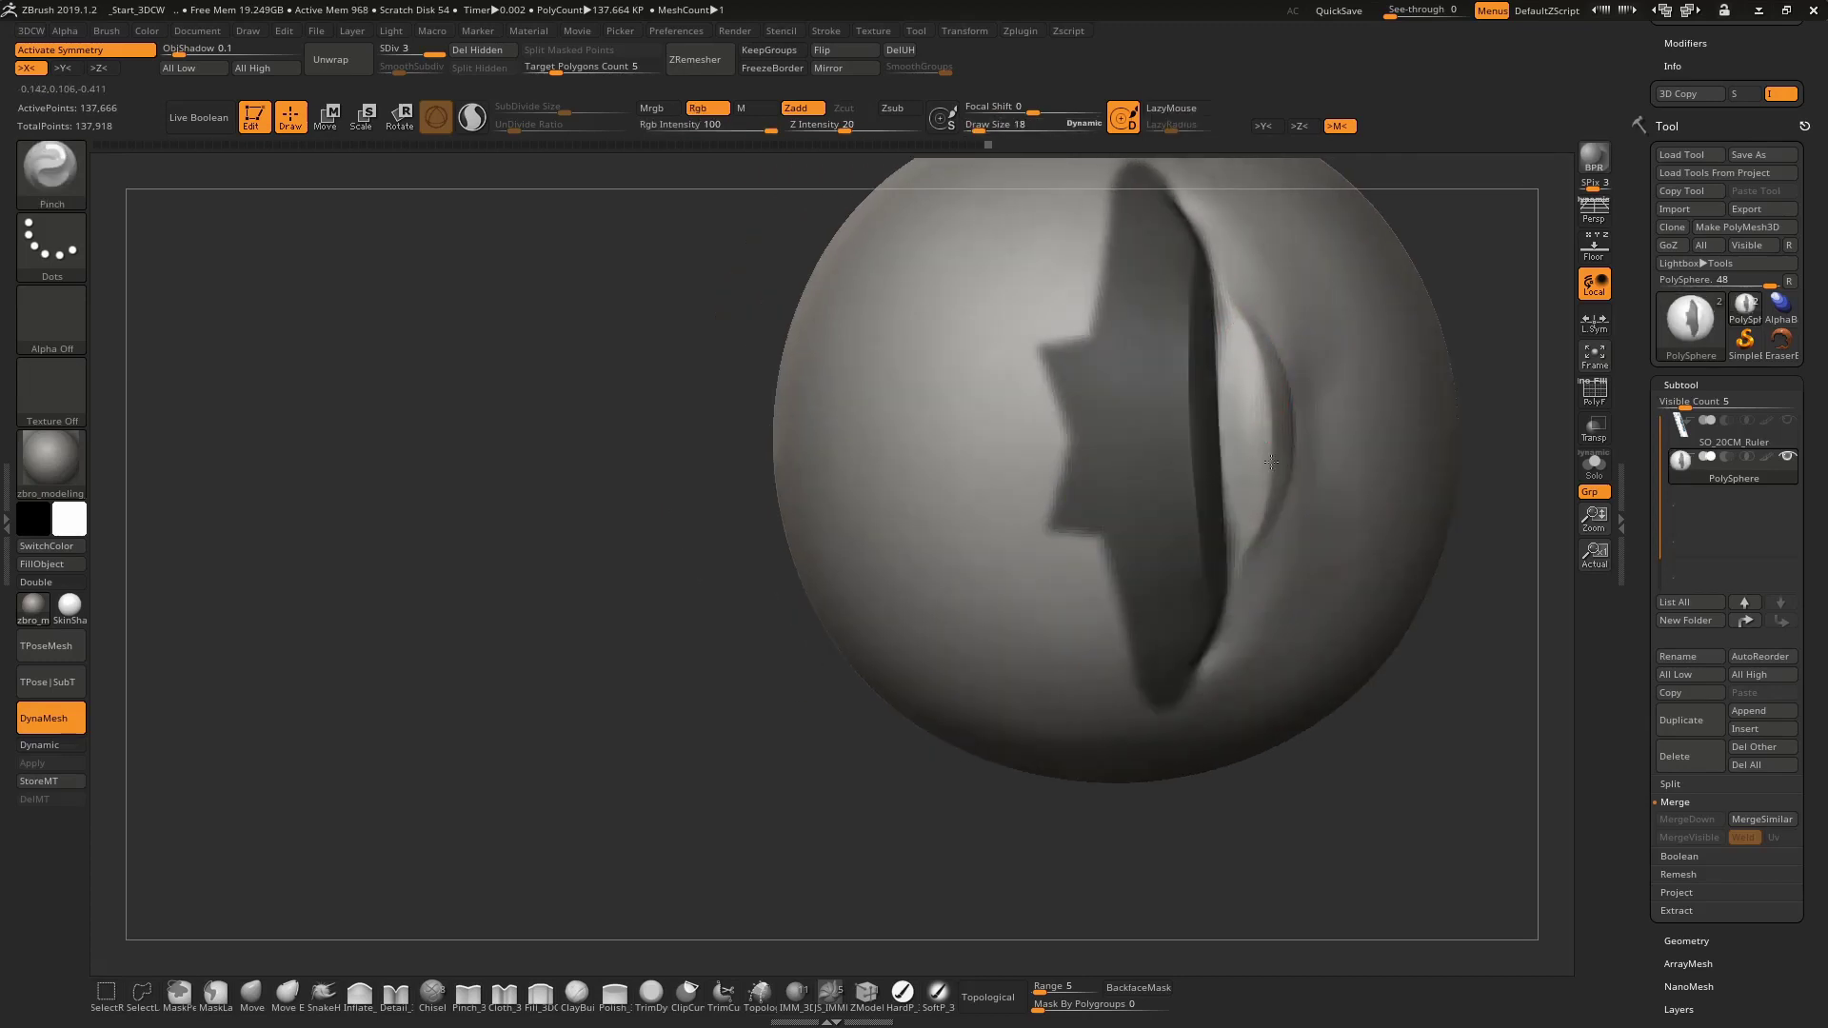
right_drag(1271, 462, 1265, 430)
Pull the lip edge into a new shape with the Move brush and clear the mask
key(b)
key(m)
key(v)
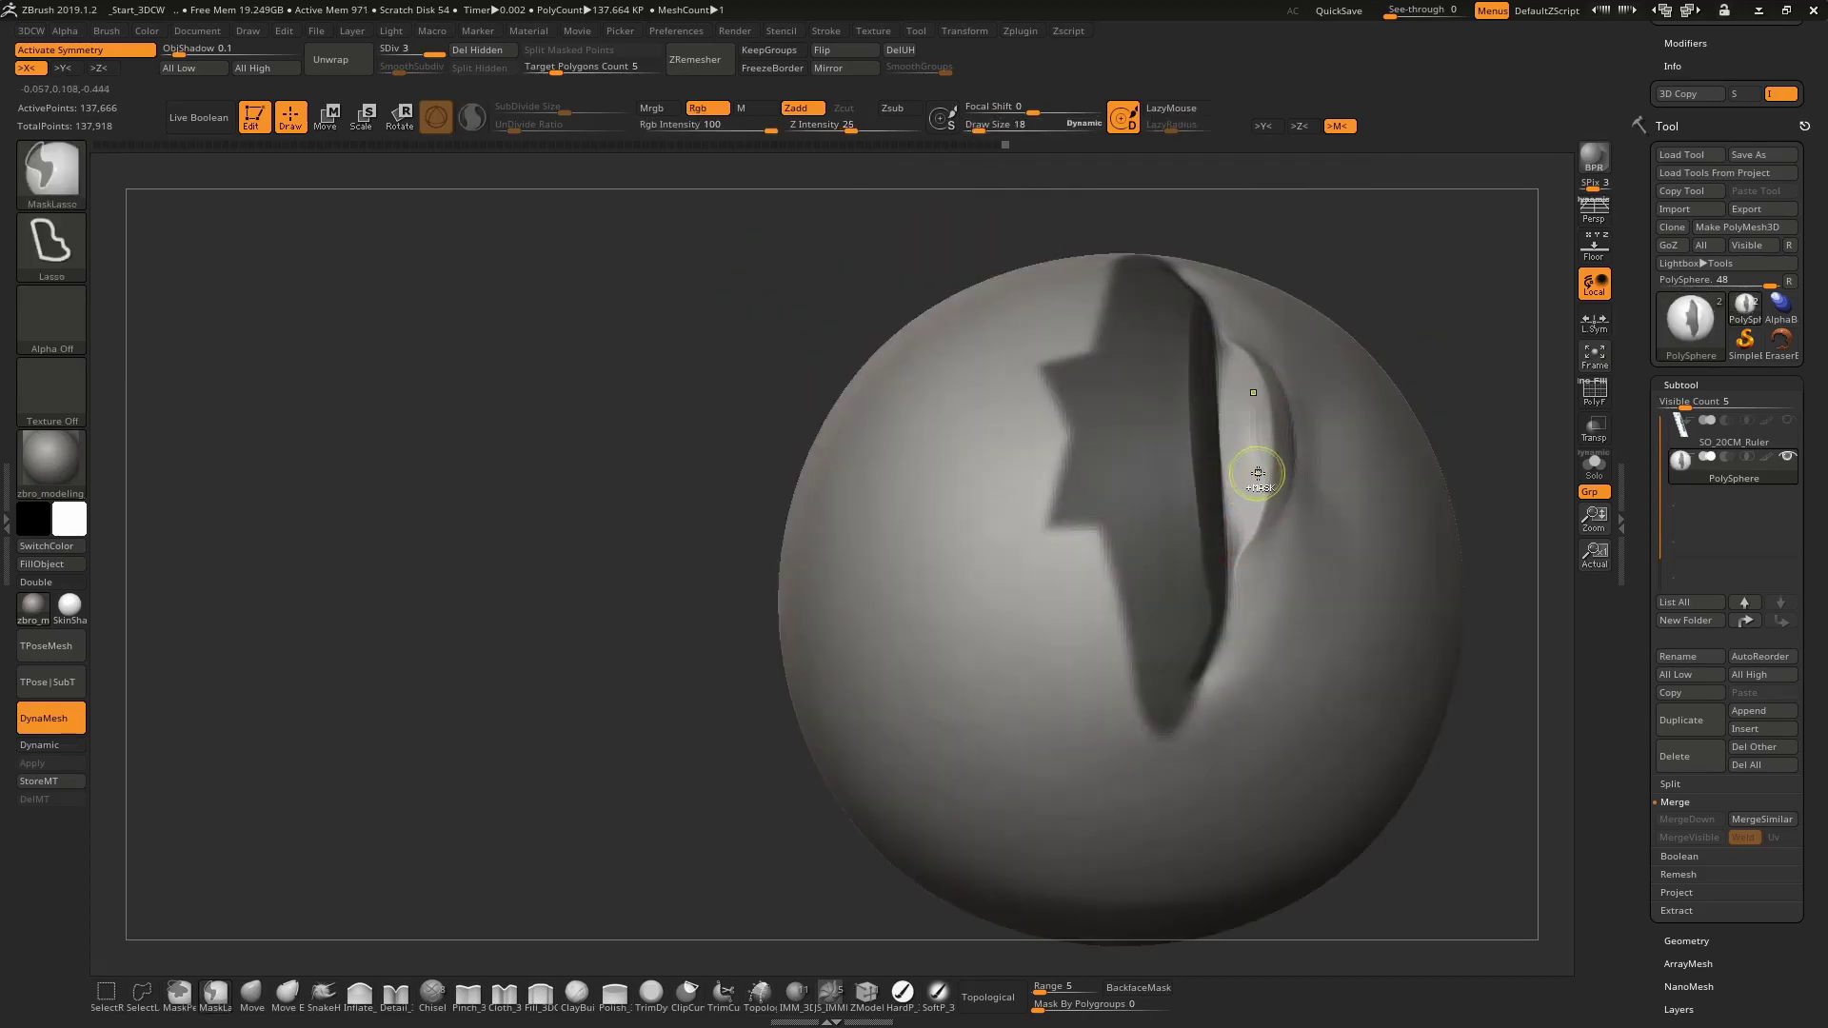
right_drag(1256, 518, 1275, 495)
key(space)
drag(1285, 514, 1272, 524)
right_drag(1272, 524, 1400, 428)
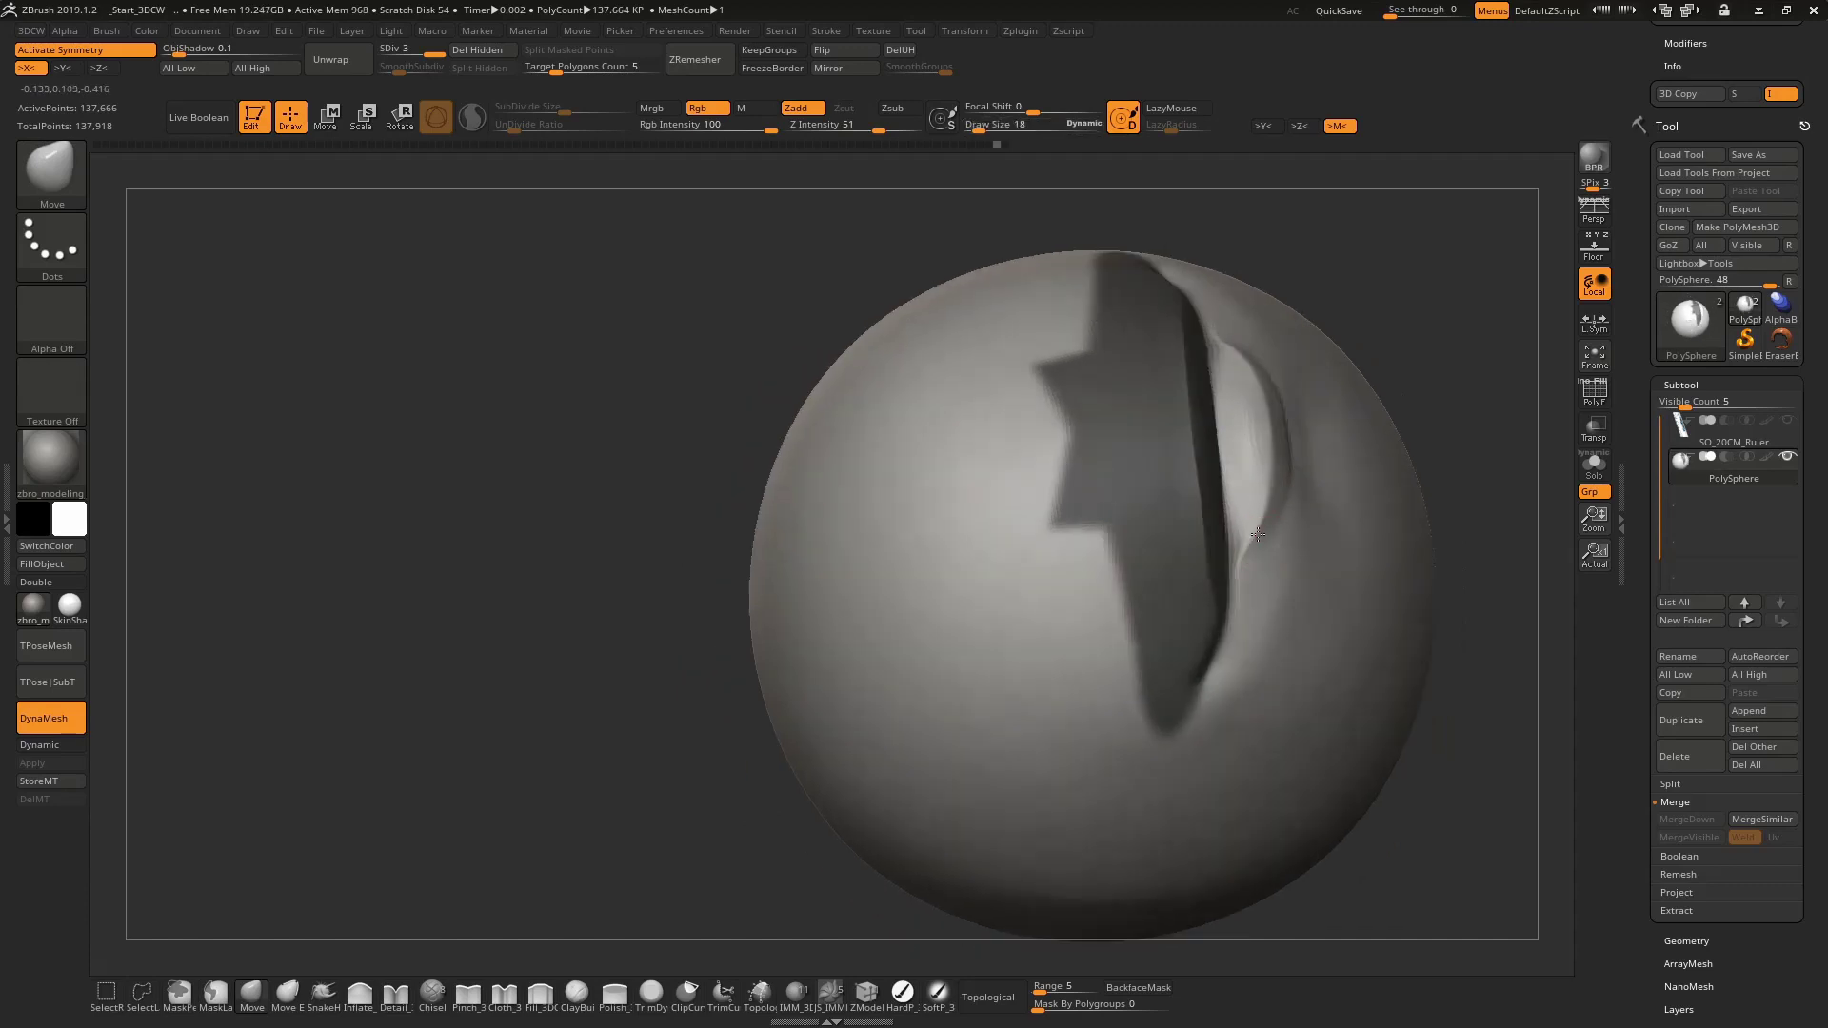
ctrl+drag(1399, 429, 1405, 422)
key(space)
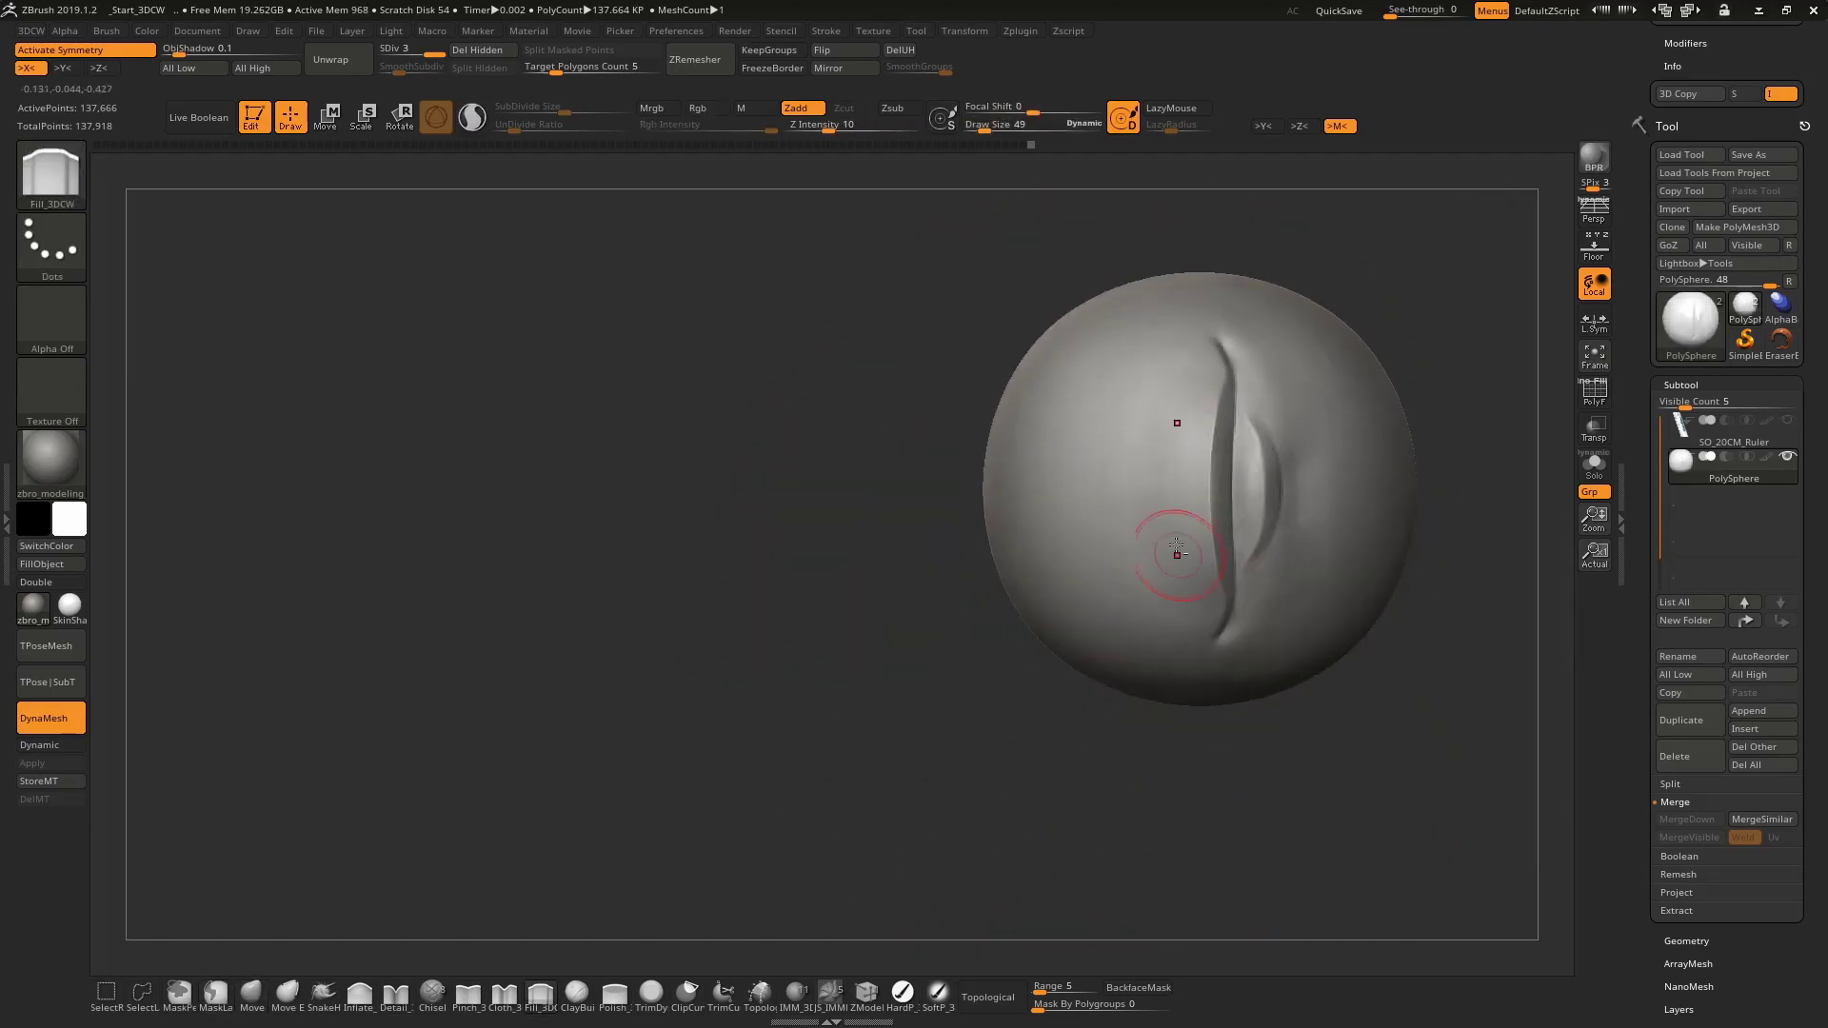
Zoom in on the slit from the side and smooth the surface around it
mouse_move(1176, 550)
right_down()
mouse_move(1313, 632)
mouse_move(1314, 609)
mouse_move(1304, 701)
right_up()
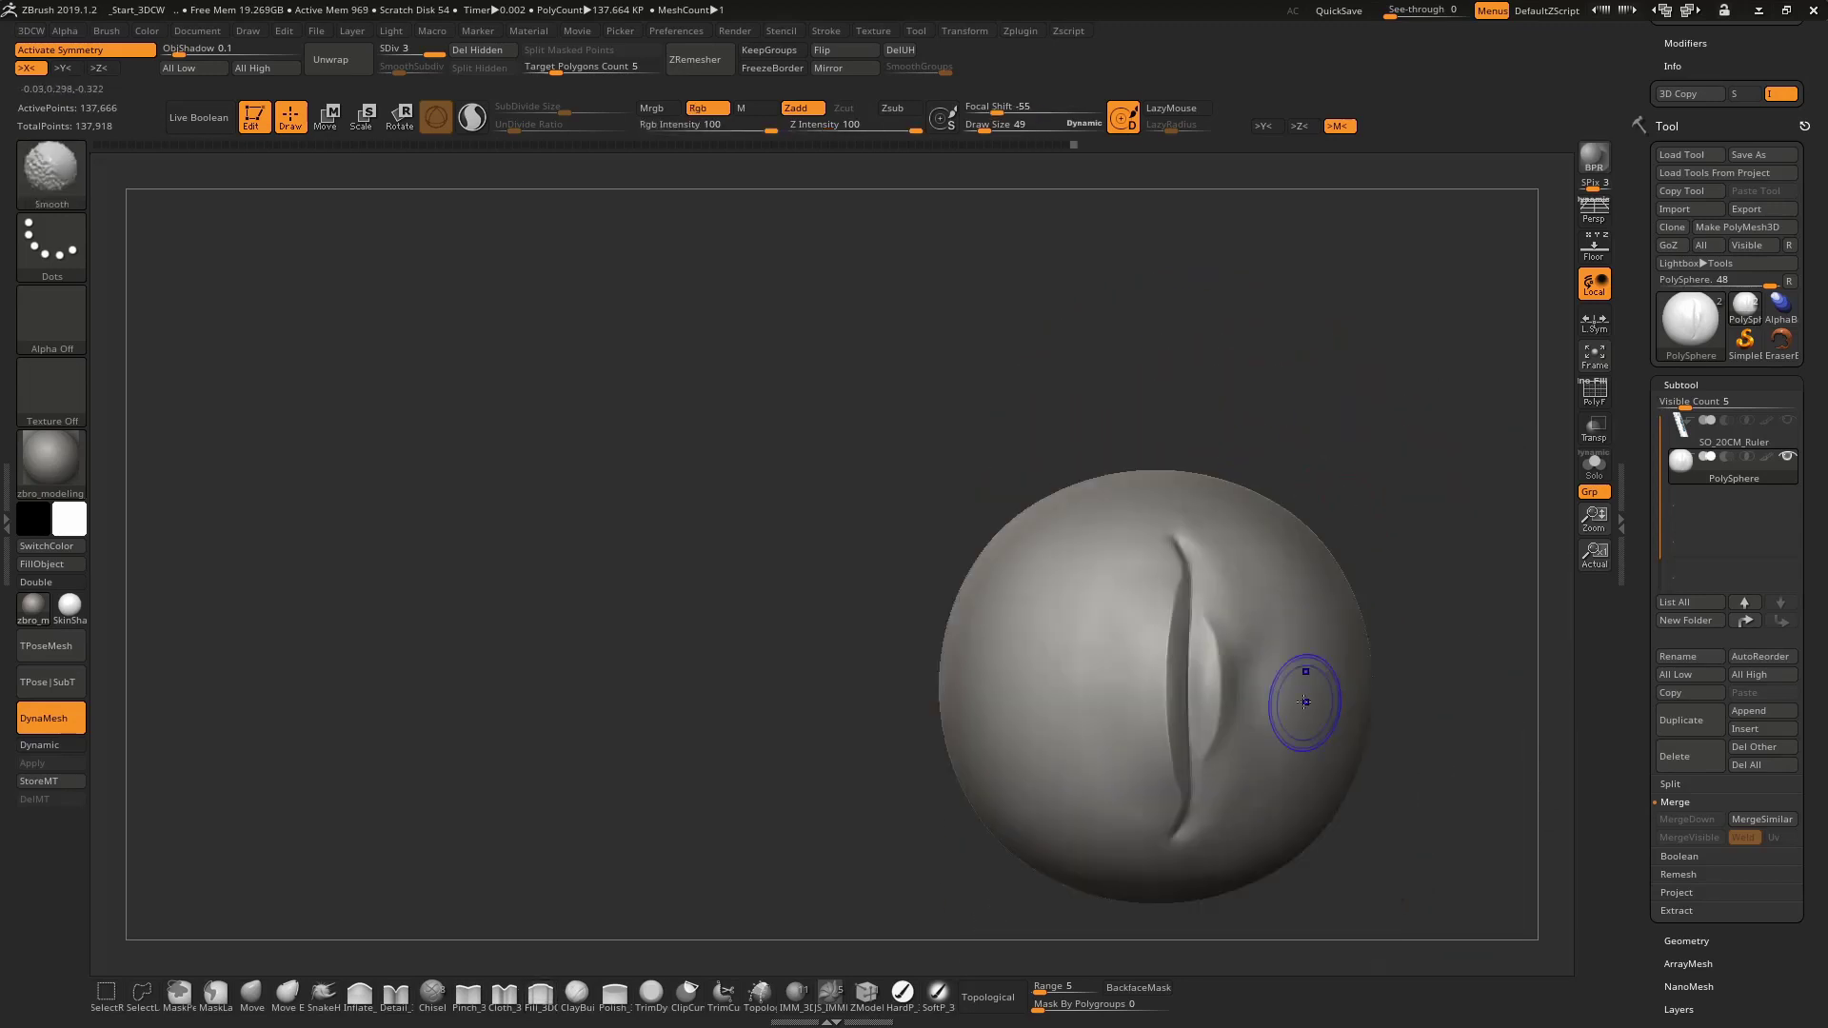
key(space)
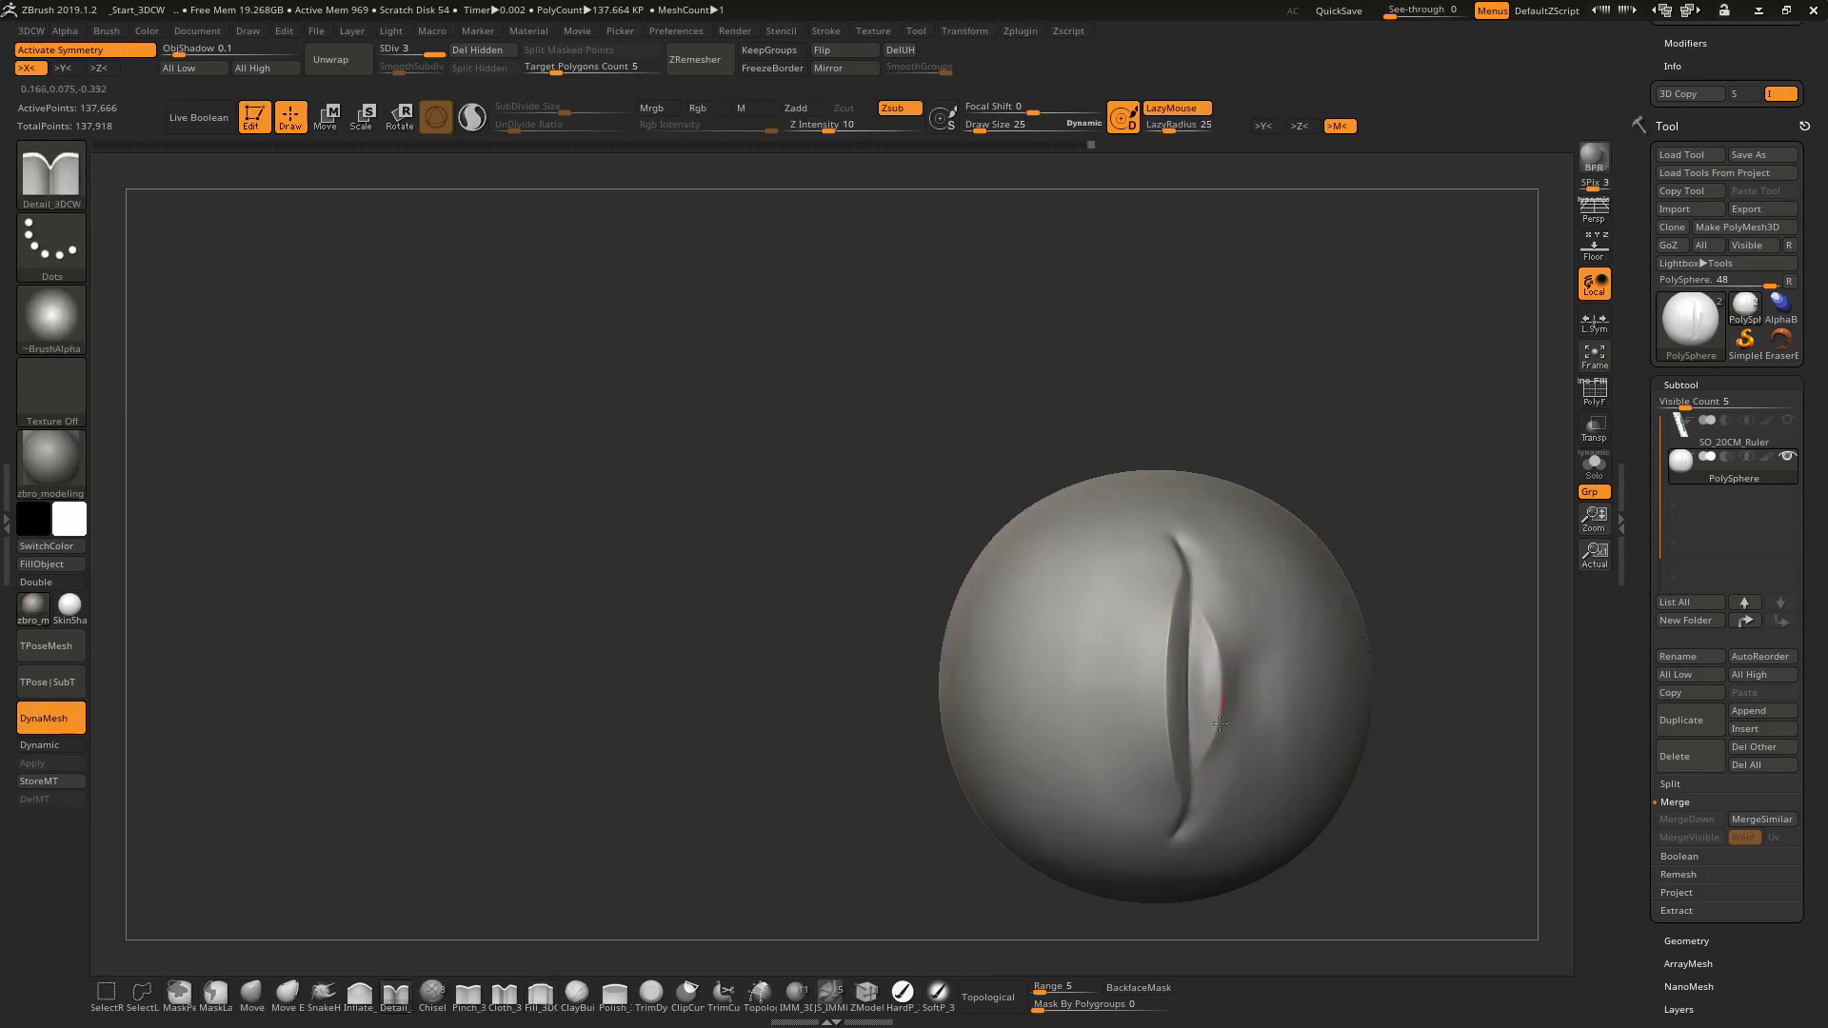
mouse_move(1219, 724)
right_down()
mouse_move(1235, 556)
mouse_move(1267, 488)
right_up()
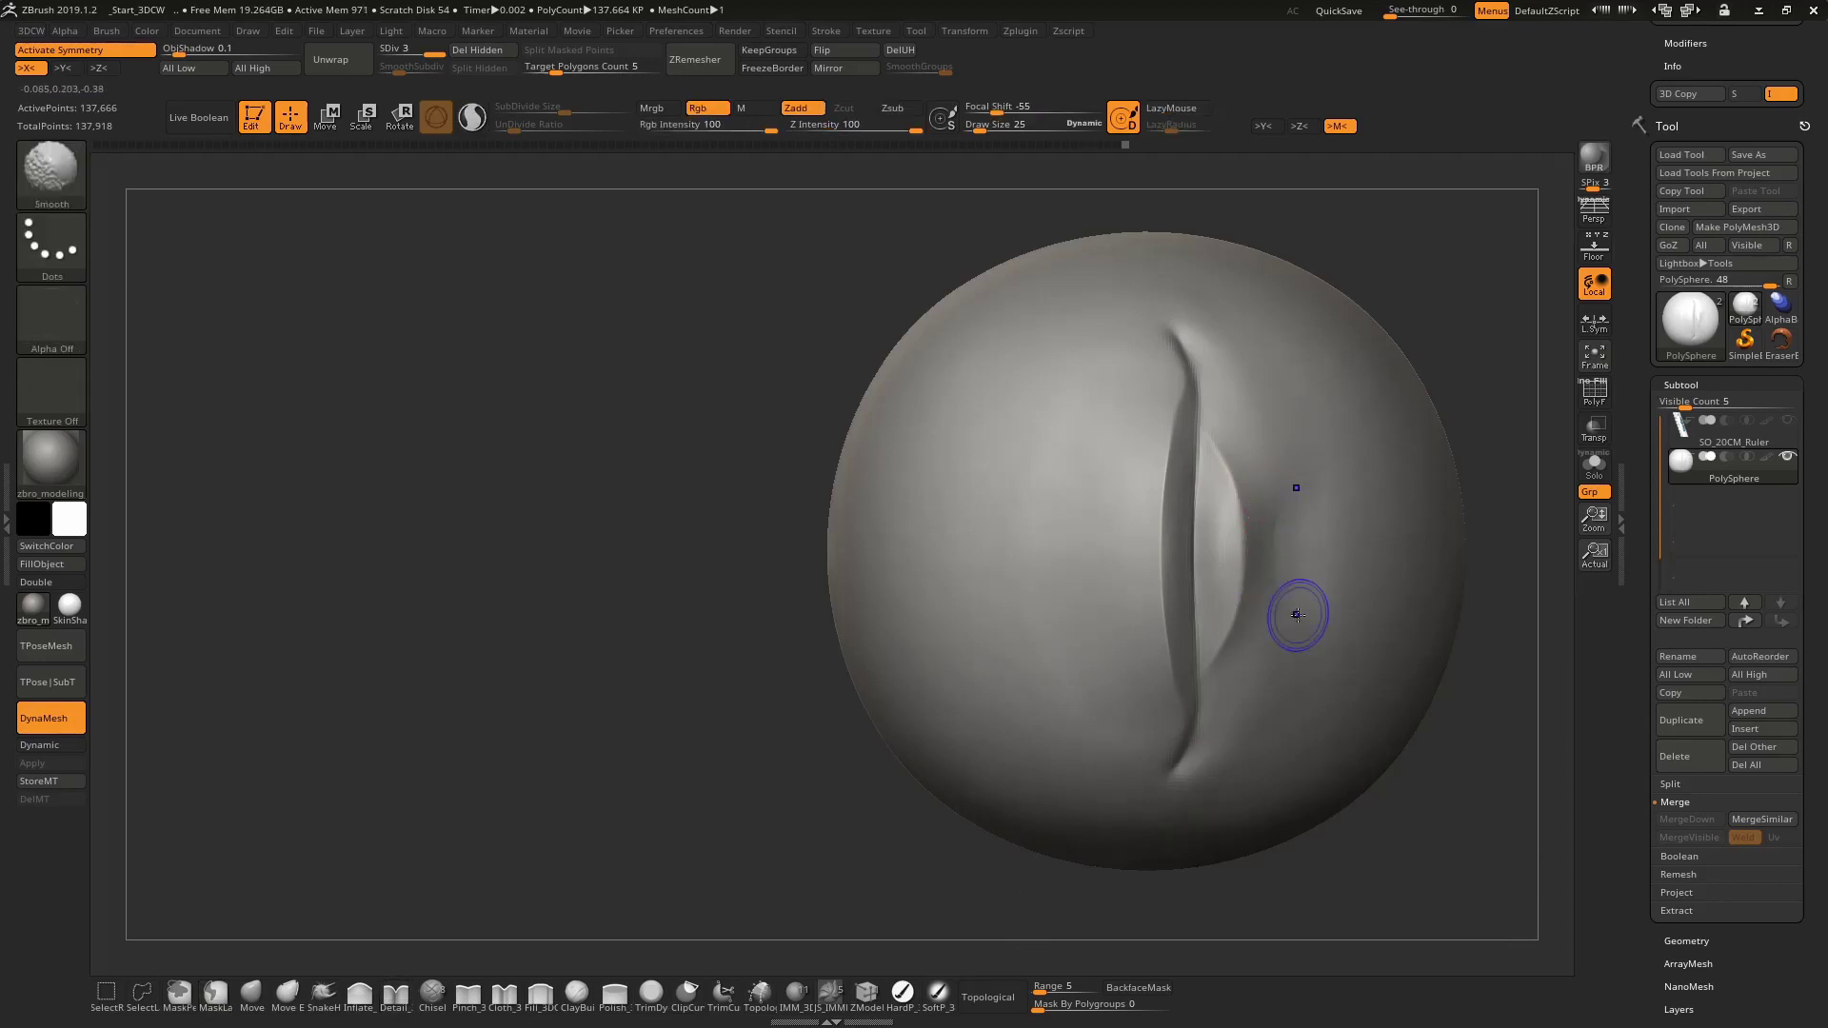
key(shift)
mouse_move(1209, 533)
right_down()
mouse_move(1226, 536)
mouse_move(1207, 416)
mouse_move(1216, 597)
right_up()
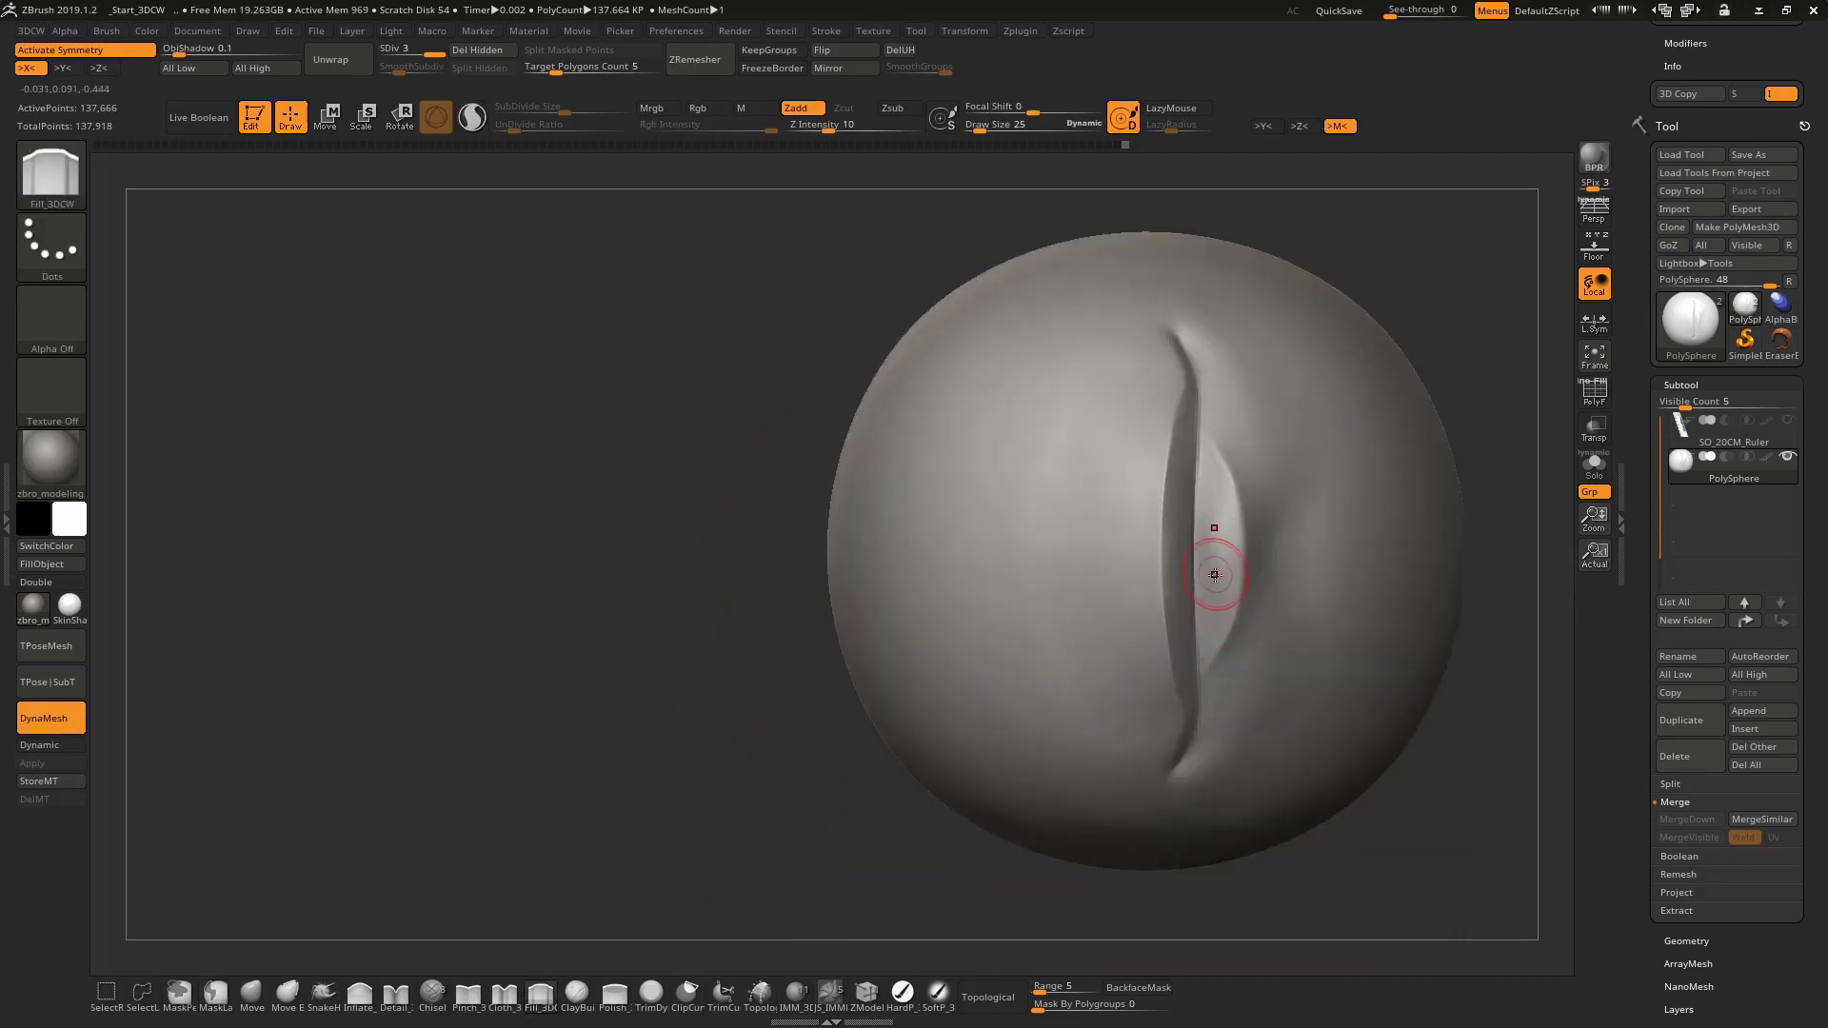
key(shift)
right_drag(1214, 530, 1215, 531)
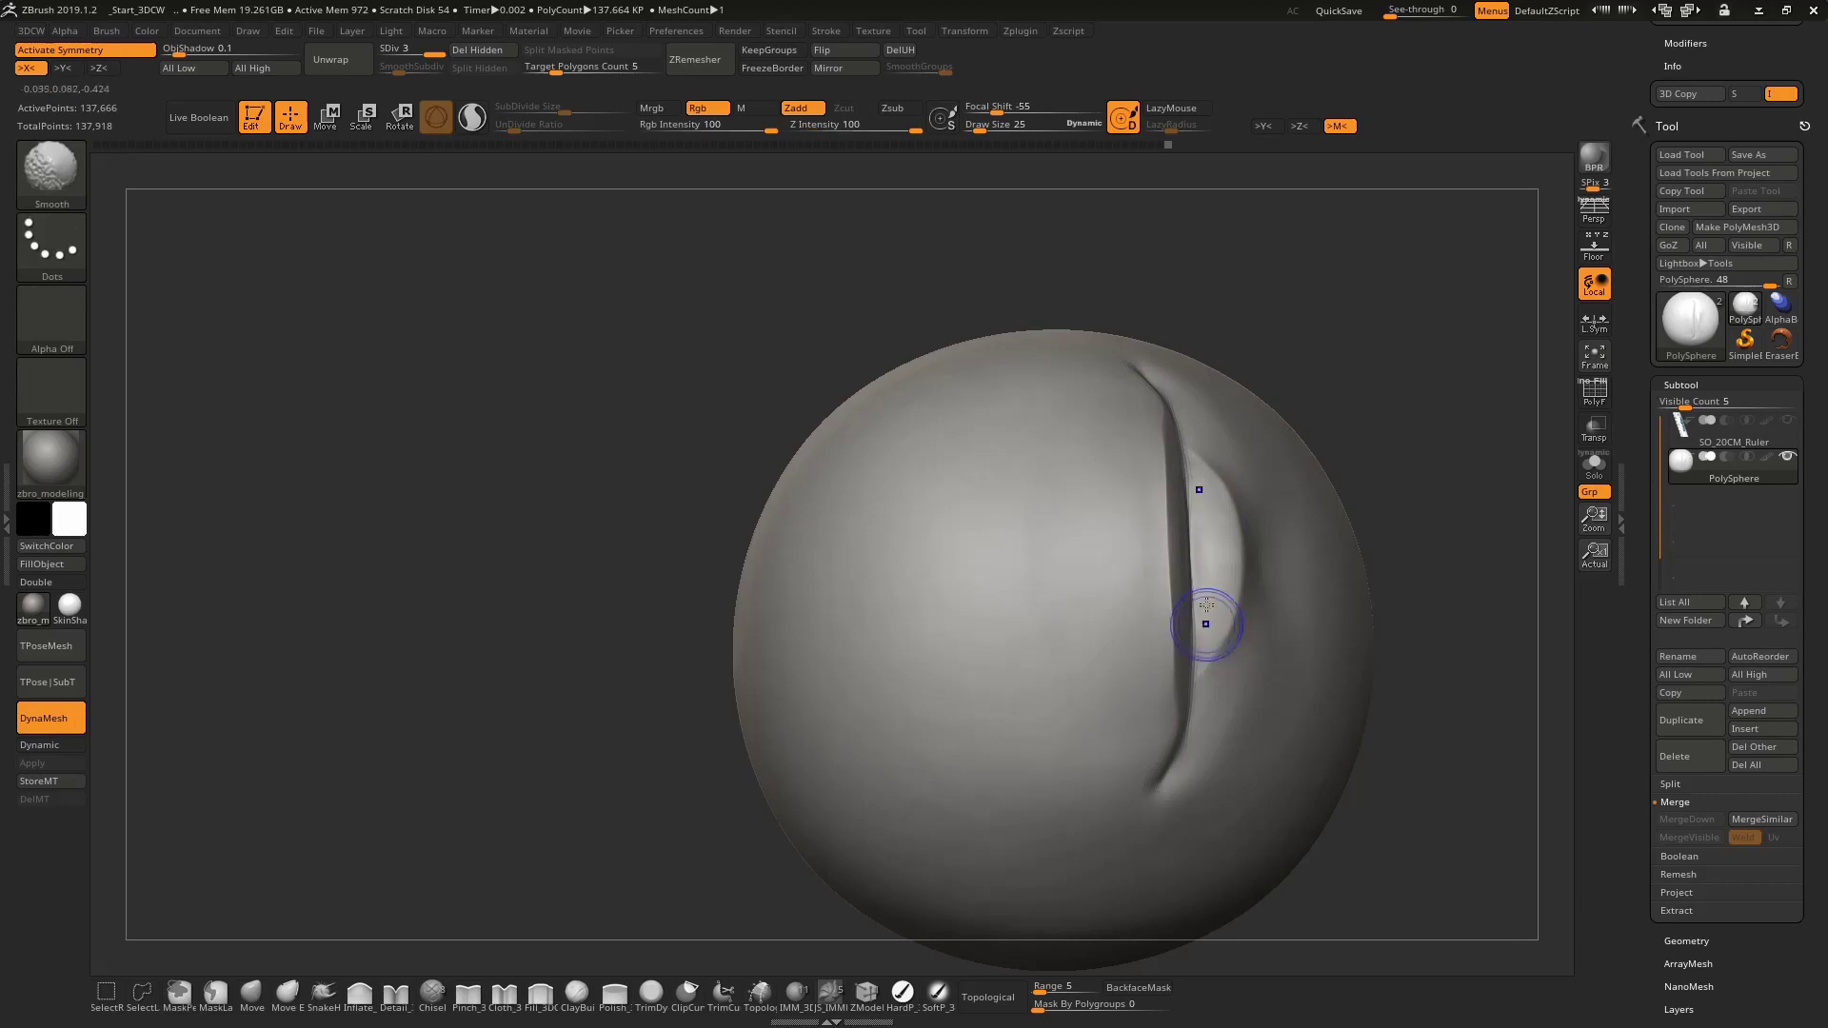
Carve the crease deeper from bottom to top with Detail_3DCW, refining its upper part
mouse_move(1215, 612)
right_down()
mouse_move(1194, 522)
mouse_move(1207, 396)
right_up()
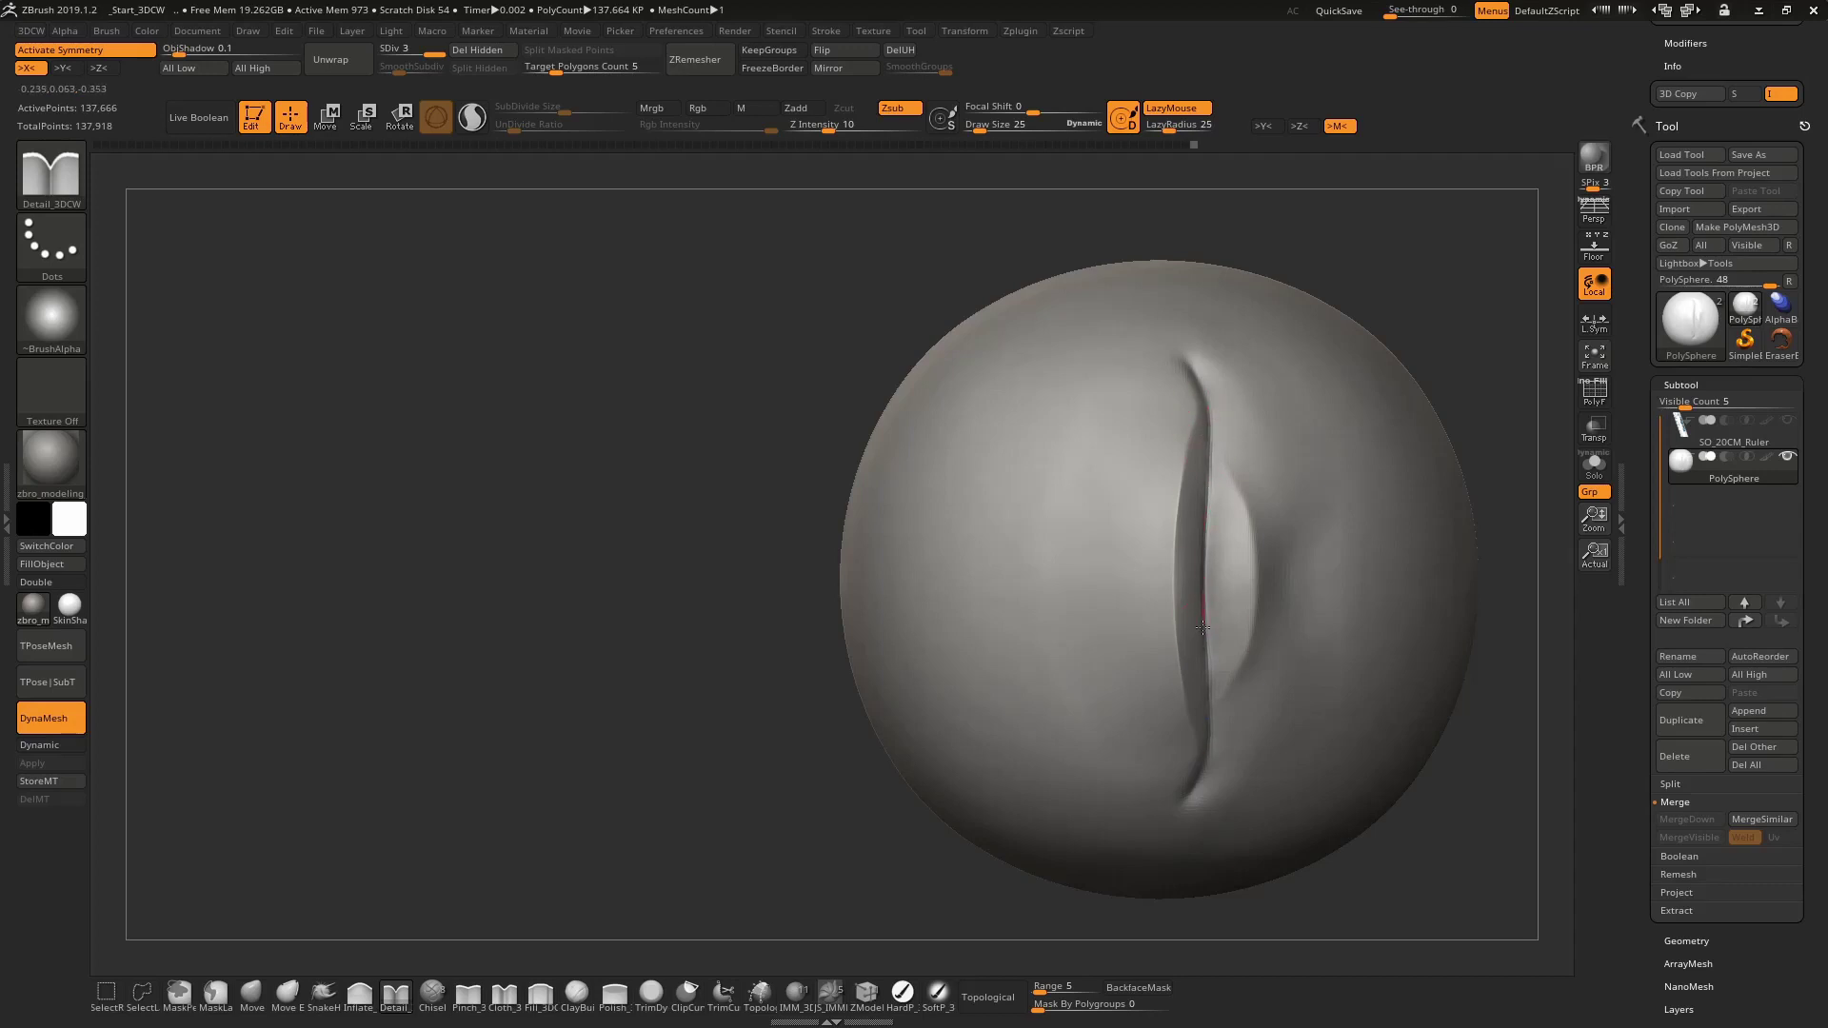
right_drag(1203, 712, 1199, 675)
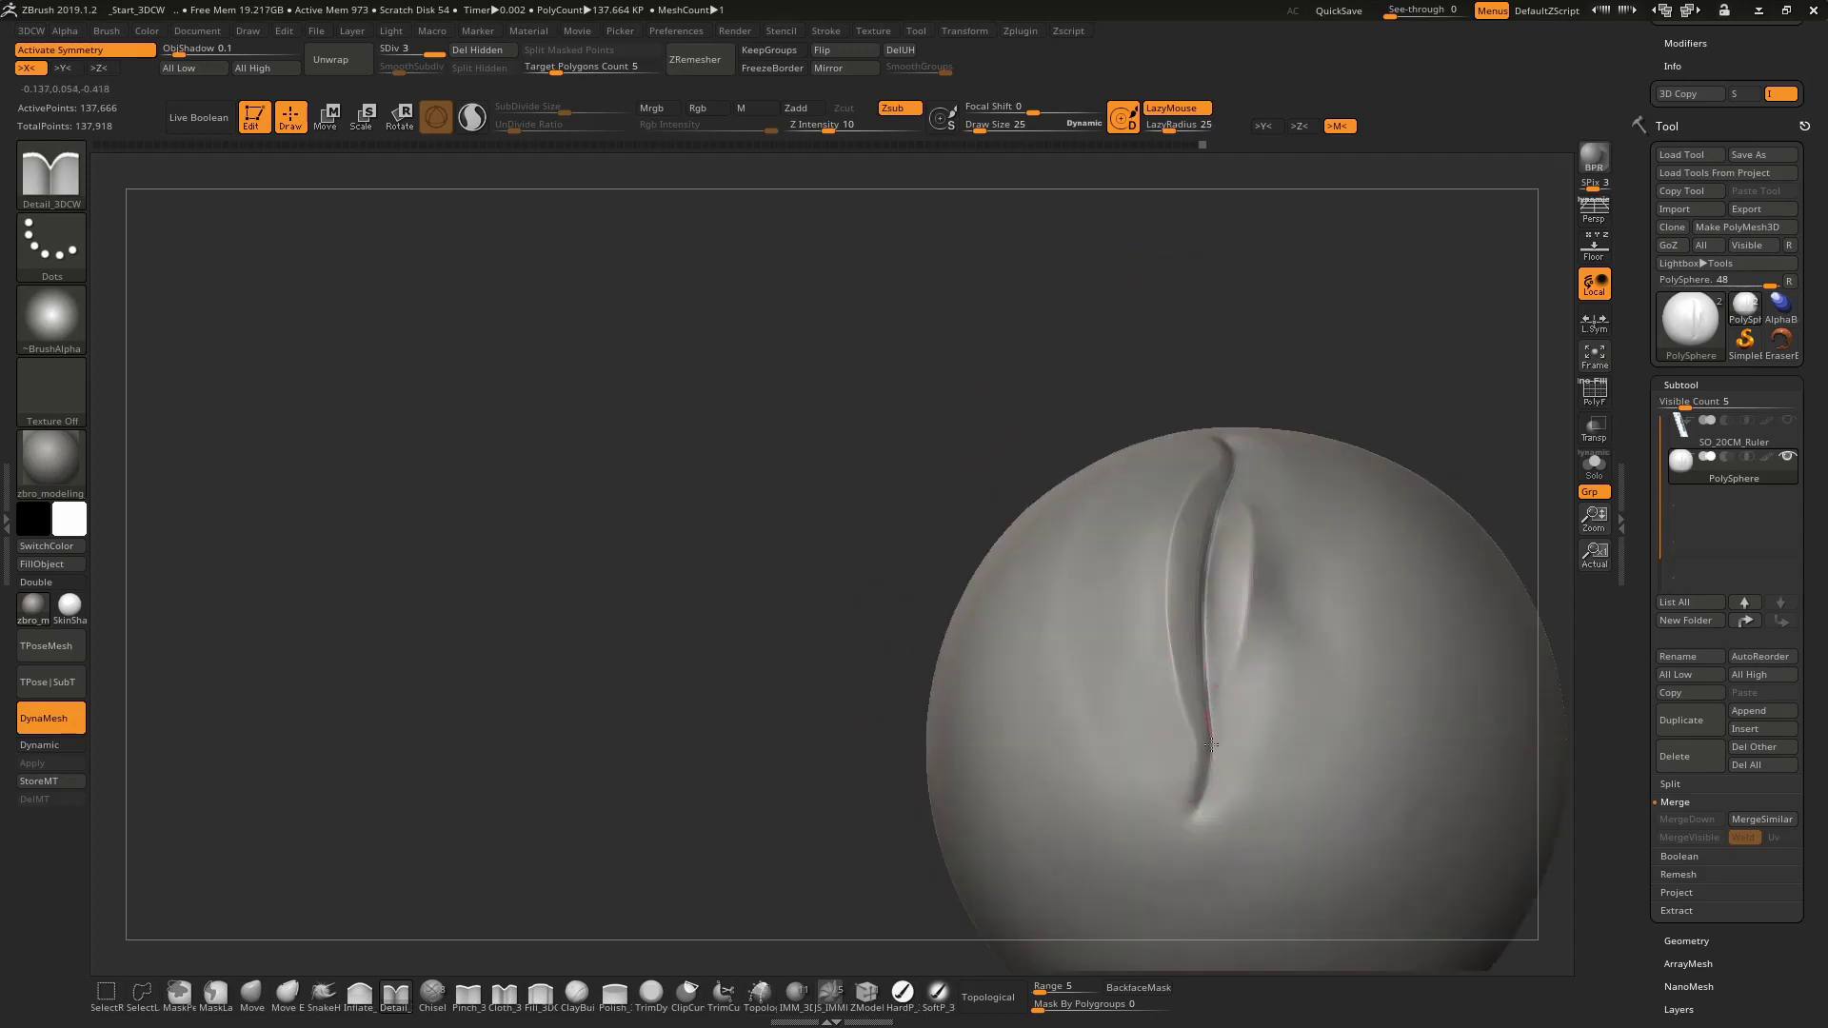
mouse_move(1211, 744)
right_down()
mouse_move(1142, 612)
mouse_move(1262, 428)
mouse_move(1183, 408)
right_up()
drag(1184, 407, 1170, 476)
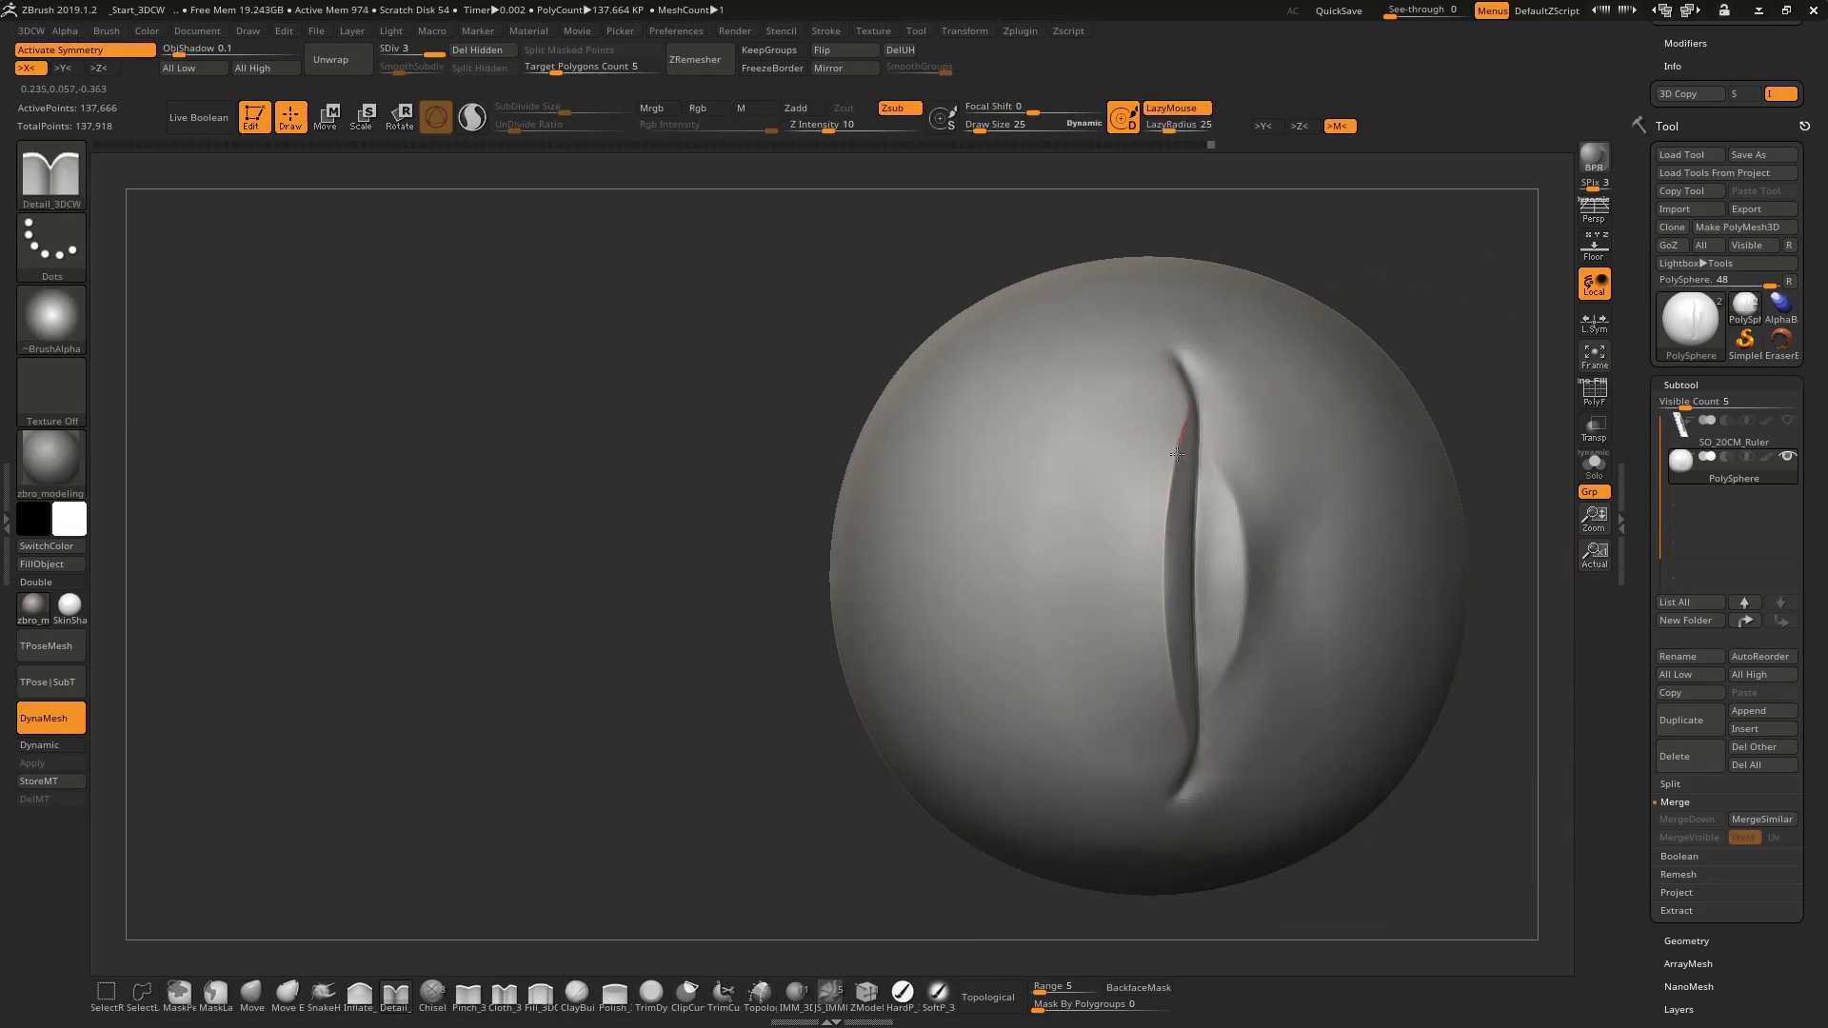
drag(1197, 770, 1185, 415)
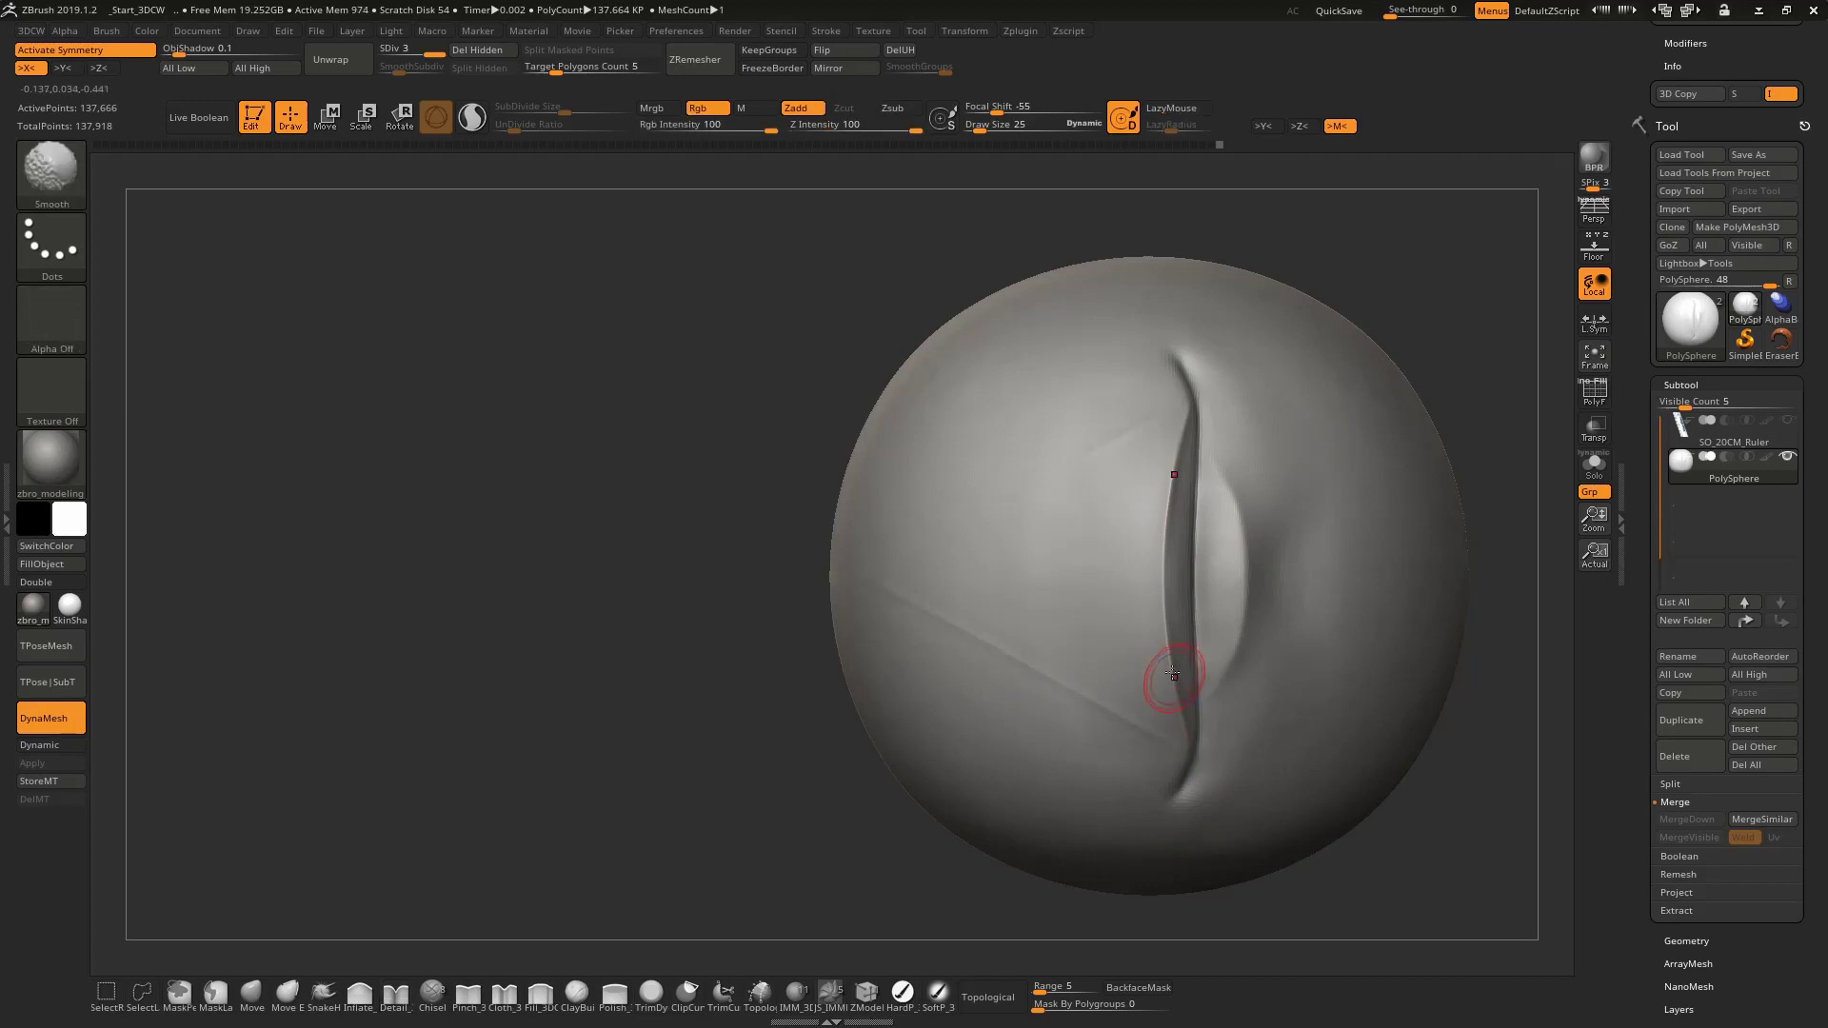
drag(1182, 705, 1178, 464)
key(shift)
Switch to Inflate_3DCW at brush size 34 and turn the crease to face front
right_drag(1195, 632, 1187, 490)
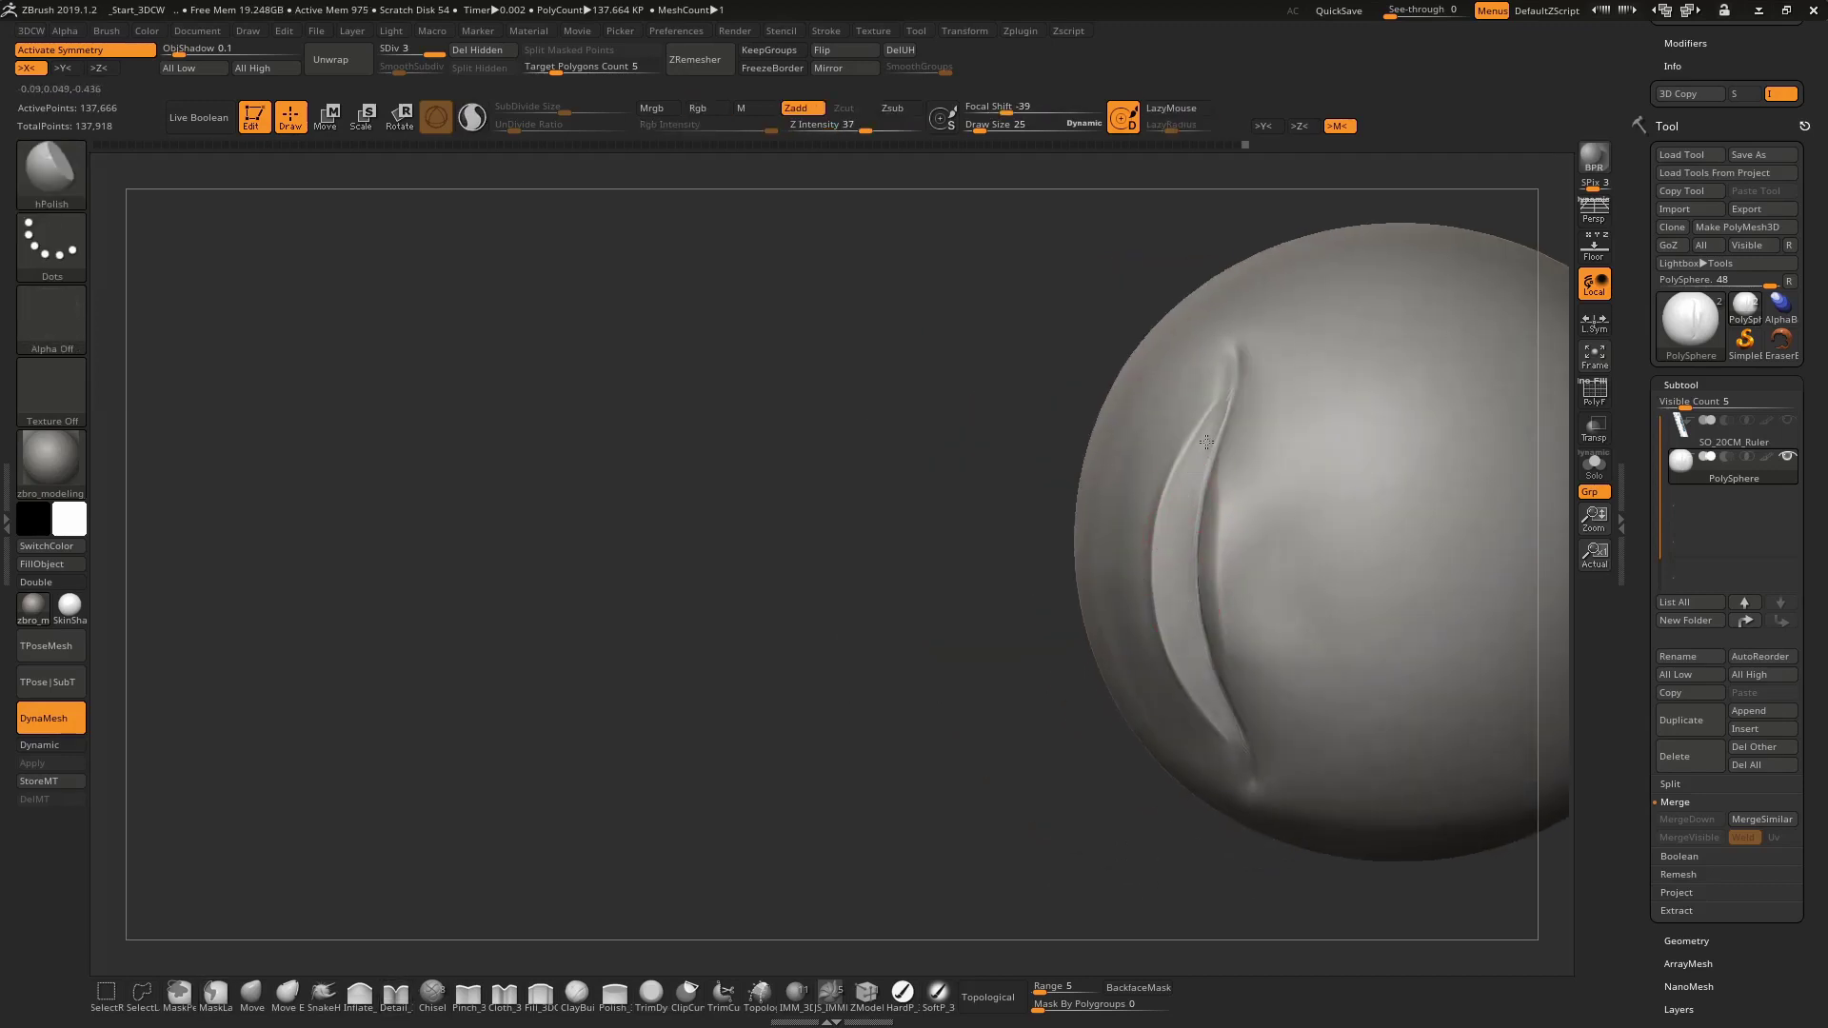
mouse_move(1180, 611)
right_down()
mouse_move(1243, 470)
mouse_move(1230, 589)
right_up()
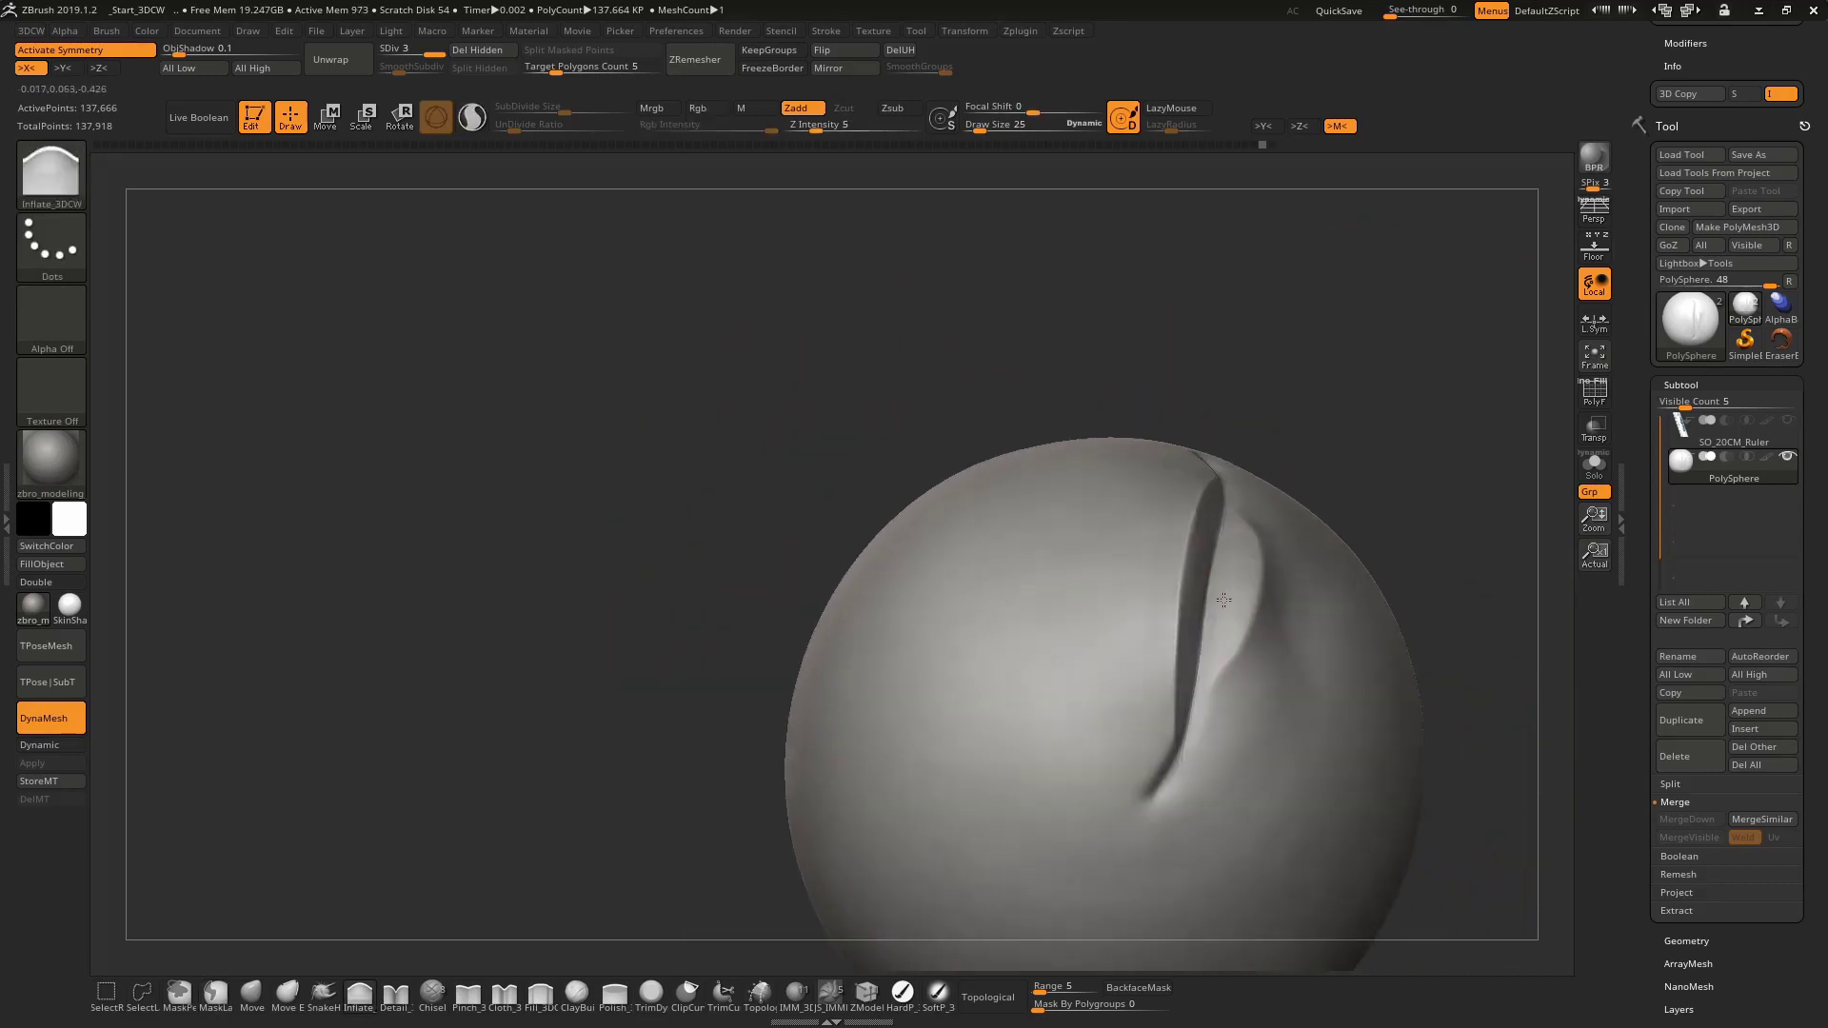
key(space)
drag(1226, 592, 1228, 592)
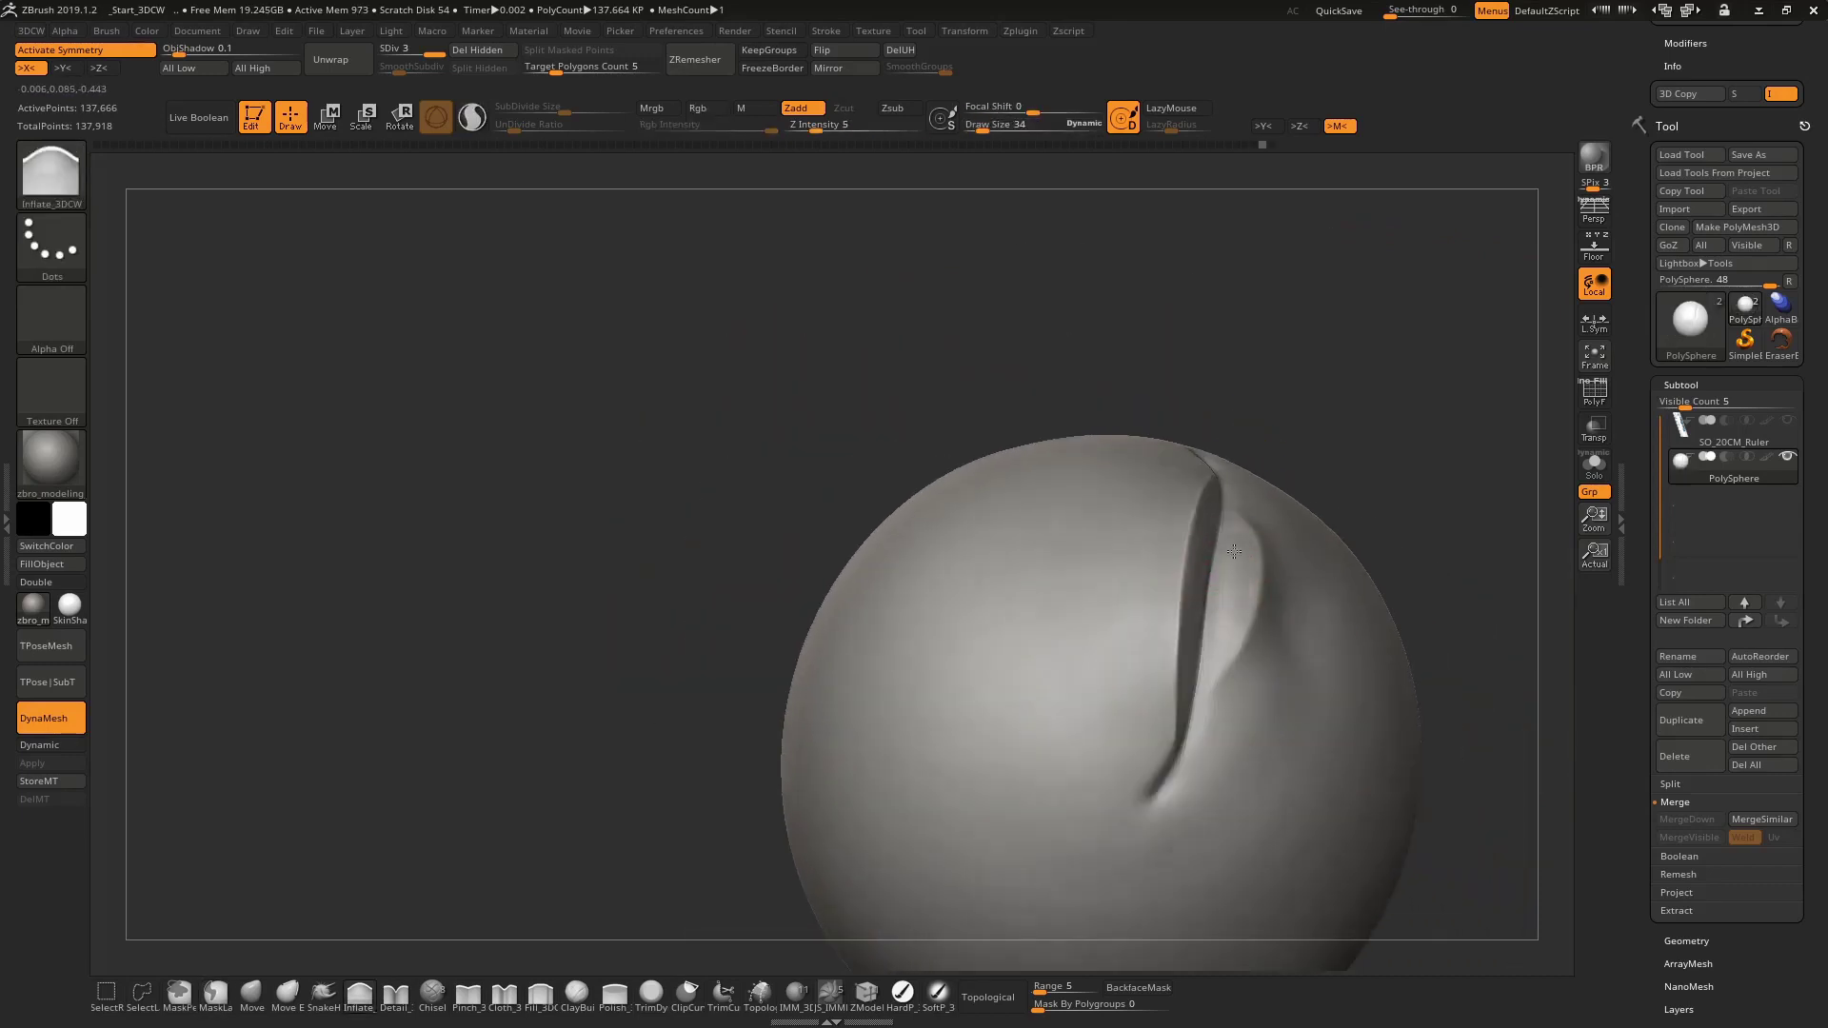
right_drag(1216, 639, 1238, 577)
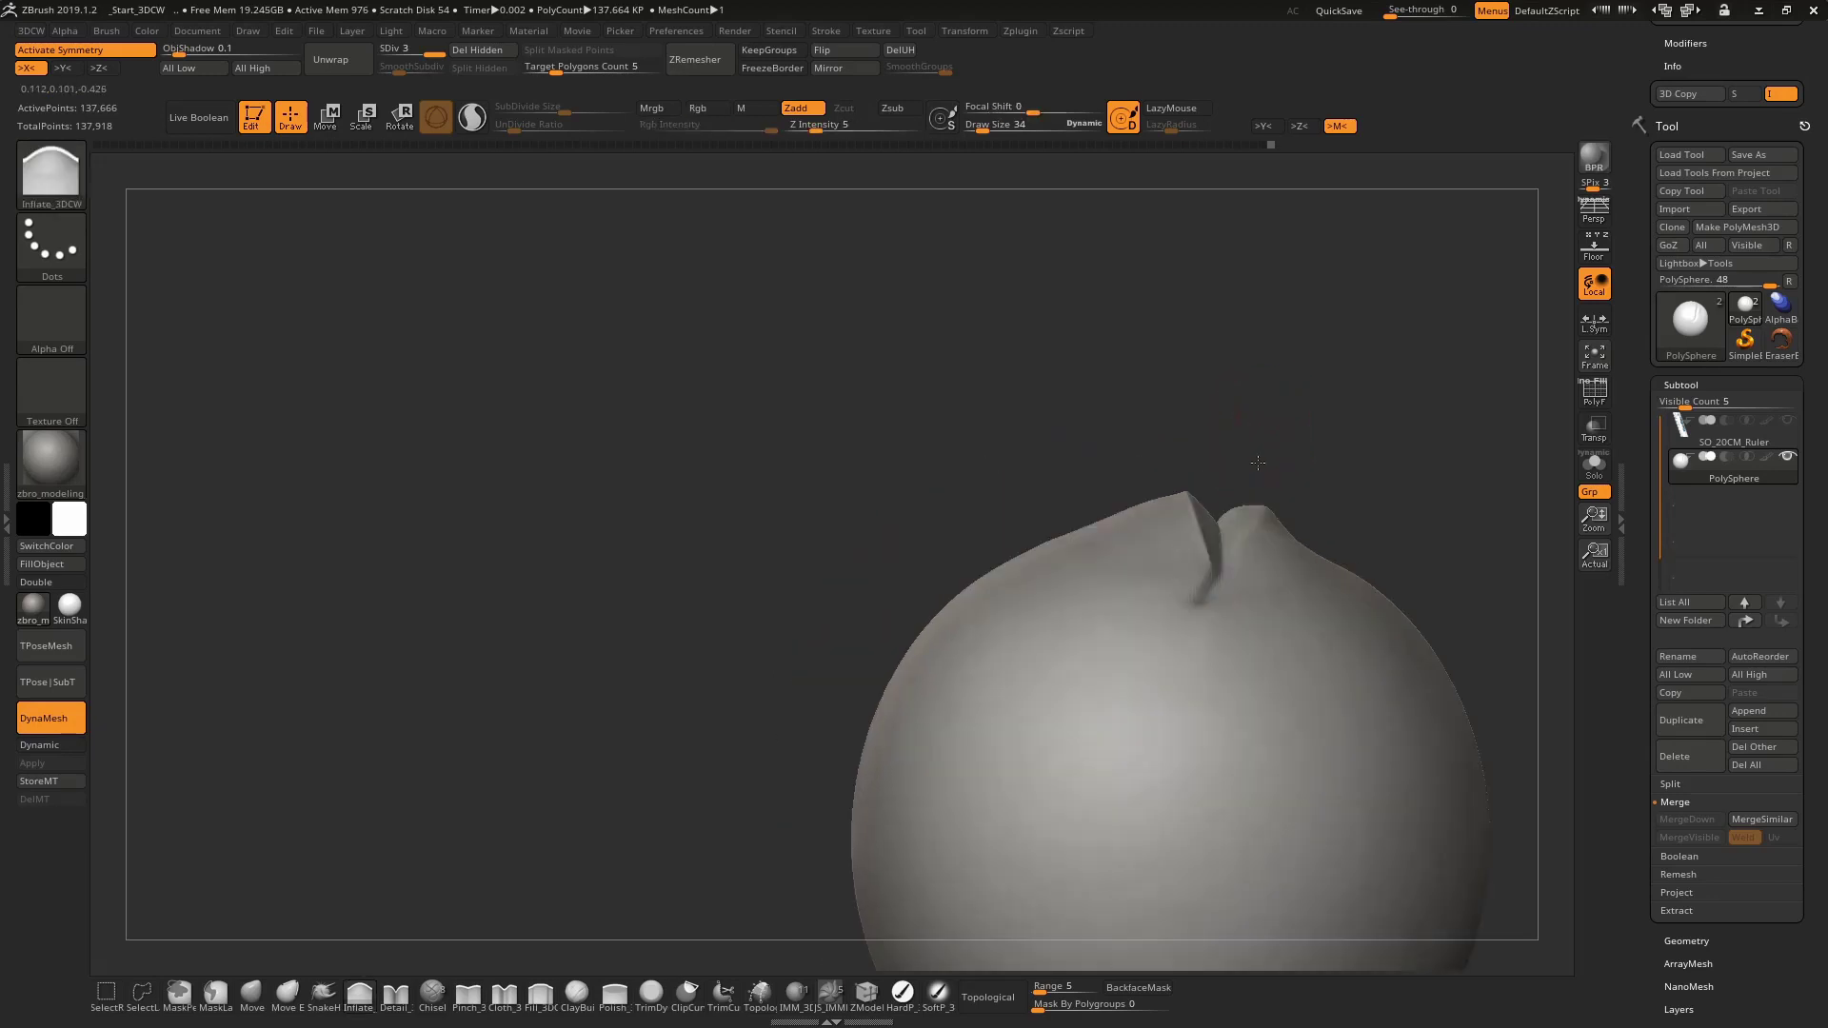
mouse_move(1231, 674)
right_down()
mouse_move(1220, 441)
mouse_move(1204, 612)
right_up()
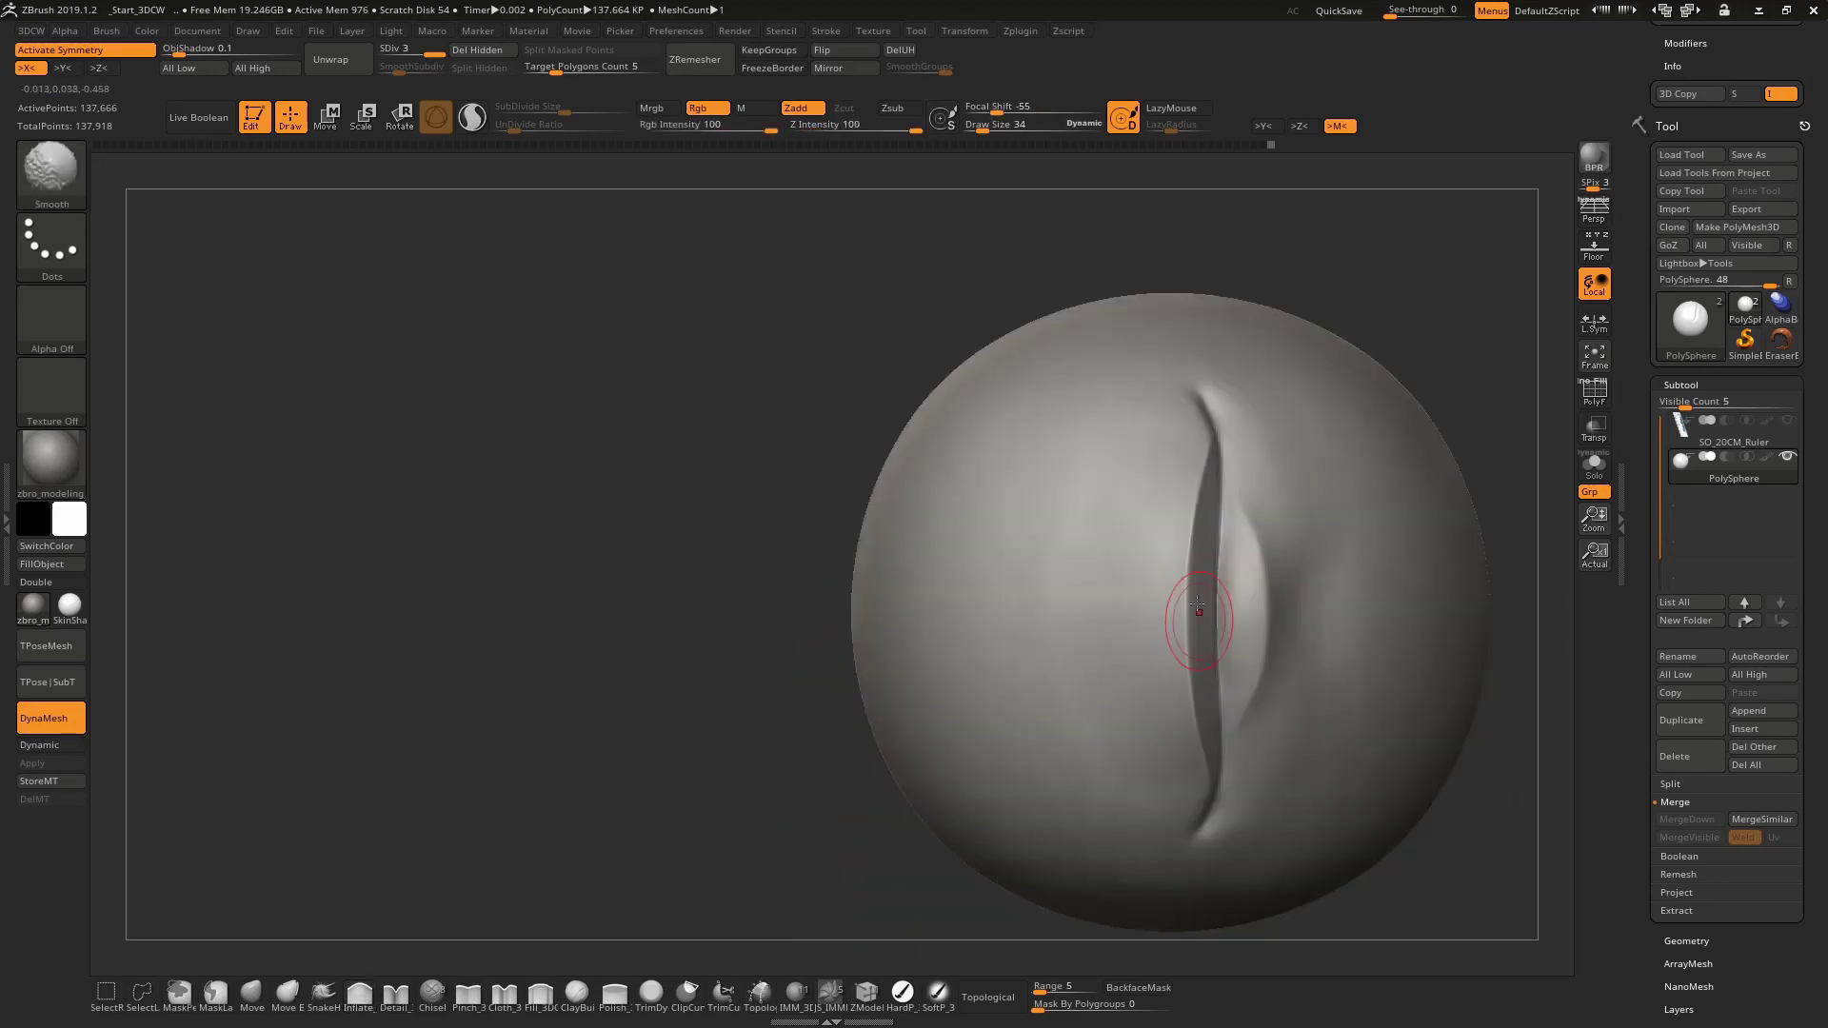
key(ctrl)
Lasso a star-shaped mask over the slit and set the brush size to 18
ctrl+drag(1210, 663, 1194, 455)
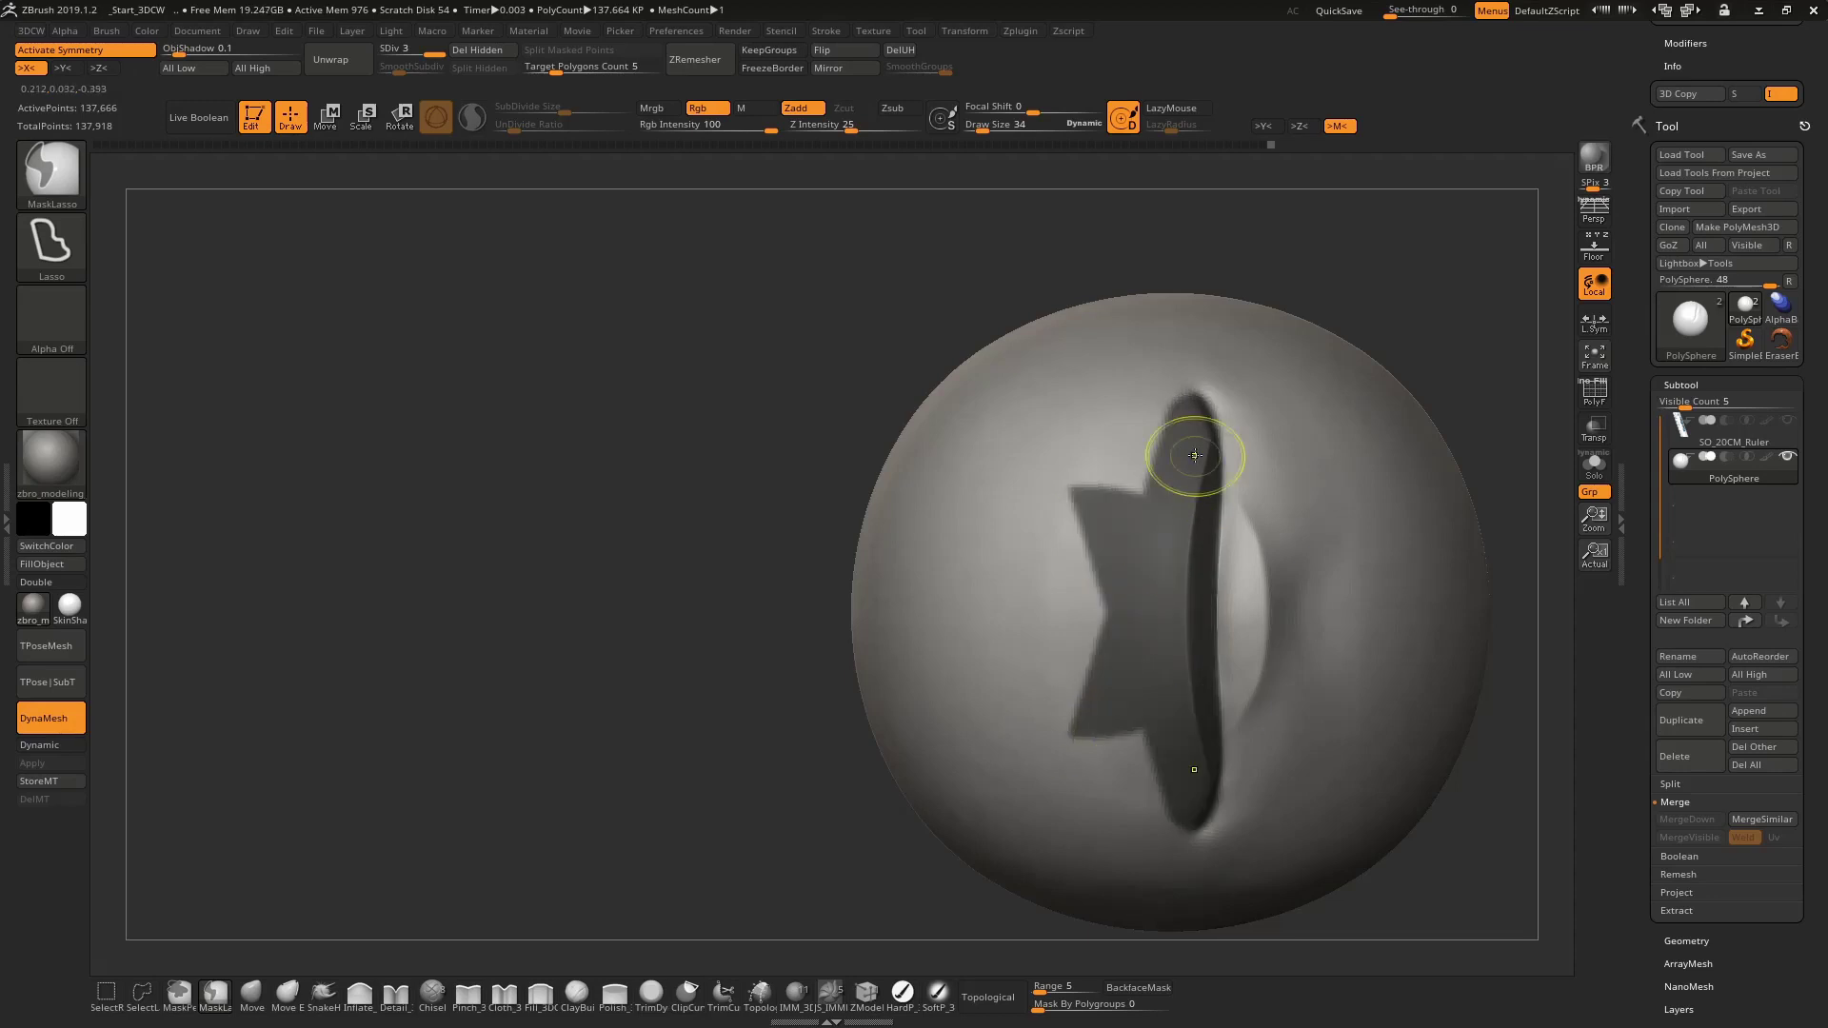
mouse_move(1162, 726)
right_down()
mouse_move(1221, 557)
mouse_move(1140, 625)
right_up()
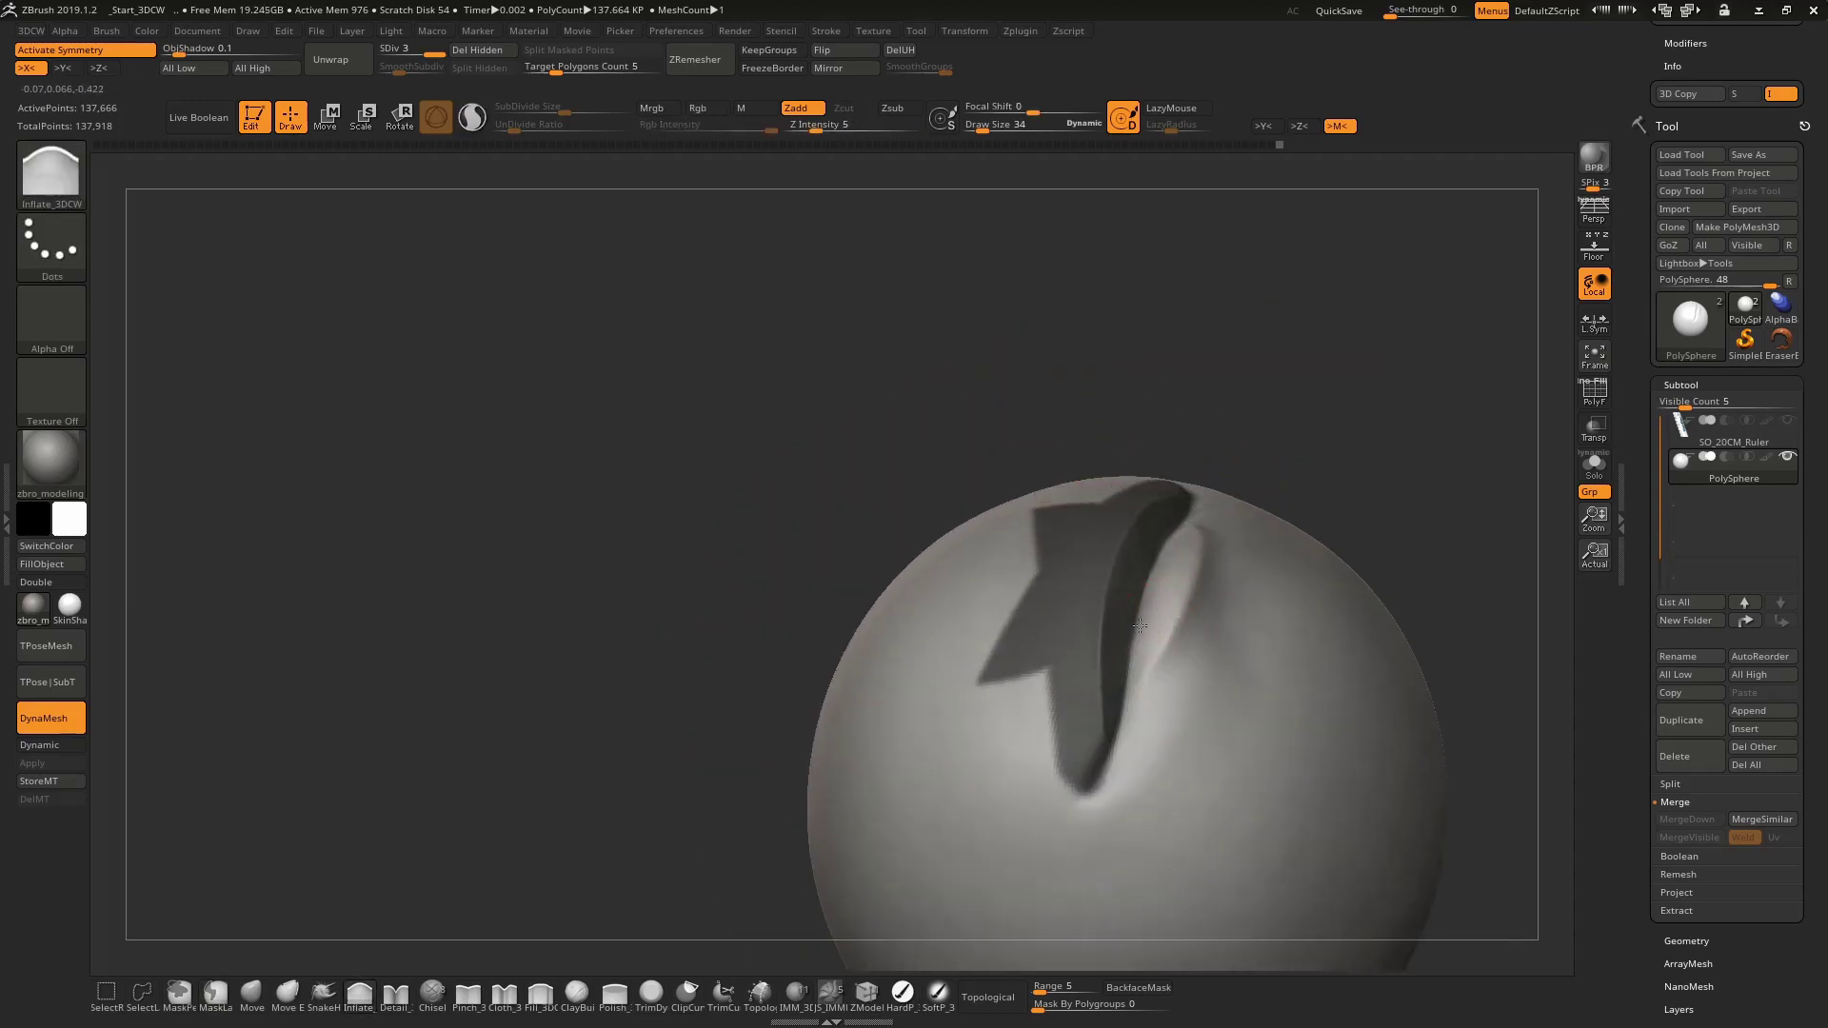
mouse_move(1153, 550)
ctrl+right_down()
mouse_move(1155, 502)
mouse_move(1179, 608)
mouse_move(1175, 498)
mouse_move(1259, 609)
mouse_move(1228, 495)
mouse_move(1190, 533)
ctrl+right_up()
key(space)
drag(1247, 533, 1219, 533)
key(2)
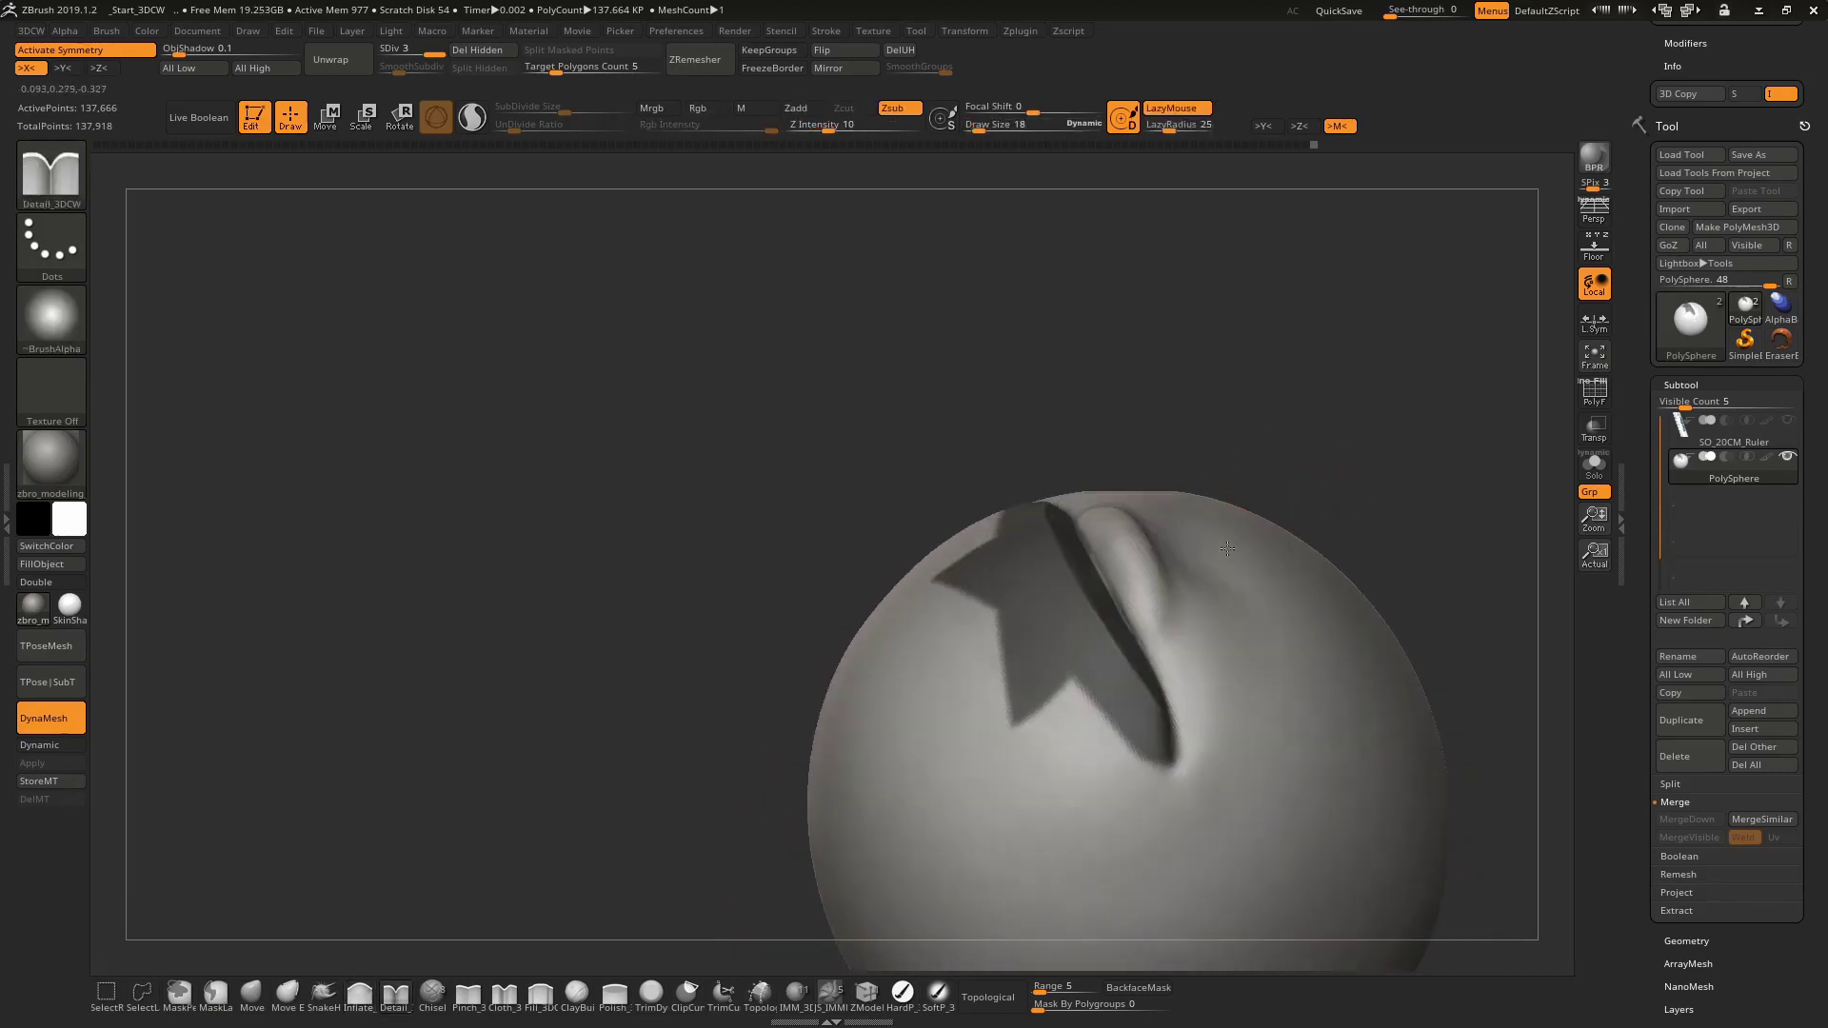
mouse_move(1241, 466)
right_down()
mouse_move(1121, 568)
mouse_move(1137, 550)
mouse_move(1139, 652)
mouse_move(1090, 651)
mouse_move(1142, 543)
mouse_move(1236, 701)
mouse_move(1304, 469)
mouse_move(1142, 359)
right_up()
key(3)
Smooth away the wavy carved line beside the lip
key(shift)
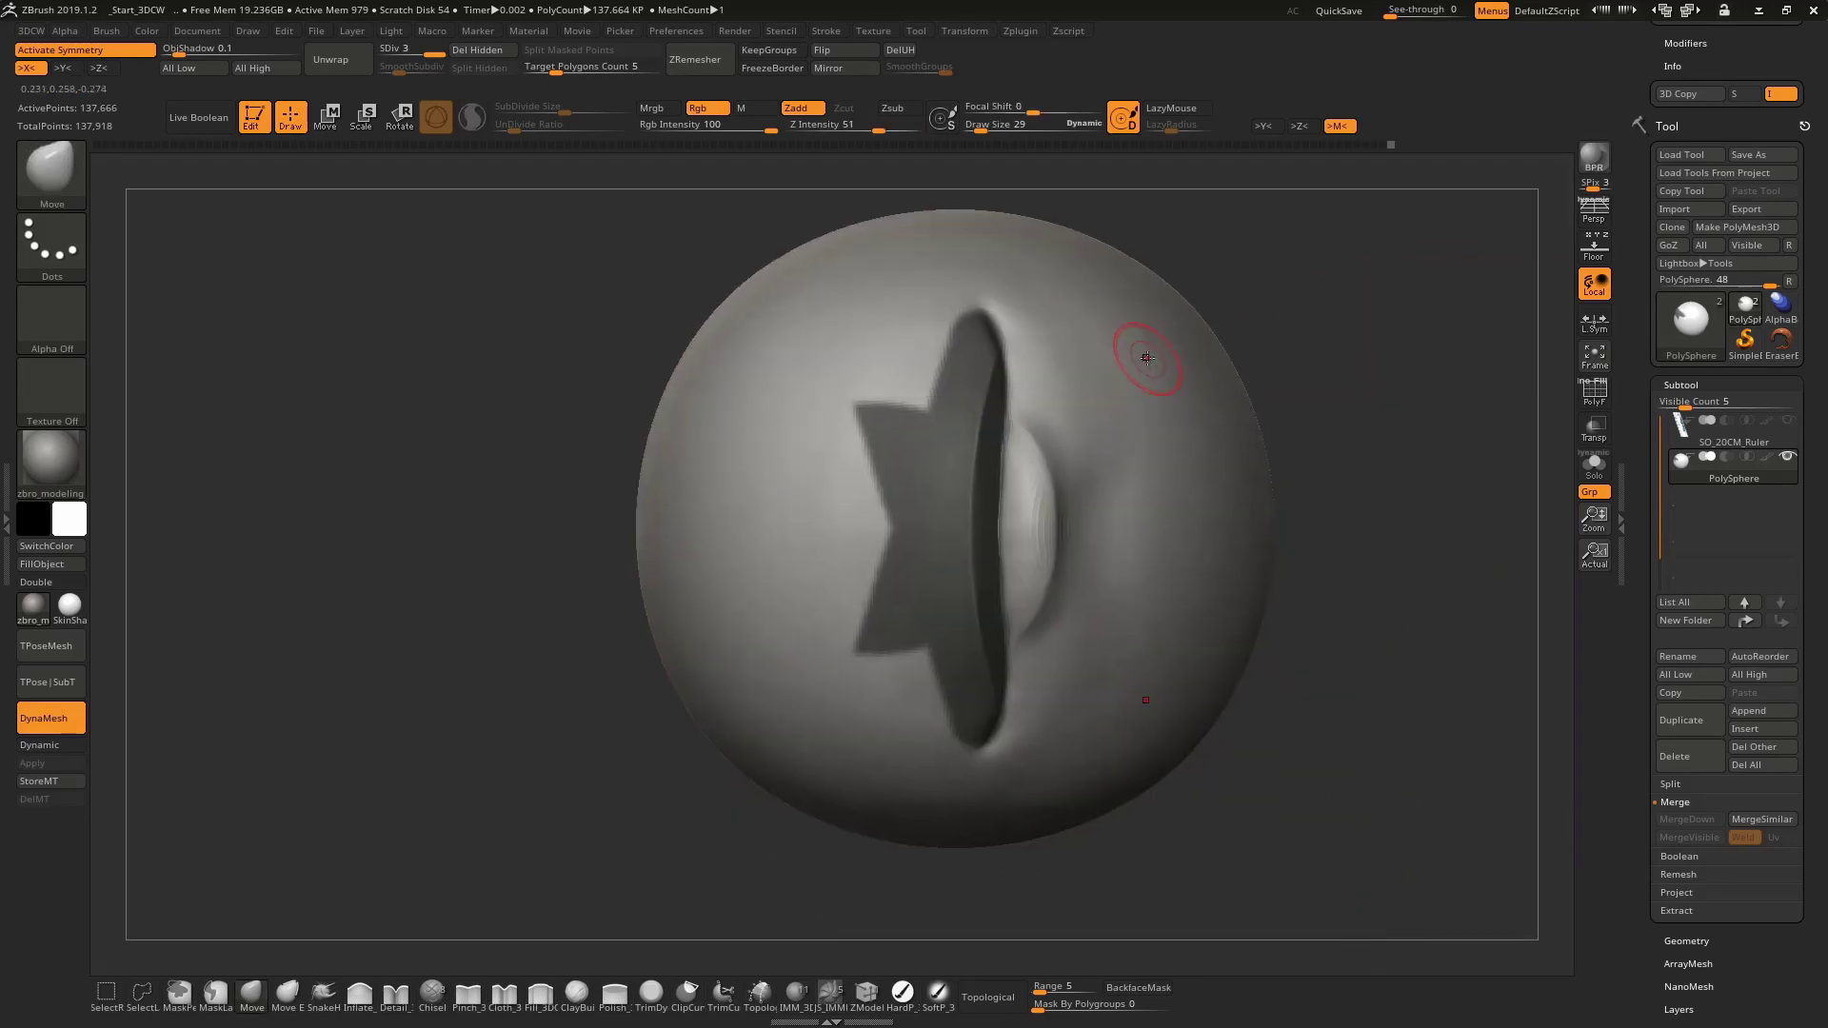
key(b)
key(d)
key(s)
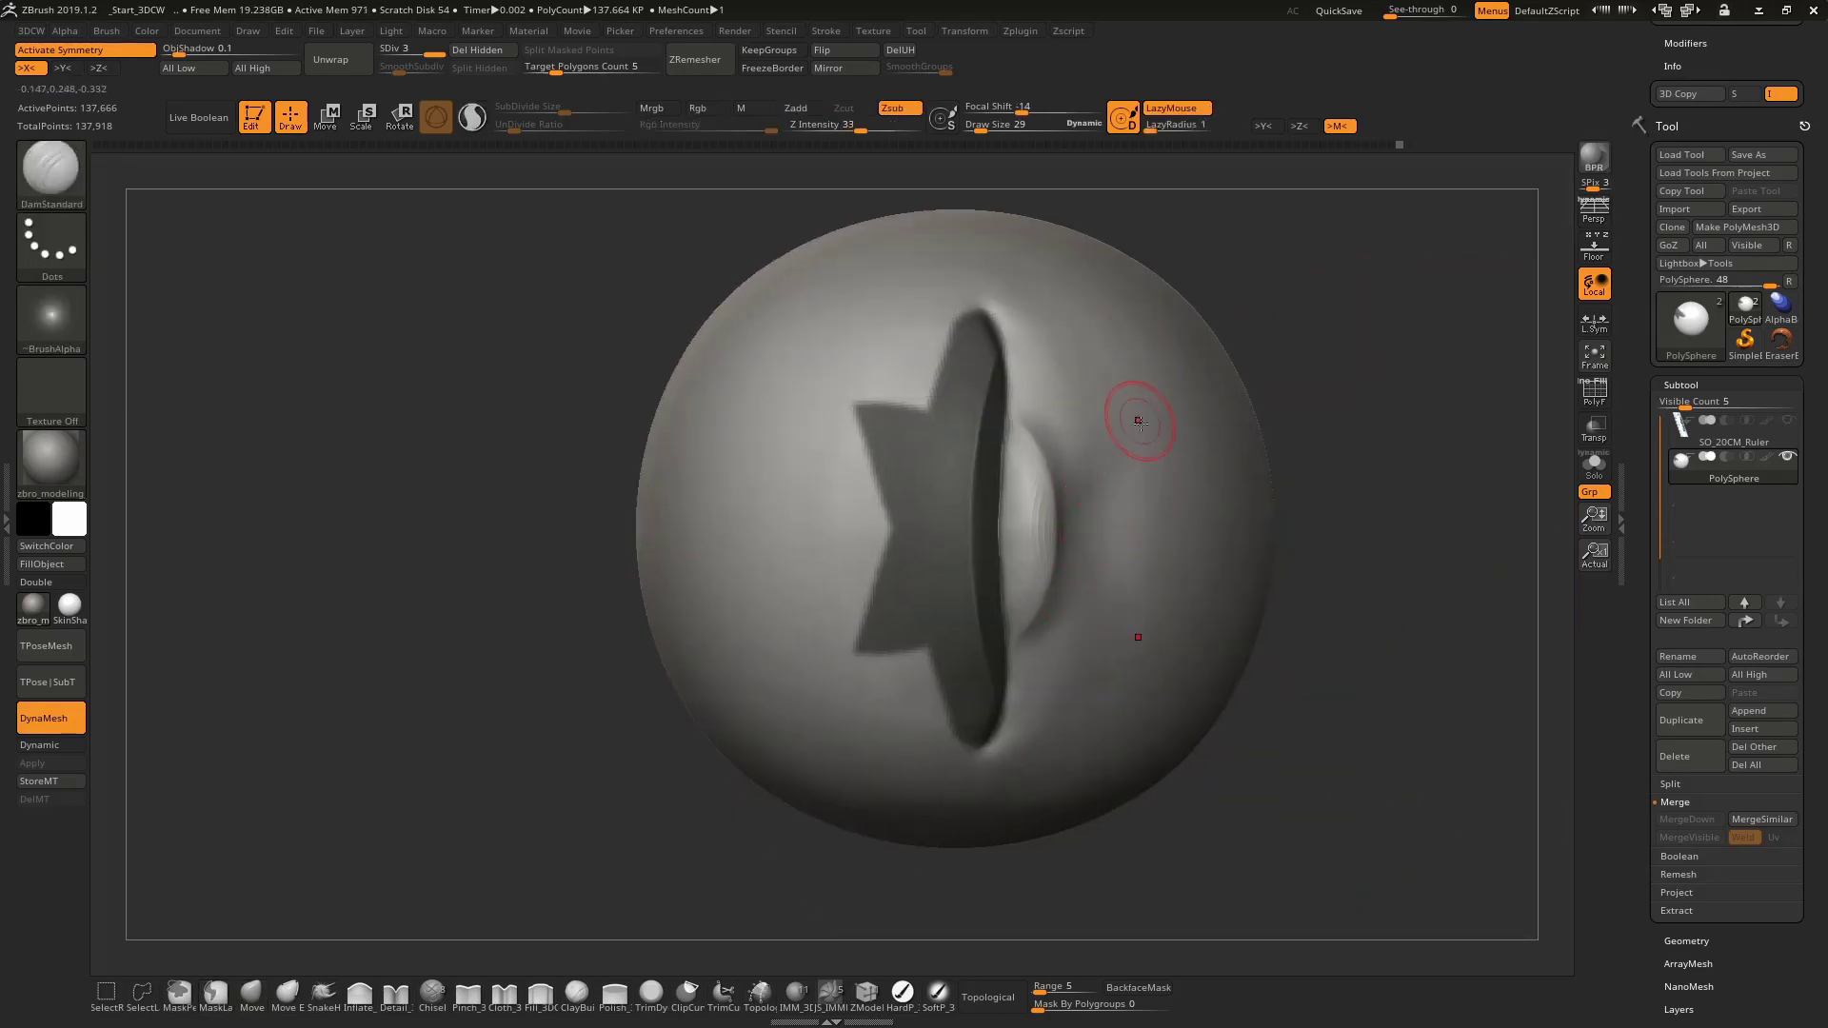
shift+drag(1139, 395, 1095, 496)
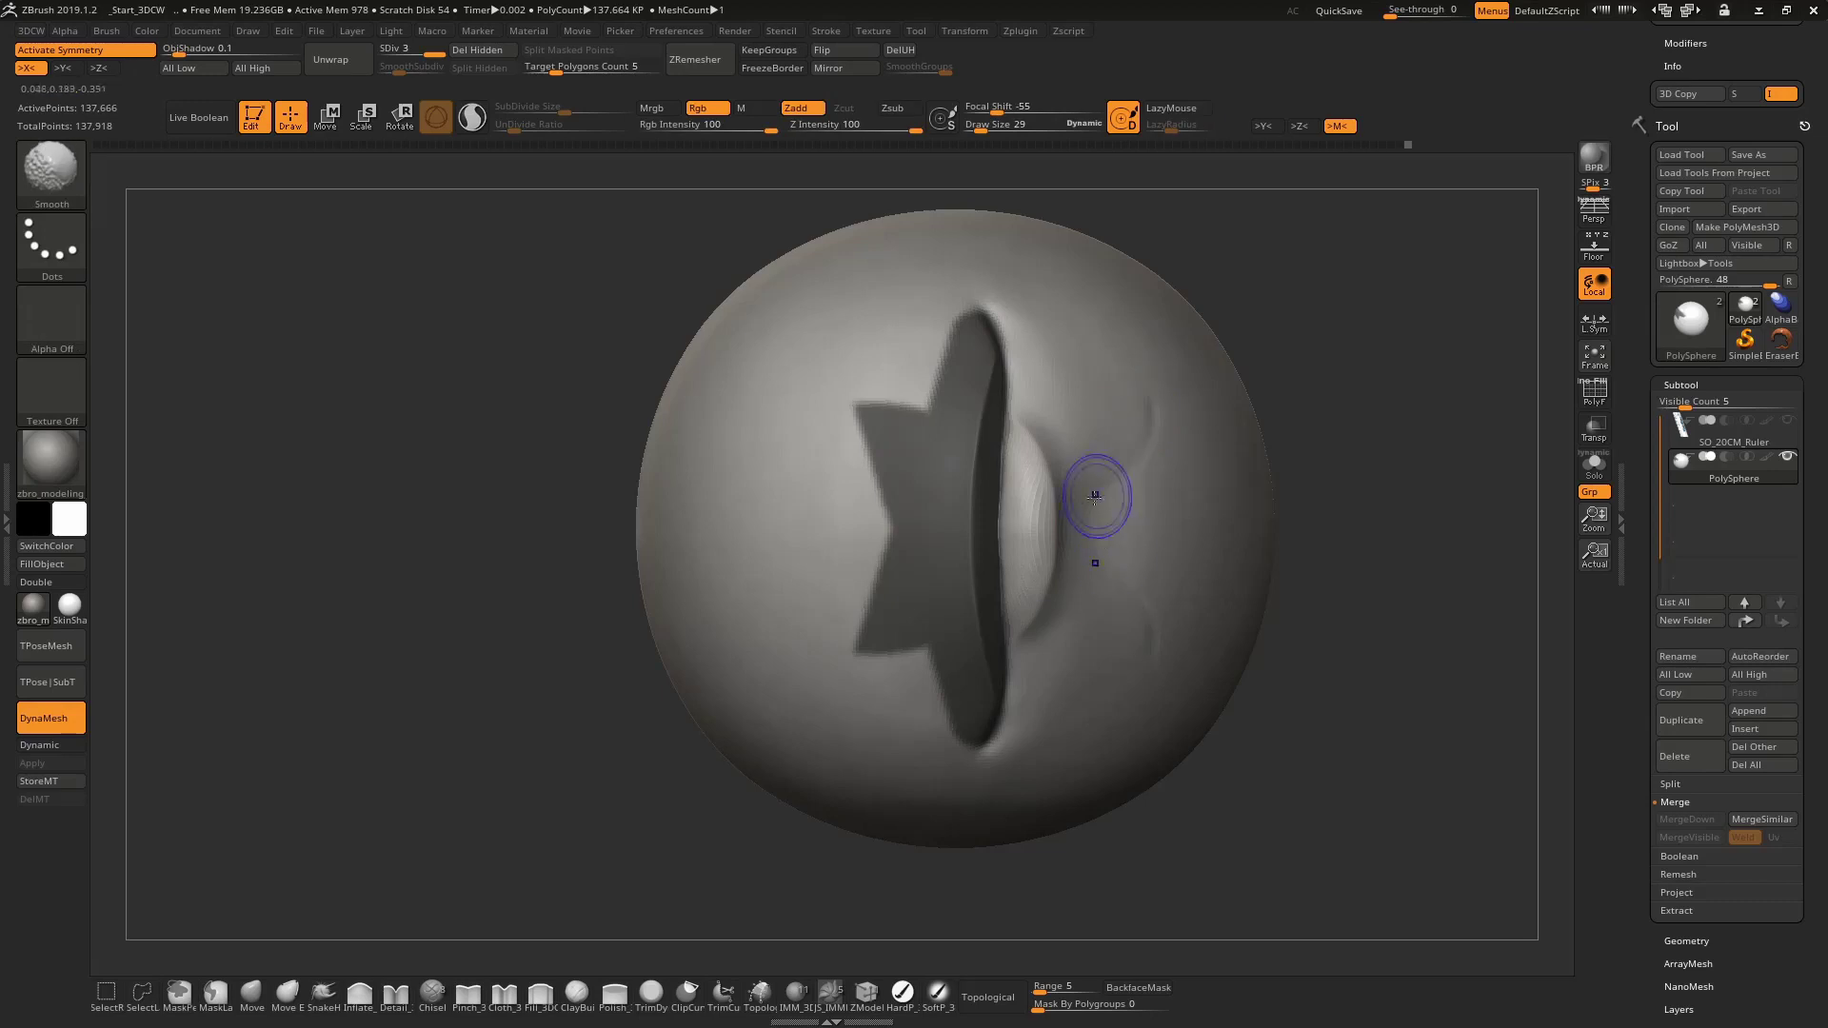
right_drag(1138, 638, 1232, 441)
Pull out a bump on the sphere's right shoulder with the Move brush
right_click(1237, 447)
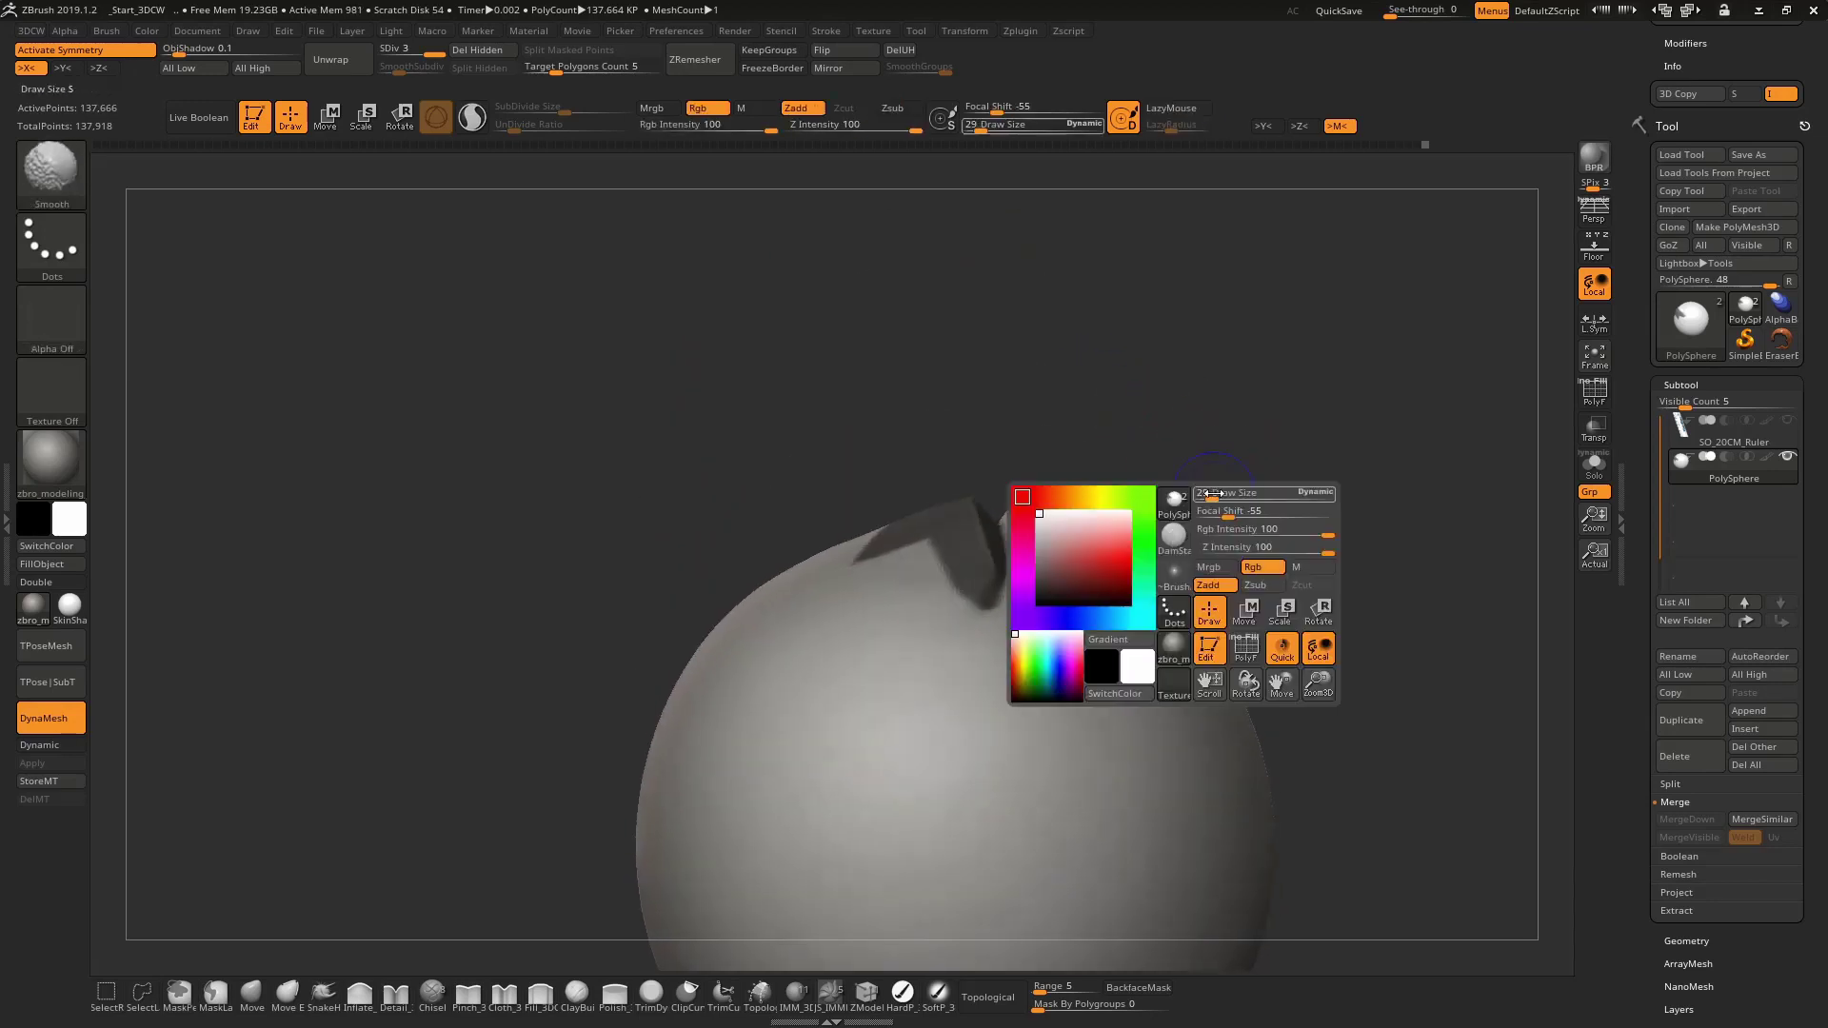
right_click(1296, 412)
key(b)
key(m)
key(v)
mouse_move(1191, 596)
mouse_down()
mouse_move(1195, 538)
mouse_move(1246, 646)
mouse_up()
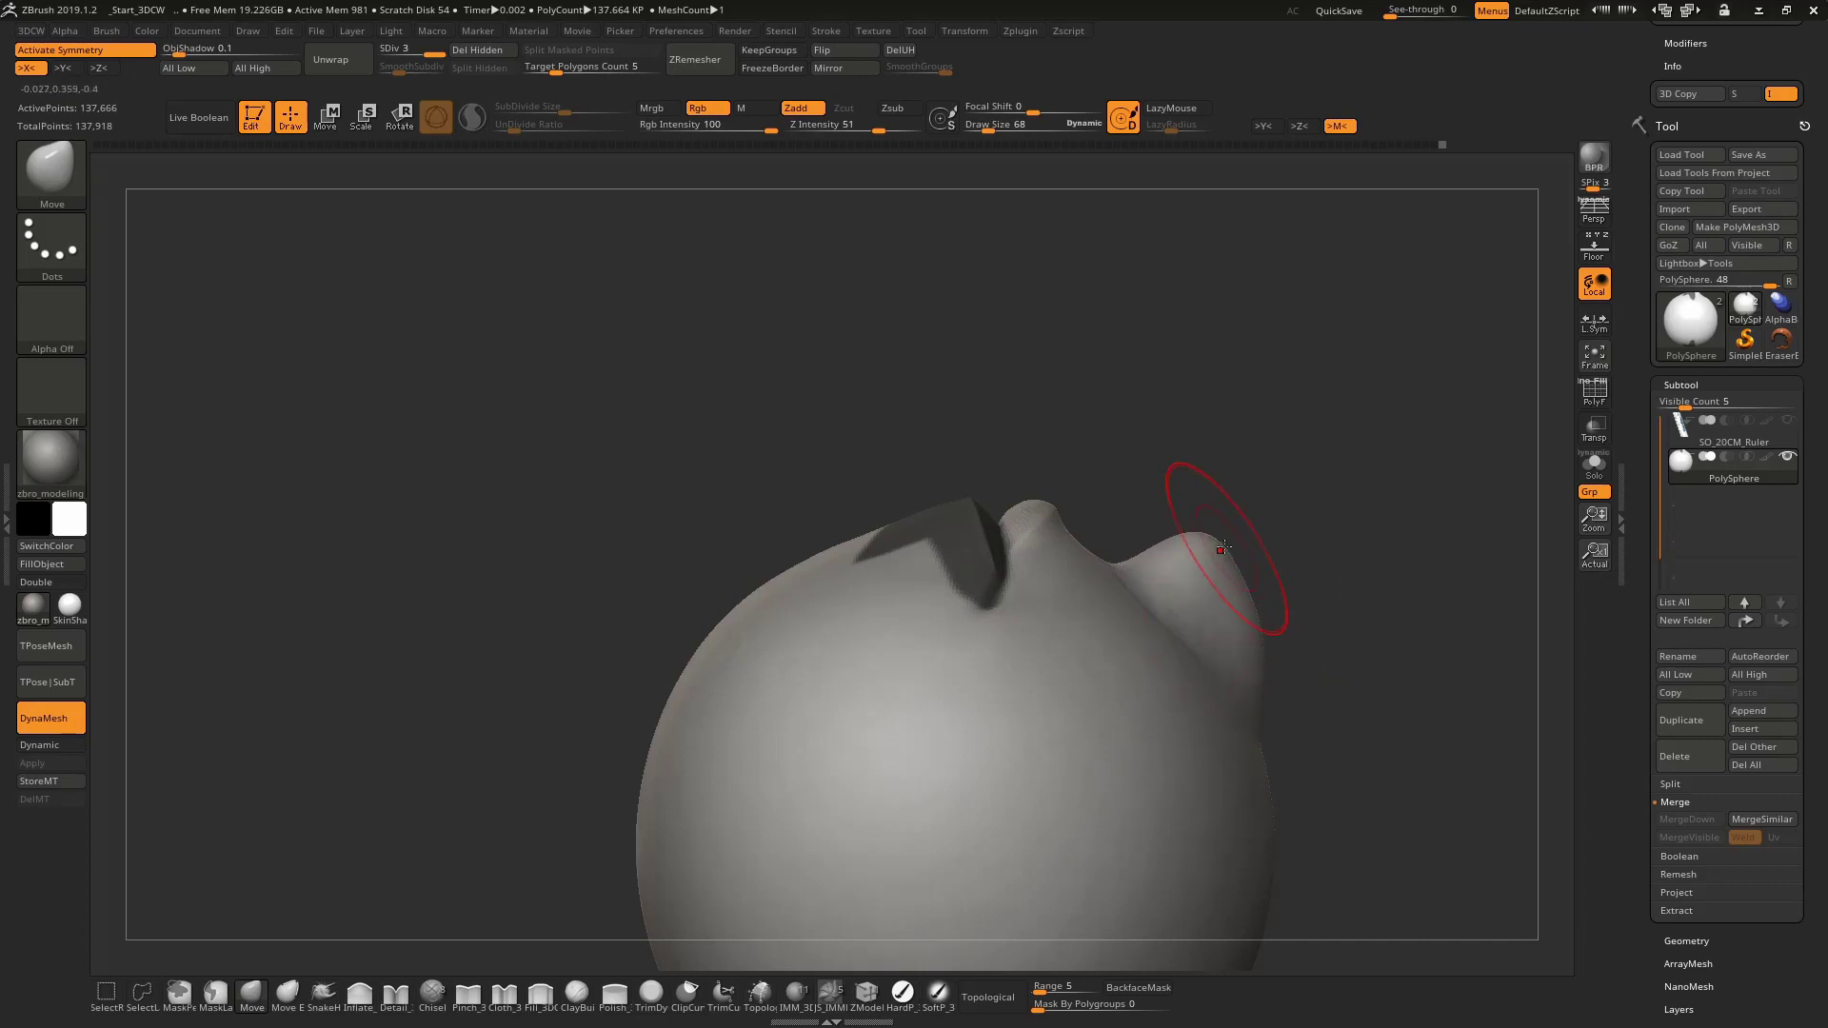
mouse_move(1257, 521)
right_down()
mouse_move(1227, 625)
mouse_move(1238, 592)
right_up()
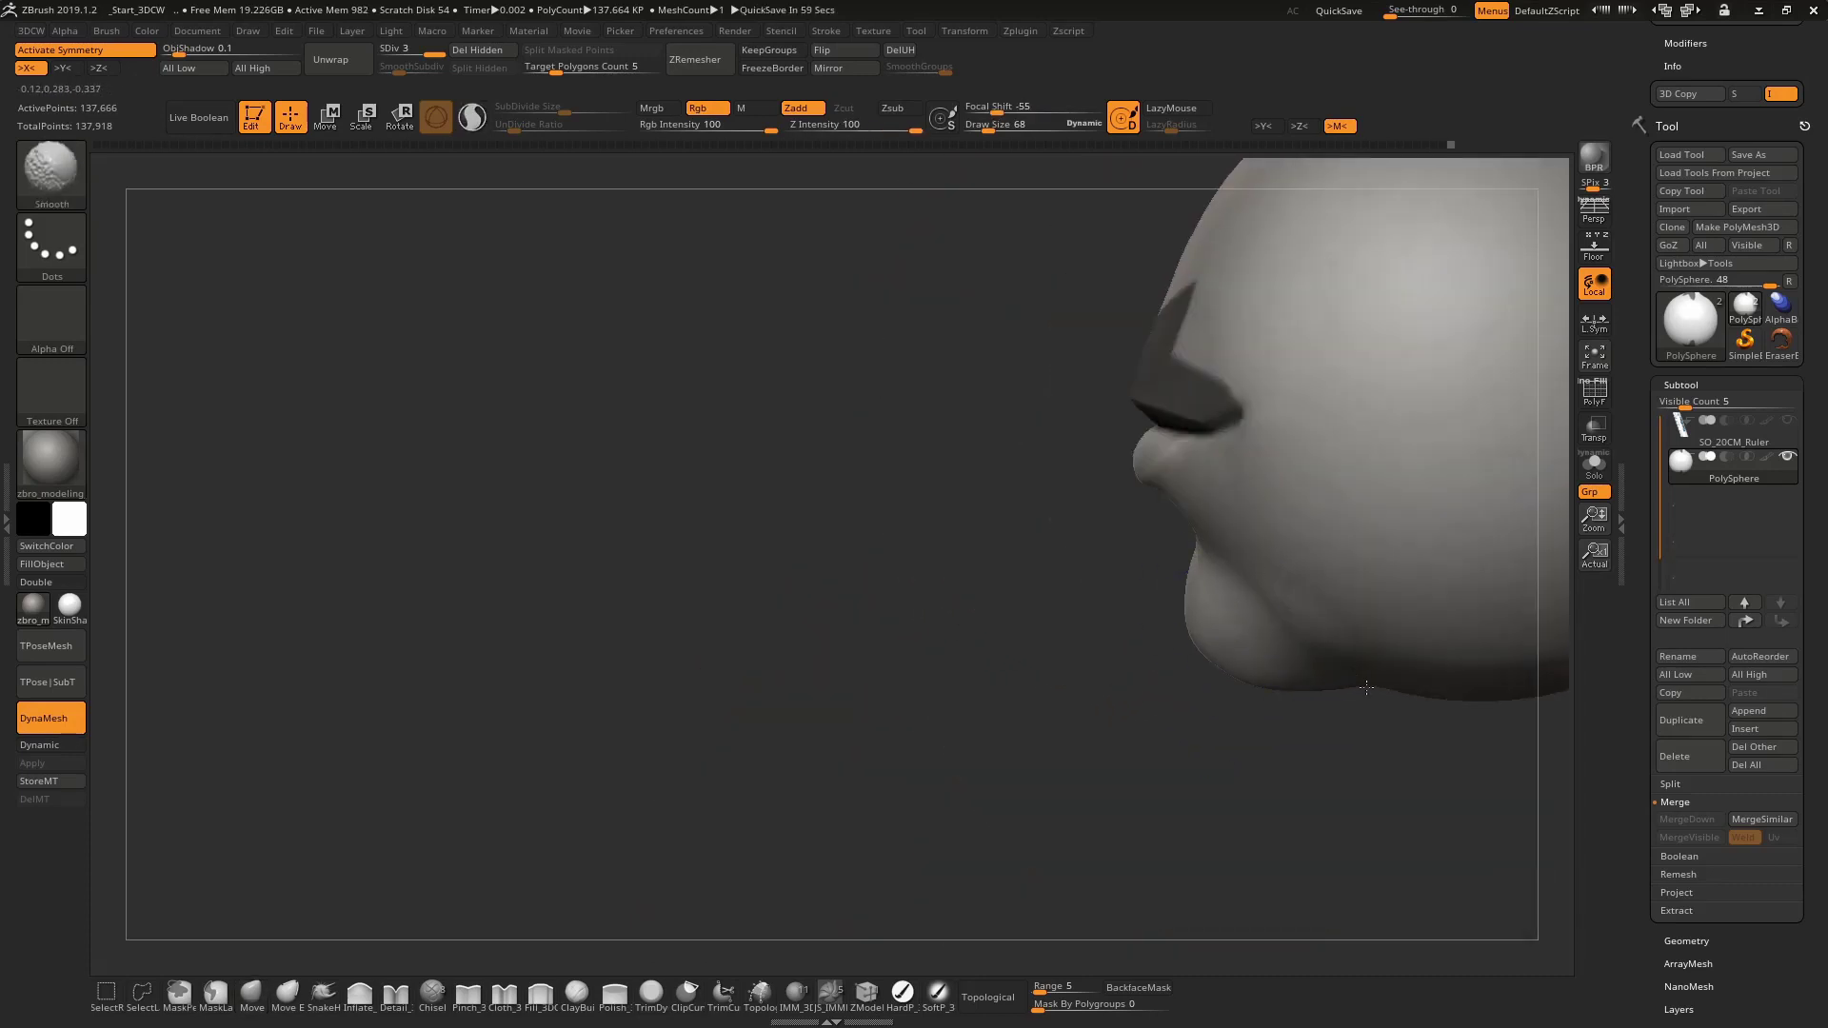
Zoom out to the whole head and start a ClipCurve line across it
alt+right_drag(1366, 687, 1183, 571)
right_click(1199, 571)
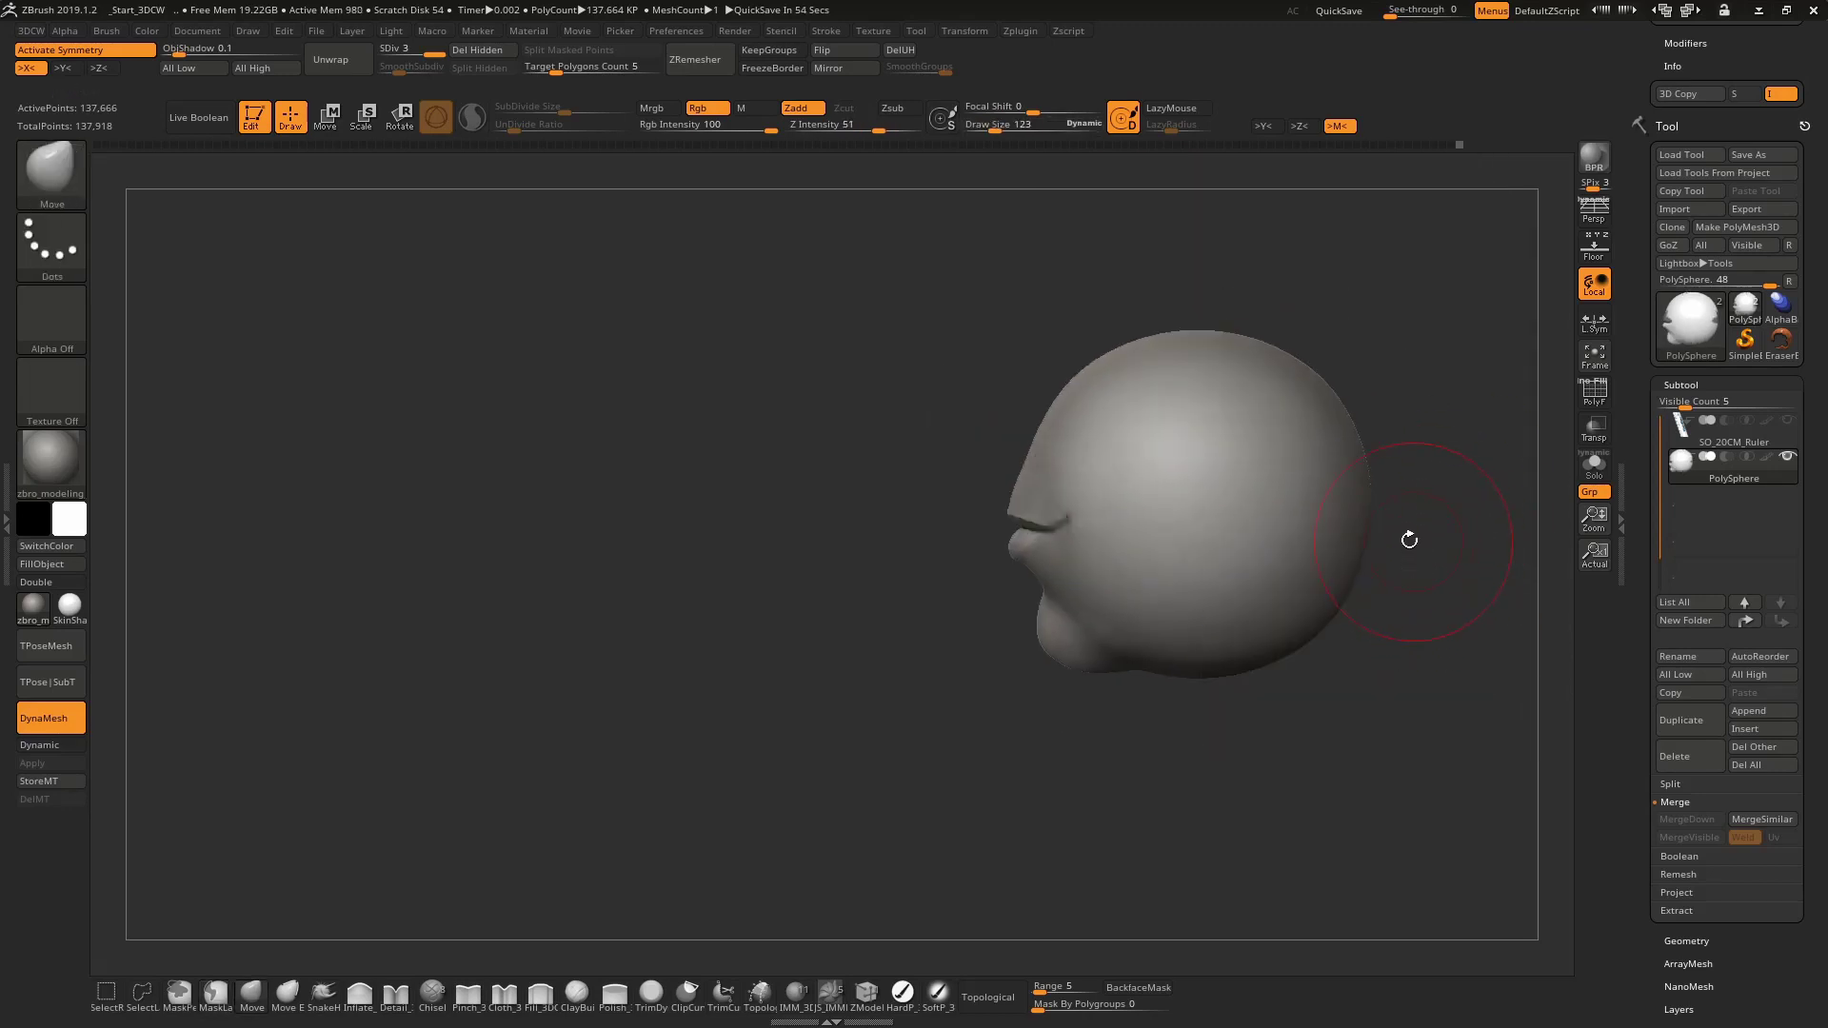
ctrl+shift+drag(1470, 413, 1225, 595)
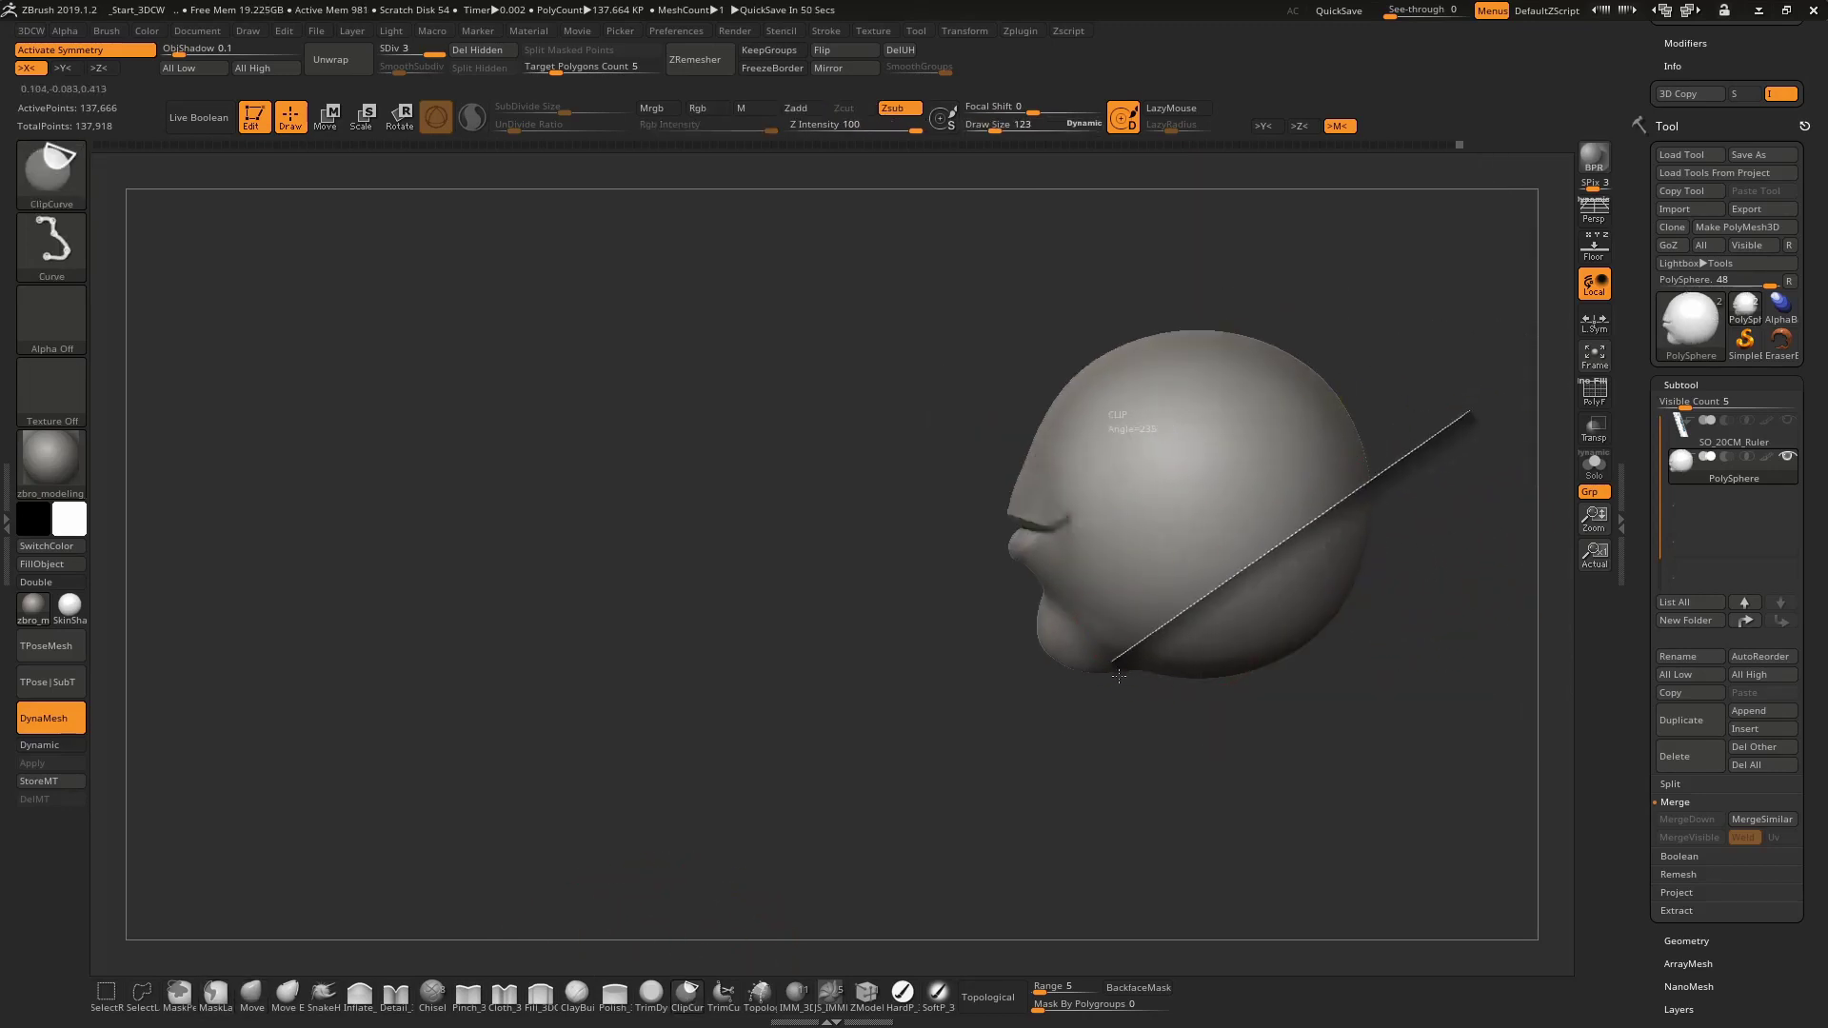
Trim flat planes off the back of the head with TrimDynamic
ctrl+shift+drag(1118, 676, 985, 676)
right_drag(1235, 584, 1342, 419)
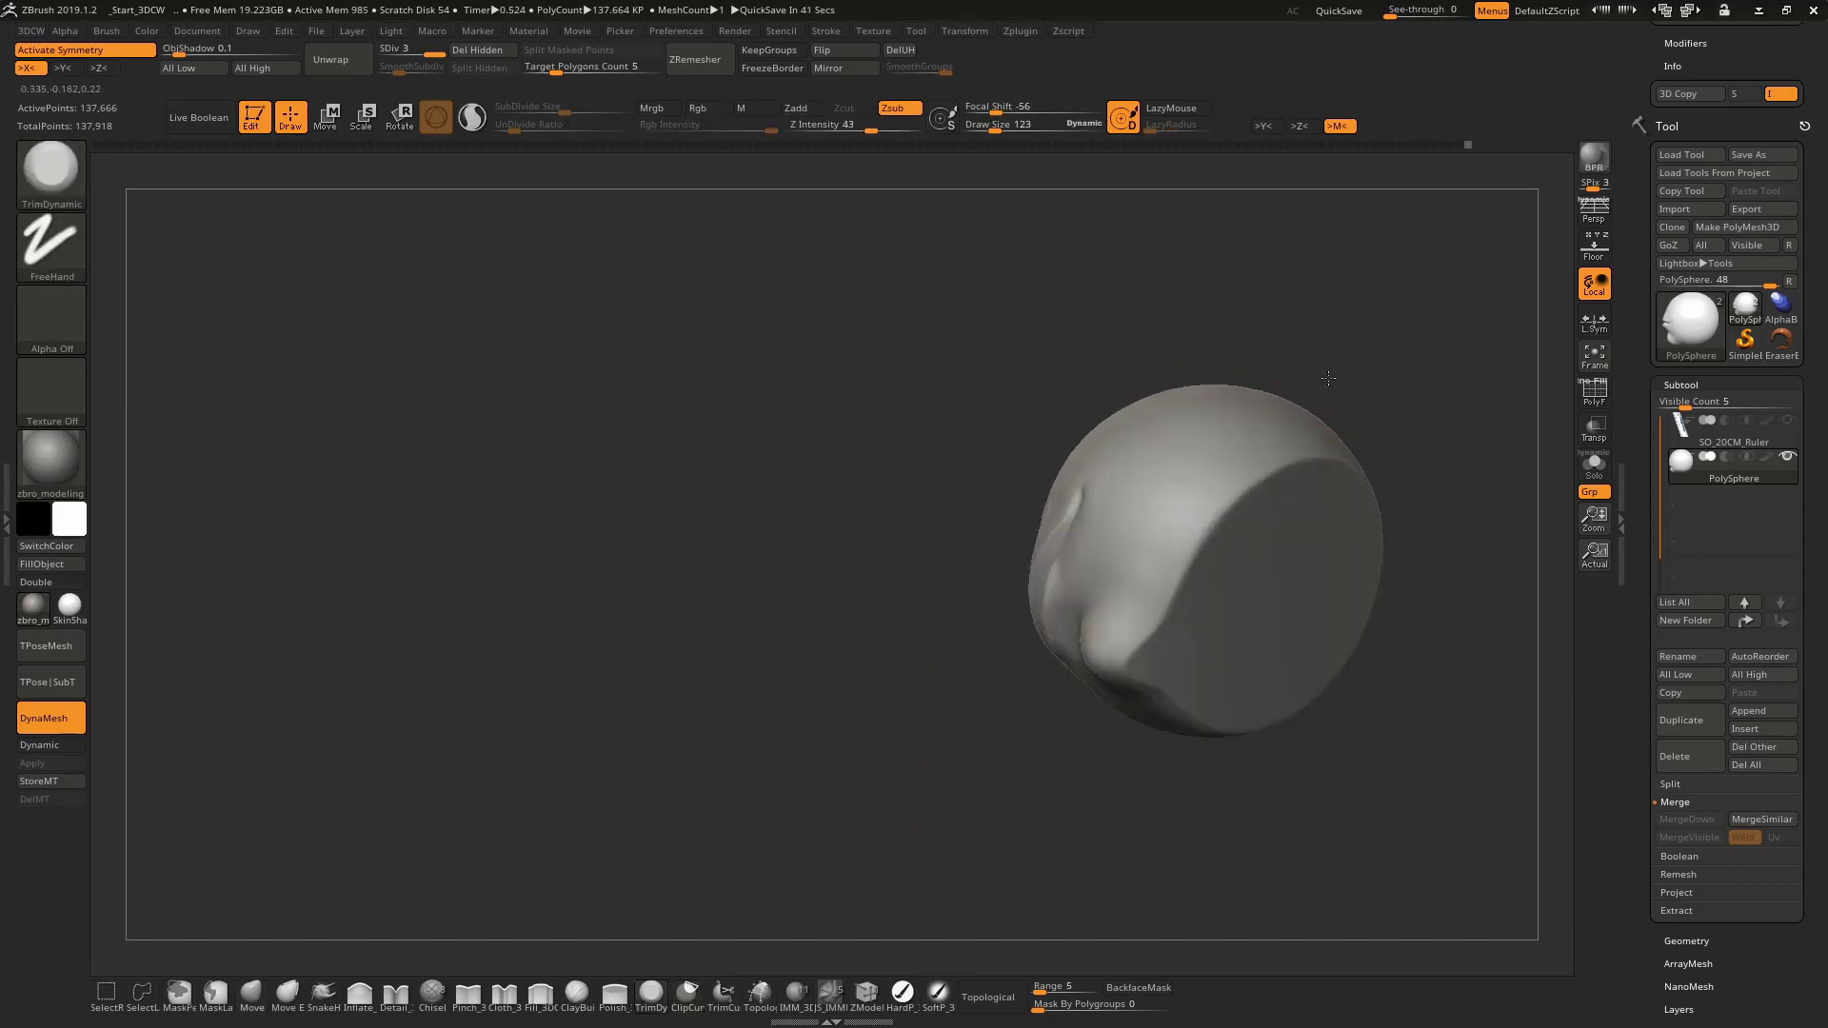
drag(1330, 459, 1378, 460)
alt+right_drag(1378, 459, 1265, 471)
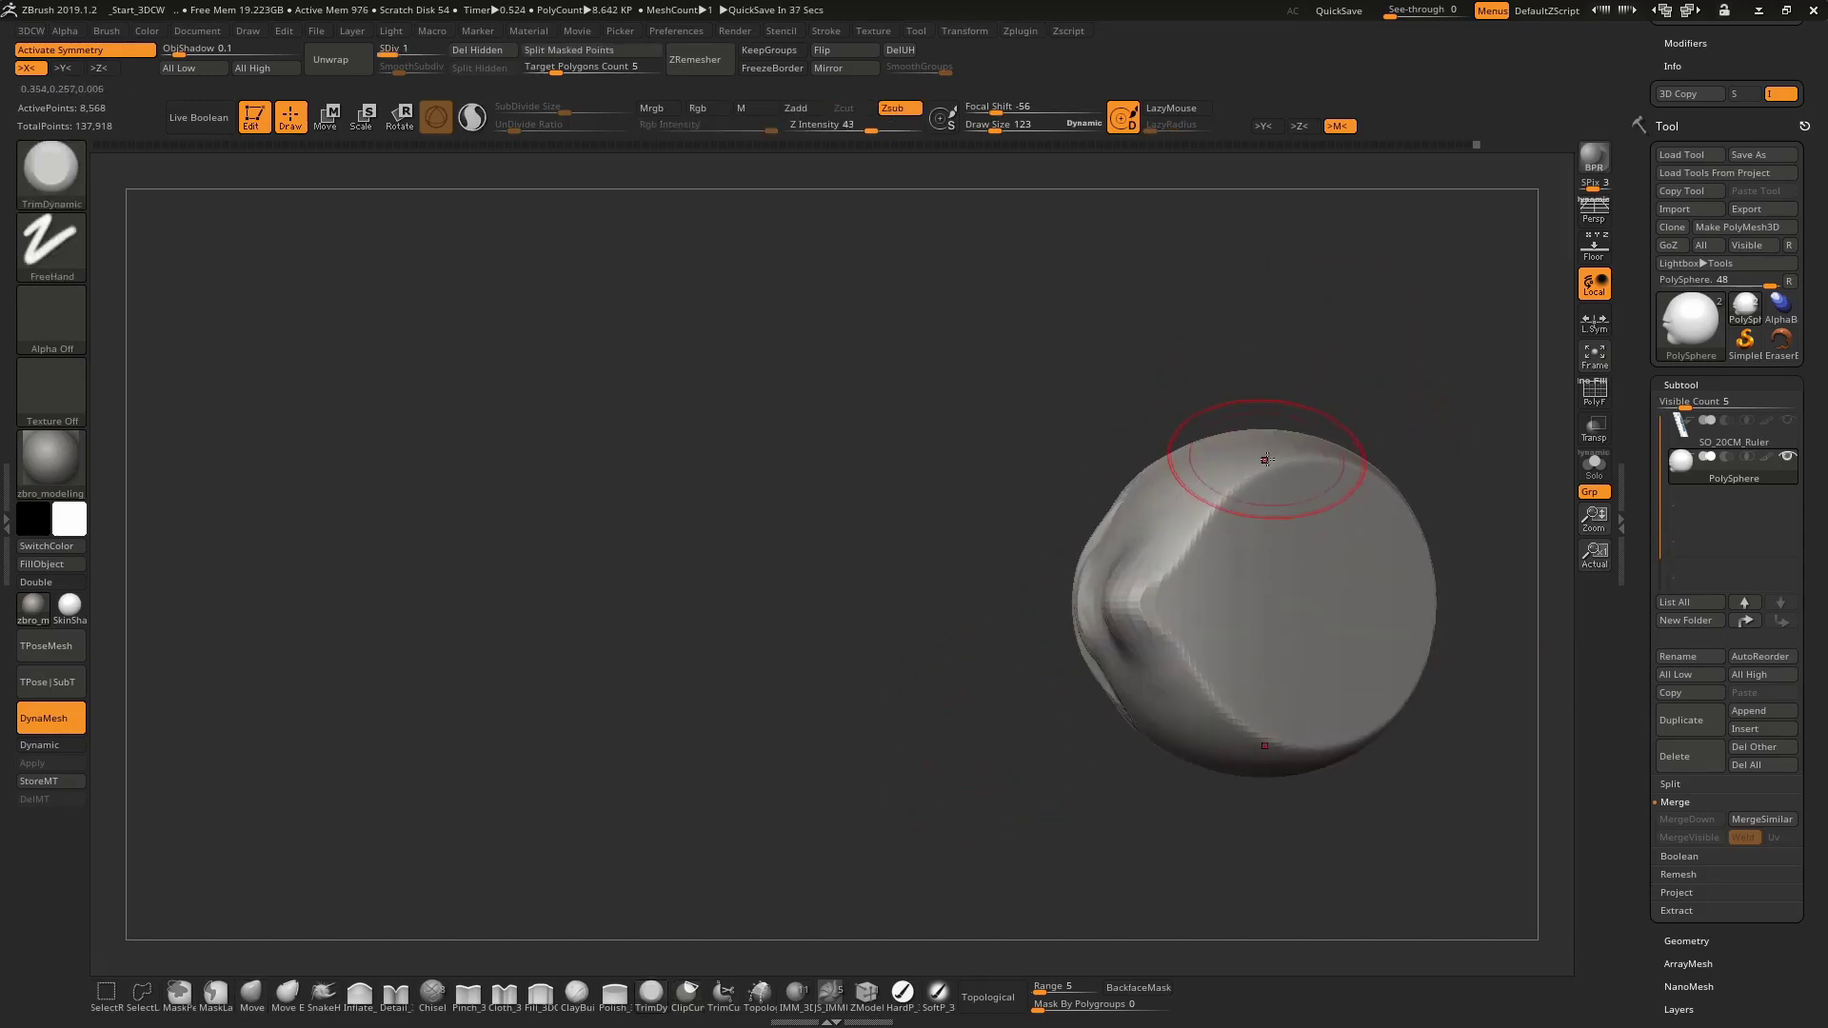
key(b)
key(m)
key(v)
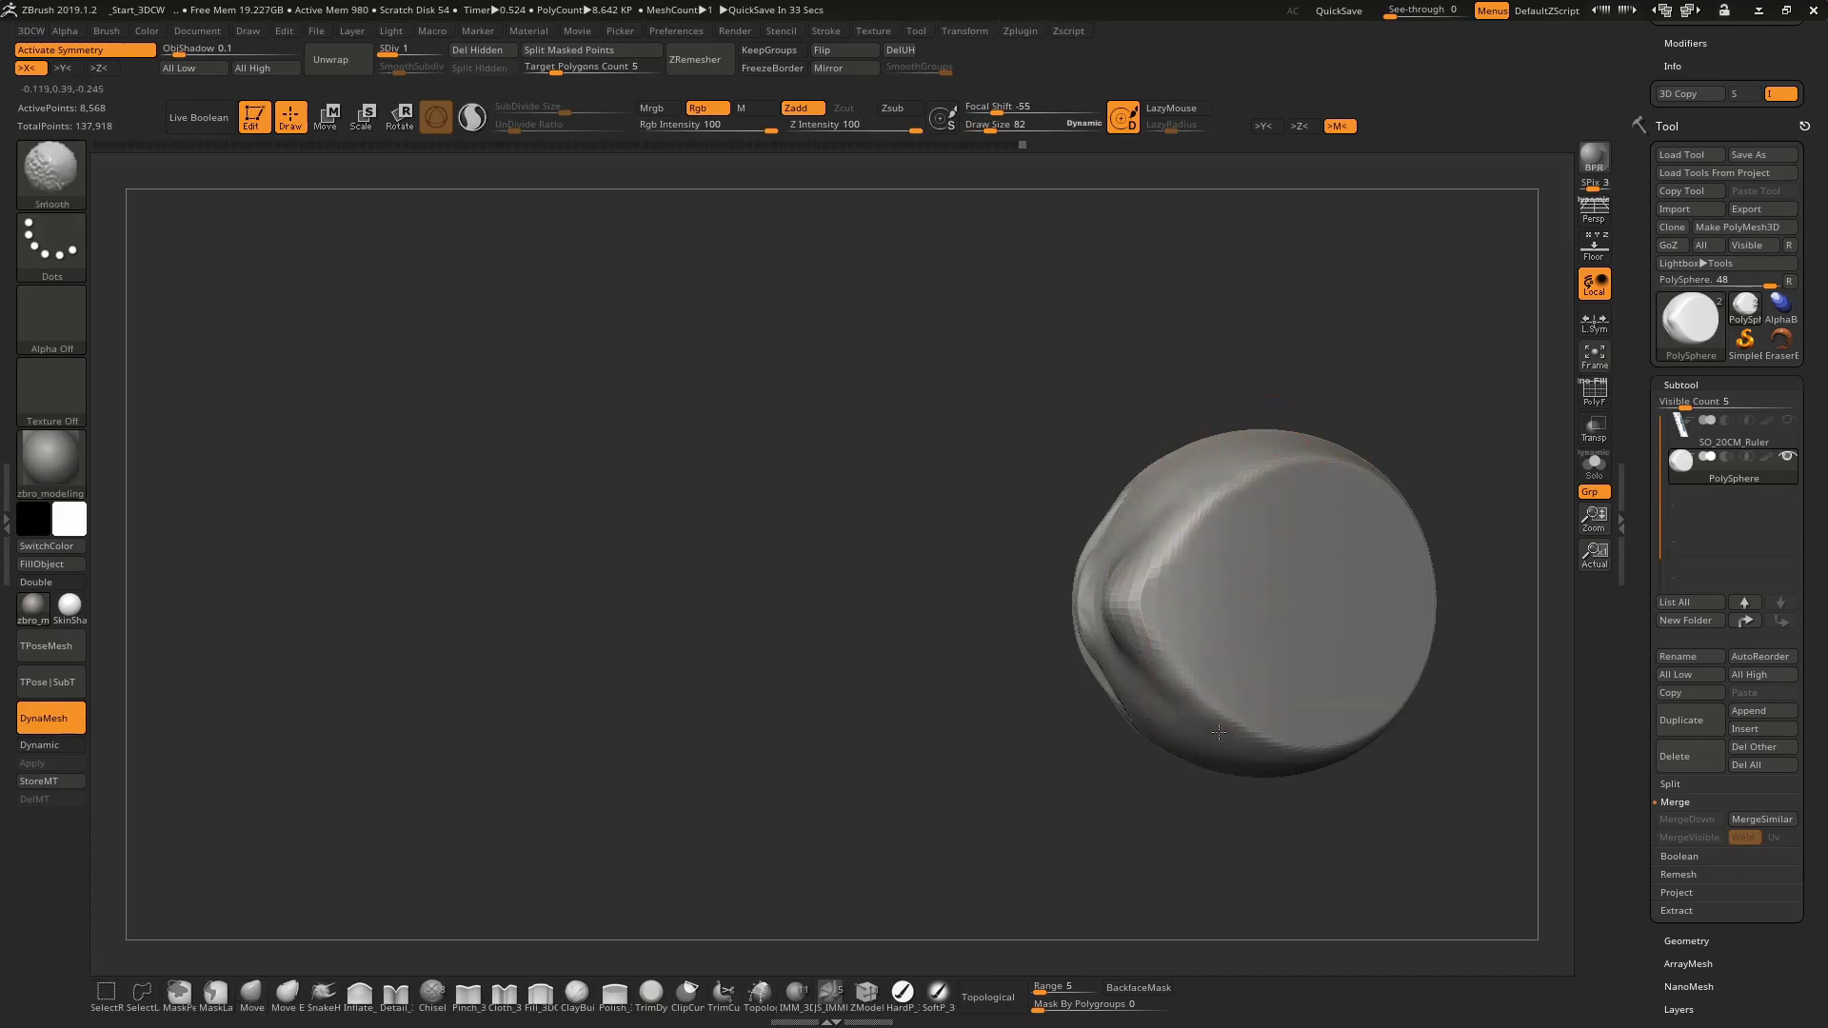
Slice off half the head along a vertical ClipCurve line beside the lips
mouse_move(1254, 541)
right_down()
mouse_move(1383, 437)
mouse_move(1276, 571)
right_up()
key(b)
key(t)
key(d)
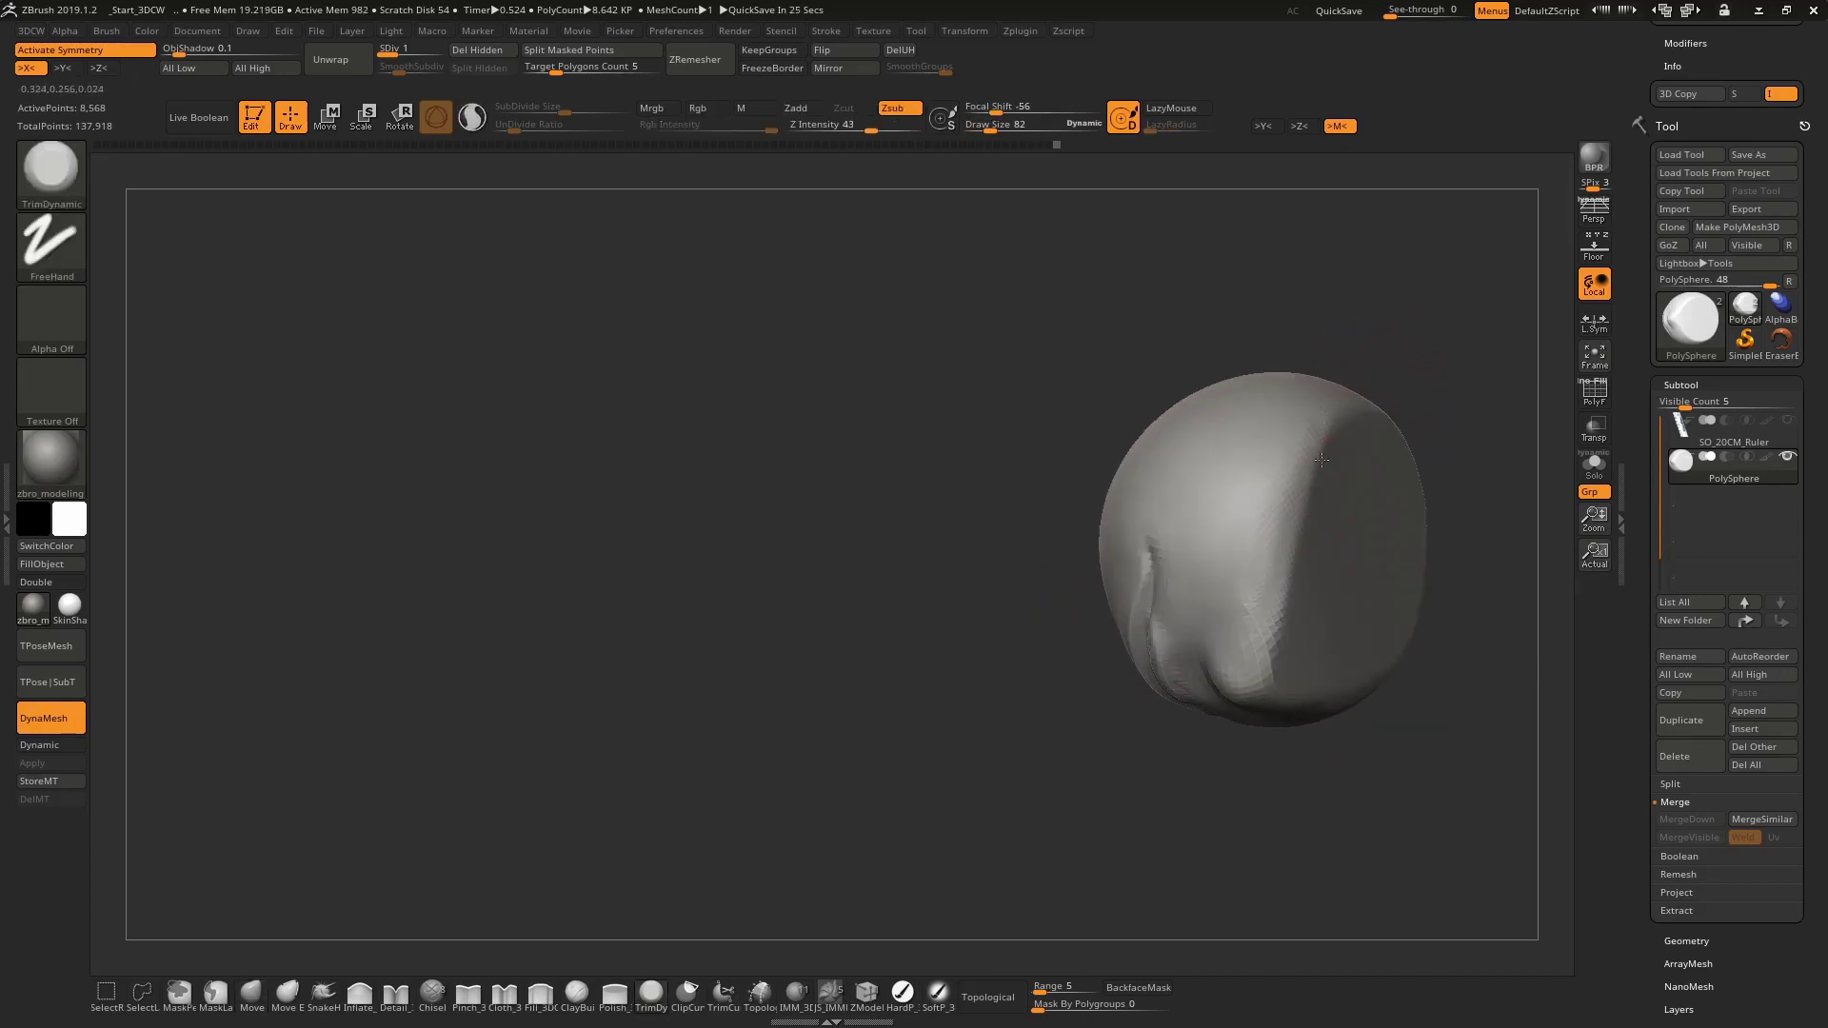
mouse_move(1266, 557)
right_down()
mouse_move(1244, 498)
mouse_move(1323, 566)
mouse_move(1317, 419)
mouse_move(1400, 470)
right_up()
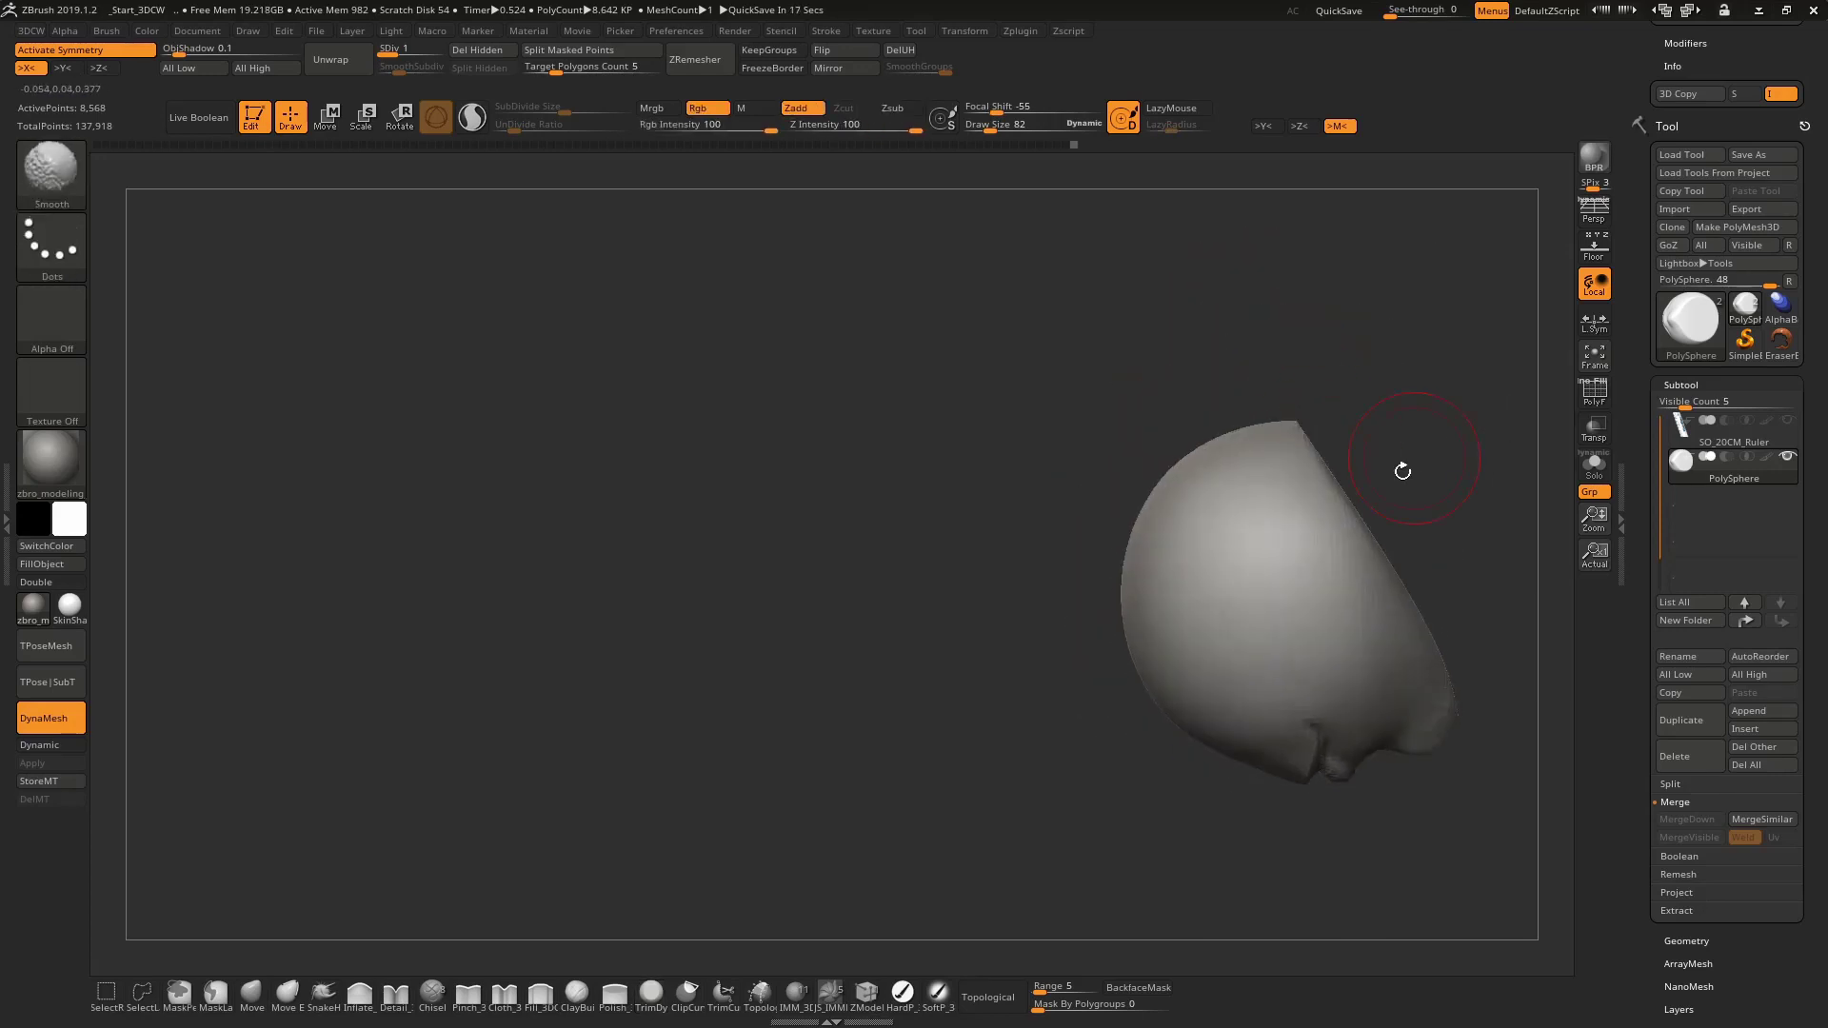
ctrl+shift+drag(1421, 473, 1053, 644)
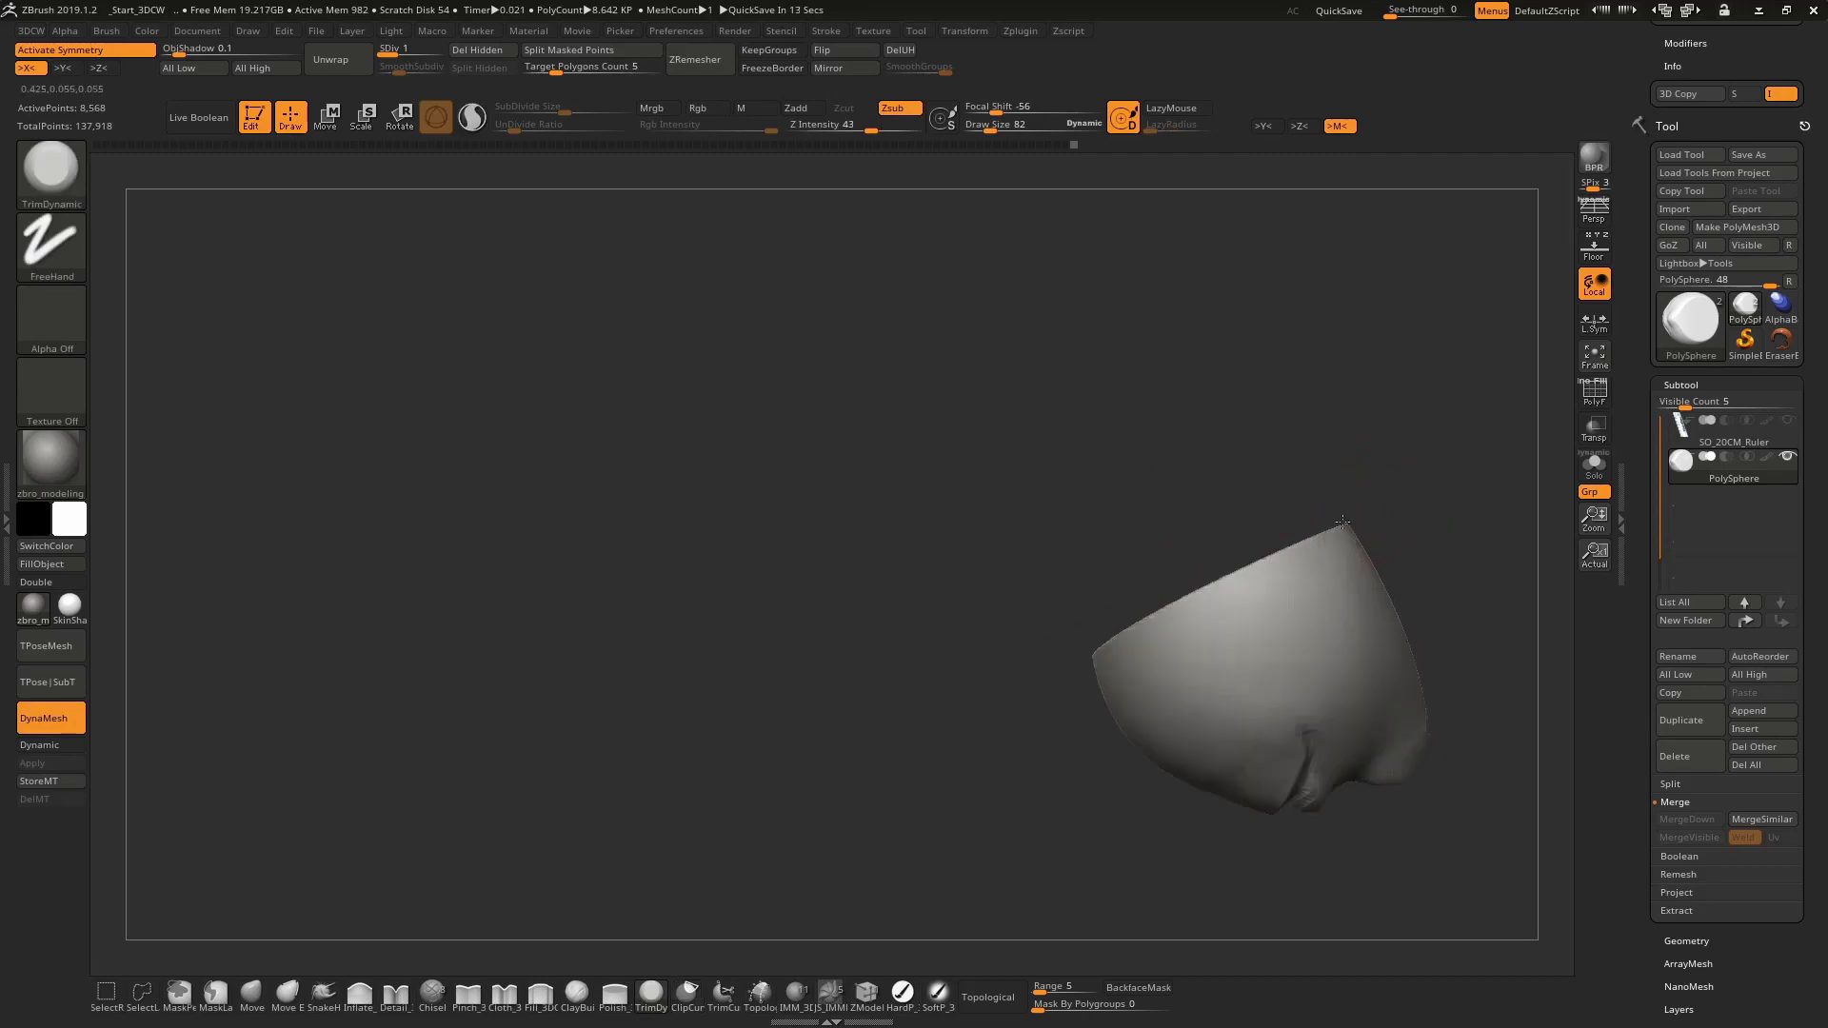
right_drag(1402, 492, 1289, 281)
mouse_move(1289, 277)
ctrl+shift+mouse_down()
mouse_move(1289, 591)
mouse_move(1239, 790)
ctrl+shift+mouse_up()
mouse_move(1239, 790)
right_down()
mouse_move(1230, 396)
mouse_move(1406, 523)
mouse_move(1450, 470)
right_up()
Smooth the cut surface and raise the half-head to subdivision level 3, about 137,700 points
key(space)
key(b)
key(m)
key(v)
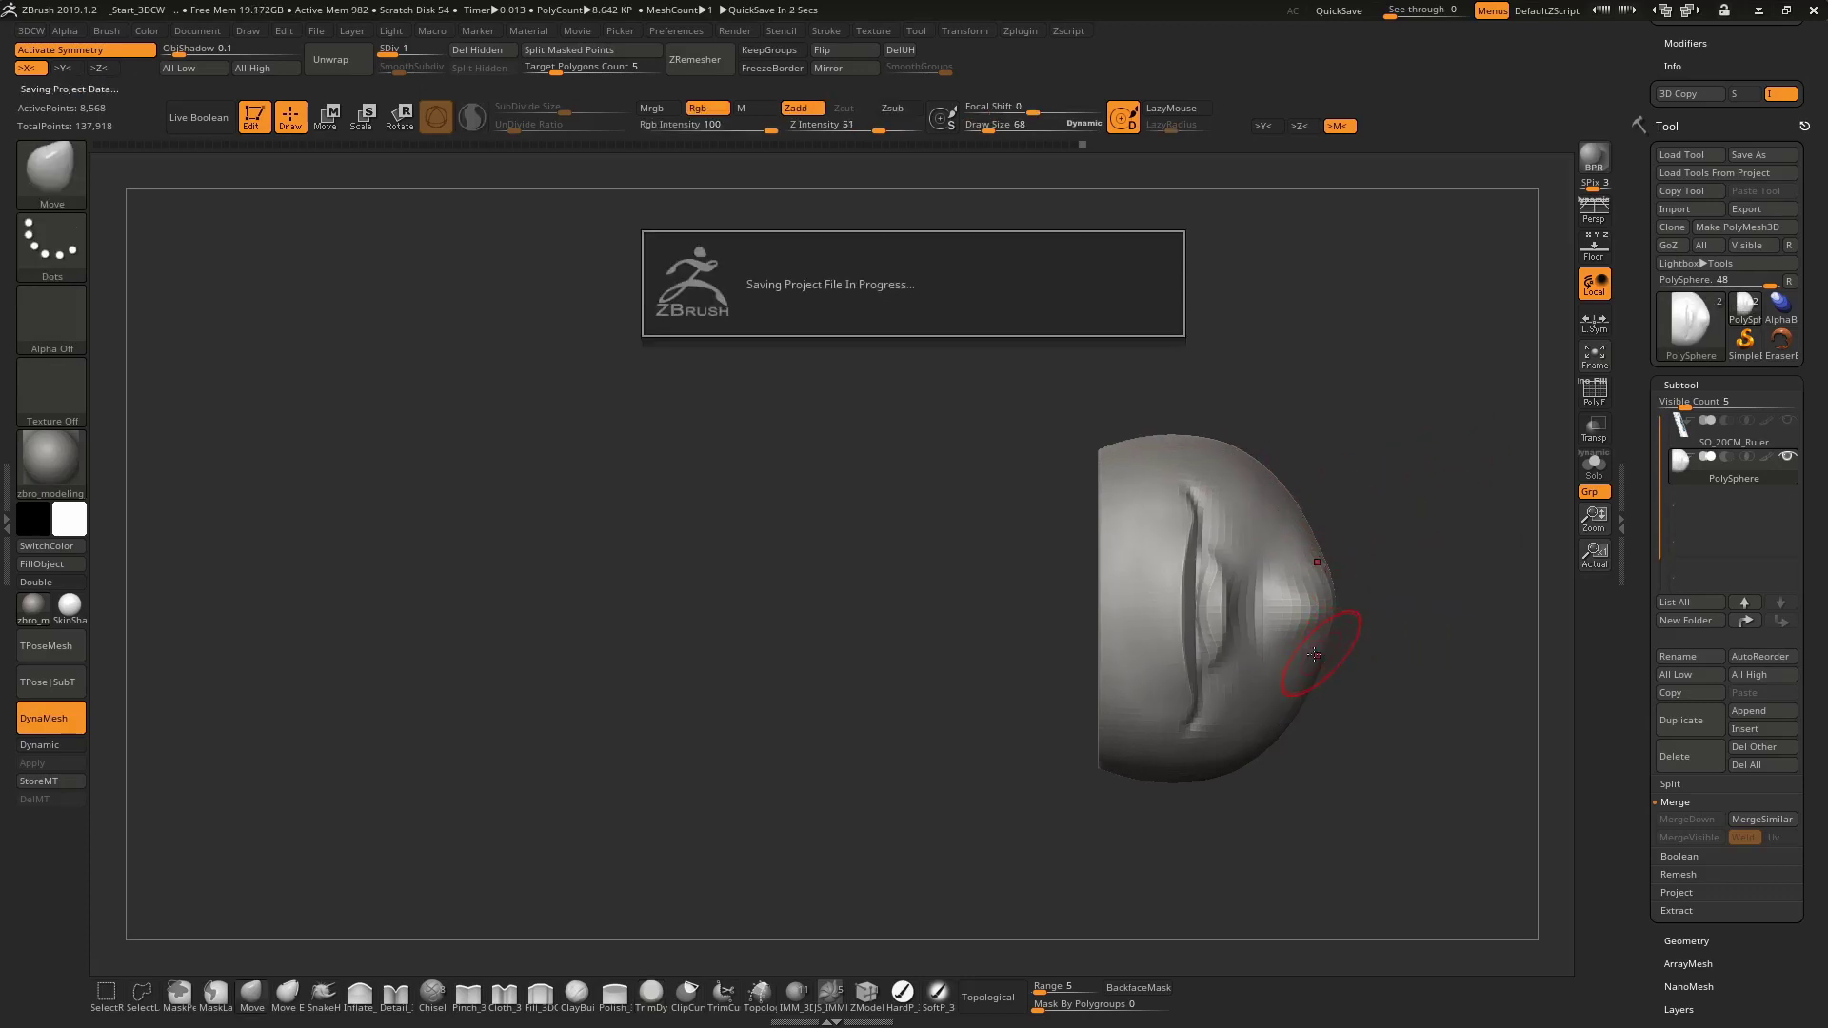
mouse_move(1347, 530)
right_down()
mouse_move(1285, 592)
mouse_move(1367, 720)
mouse_move(1333, 562)
mouse_move(1427, 455)
mouse_move(1456, 368)
mouse_move(1339, 502)
right_up()
key(shift)
key(space)
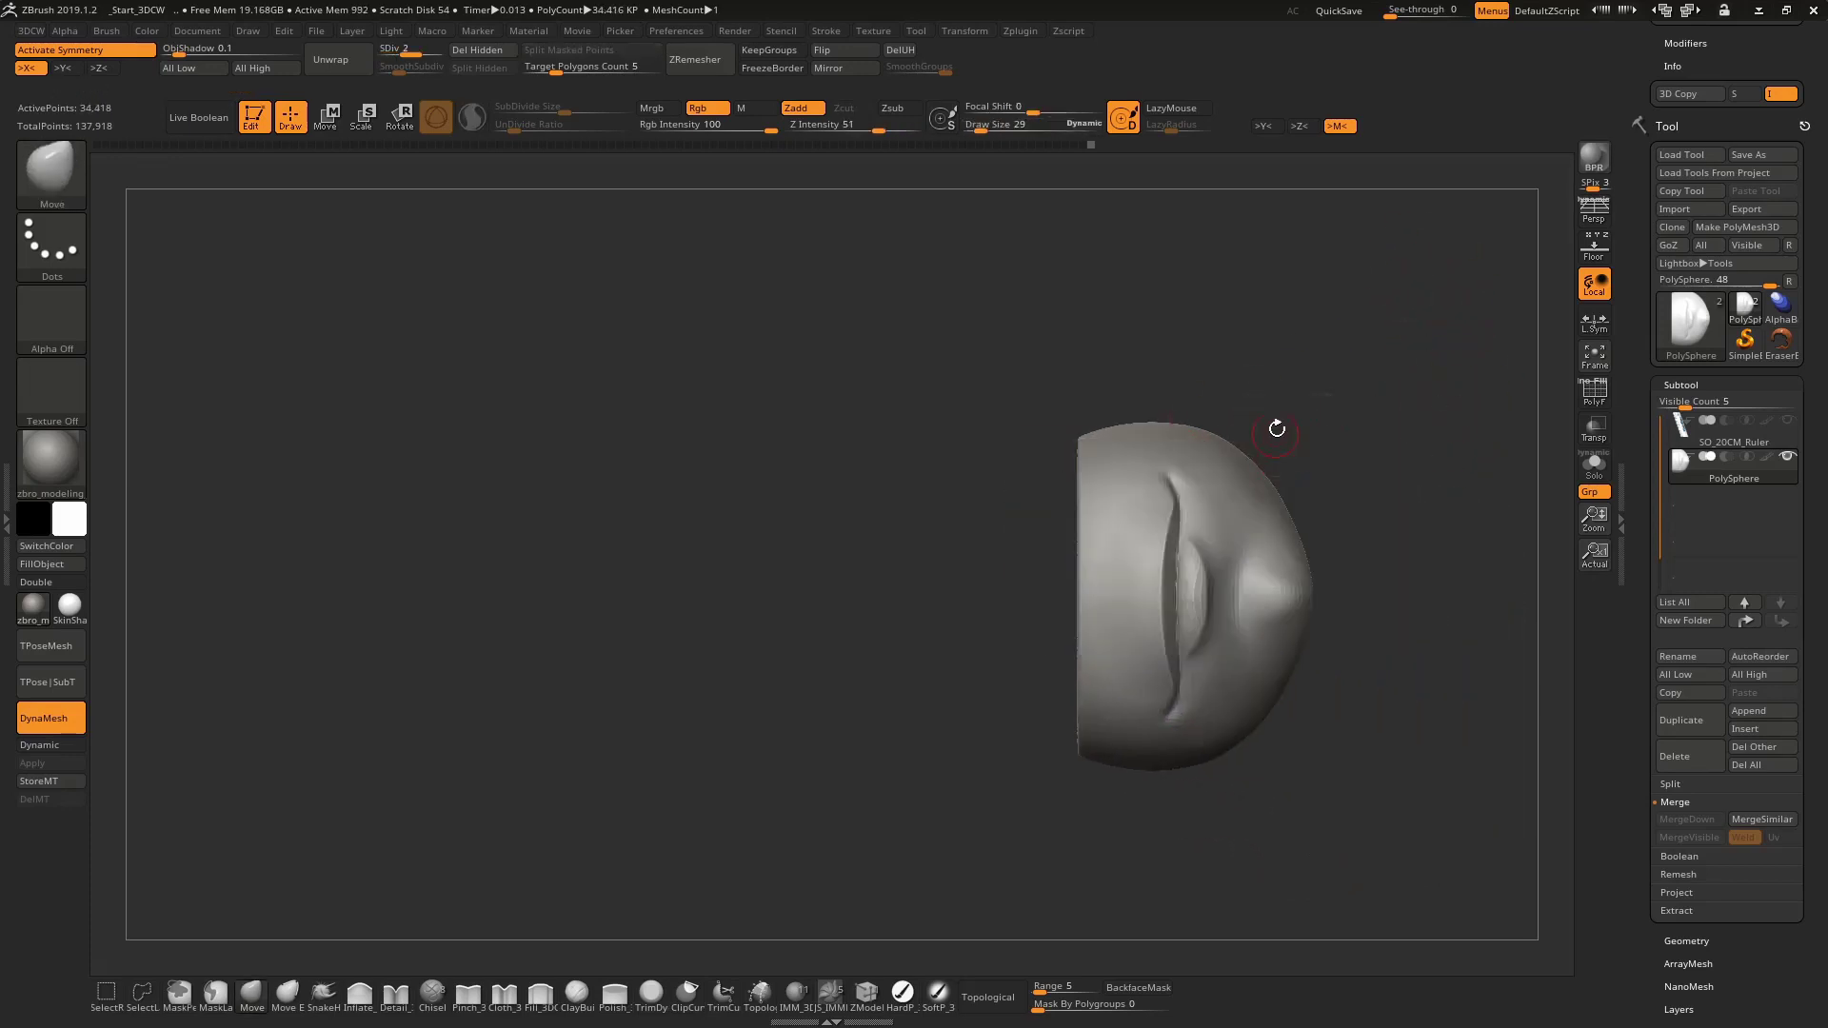
key(d)
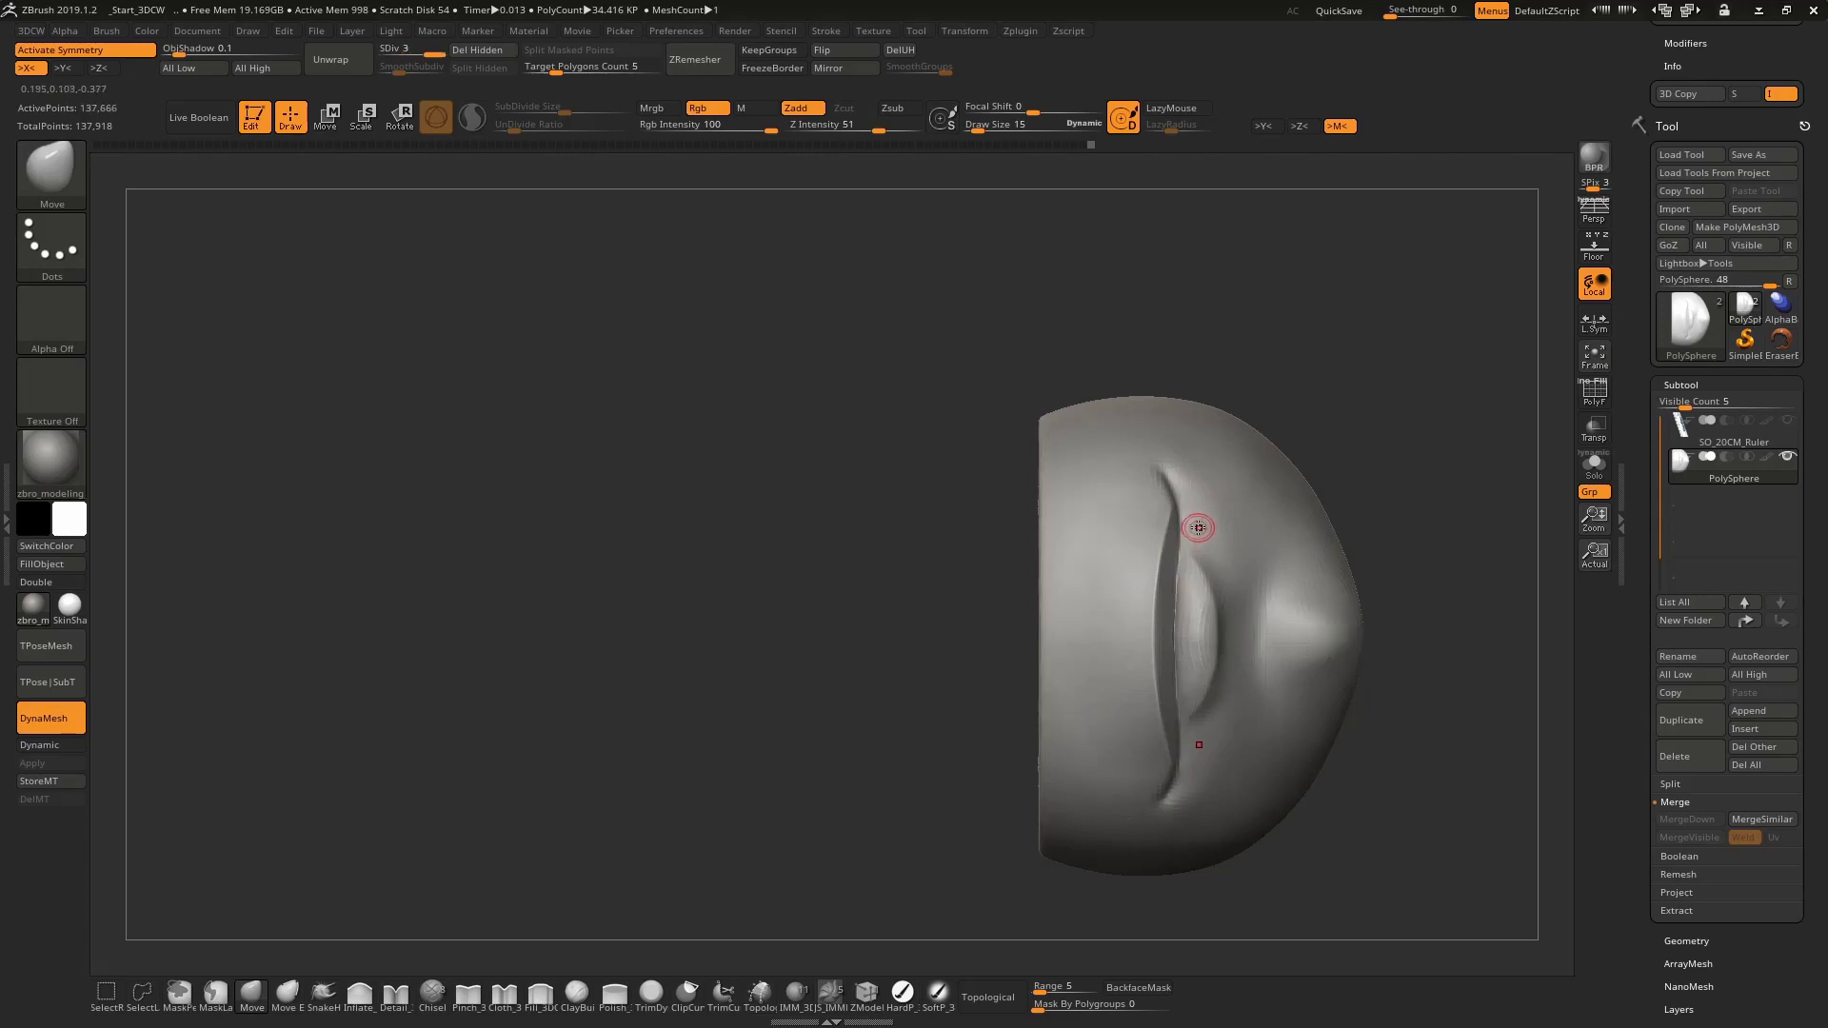
mouse_move(1175, 661)
alt+right_down()
mouse_move(1189, 568)
mouse_move(1247, 495)
mouse_move(1278, 533)
mouse_move(1156, 559)
alt+right_up()
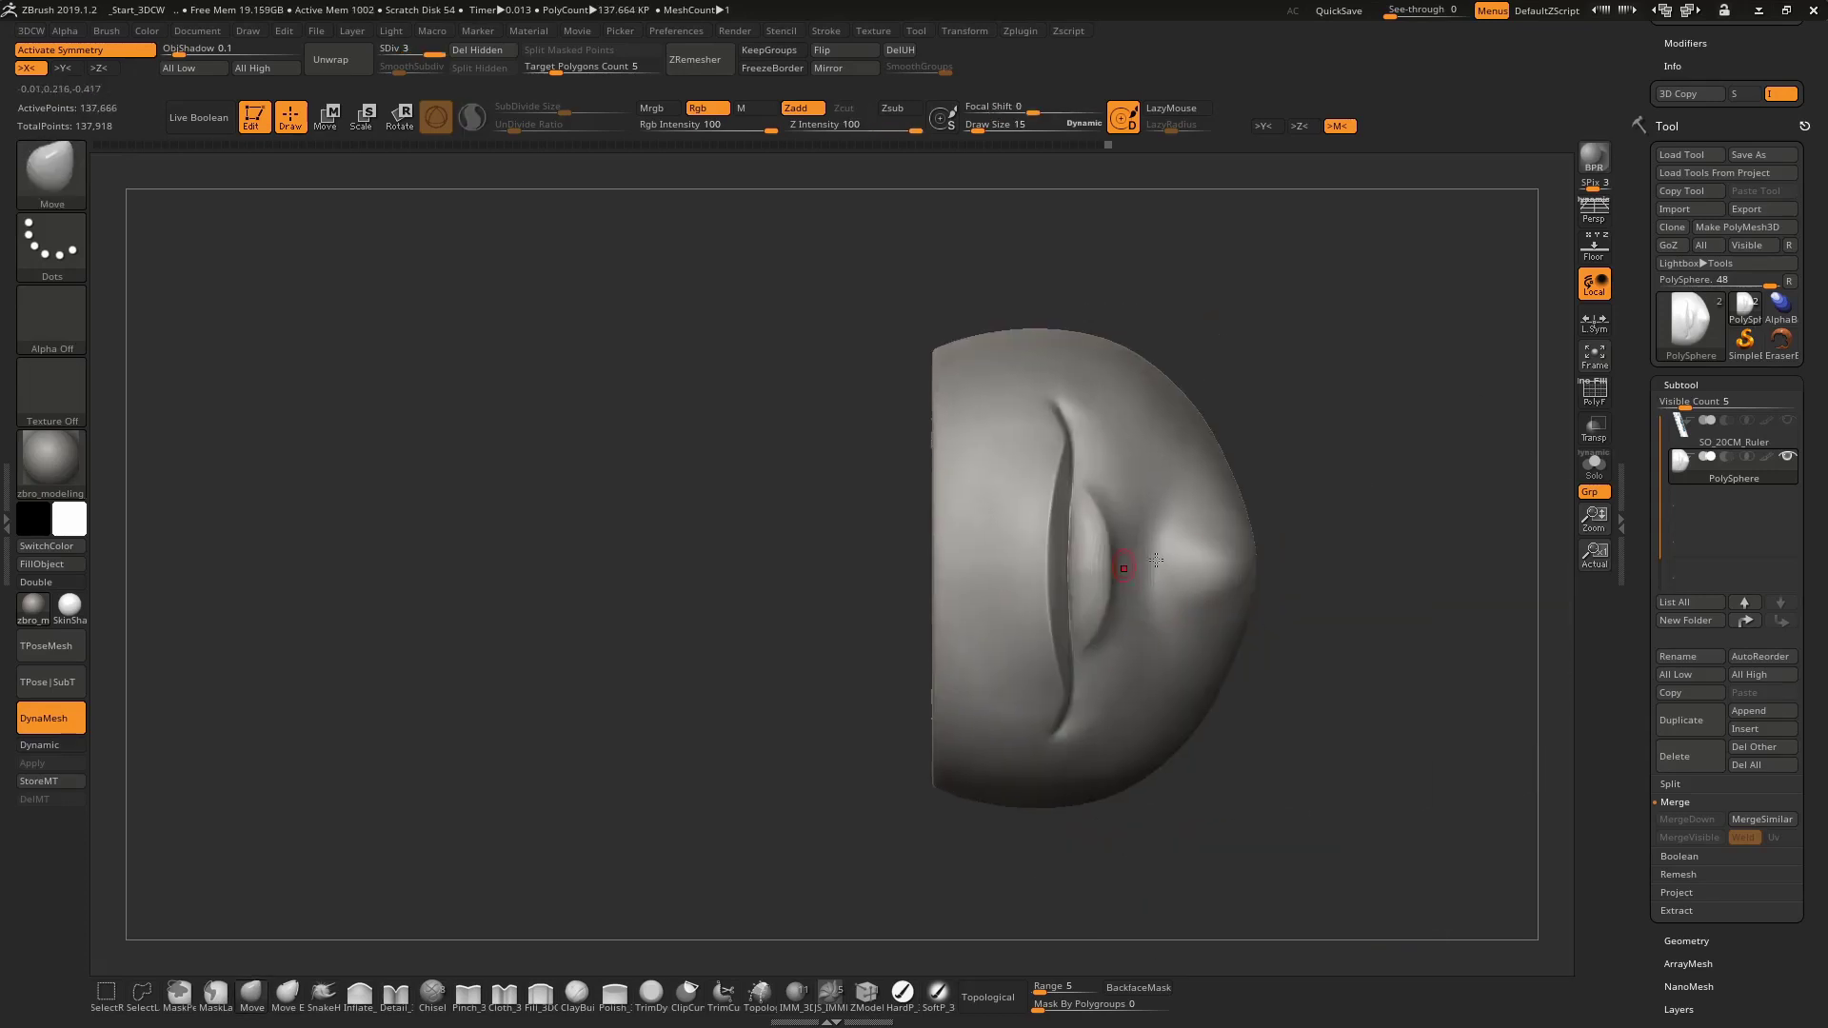
Remesh the mouth piece at DynaMesh resolution 512 (102,245 points) and smooth the lips
click(1686, 940)
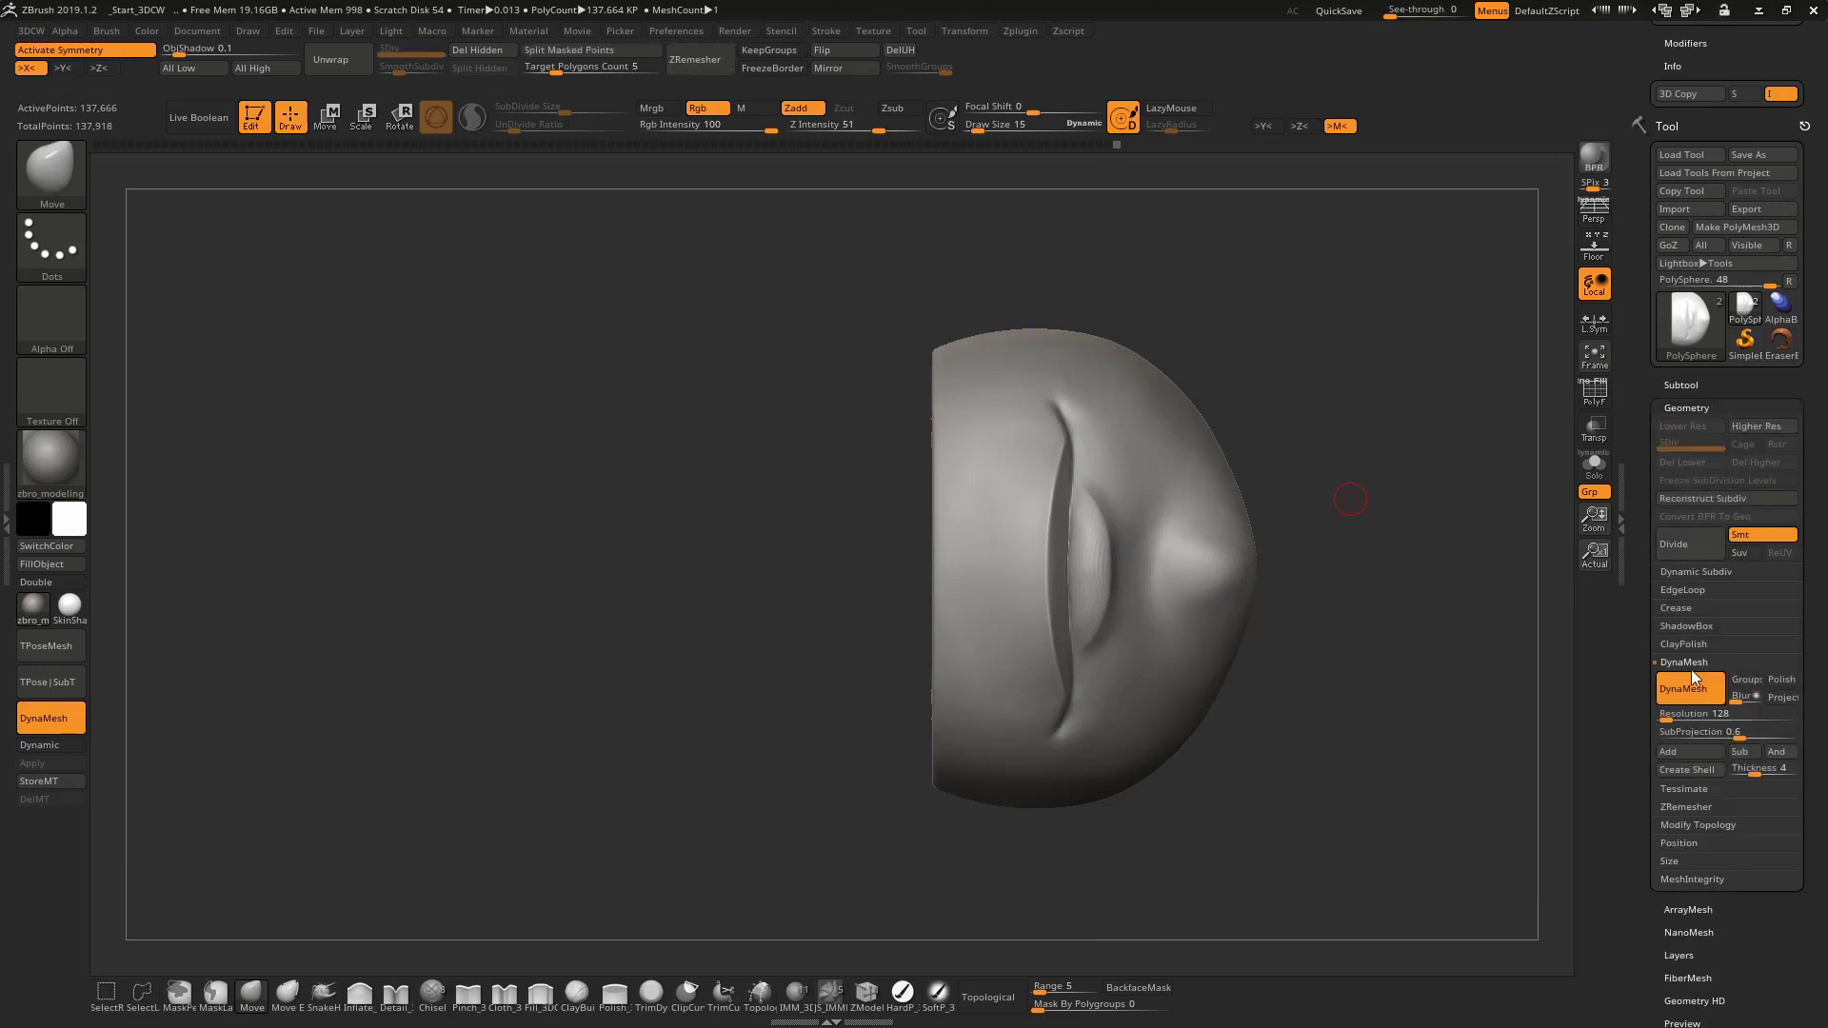
click(1676, 715)
text(512)
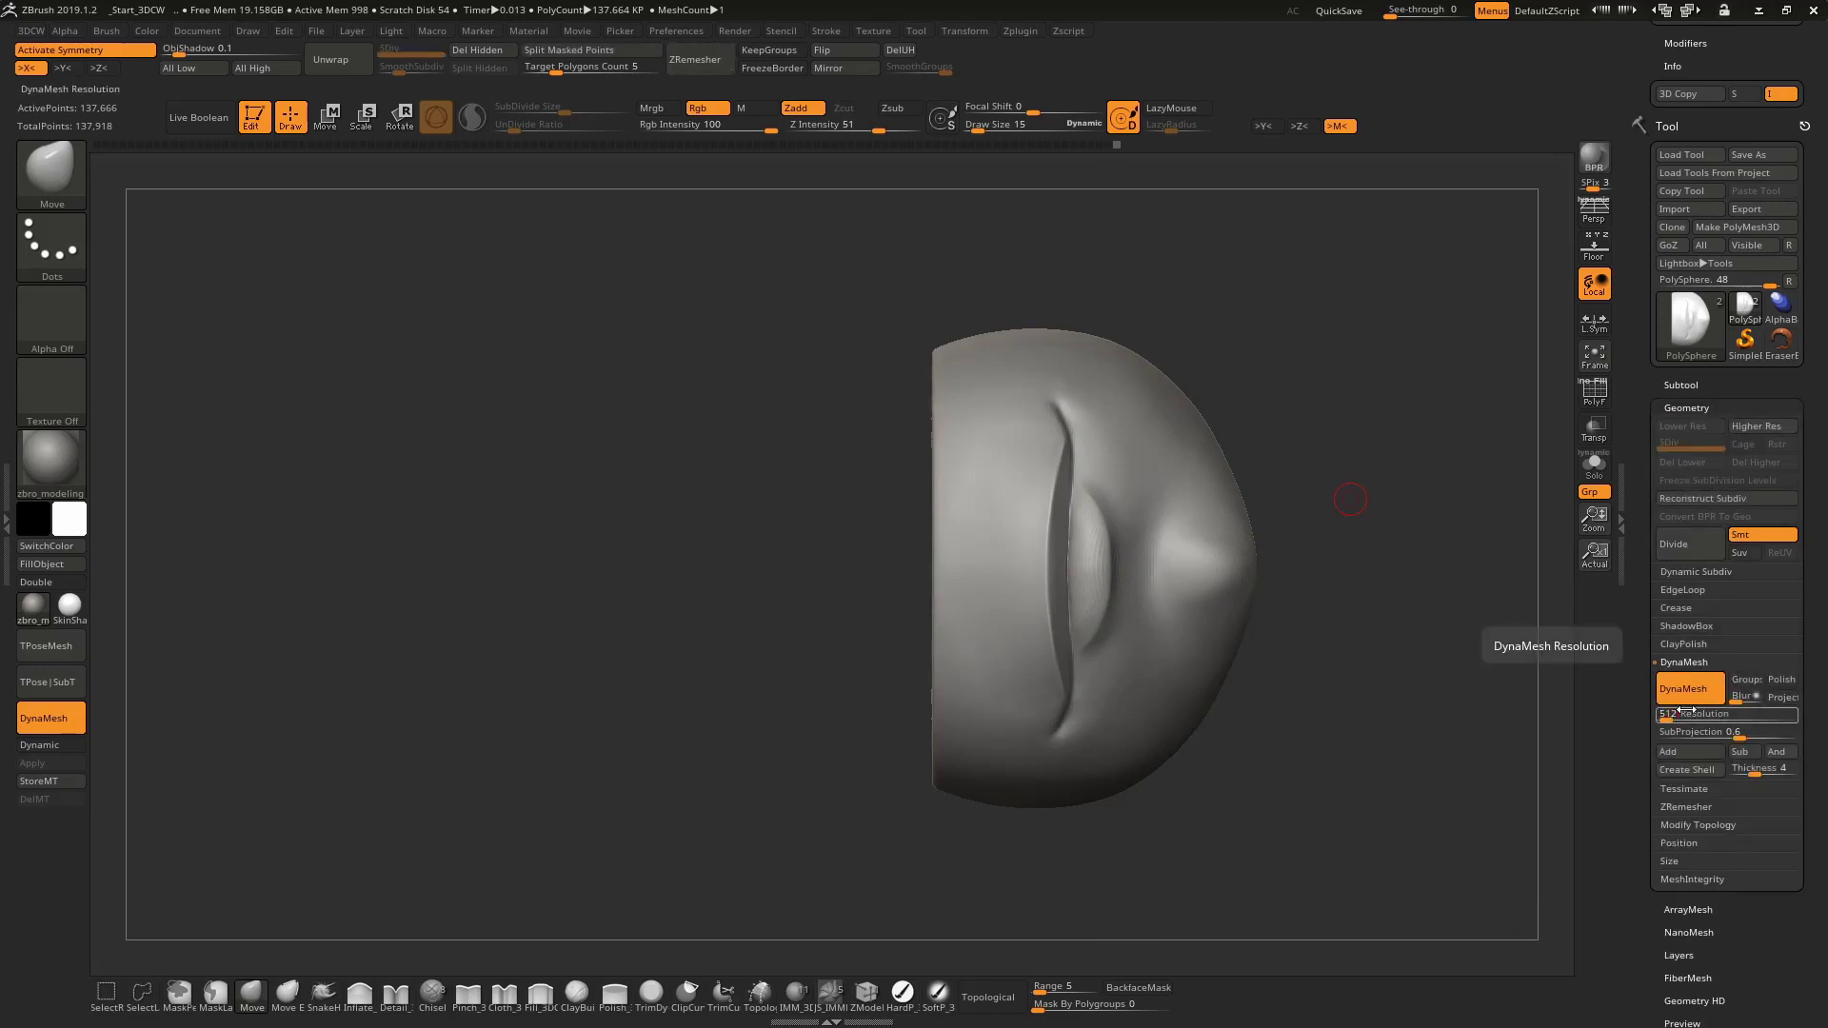
key(Return)
ctrl+drag(1346, 571, 1358, 741)
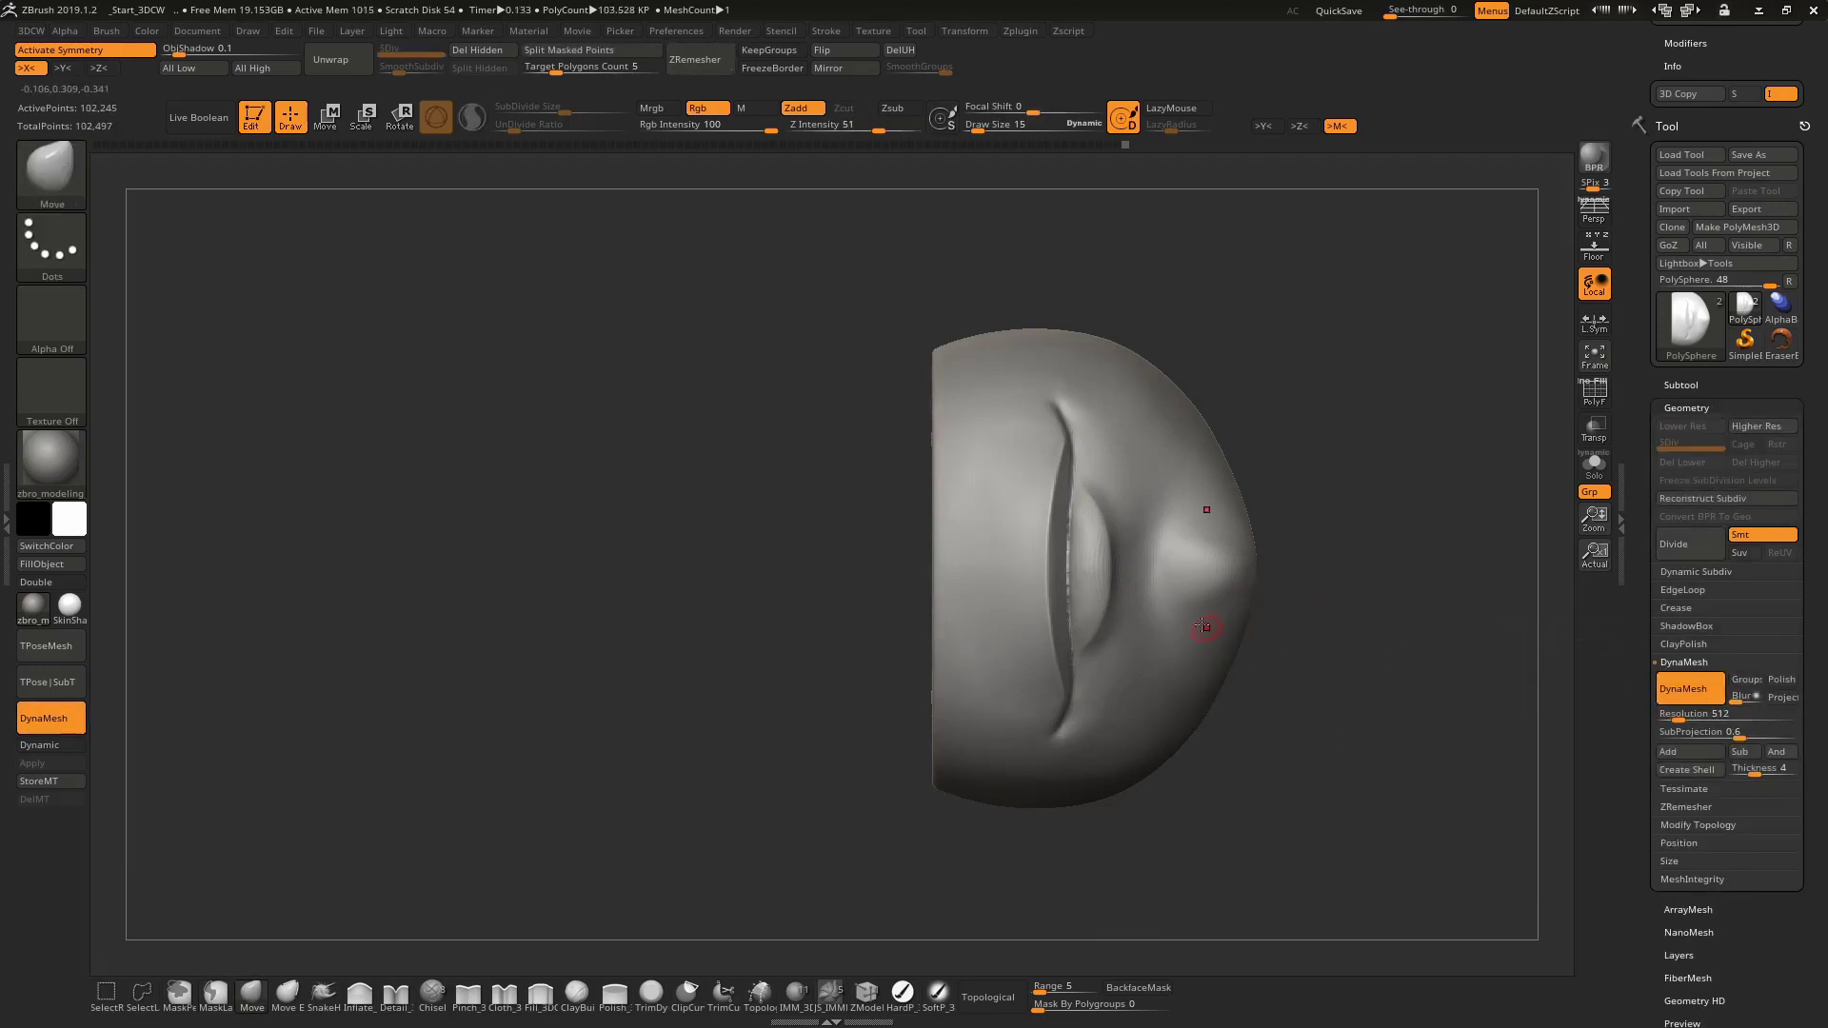
ctrl+right_drag(1224, 605, 1334, 563)
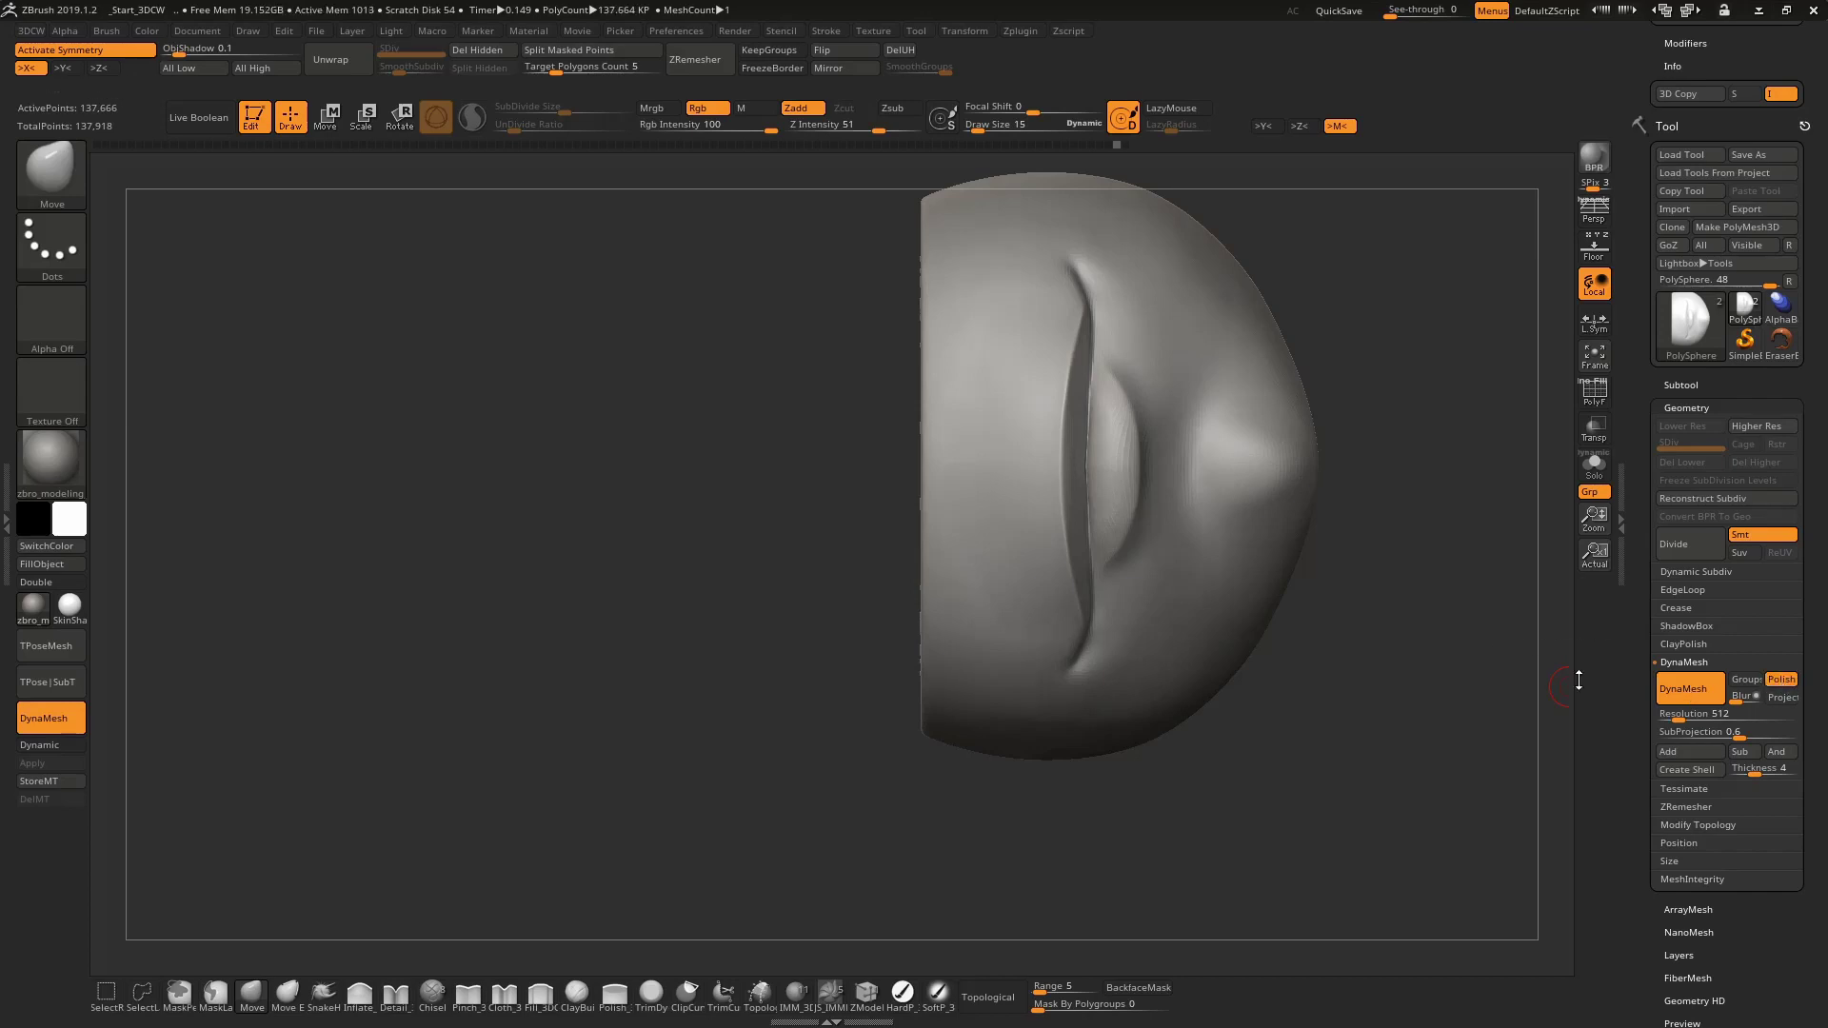
key(shift)
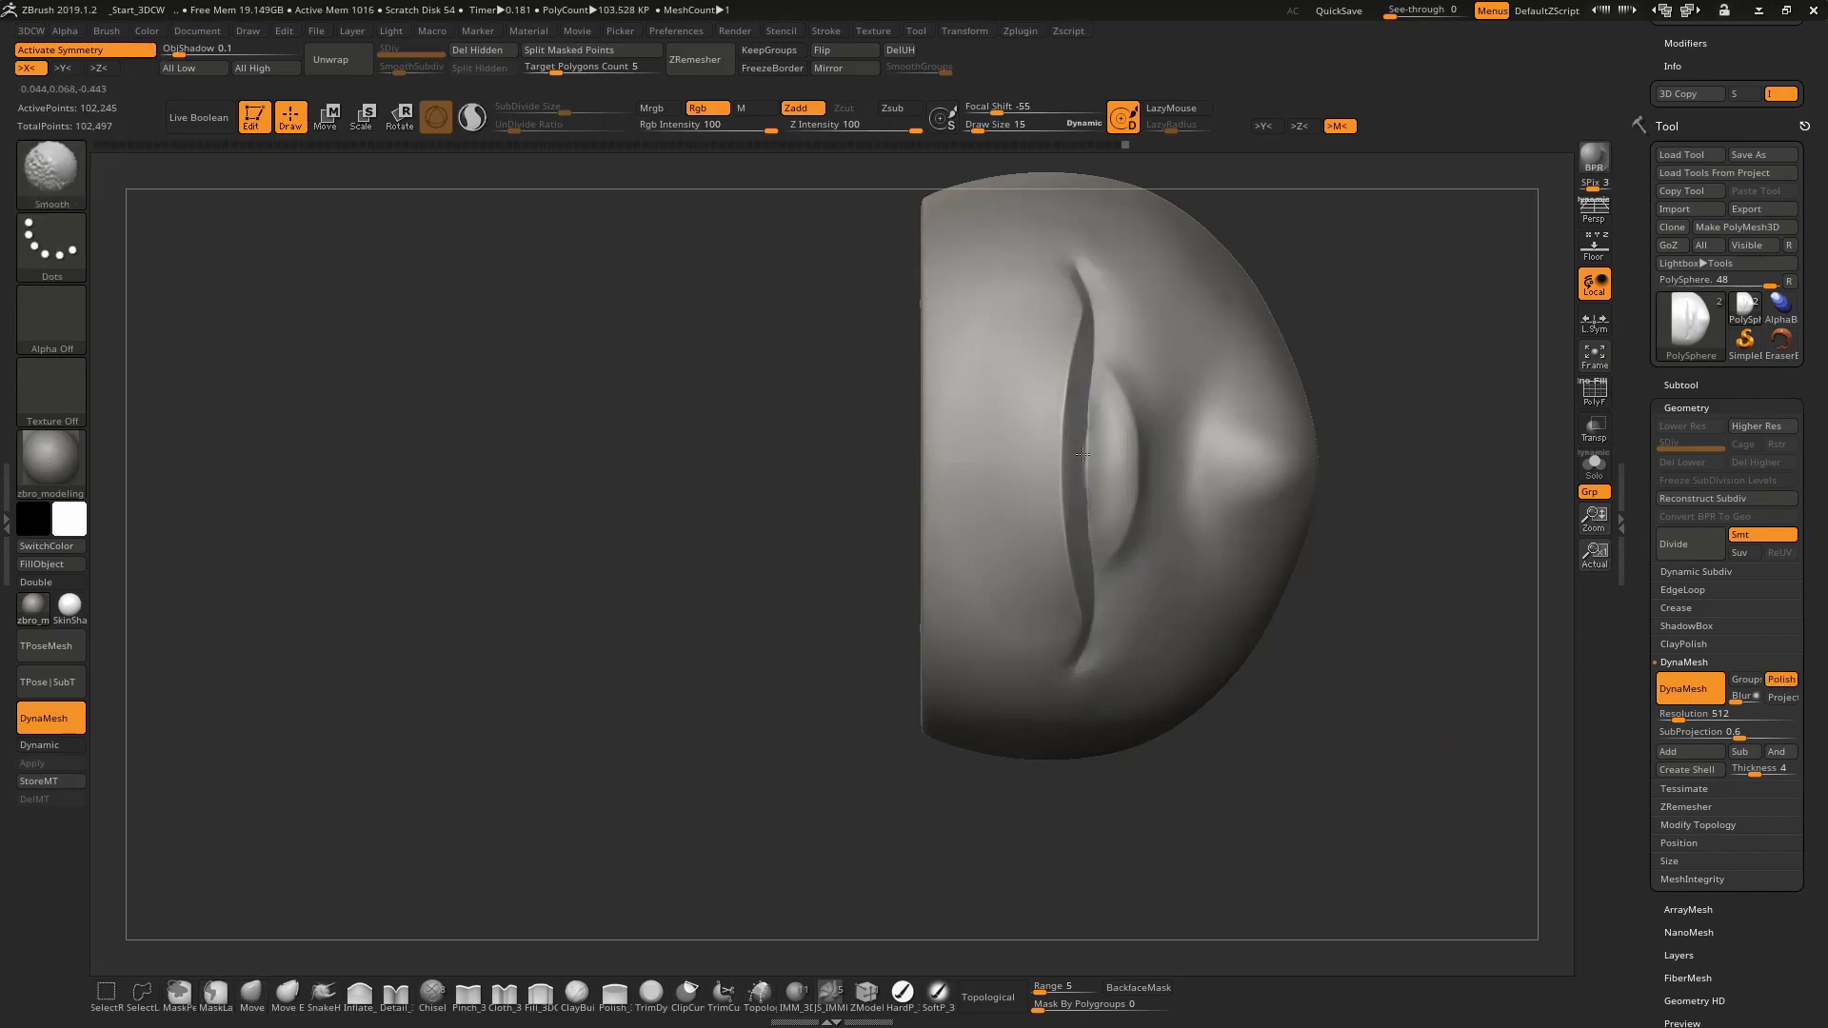
Carve the lip crease deeper, subdivide to 411,544 points, and smooth it around the mouth
drag(1072, 411, 1090, 301)
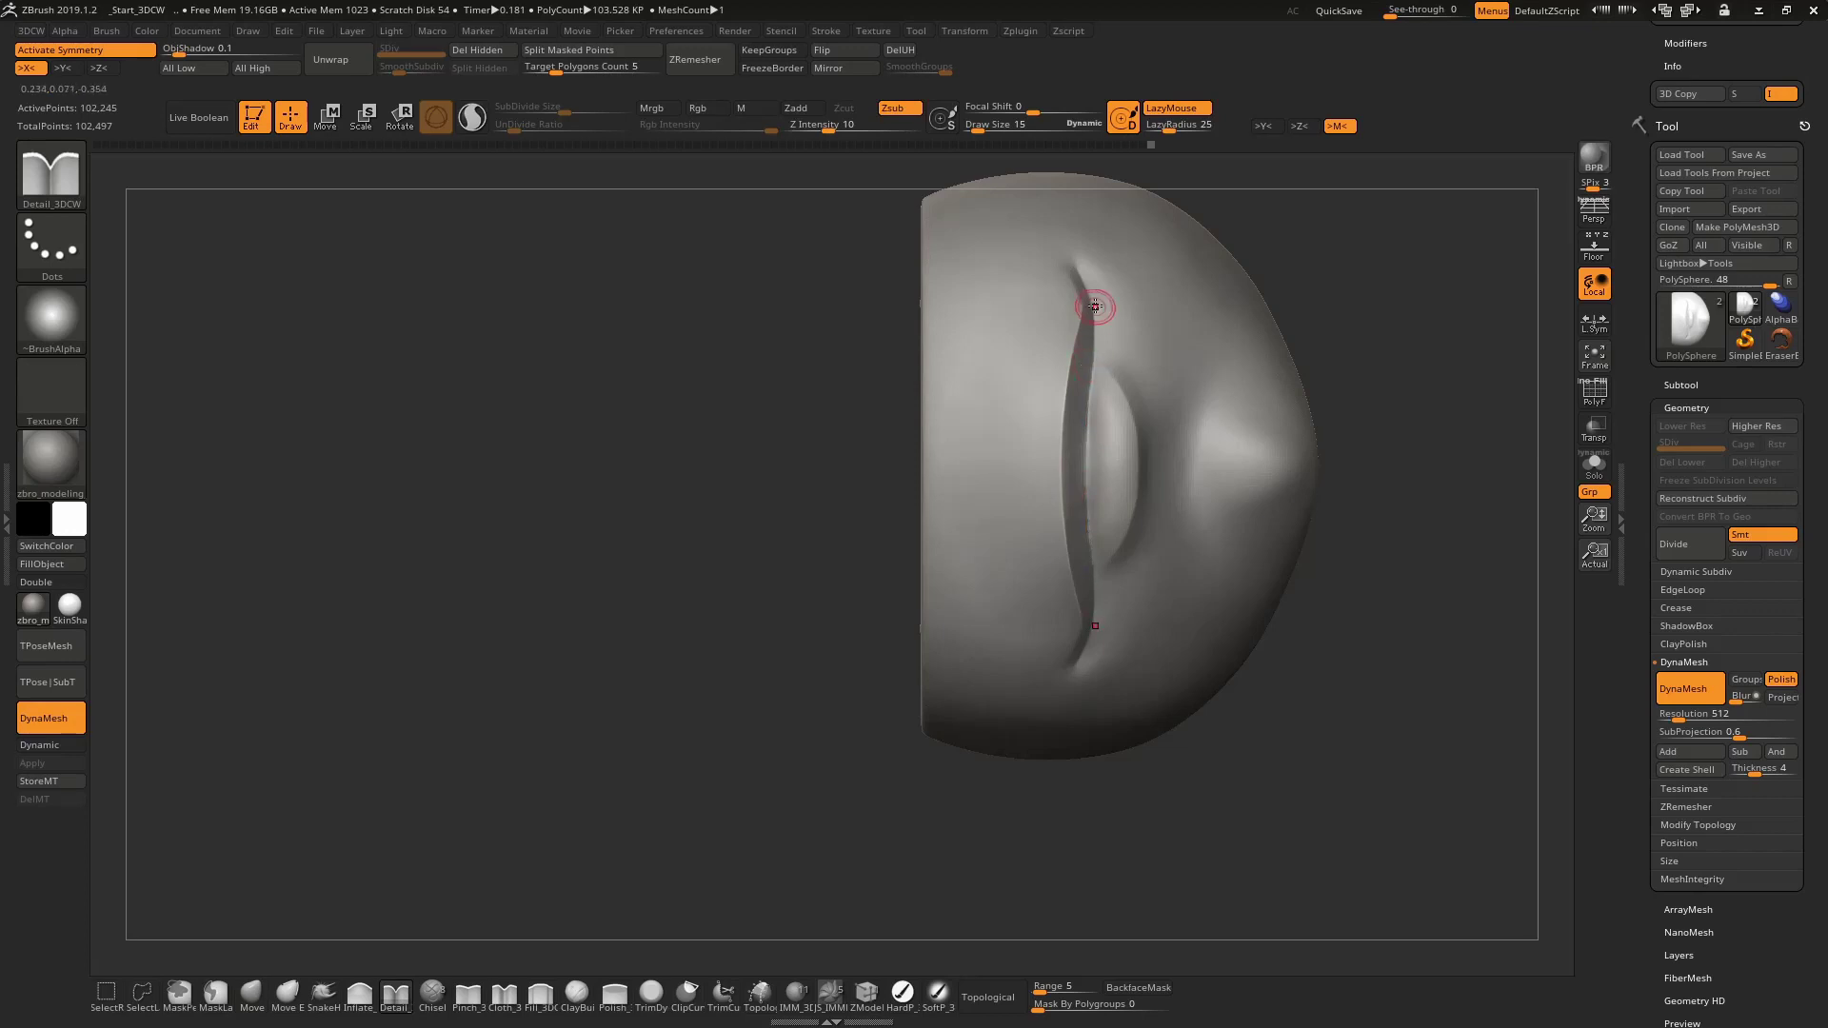
key(shift)
key(ctrl+d)
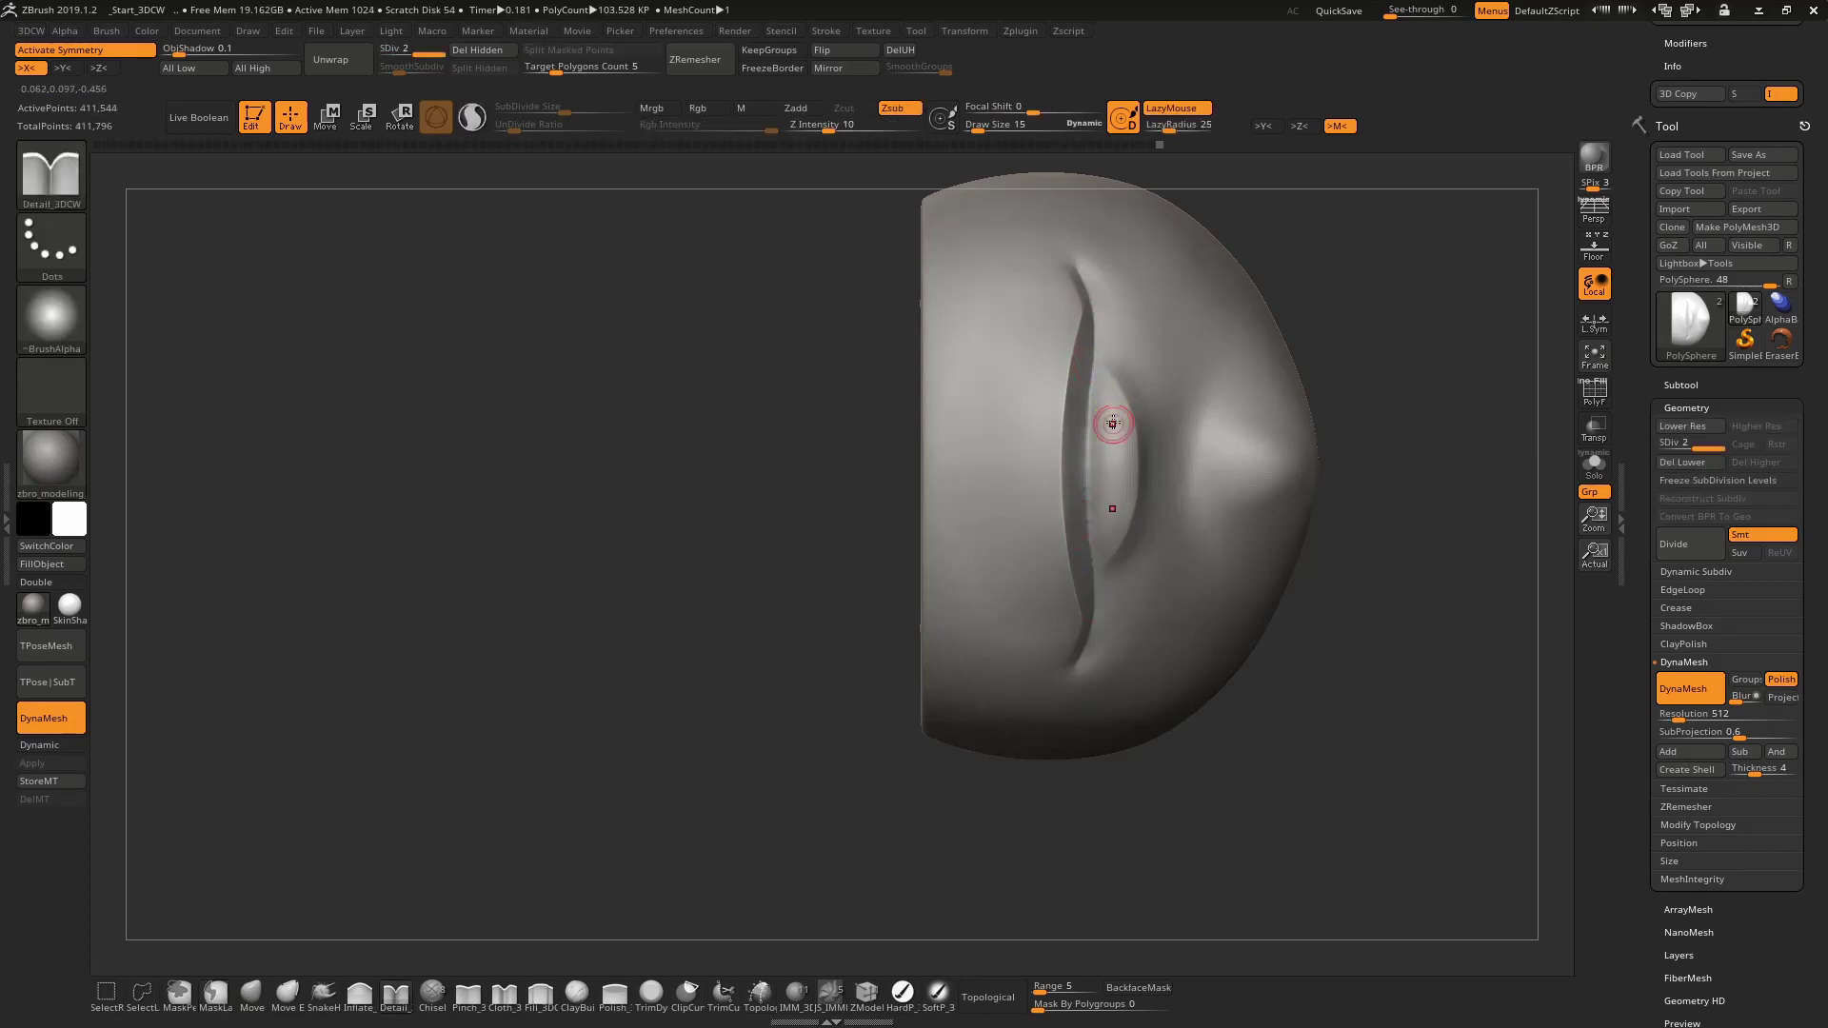
key(shift)
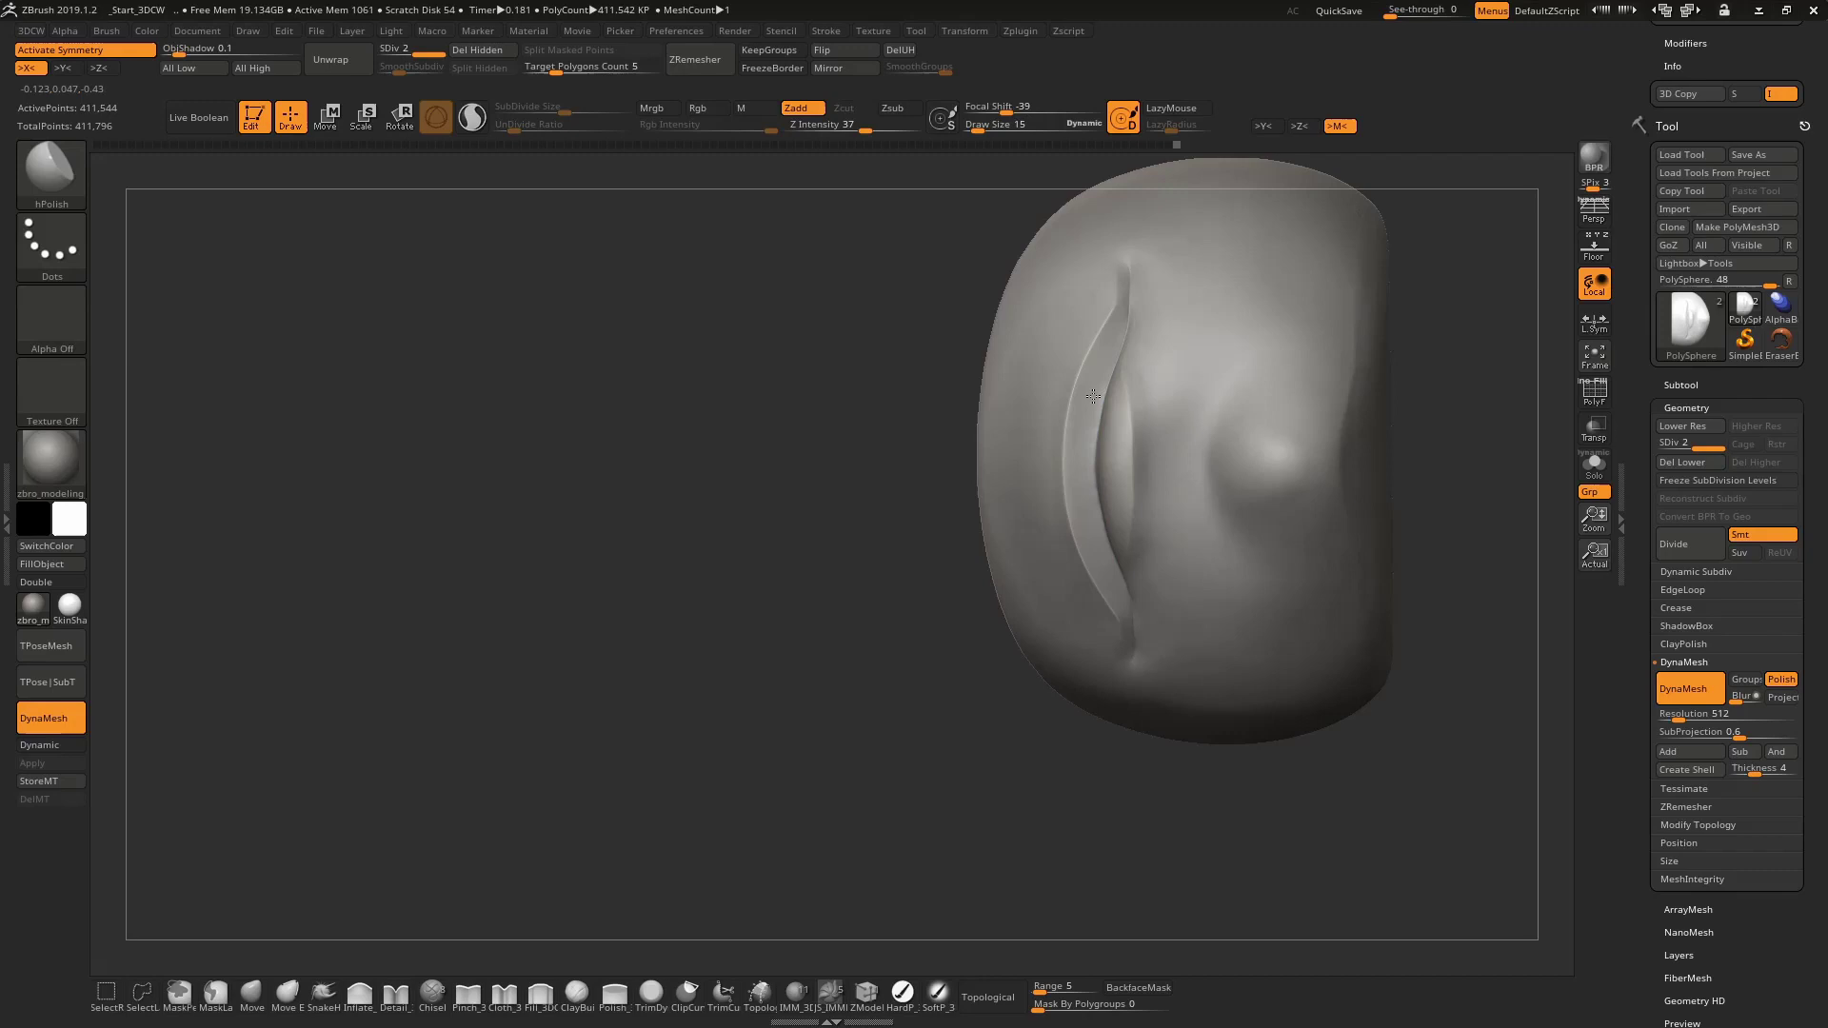
right_drag(1093, 396, 1099, 447)
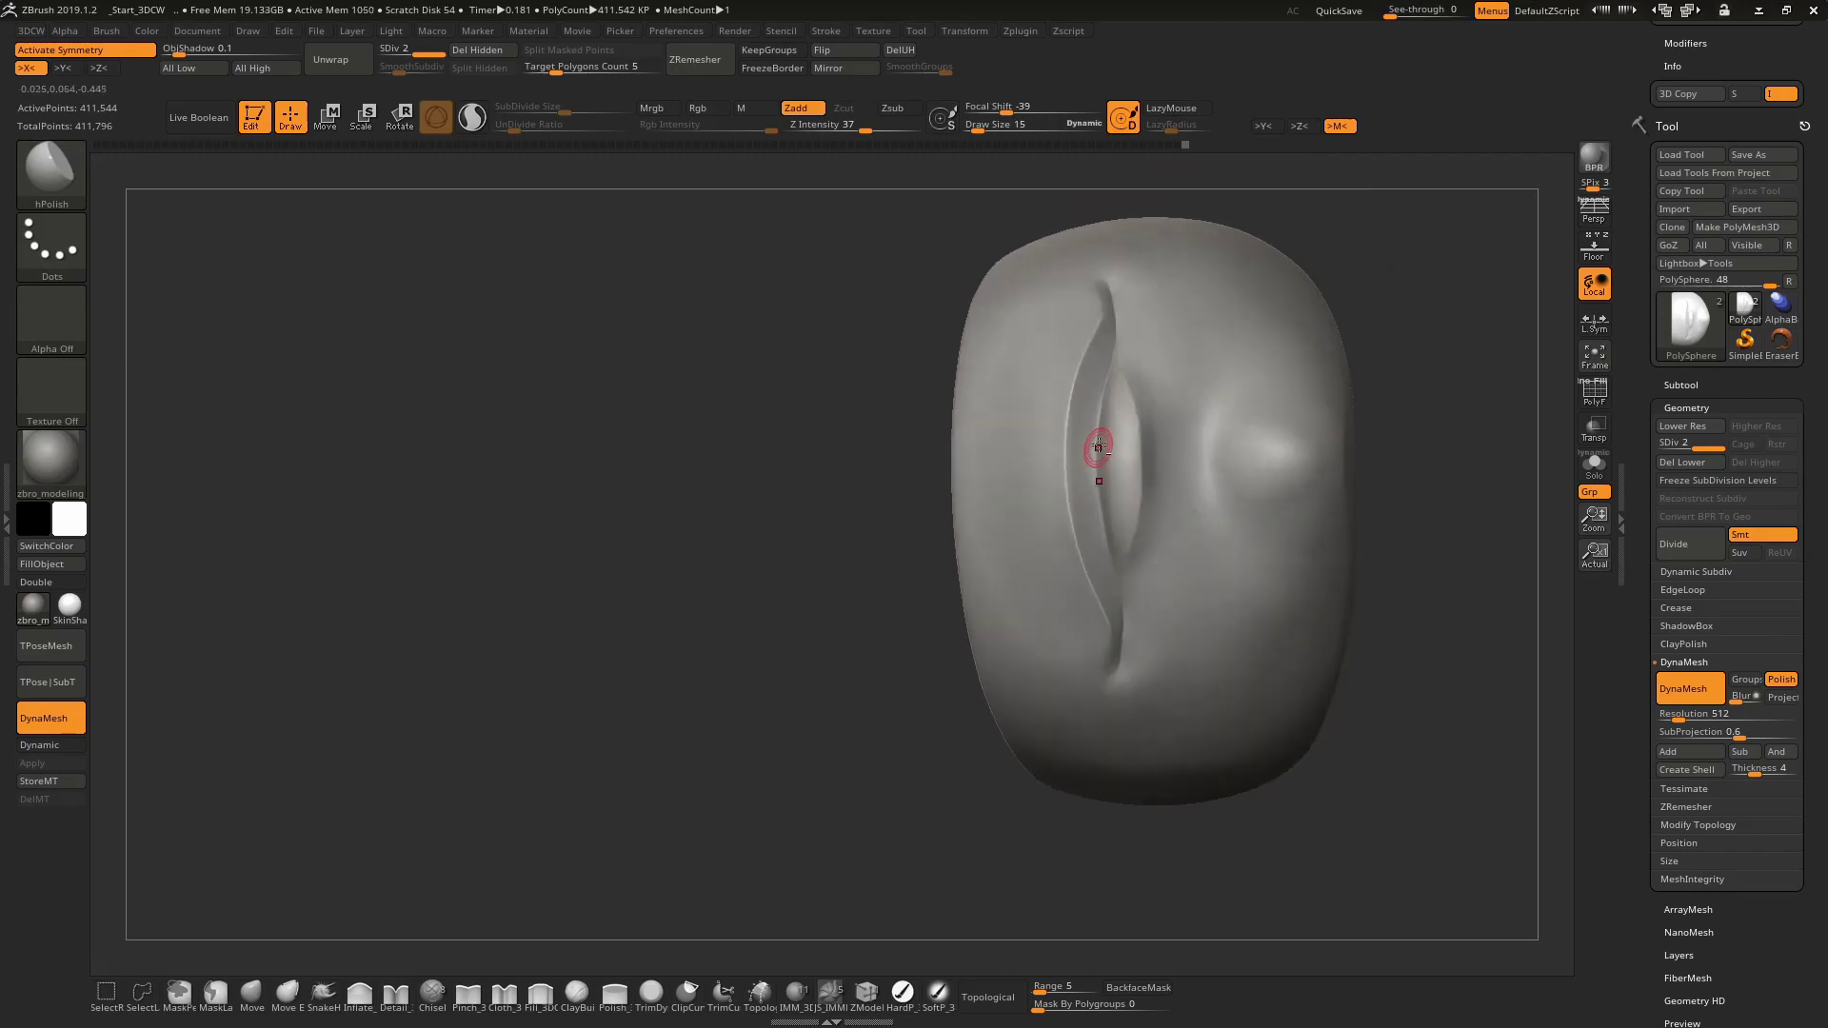
mouse_move(1109, 574)
right_down()
mouse_move(1093, 458)
mouse_move(1091, 491)
right_up()
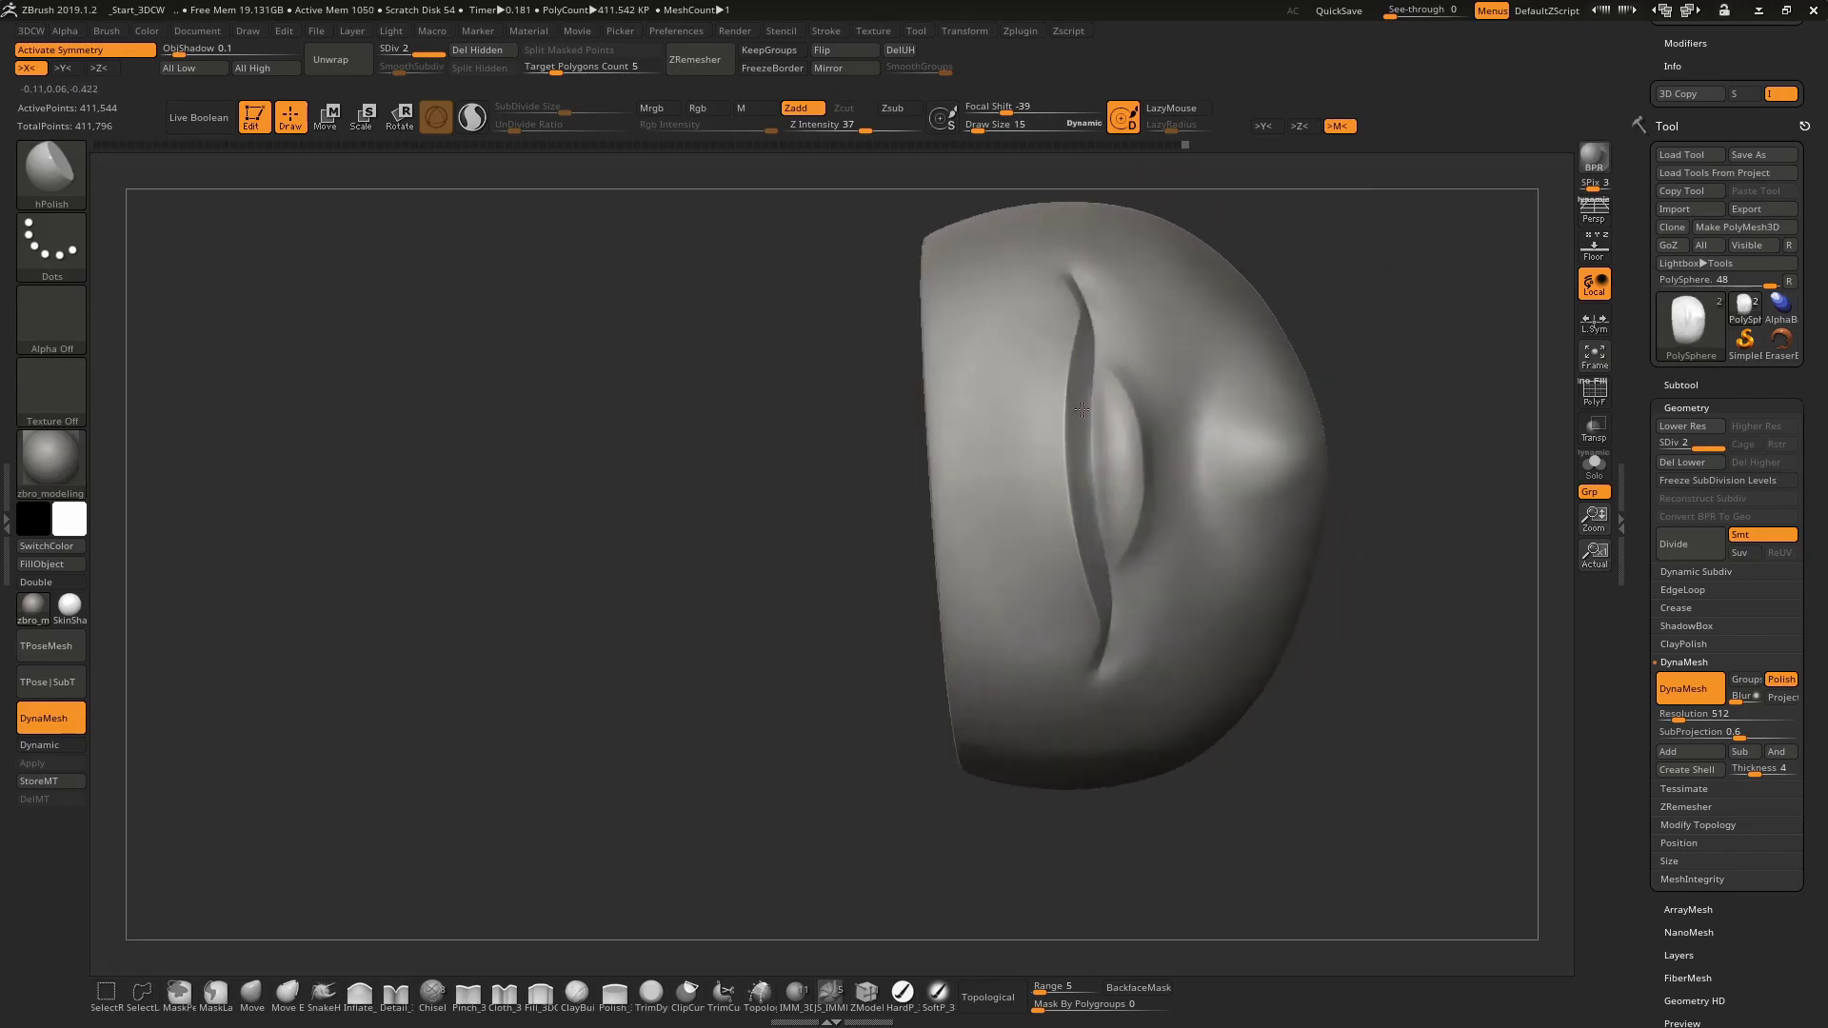
mouse_move(1081, 408)
right_down()
mouse_move(1178, 305)
mouse_move(1094, 429)
mouse_move(1208, 412)
mouse_move(1190, 476)
right_up()
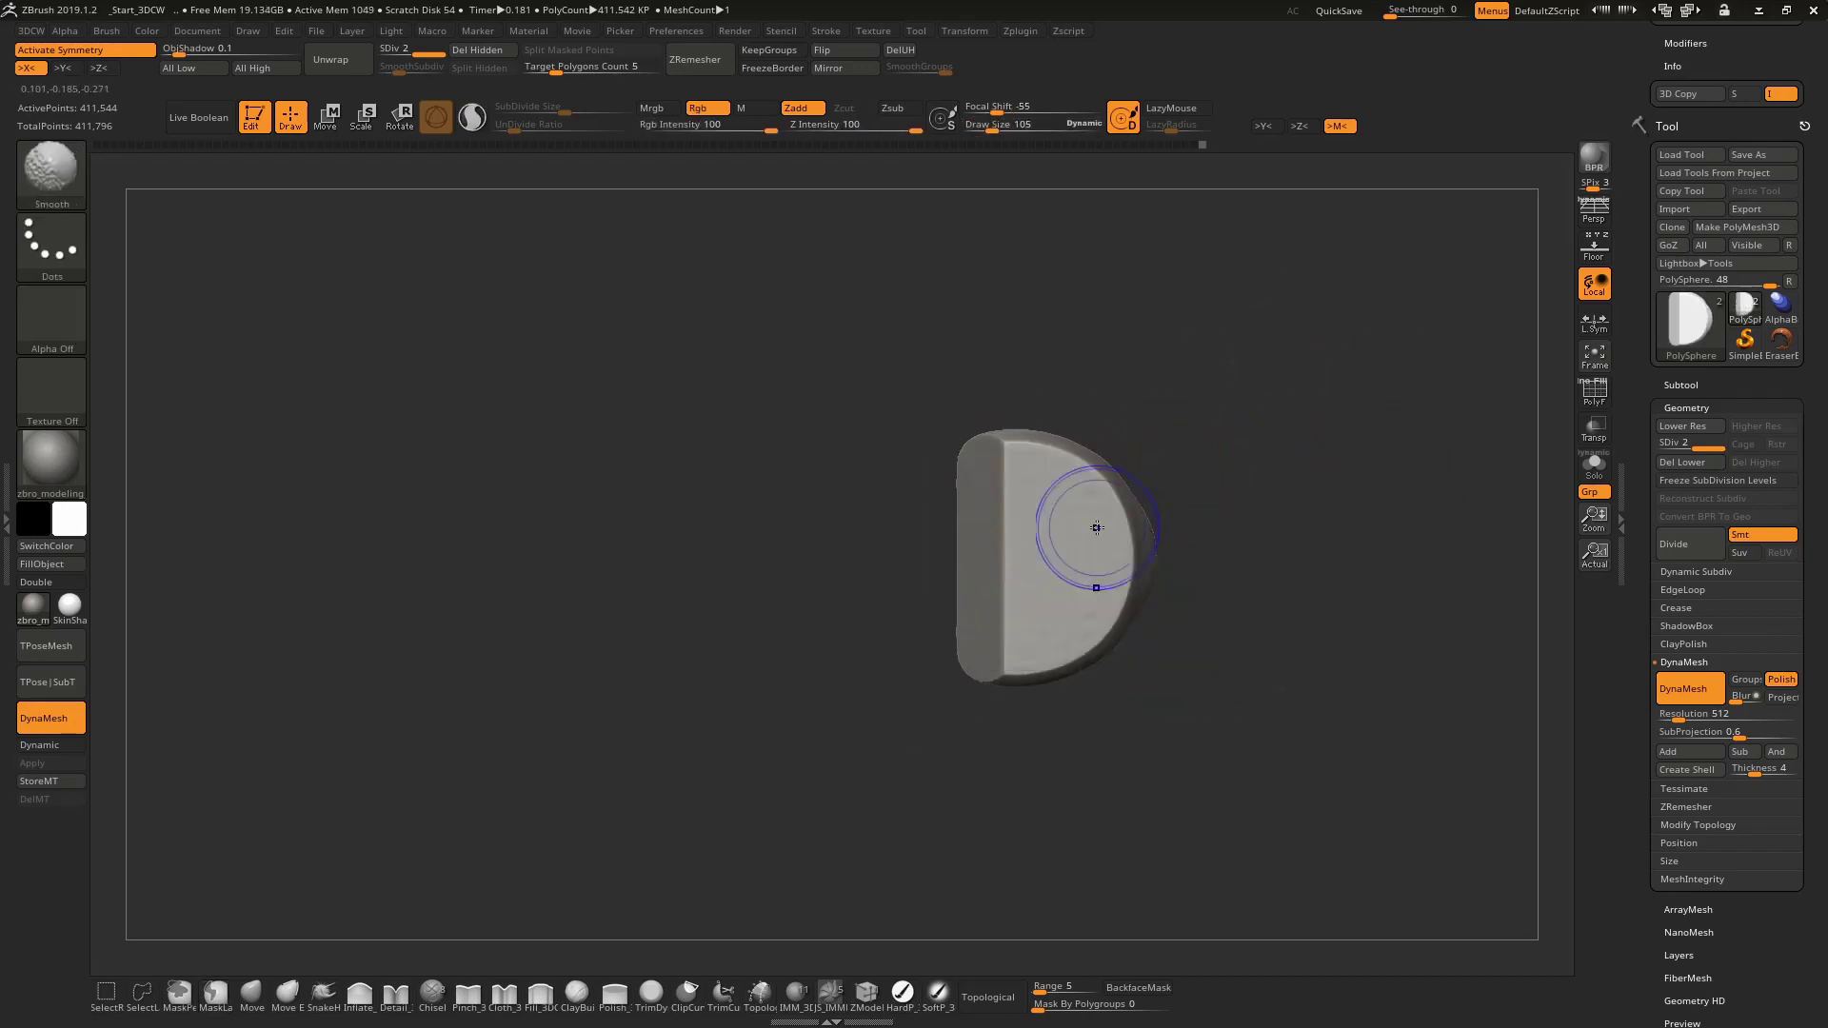
Drop to the lowest subdivision level and smooth the sharp rim of the flat cut
key(shift+d)
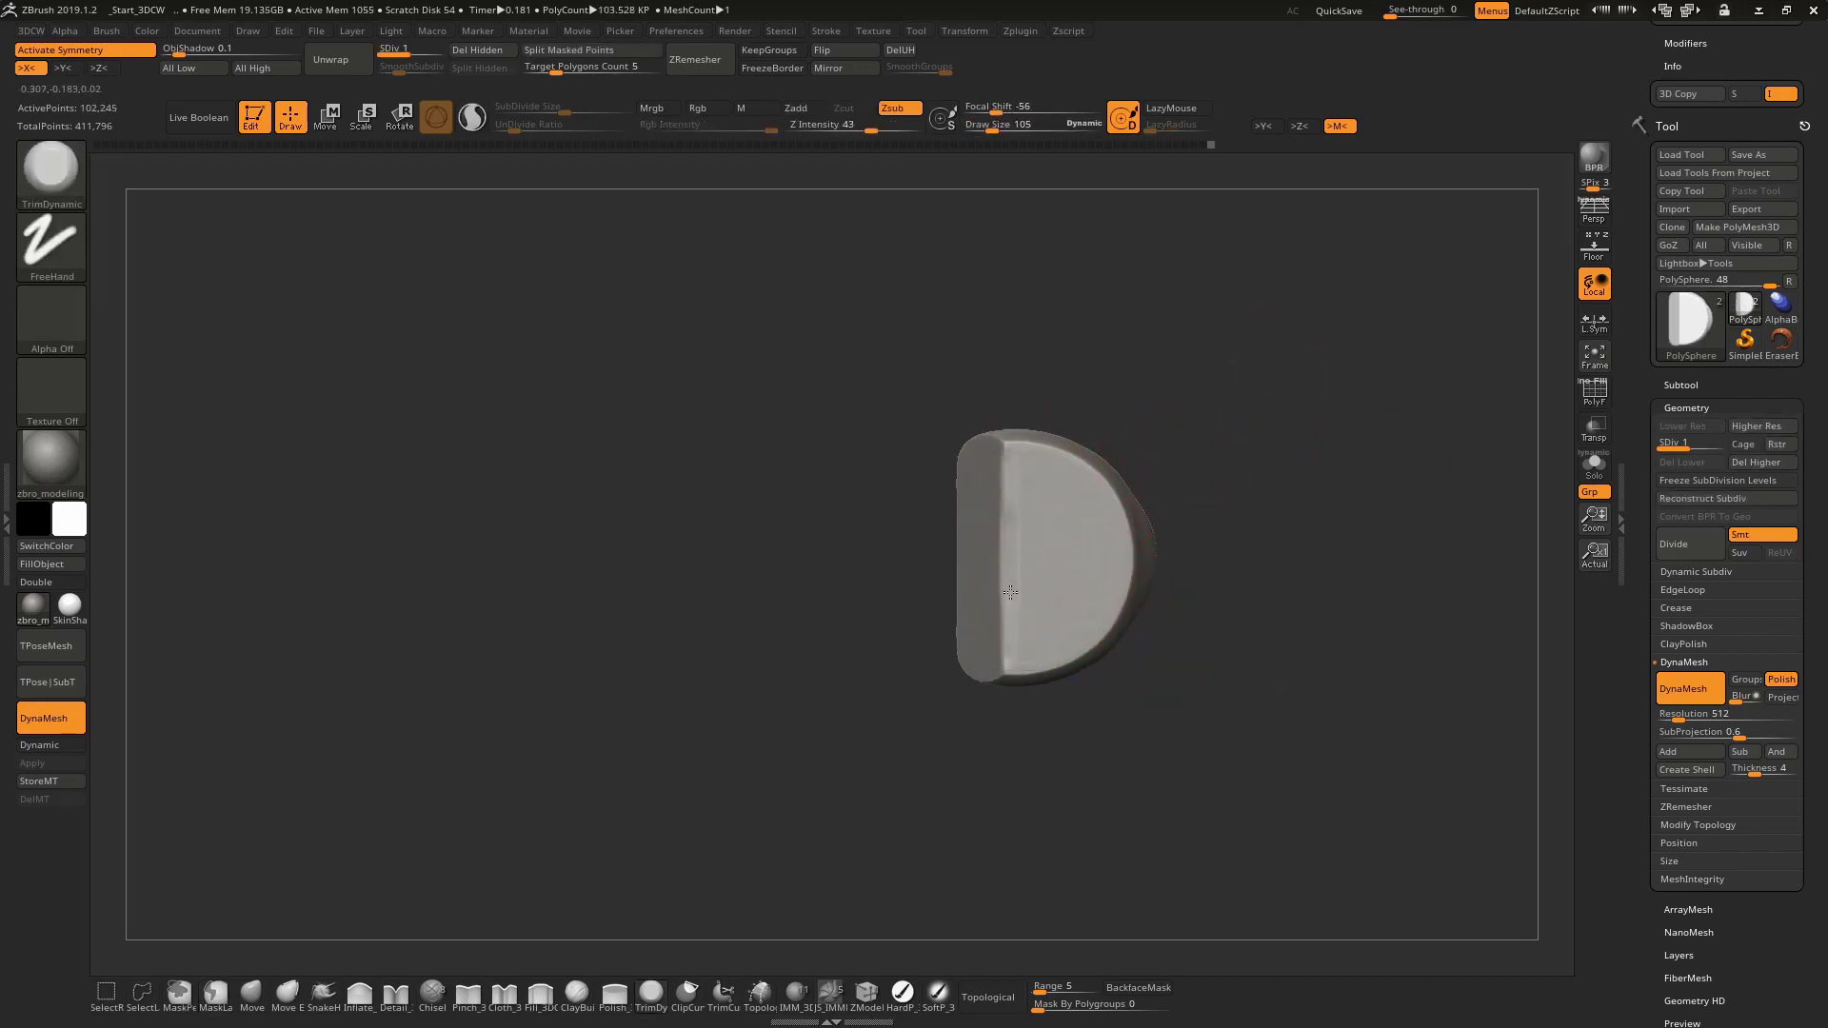
shift+drag(1010, 591, 1030, 530)
mouse_move(978, 519)
right_down()
mouse_move(1175, 448)
mouse_move(1224, 460)
mouse_move(1146, 392)
mouse_move(1219, 368)
mouse_move(1096, 524)
right_up()
mouse_move(1071, 680)
right_down()
mouse_move(1315, 412)
mouse_move(1309, 314)
right_up()
Shape the lips and chin from the front with the Move brush, smoothing briefly
right_click(1317, 419)
key(b)
key(m)
key(v)
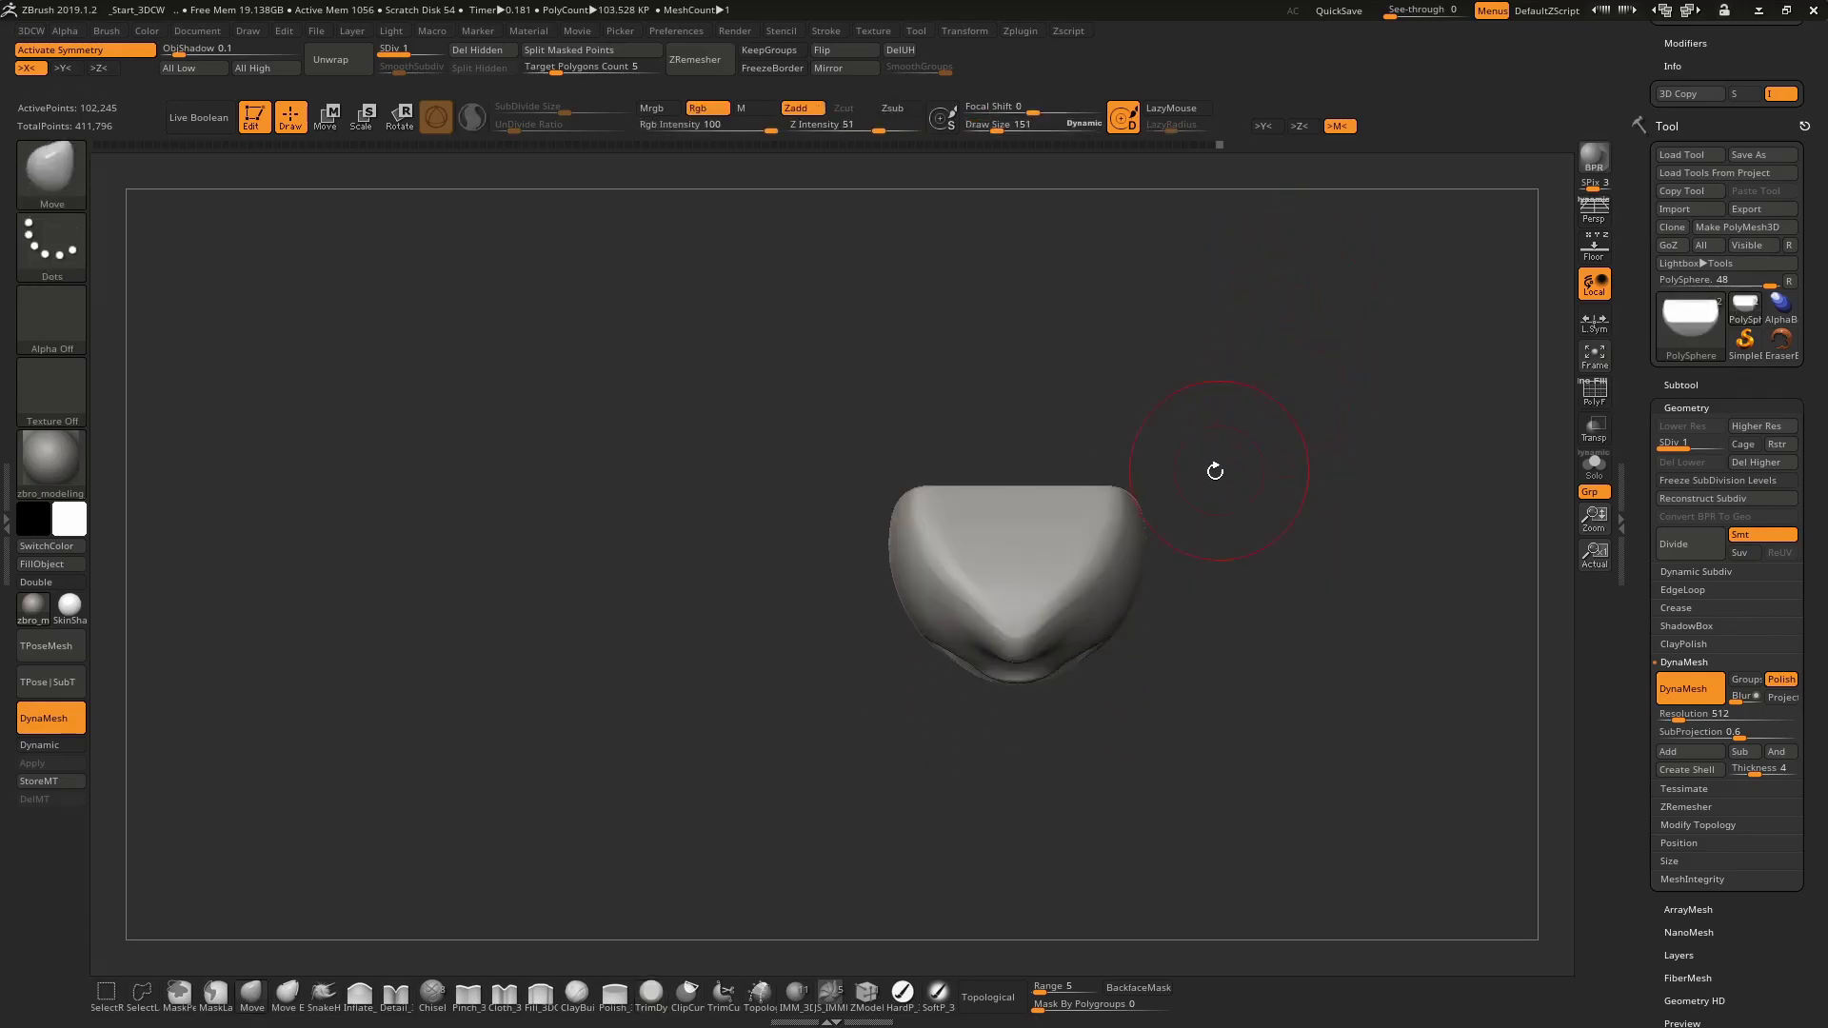
mouse_move(1177, 448)
right_down()
mouse_move(1232, 488)
mouse_move(1241, 523)
right_up()
right_click(1241, 526)
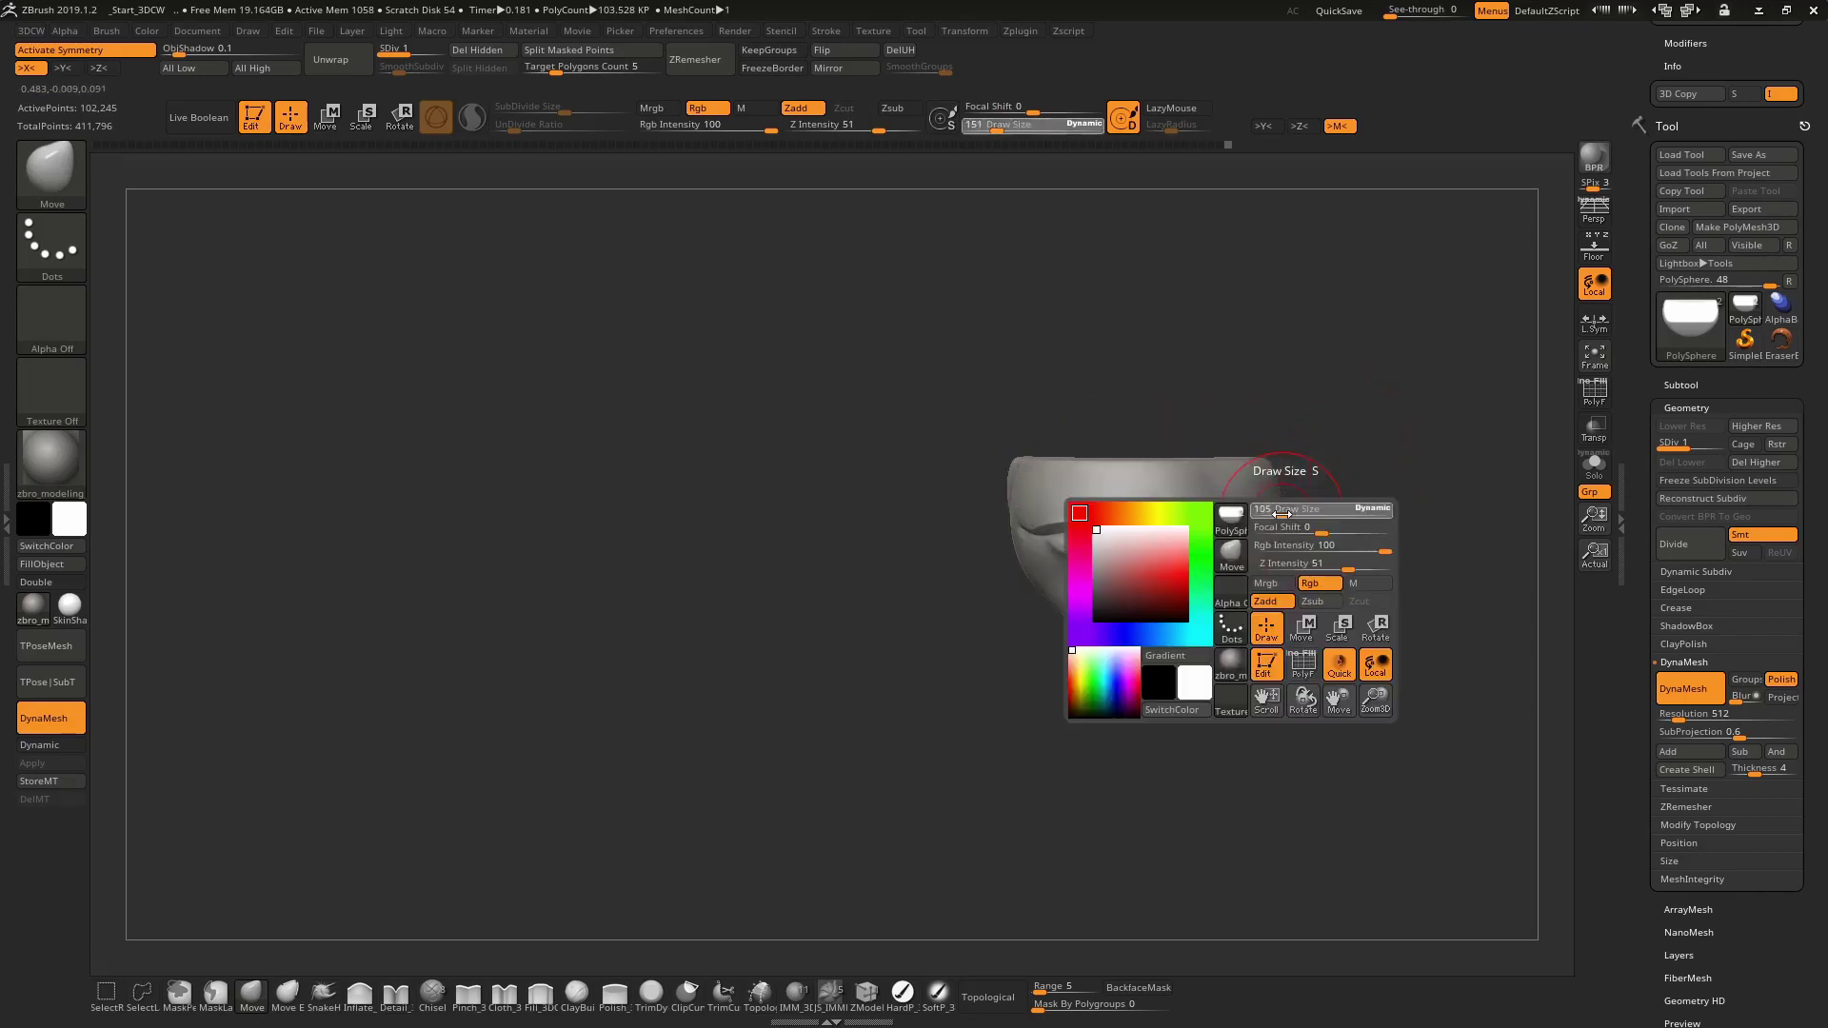
key(shift)
key(shift)
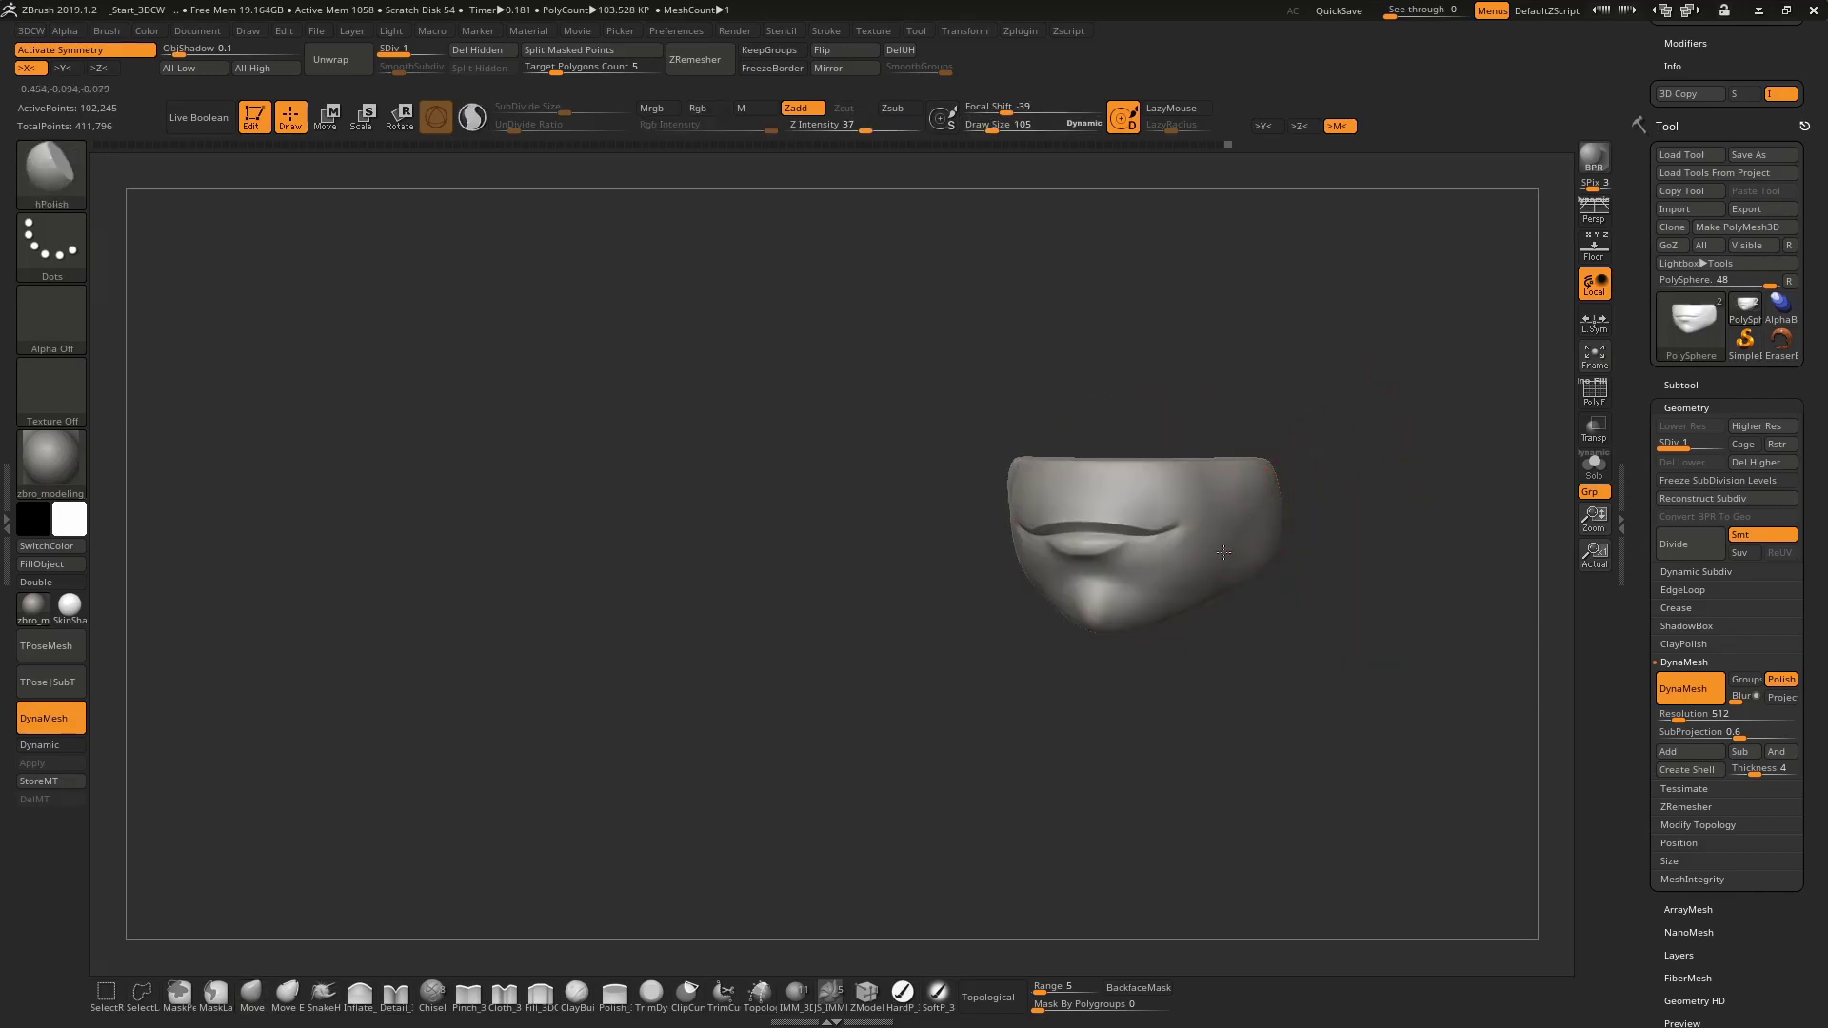
key(shift)
key(shift)
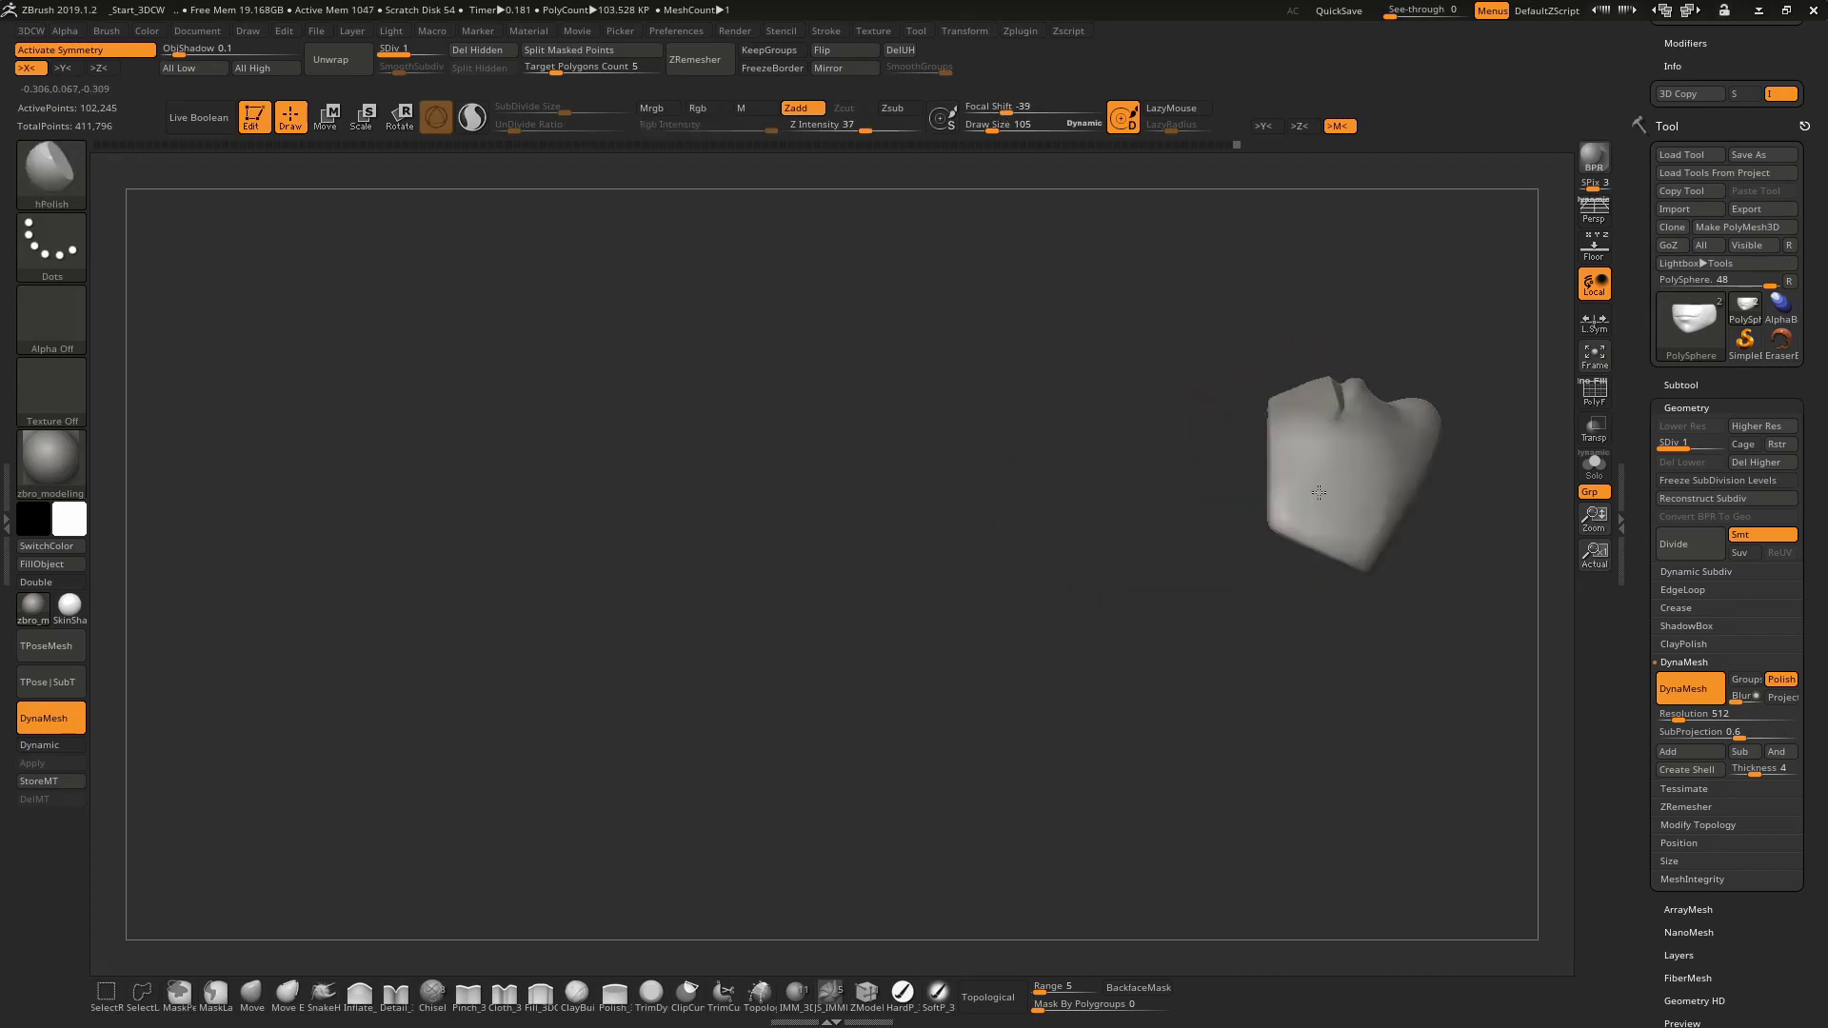
Reselect the Move brush and keep shaping the rounded lip from a new angle
mouse_move(1235, 532)
right_down()
mouse_move(1301, 488)
mouse_move(1277, 511)
right_up()
right_click(1301, 485)
key(shift)
right_click(1295, 488)
key(b)
key(m)
key(v)
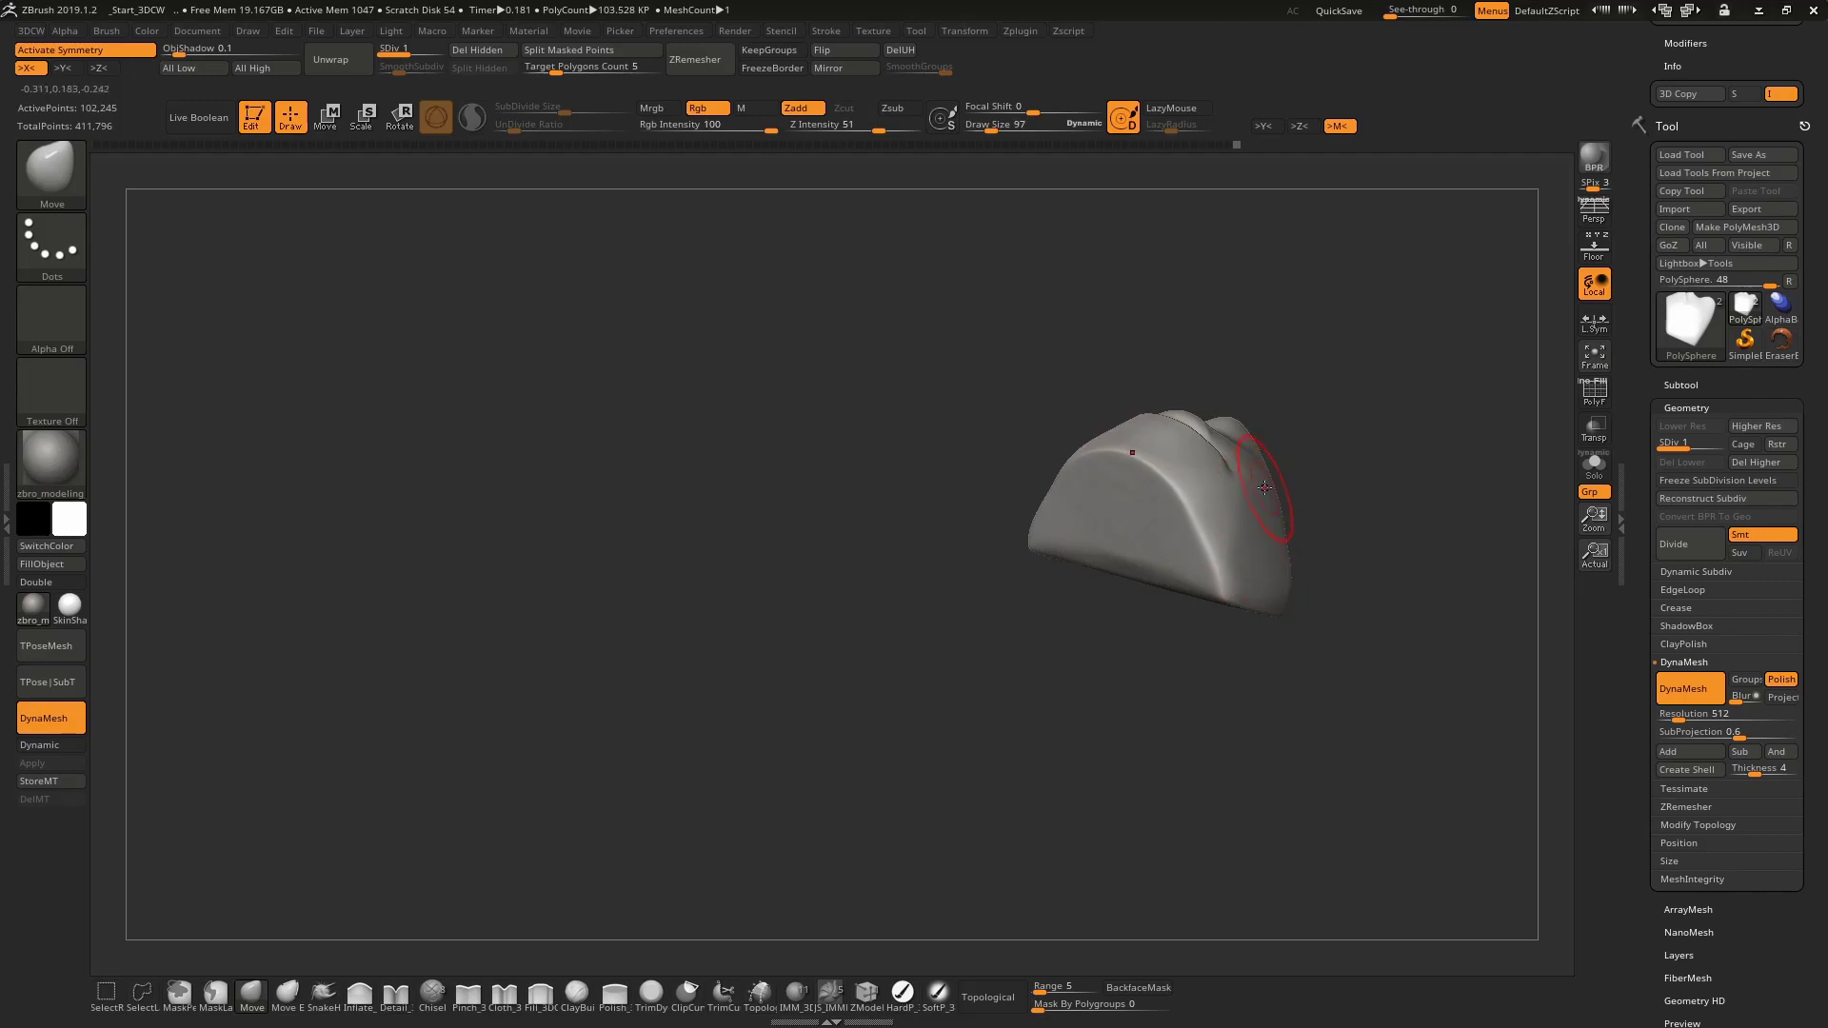
mouse_move(1265, 532)
mouse_down()
mouse_move(1259, 435)
mouse_move(1371, 419)
mouse_up()
Mask and smooth around the lip, then Shift-snap the mouth block to a straight view
key(ctrl)
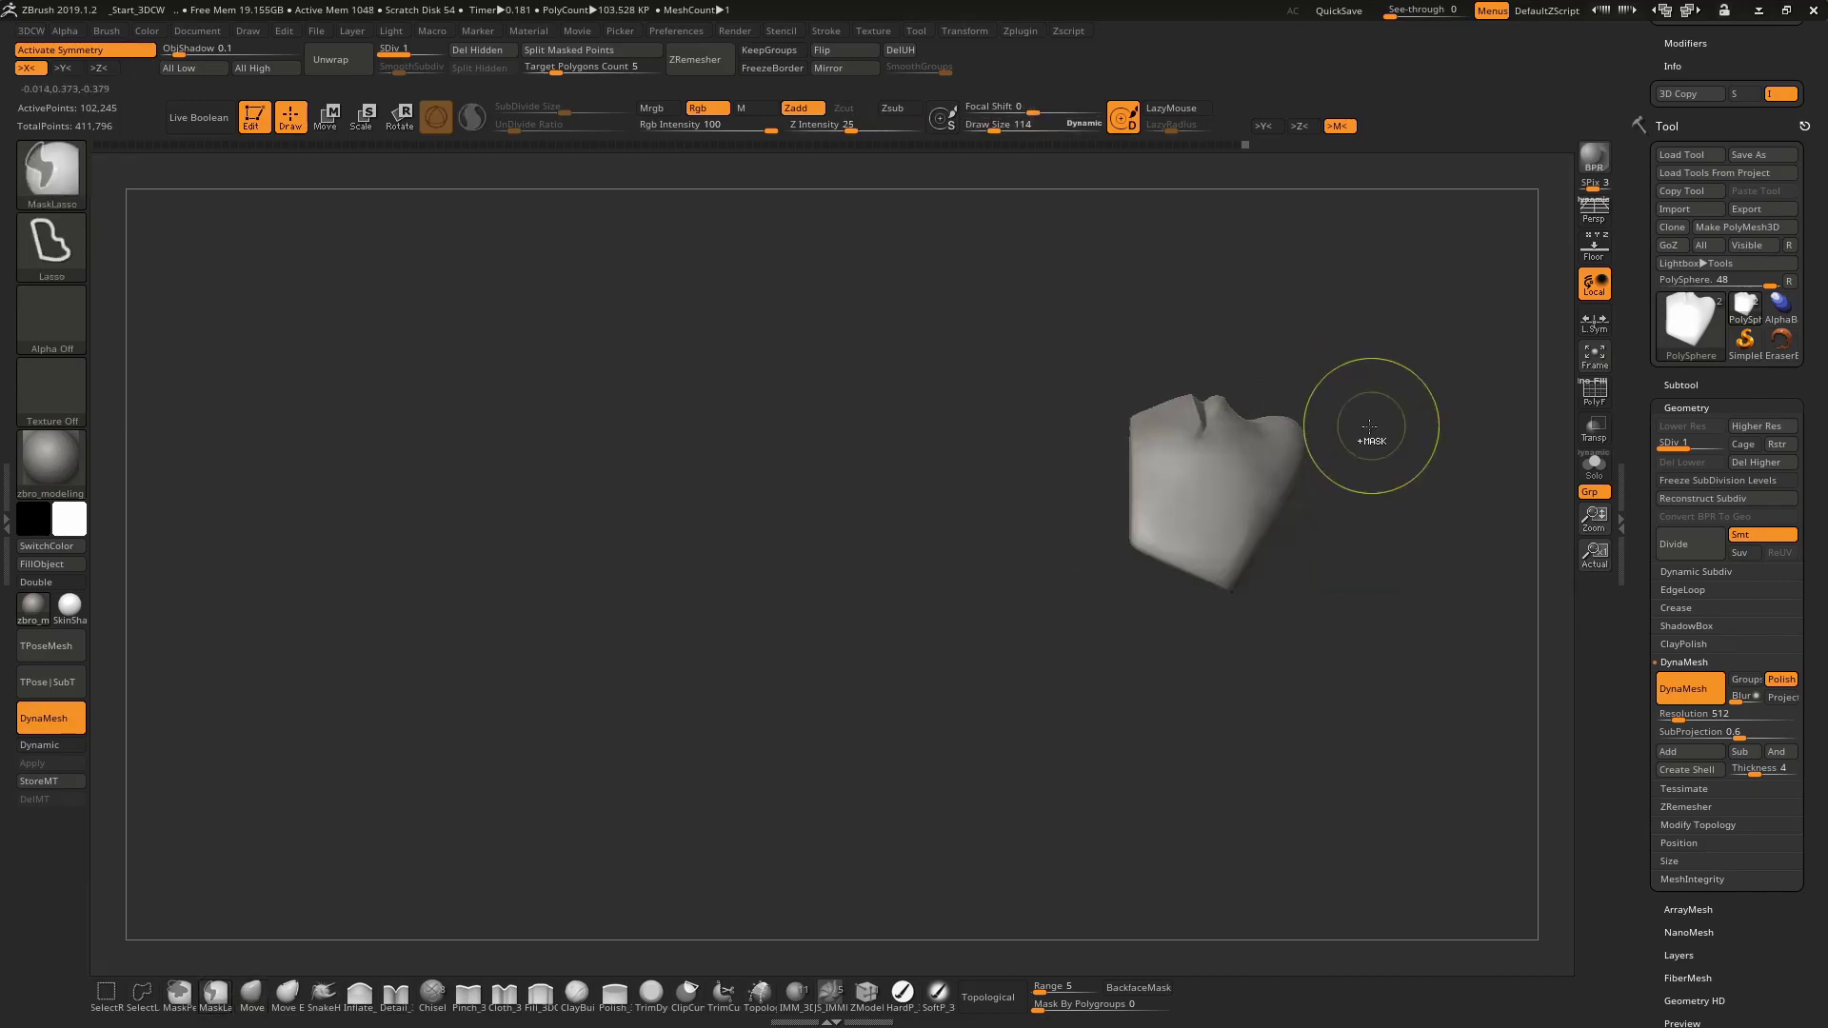
key(space)
key(shift)
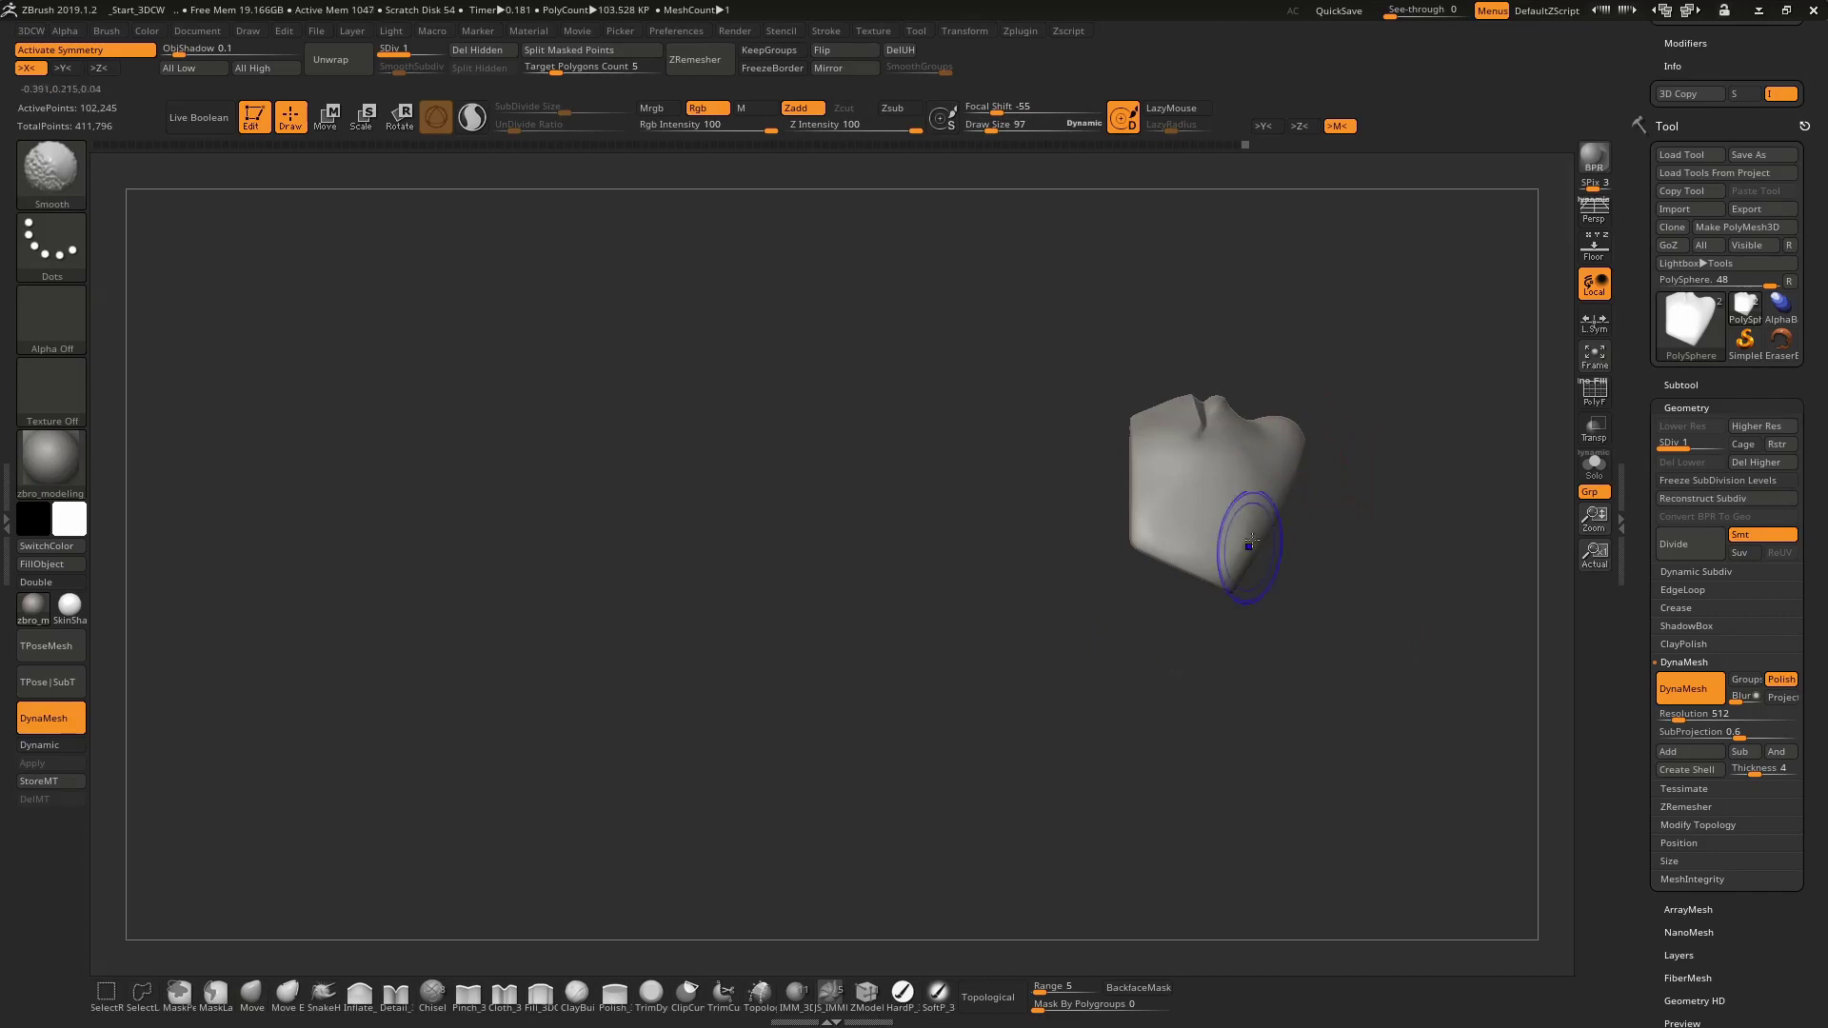
drag(1287, 482, 1289, 451)
drag(1244, 529, 1298, 479)
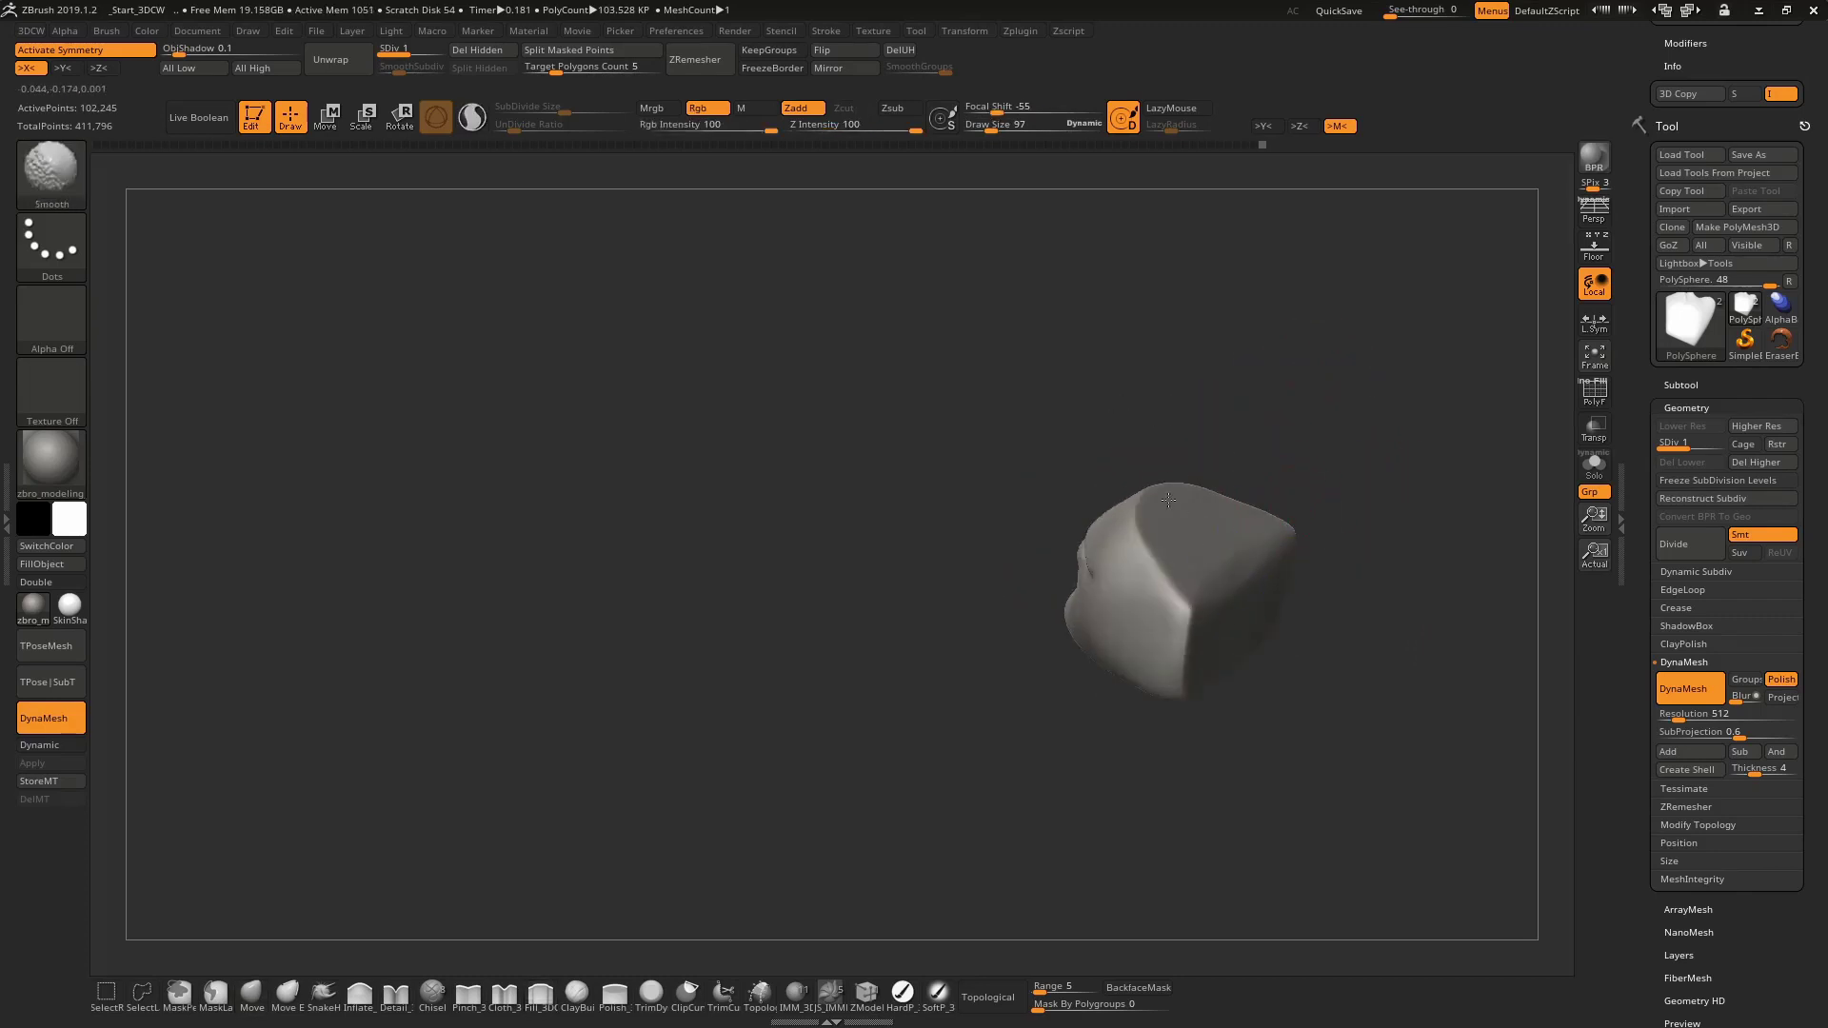
mouse_move(1299, 479)
mouse_down()
mouse_move(1183, 613)
mouse_move(1190, 575)
mouse_move(1069, 543)
mouse_up()
key(shift)
key(space)
Deepen the upper part of the lip crease with the Detail_3DCW brush
key(b)
key(d)
key(e)
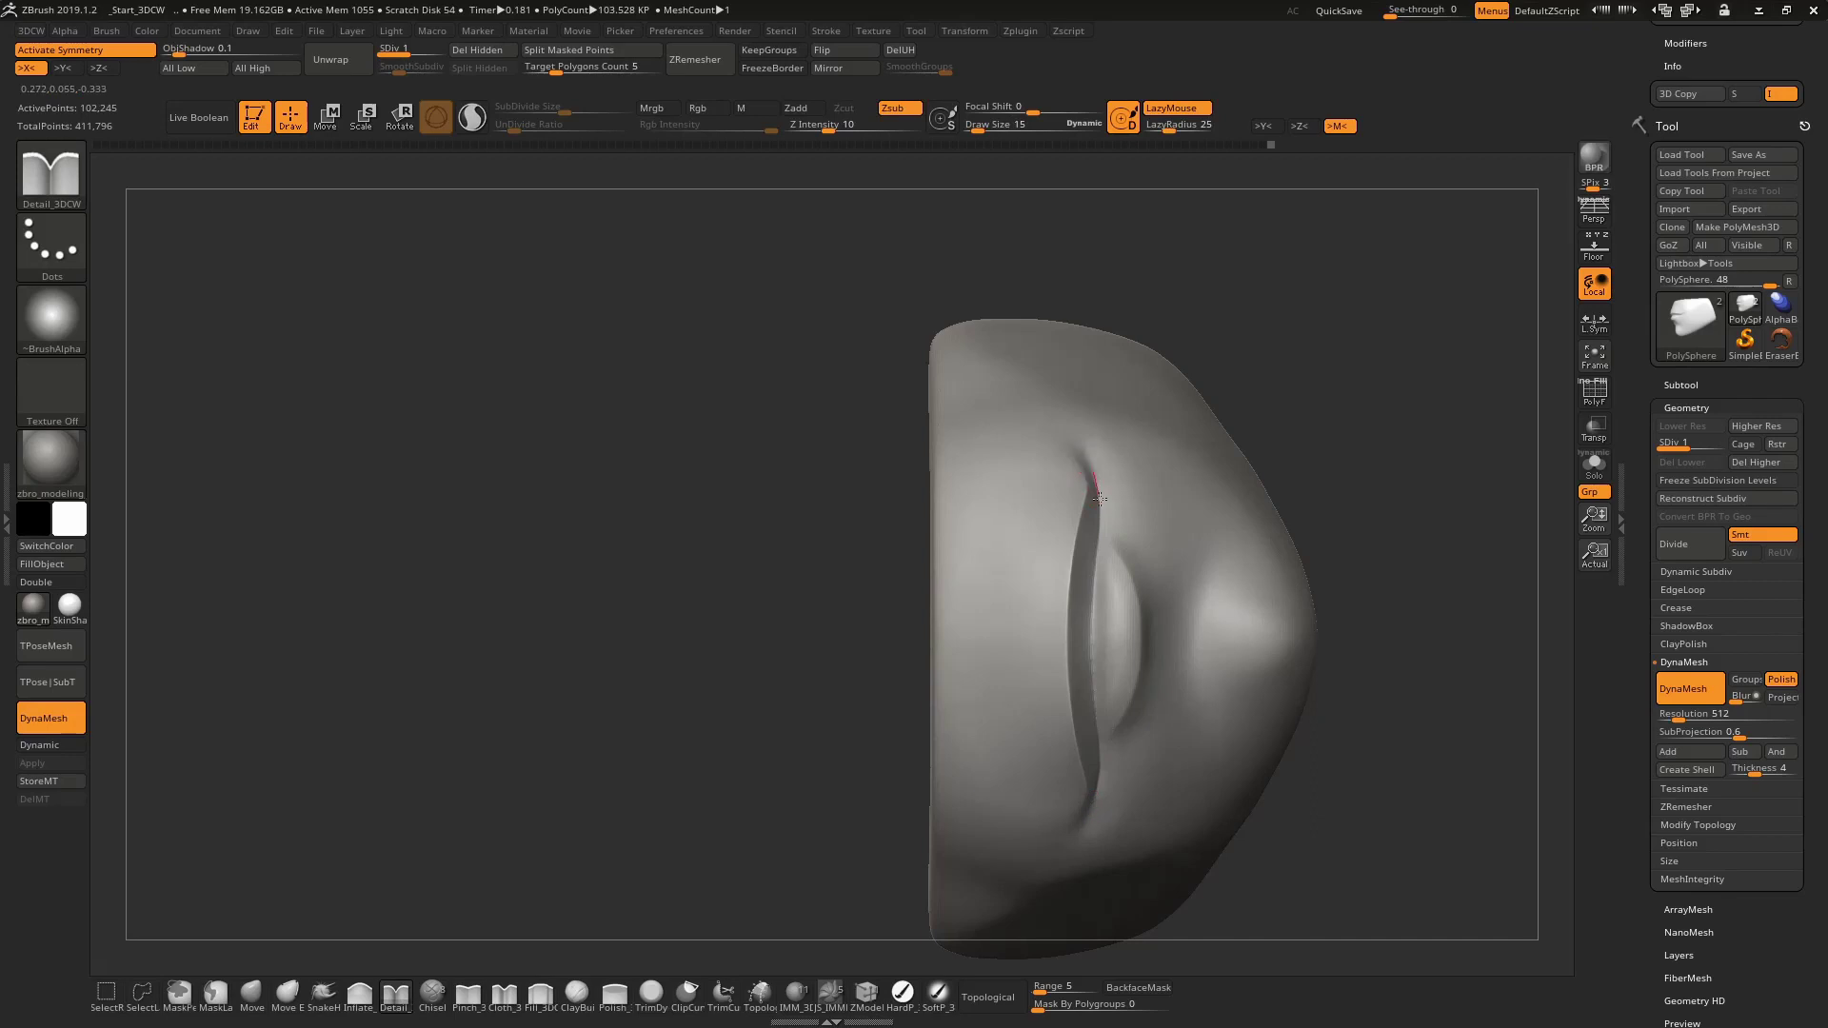
drag(1091, 667, 1101, 560)
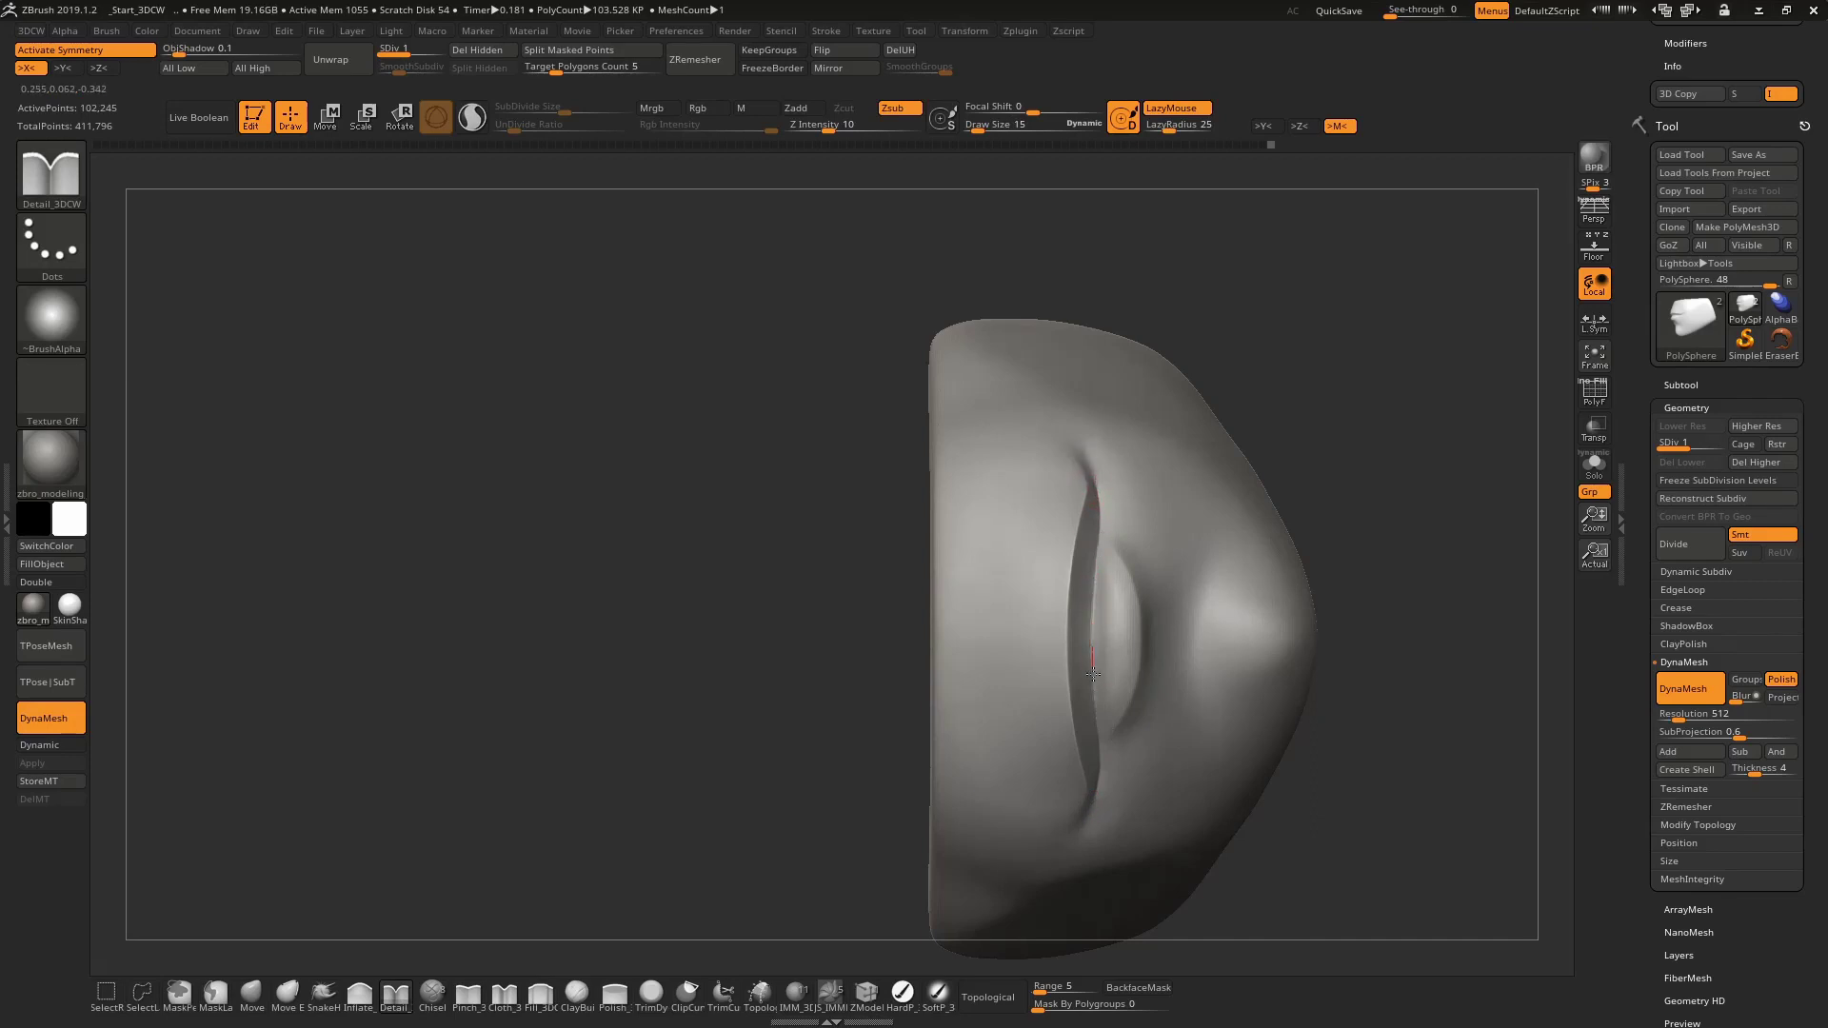
shift+drag(1102, 777, 1079, 664)
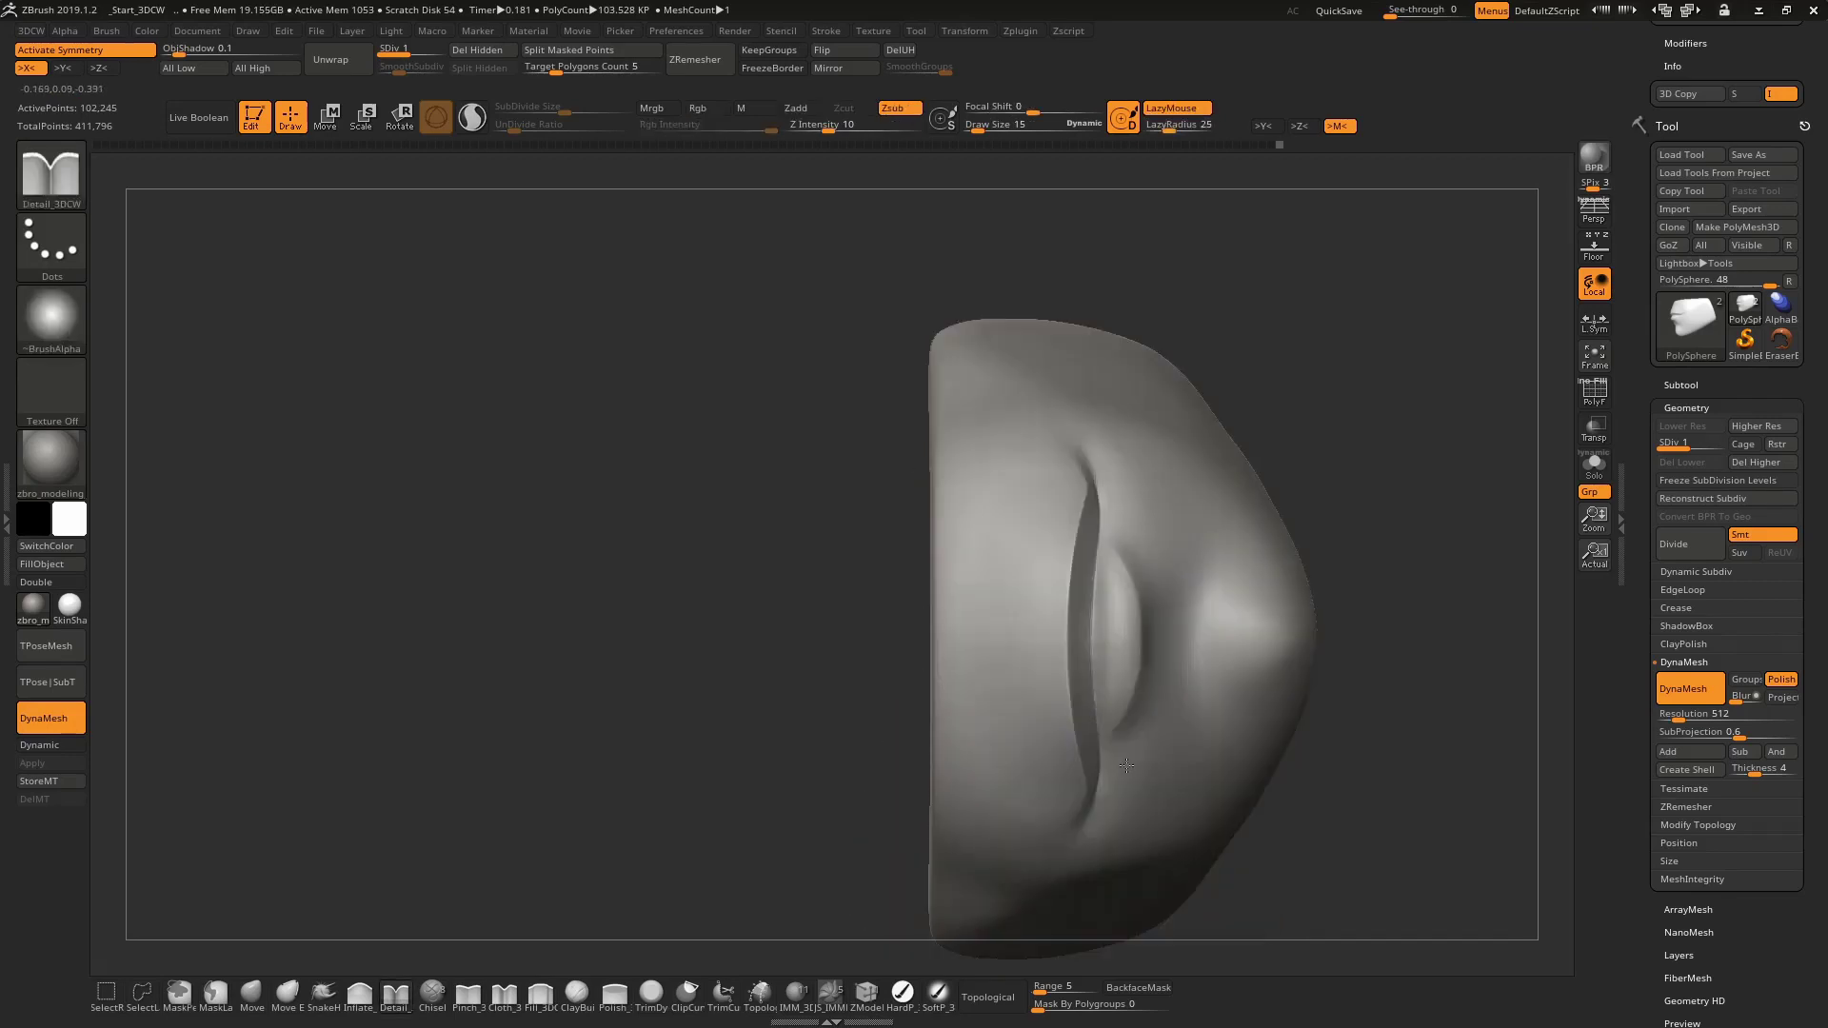
right_drag(1093, 640, 1209, 582)
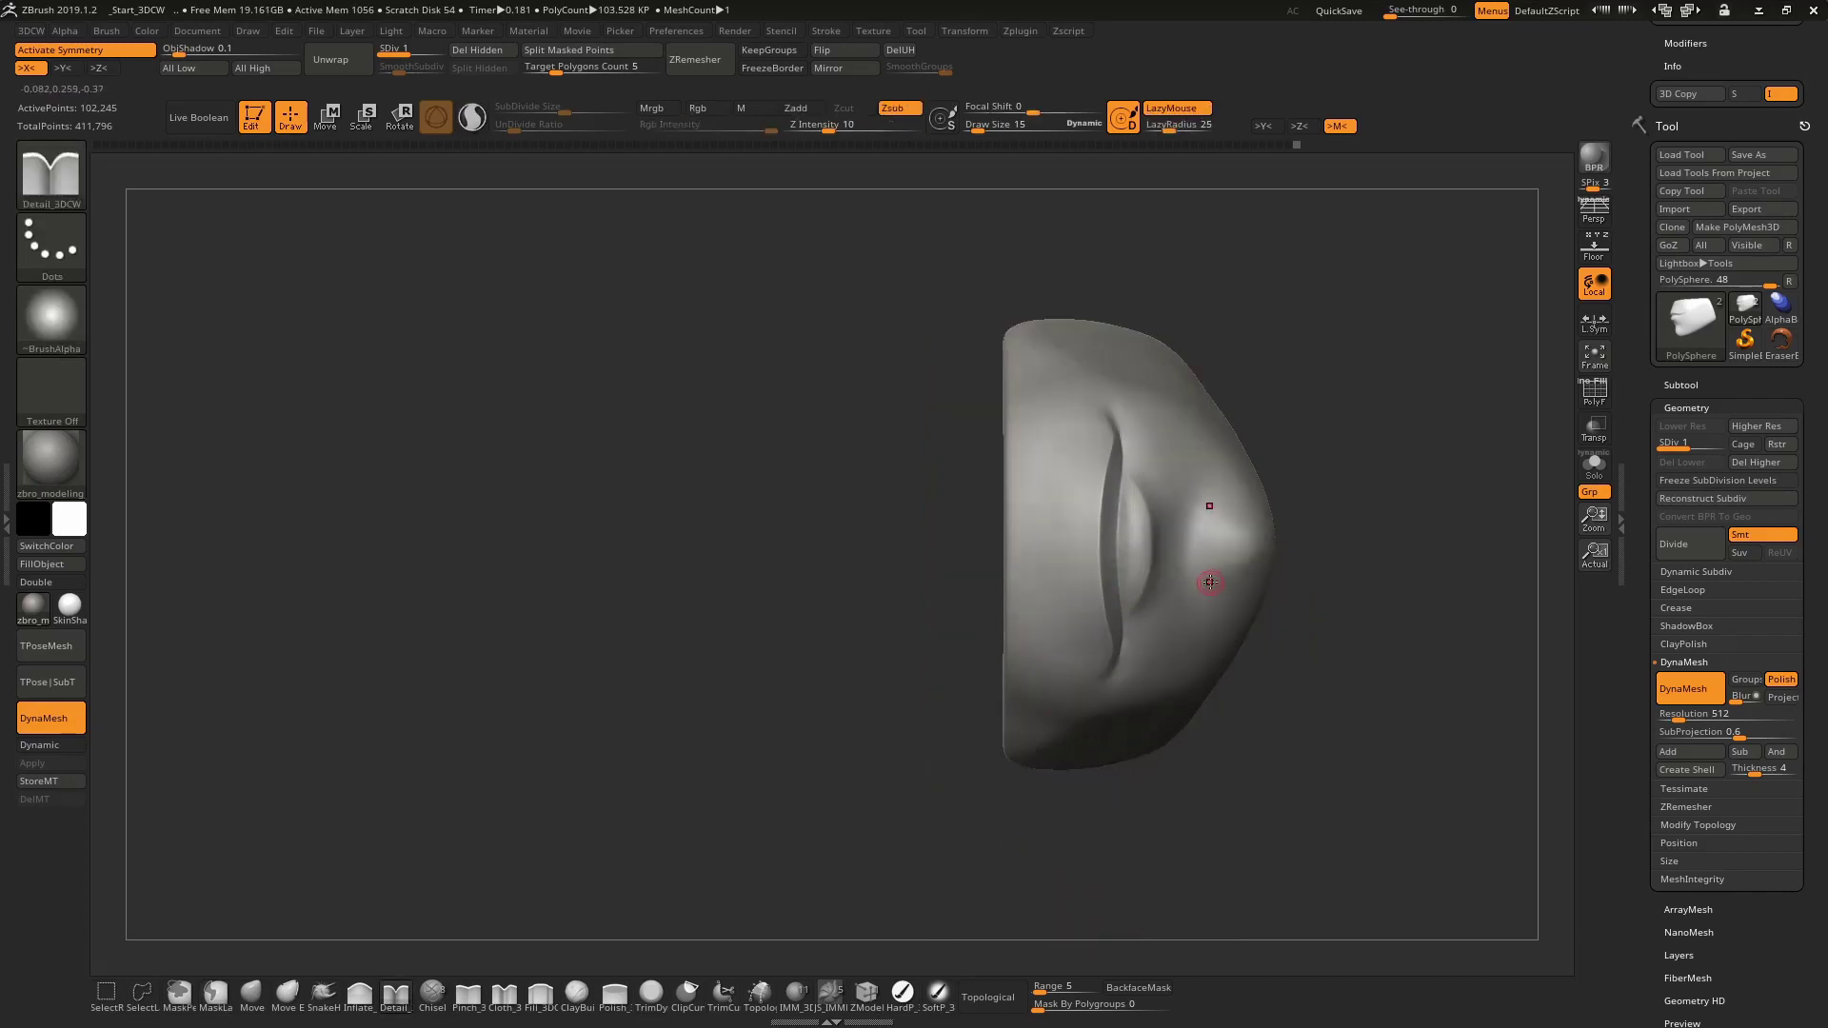
ZRemesh the mouth to 9,764 points, check the wireframe, and subdivide to 156,194 points
key(ctrl+shift+r)
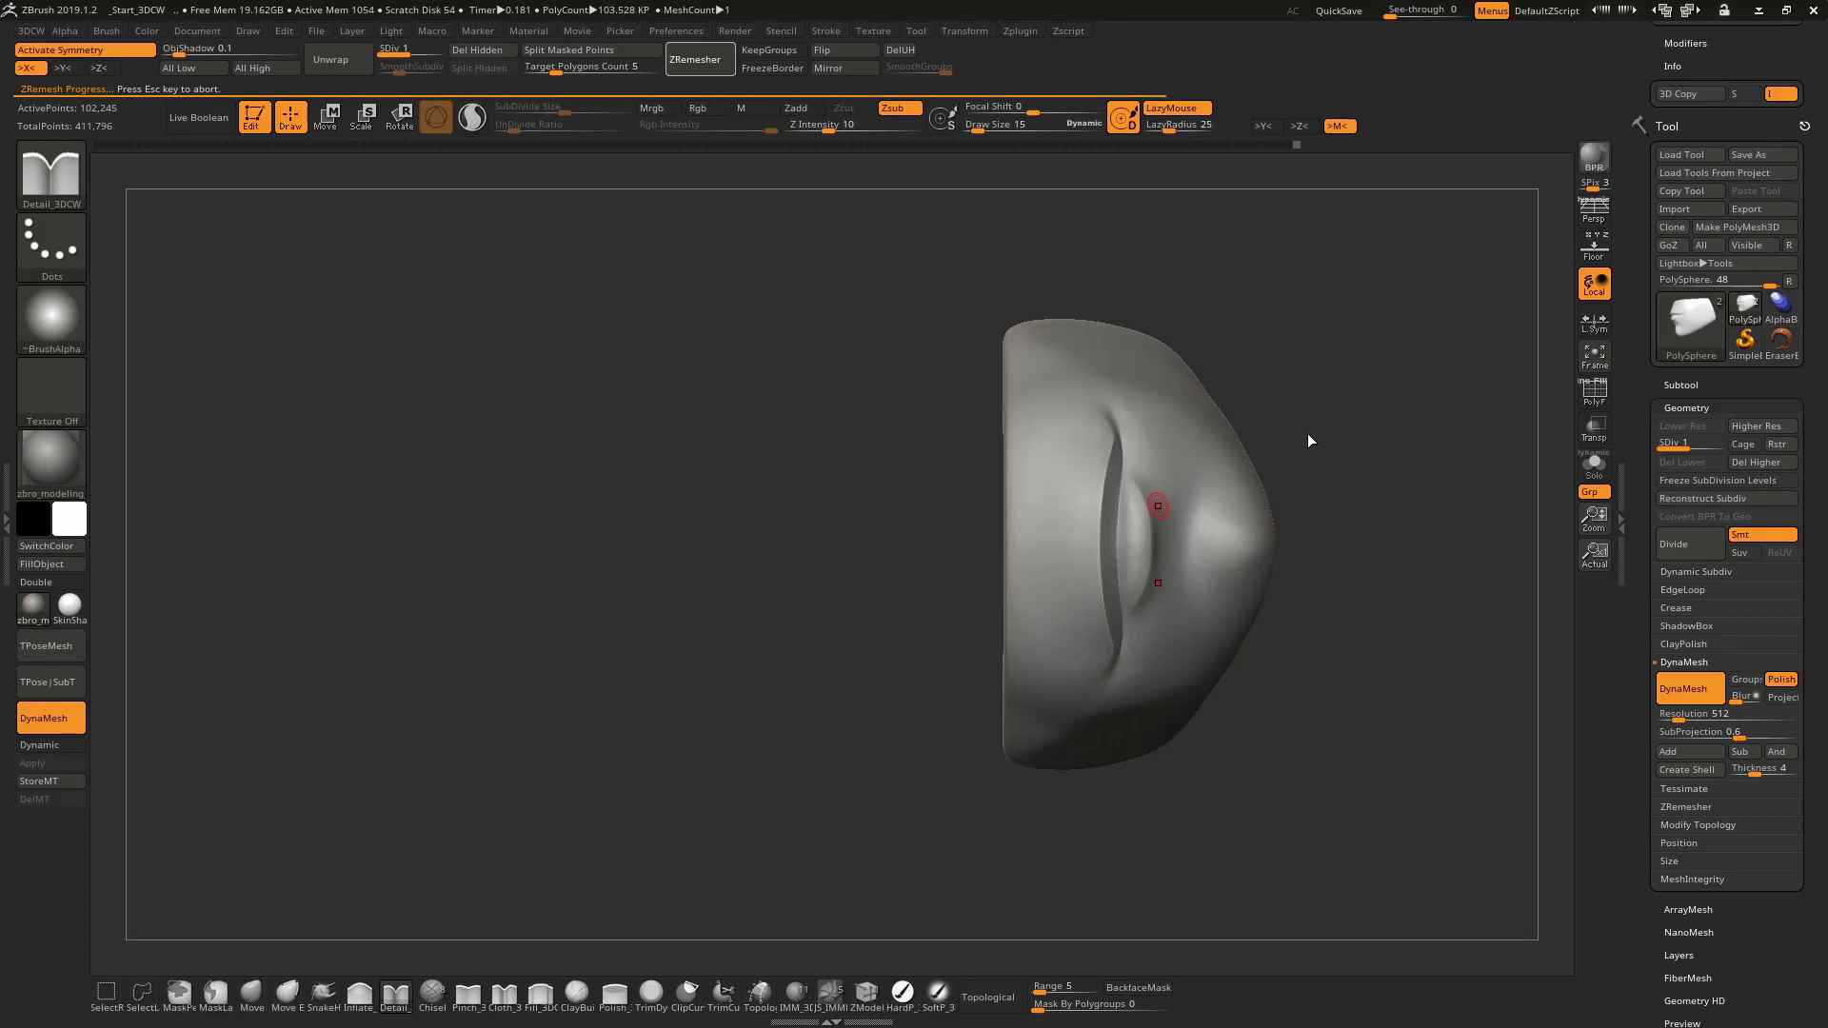
drag(1424, 286, 1246, 379)
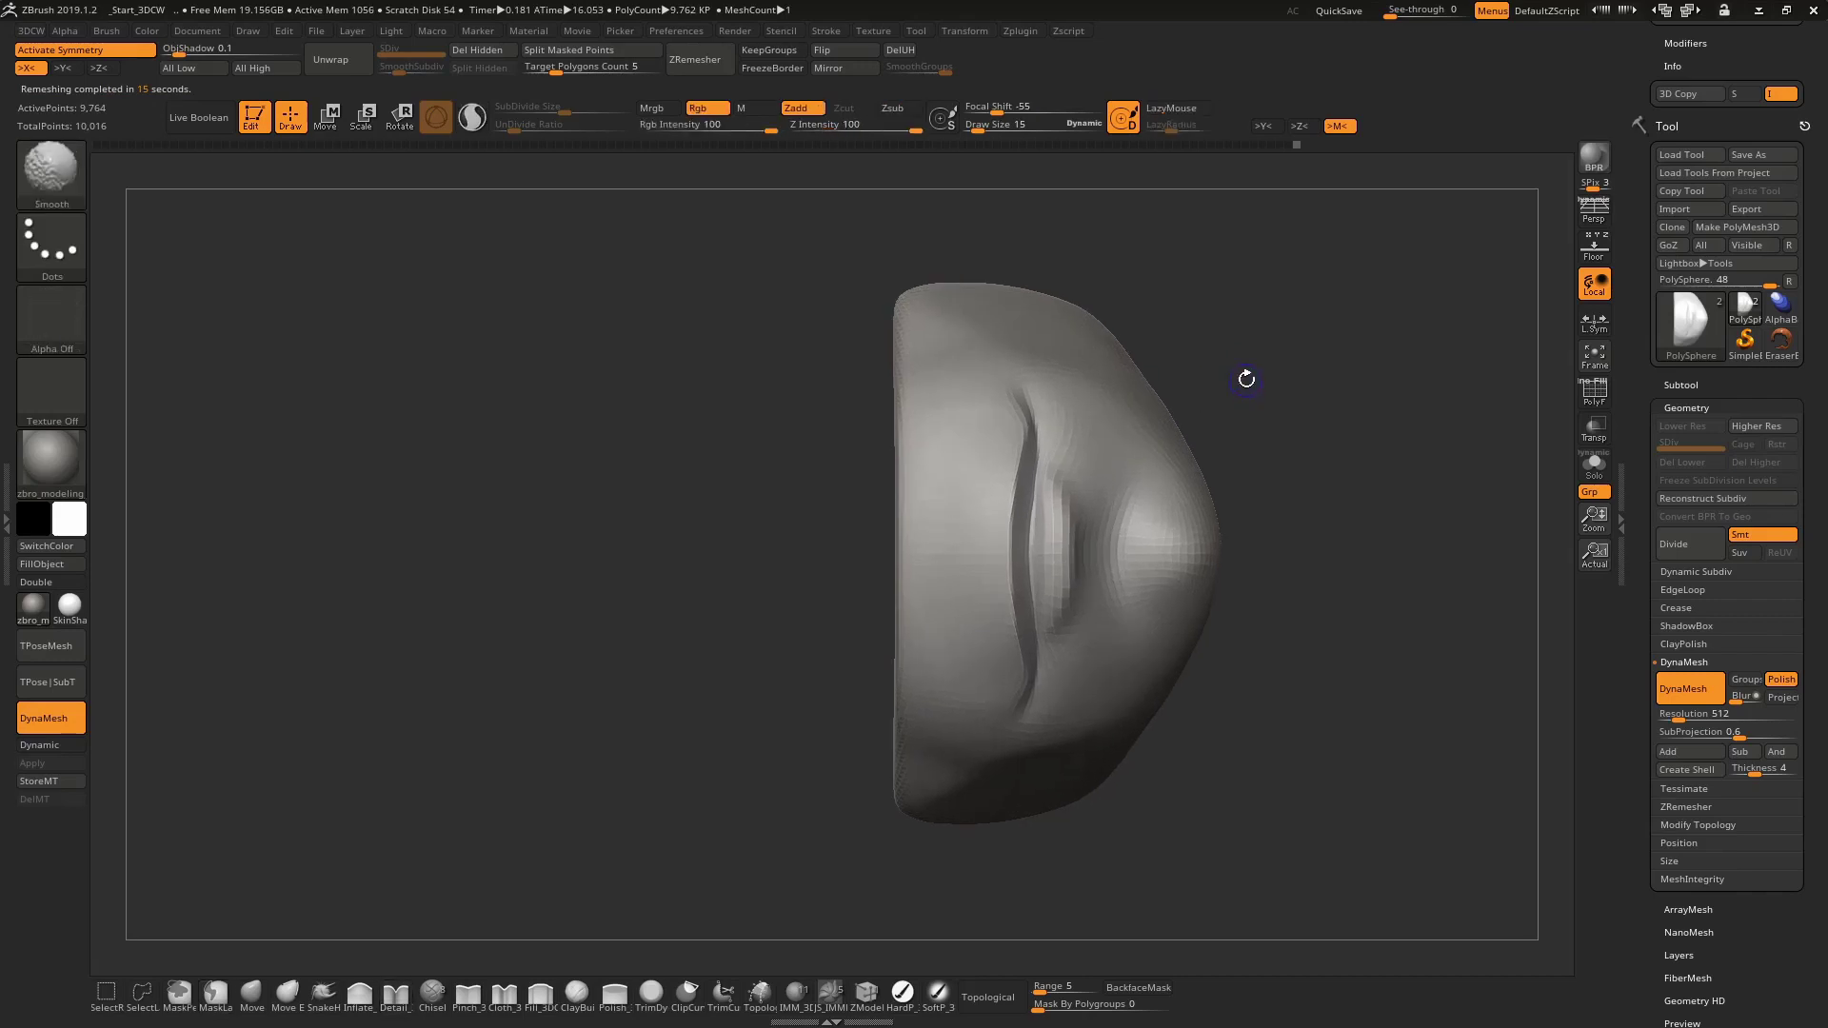
key(shift+f)
key(1)
key(shift+f)
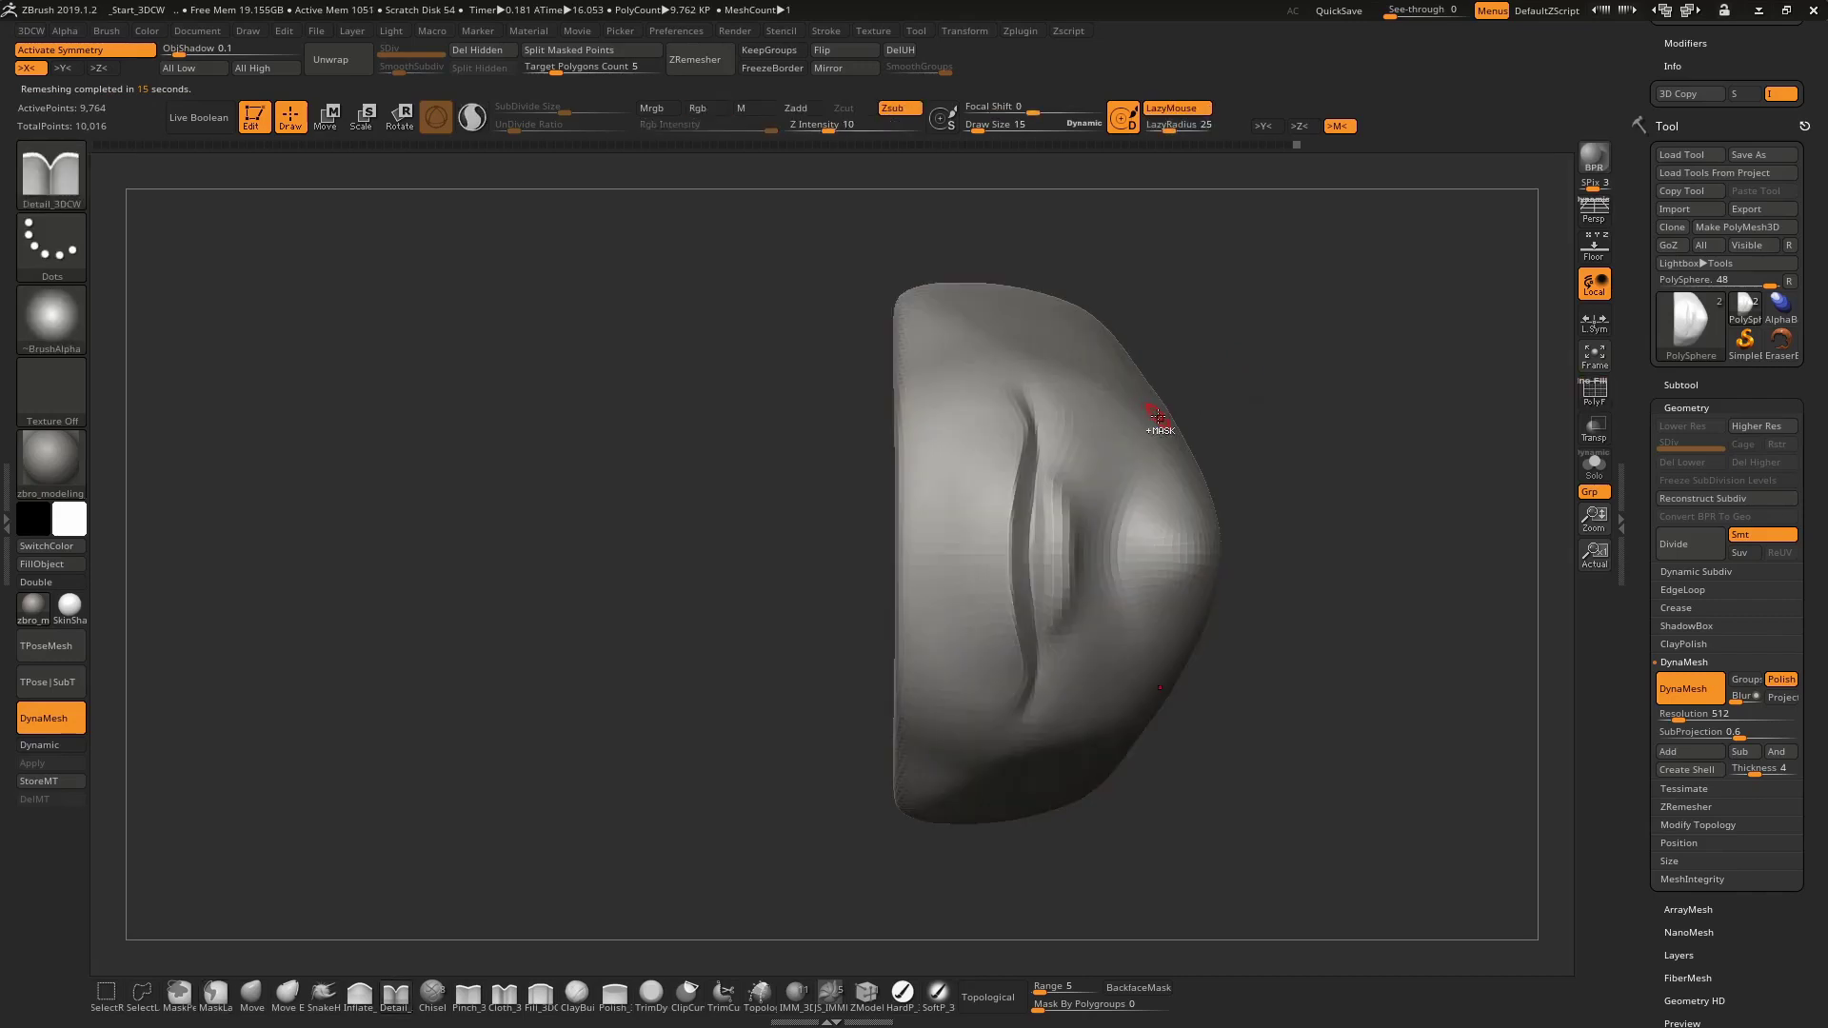
key(ctrl+d)
key(ctrl+d)
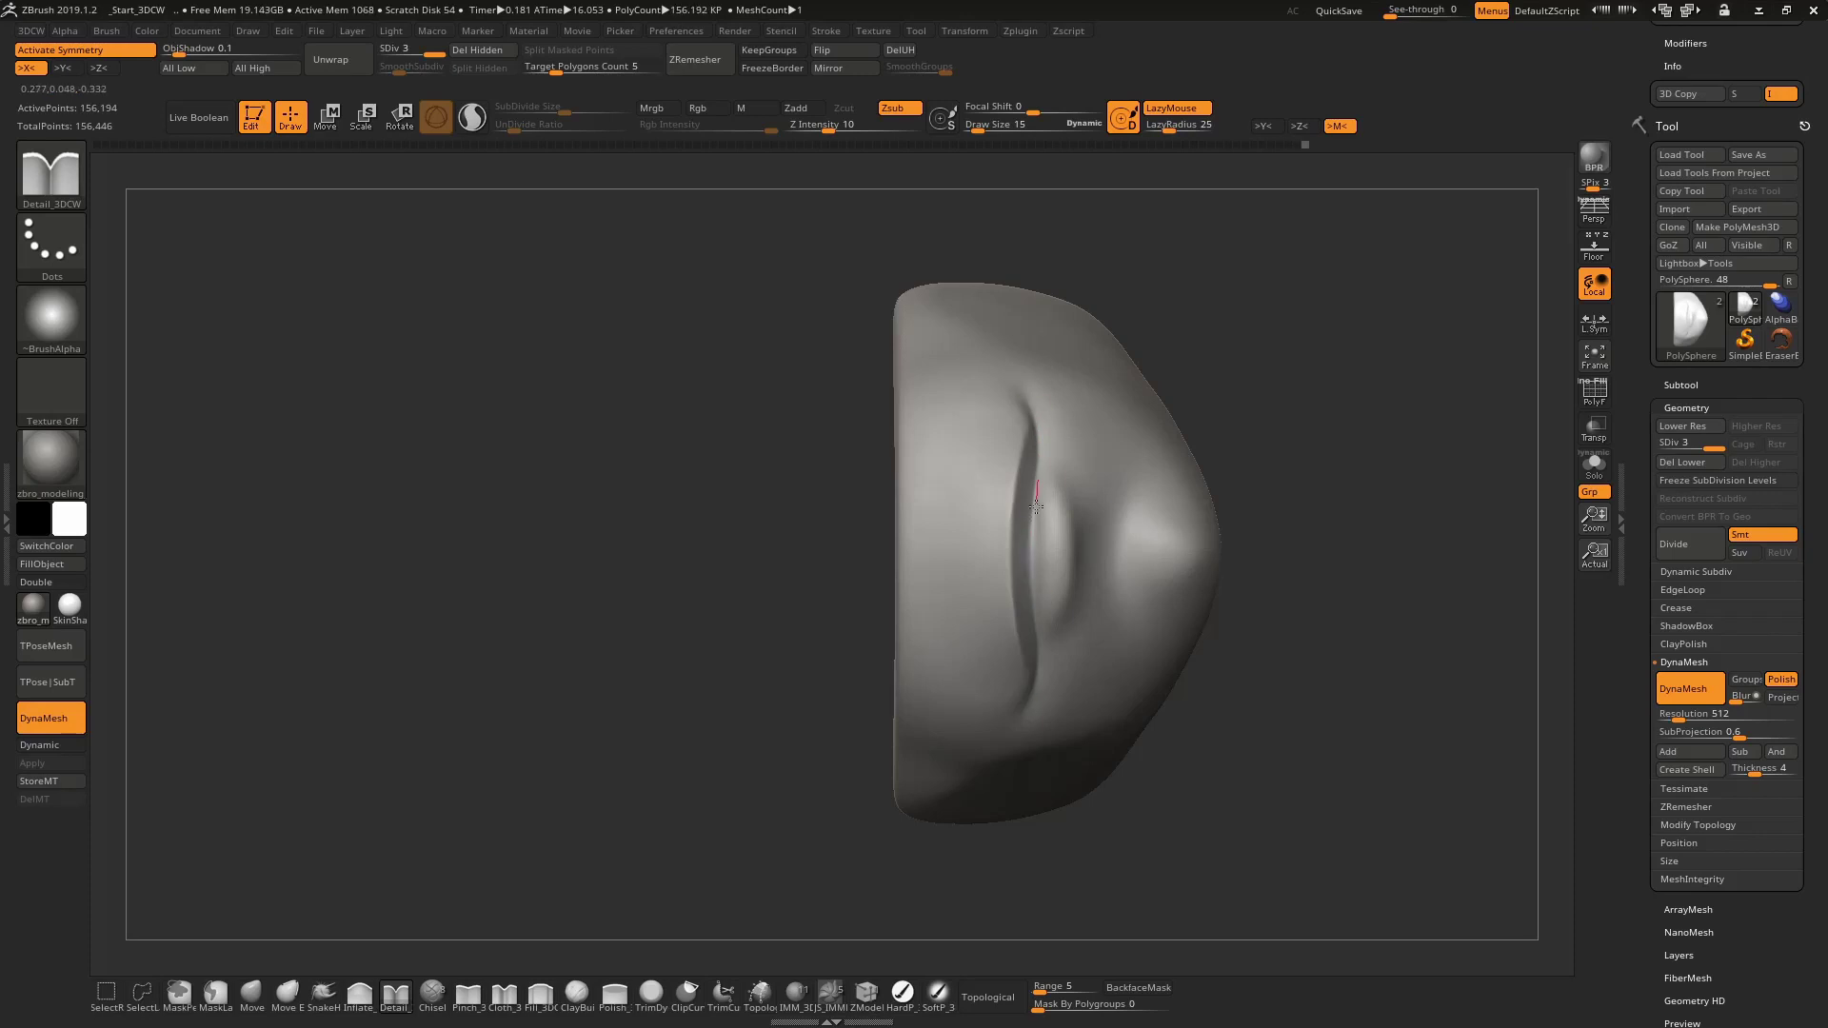
Tilt the view down onto the crease and lower Z Intensity to 60
mouse_move(1074, 601)
right_down()
mouse_move(1072, 425)
mouse_move(1044, 546)
mouse_move(1030, 537)
right_up()
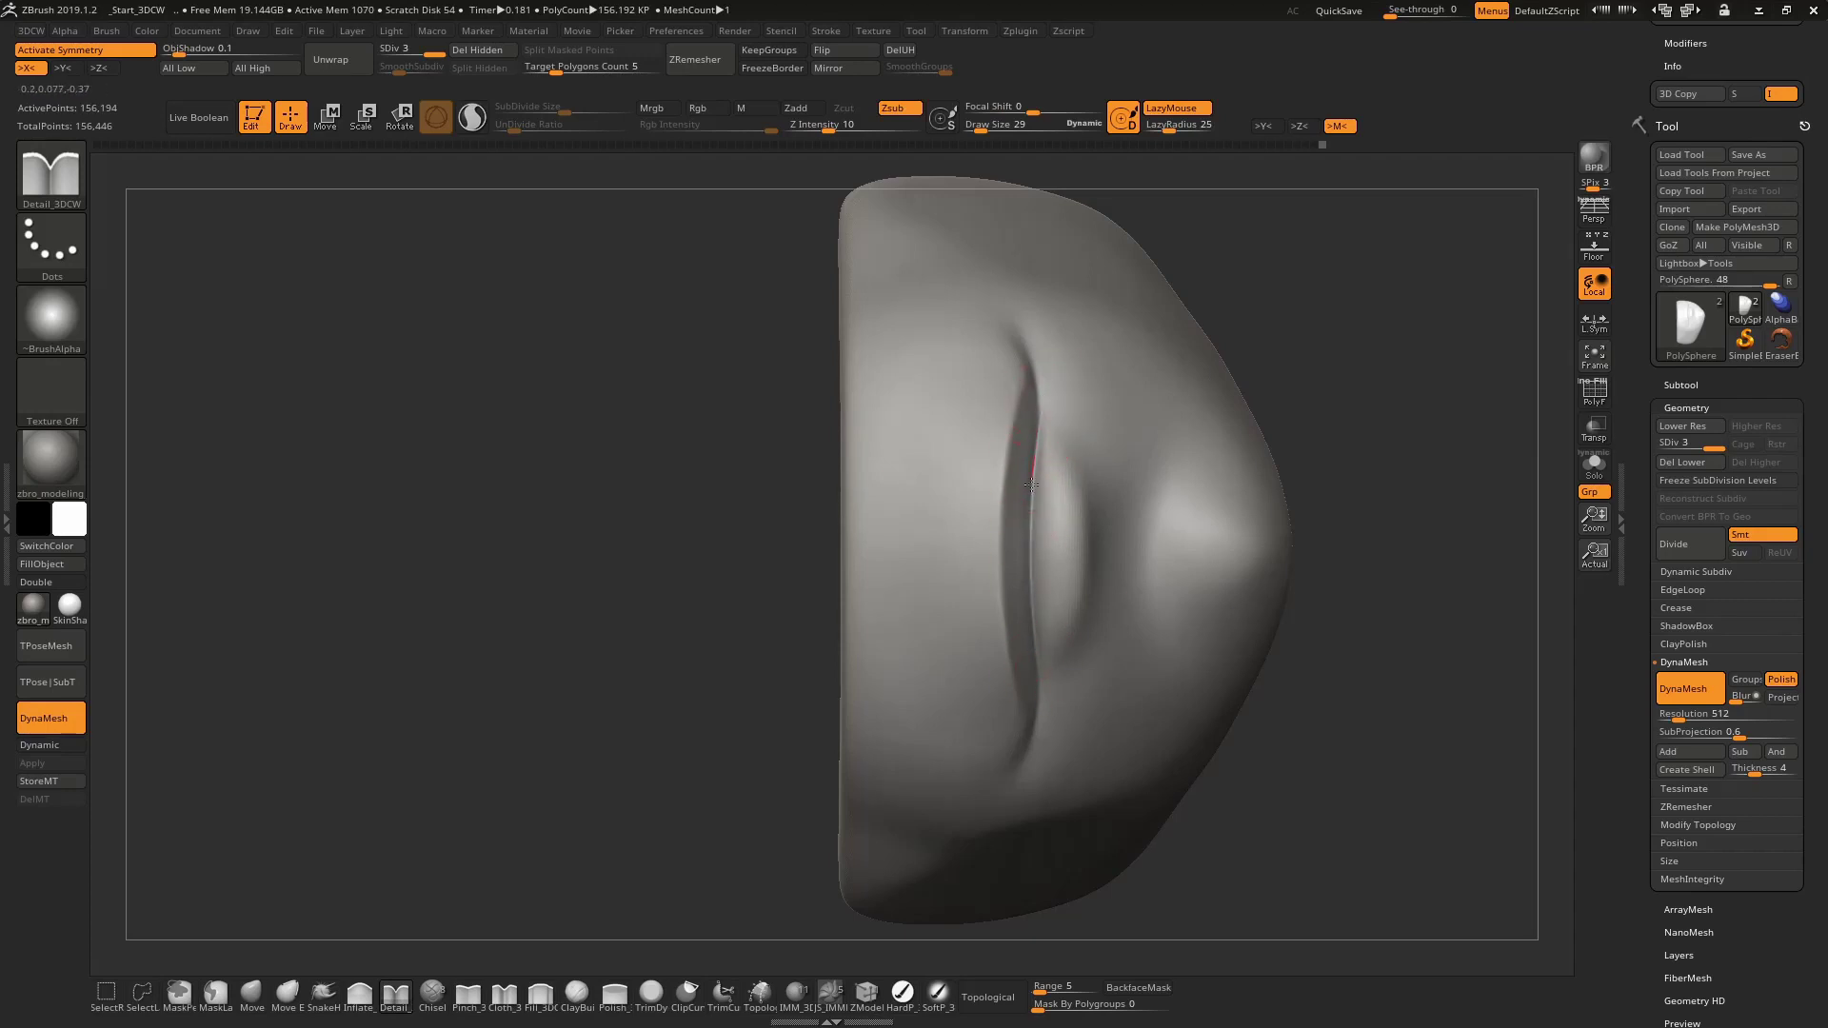
mouse_move(1039, 712)
right_down()
mouse_move(1033, 745)
mouse_move(1046, 674)
right_up()
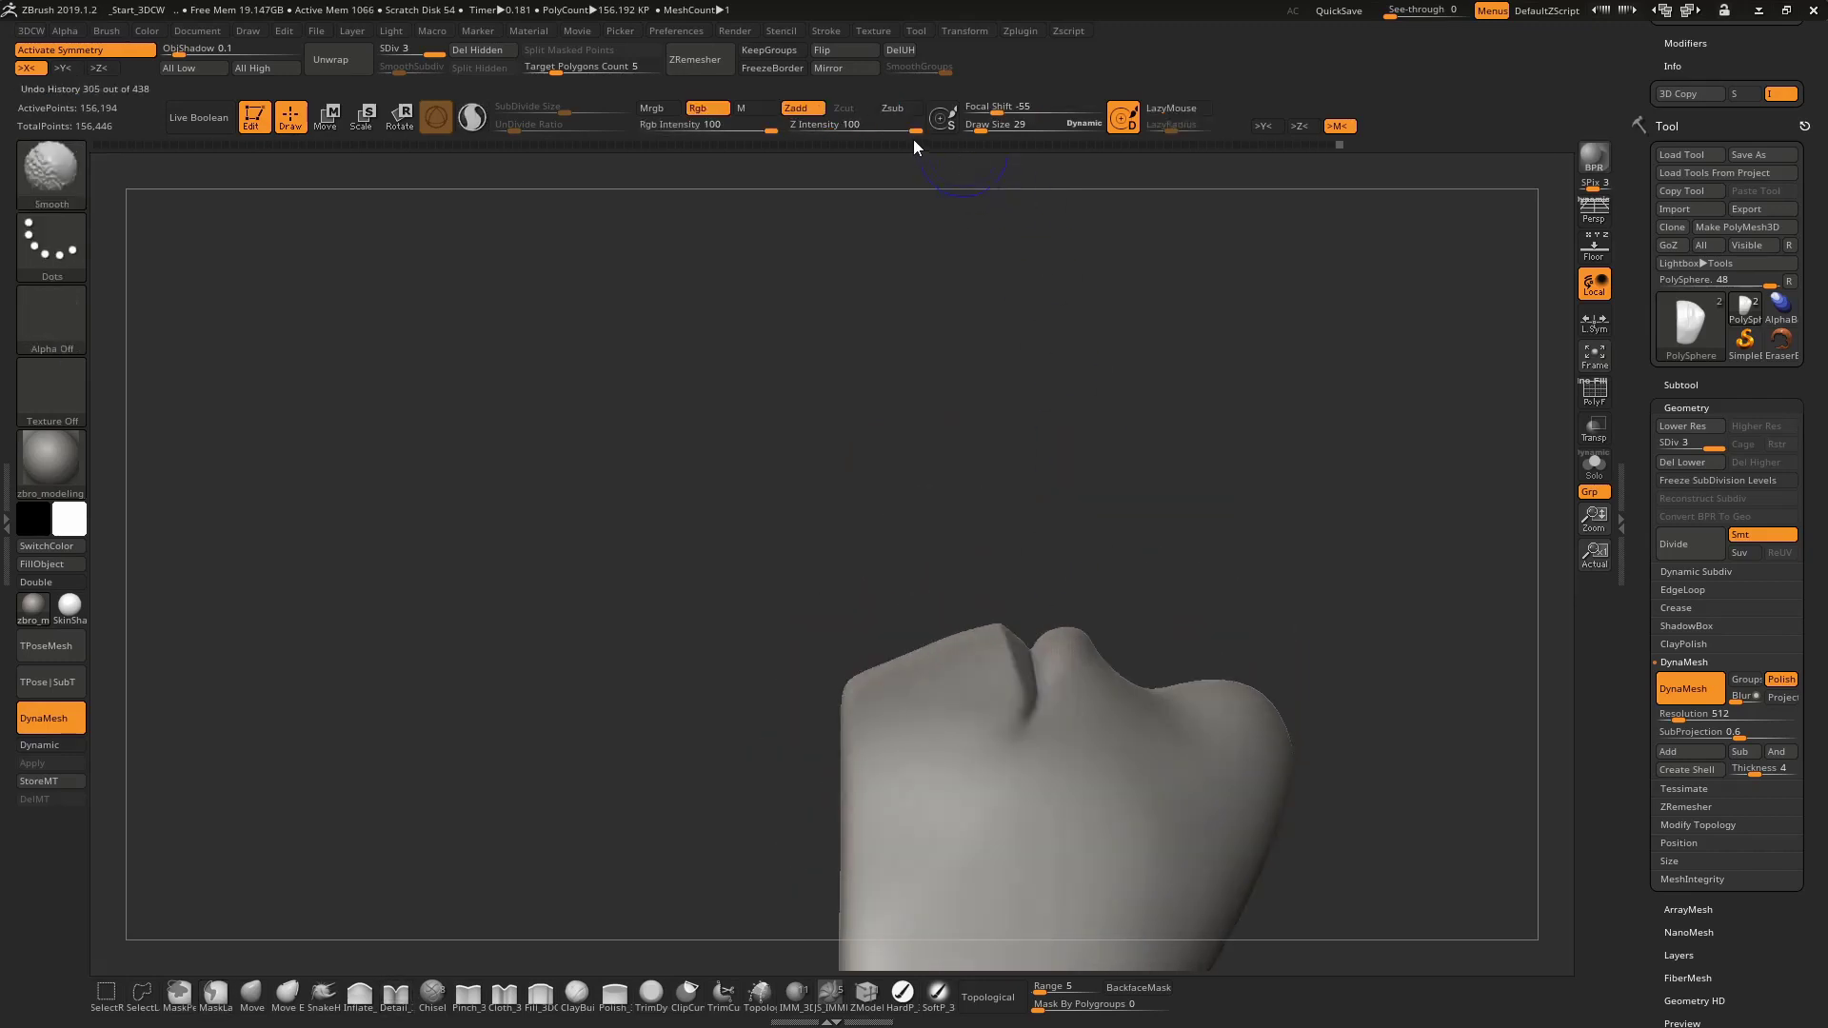
drag(914, 130, 885, 130)
mouse_move(1019, 590)
right_down()
mouse_move(1030, 643)
mouse_move(1061, 641)
right_up()
Pinch the lip crease into a sharper line with the Pinch brush
key(space)
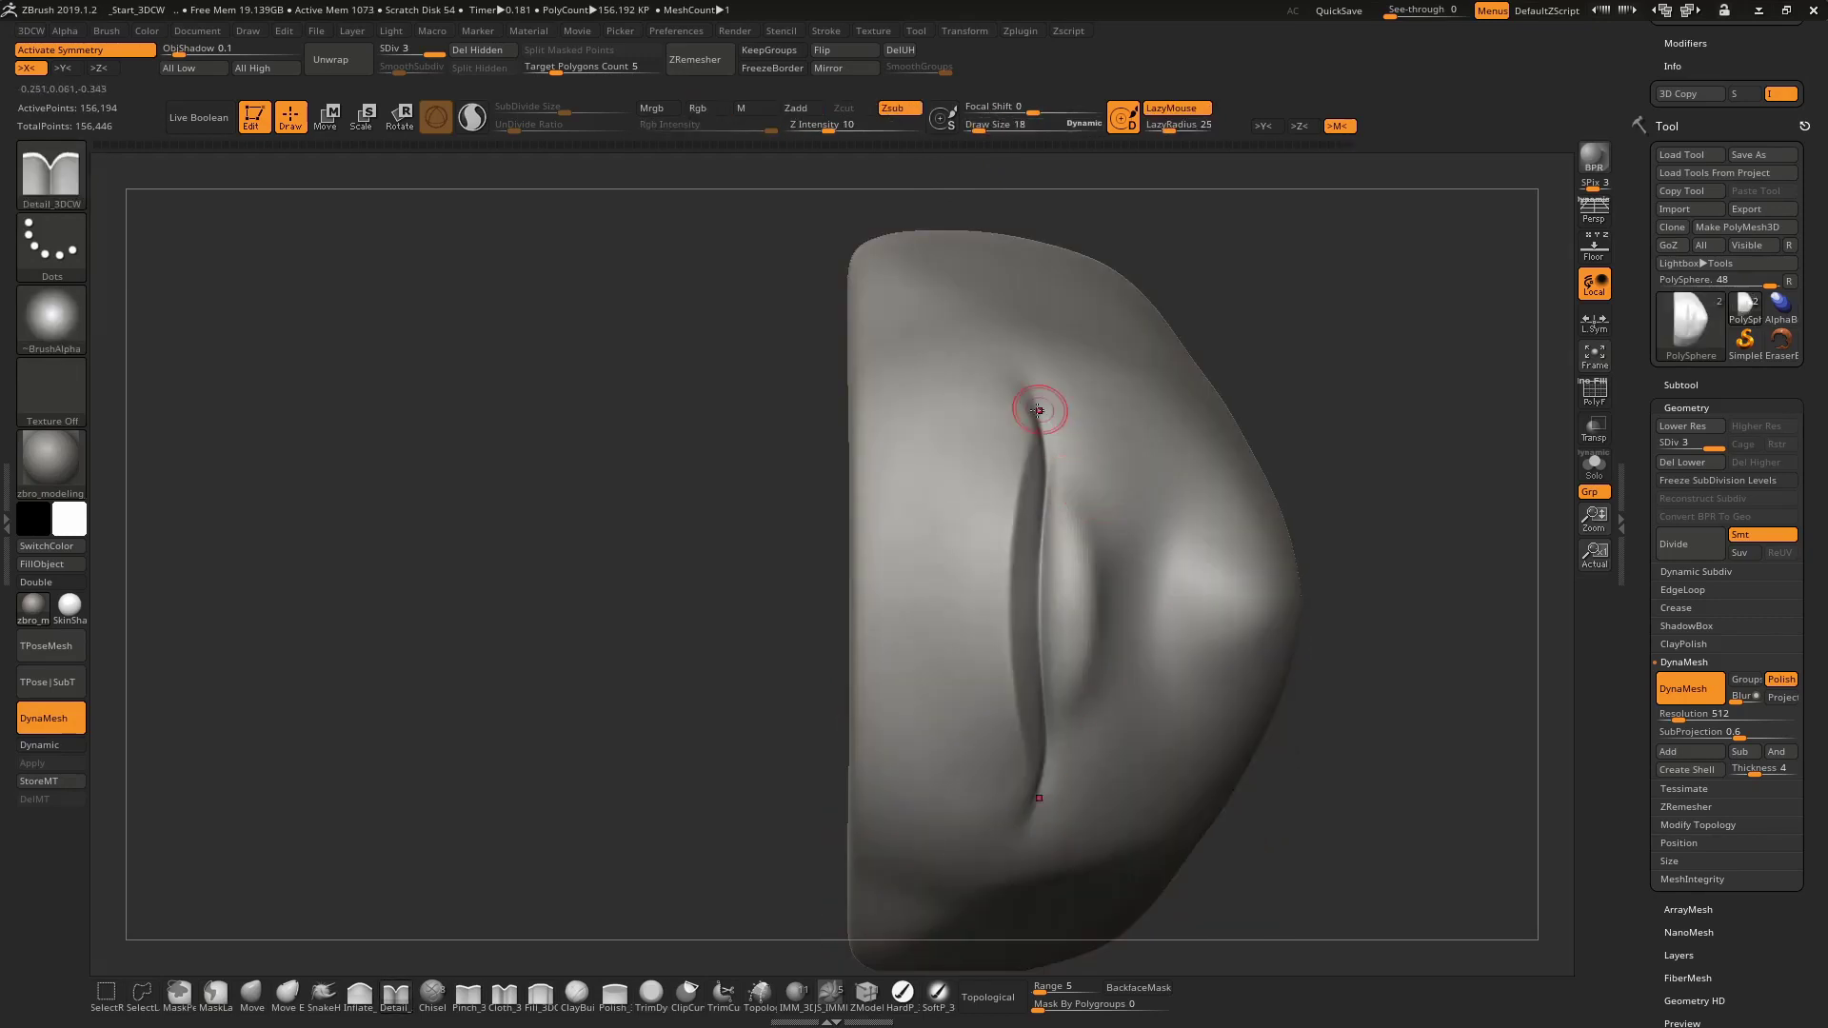
key(b)
key(p)
key(i)
drag(1030, 460, 1023, 474)
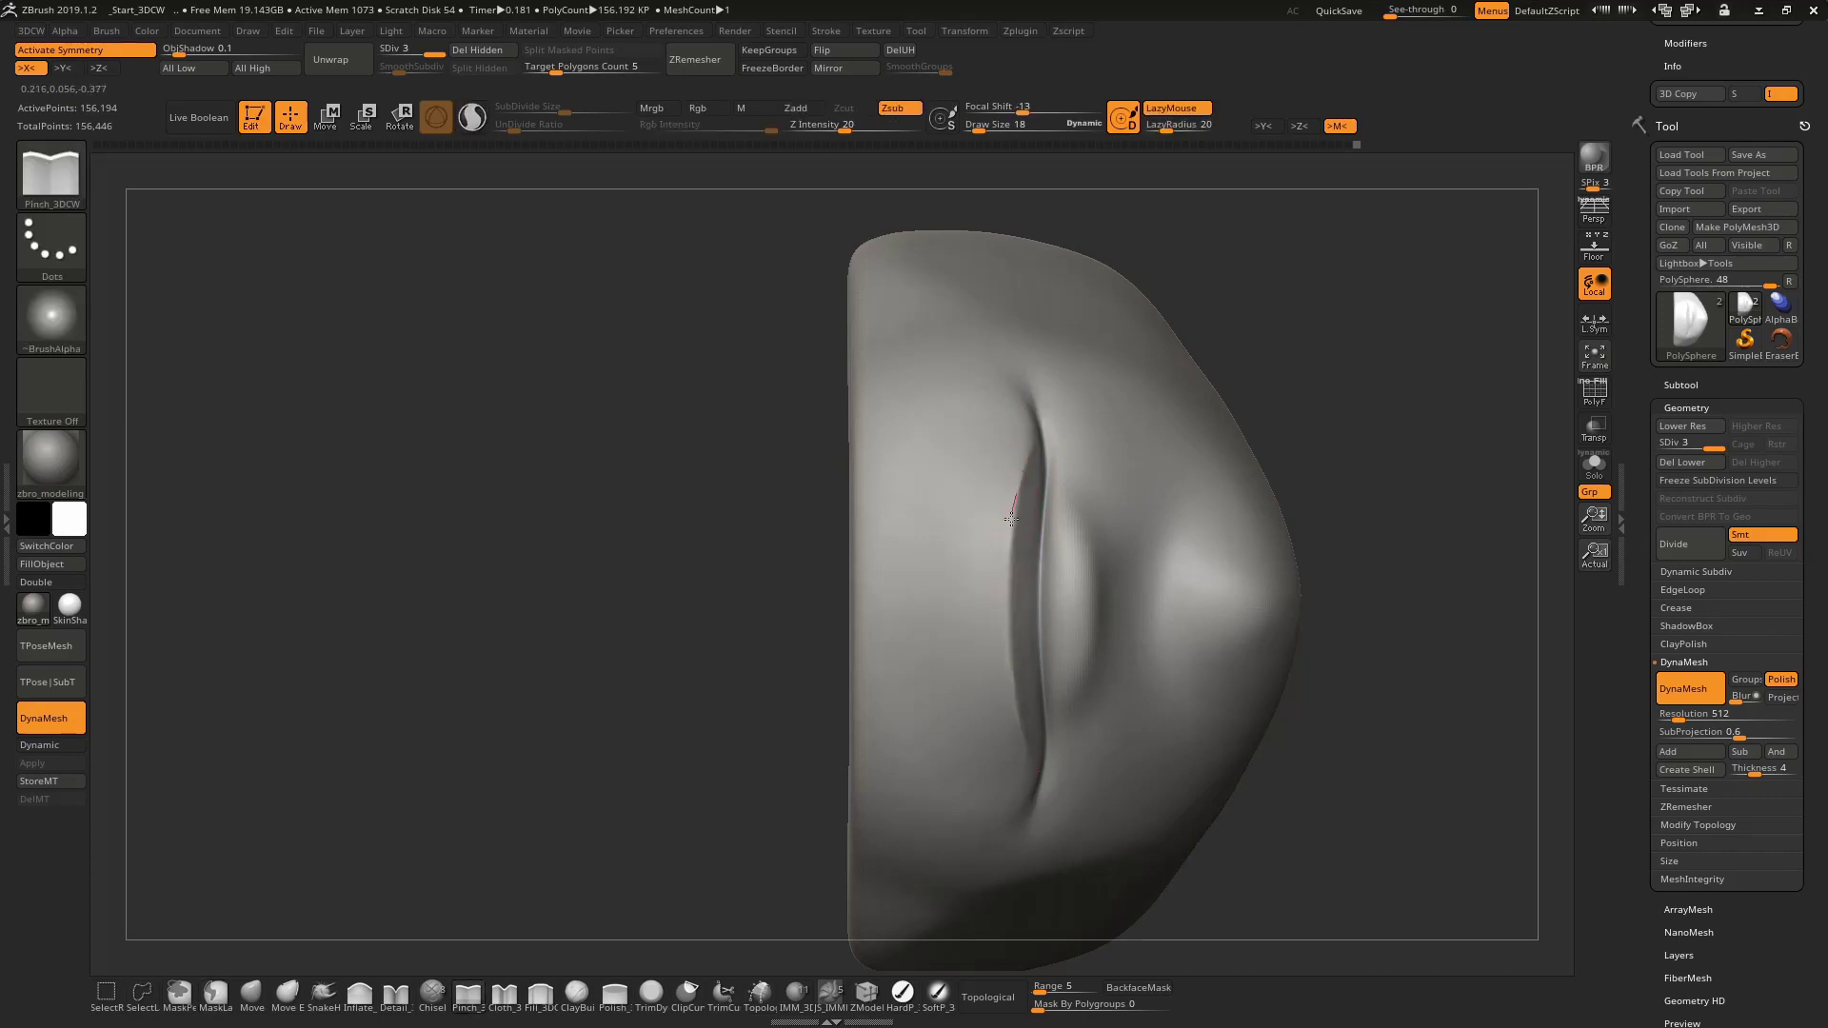
mouse_move(1011, 518)
mouse_down()
mouse_move(1025, 476)
mouse_move(992, 555)
mouse_up()
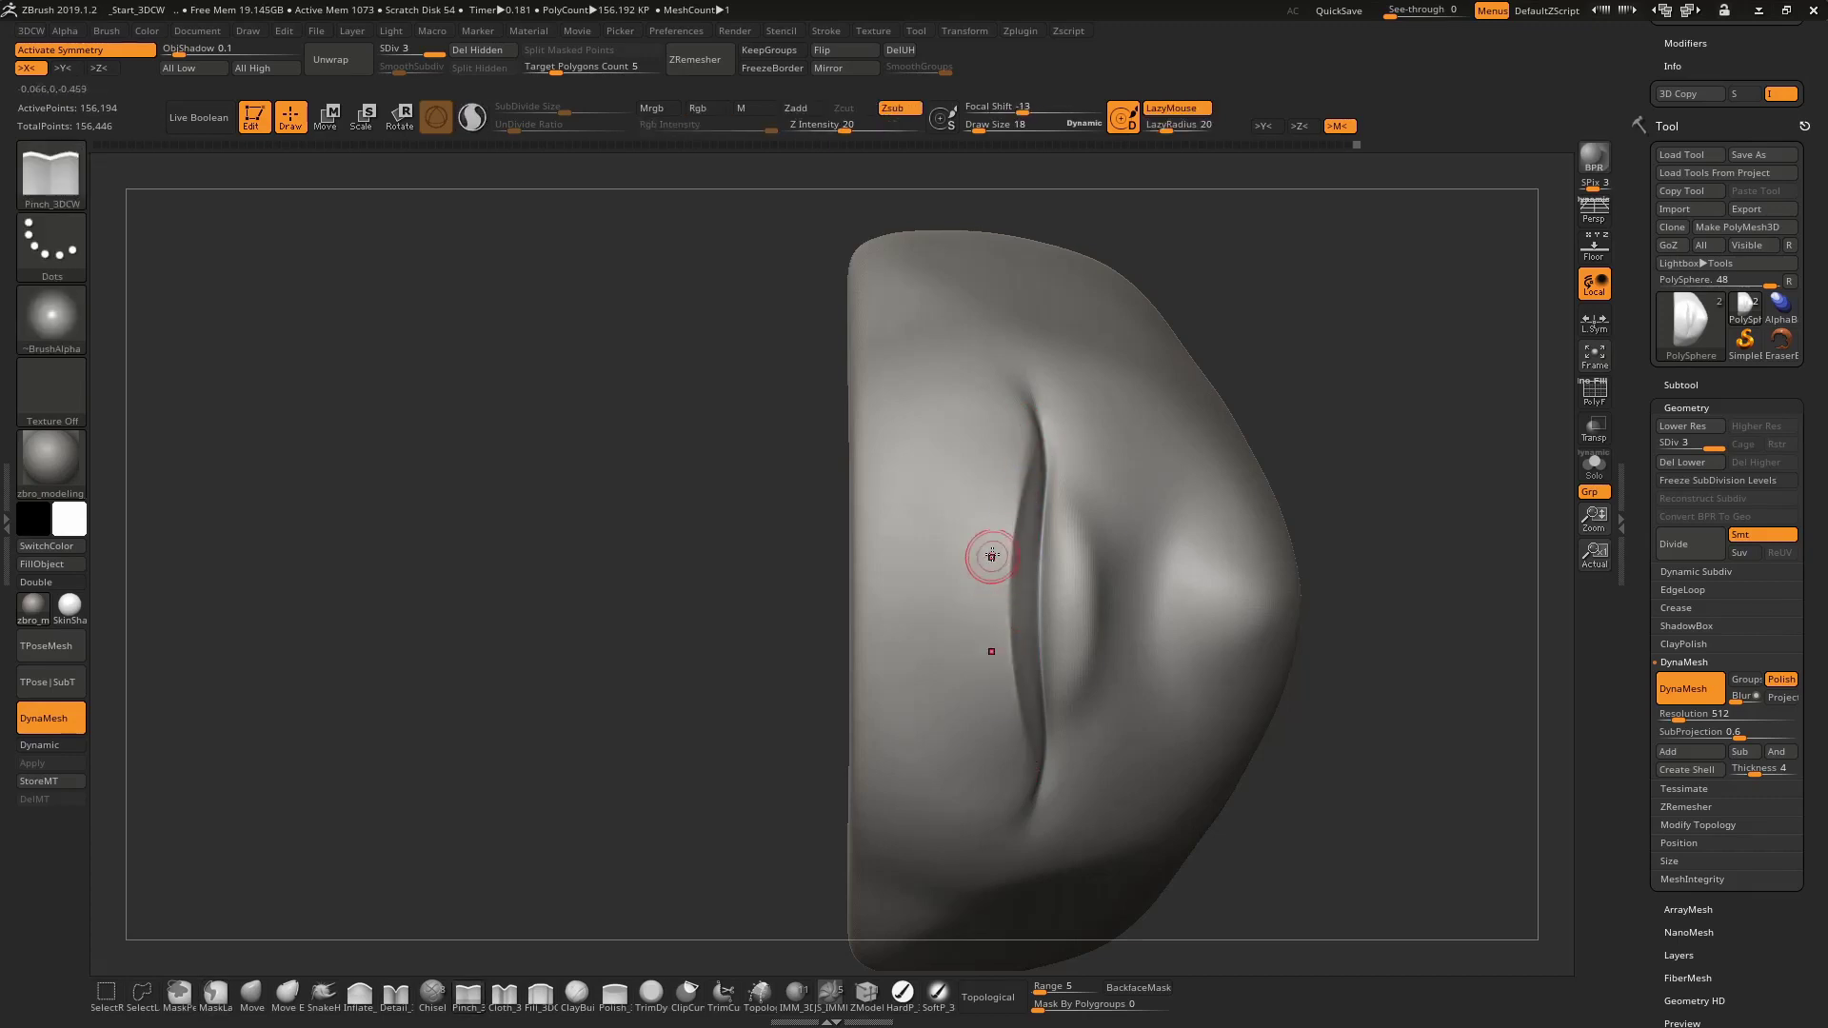
Polish the rounded side of the lips with the hPolish brush
key(b)
key(p)
key(i)
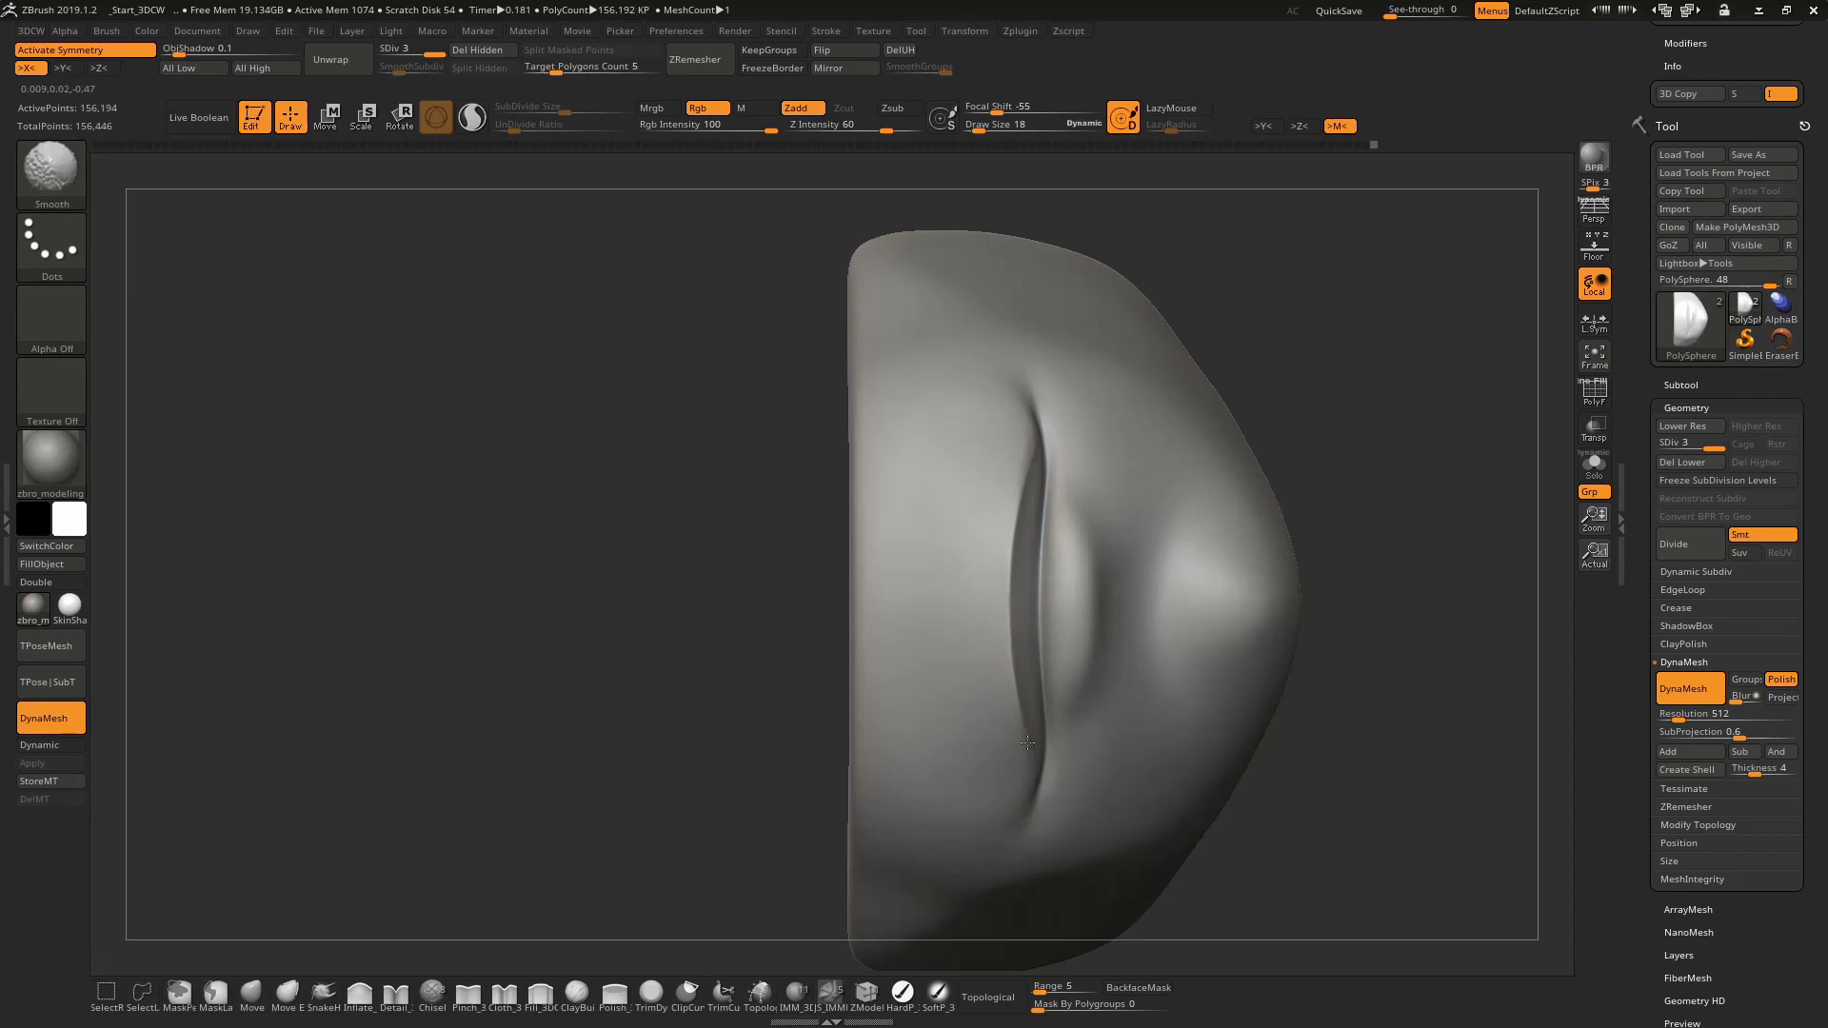
key(b)
key(h)
key(p)
right_drag(1009, 537, 1071, 495)
Refine the crease with Pinch again from top-front and front views
key(b)
key(p)
key(i)
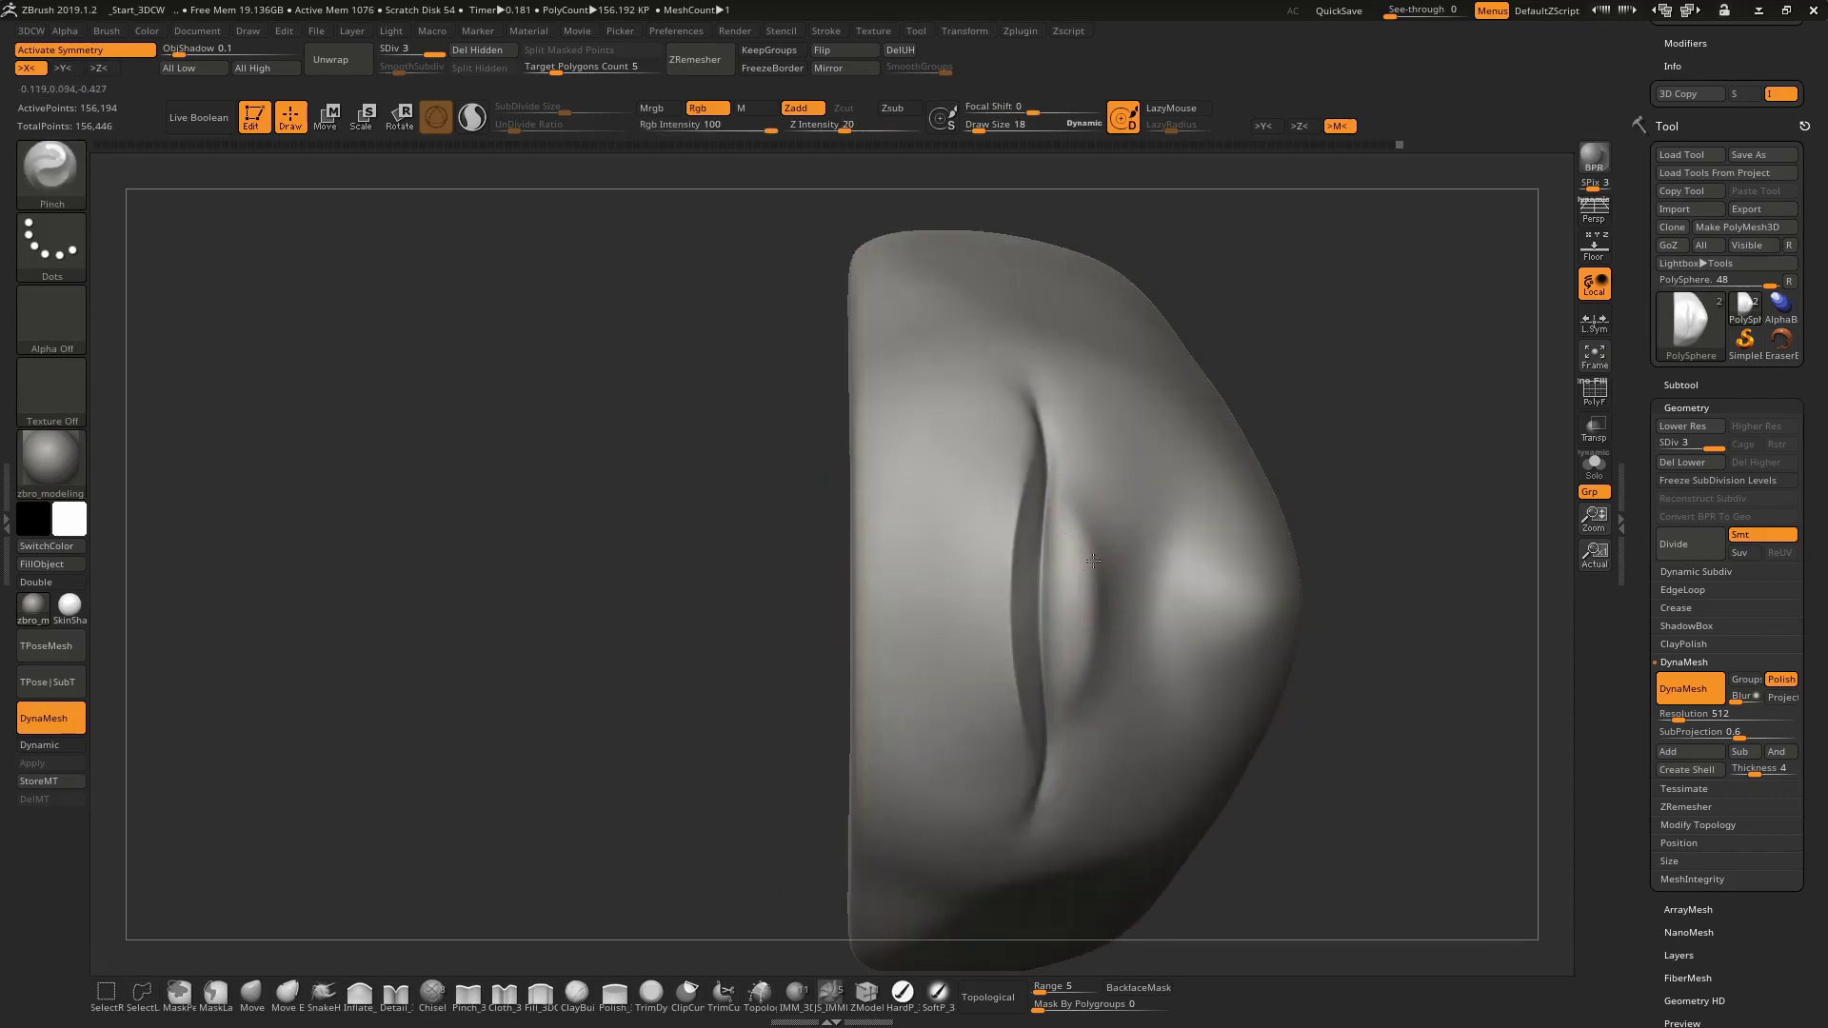
mouse_move(1107, 605)
right_down()
mouse_move(1093, 570)
mouse_move(1100, 644)
mouse_move(1113, 551)
mouse_move(1088, 389)
mouse_move(1208, 412)
mouse_move(1126, 758)
right_up()
right_drag(1110, 654, 1143, 500)
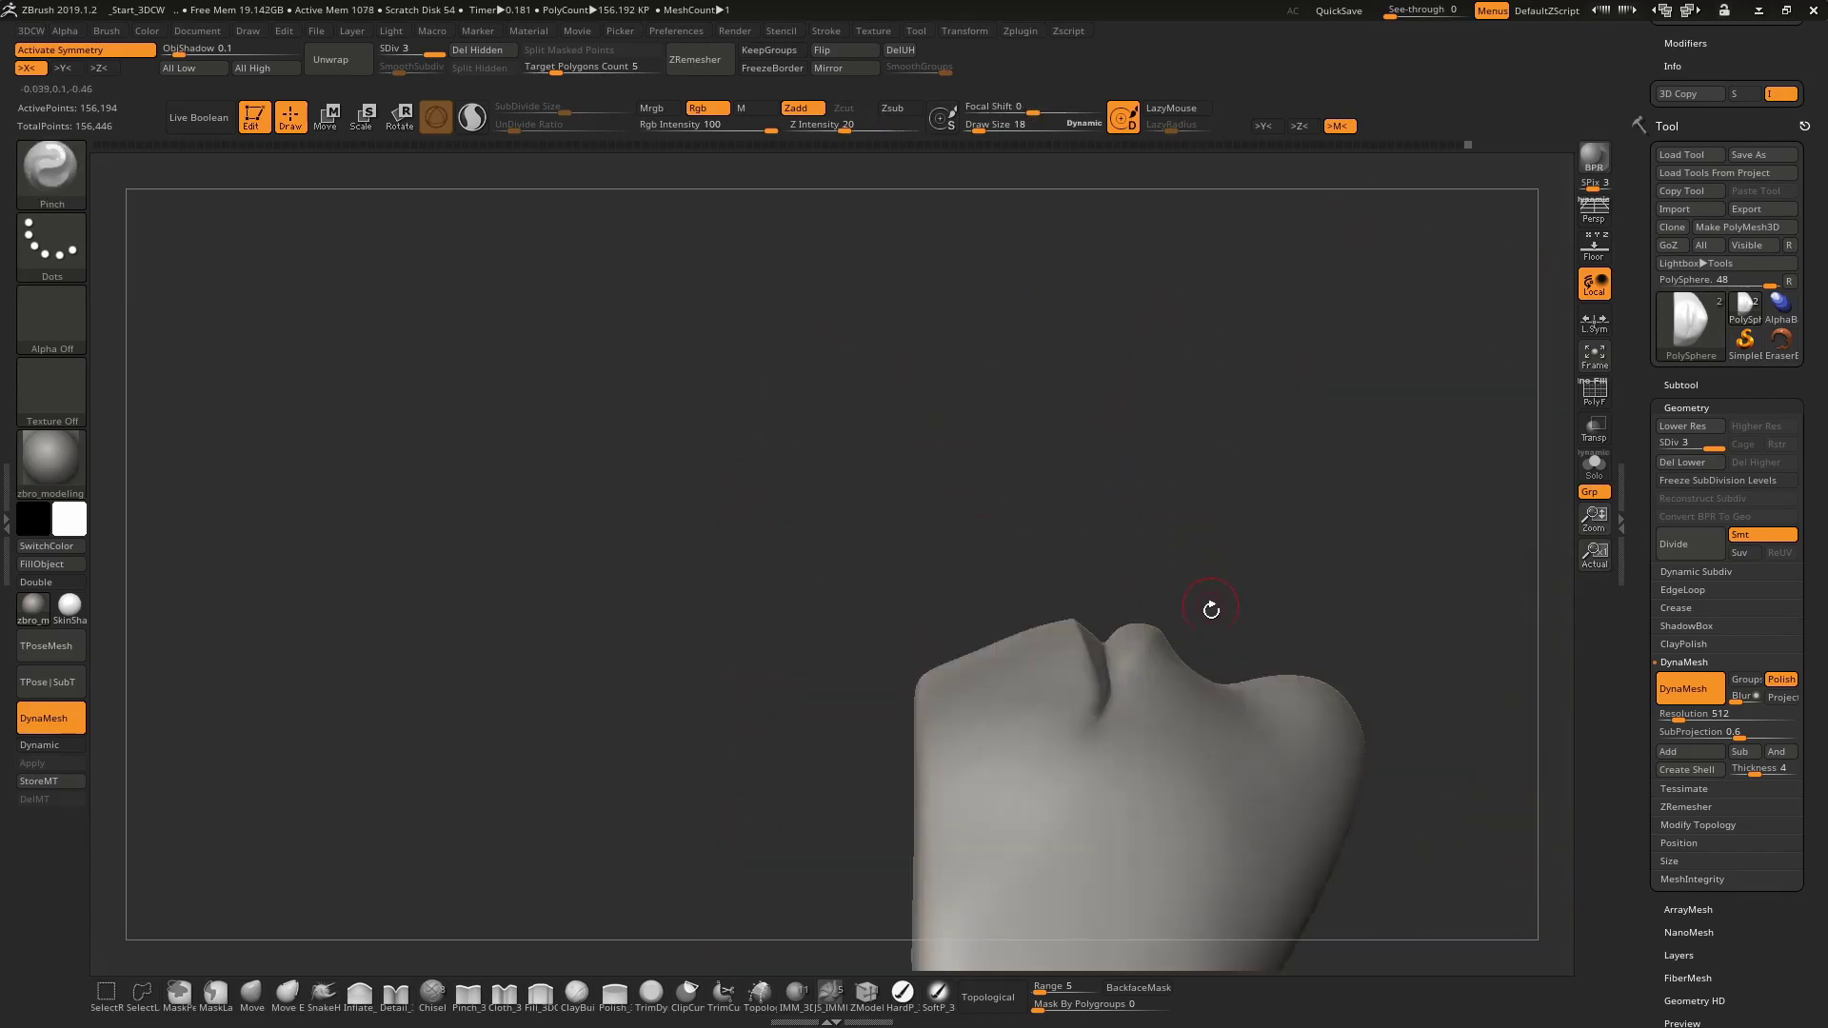
mouse_move(1211, 609)
shift+right_down()
mouse_move(1094, 476)
mouse_move(1040, 461)
shift+right_up()
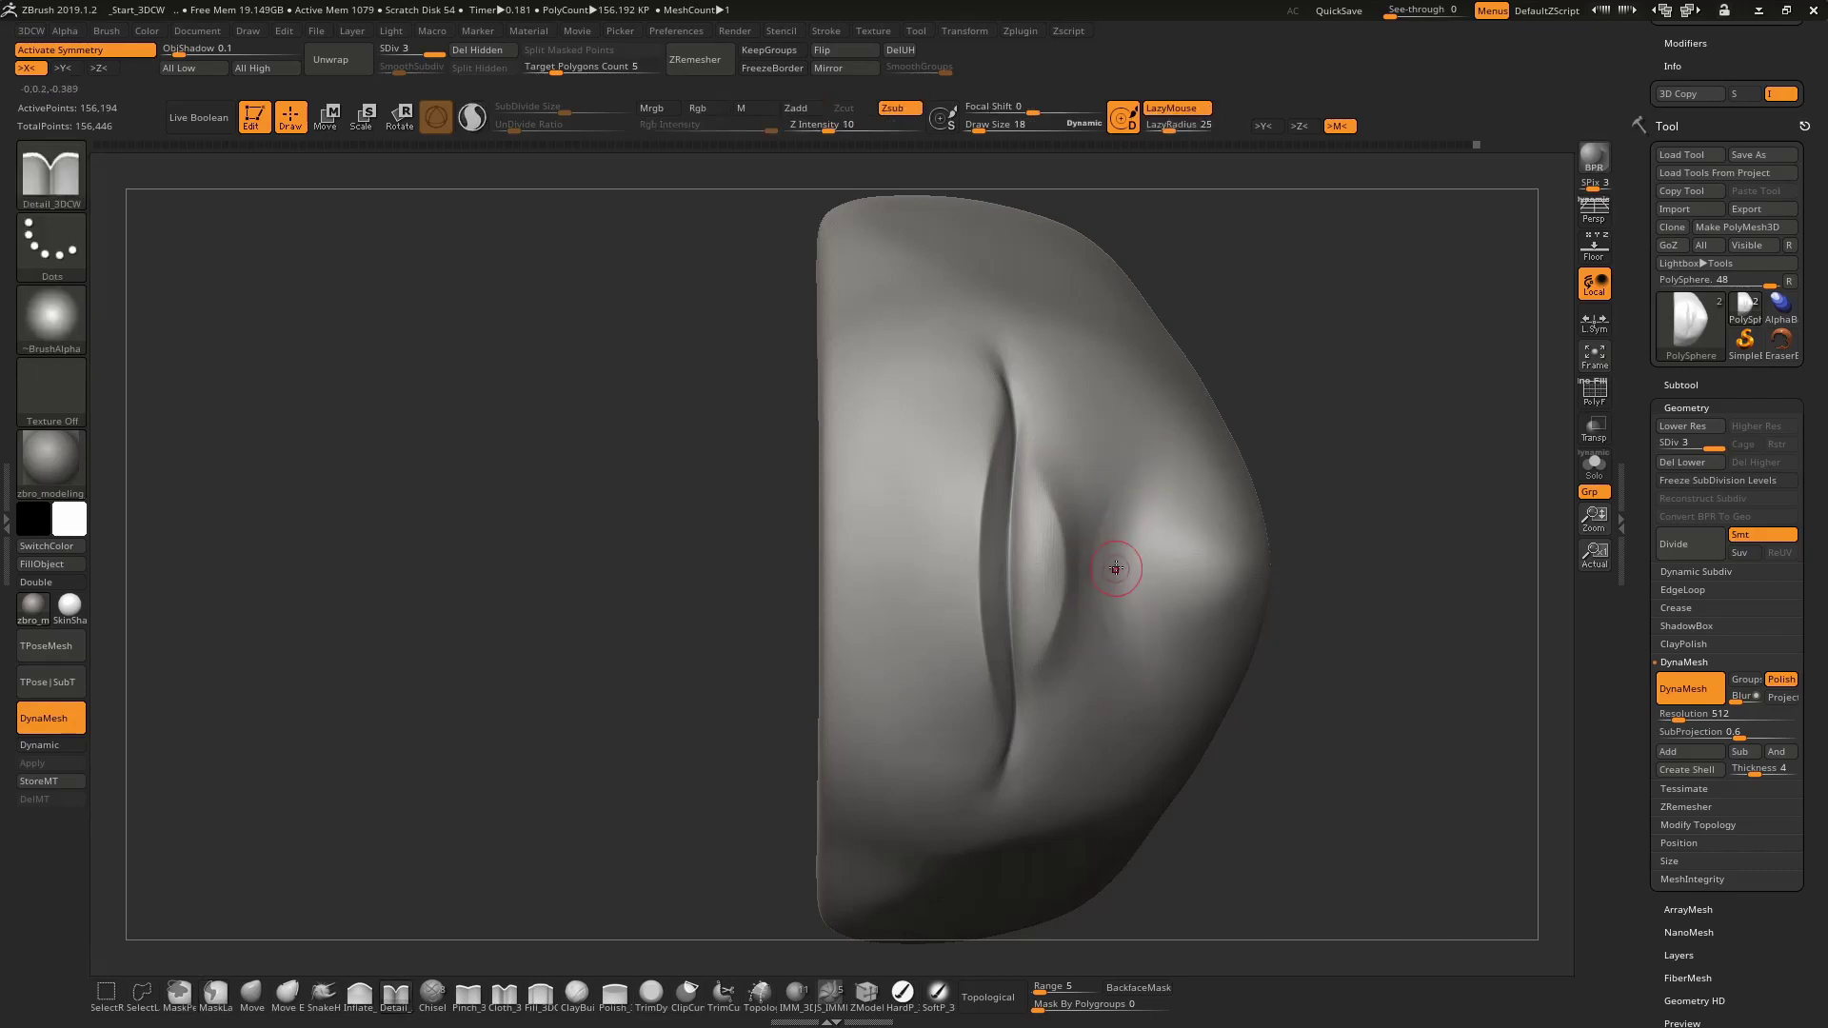
Fill out the lip forms with the Fill brush at sizes 105, 61 and 97
key(2)
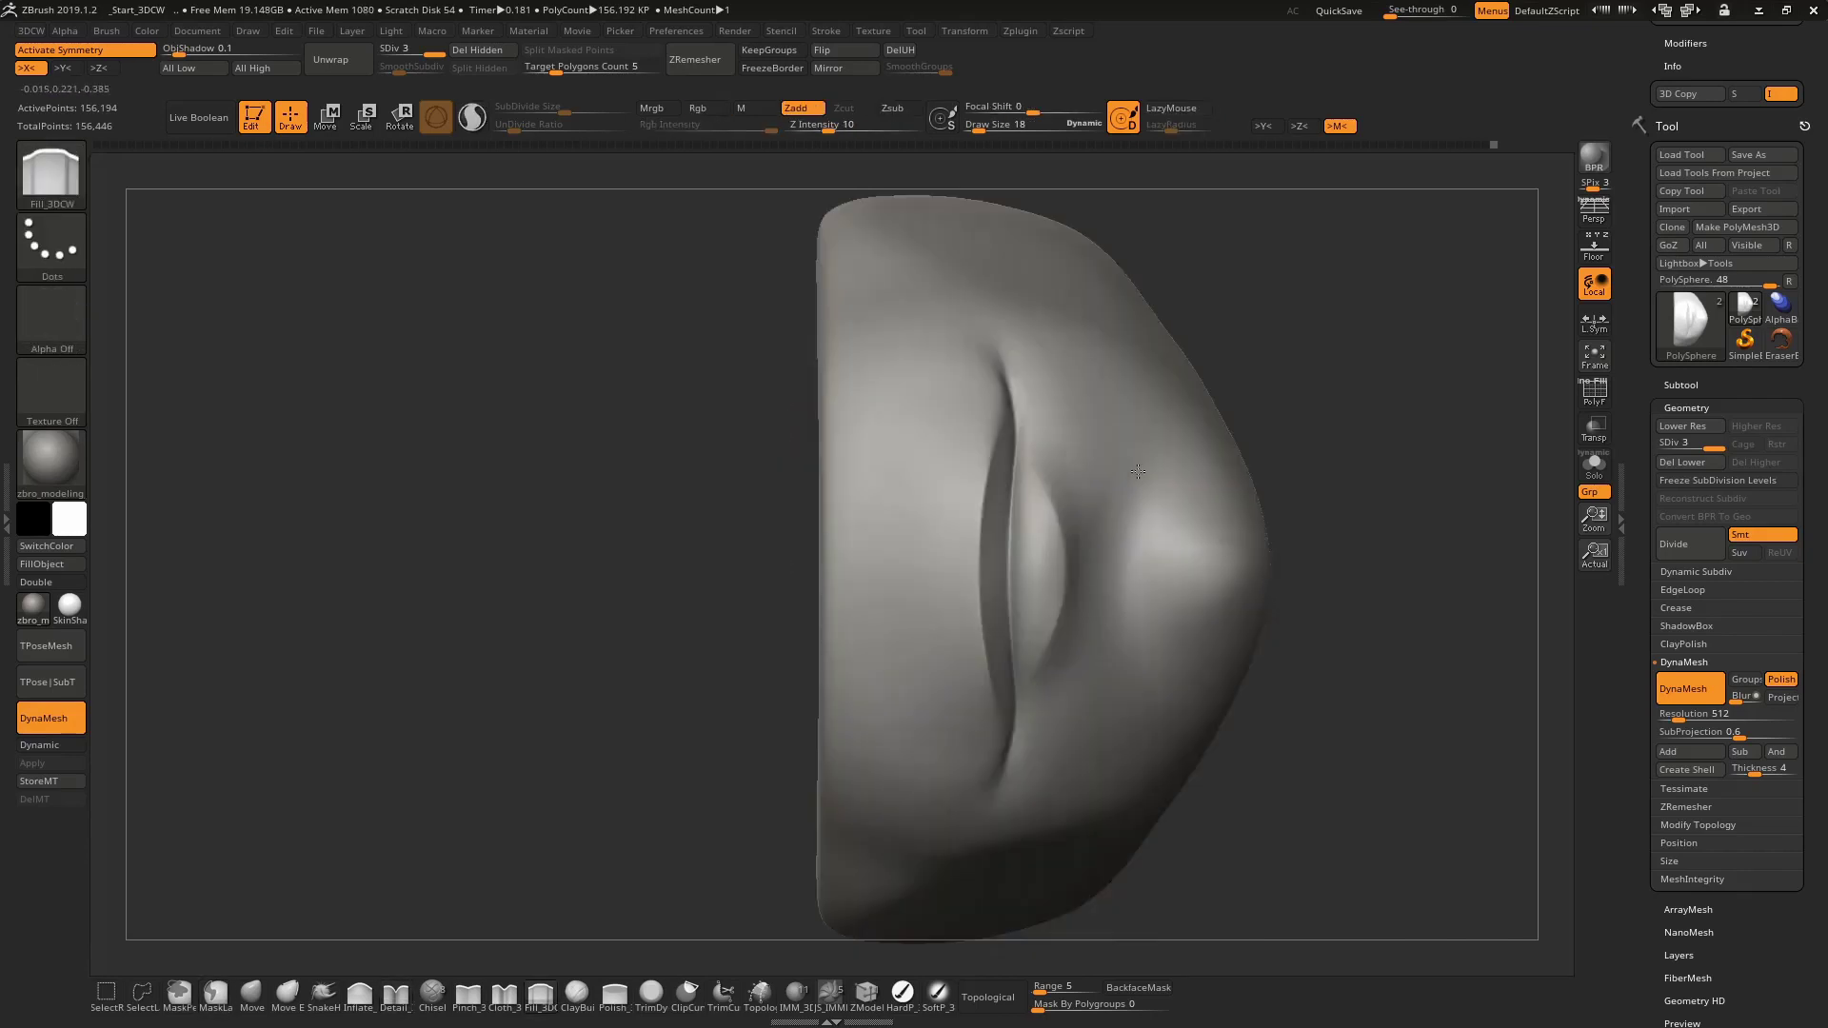
right_drag(1139, 471, 1184, 412)
right_click(1219, 552)
drag(1266, 447, 1220, 606)
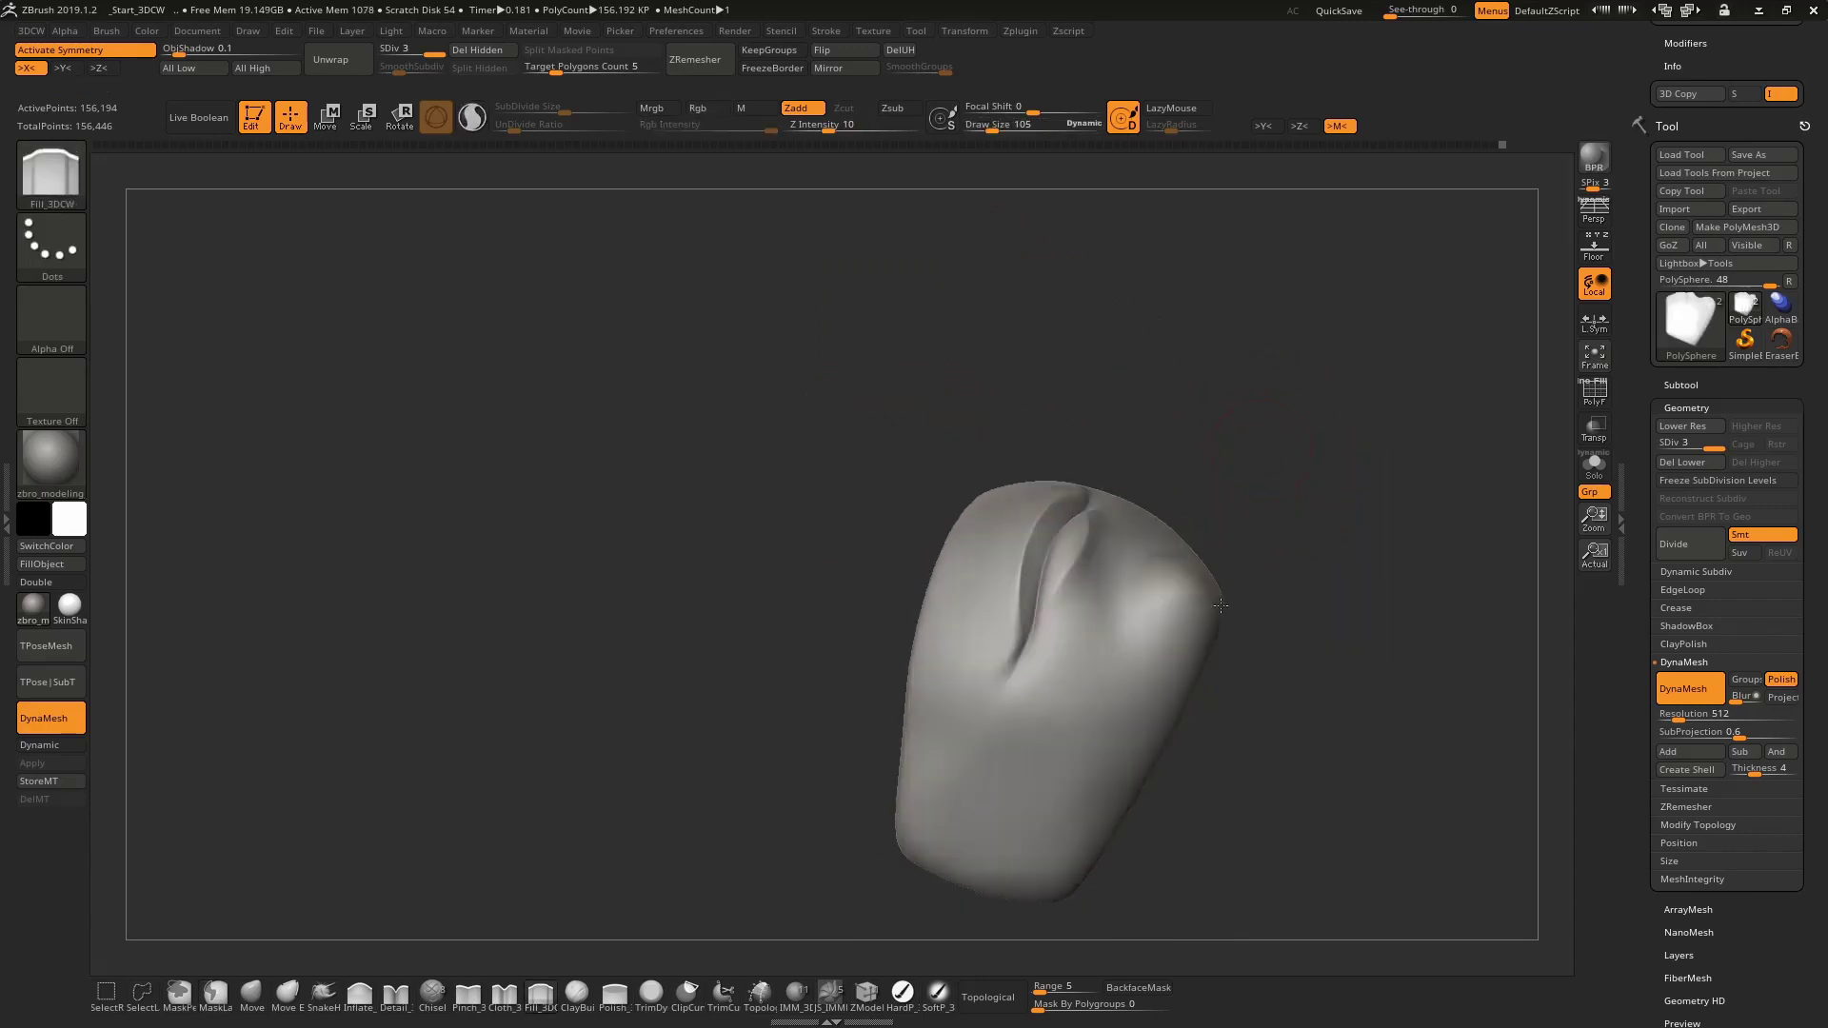
right_drag(1221, 606, 1199, 571)
right_click(1200, 571)
drag(1266, 498, 1228, 497)
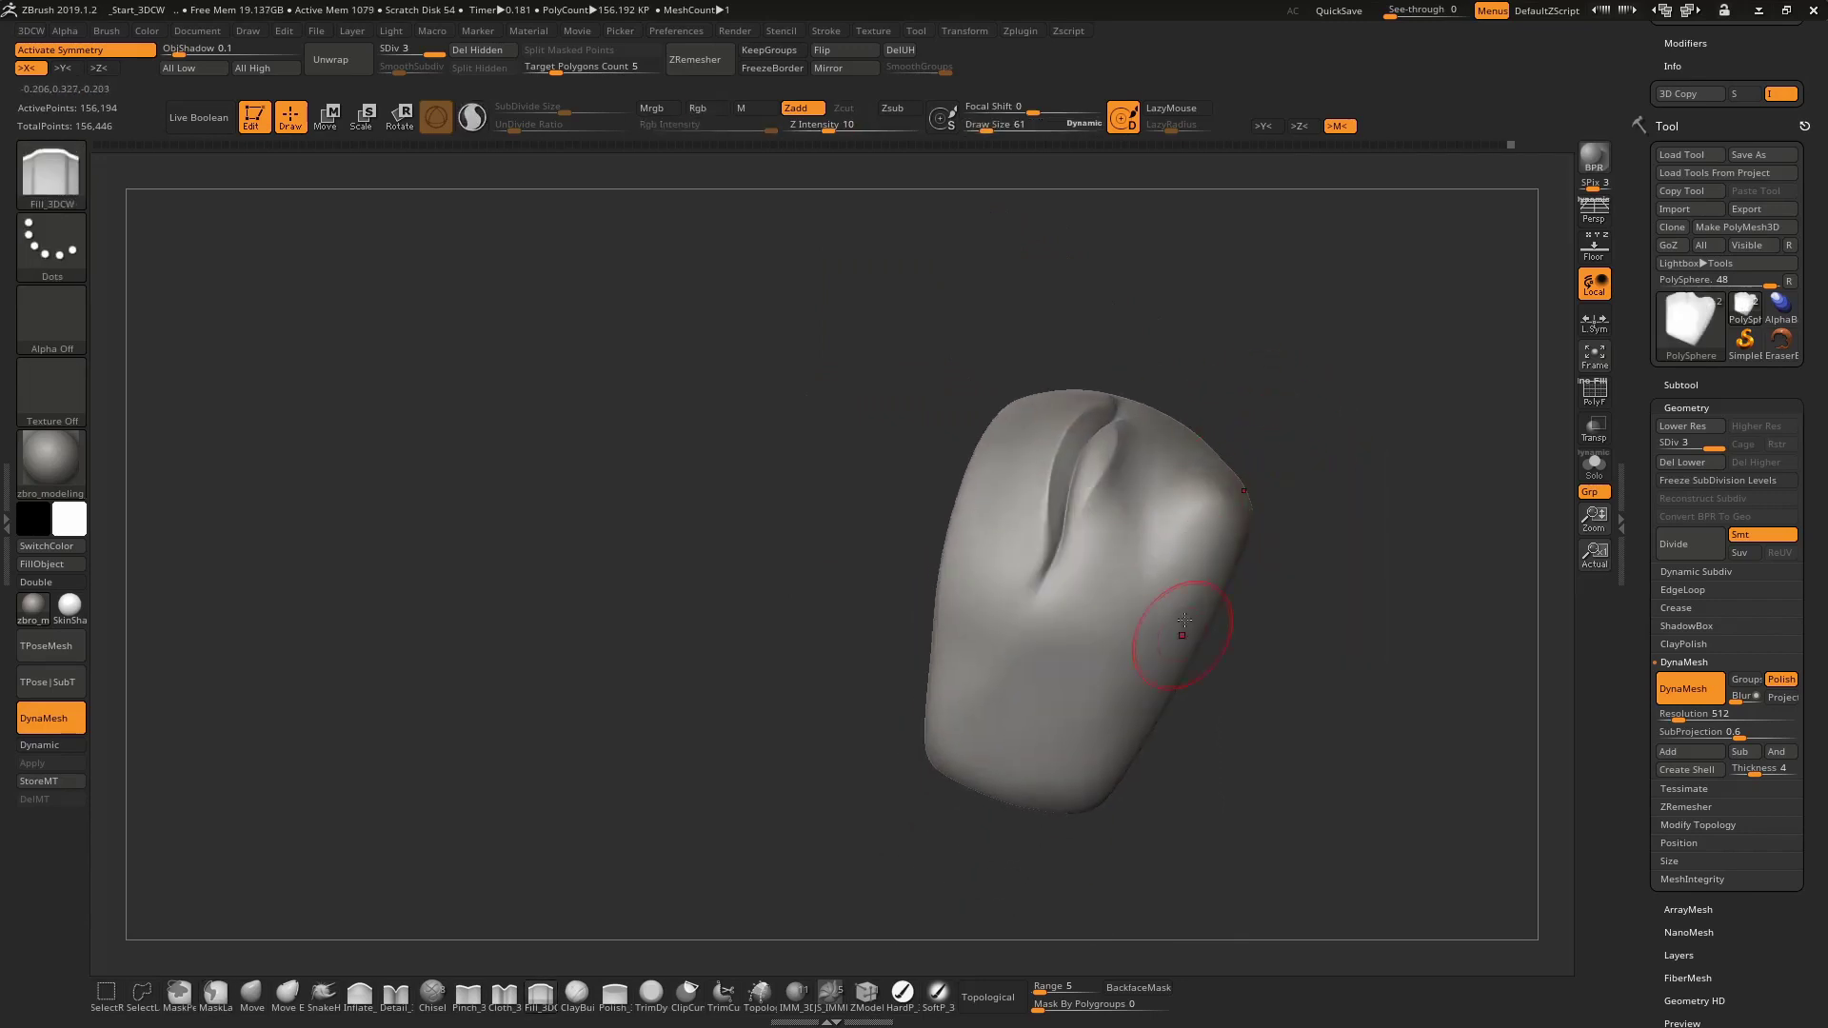
mouse_move(1183, 621)
right_down()
mouse_move(1232, 434)
mouse_move(1200, 469)
mouse_move(1205, 448)
mouse_move(1233, 438)
right_up()
key(shift+d)
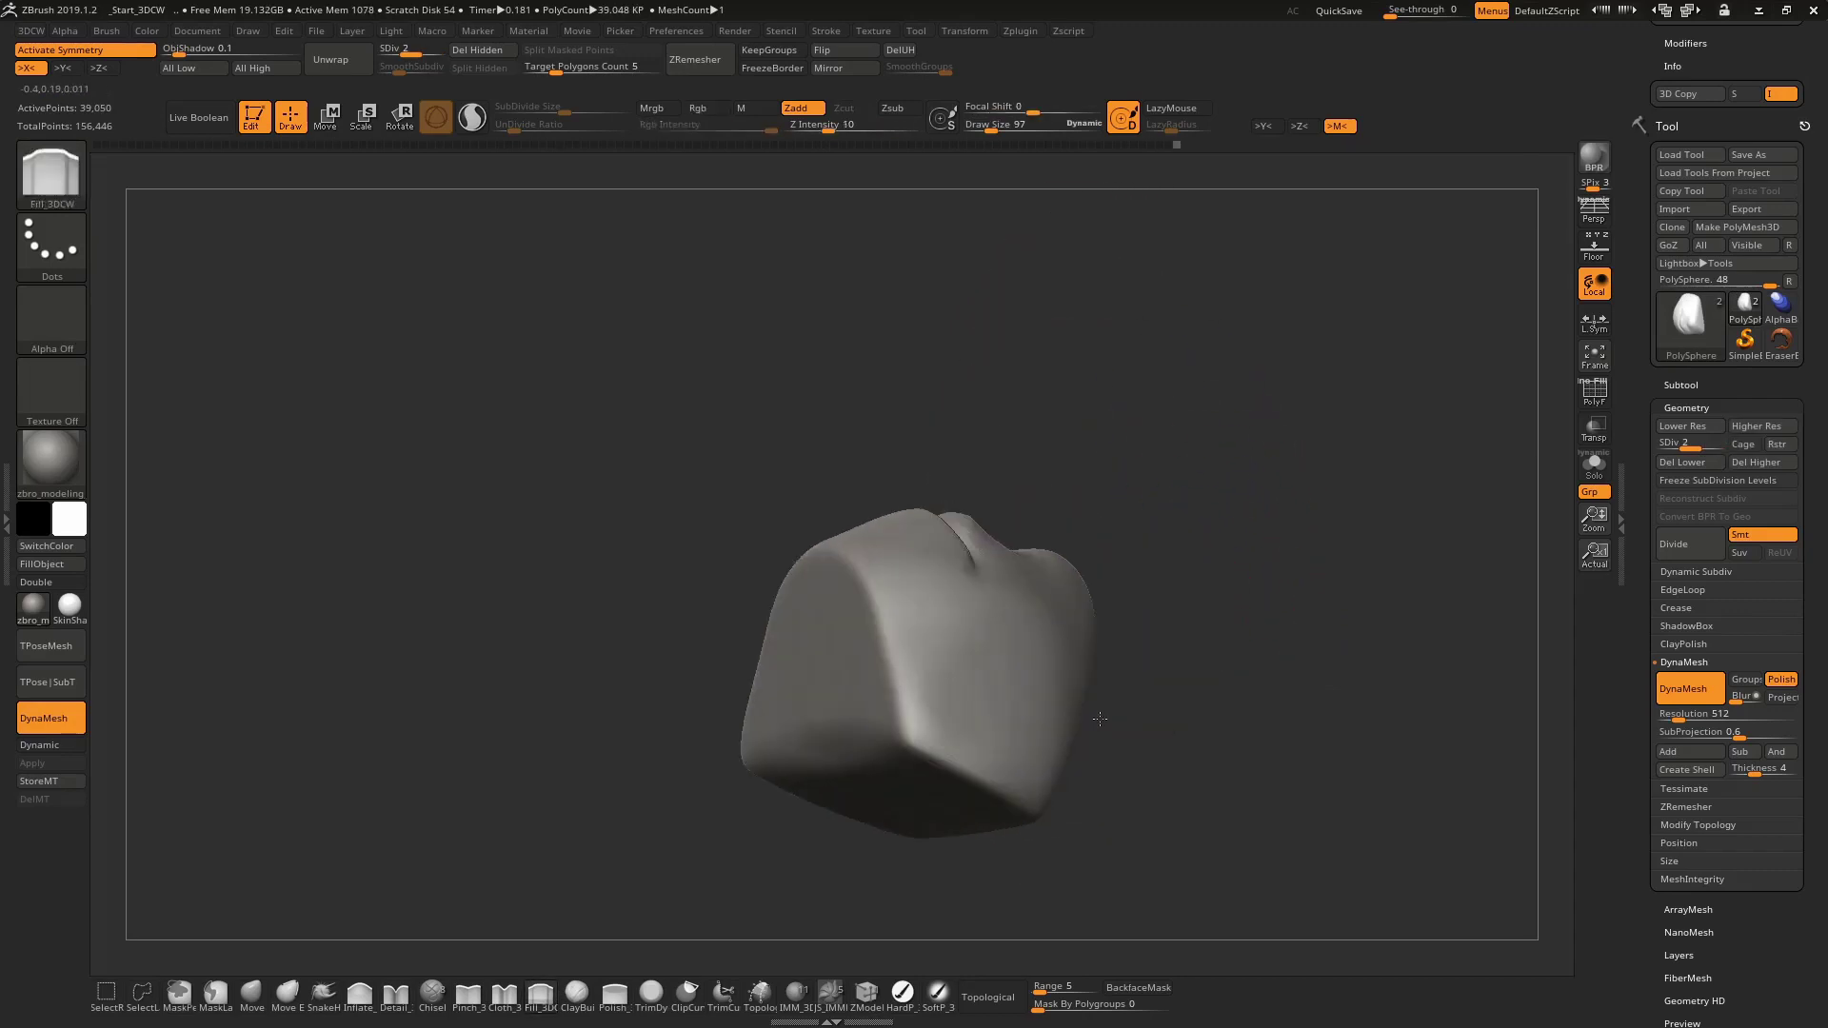
Sculpt the lips at the higher subdivision level, resizing the brush to 34 then 55
mouse_move(1084, 719)
right_down()
mouse_move(1265, 518)
mouse_move(1224, 616)
mouse_move(1175, 653)
mouse_move(1297, 632)
mouse_move(1240, 398)
mouse_move(1188, 543)
right_up()
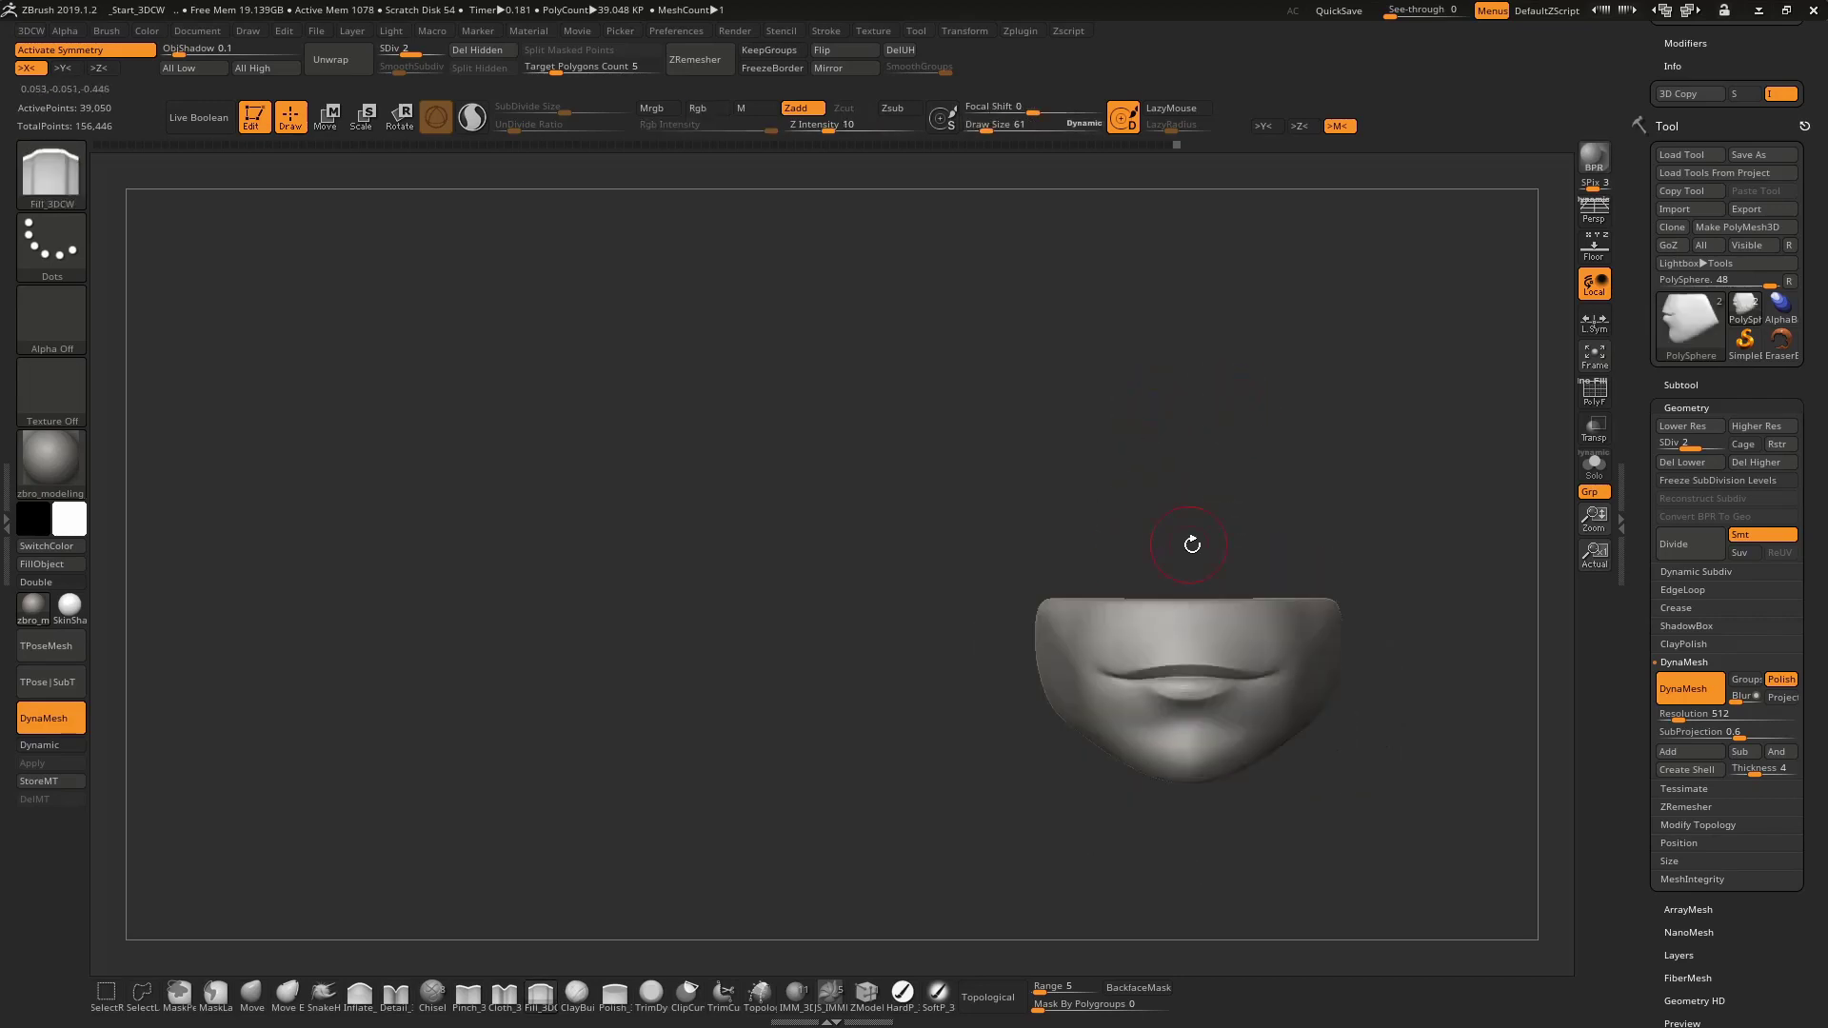
key(space)
right_drag(1075, 591, 1116, 528)
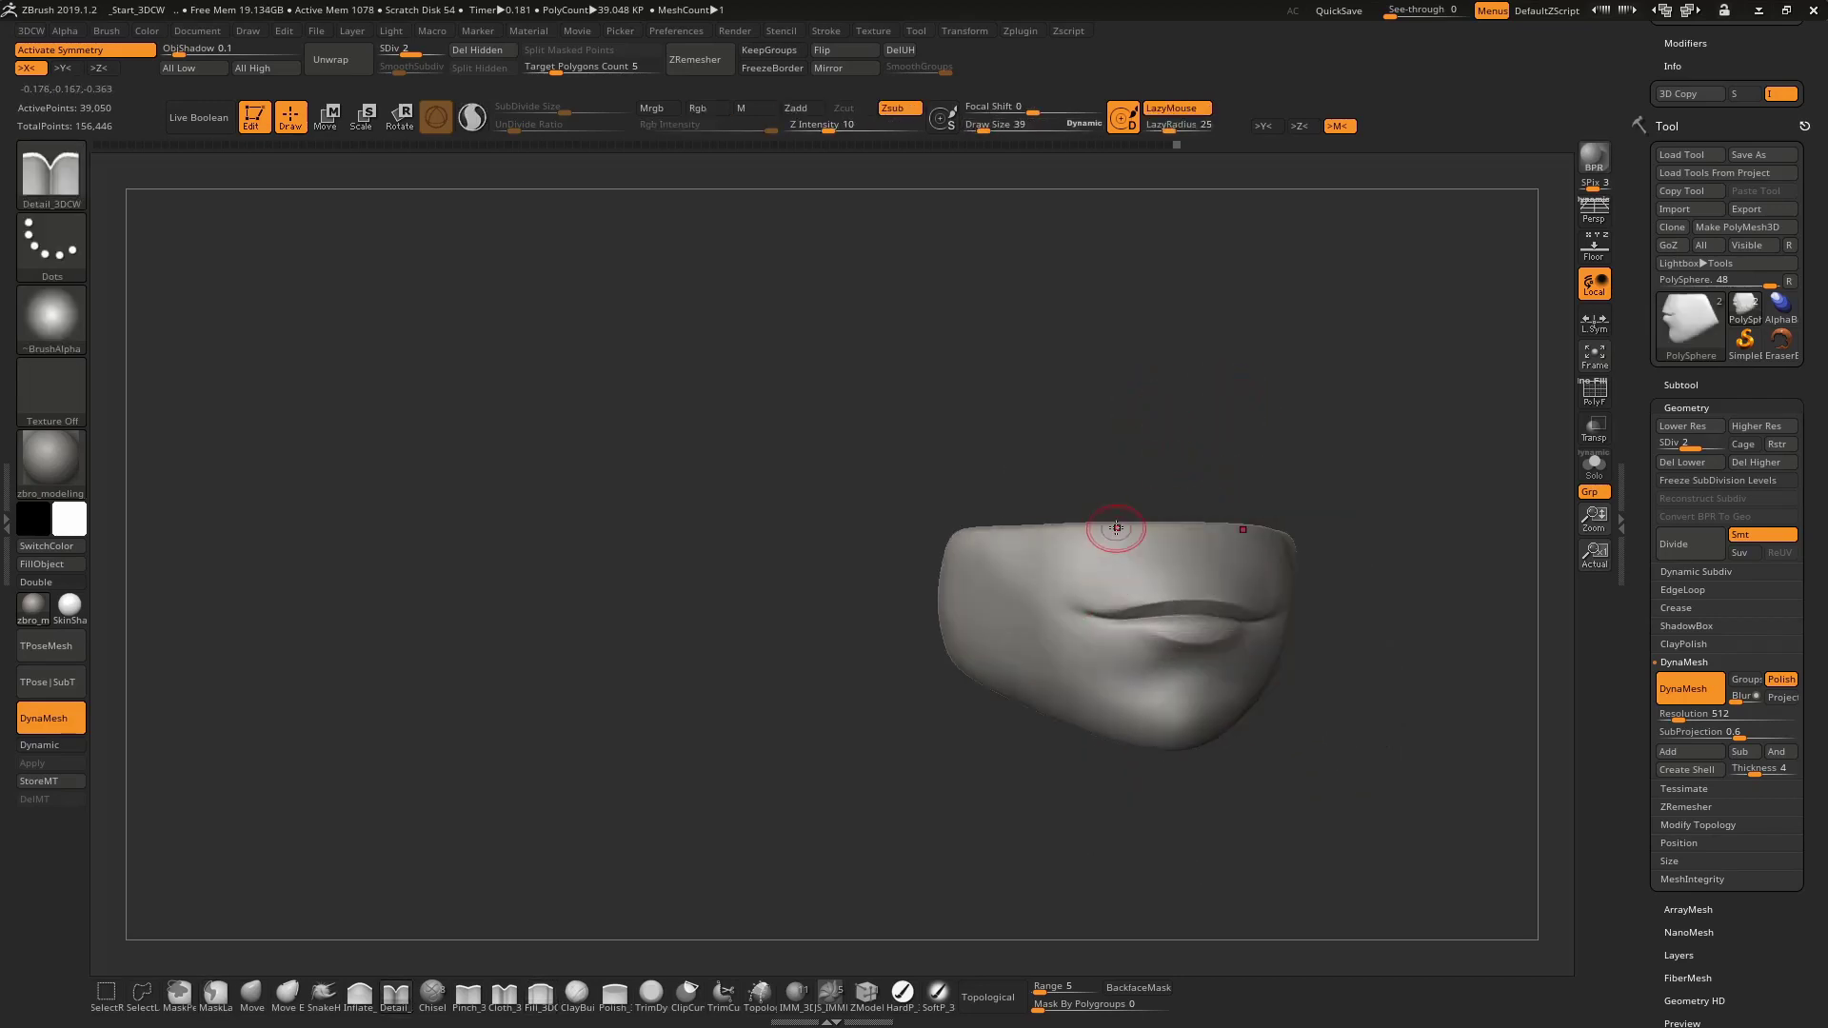
mouse_move(1070, 595)
right_down()
mouse_move(1180, 604)
mouse_move(1176, 561)
mouse_move(1179, 640)
mouse_move(1173, 590)
mouse_move(1212, 534)
mouse_move(1174, 636)
mouse_move(1183, 523)
mouse_move(1129, 668)
right_up()
key(d)
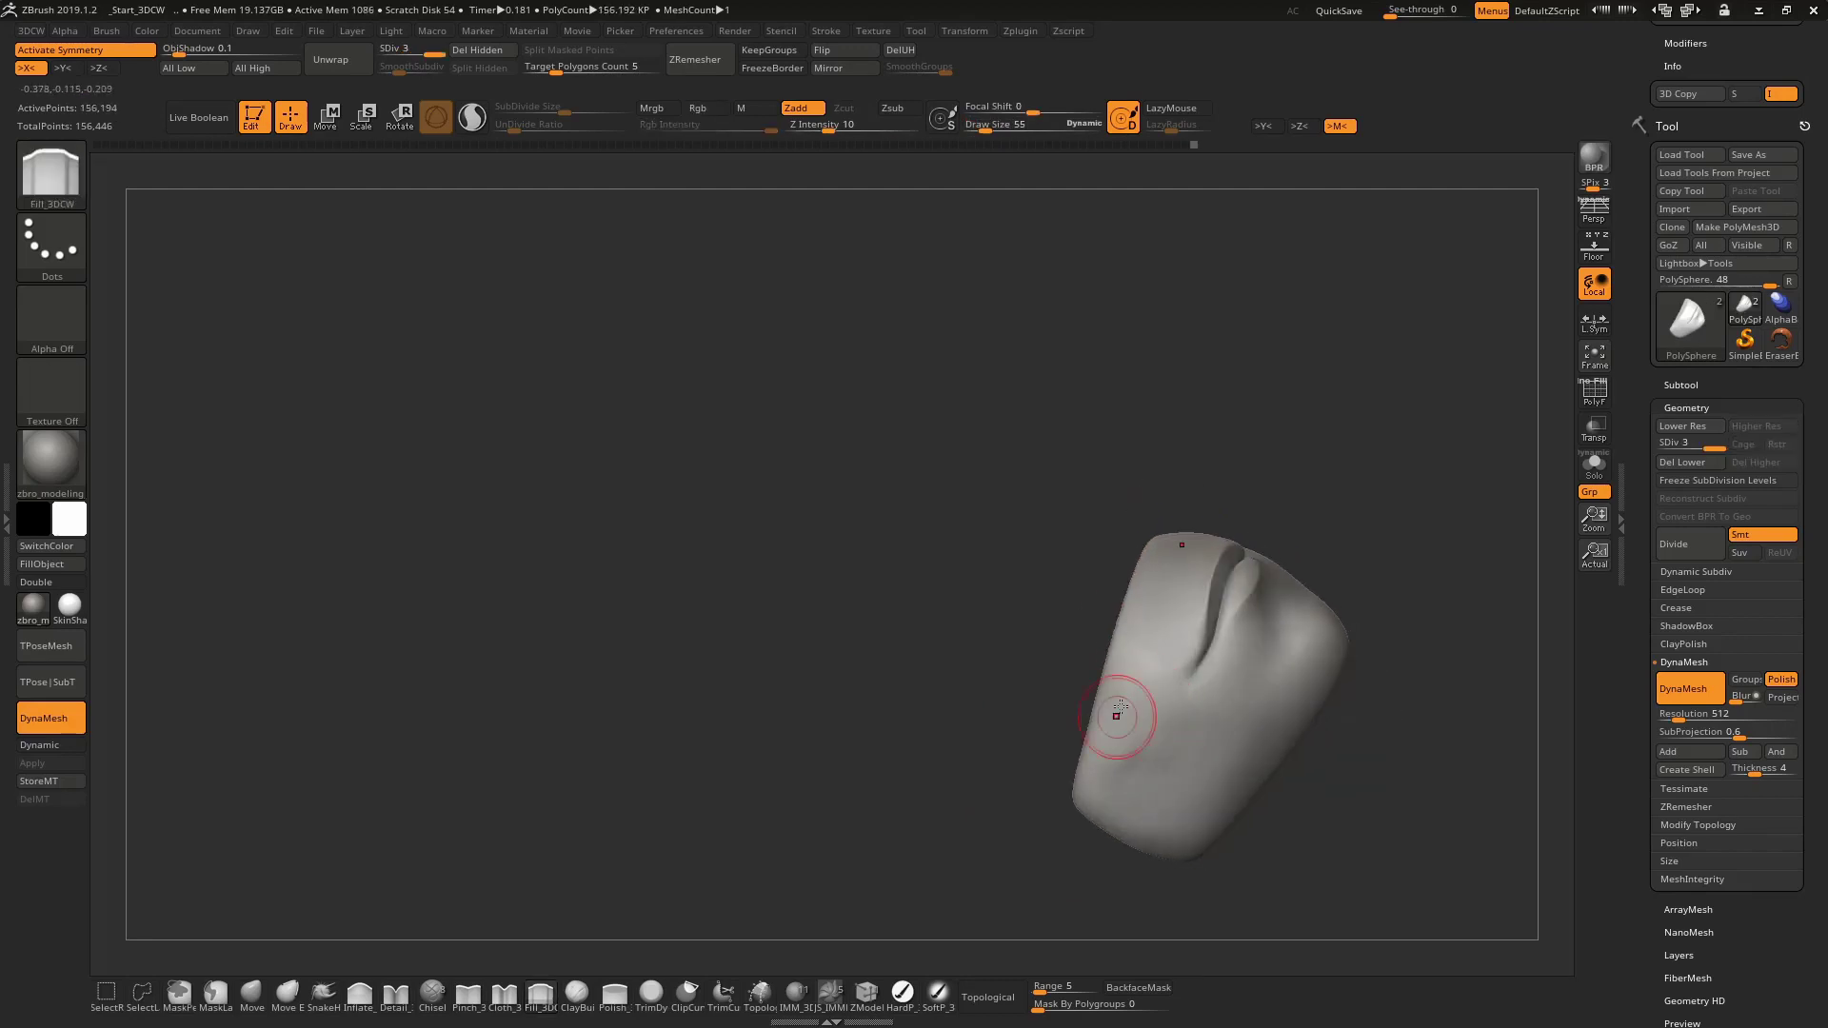
mouse_move(1150, 752)
right_down()
mouse_move(1080, 591)
mouse_move(1104, 575)
right_up()
key(bracketleft)
key(bracketright)
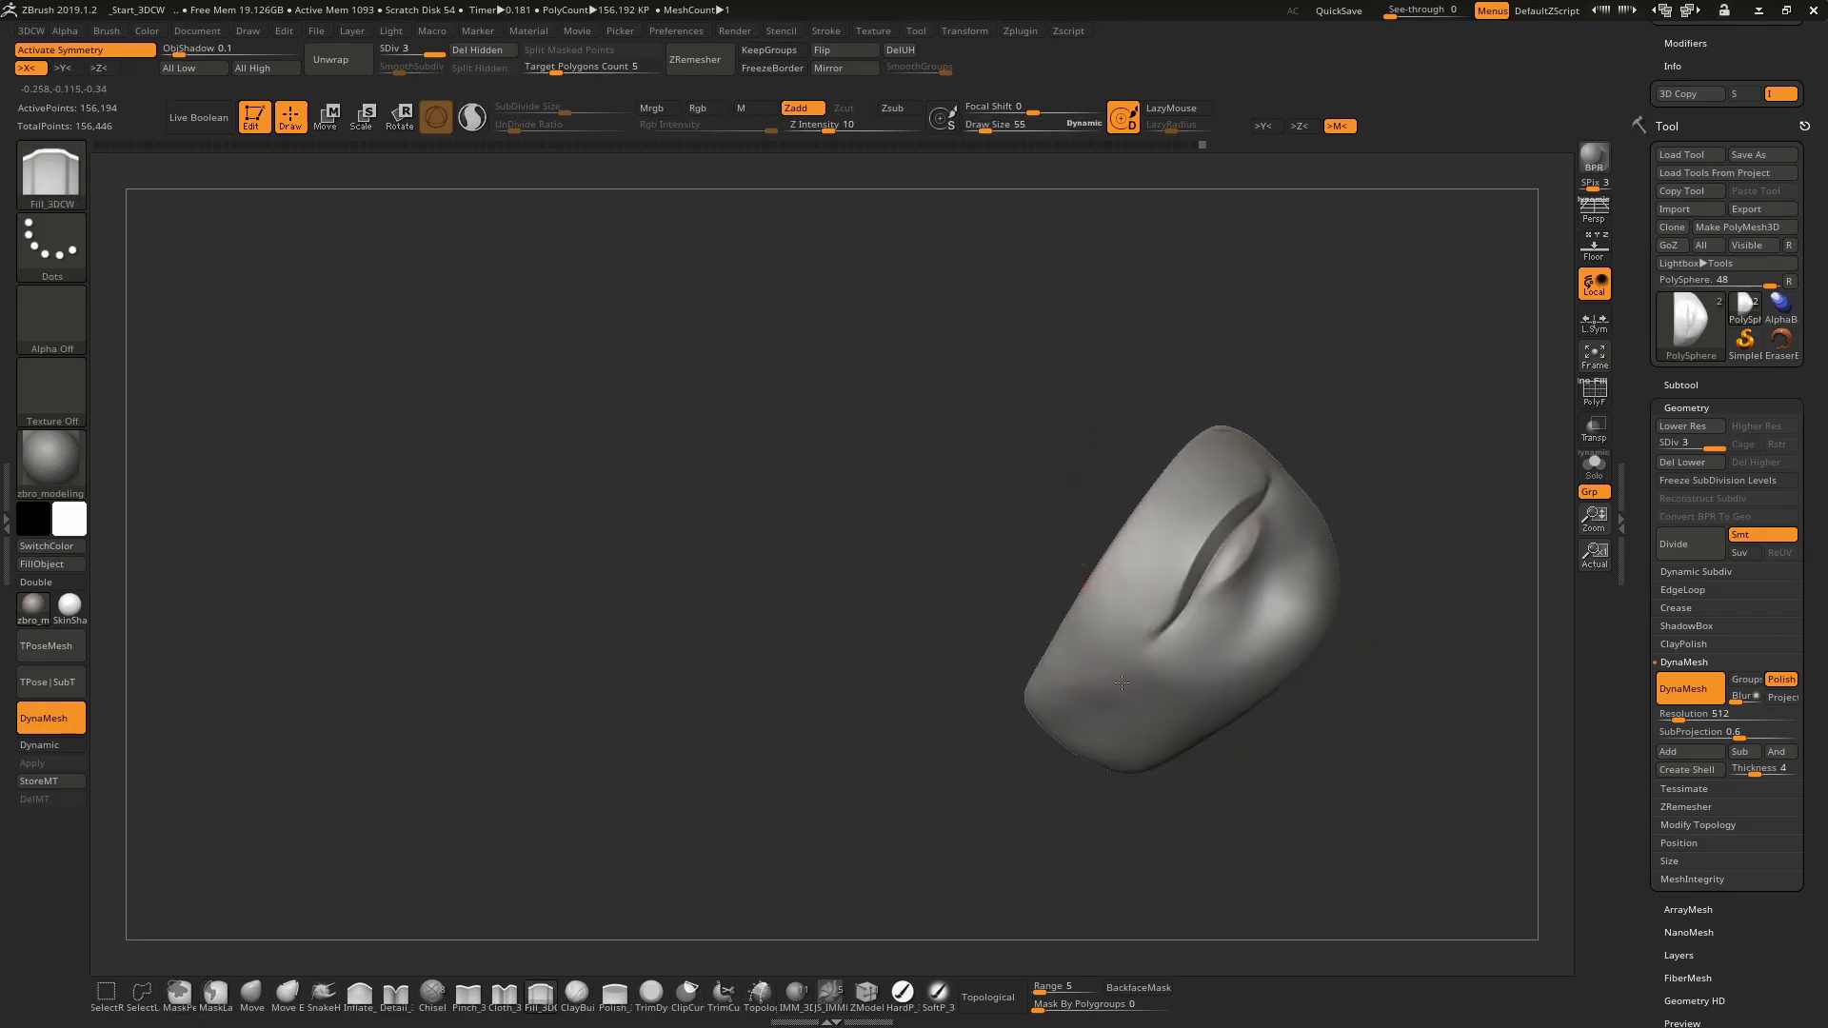
Drop to subdivision level 2 (39,050 points) and snap to a straight side view
mouse_move(1142, 694)
right_down()
mouse_move(1171, 559)
mouse_move(1138, 678)
right_up()
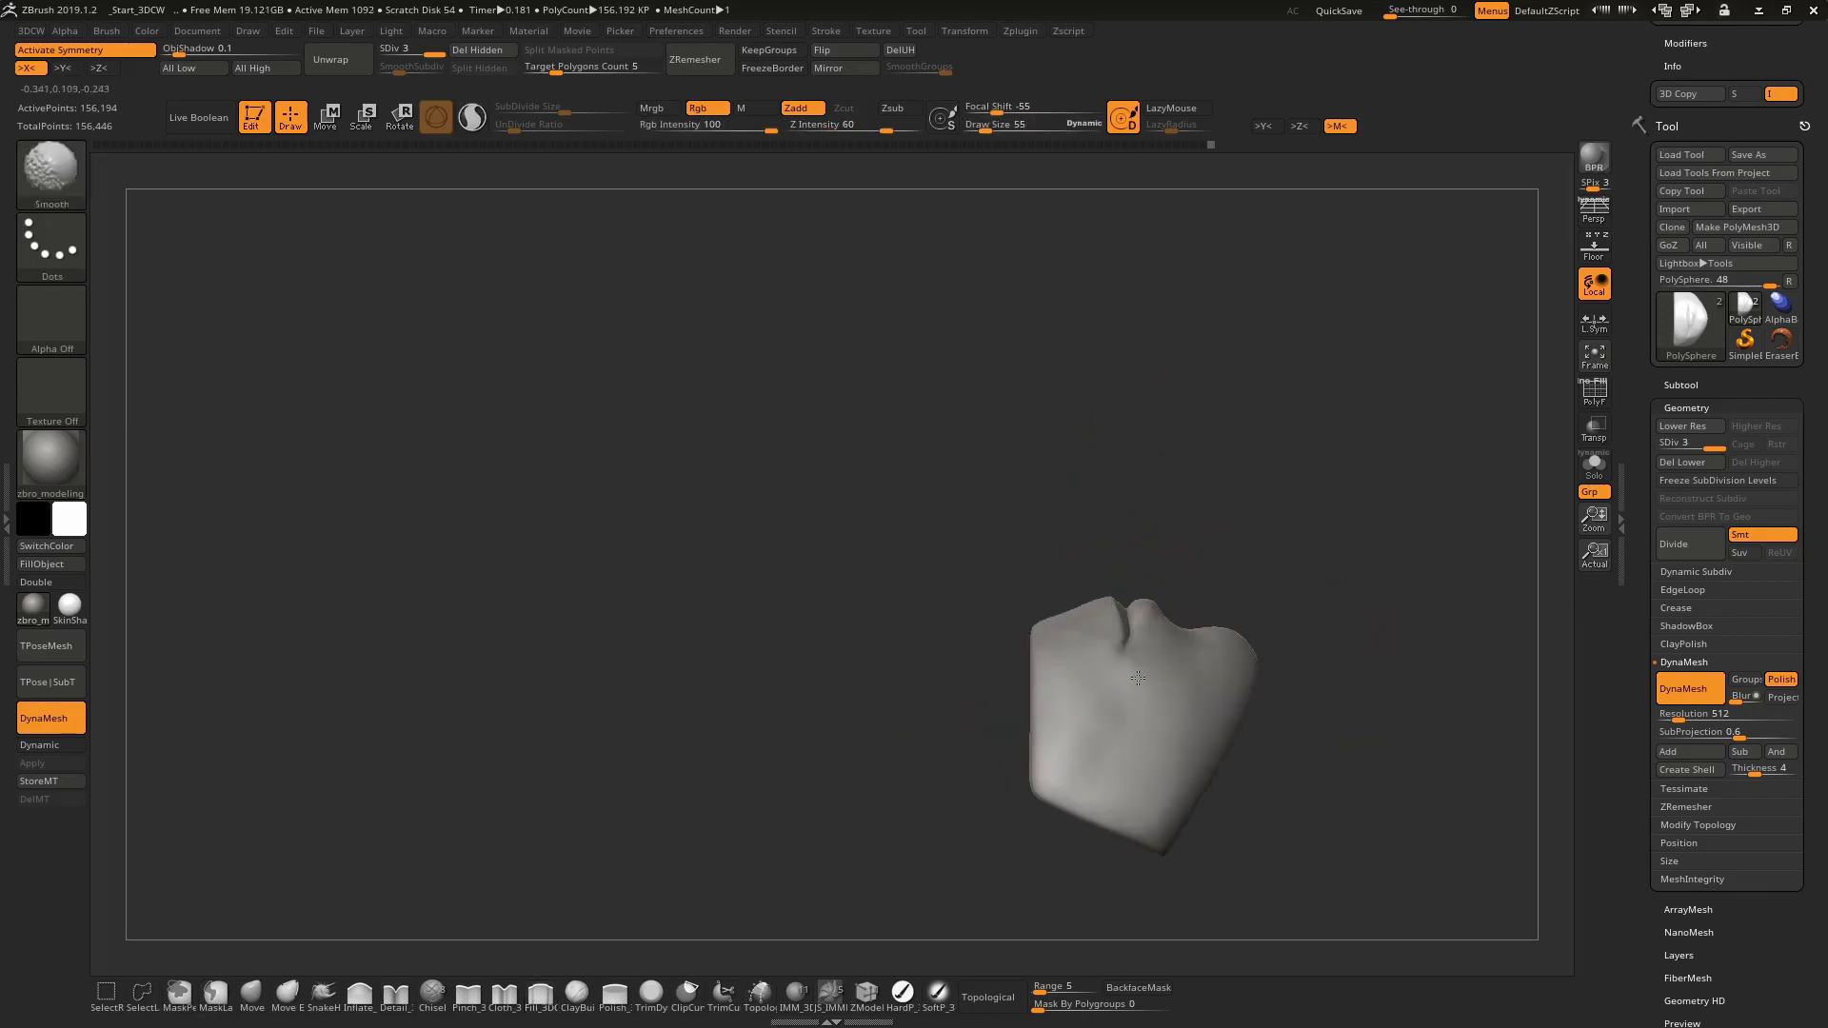
right_drag(1074, 734, 1075, 682)
key(shift+d)
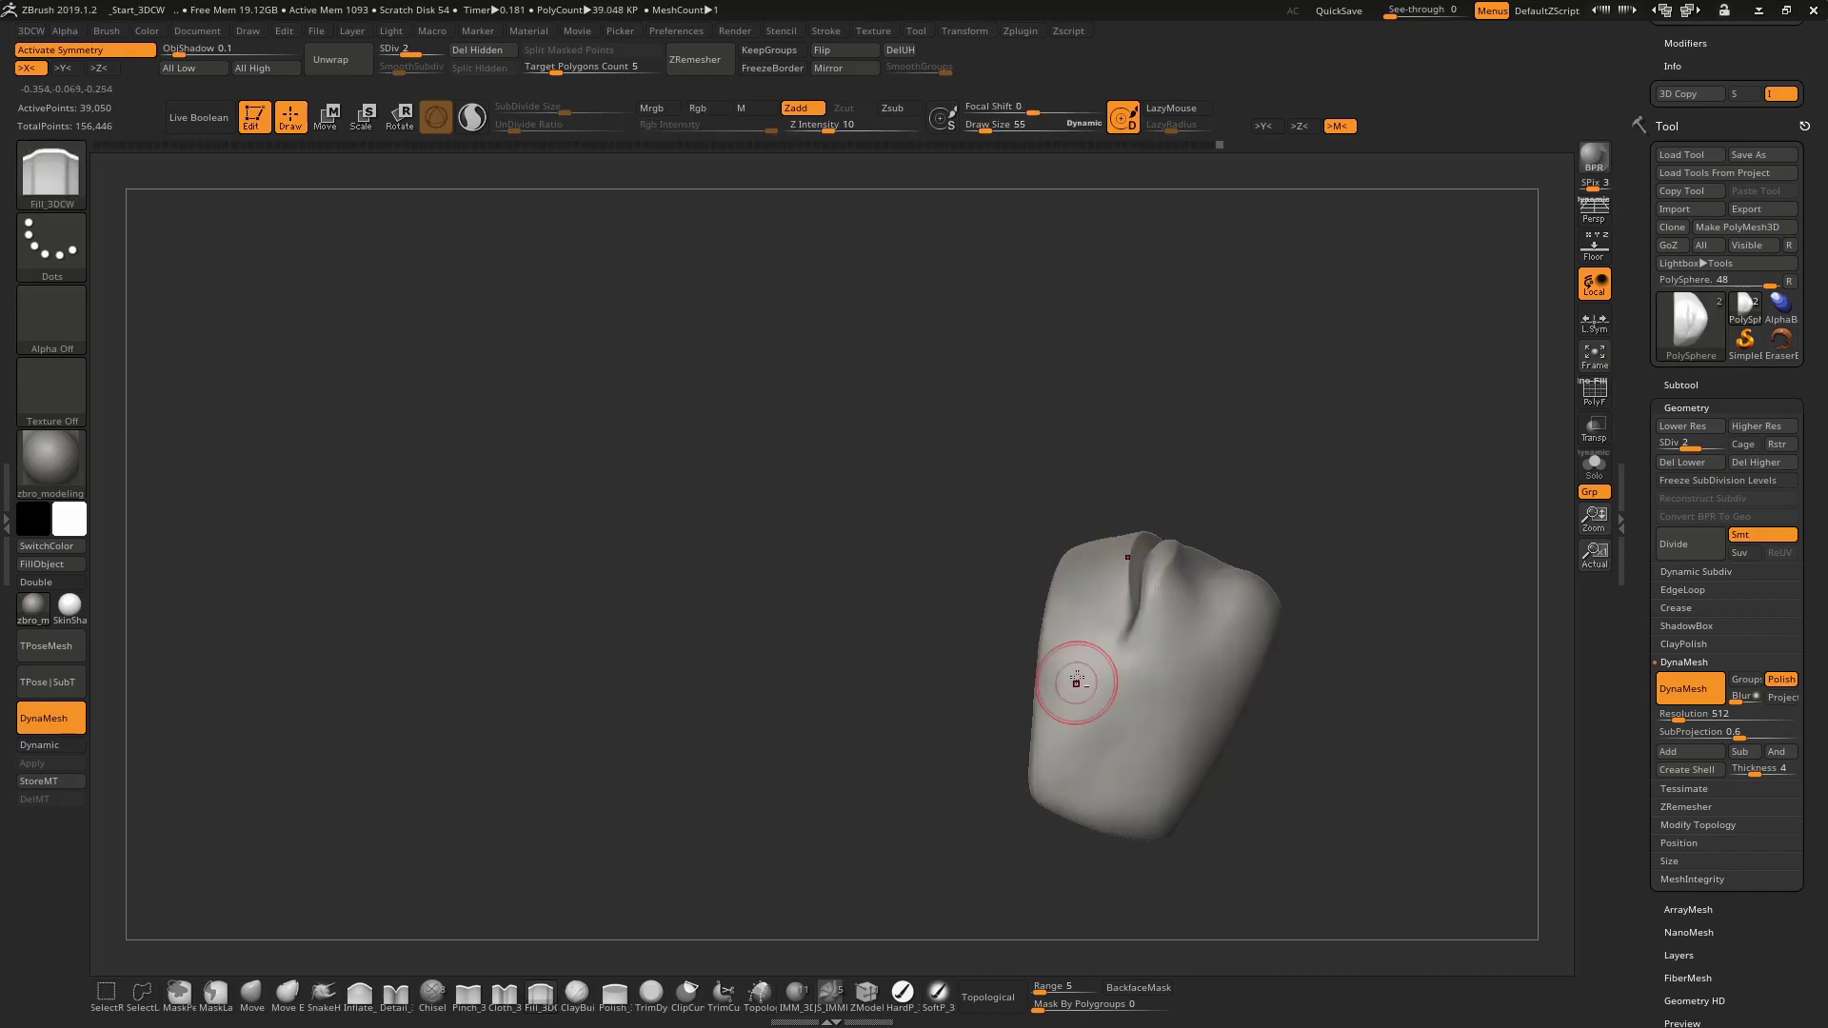
mouse_move(1085, 761)
shift+right_down()
mouse_move(1142, 495)
mouse_move(1059, 356)
shift+right_up()
key(ctrl)
key(space)
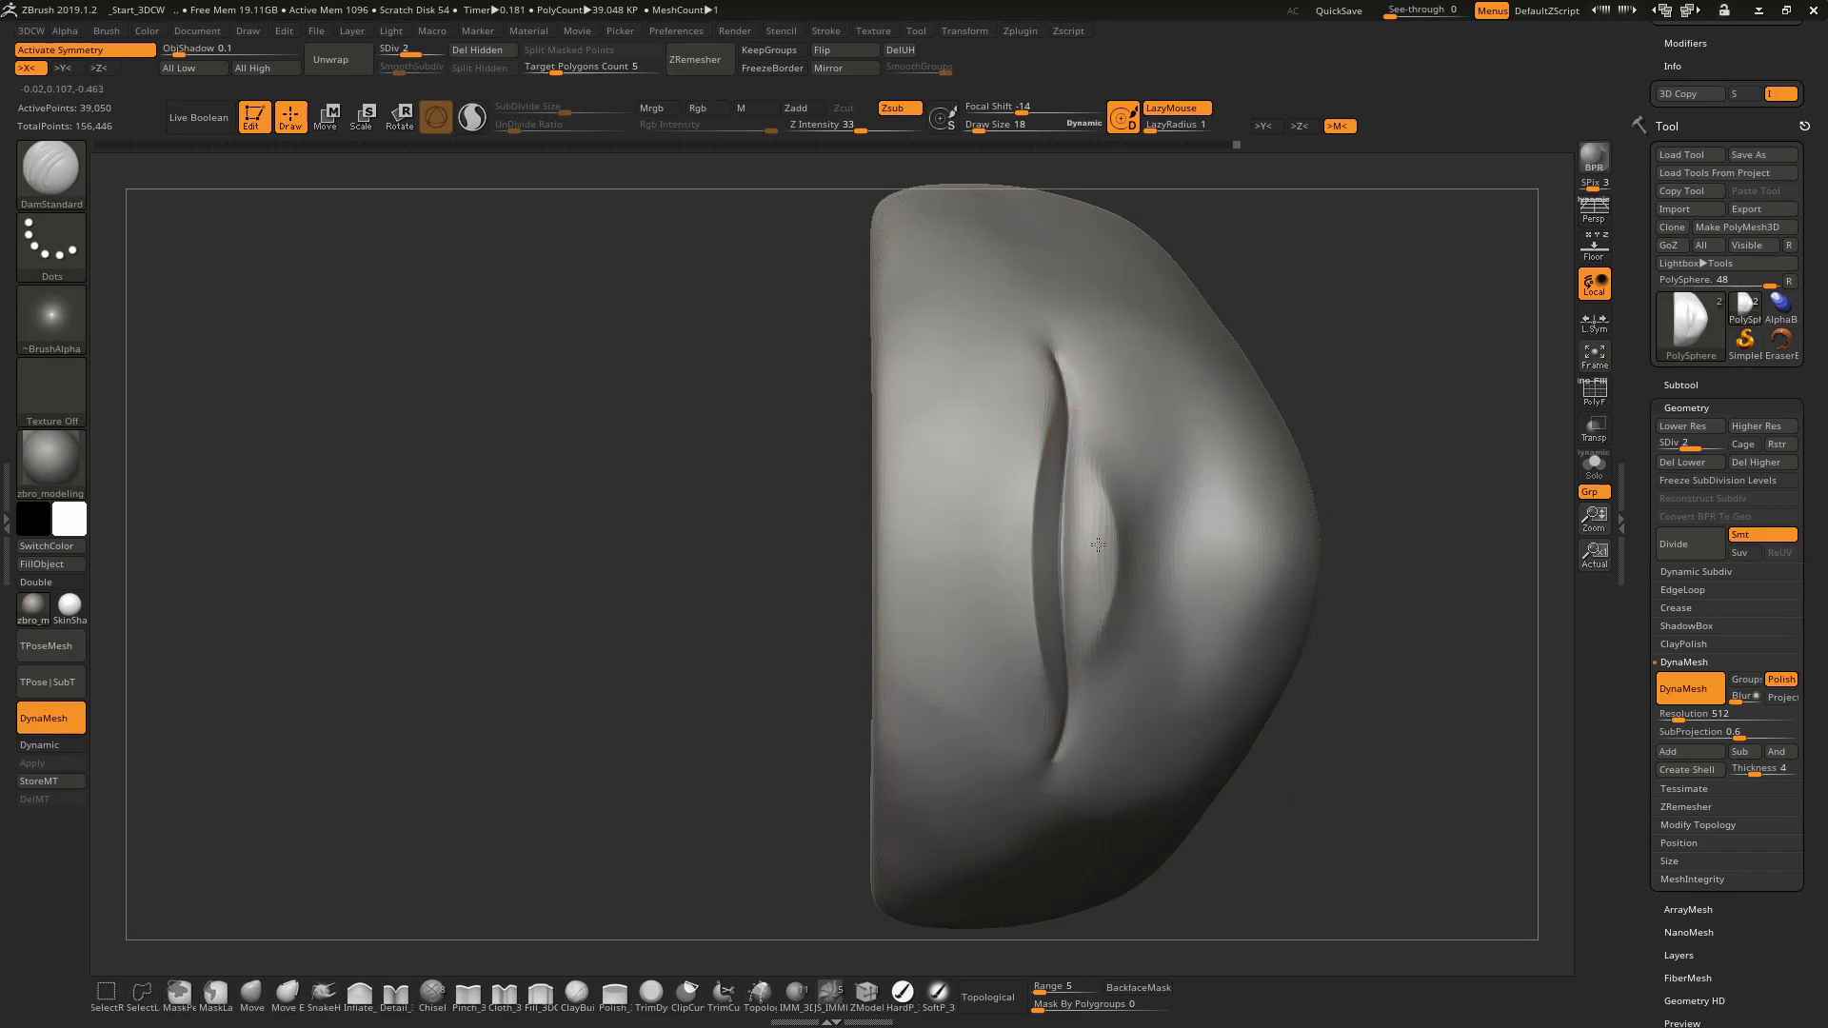
Inspect the lip groove from top, front and left three-quarter views
right_drag(1098, 544, 1070, 539)
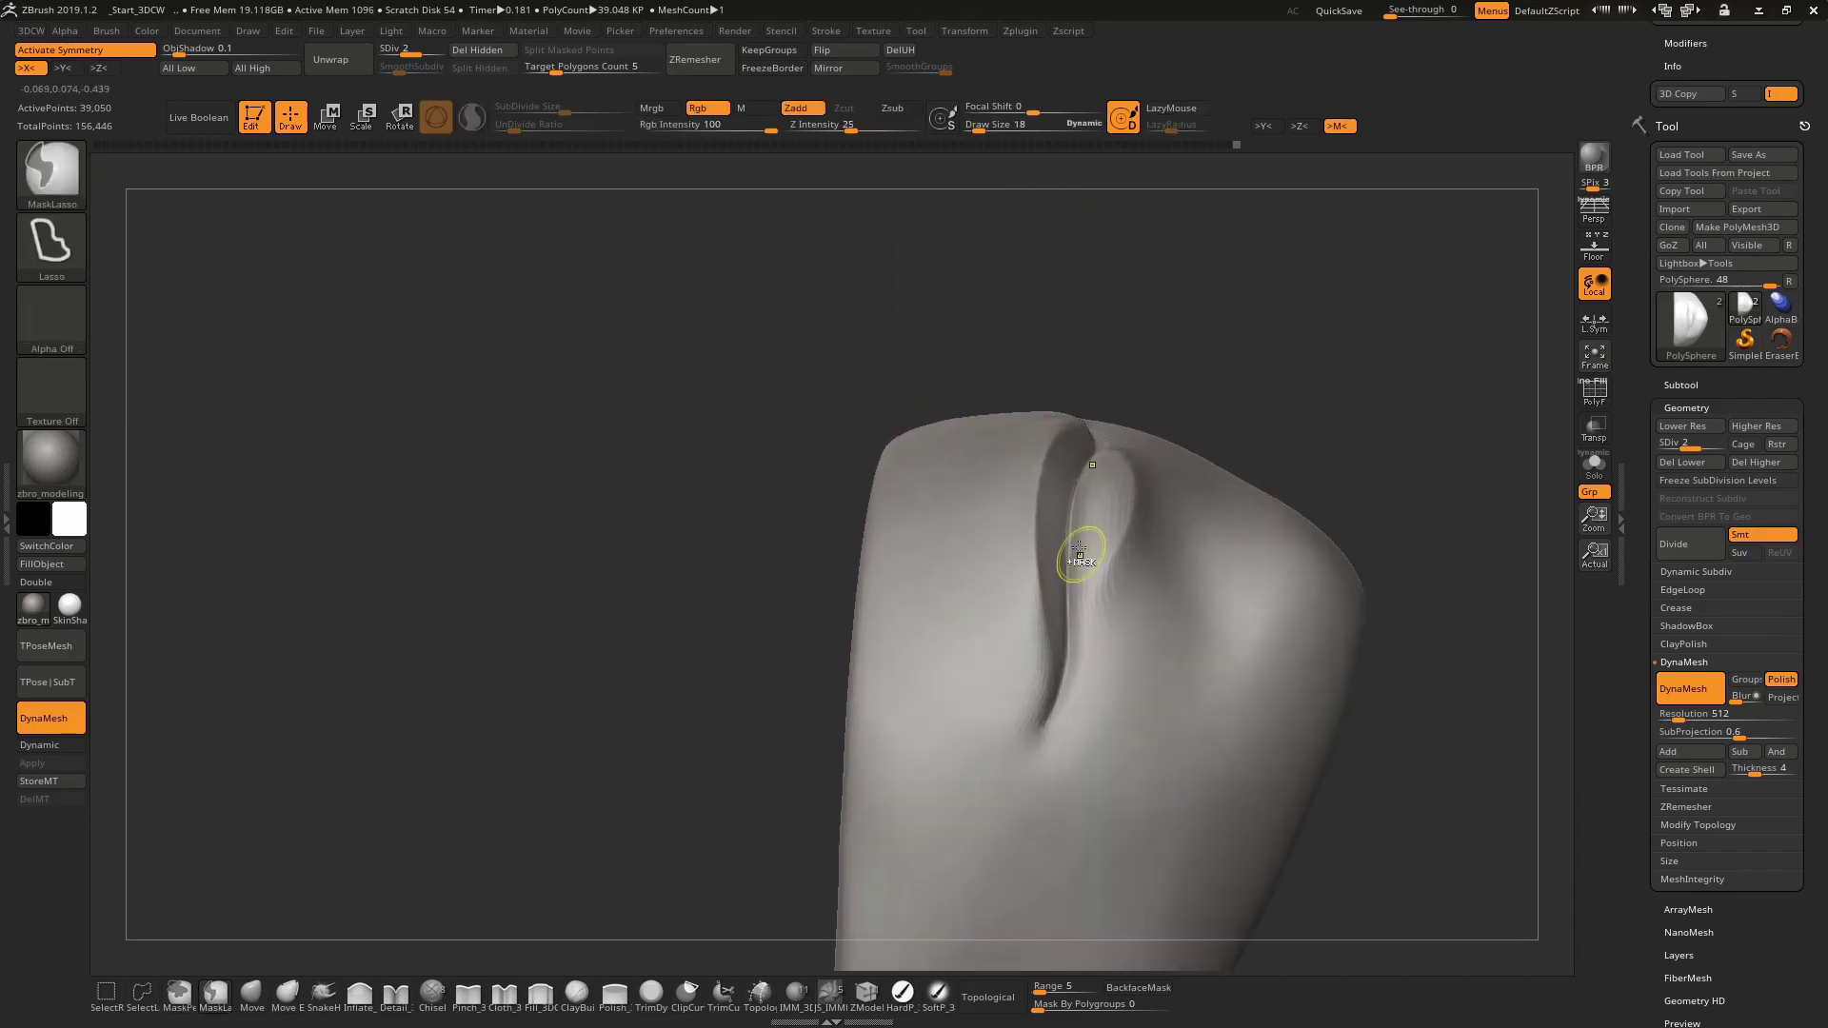
mouse_move(1065, 653)
right_down()
mouse_move(1062, 677)
mouse_move(1085, 644)
right_up()
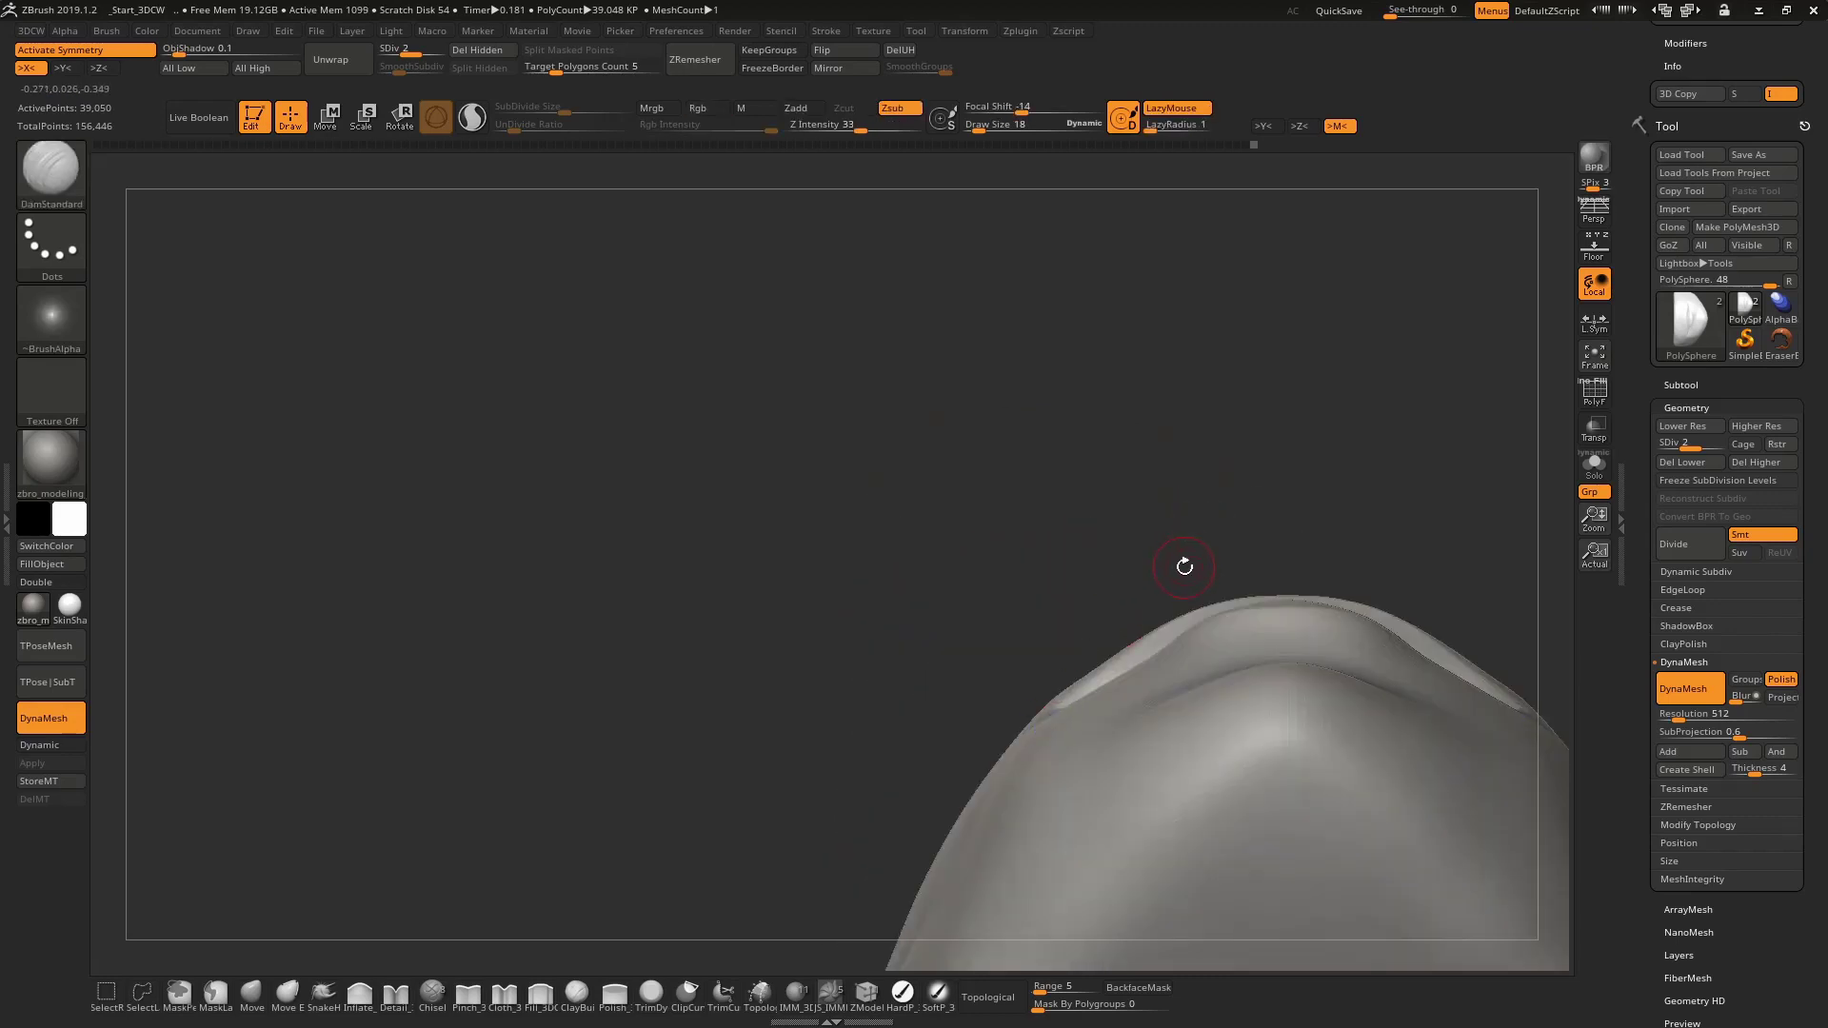
mouse_move(1184, 562)
right_down()
mouse_move(1162, 755)
mouse_move(1103, 631)
mouse_move(1250, 682)
mouse_move(1235, 675)
right_up()
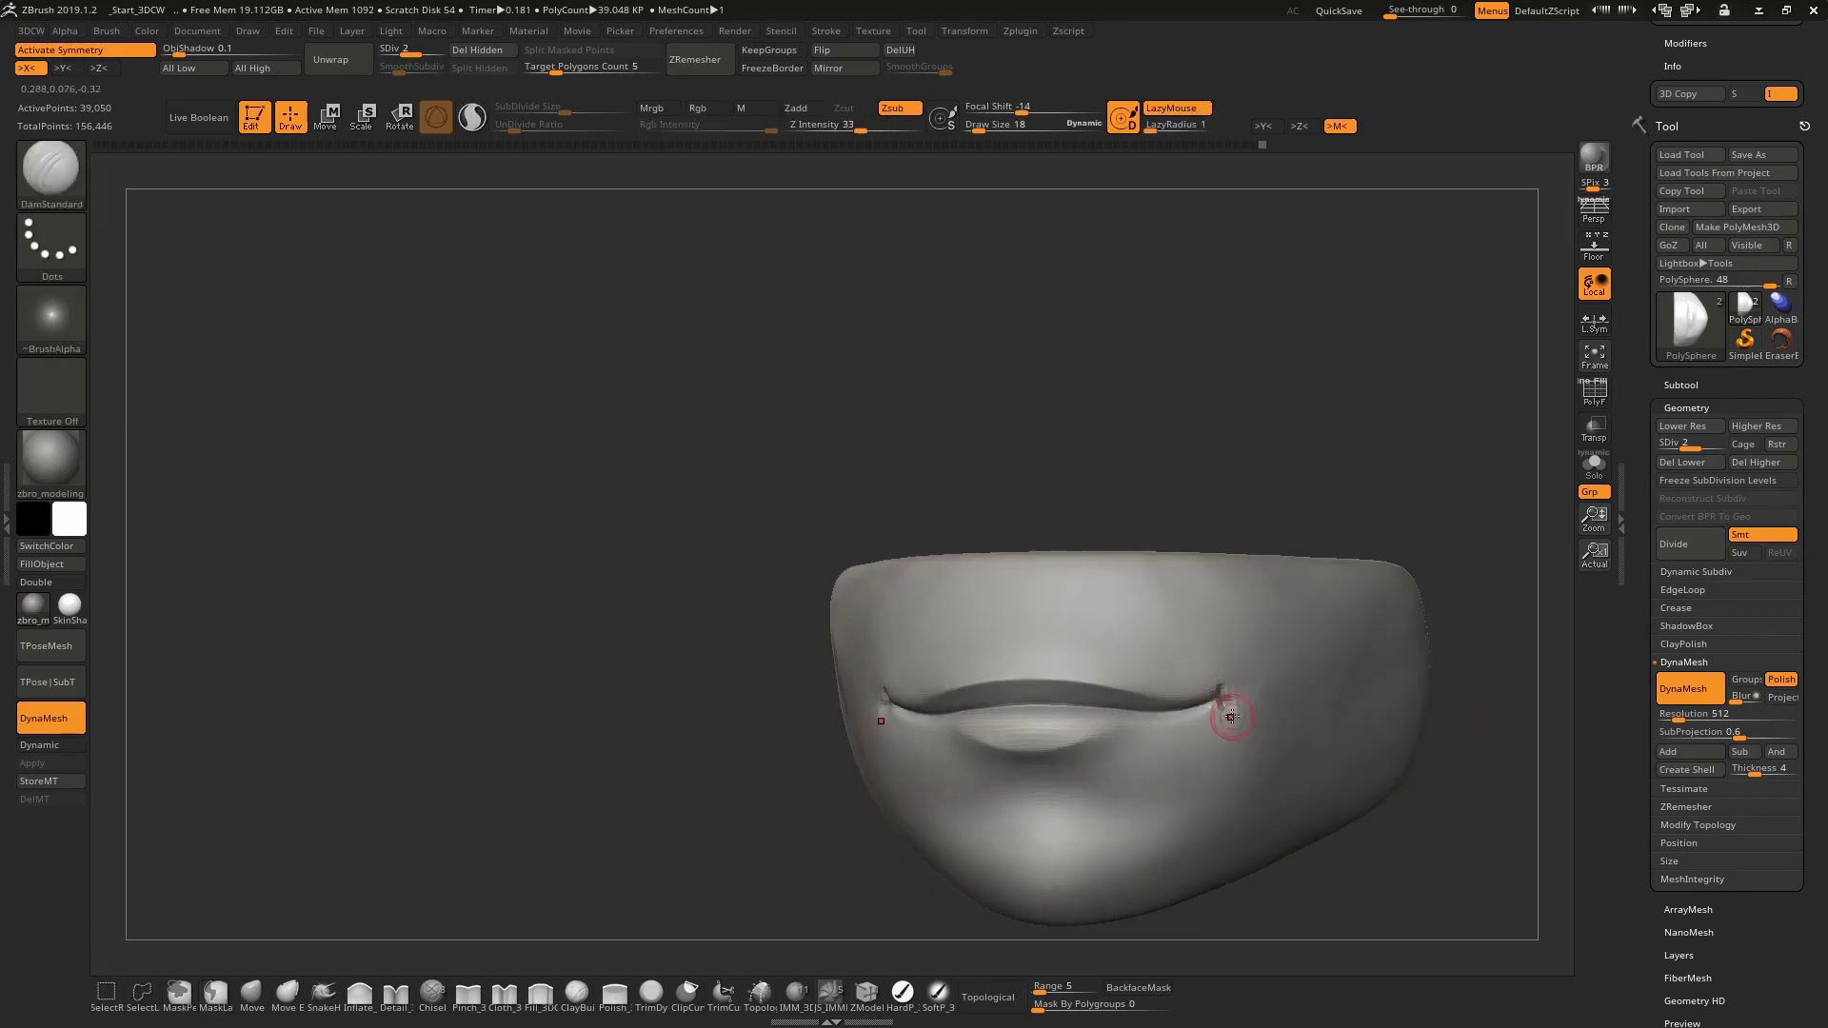
mouse_move(1230, 716)
right_down()
mouse_move(1297, 637)
mouse_move(1213, 759)
mouse_move(1097, 687)
mouse_move(1215, 653)
mouse_move(1185, 673)
right_up()
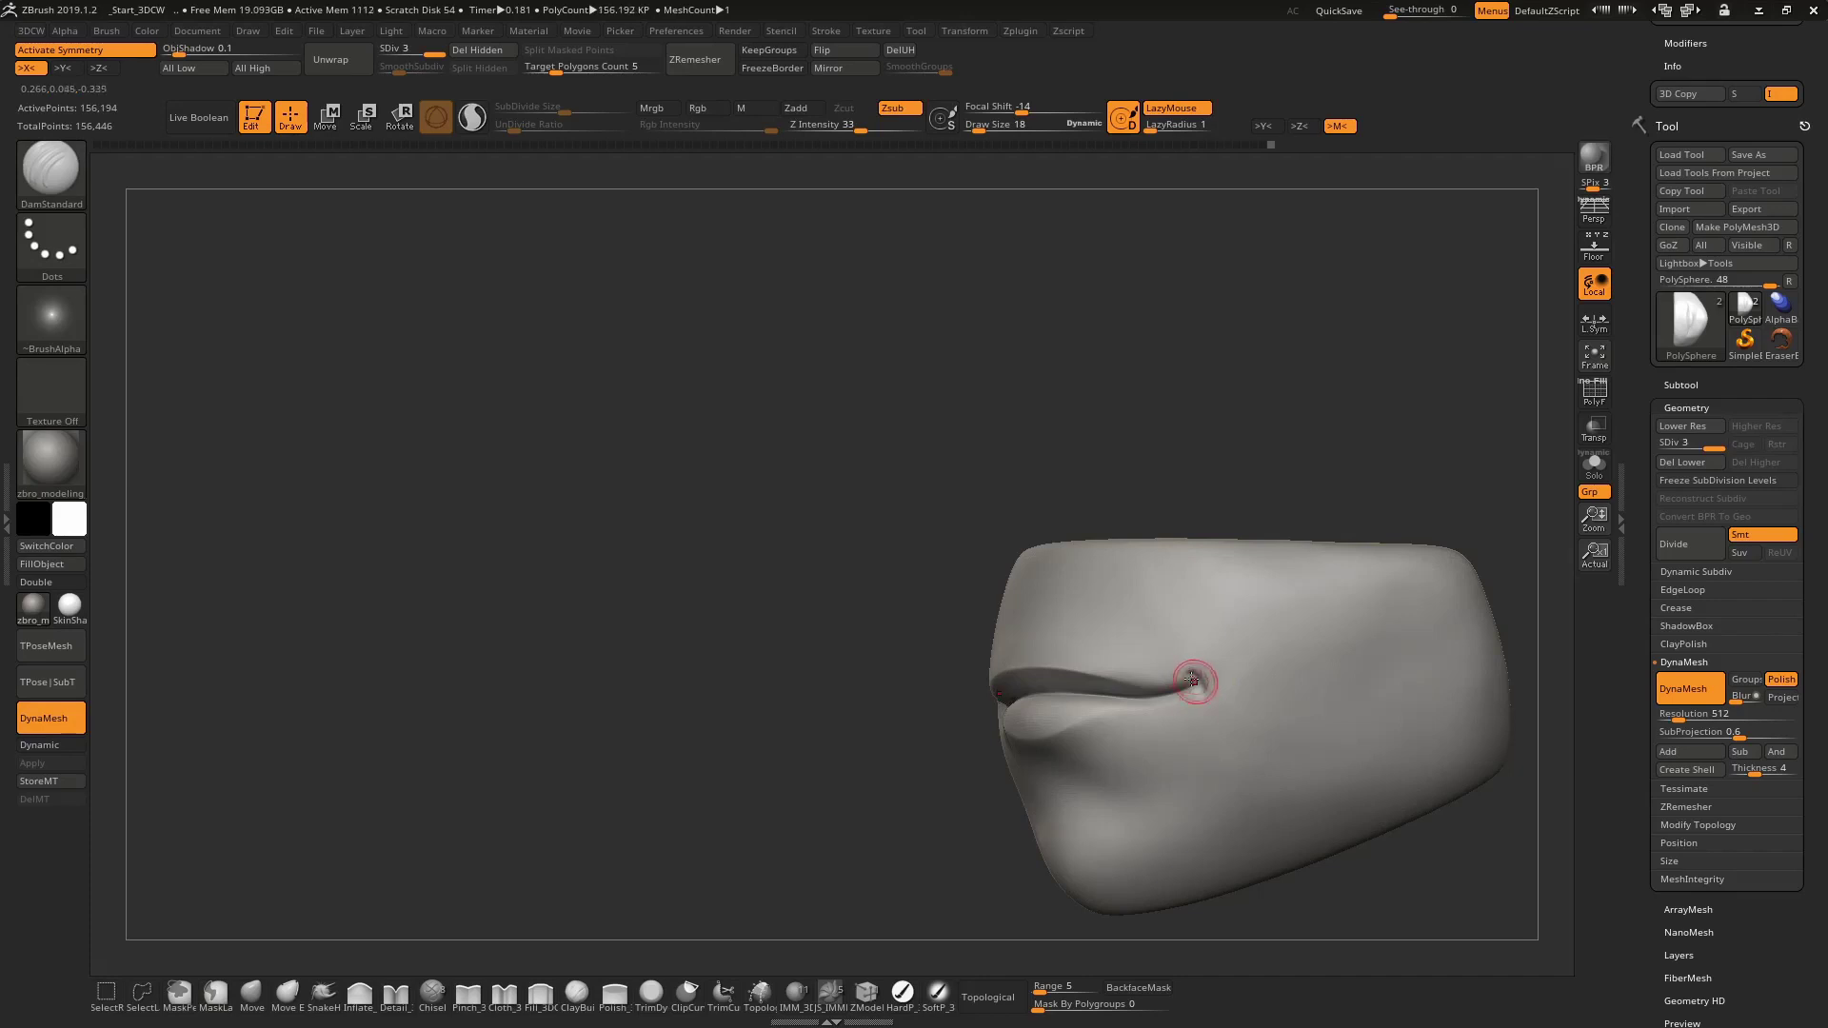
mouse_move(1190, 687)
right_down()
mouse_move(903, 696)
mouse_move(939, 701)
right_up()
Build up the left mouth corner with the ClayBuildup brush
key(b)
key(c)
key(b)
key(space)
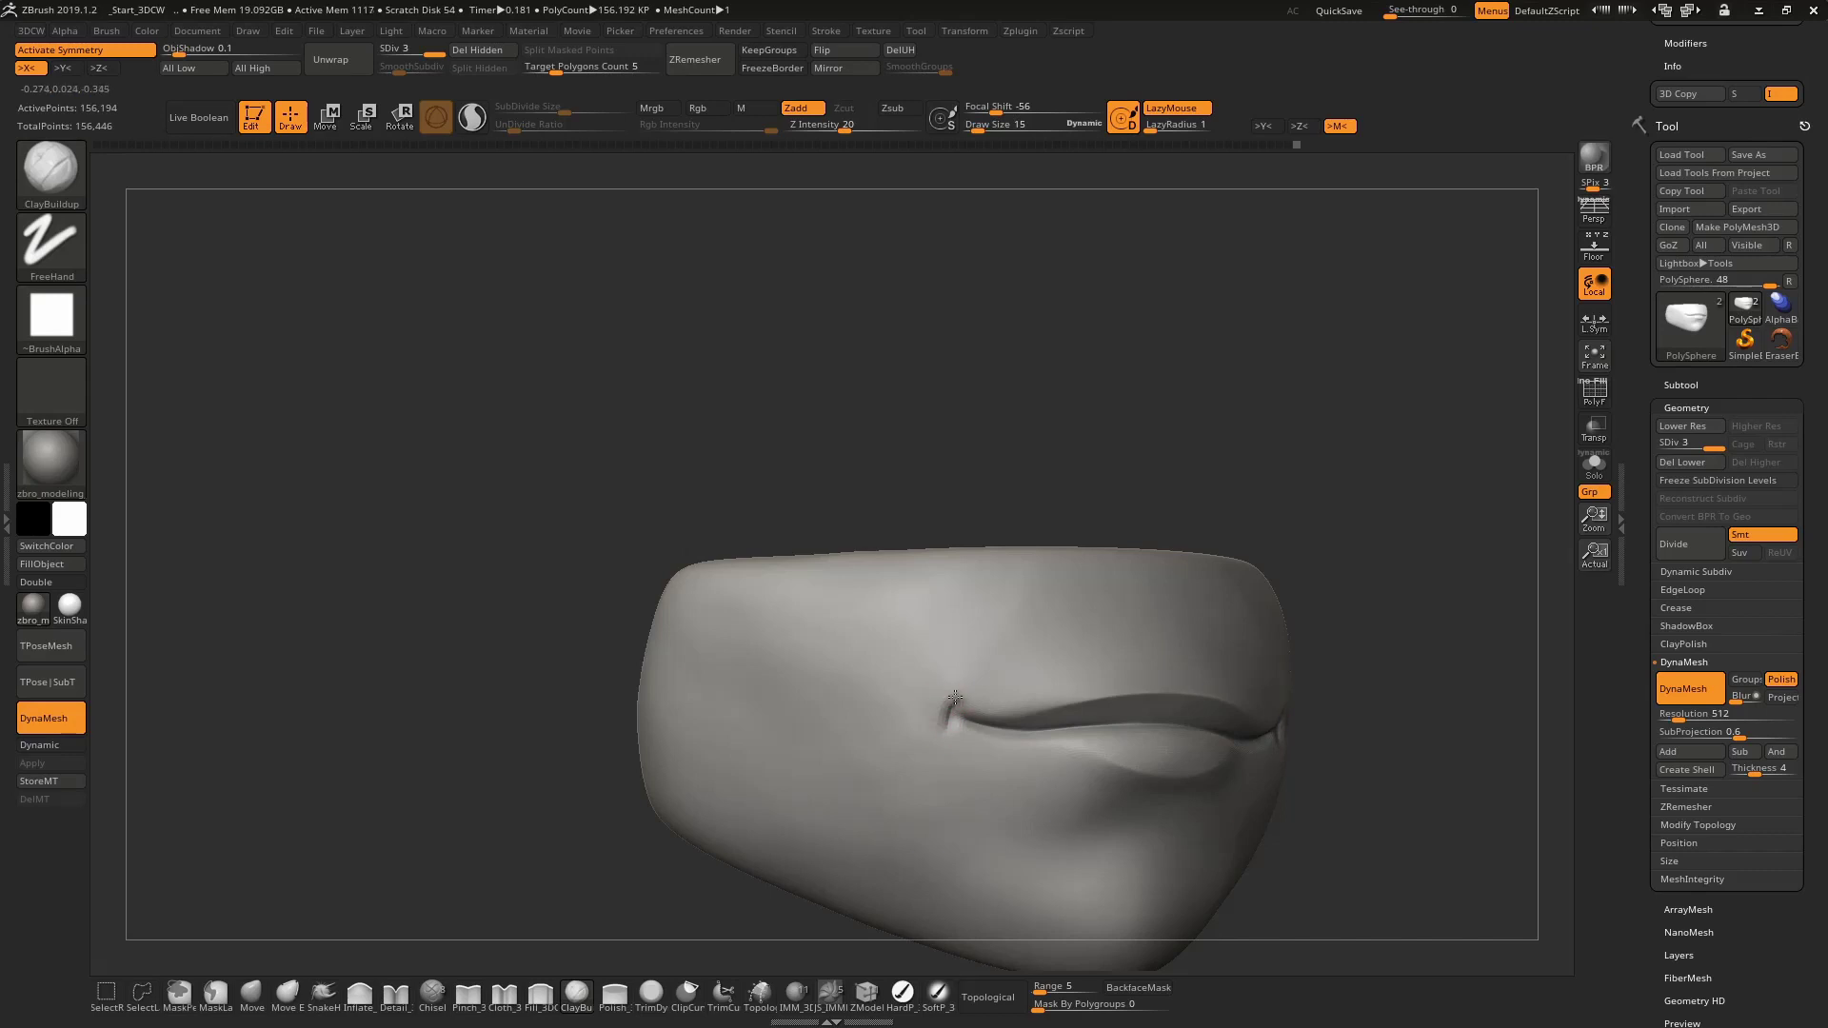
right_drag(947, 696, 953, 710)
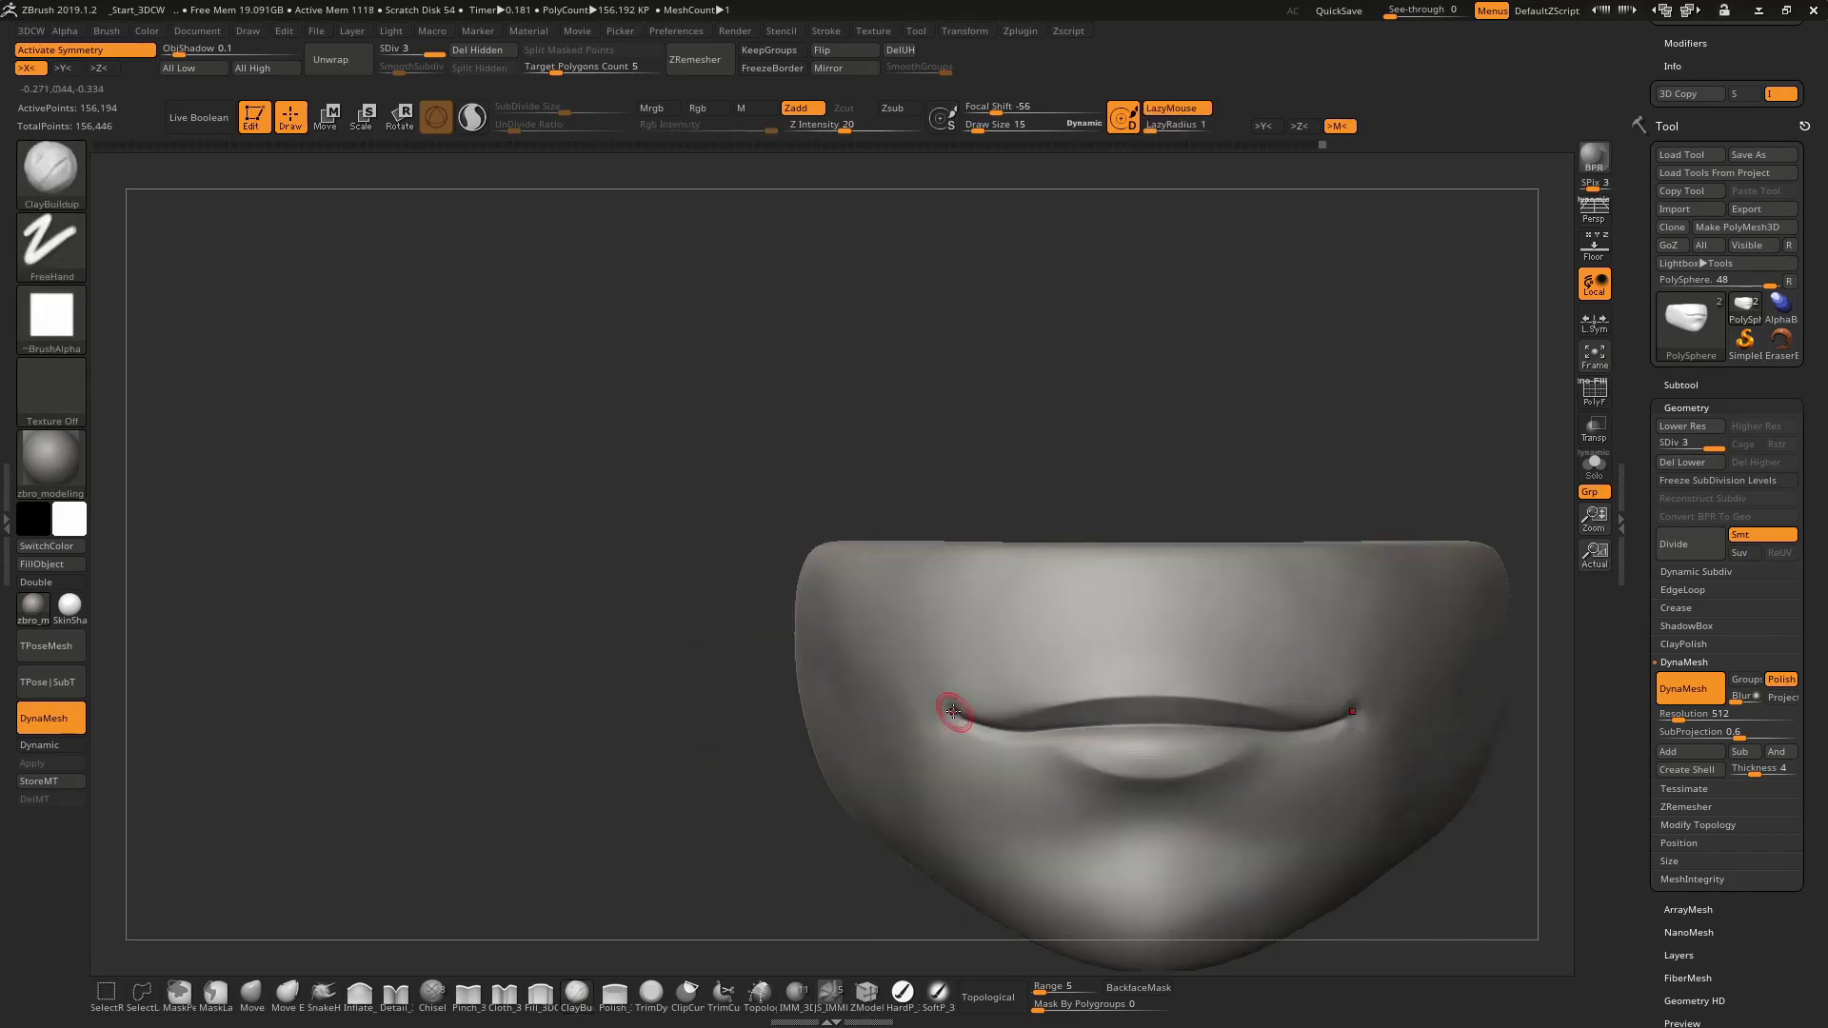
right_drag(1025, 761, 1343, 723)
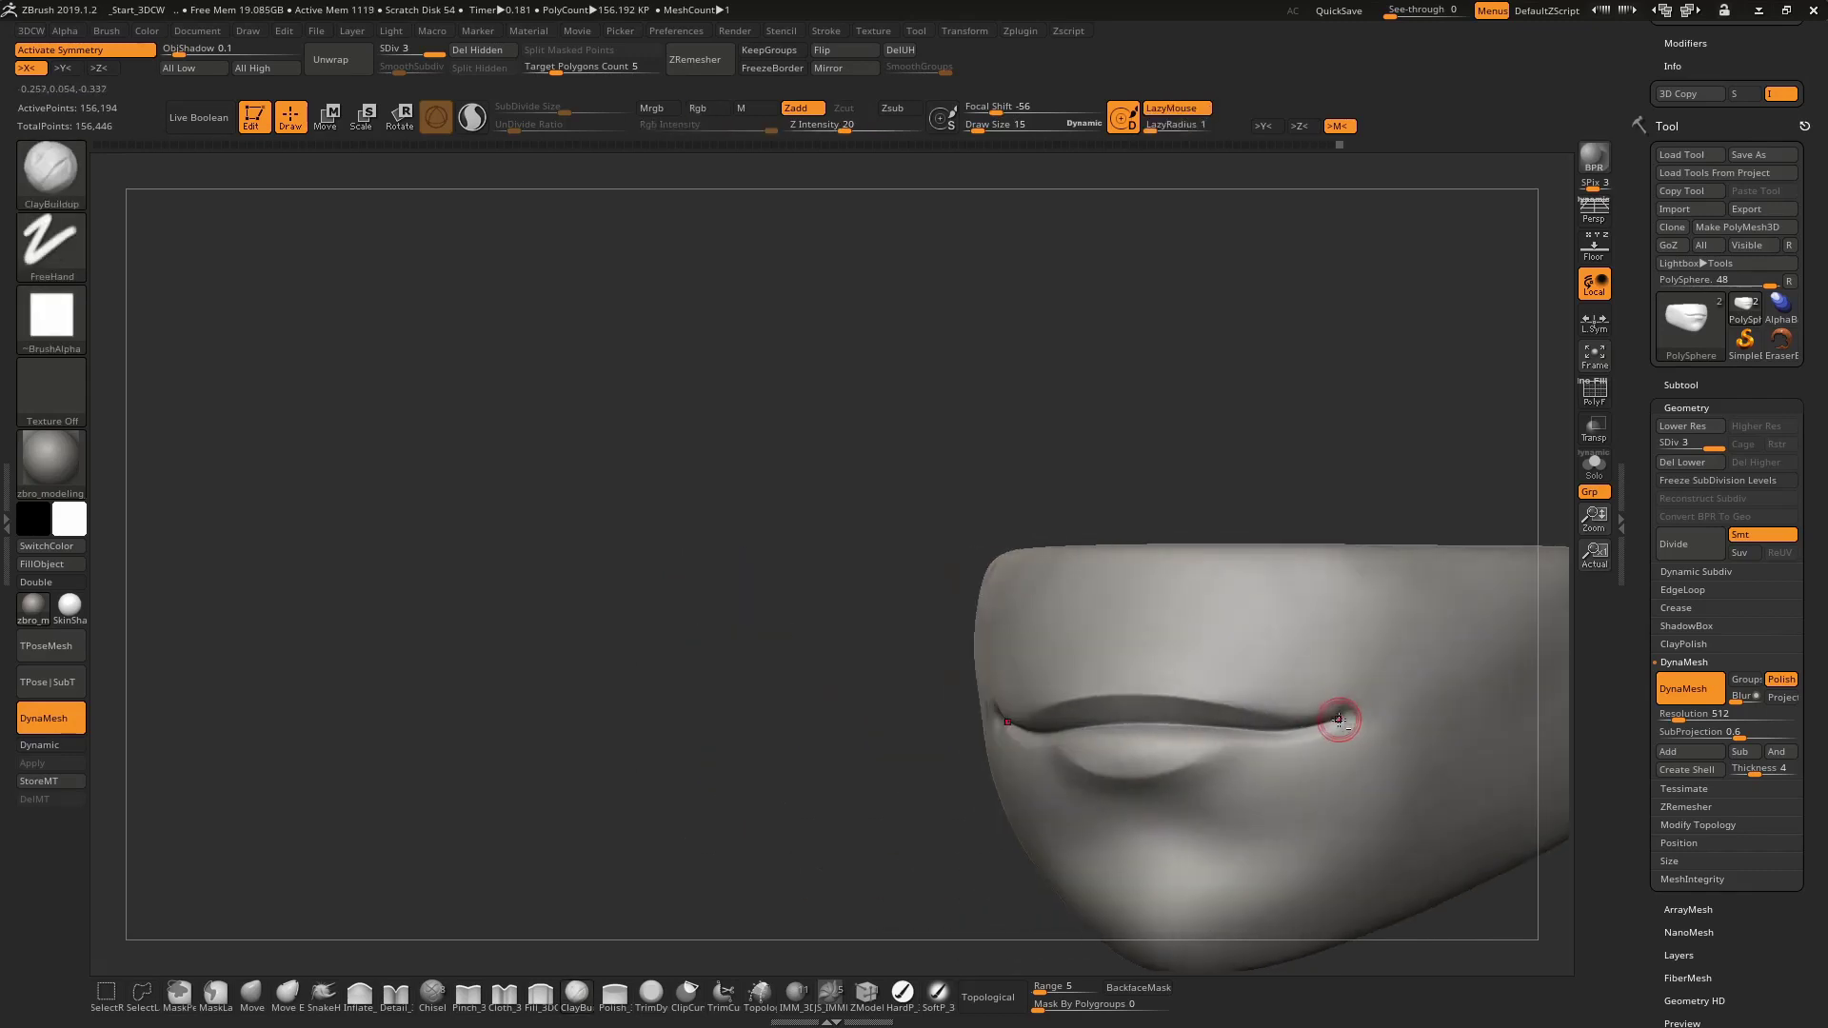
Smooth the right mouth corner and soften it with the FormSoft brush
key(shift)
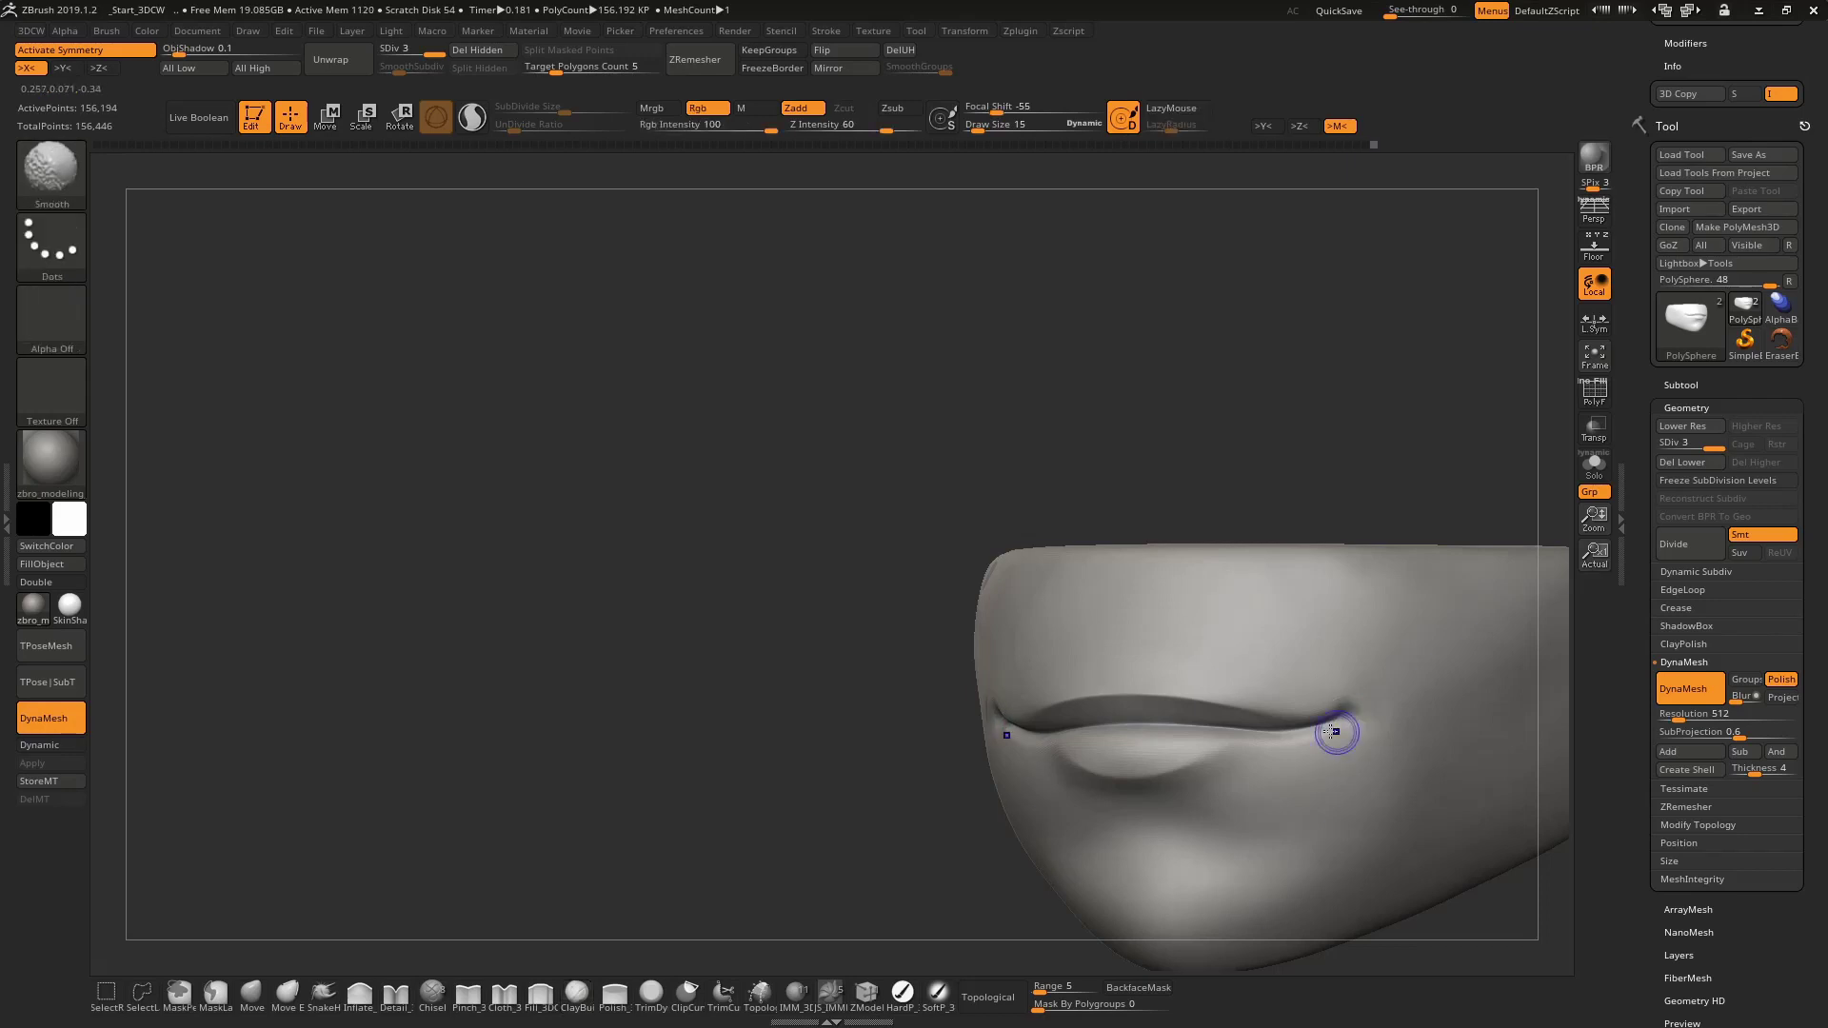
mouse_move(1336, 731)
right_down()
mouse_move(931, 723)
mouse_move(1409, 709)
right_up()
key(space)
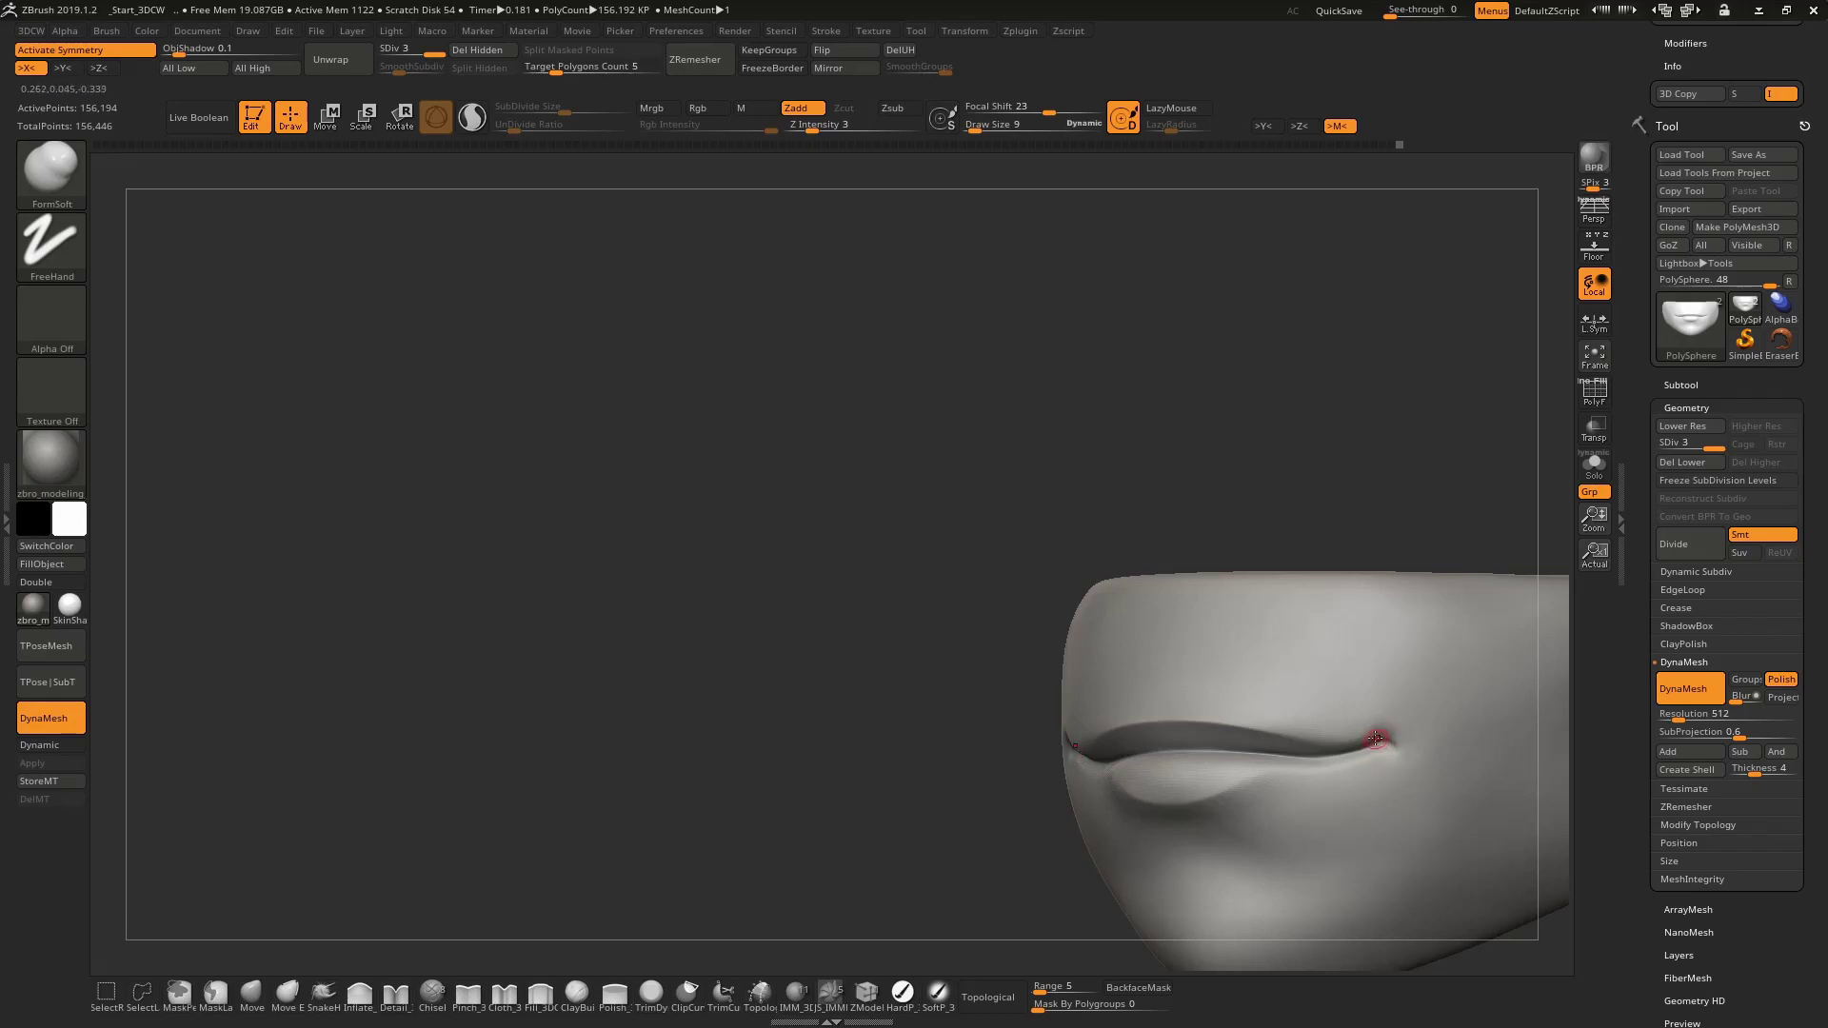
mouse_move(1375, 739)
right_down()
mouse_move(1212, 461)
mouse_move(1377, 416)
mouse_move(1359, 519)
mouse_move(1281, 401)
mouse_move(1212, 562)
right_up()
key(ctrl)
Duplicate the mouth as subtool PolySphere1, drop it to SDiv 2 and solo it
click(1680, 385)
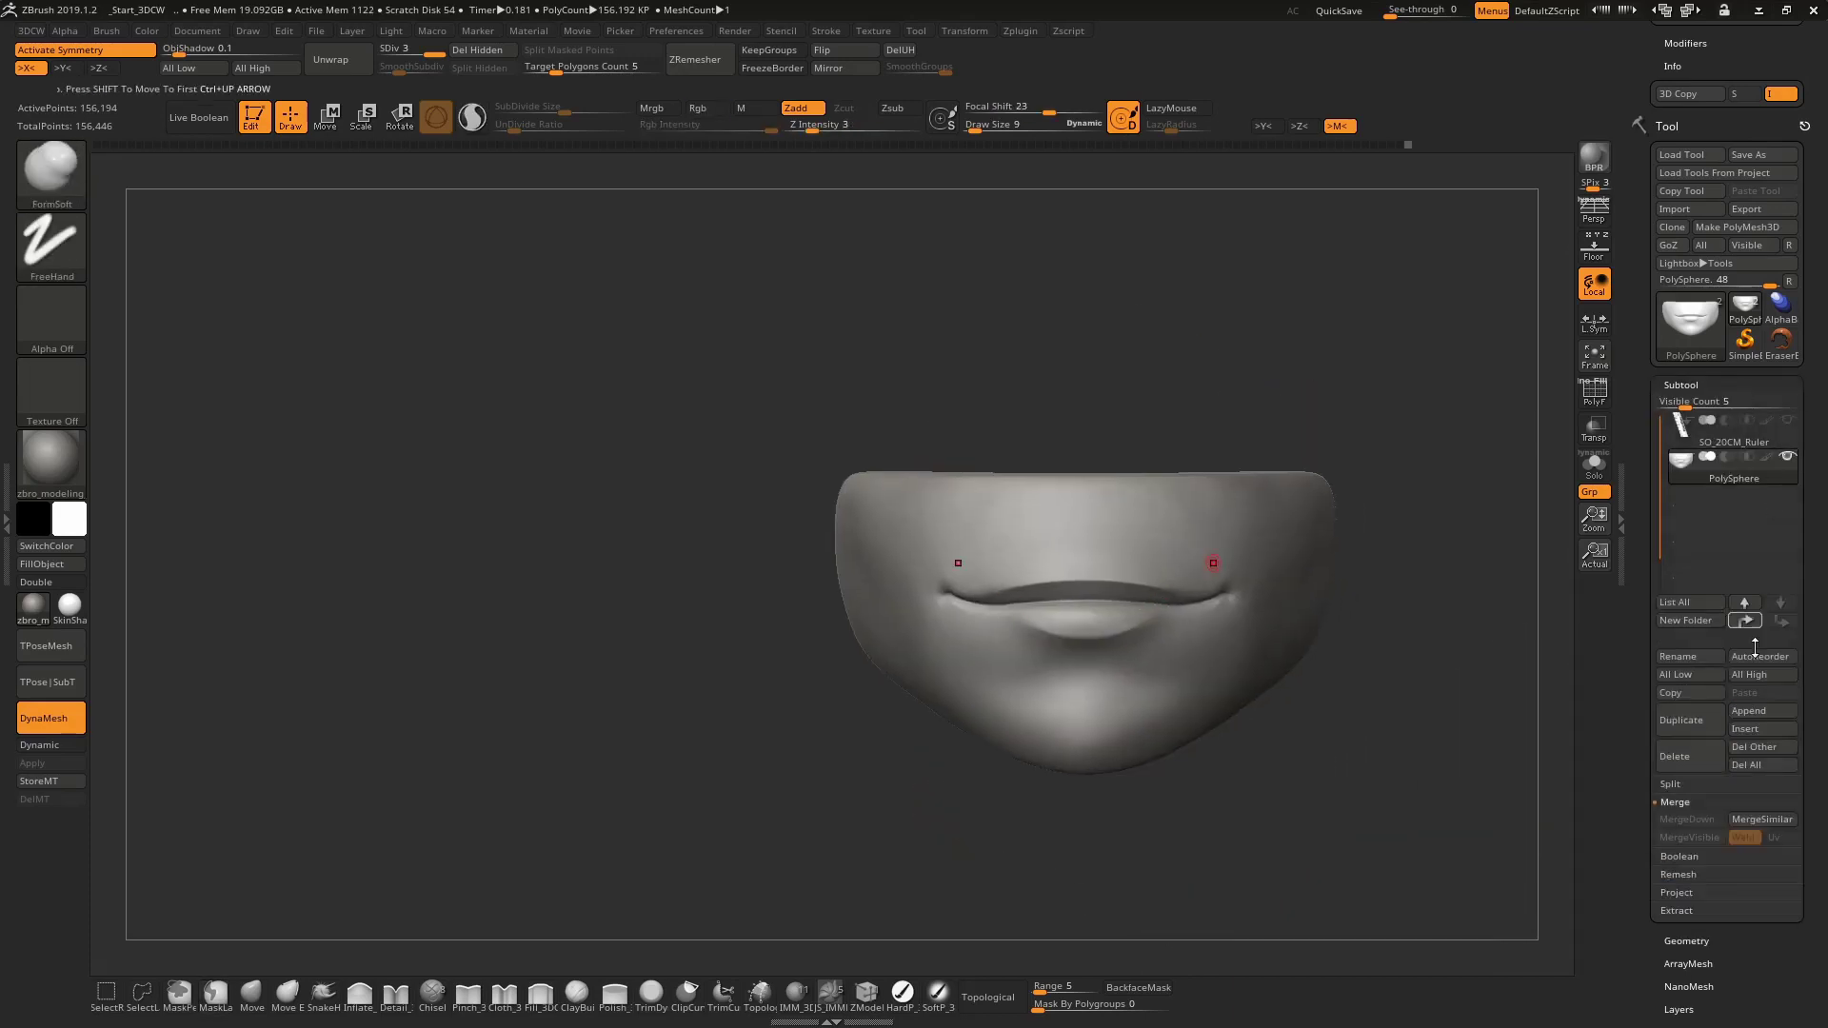
click(1680, 719)
shift+right_drag(1257, 200, 1321, 389)
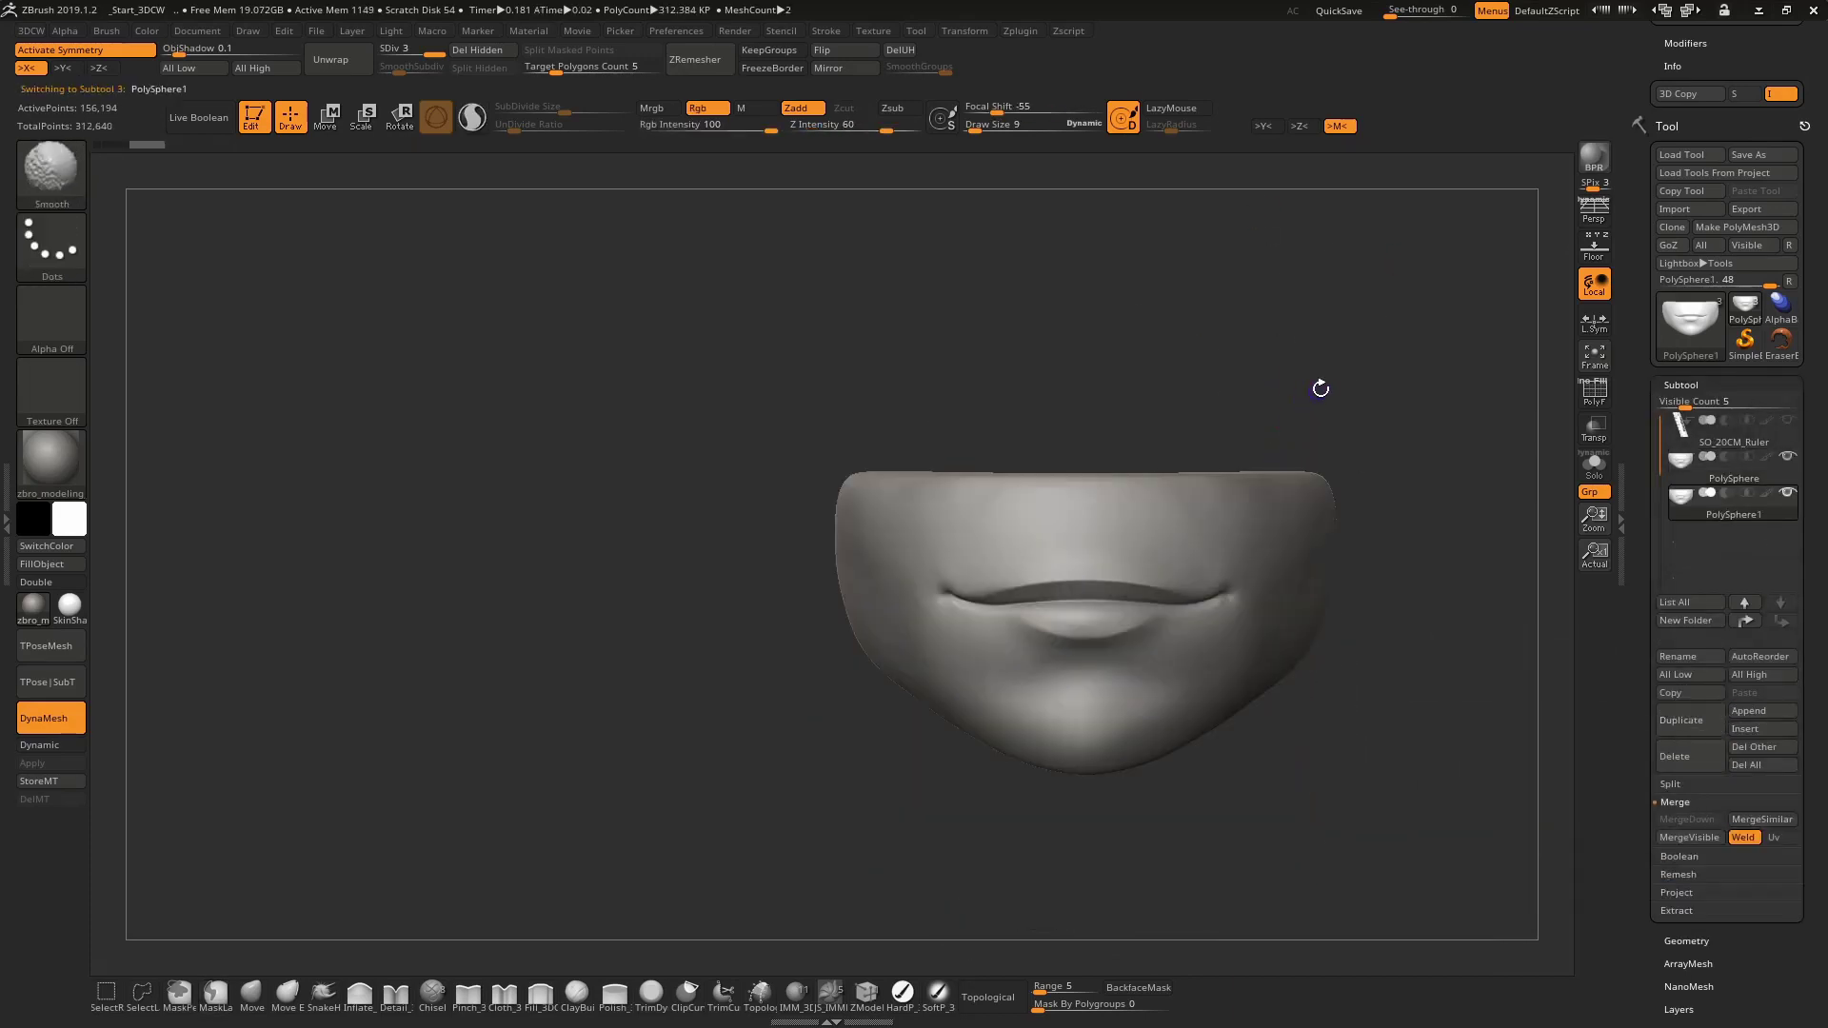
key(shift+d)
key(alt+s)
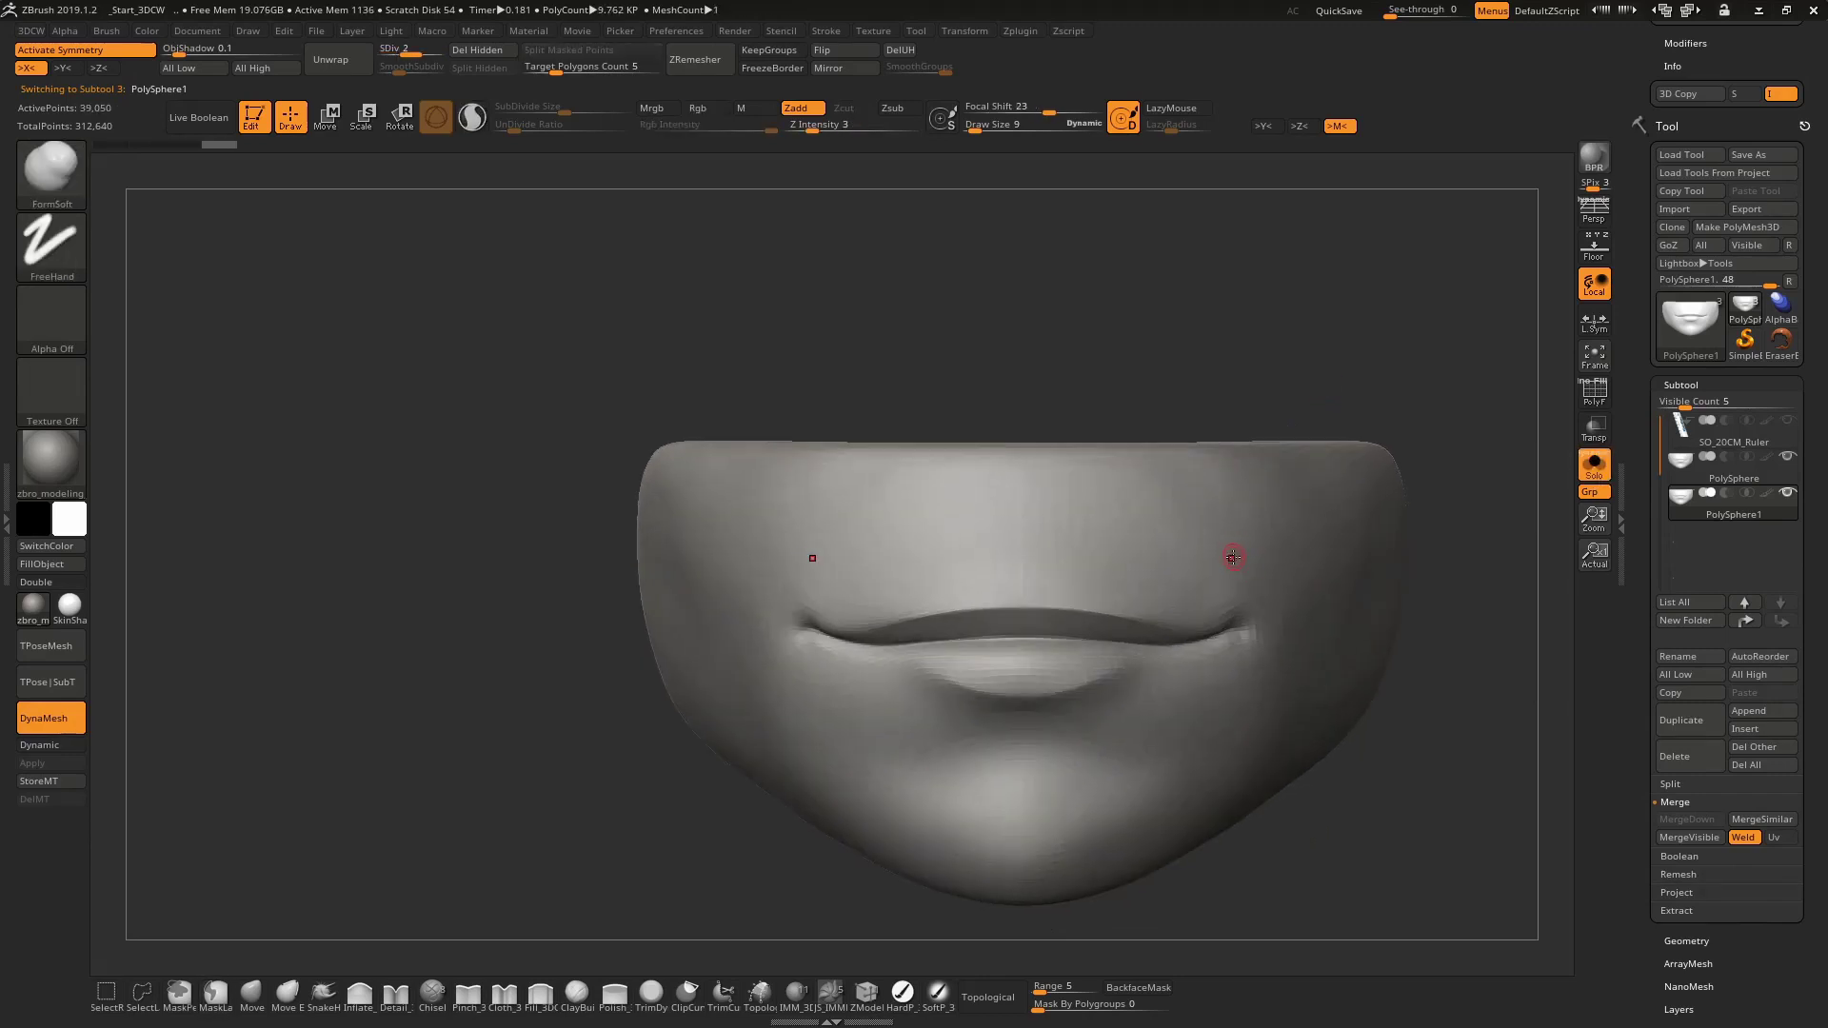
Select the Move brush and lasso-mask the lower lip and chin region
key(b)
key(m)
key(v)
key(shift+f)
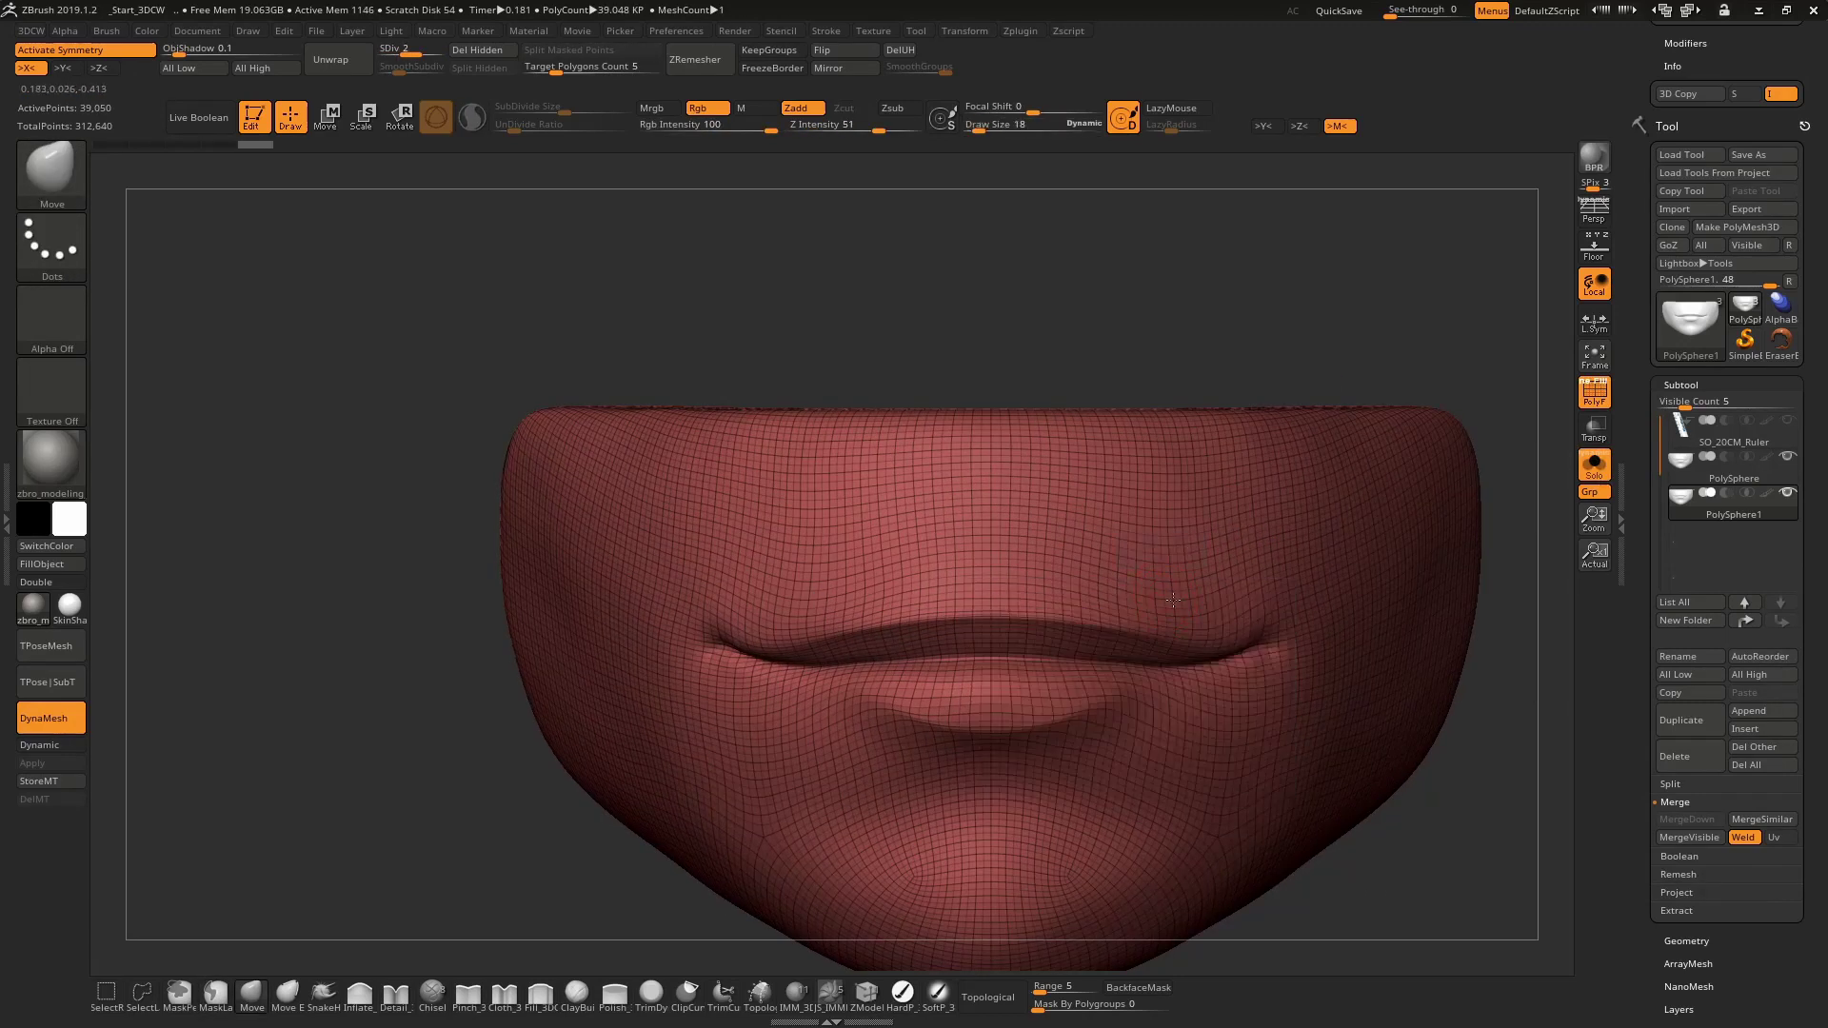
right_drag(1172, 600, 1167, 407)
key(ctrl)
key(shift+f)
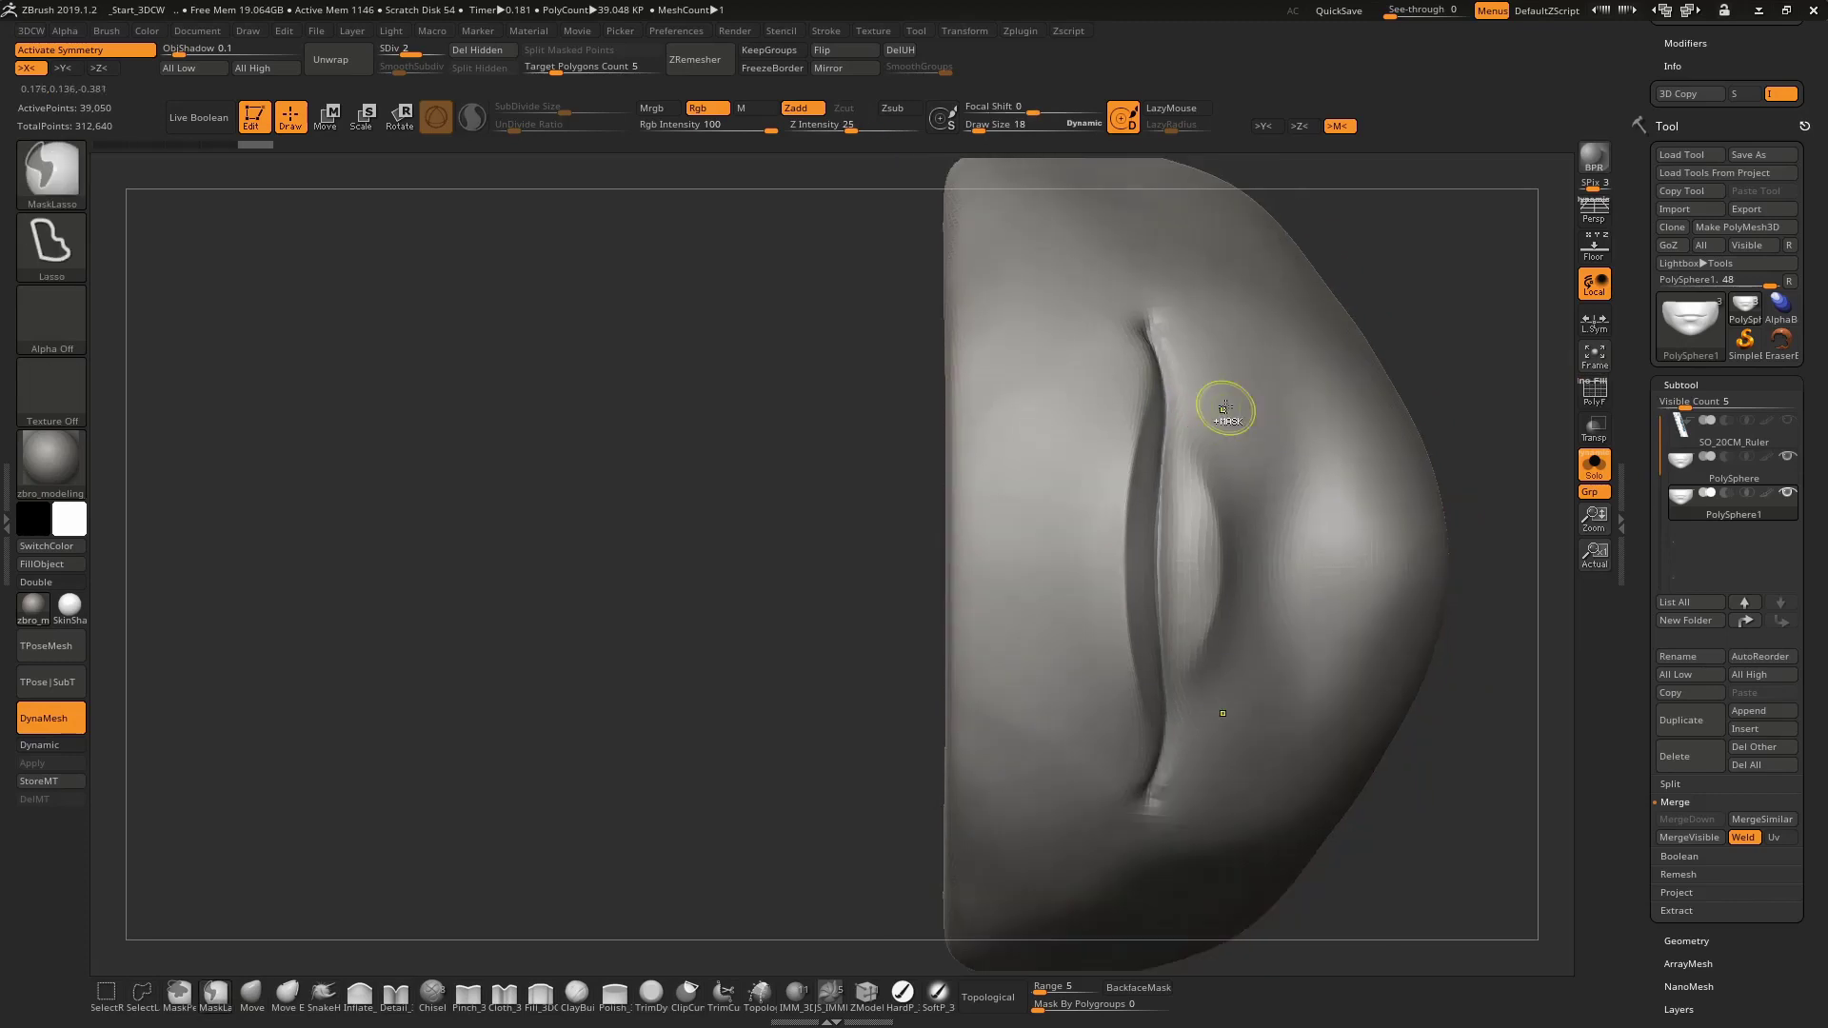
ctrl+drag(1225, 409, 1144, 317)
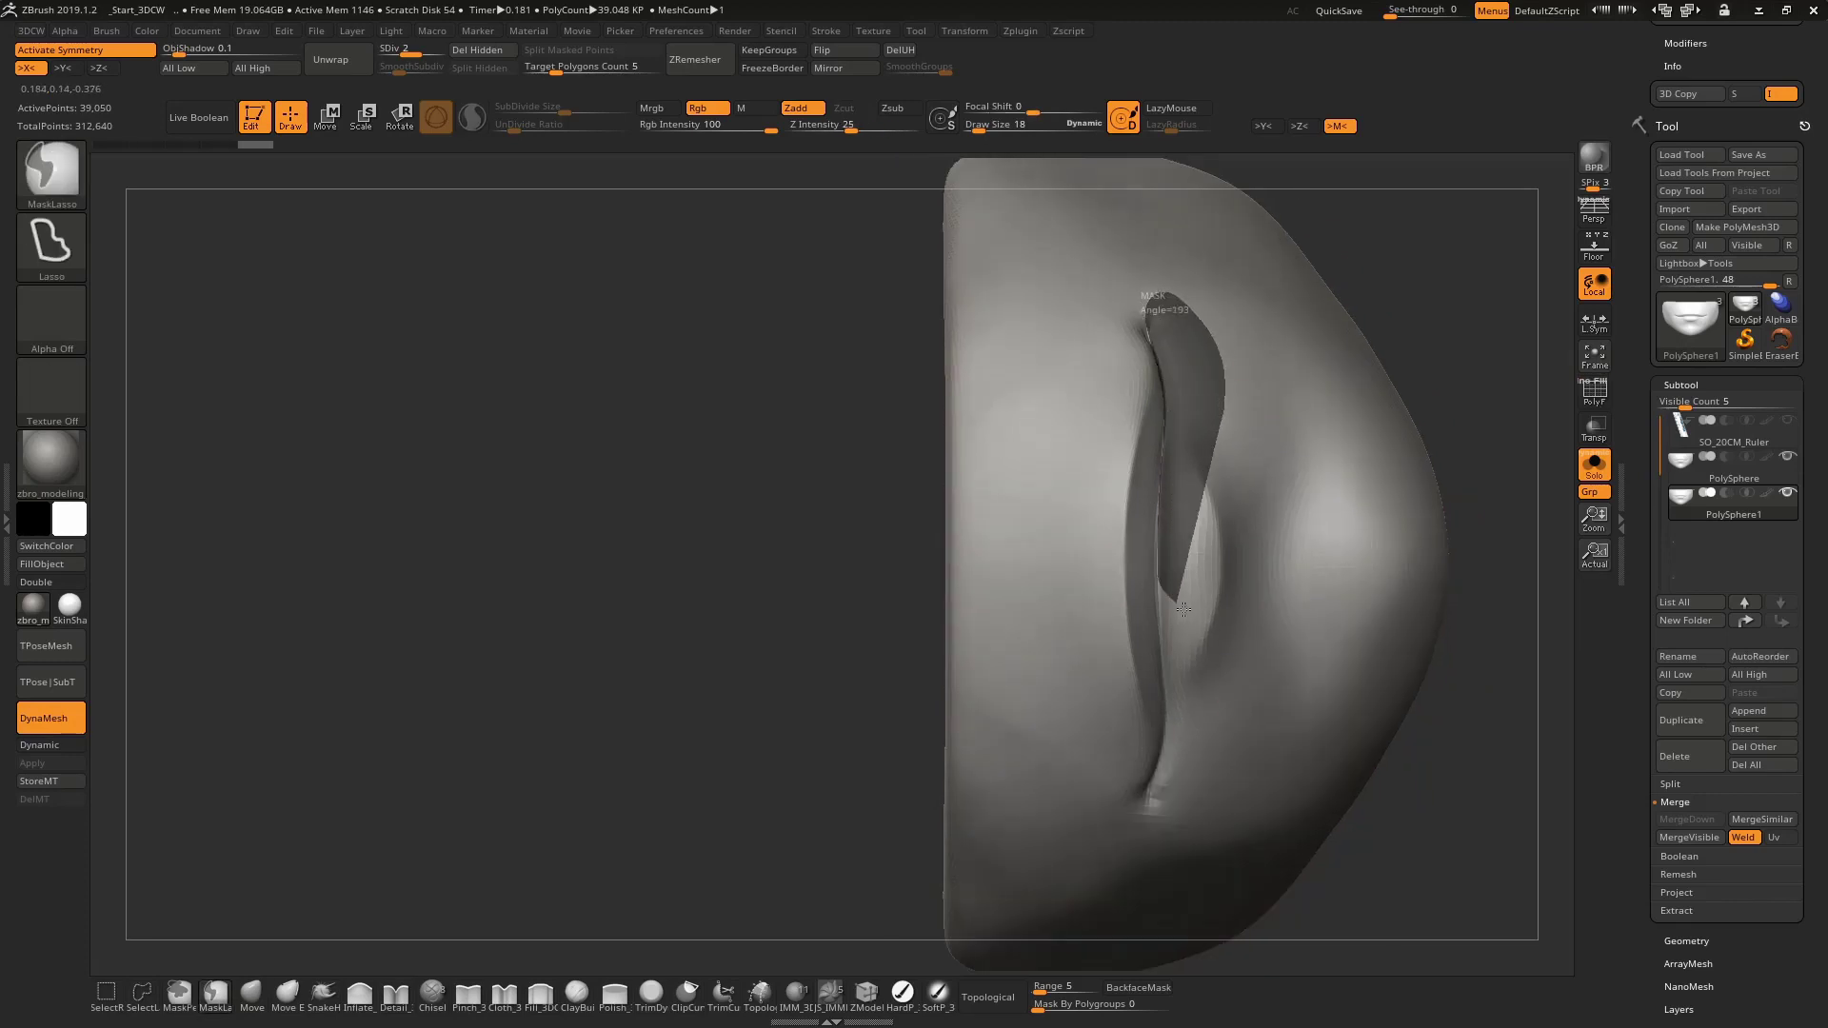
ctrl+drag(1183, 610, 1180, 614)
right_drag(1305, 498, 1134, 583)
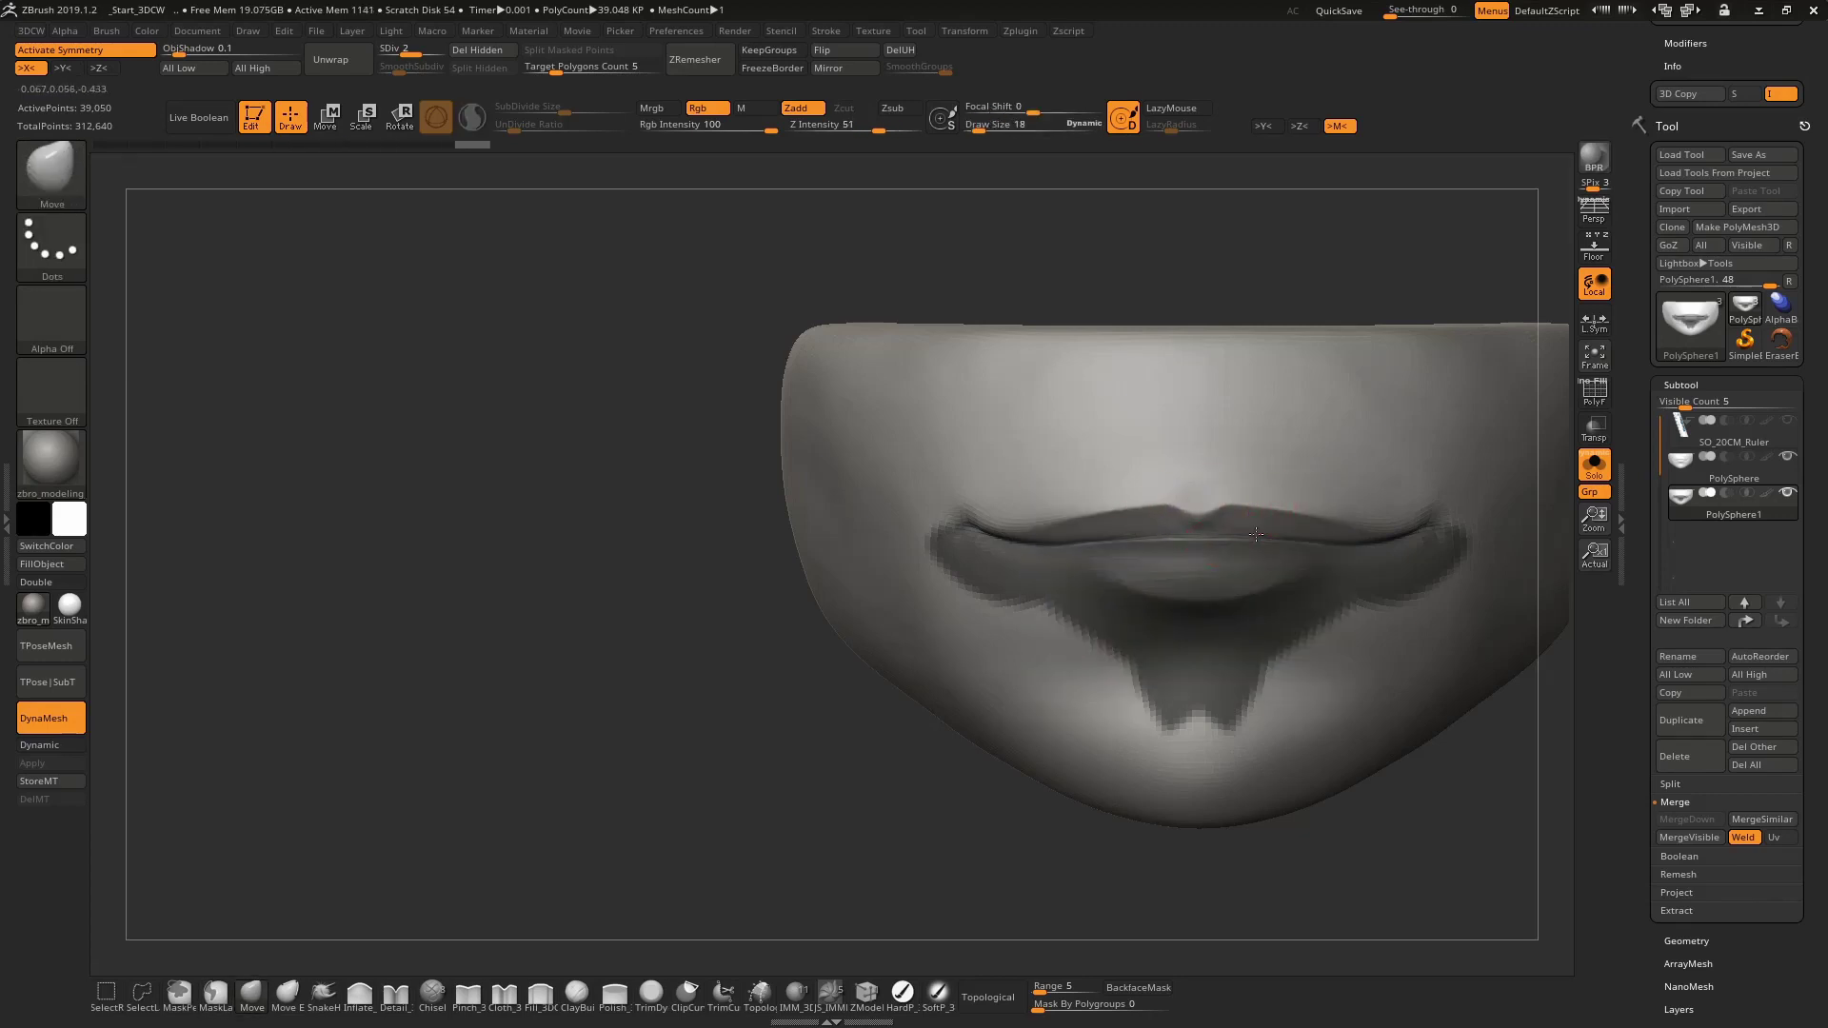
Enlarge the brush and pinch the copy's lip parting line from side angles
mouse_move(1276, 513)
shift+right_down()
mouse_move(1289, 462)
mouse_move(1173, 601)
mouse_move(1190, 552)
shift+right_up()
key(space)
key(space)
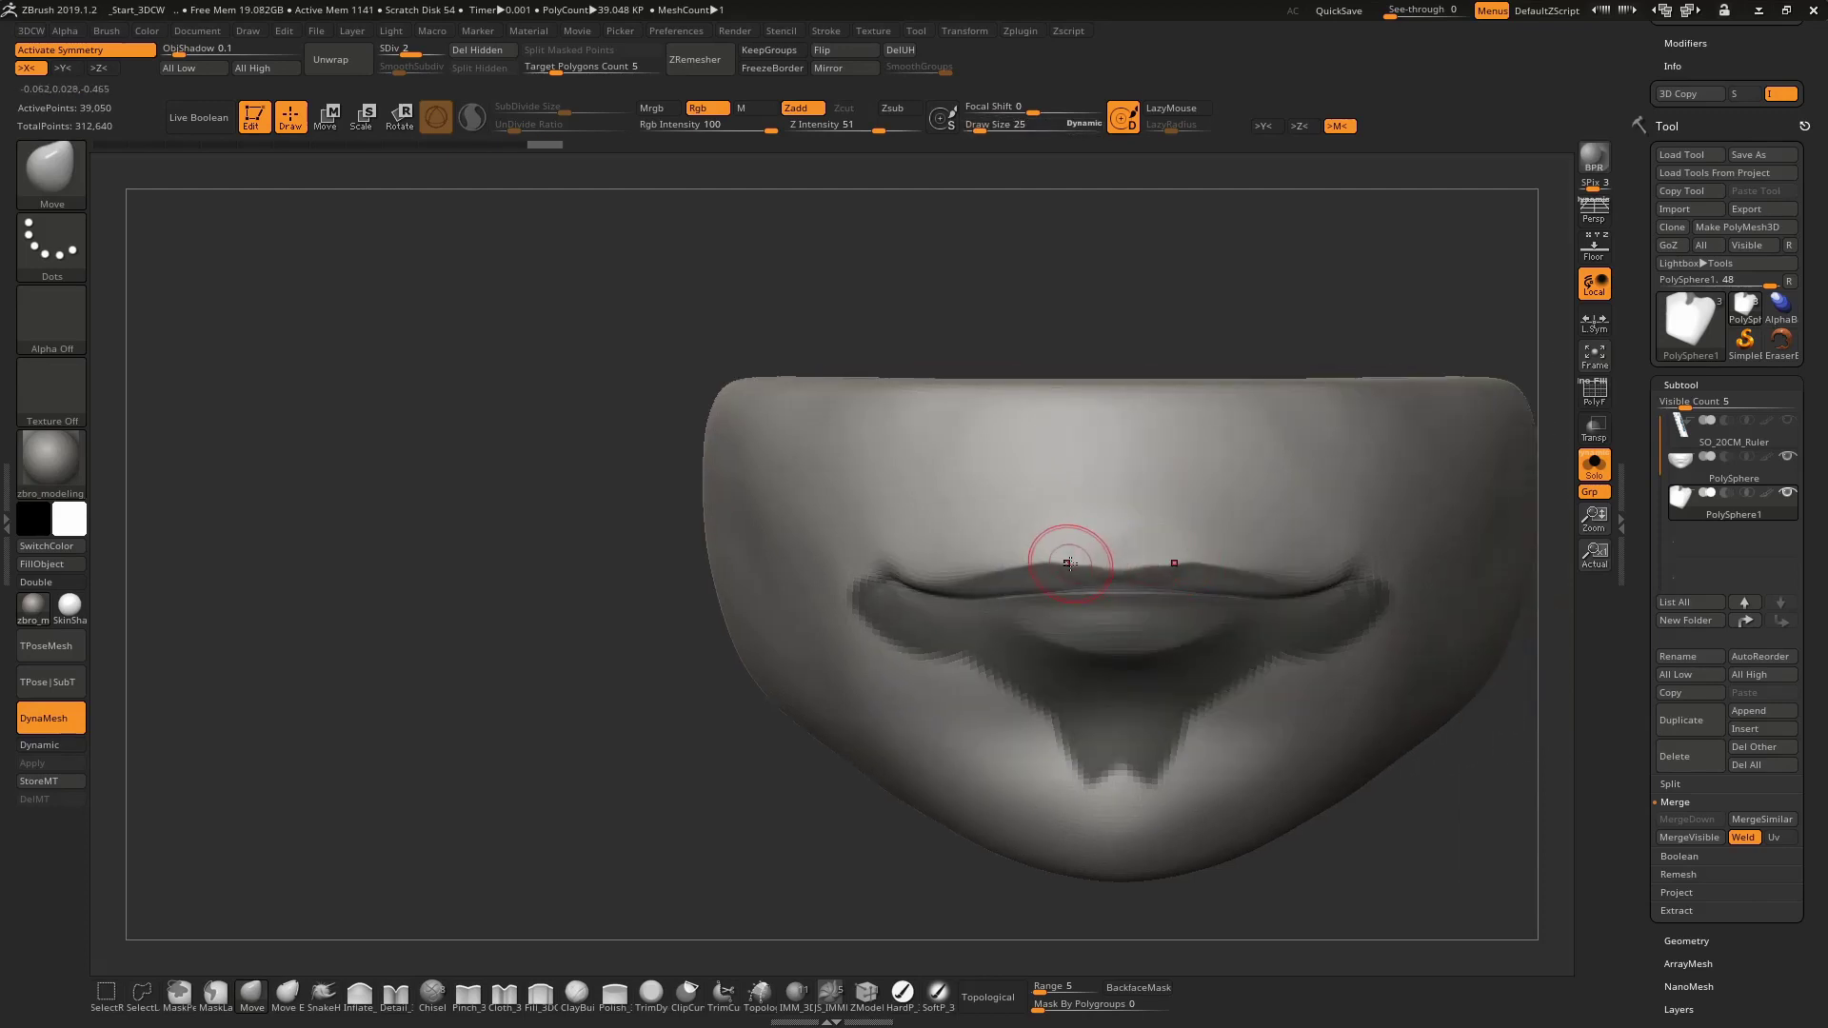
mouse_move(1070, 563)
right_down()
mouse_move(1245, 599)
mouse_move(1123, 552)
right_up()
key(space)
key(b)
key(p)
key(i)
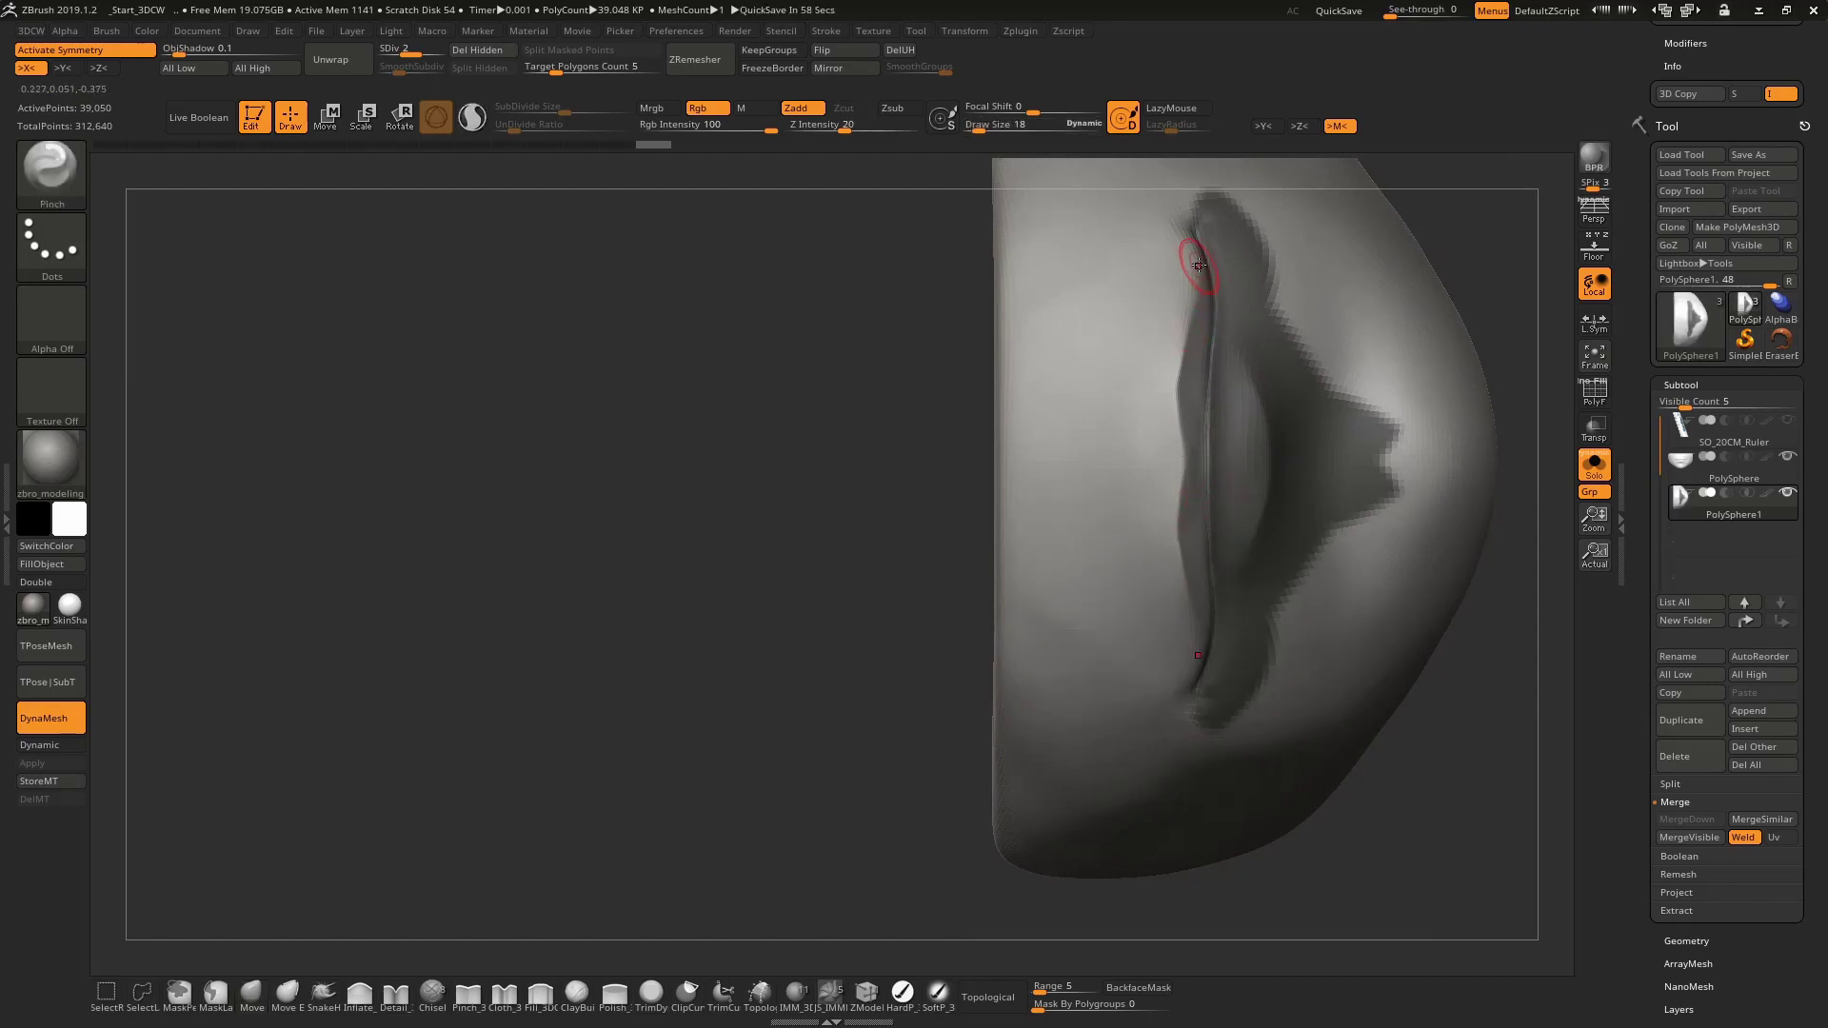
Build up the lips with ClayBuildup, smooth them, and step up a subdivision level
key(b)
key(c)
key(b)
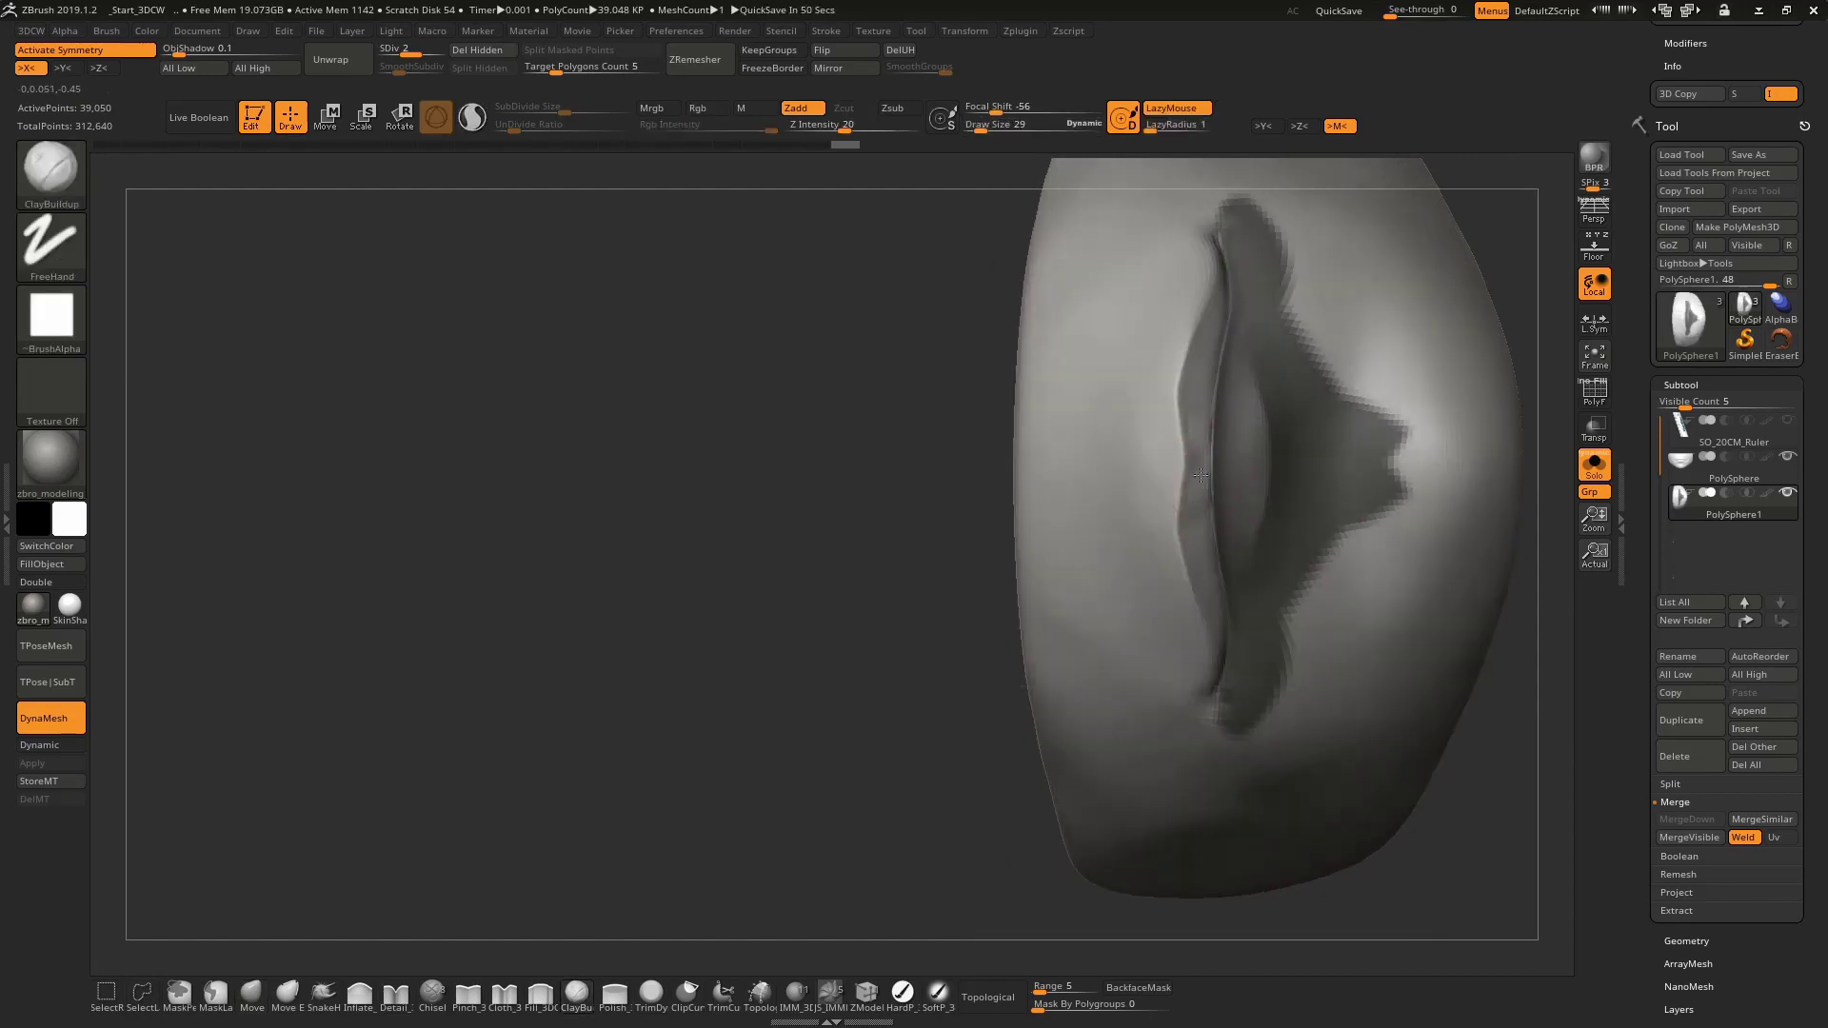
key(shift)
right_drag(1199, 505, 1192, 531)
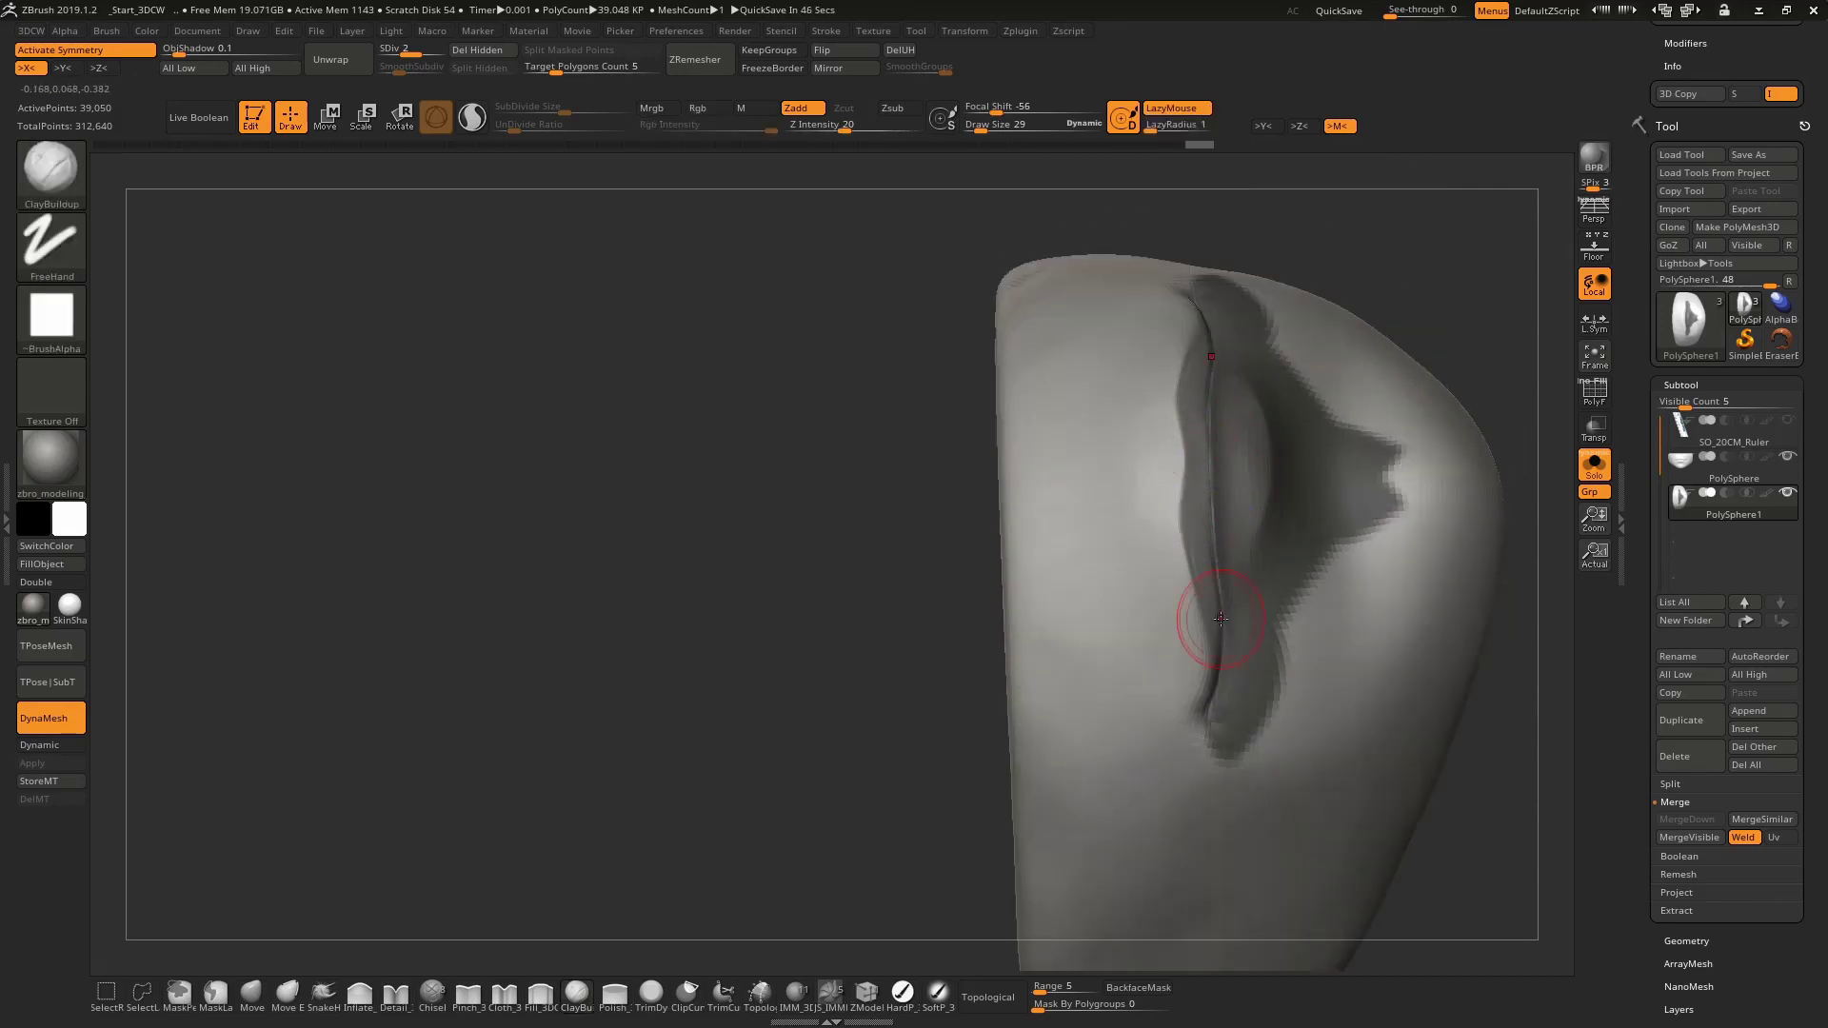
mouse_move(1204, 618)
right_down()
mouse_move(1235, 425)
mouse_move(1195, 514)
right_up()
key(d)
key(shift)
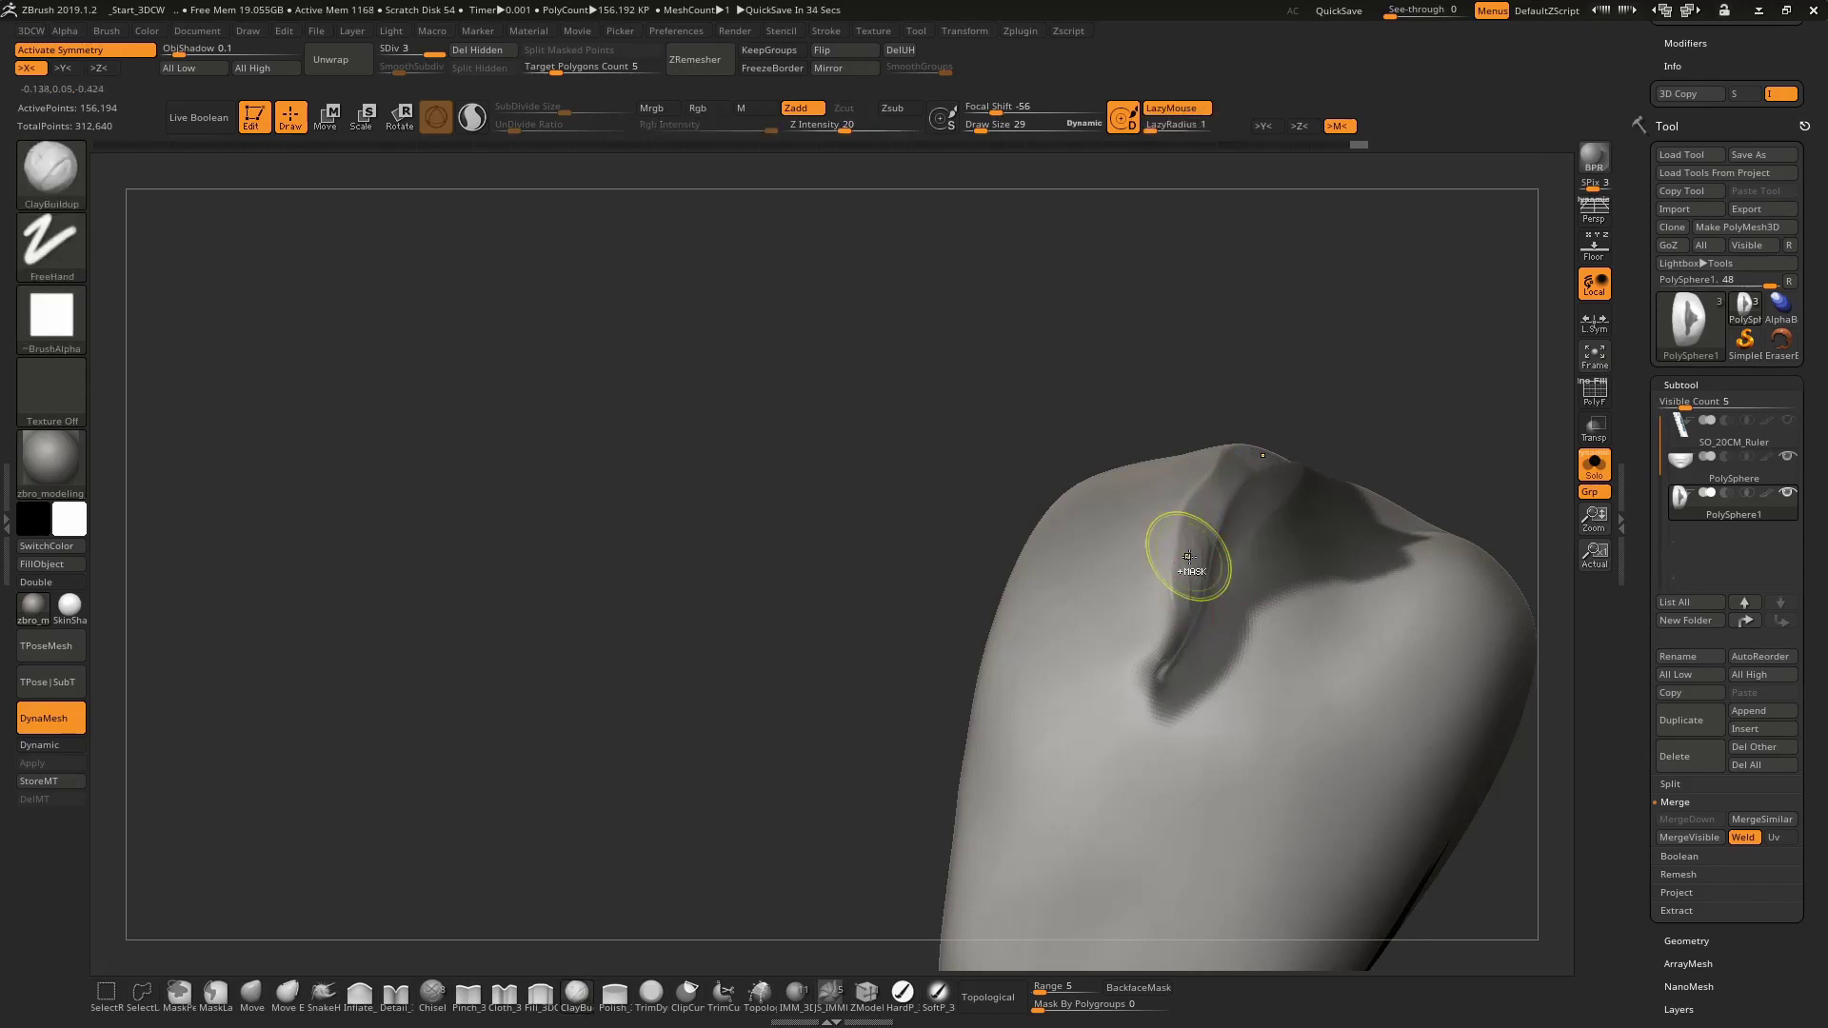
key(shift)
key(shift)
mouse_move(1197, 602)
right_down()
mouse_move(1213, 595)
mouse_move(1163, 633)
mouse_move(1155, 734)
mouse_move(1171, 645)
mouse_move(1165, 680)
mouse_move(1224, 746)
right_up()
Deepen the parting line with DamStandard and shape the lower lip with FormSoft
key(b)
key(d)
key(s)
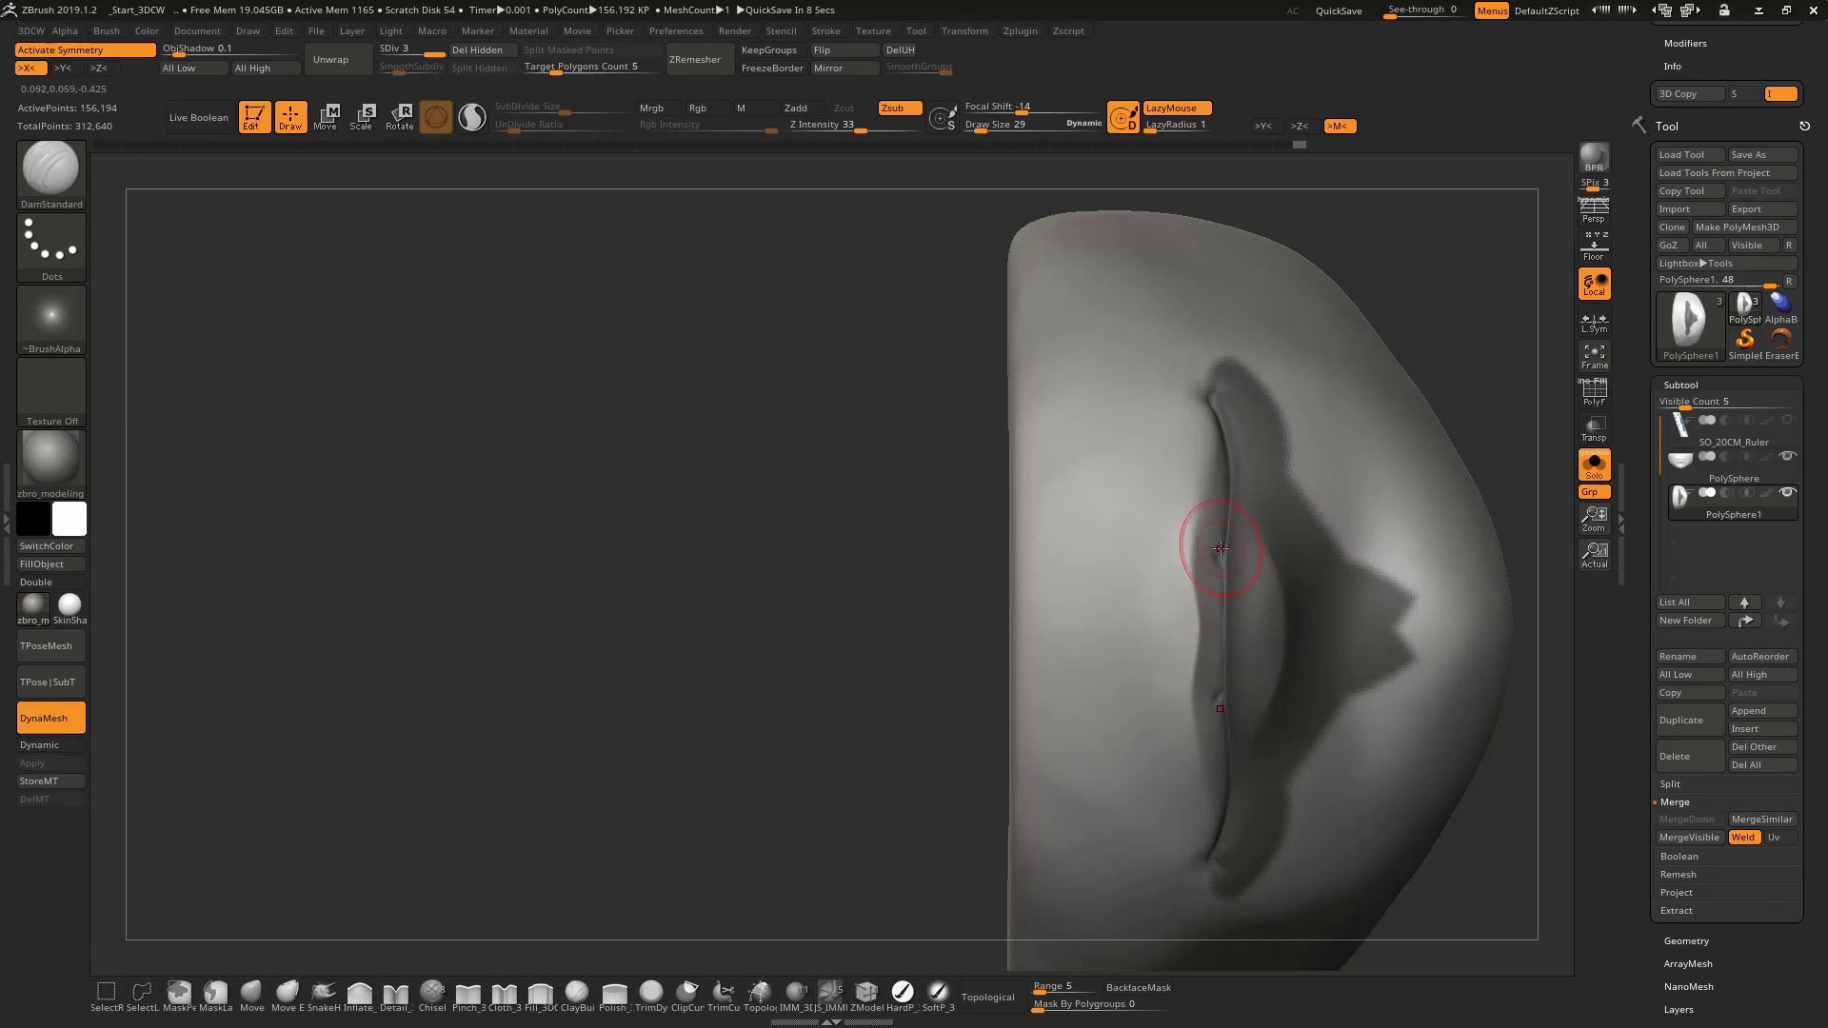
key(b)
key(f)
key(s)
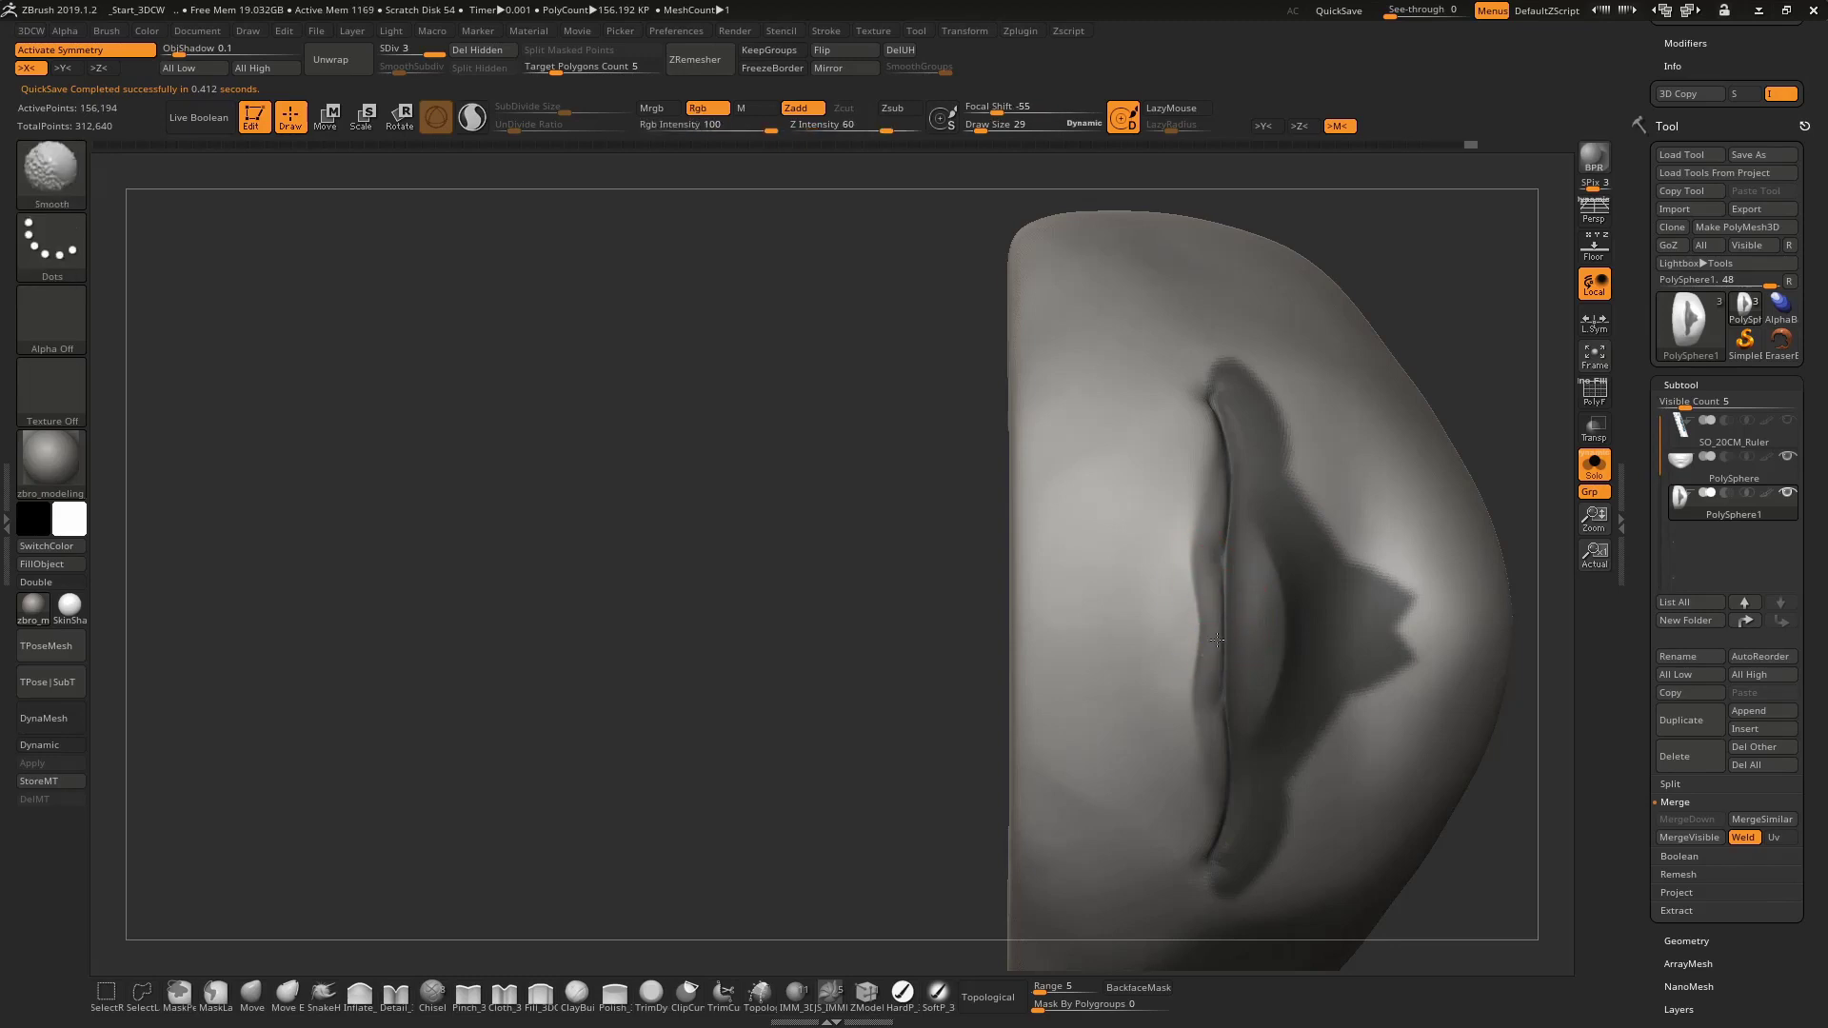
mouse_move(1226, 591)
right_down()
mouse_move(1216, 498)
mouse_move(1158, 549)
mouse_move(1158, 479)
right_up()
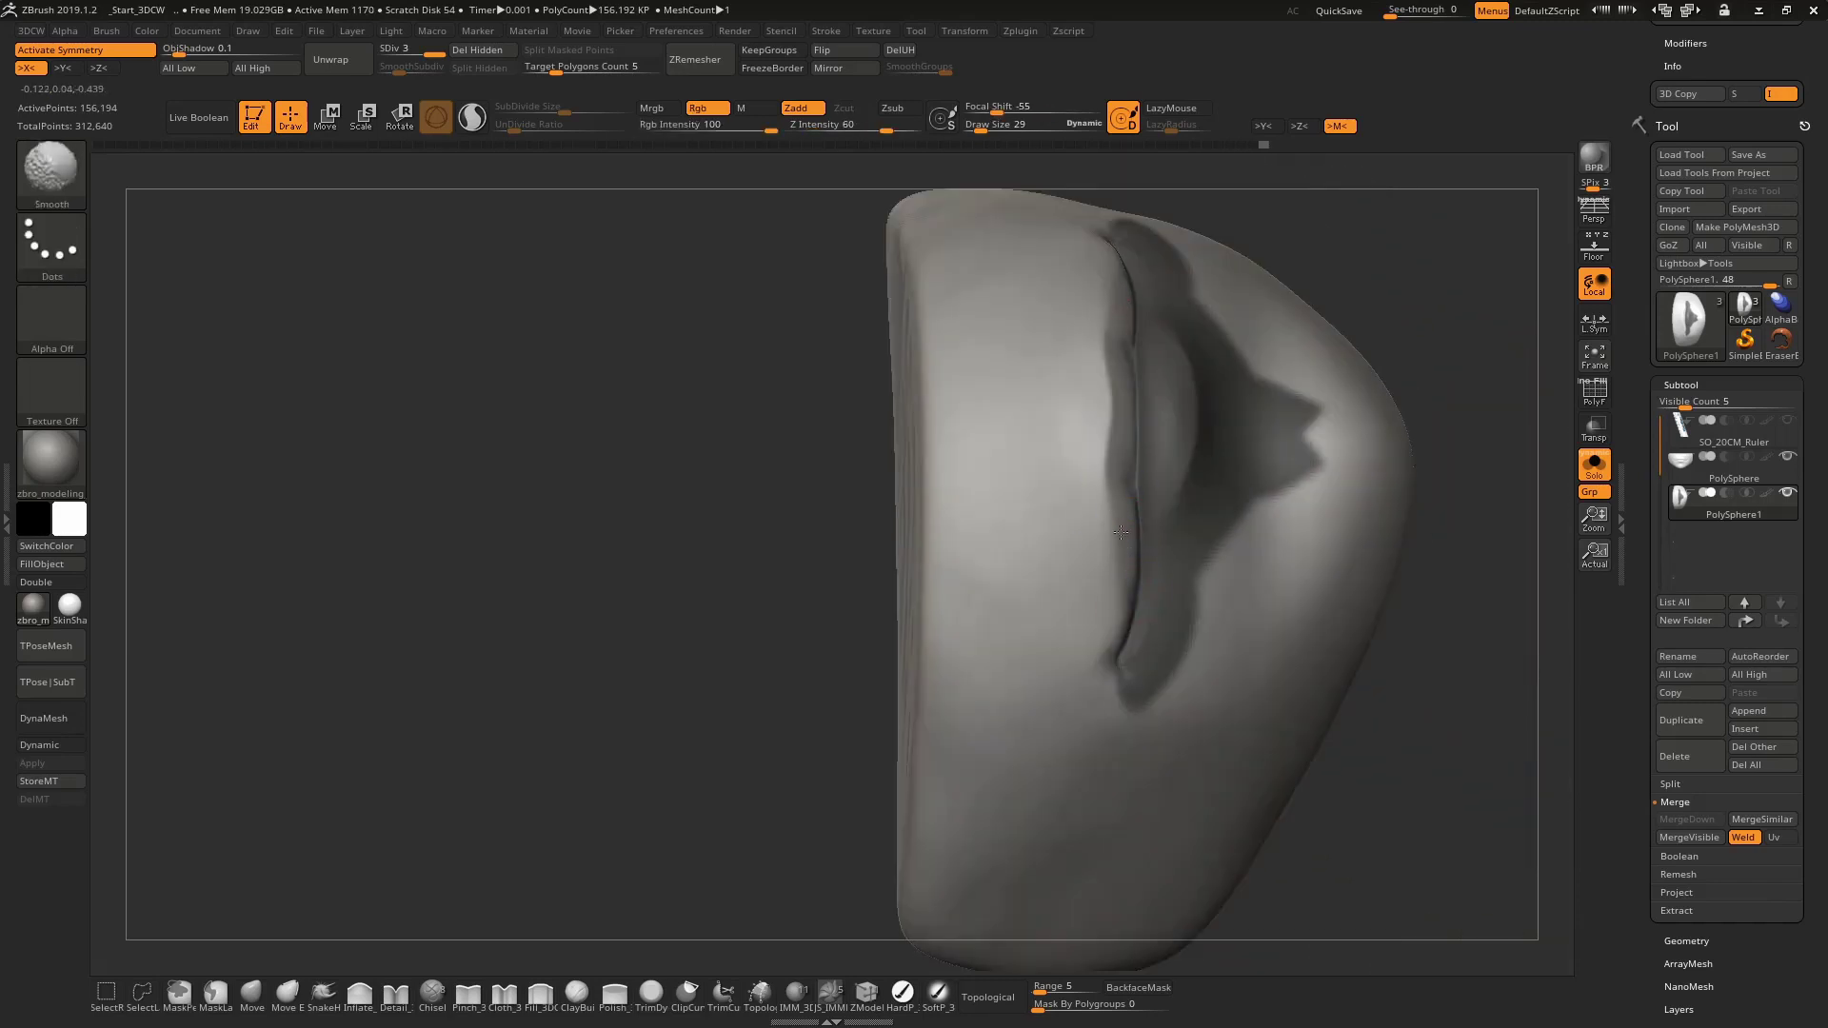
right_drag(1158, 479, 1147, 505)
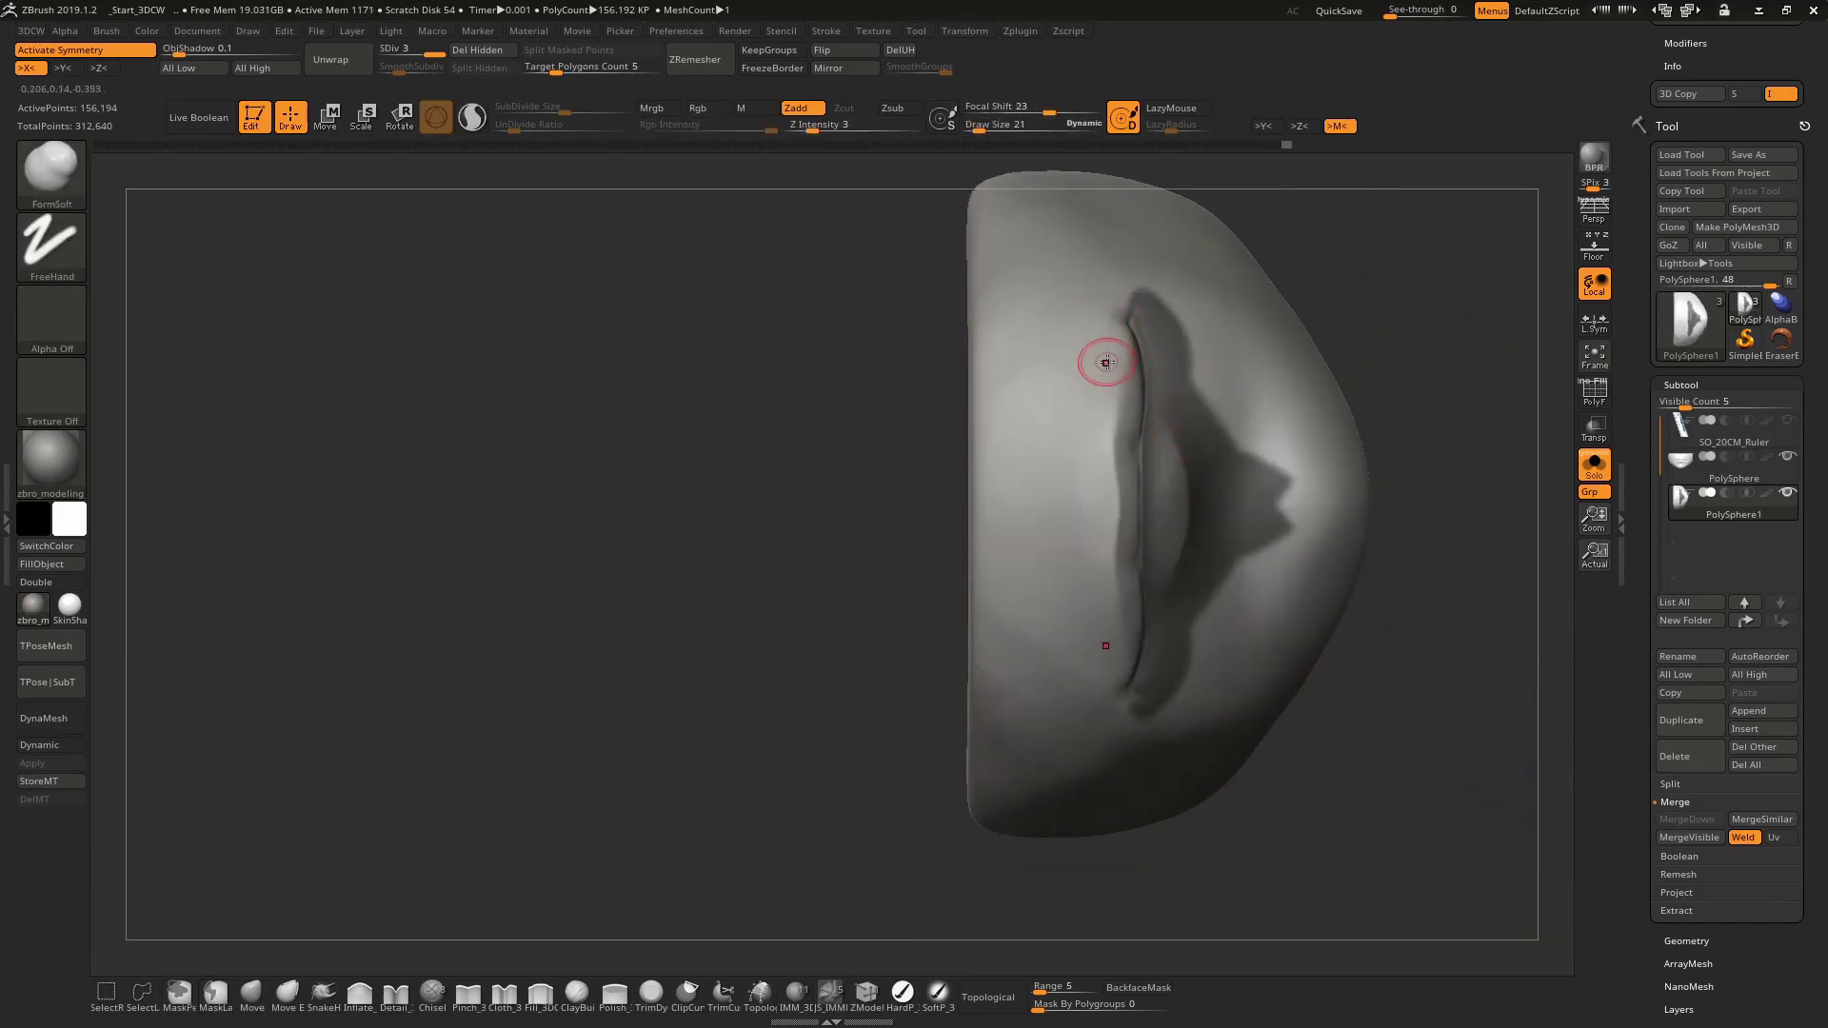
Sharpen the crease with Pinch and Detail, smooth it, and drop a subdivision level
key(b)
key(p)
key(i)
right_drag(1098, 359, 1132, 341)
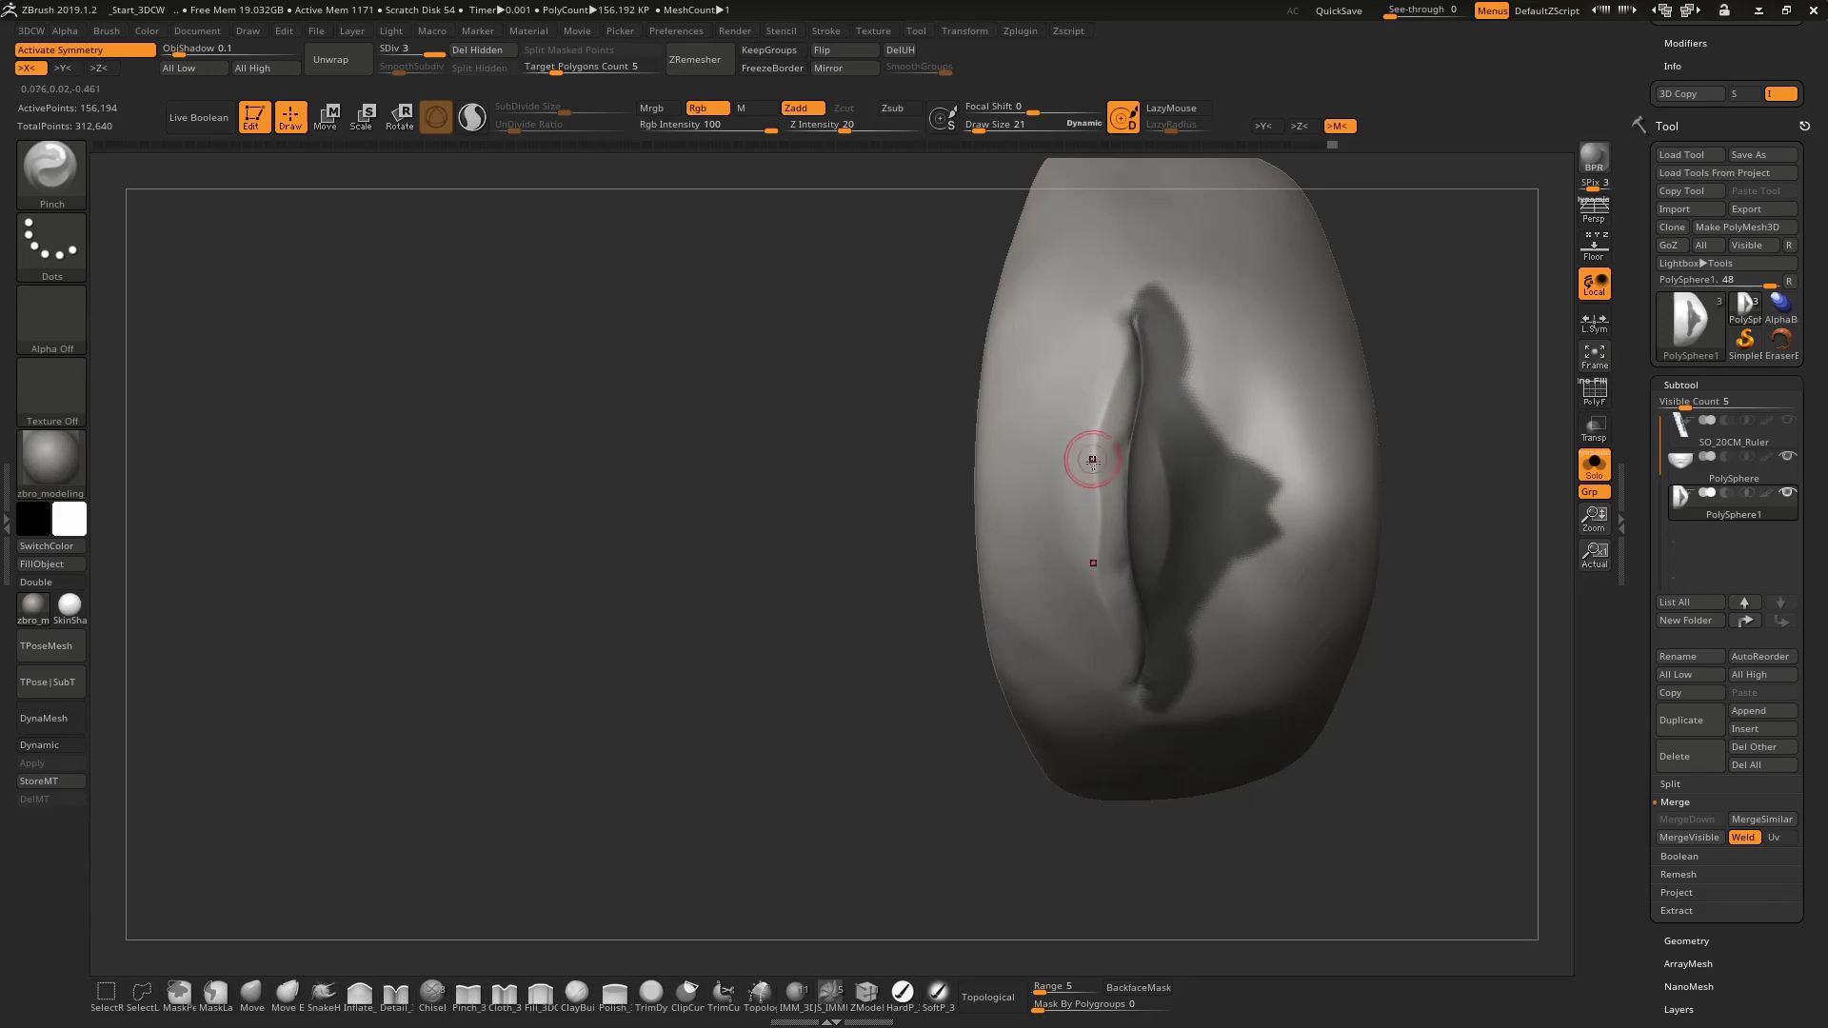
right_drag(1093, 461, 1094, 522)
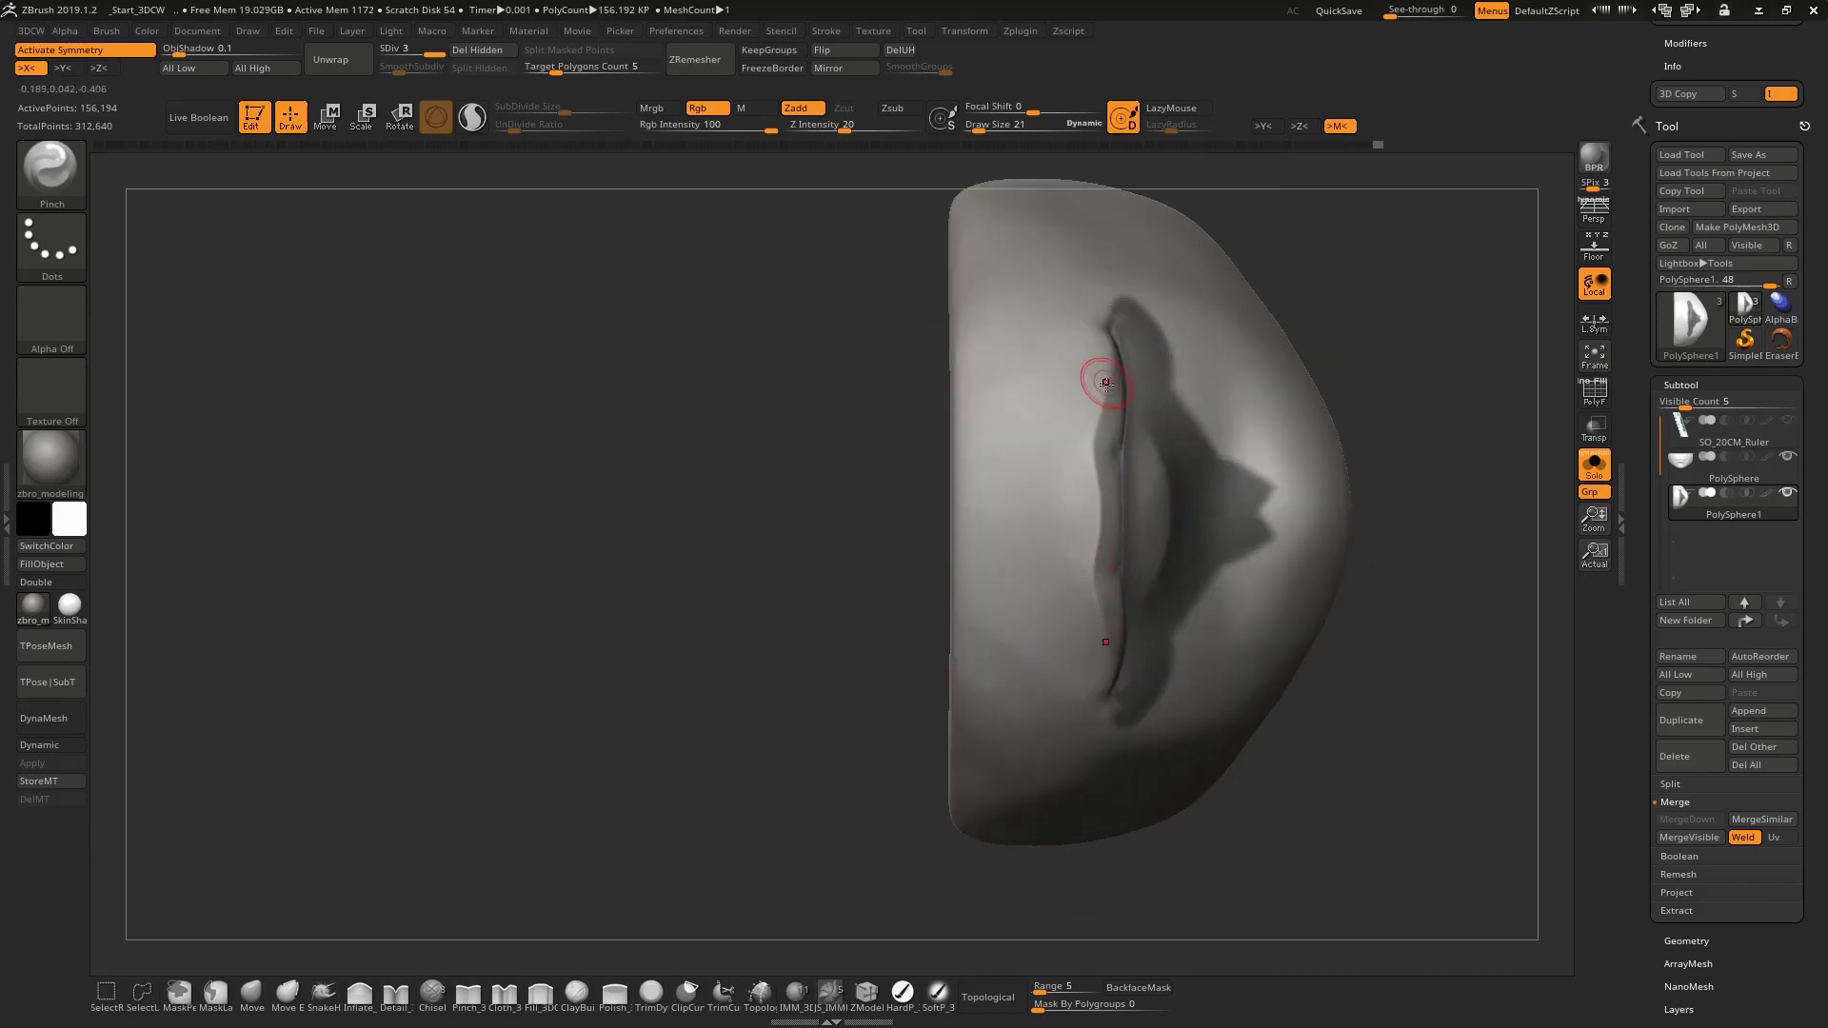
key(b)
key(d)
key(e)
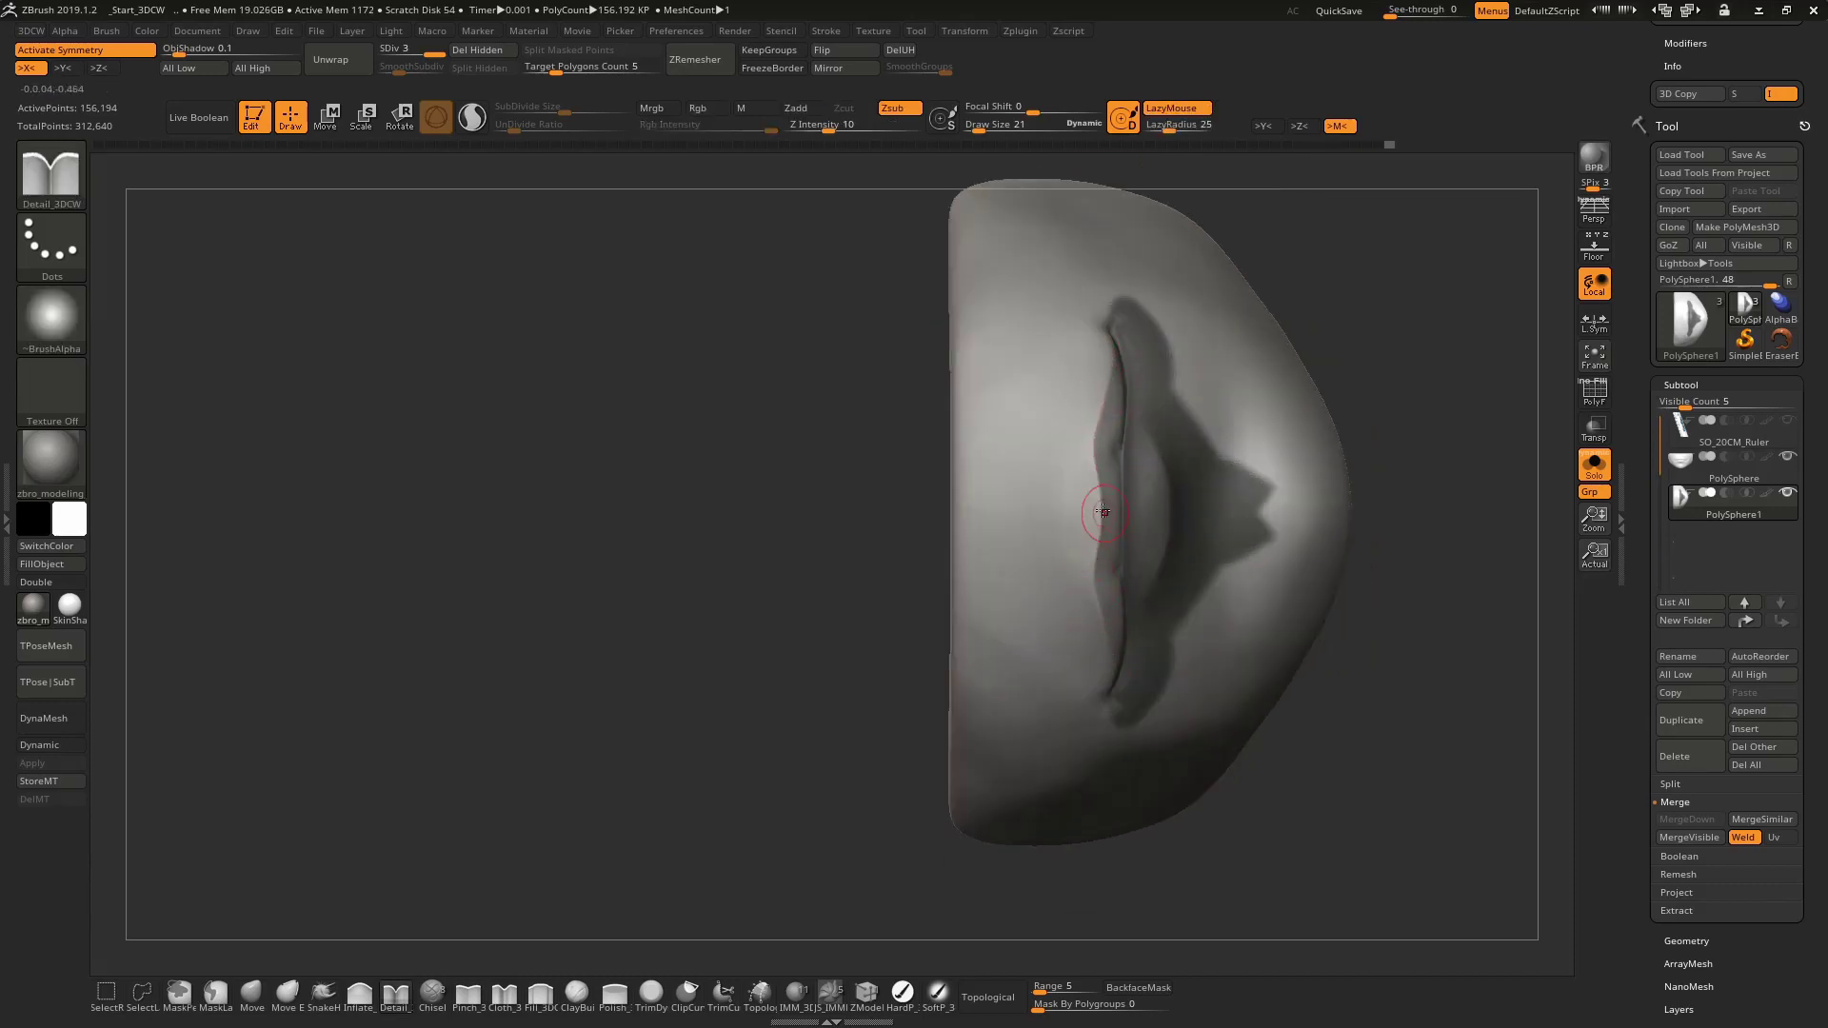
key(shift)
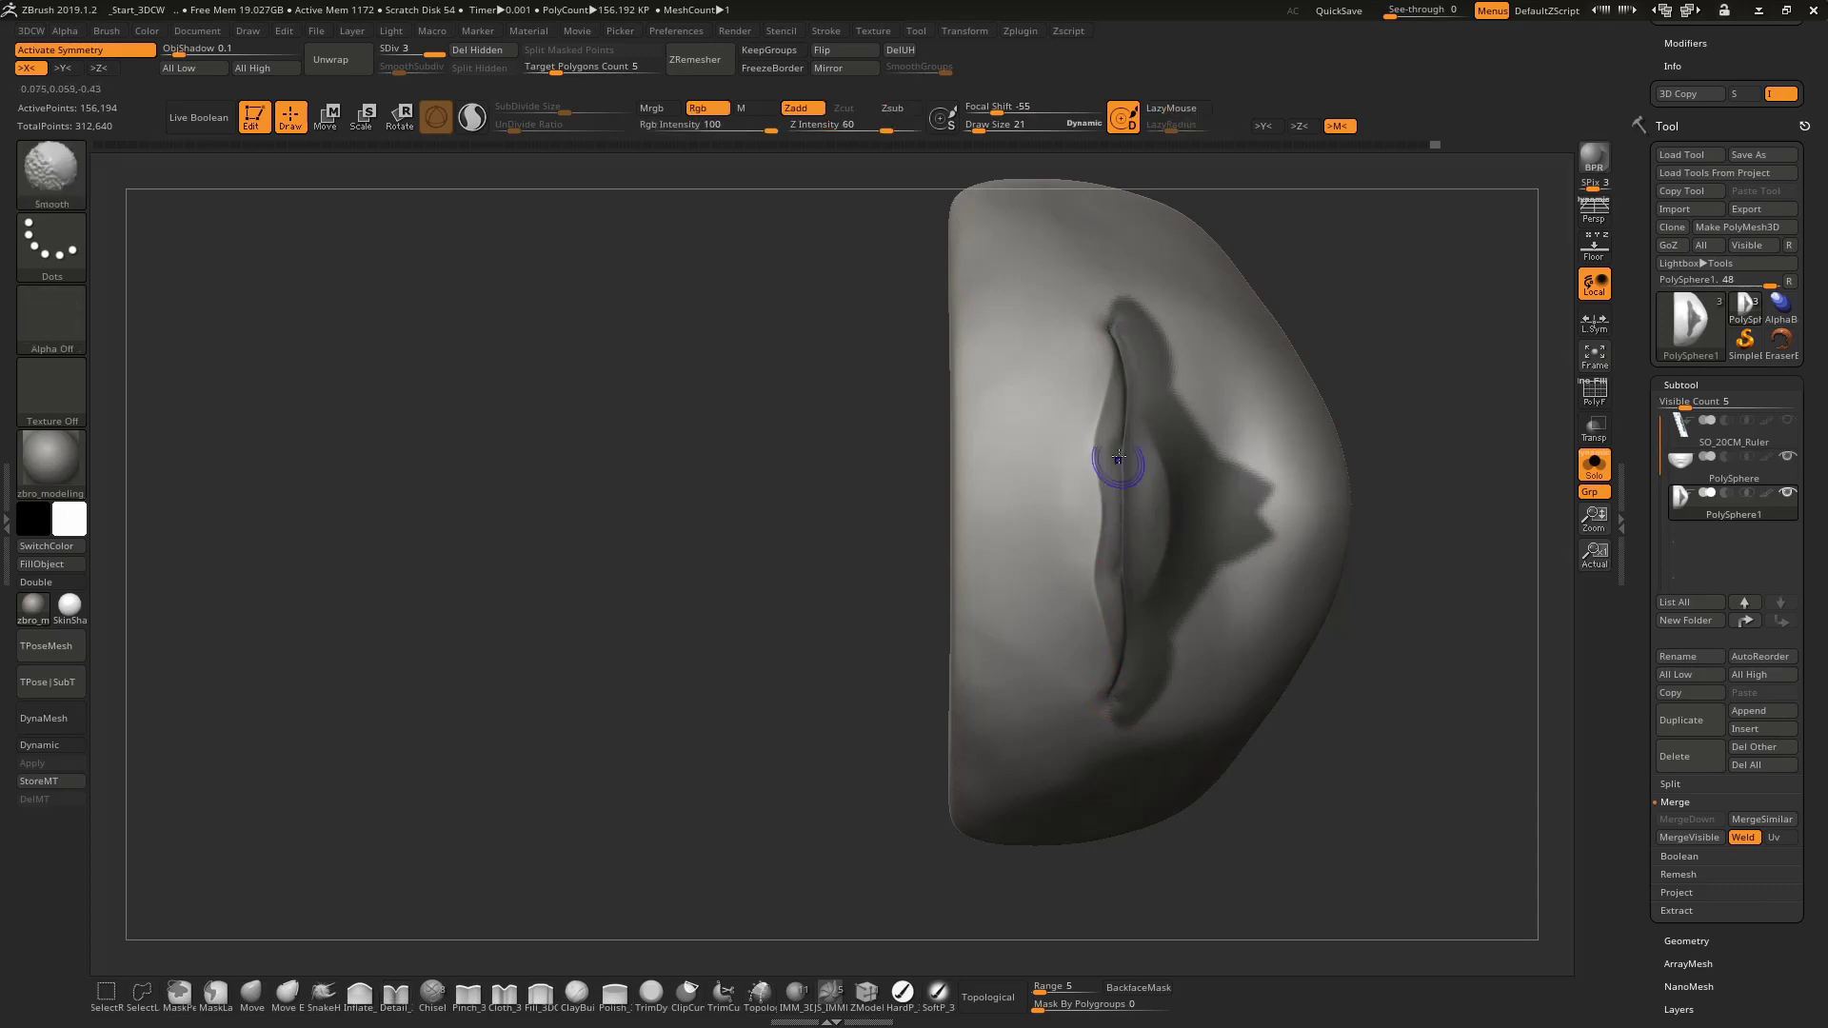
key(shift+d)
Set the Move brush to size 15 and zoom in on the lip crease
key(b)
key(m)
key(v)
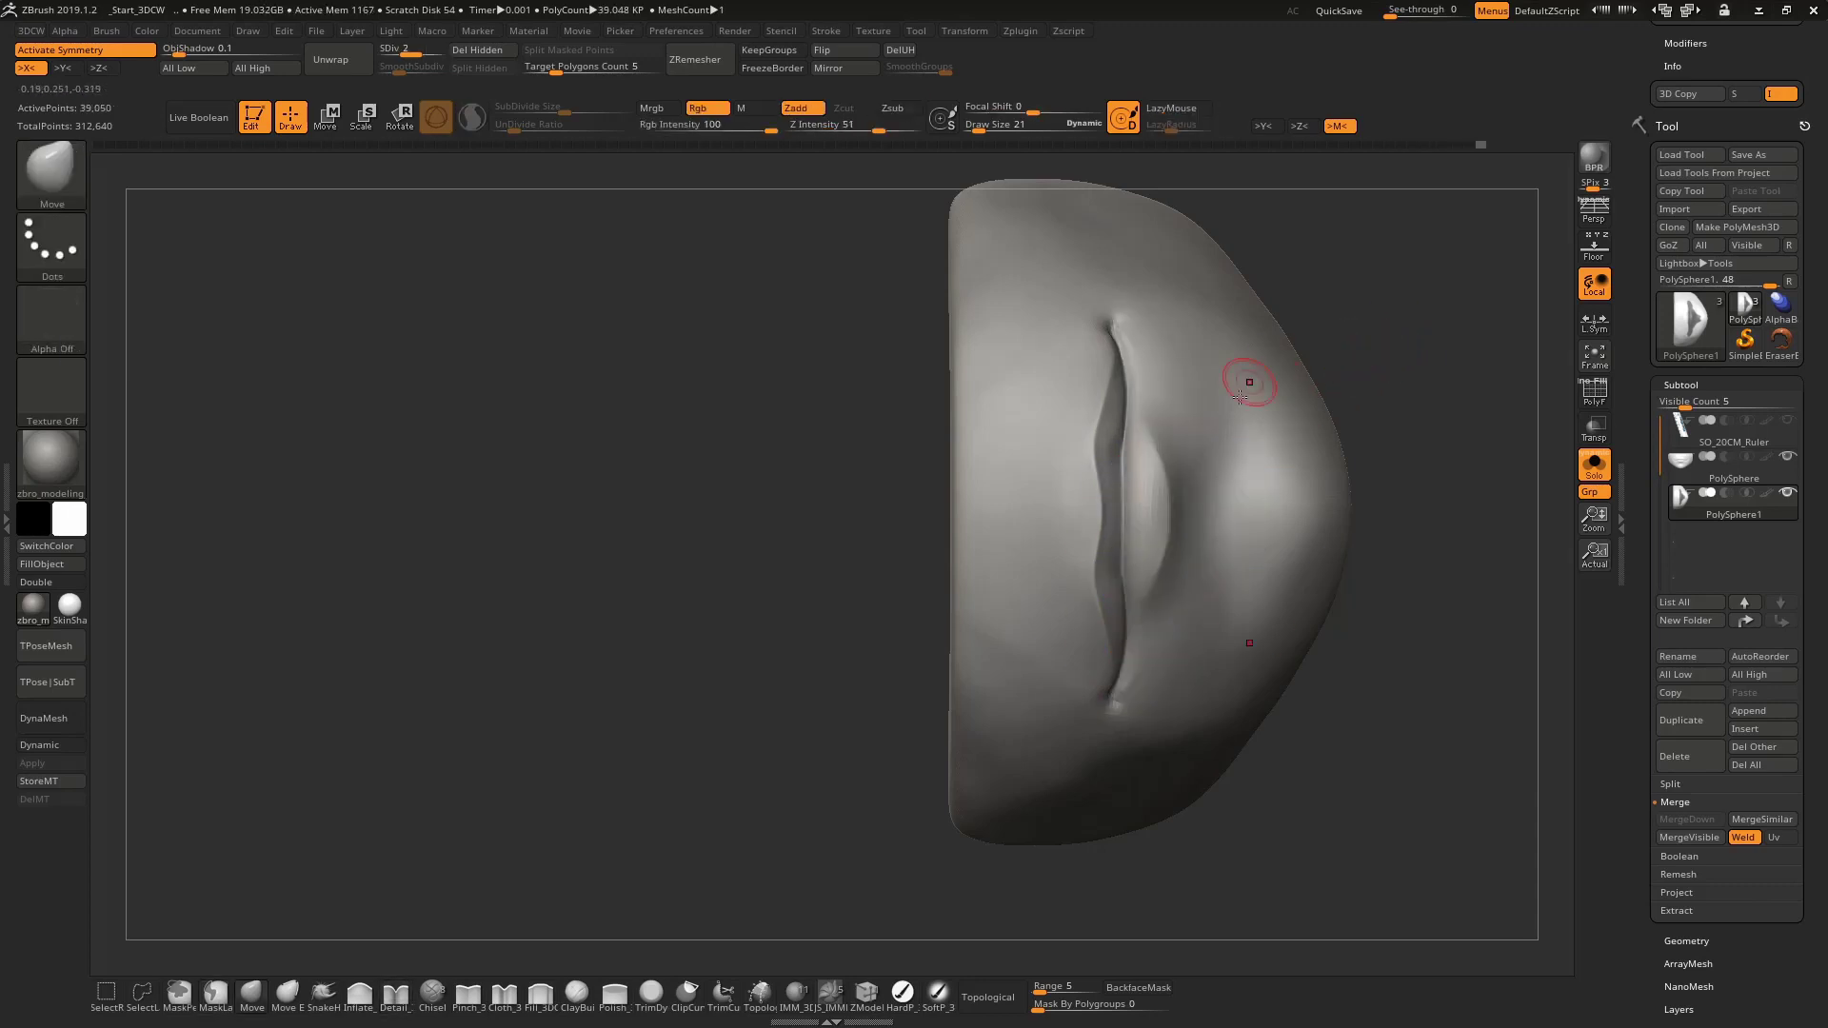
key(space)
right_drag(1120, 513, 1138, 504)
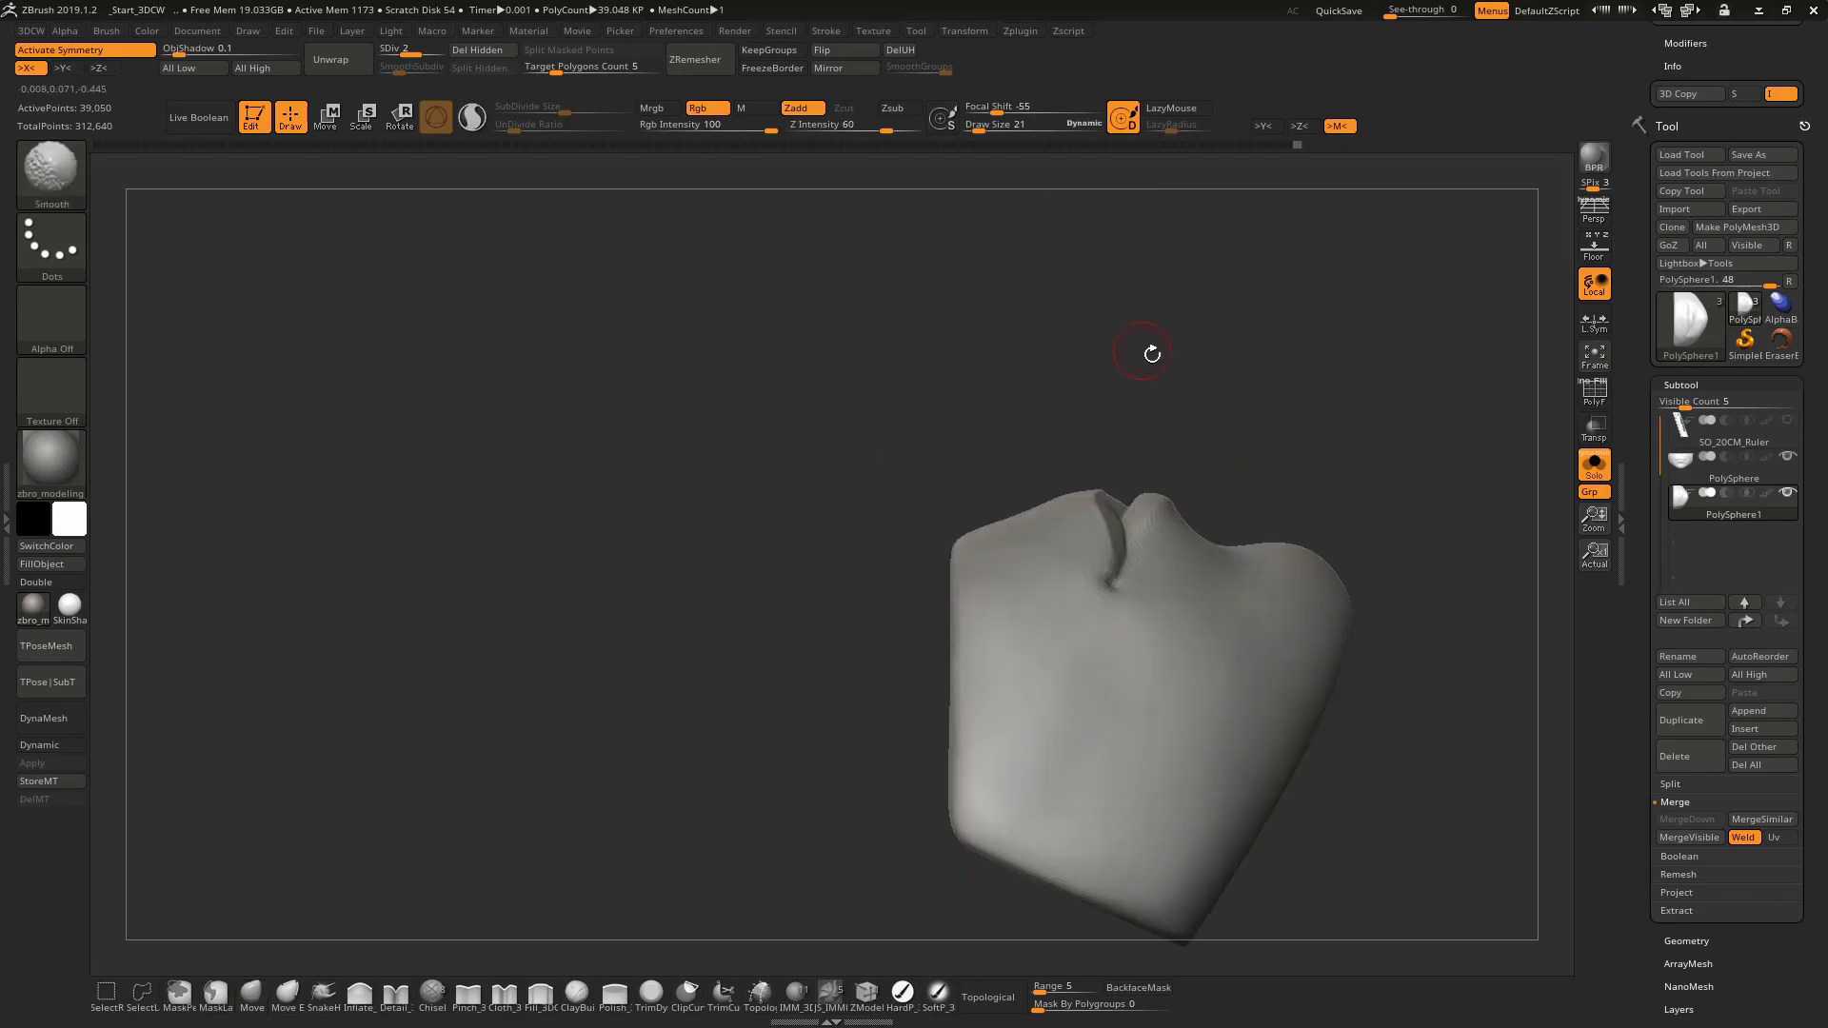
key(space)
drag(1139, 505, 1115, 501)
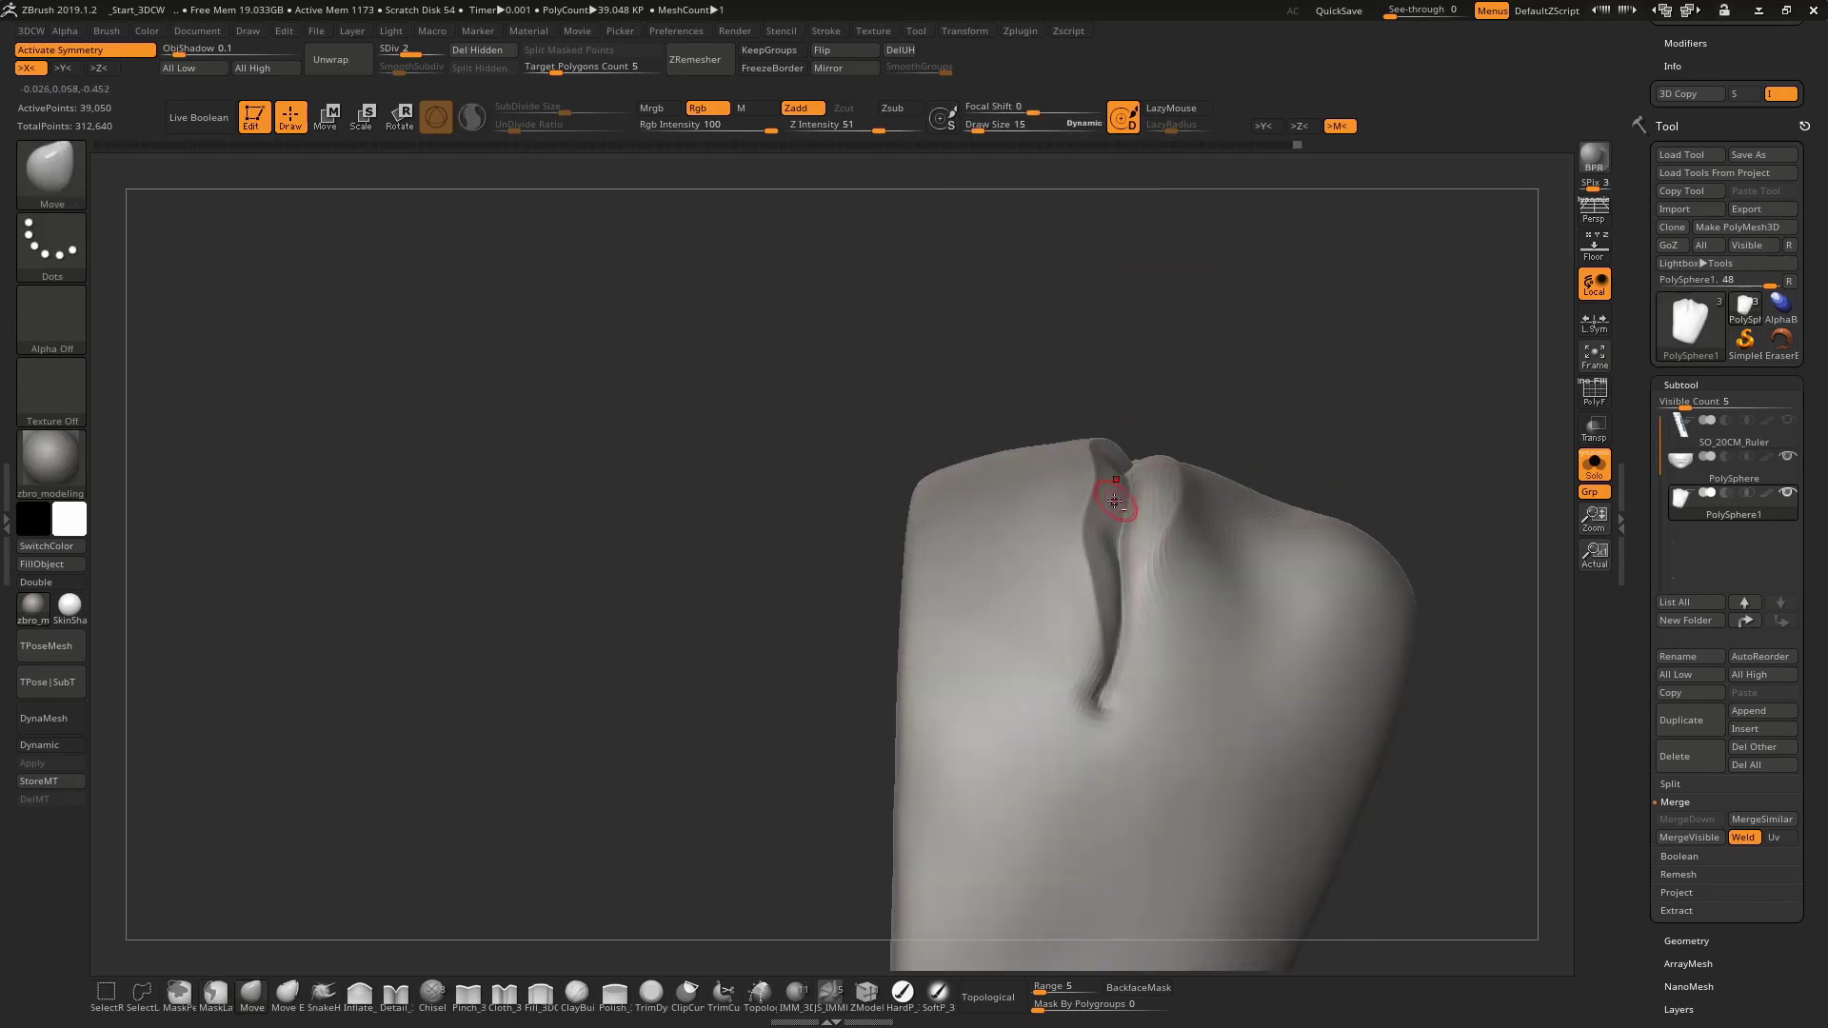
mouse_move(1115, 488)
right_down()
mouse_move(1093, 534)
mouse_move(1110, 534)
mouse_move(1116, 394)
mouse_move(1142, 657)
mouse_move(1171, 545)
mouse_move(1218, 550)
right_up()
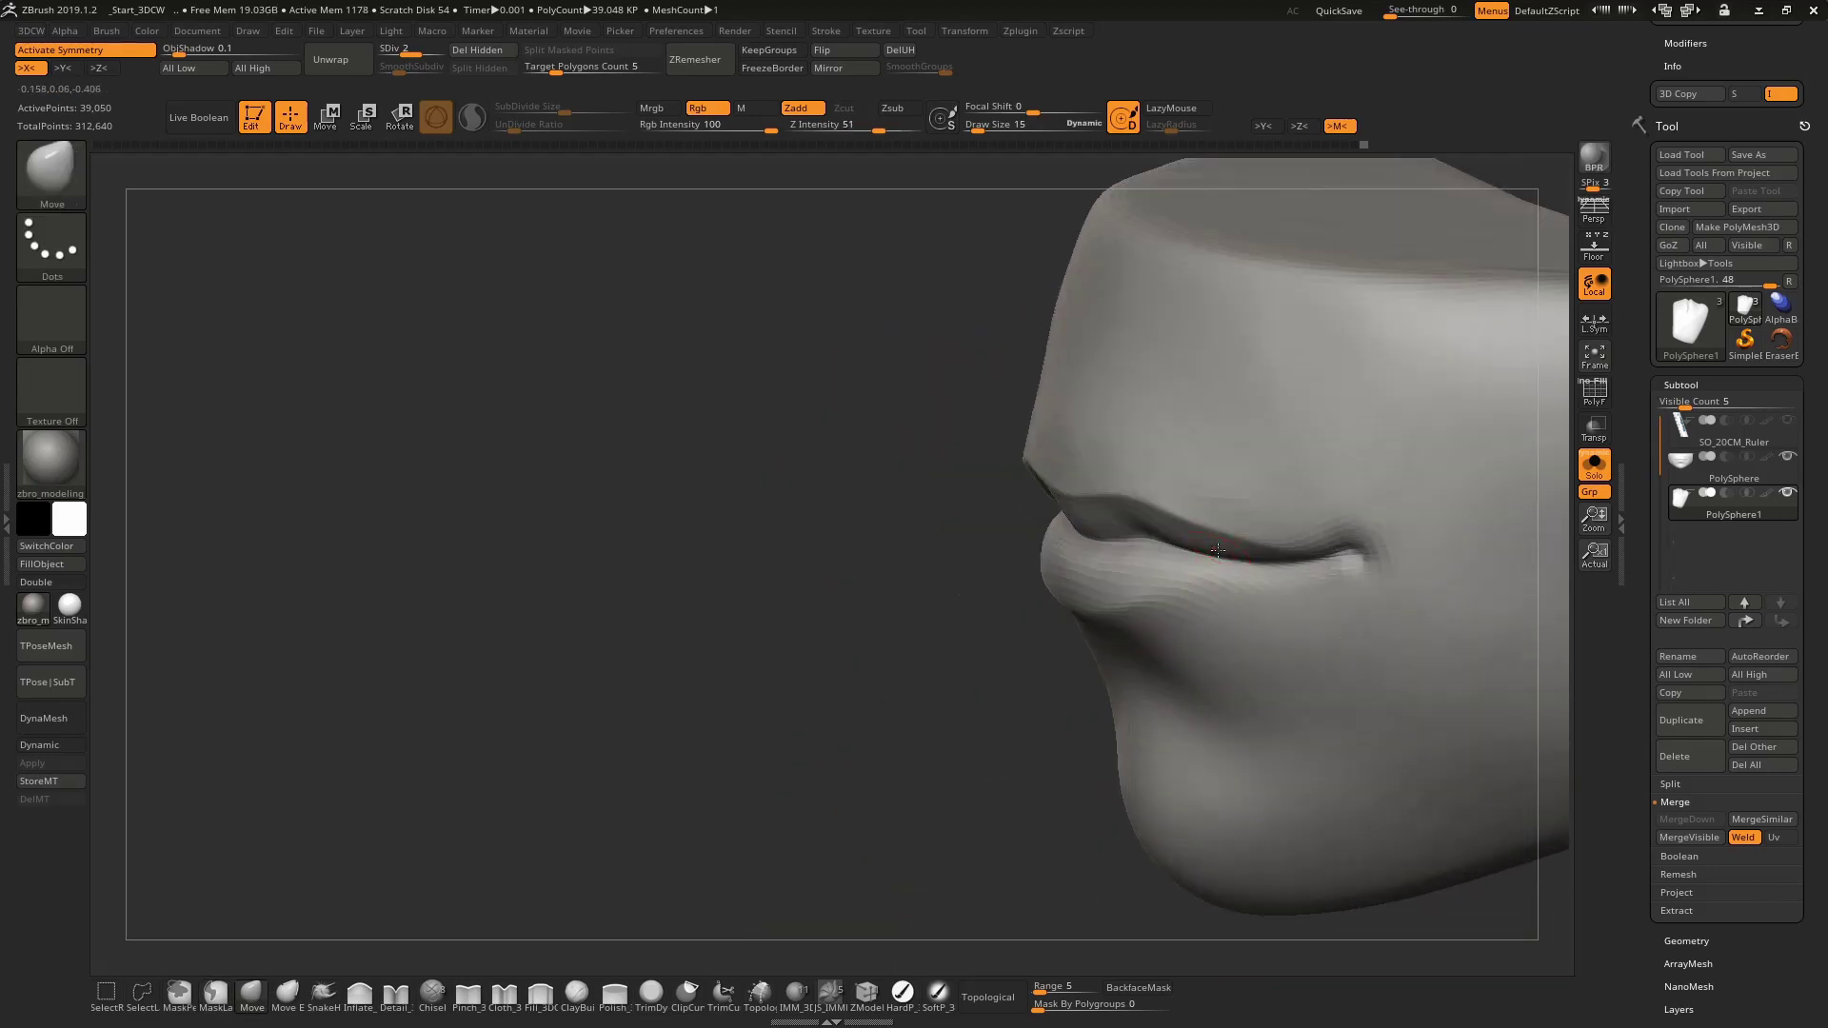
right_drag(1207, 742, 1055, 452)
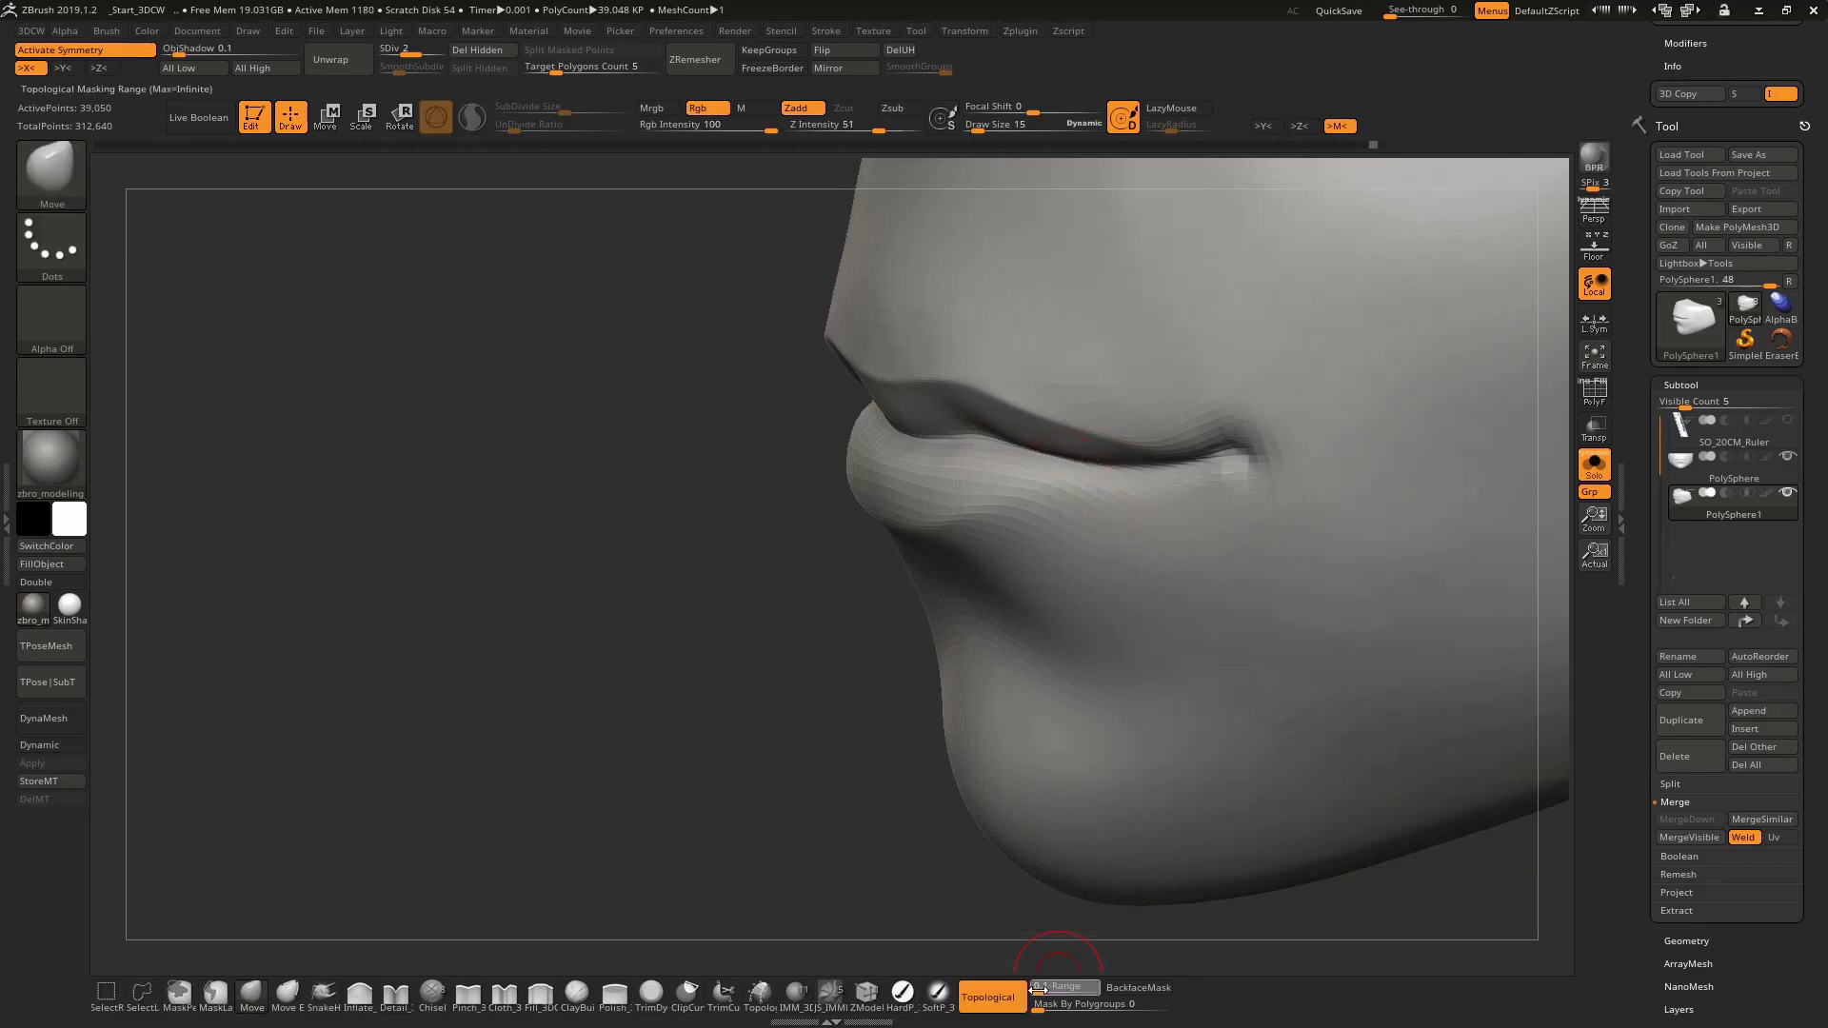
right_drag(1081, 469, 1054, 455)
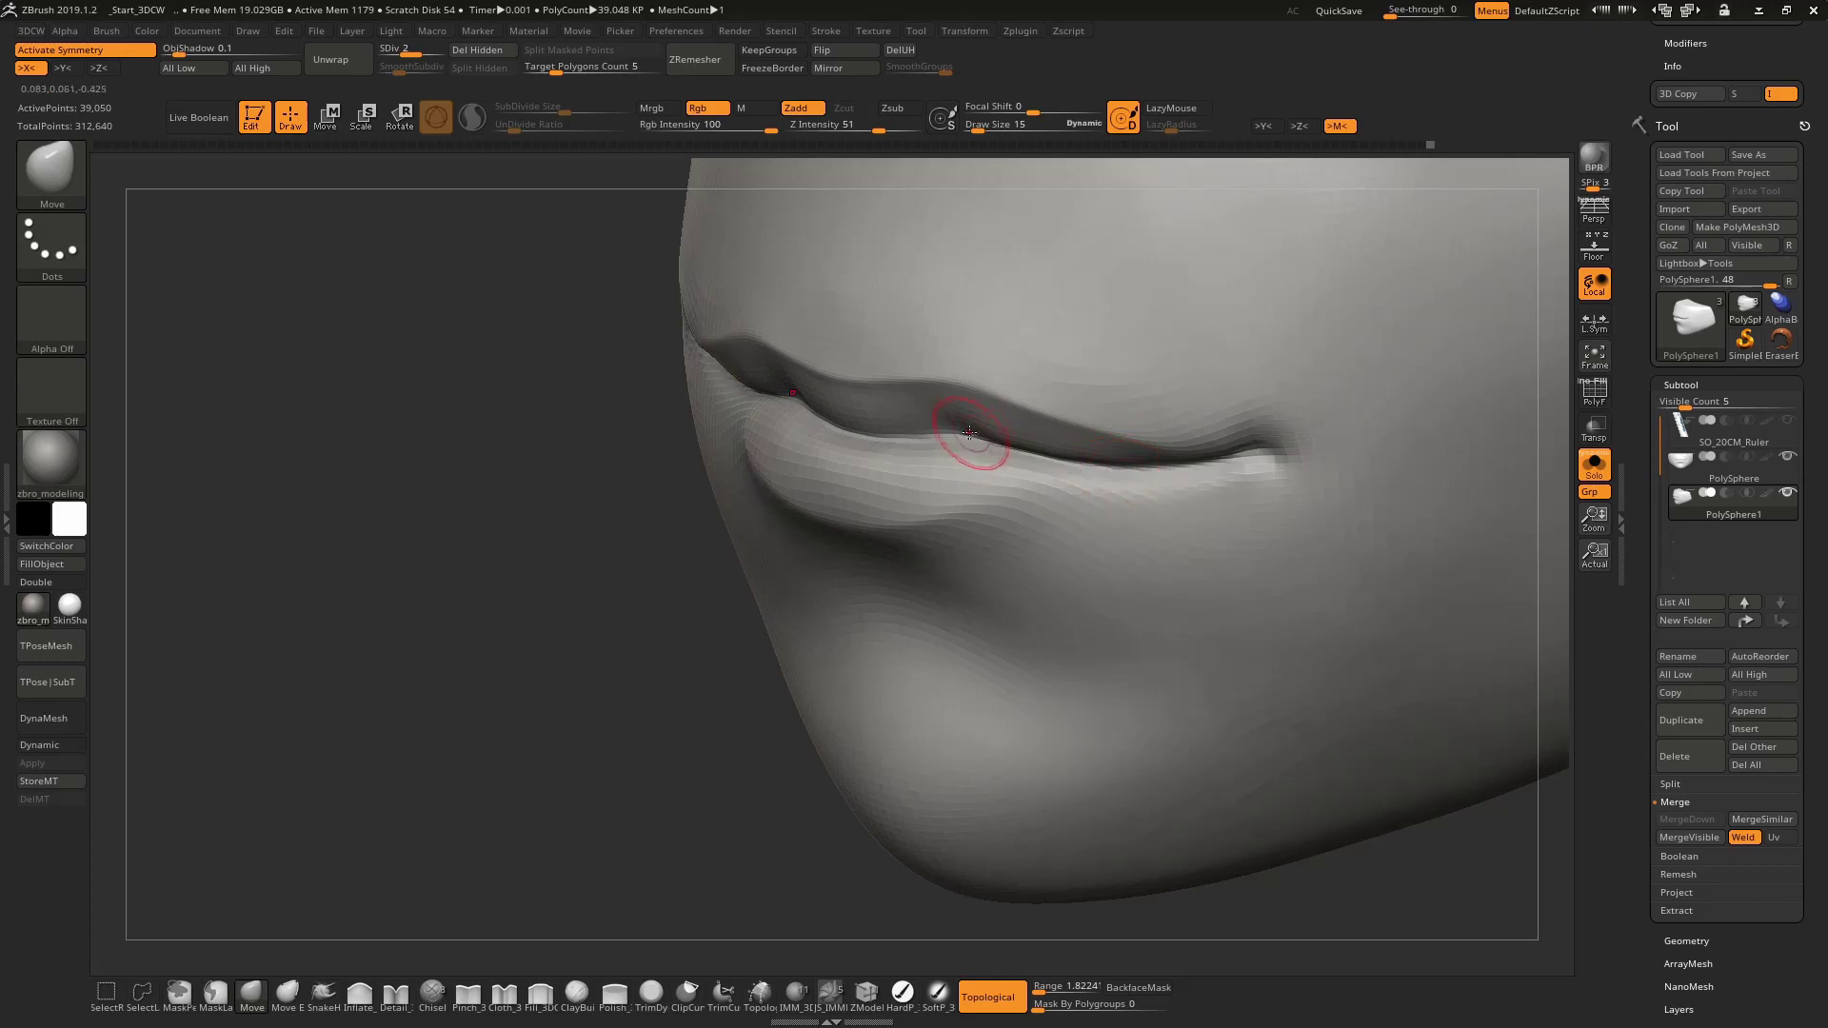
right_drag(923, 457, 931, 447)
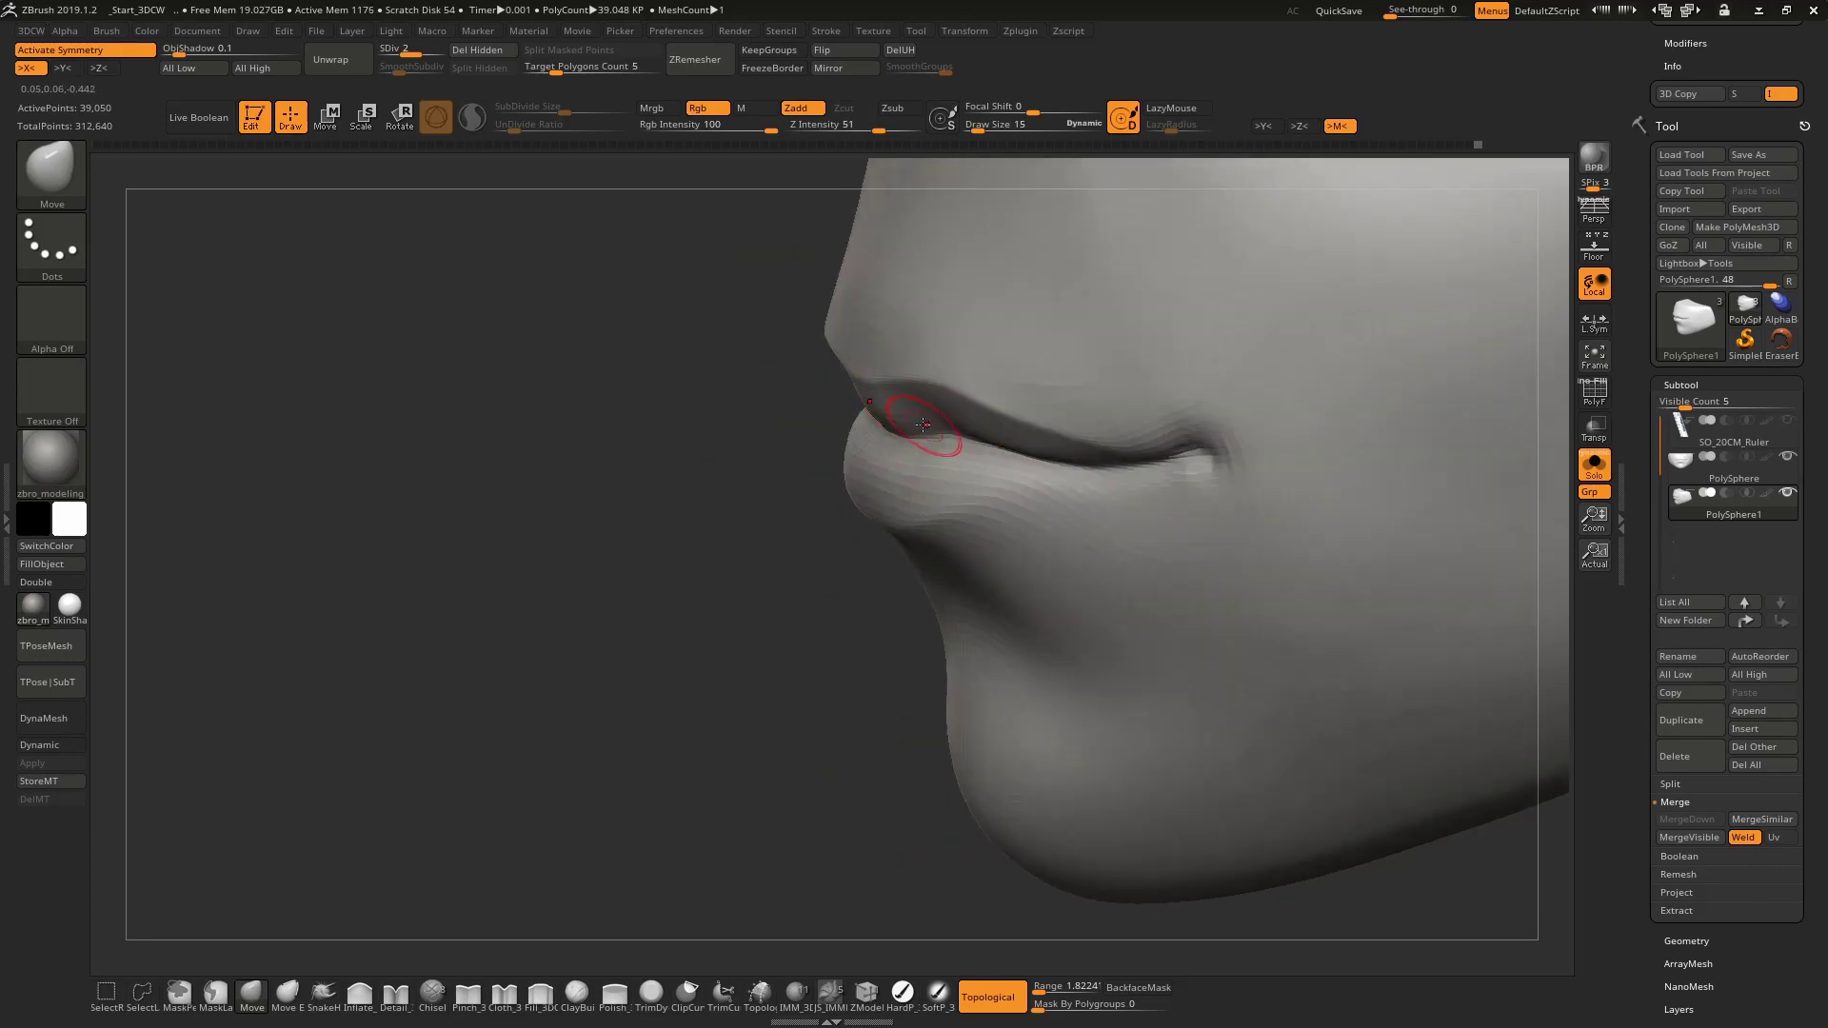
mouse_move(886, 421)
right_down()
mouse_move(984, 311)
mouse_move(955, 352)
mouse_move(862, 367)
mouse_move(978, 401)
right_up()
key(space)
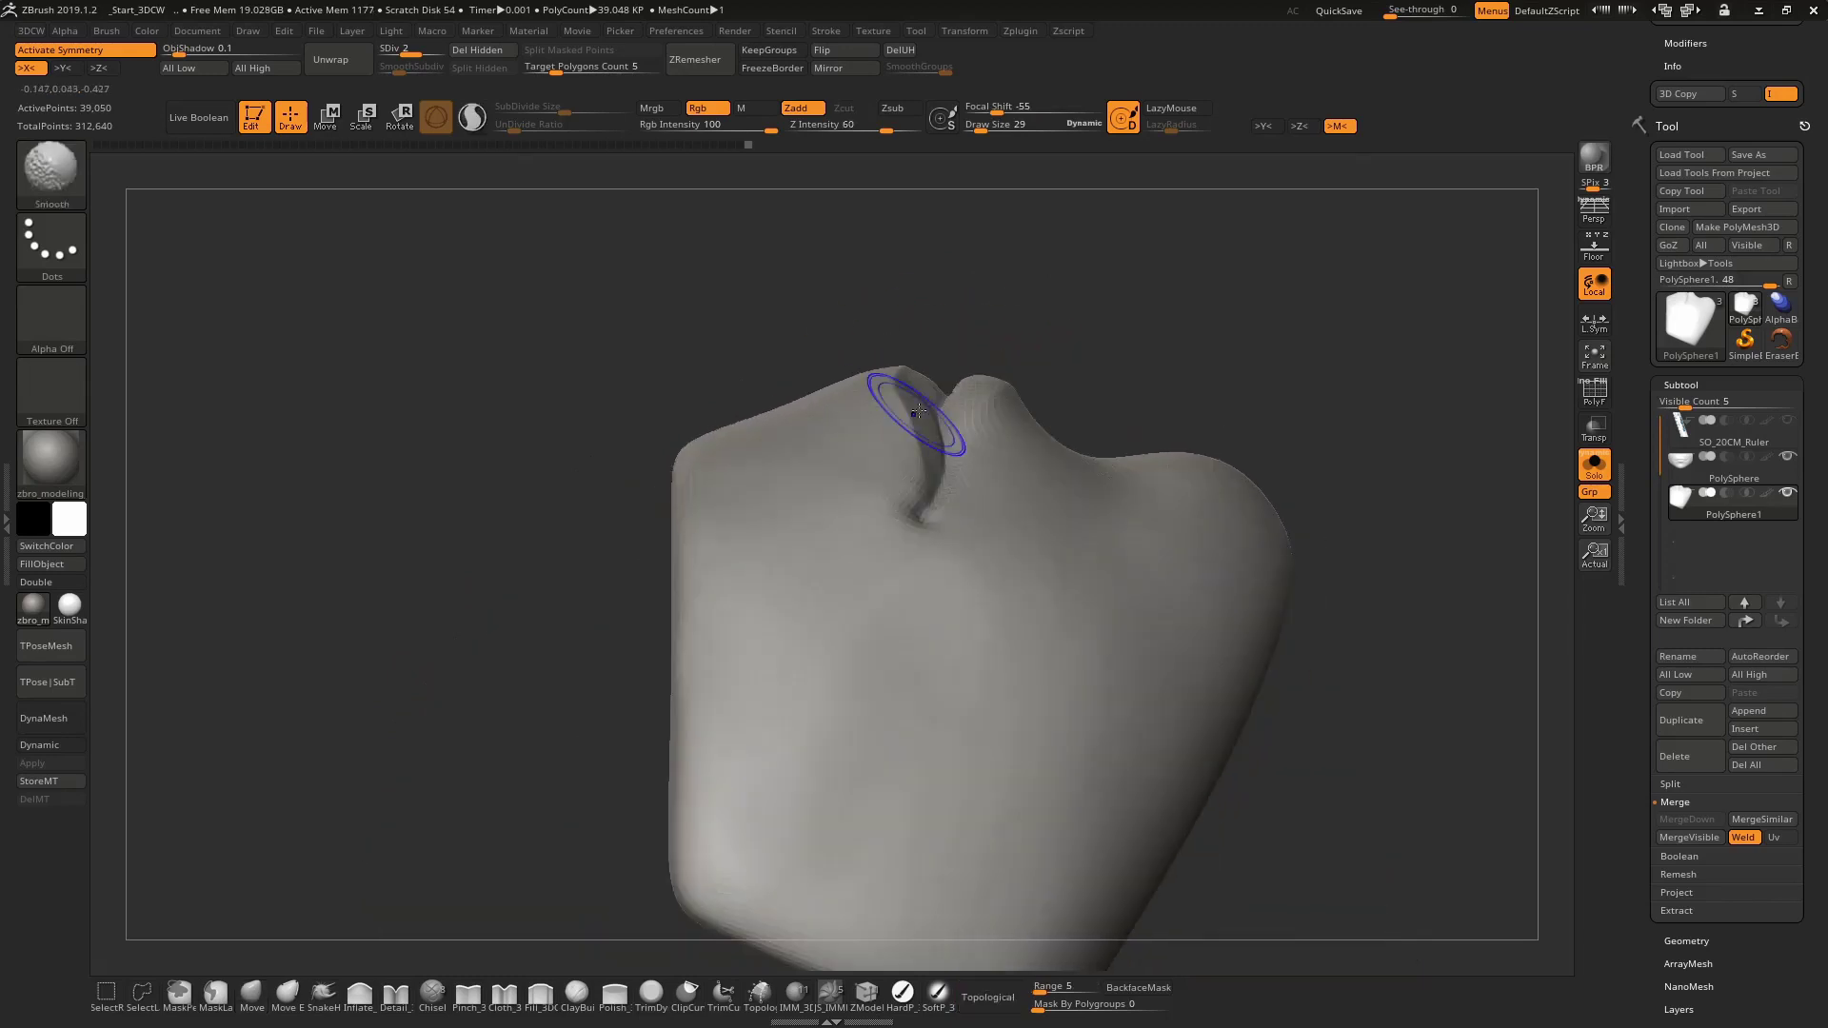
mouse_move(952, 533)
right_down()
mouse_move(933, 356)
mouse_move(898, 367)
mouse_move(889, 395)
mouse_move(919, 396)
right_up()
Pinch the lip crease and subdivide the mesh to SDiv 4 with Ctrl+D
key(d)
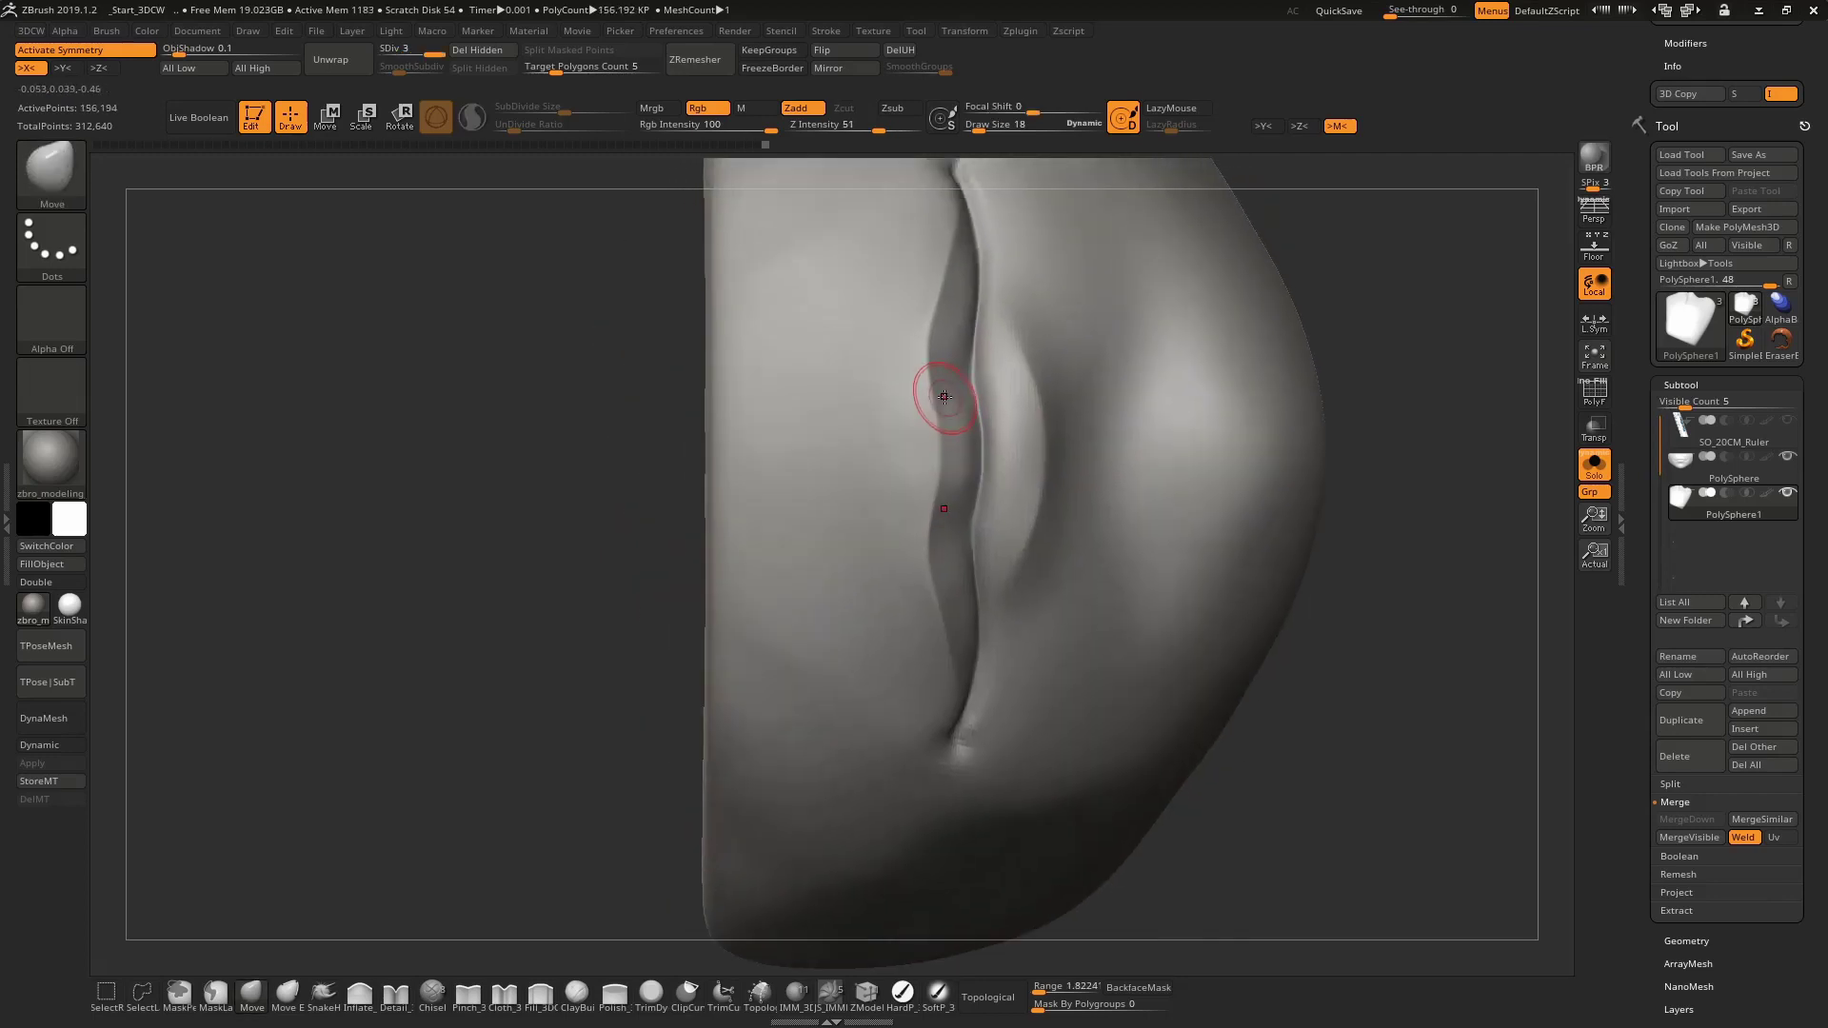
key(b)
key(p)
key(i)
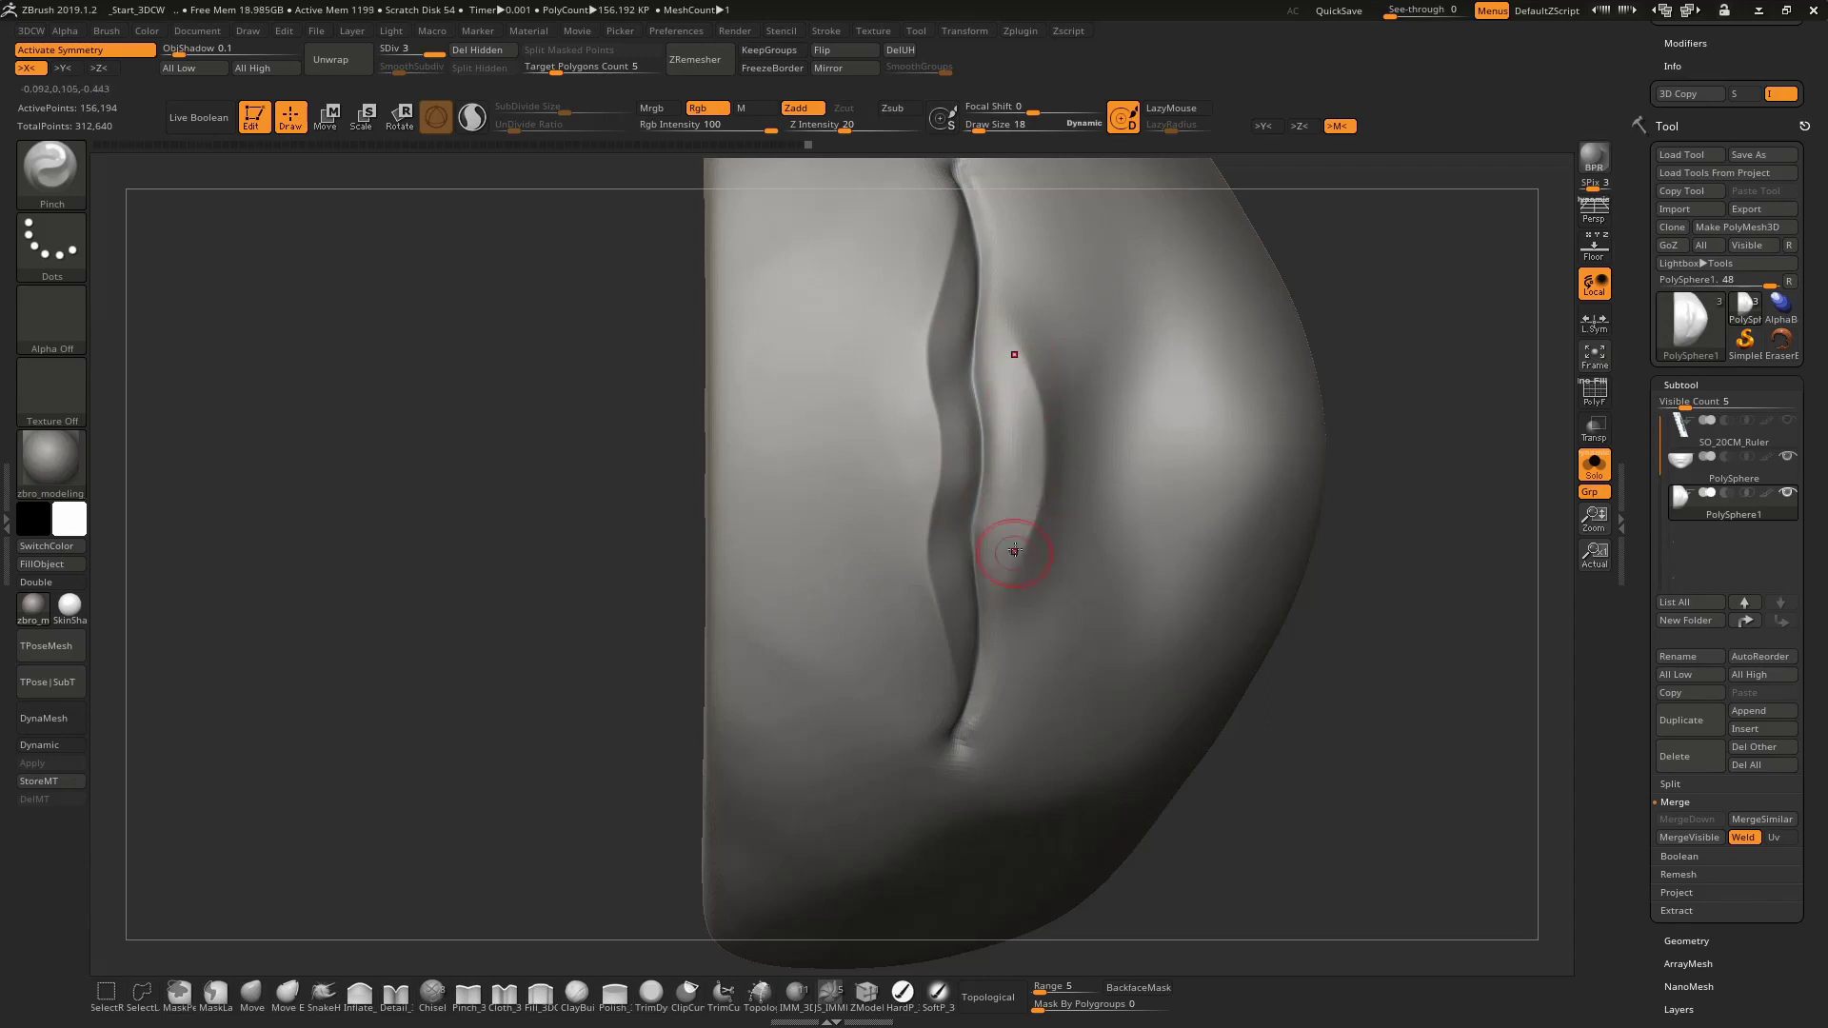
key(ctrl+d)
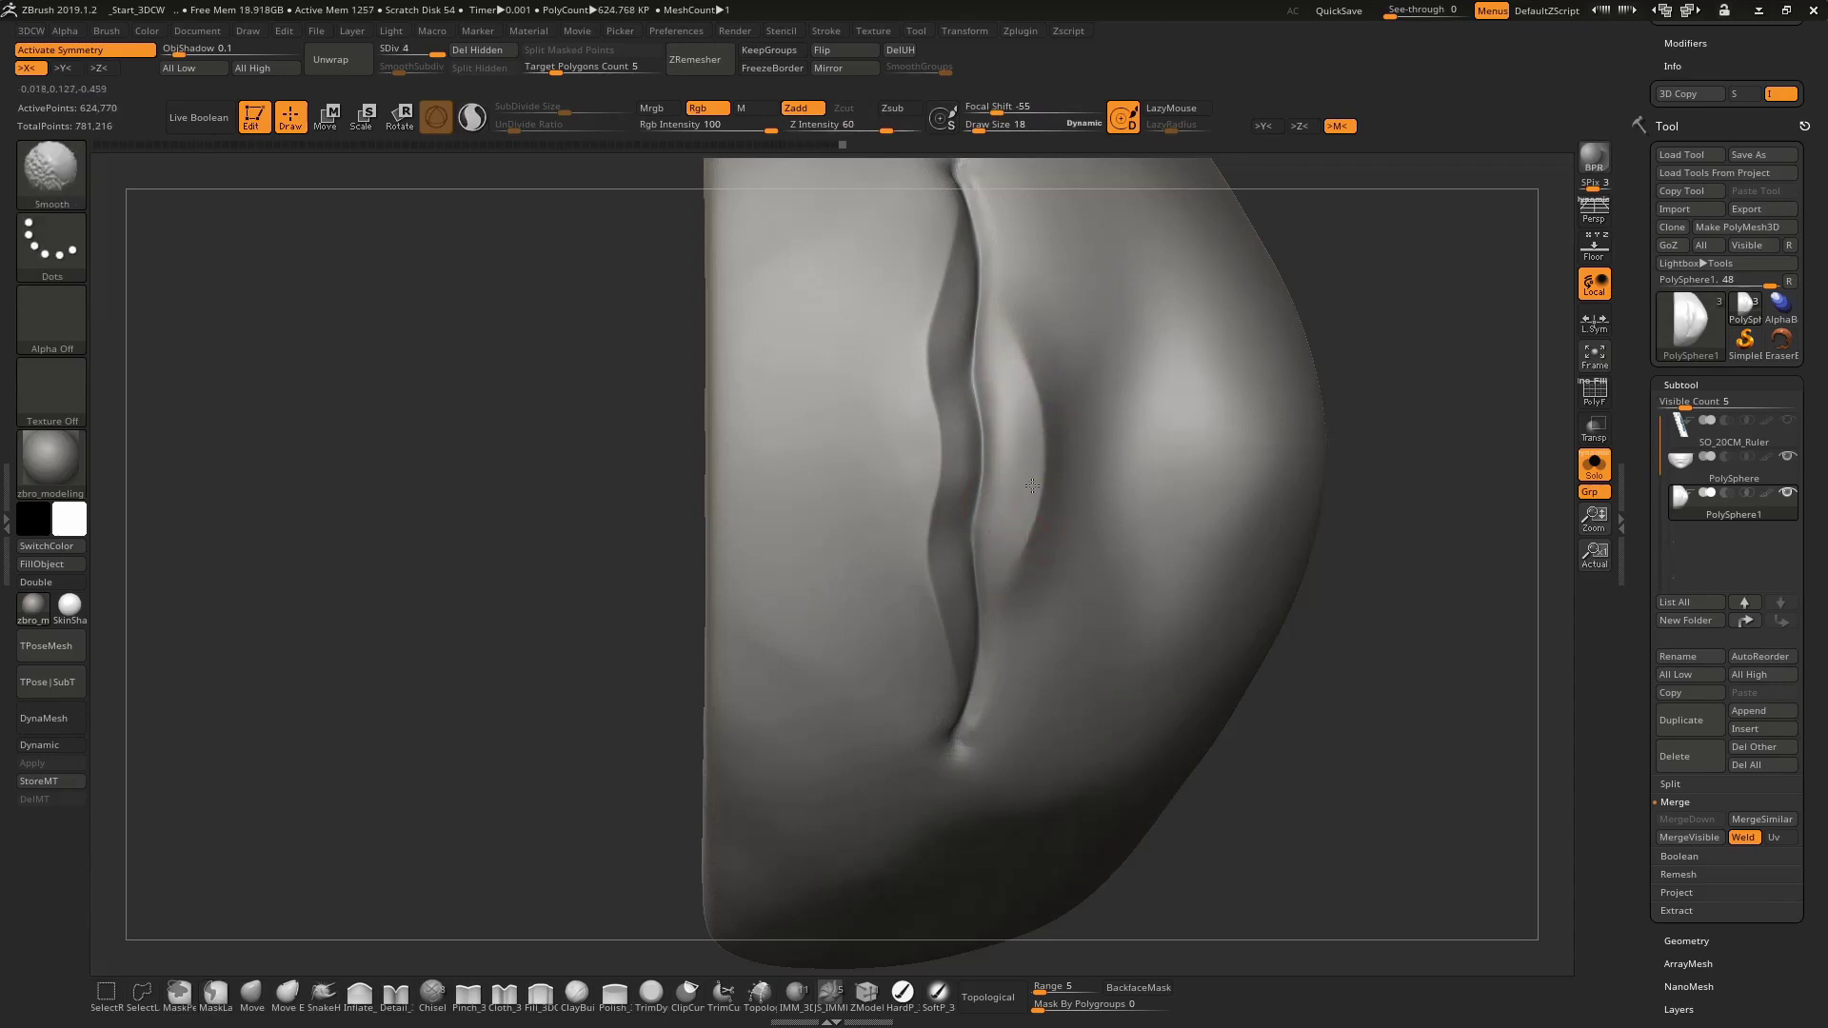
mouse_move(1028, 530)
right_down()
mouse_move(1040, 429)
mouse_move(1030, 614)
mouse_move(1011, 448)
right_up()
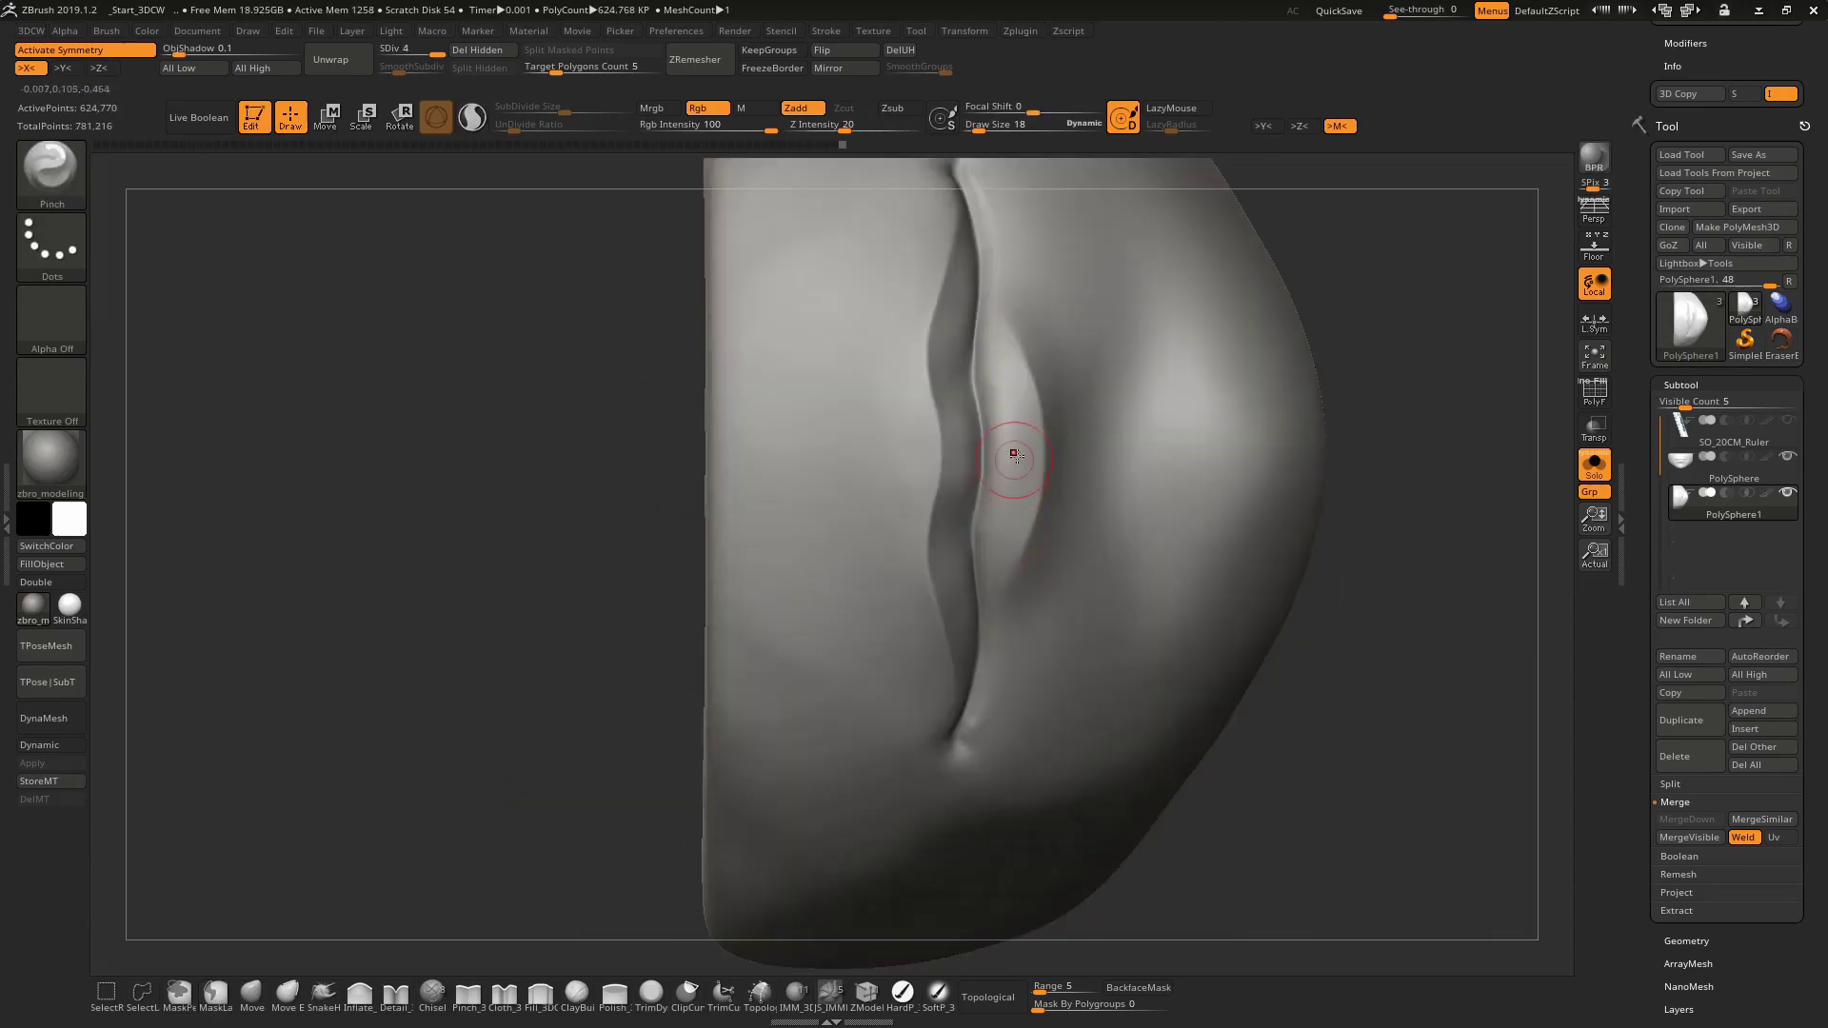
Carve the crease deeper with Detail_3DCW, then Shift-smooth the carved line
key(space)
mouse_move(1053, 380)
right_down()
mouse_move(1047, 419)
mouse_move(1034, 333)
right_up()
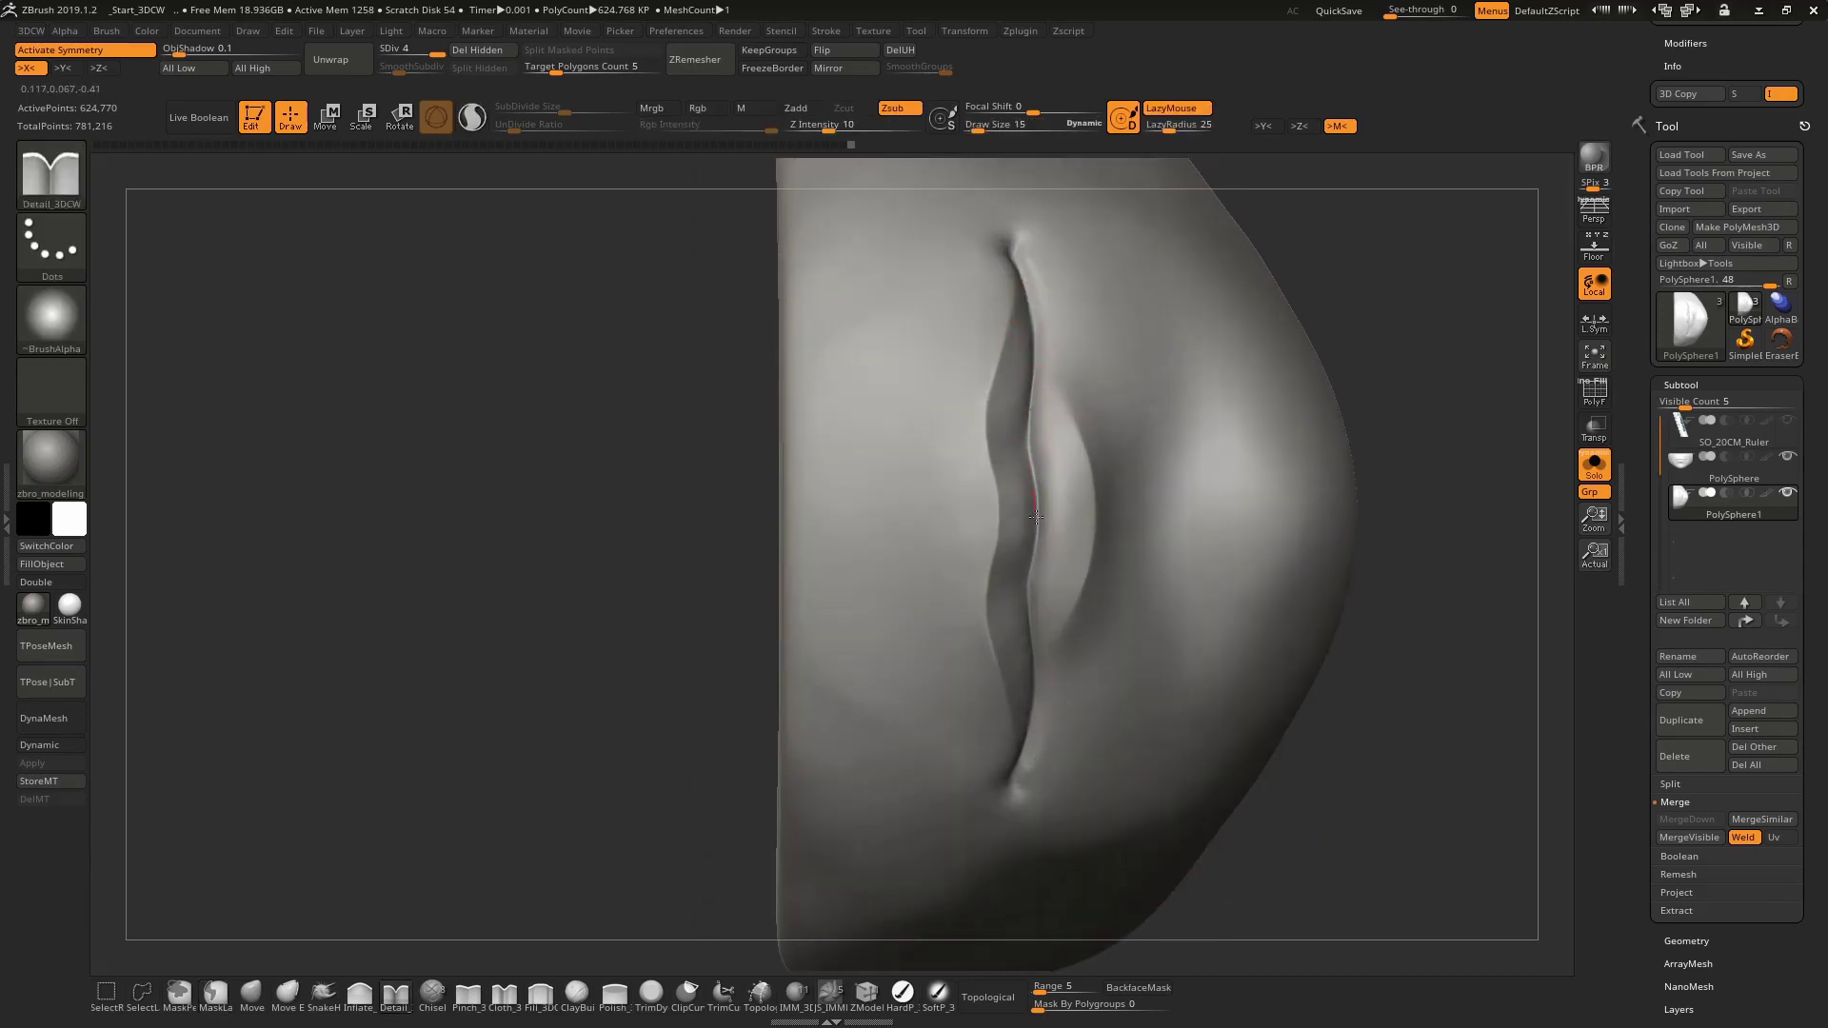
drag(1036, 517, 1030, 465)
right_drag(1036, 574, 1040, 519)
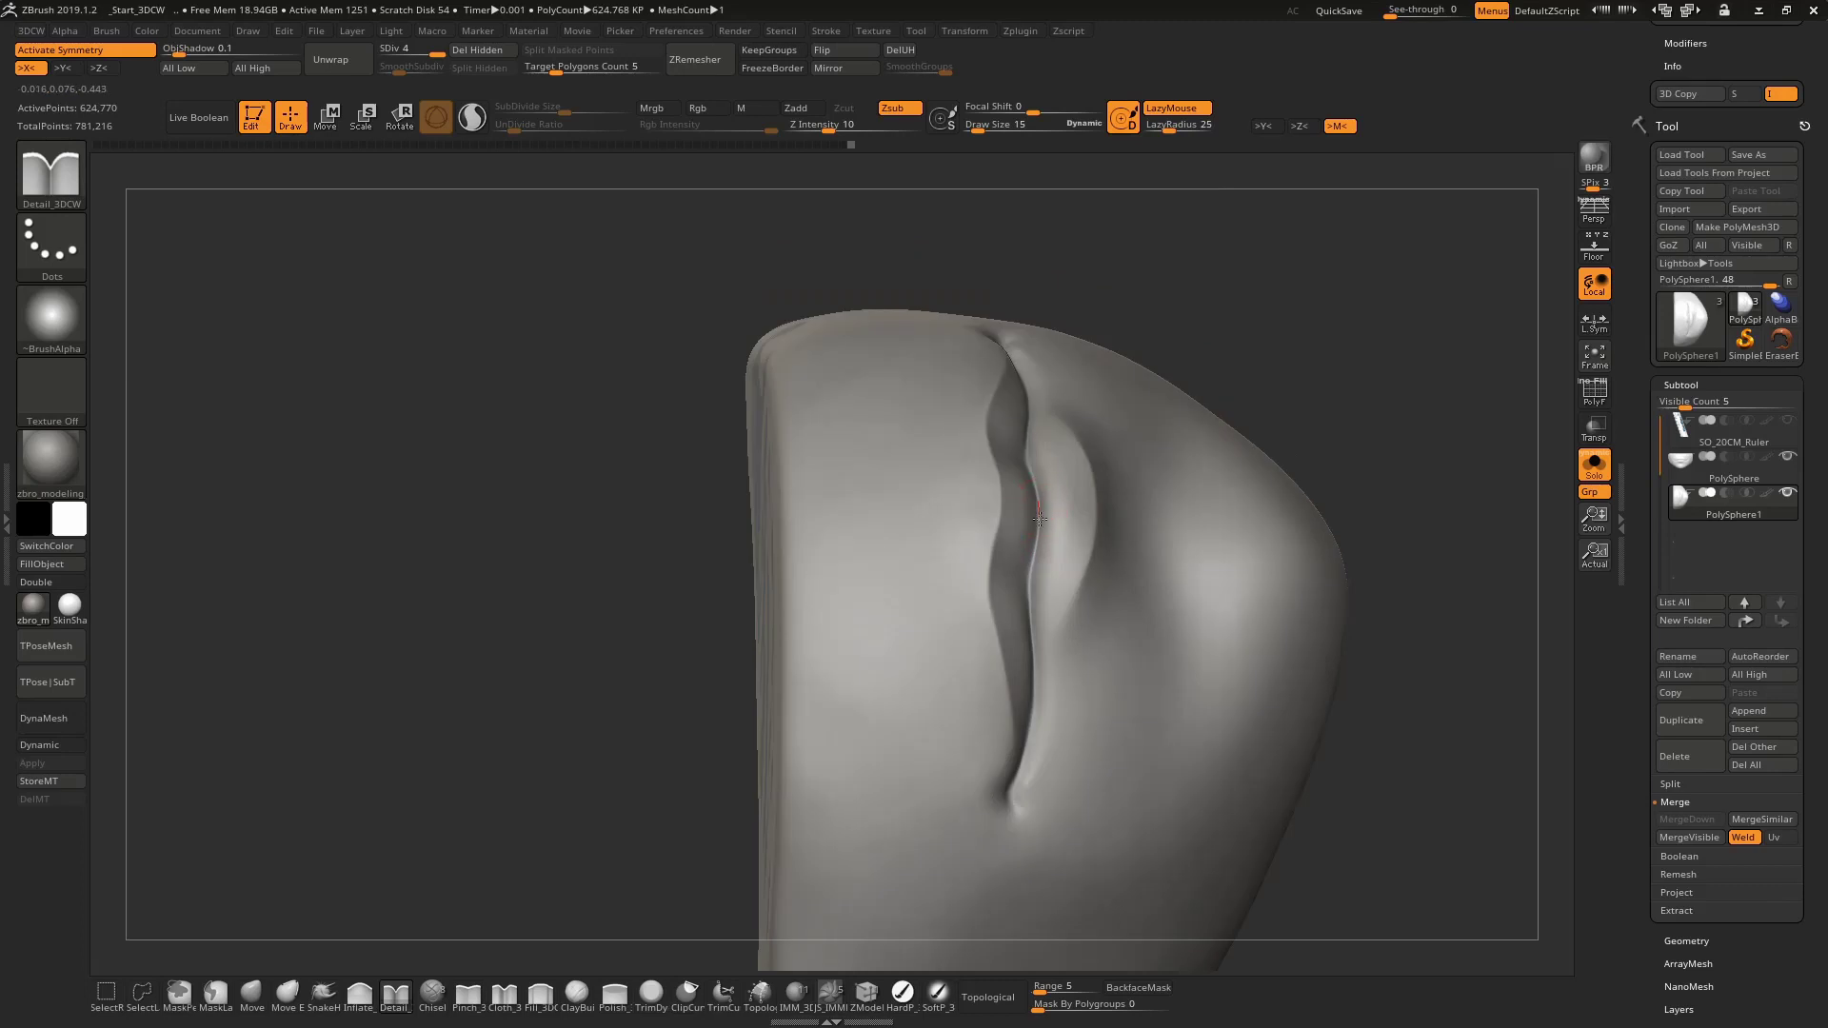
key(shift)
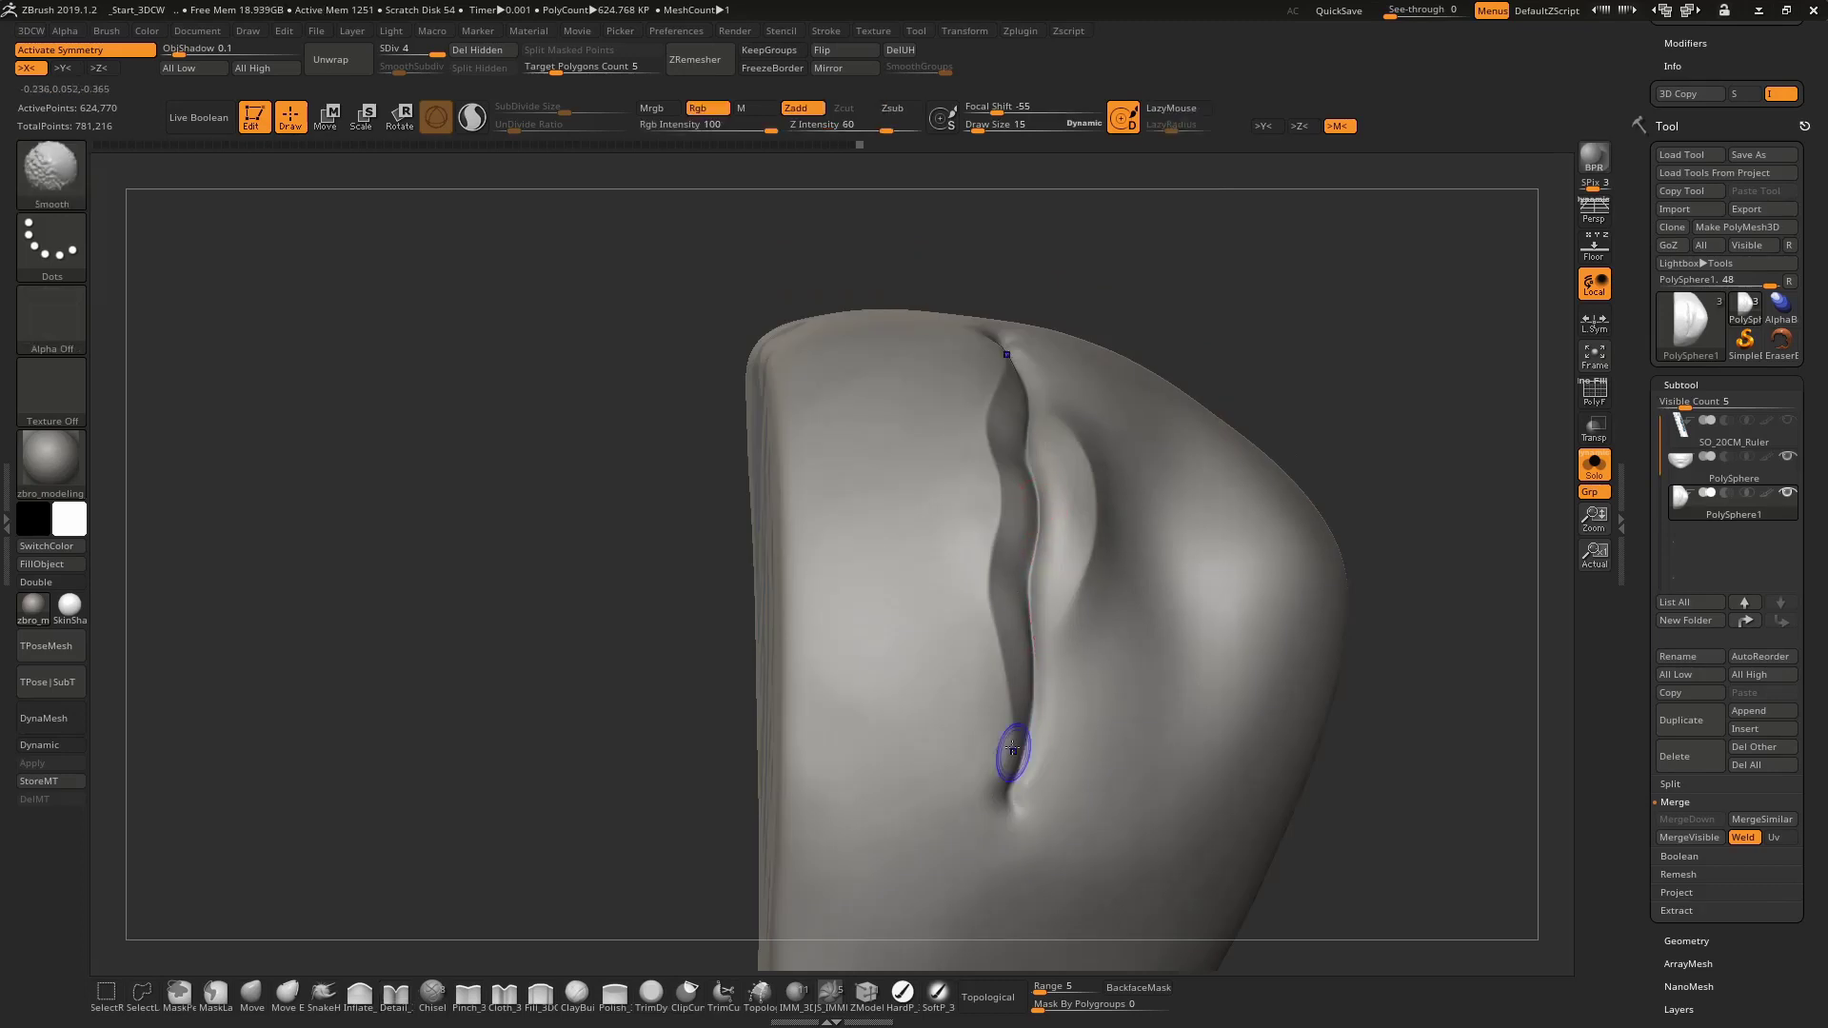
mouse_move(1013, 749)
right_down()
mouse_move(1232, 498)
mouse_move(1077, 489)
mouse_move(1079, 580)
mouse_move(1119, 425)
mouse_move(1145, 788)
mouse_move(1134, 591)
mouse_move(1110, 653)
mouse_move(1133, 534)
mouse_move(1131, 731)
mouse_move(1285, 590)
mouse_move(1228, 590)
mouse_move(1223, 609)
mouse_move(1259, 431)
mouse_move(1318, 387)
mouse_move(1161, 378)
right_up()
key(space)
key(space)
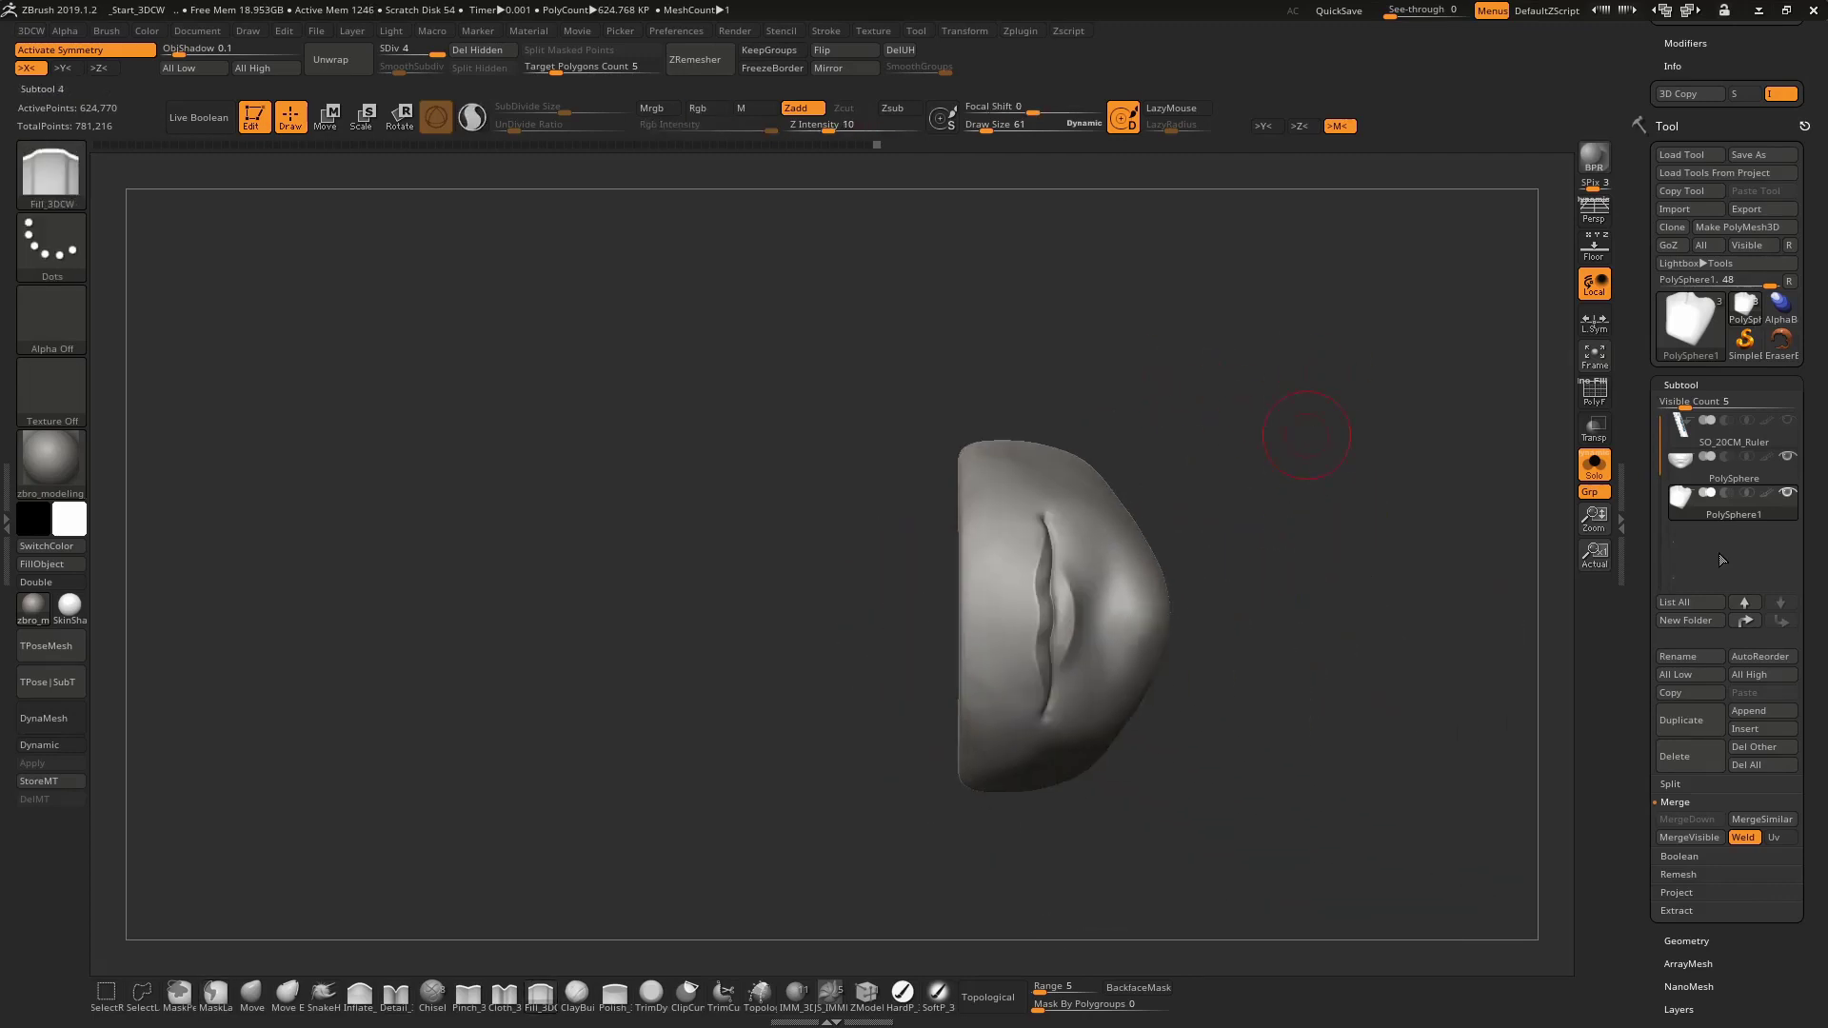
Duplicate the mouth subtool as PolySphere1_1 at its lowest level with a smaller brush
click(1693, 724)
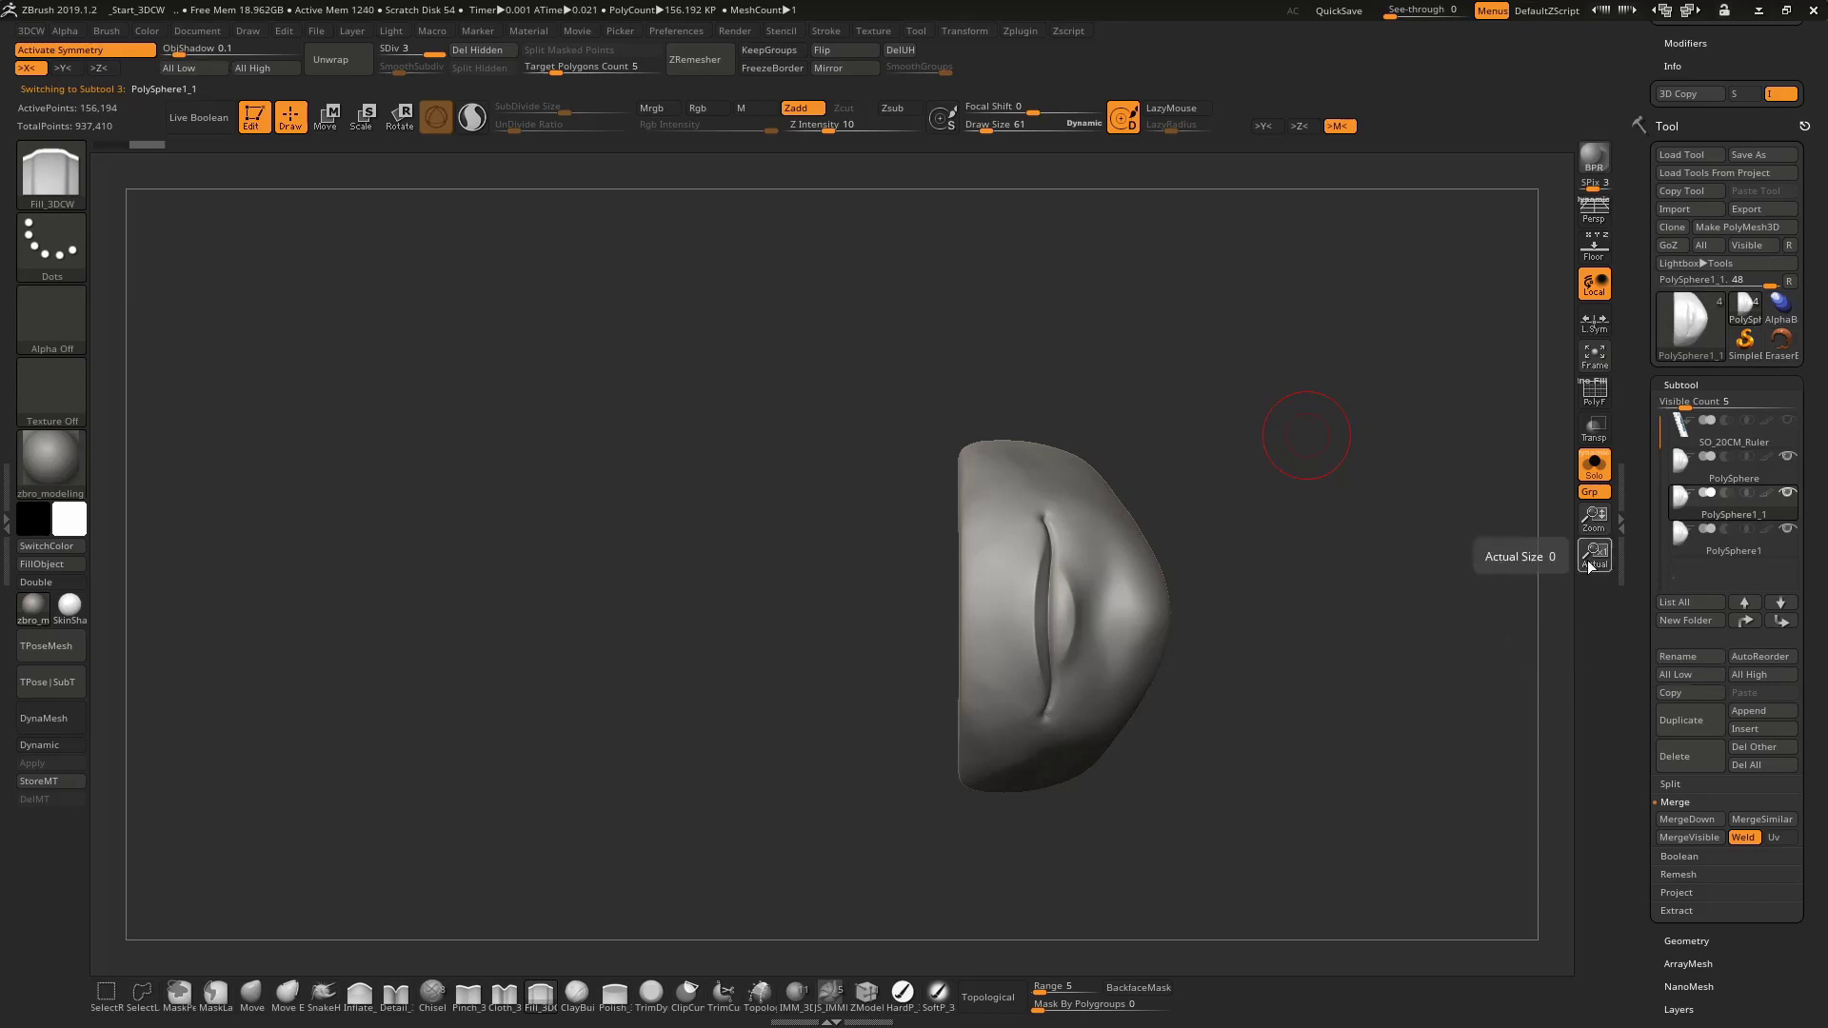
key(shift+d)
key(shift+d)
key(space)
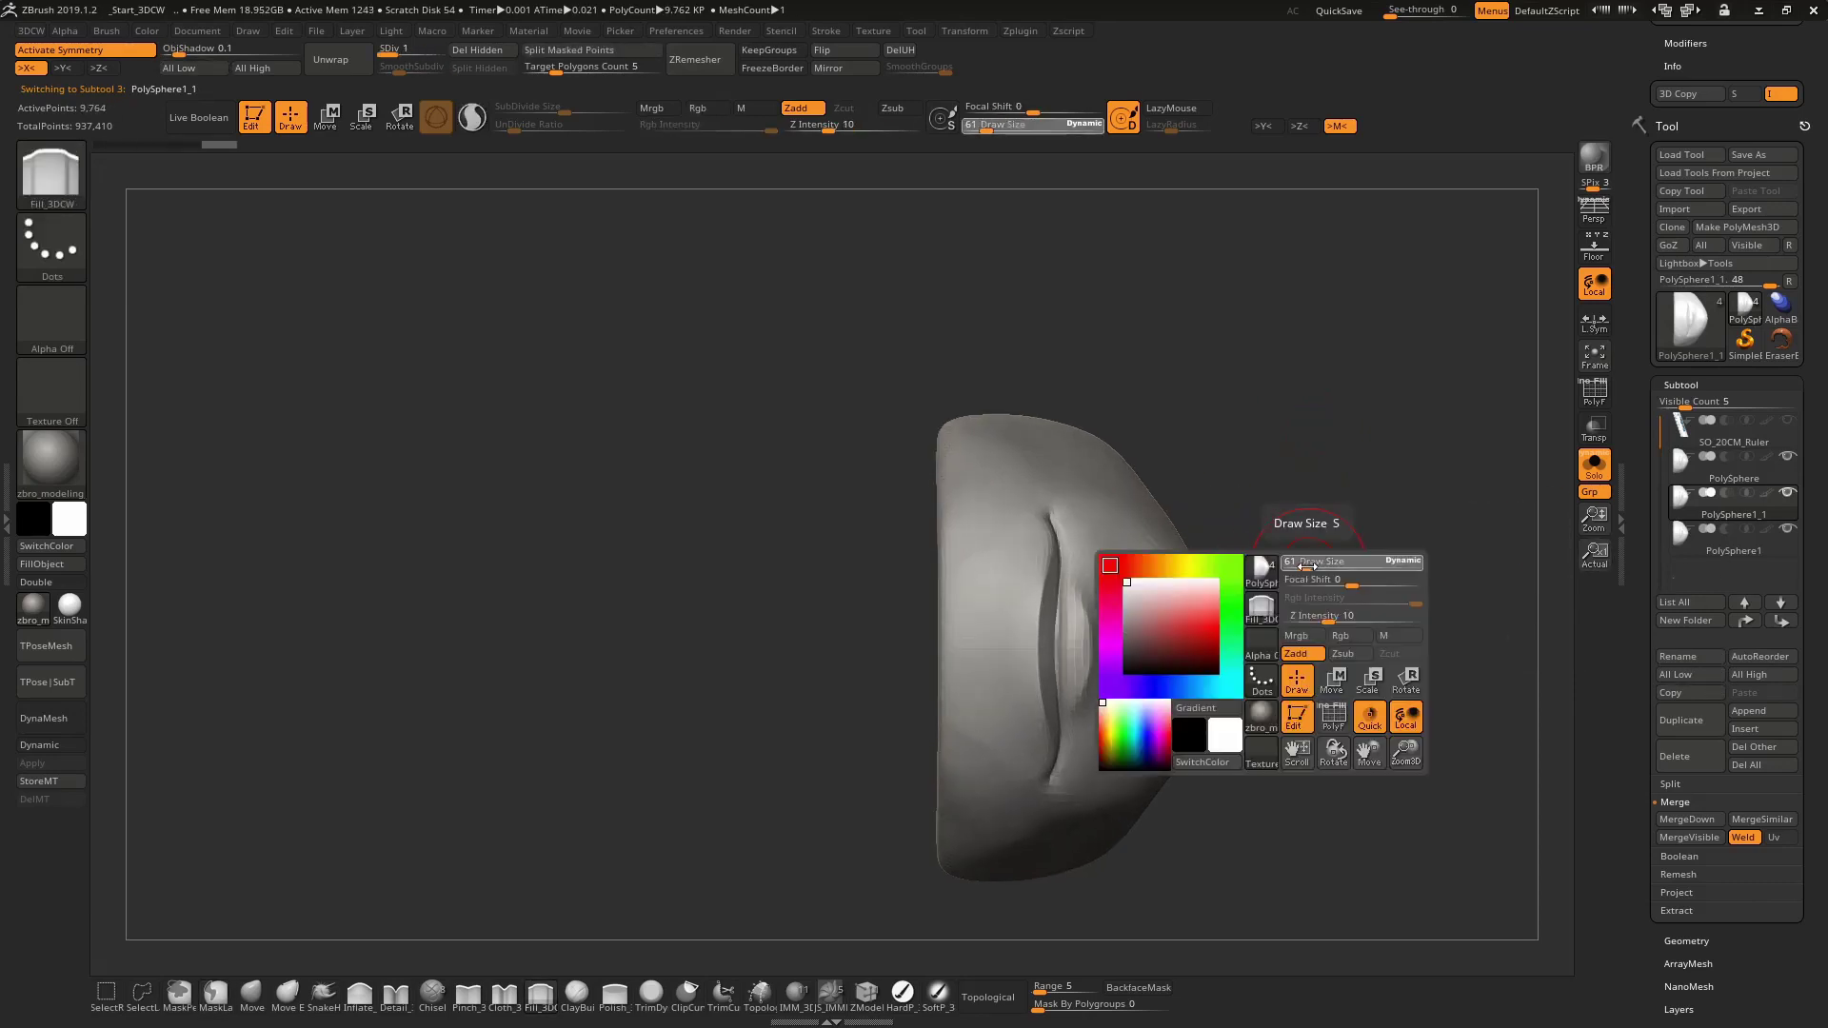
drag(1307, 565, 1271, 565)
mouse_move(1271, 565)
right_down()
mouse_move(1091, 651)
mouse_move(1122, 510)
mouse_move(1190, 609)
mouse_move(1174, 584)
mouse_move(1217, 610)
mouse_move(1183, 620)
mouse_move(1101, 501)
mouse_move(1199, 556)
mouse_move(1162, 567)
mouse_move(1163, 612)
mouse_move(1130, 620)
mouse_move(1200, 588)
mouse_move(1115, 762)
mouse_move(1147, 557)
mouse_move(1174, 719)
right_up()
At SDiv 3, build philtrum ridges above the upper lip with TrimDynamic and ClayBuildup
key(d)
key(d)
key(space)
key(b)
key(t)
key(d)
key(b)
key(c)
key(b)
ctrl+right_drag(1085, 641, 1062, 720)
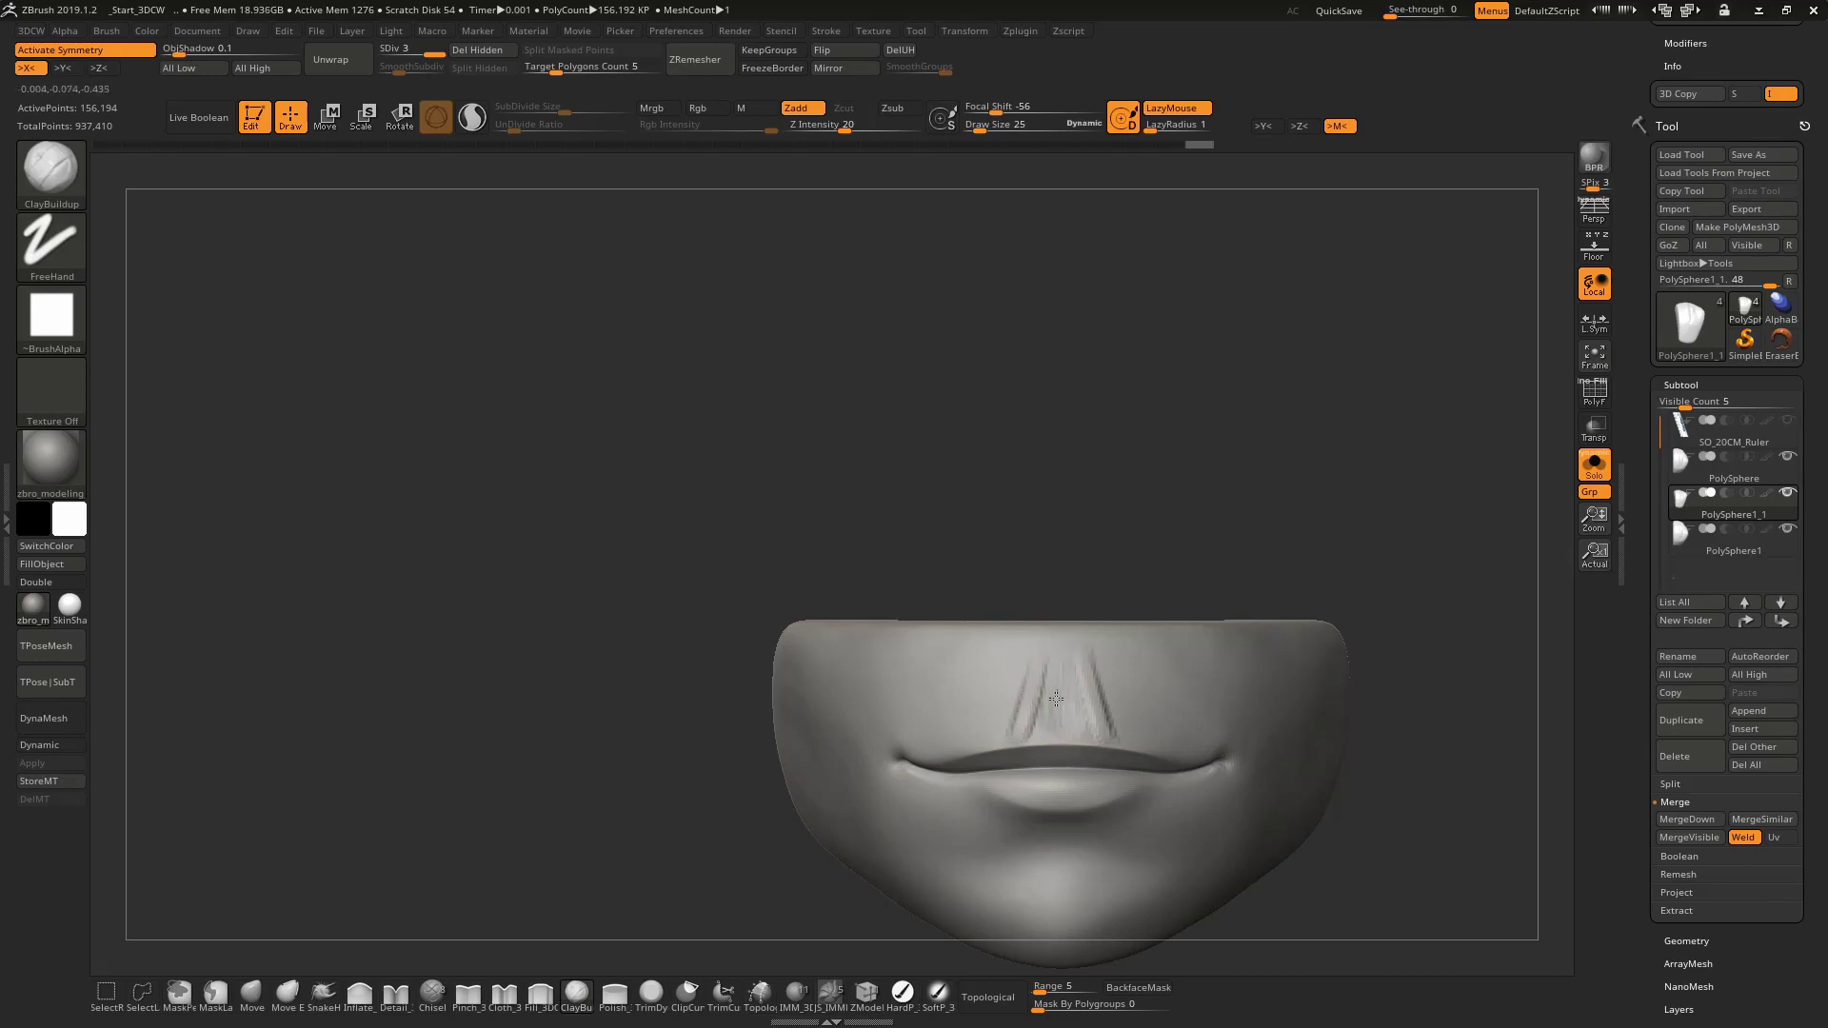
Shift-smooth the philtrum ridges from side and front views
key(shift)
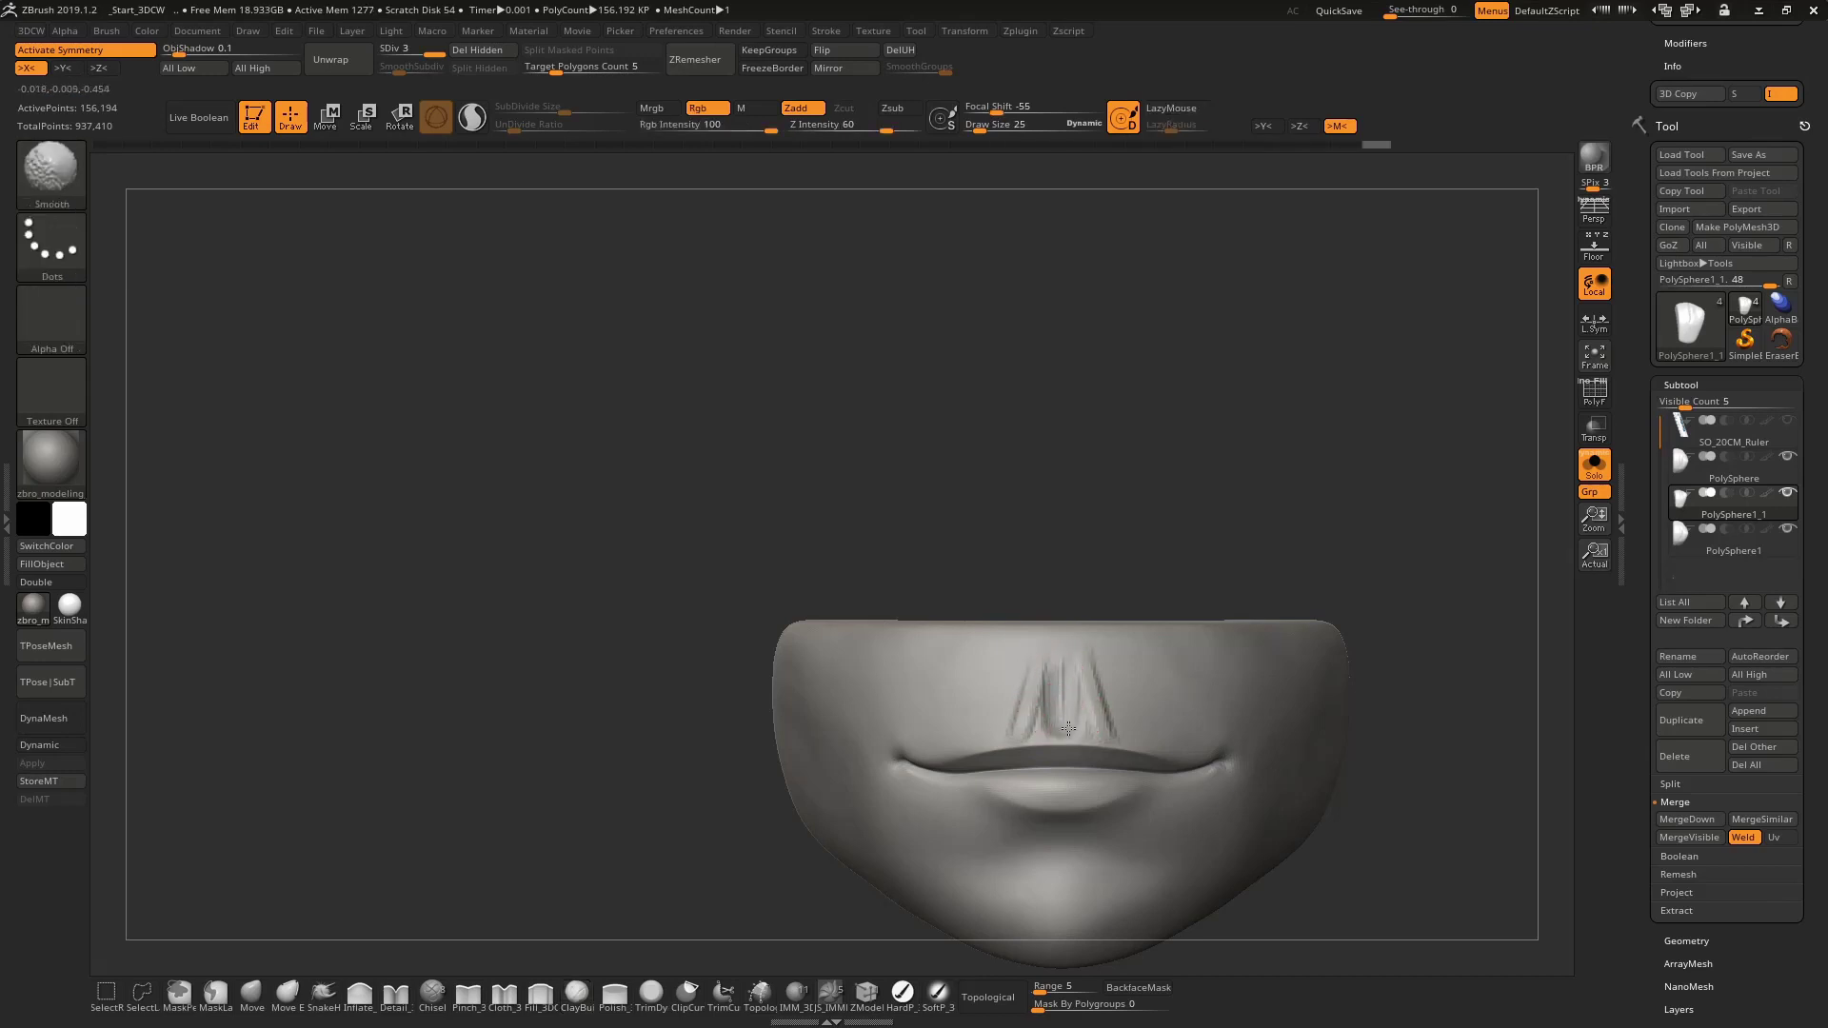
right_drag(1023, 722, 1083, 640)
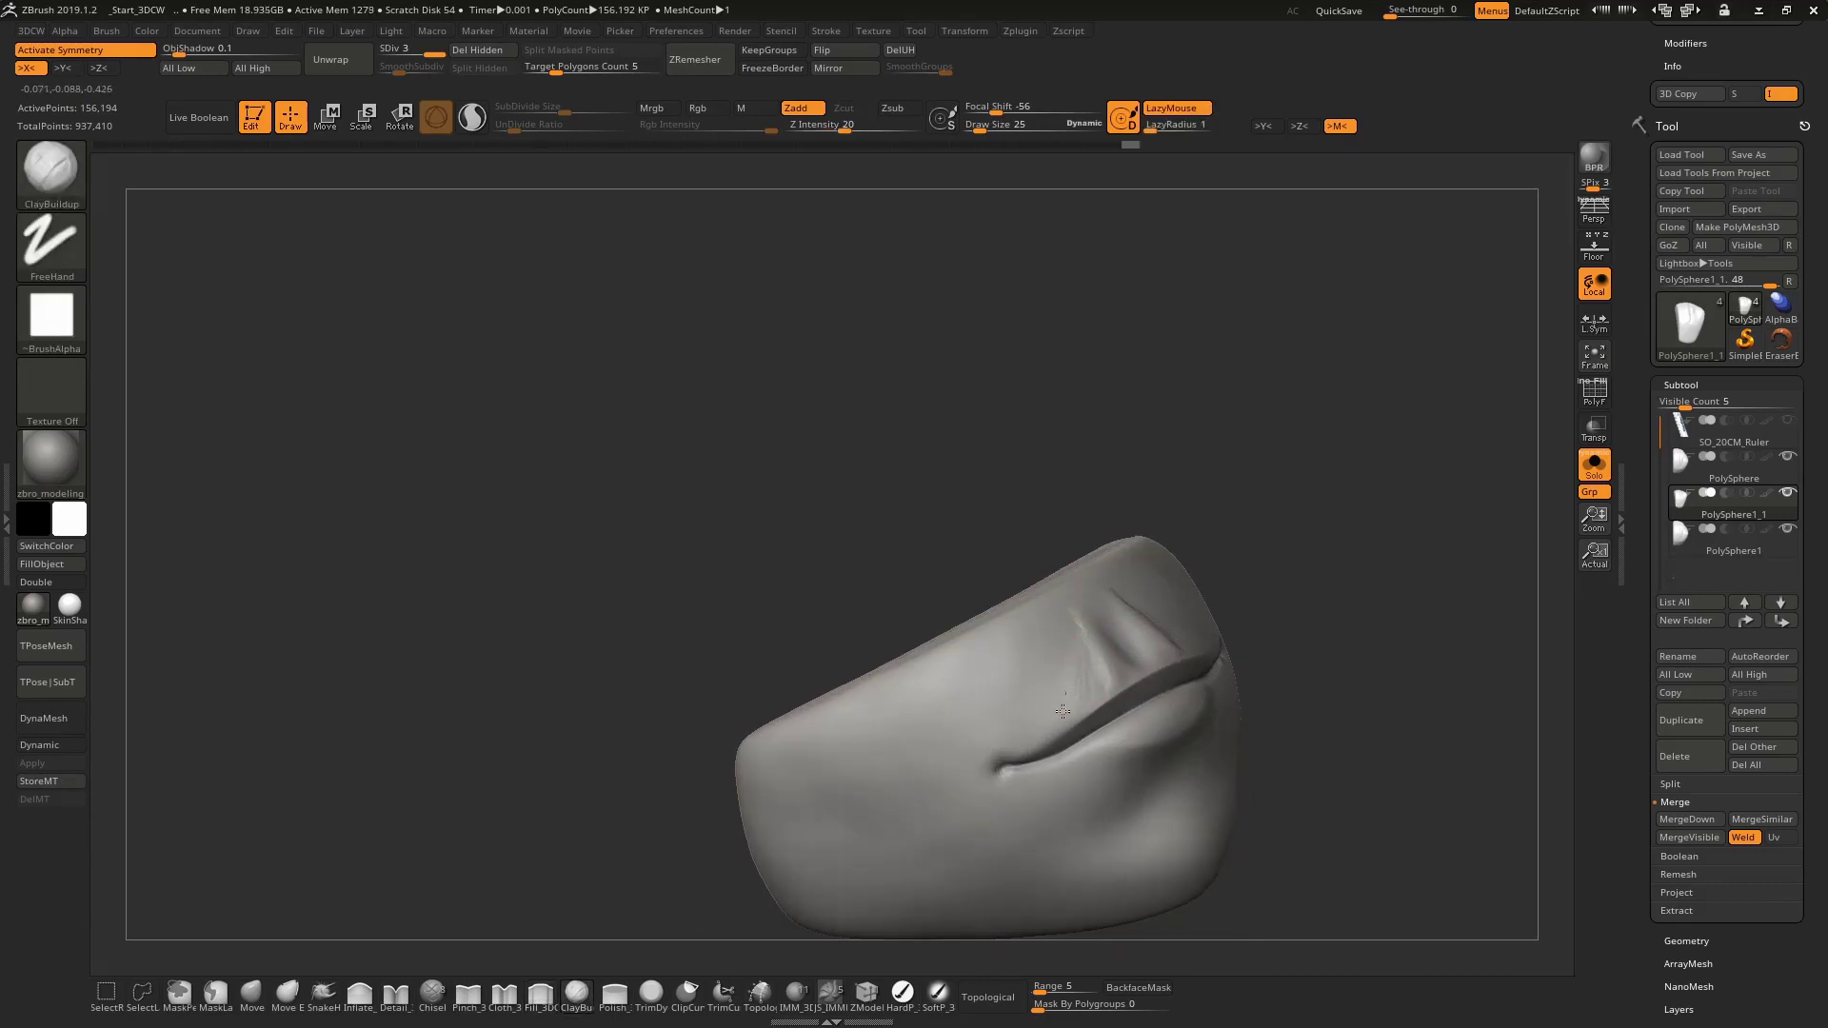
key(shift)
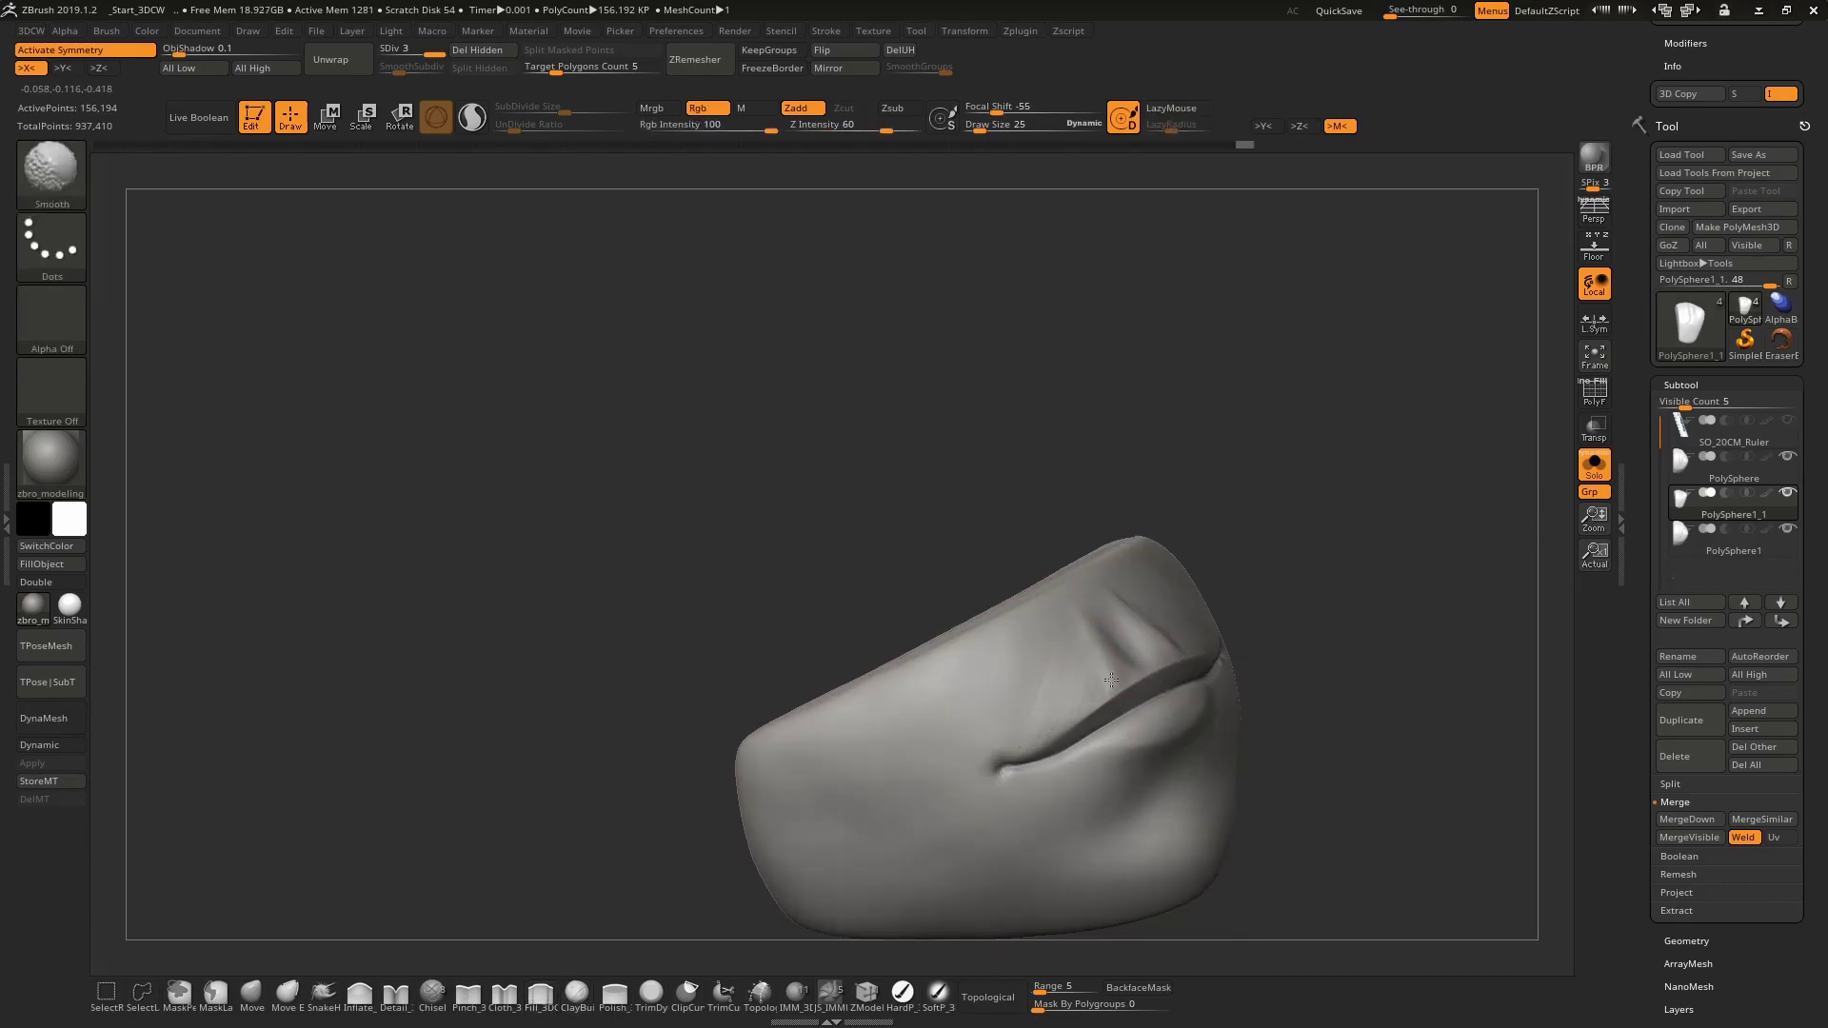
mouse_move(1035, 695)
shift+right_down()
mouse_move(1110, 604)
mouse_move(1224, 531)
mouse_move(1161, 673)
shift+right_up()
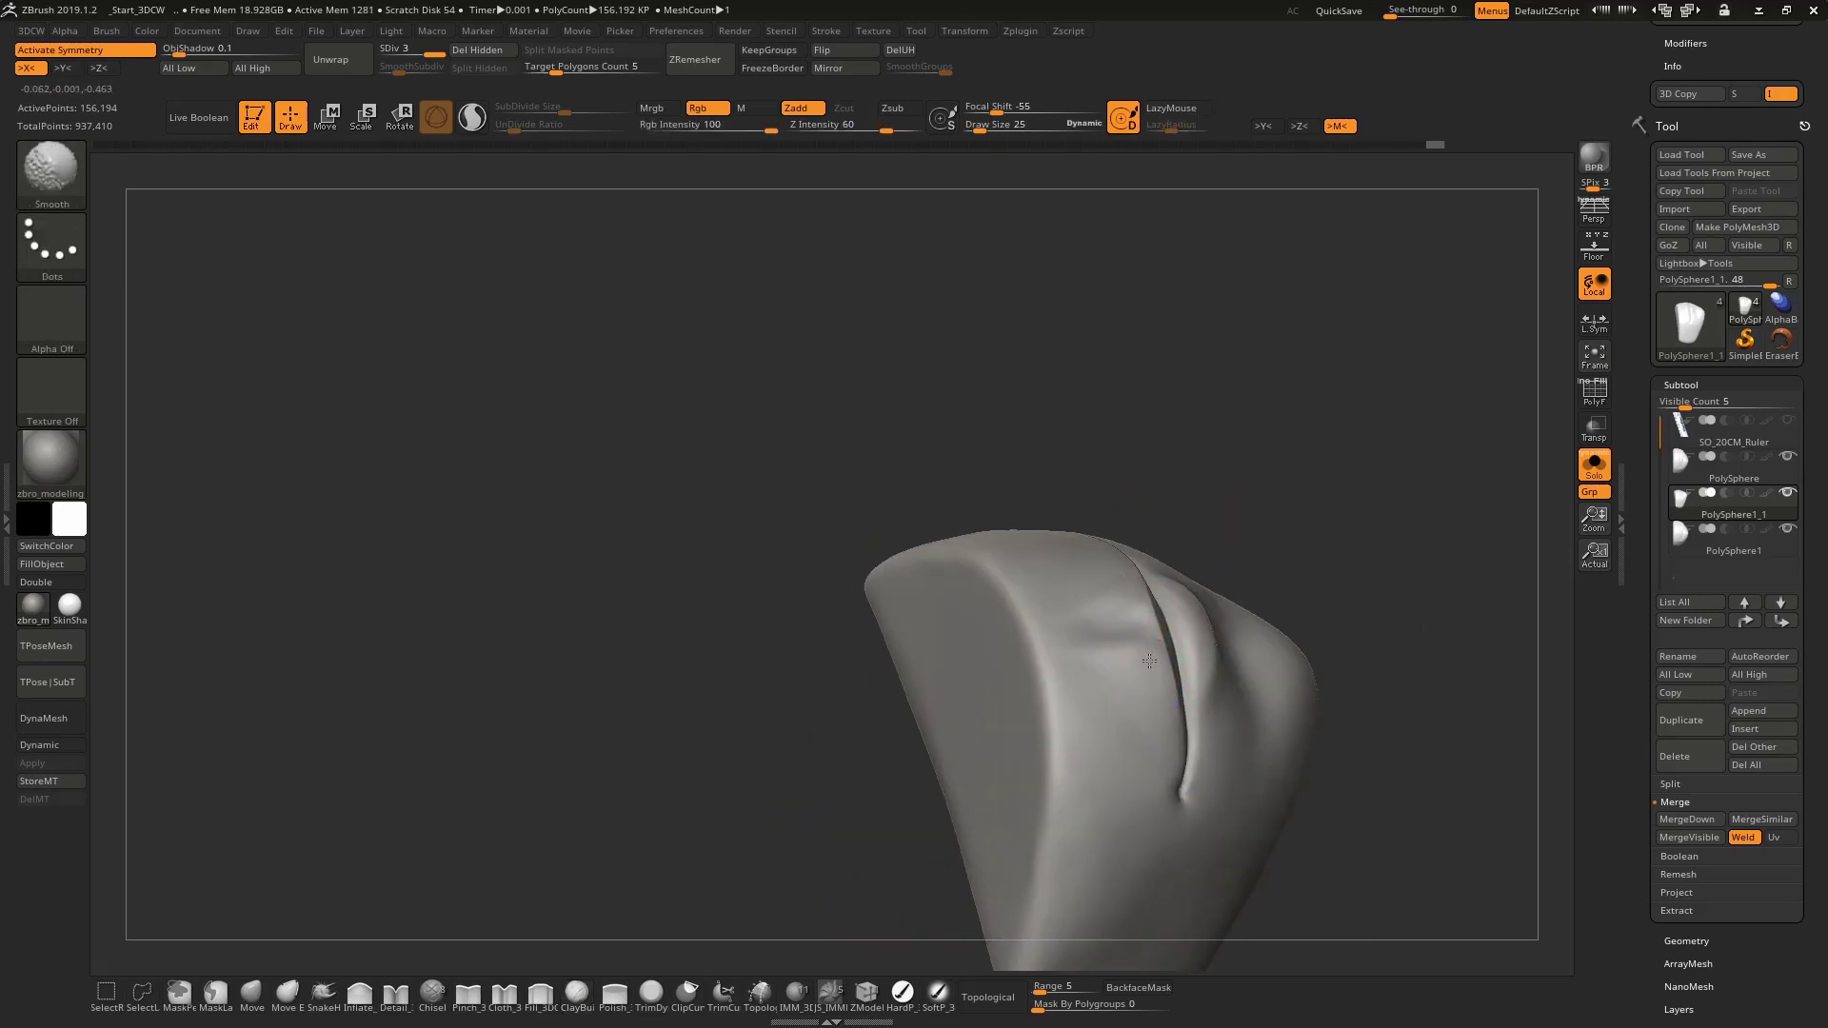
shift+right_drag(1130, 612, 1104, 606)
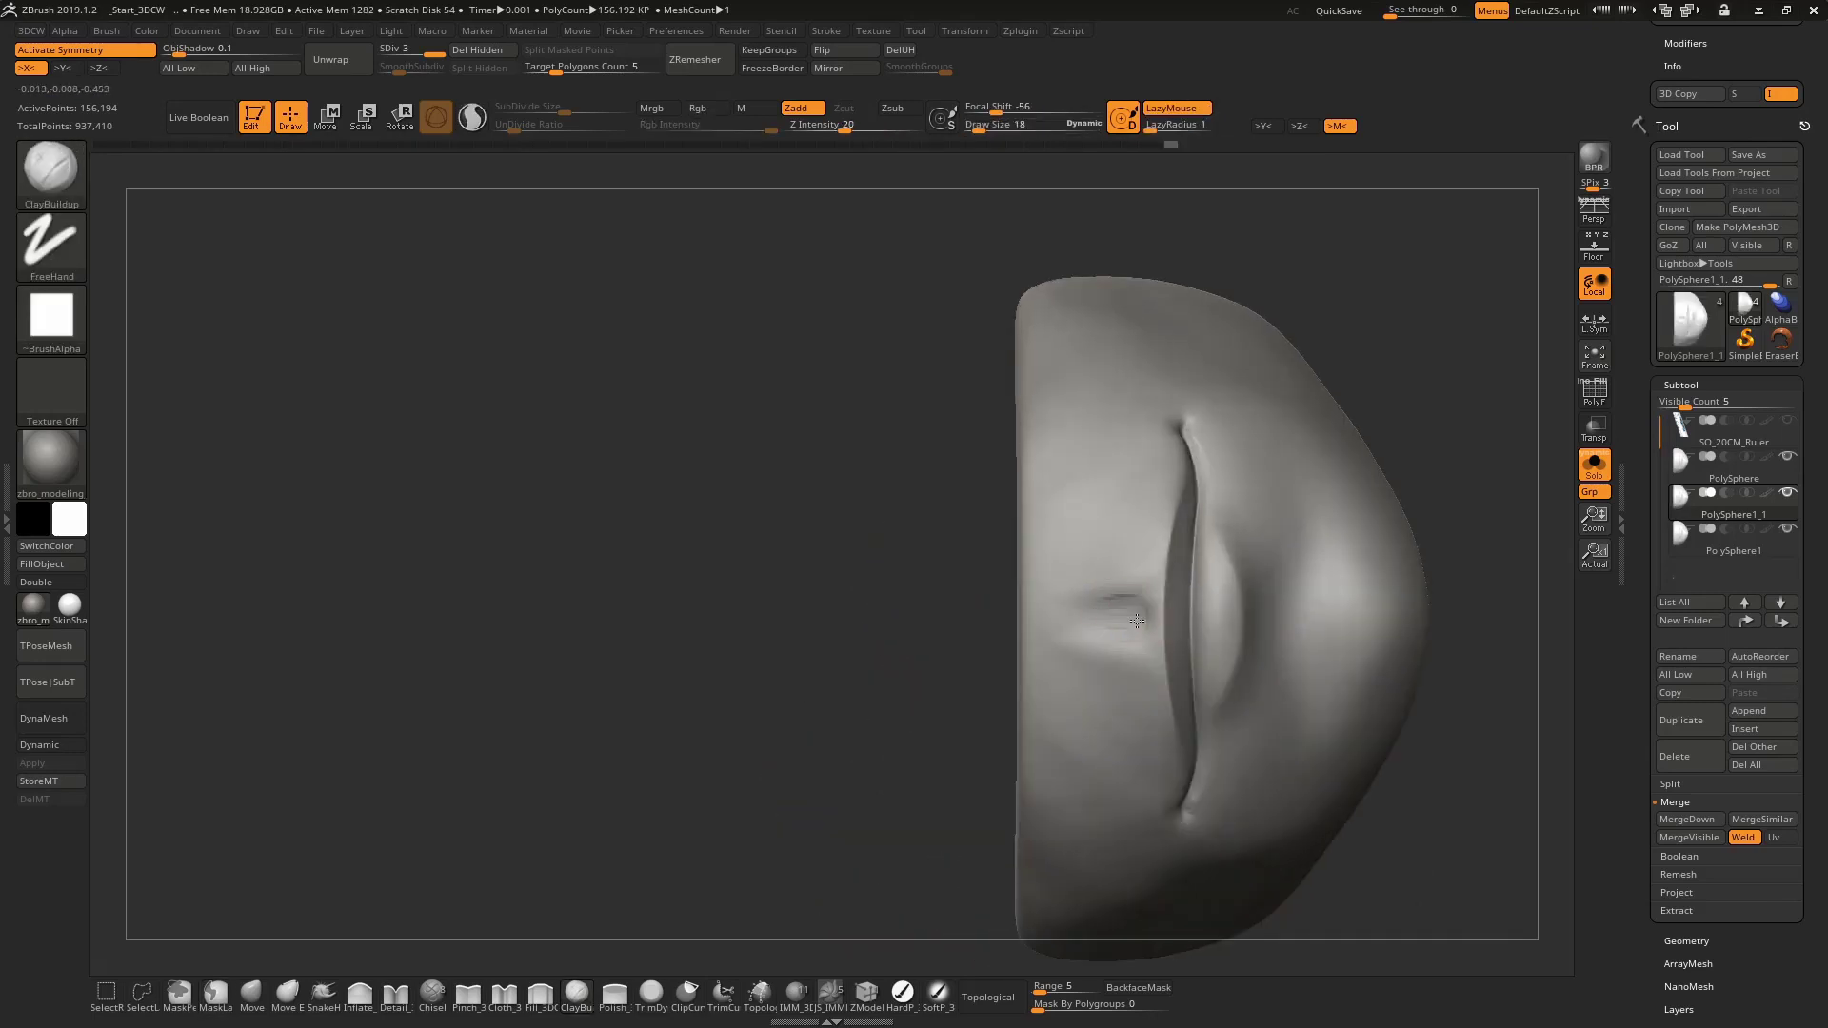
key(shift)
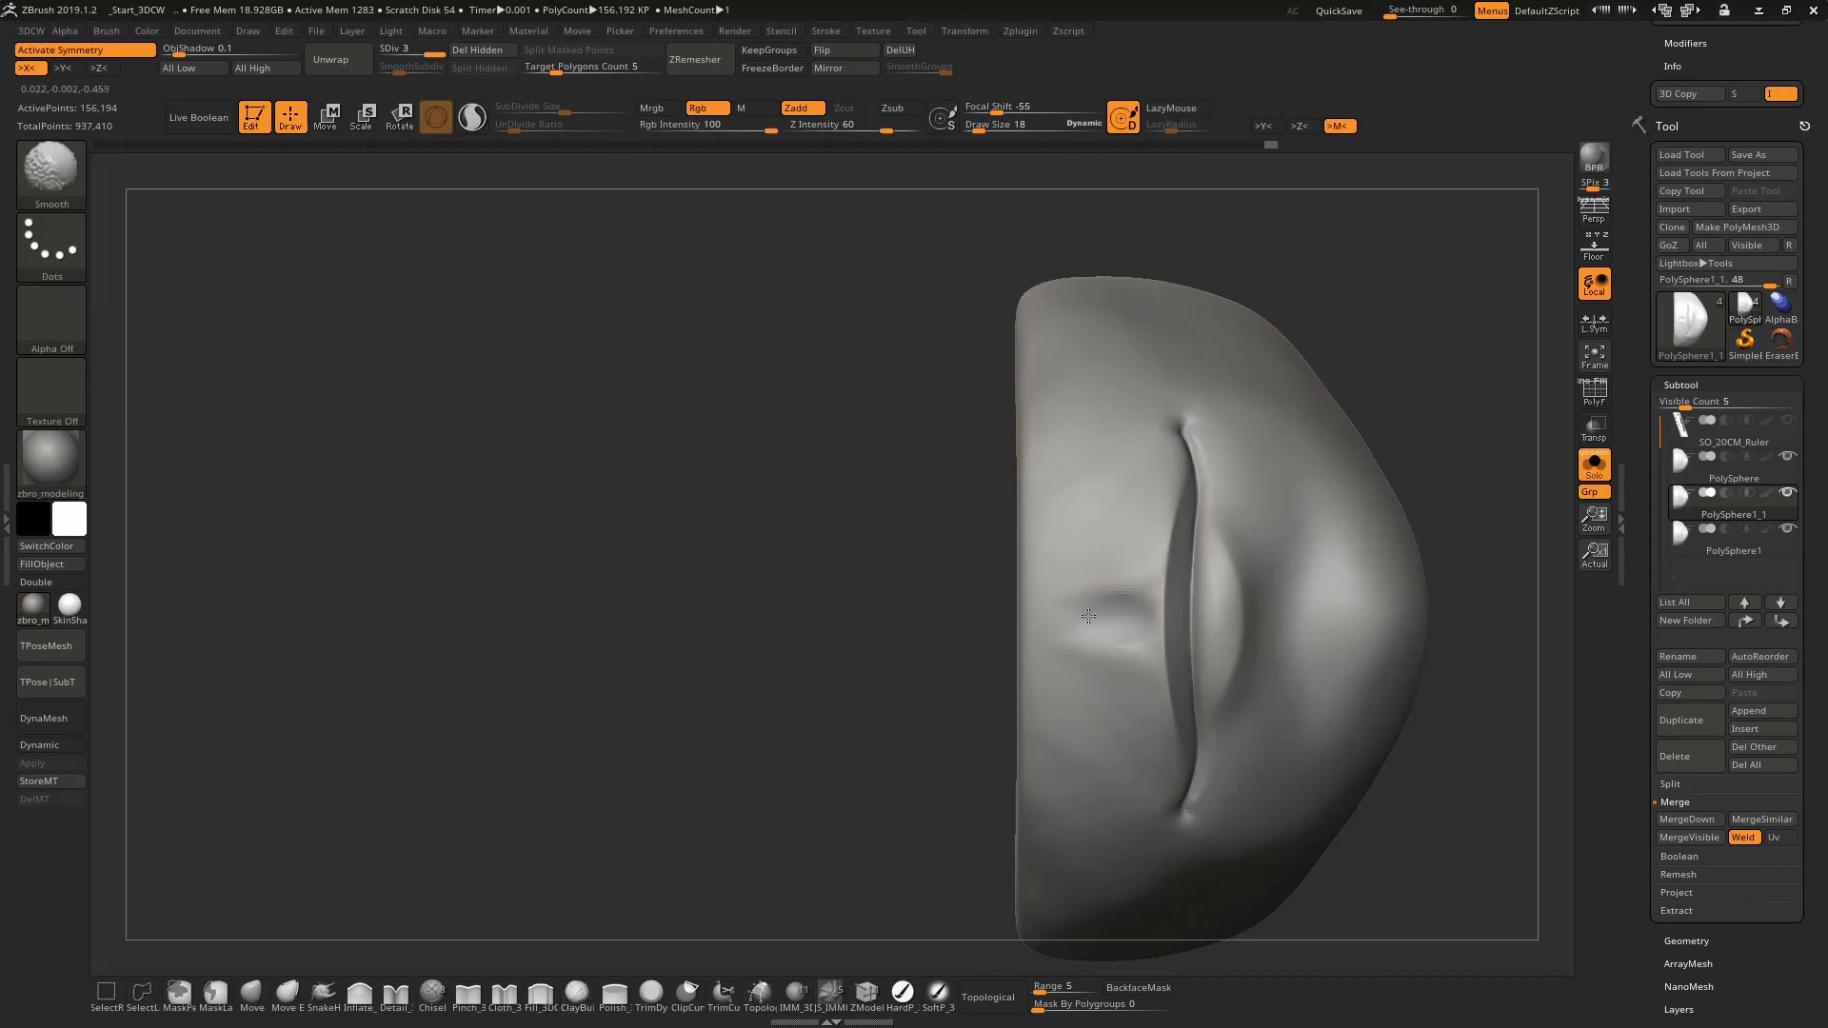
mouse_move(1183, 633)
shift+right_down()
mouse_move(1126, 460)
mouse_move(1120, 673)
shift+right_up()
key(space)
Lasso-mask the lower lip and chin on the duplicated mouth
key(shift+d)
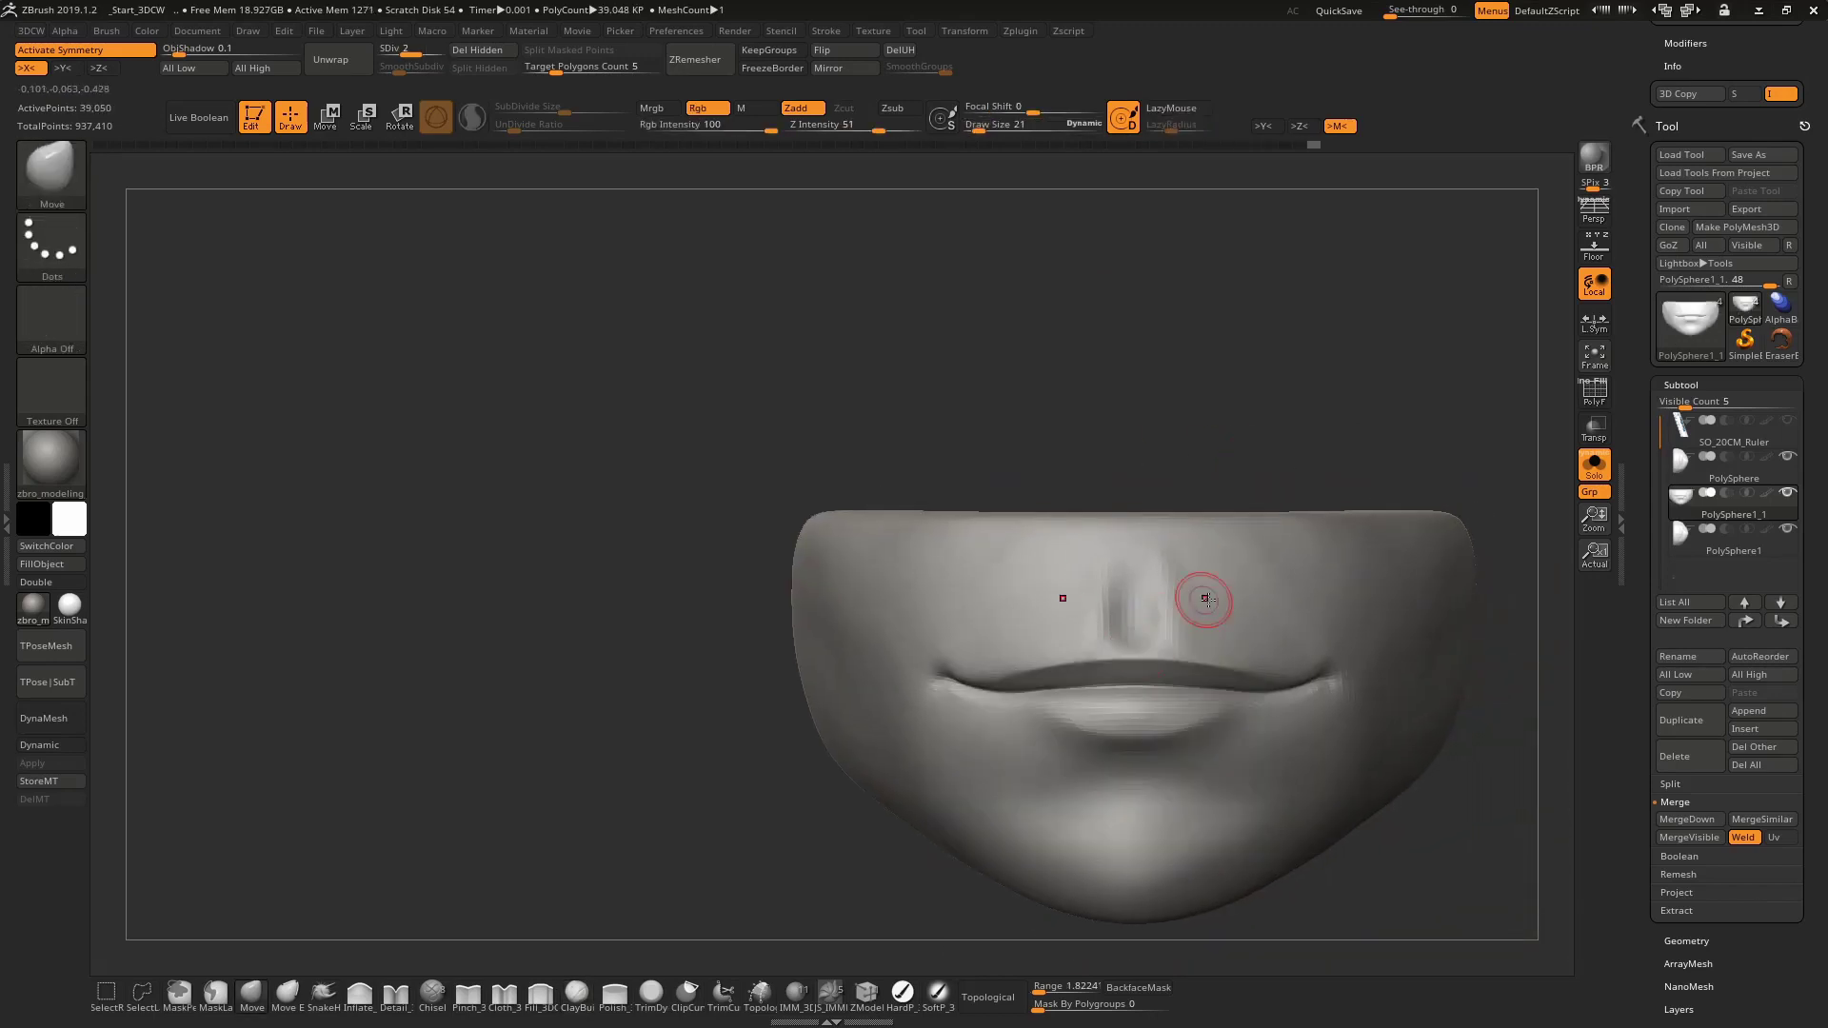
mouse_move(1204, 599)
right_down()
mouse_move(1249, 415)
mouse_move(1199, 409)
right_up()
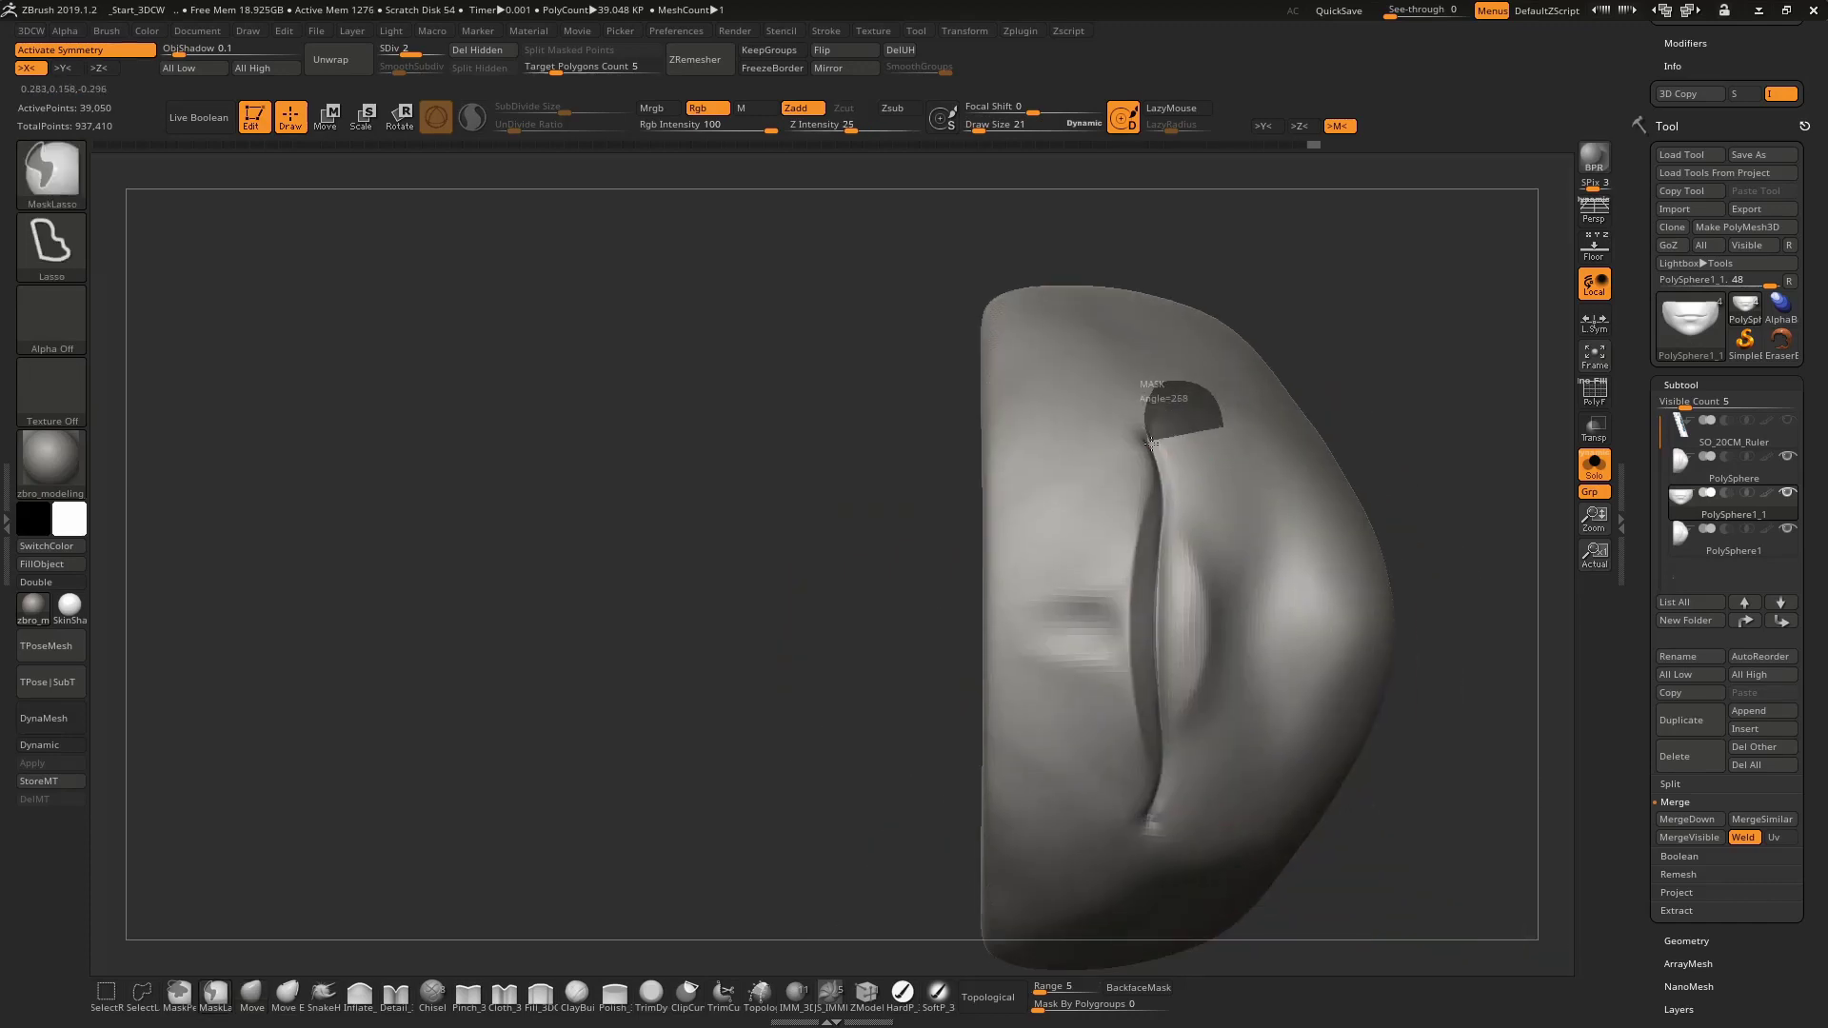
ctrl+drag(1148, 419, 1160, 541)
ctrl+drag(1155, 609, 1170, 800)
mouse_move(1170, 799)
right_down()
mouse_move(985, 486)
mouse_move(1008, 607)
right_up()
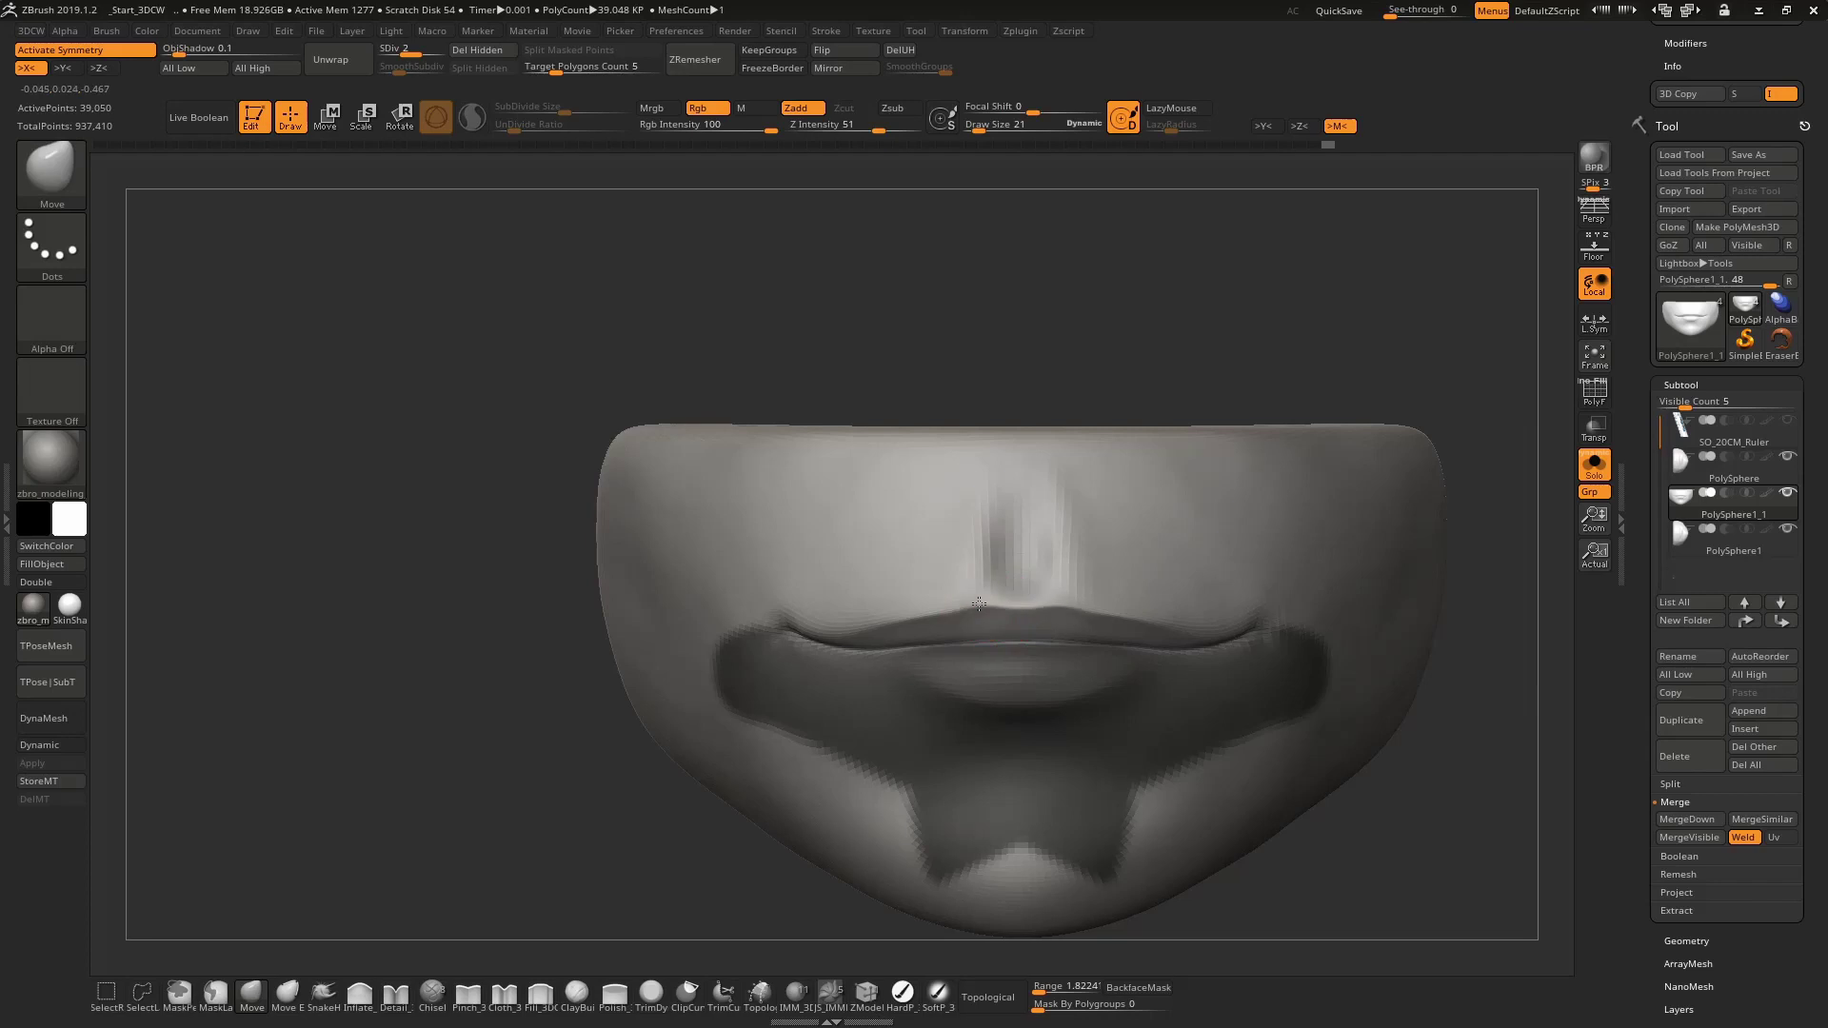
Reshape the upper lip at SDiv 1, clear the mask, and subdivide to SDiv 2
key(shift+d)
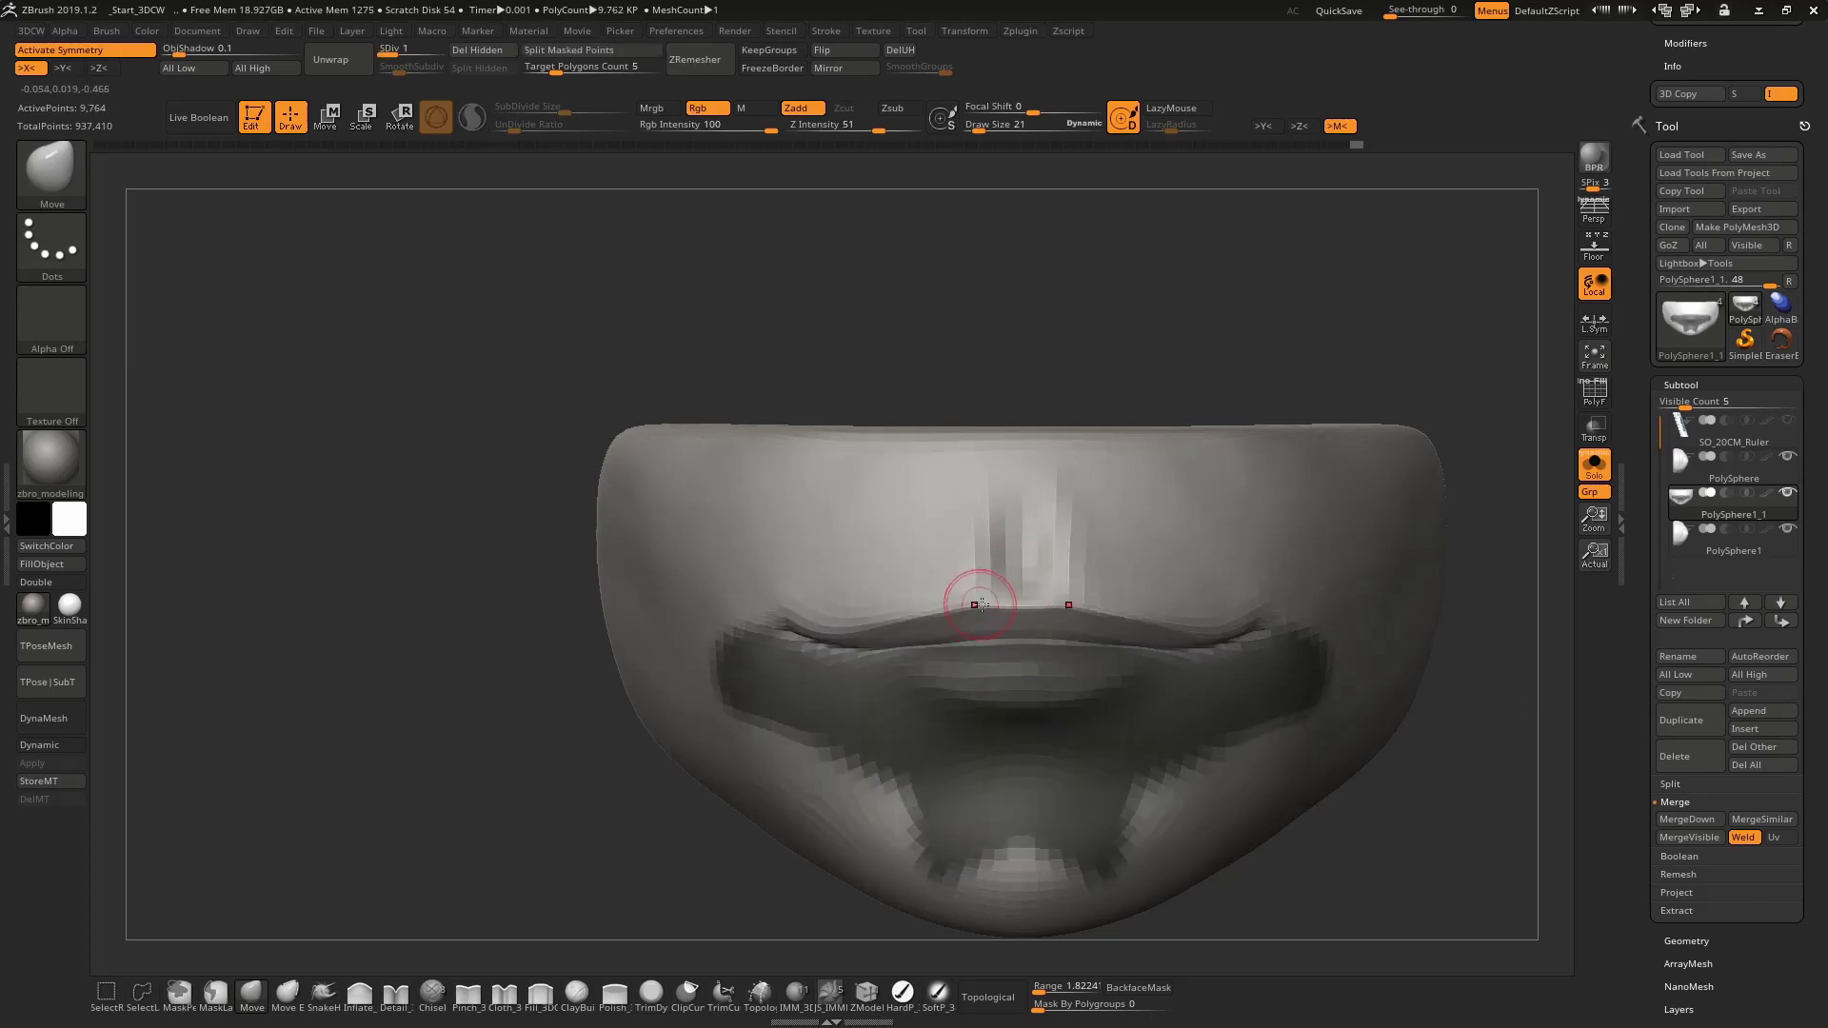
mouse_move(1053, 587)
right_down()
mouse_move(1040, 609)
mouse_move(1123, 552)
mouse_move(1120, 515)
mouse_move(1005, 610)
mouse_move(1165, 652)
mouse_move(1129, 566)
mouse_move(977, 673)
mouse_move(1020, 531)
right_up()
key(f)
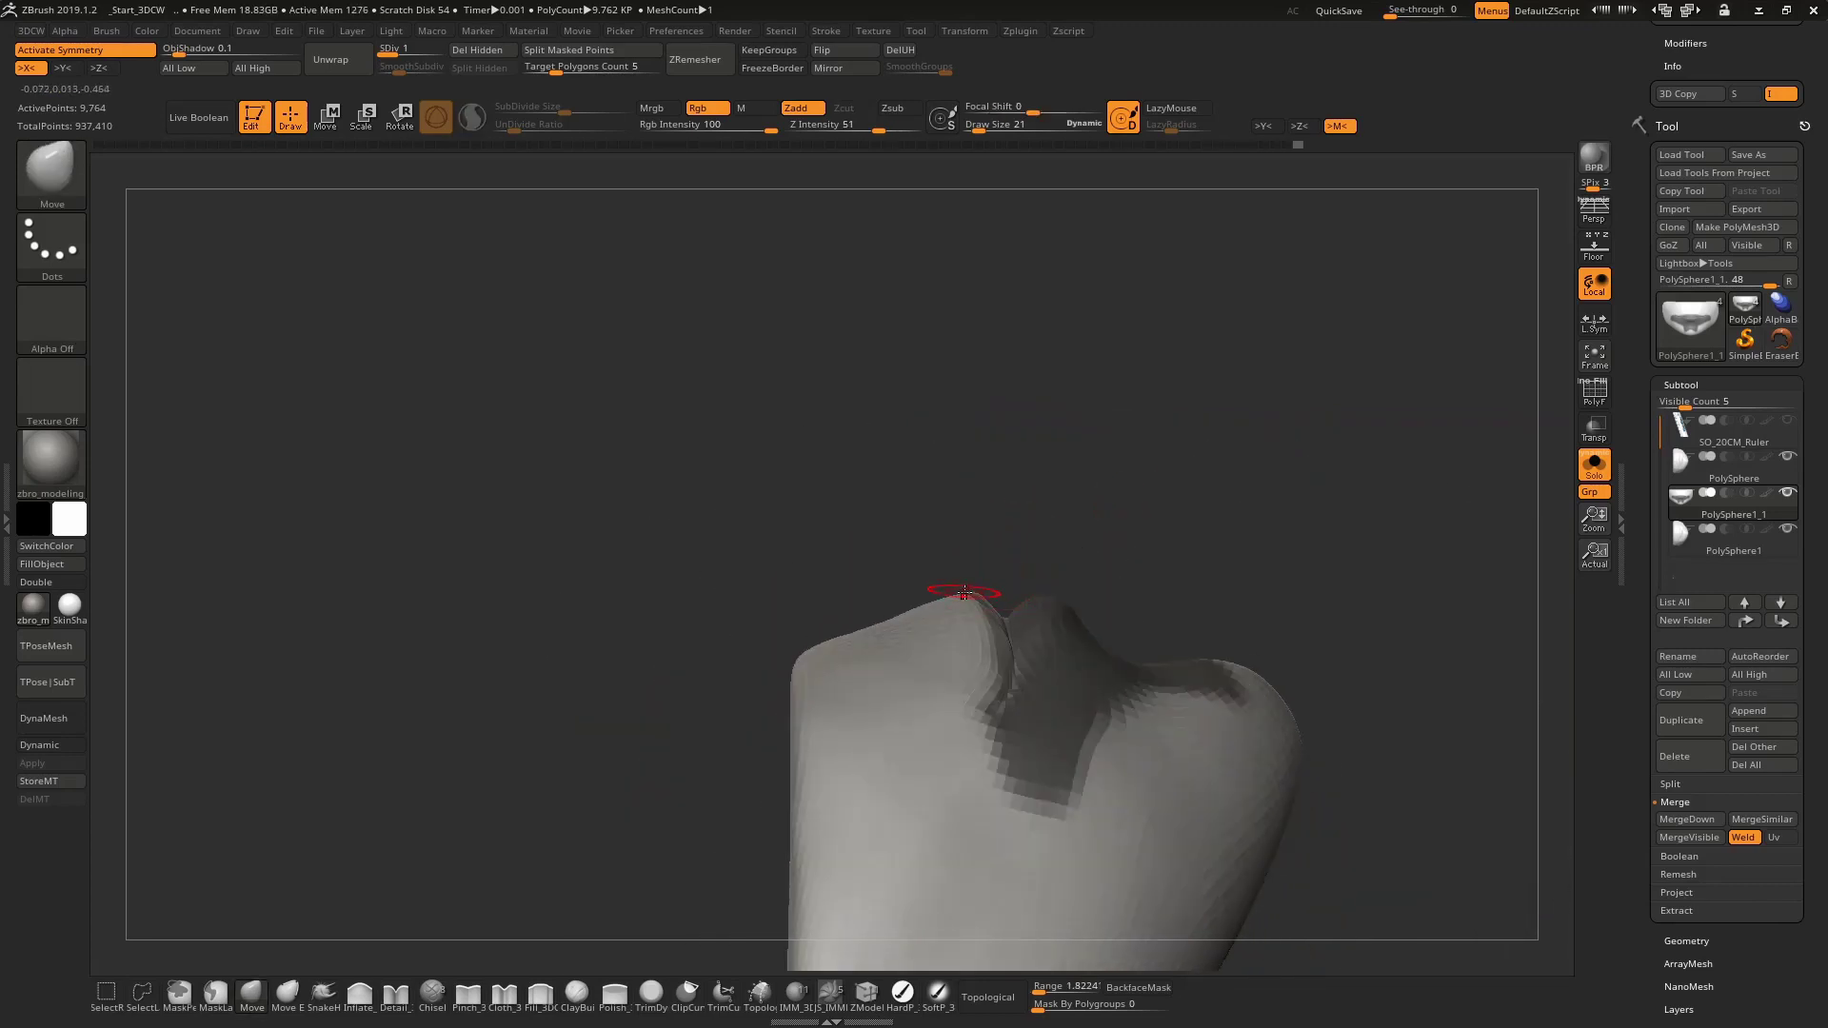
mouse_move(930, 644)
right_down()
mouse_move(1166, 551)
mouse_move(1086, 613)
mouse_move(1070, 599)
mouse_move(1264, 645)
mouse_move(1093, 627)
right_up()
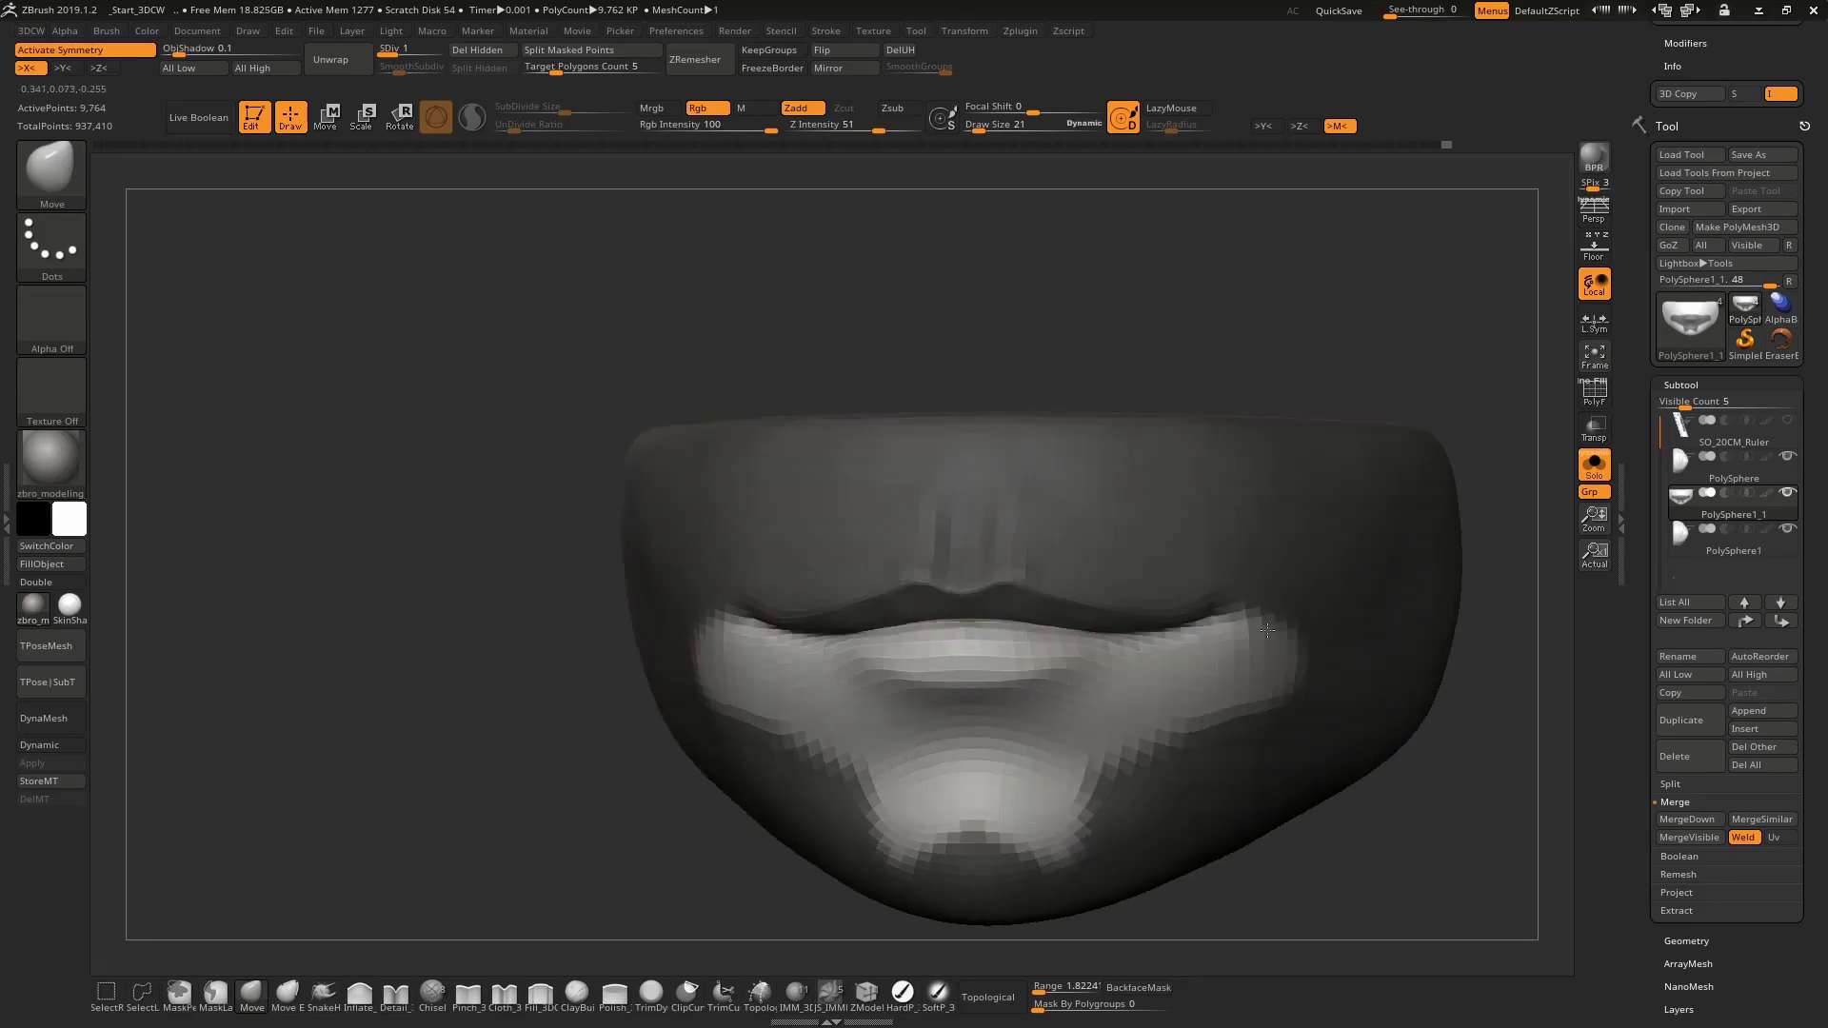
right_drag(995, 636, 1318, 558)
ctrl+drag(1457, 543, 1418, 561)
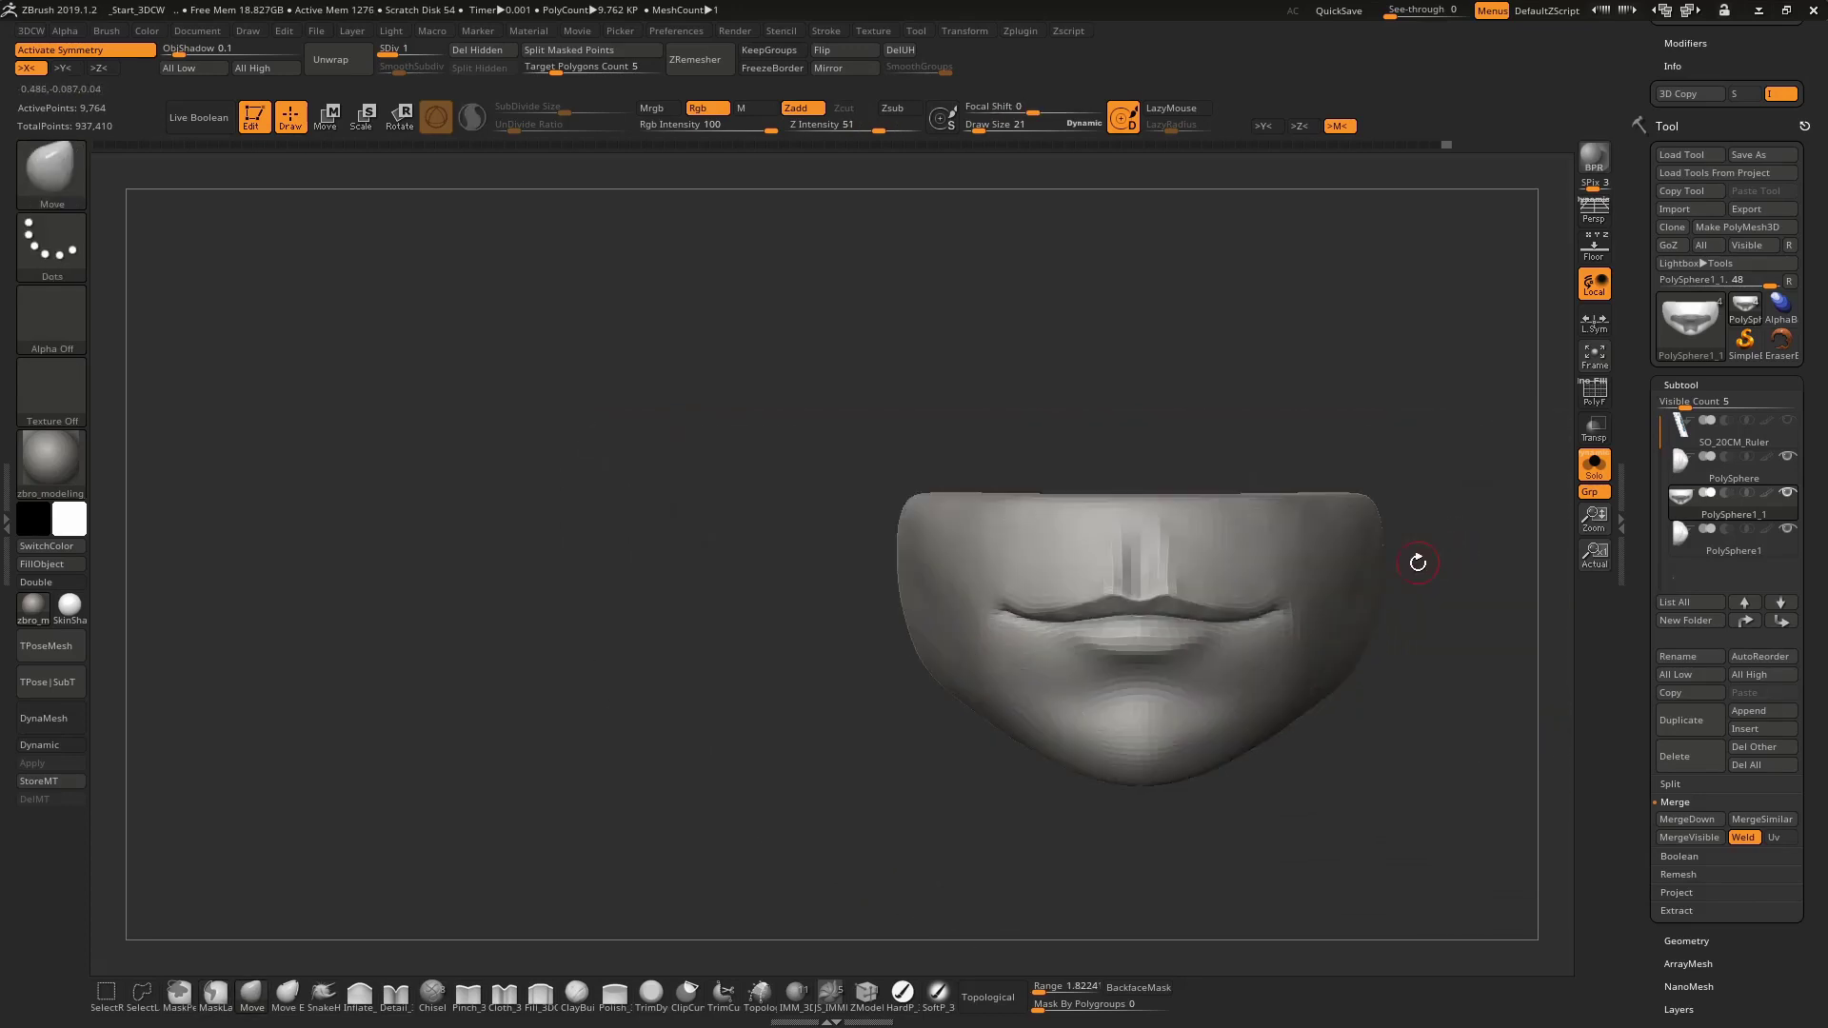
key(ctrl+d)
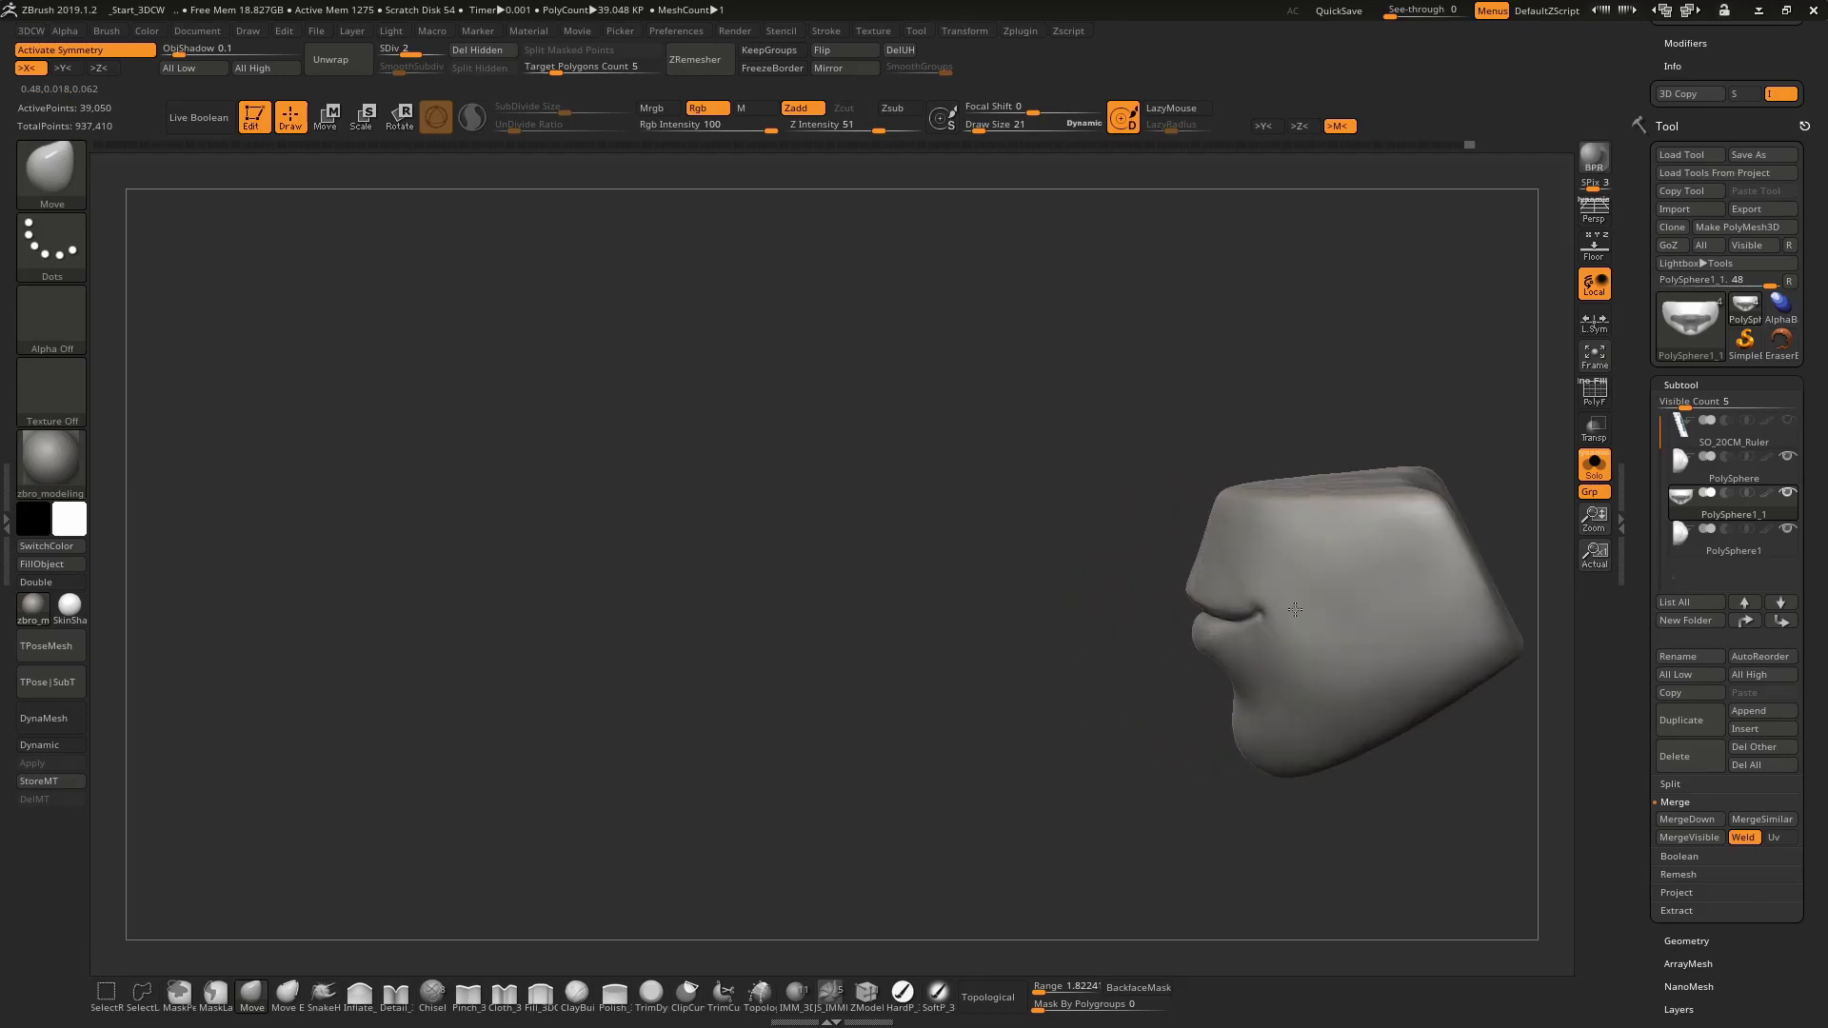
Frame the mouth front-on and larger while cycling through Pinch and Detail brushes
shift+drag(1343, 601, 1263, 579)
key(b)
key(p)
key(i)
alt+right_drag(1144, 567, 1158, 569)
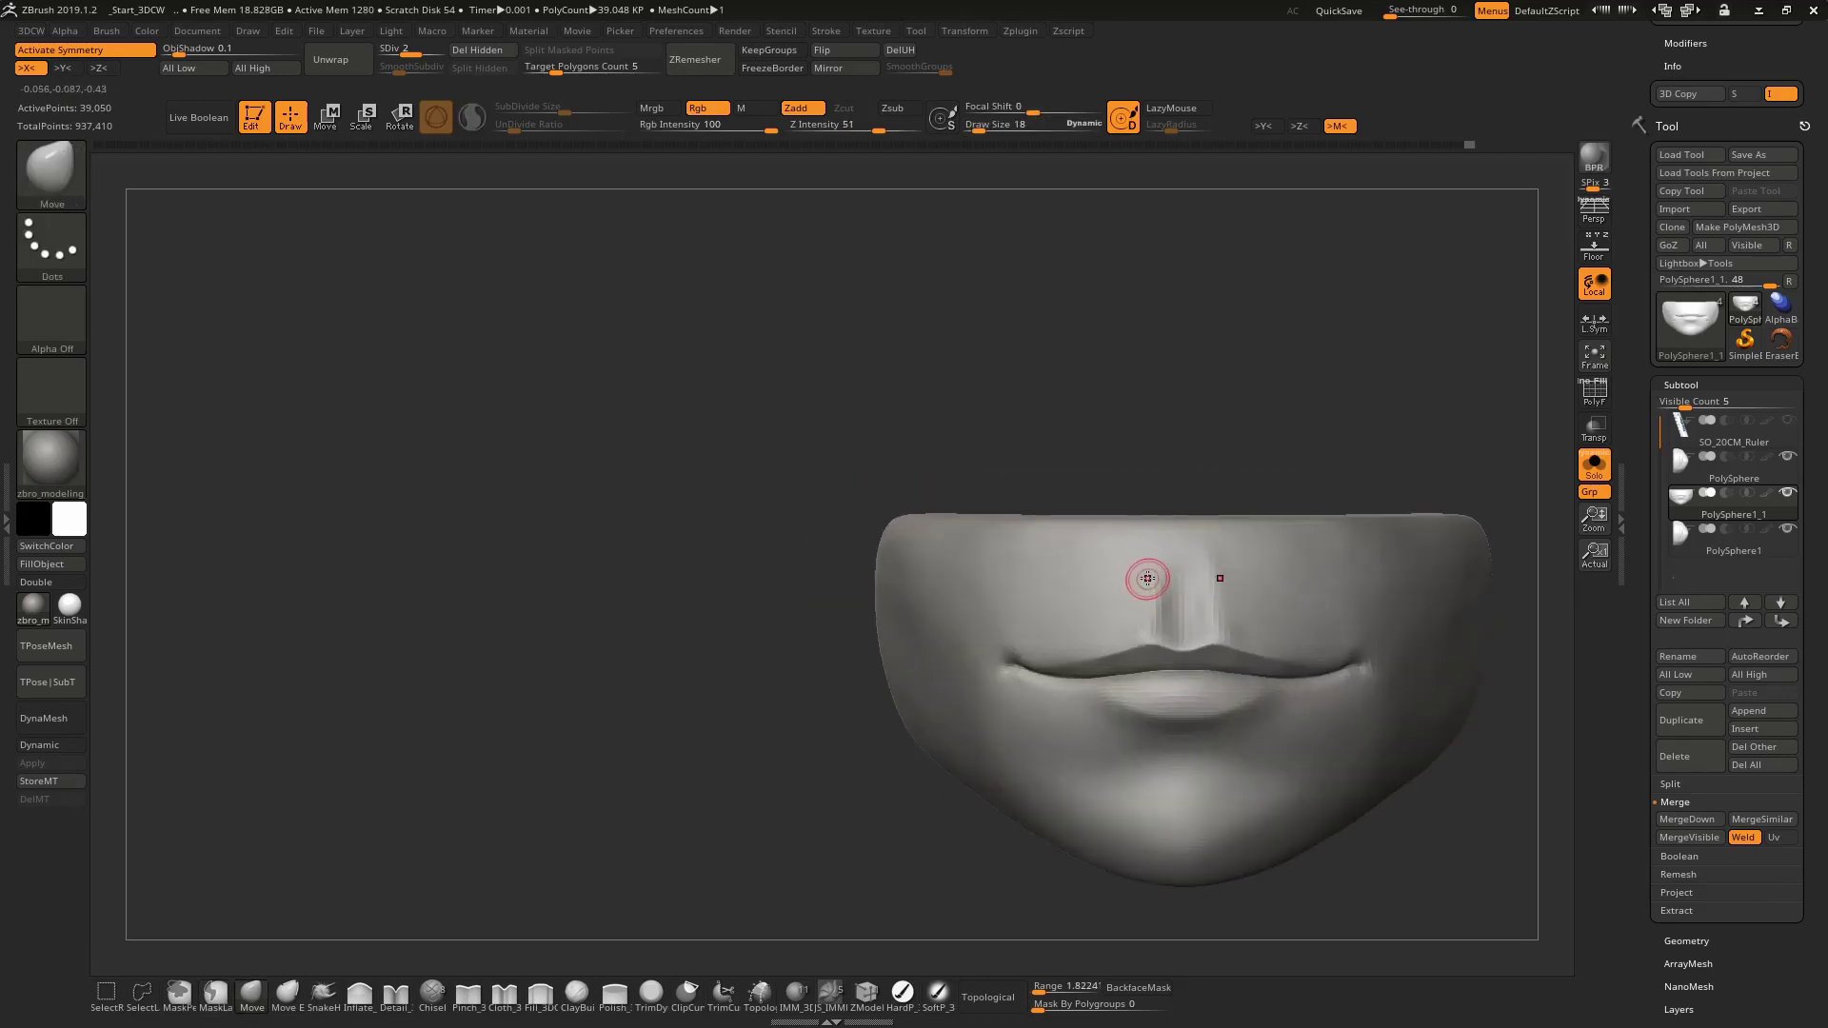
key(b)
key(d)
key(e)
key(alt+Tab)
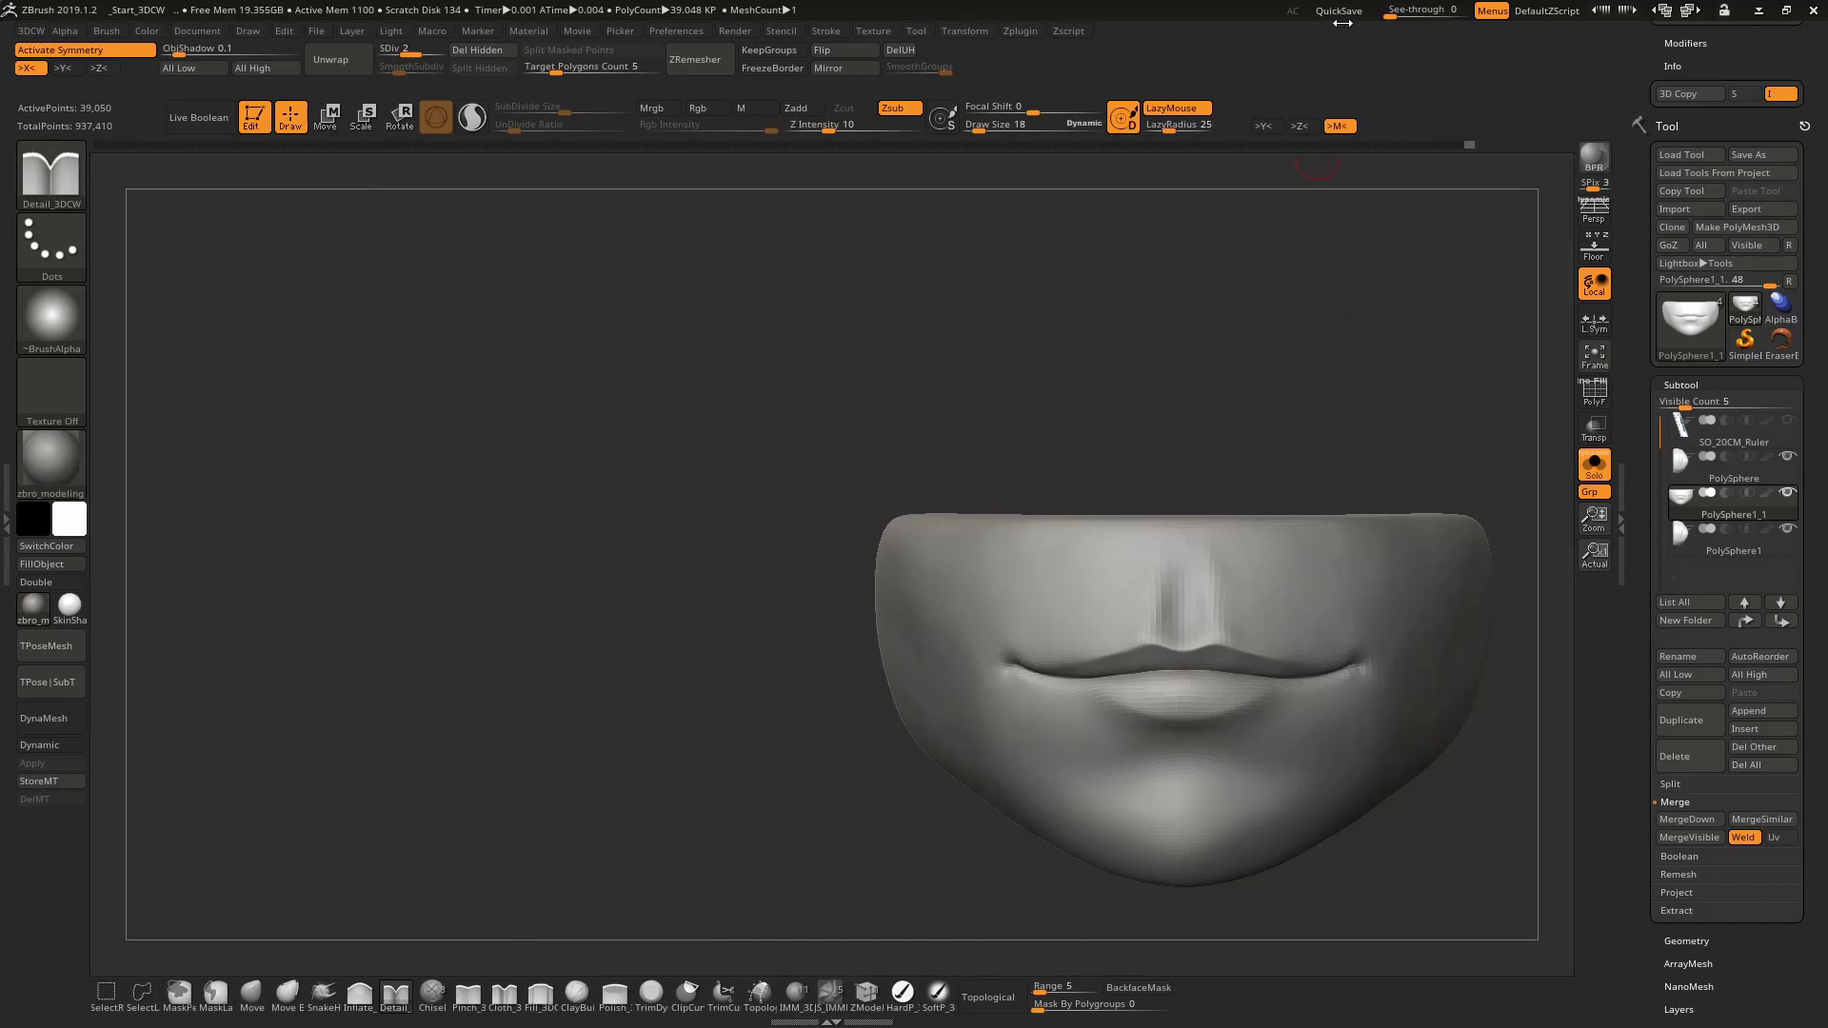
mouse_move(1456, 286)
alt+right_down()
mouse_move(1200, 237)
mouse_move(880, 506)
mouse_move(968, 455)
alt+right_up()
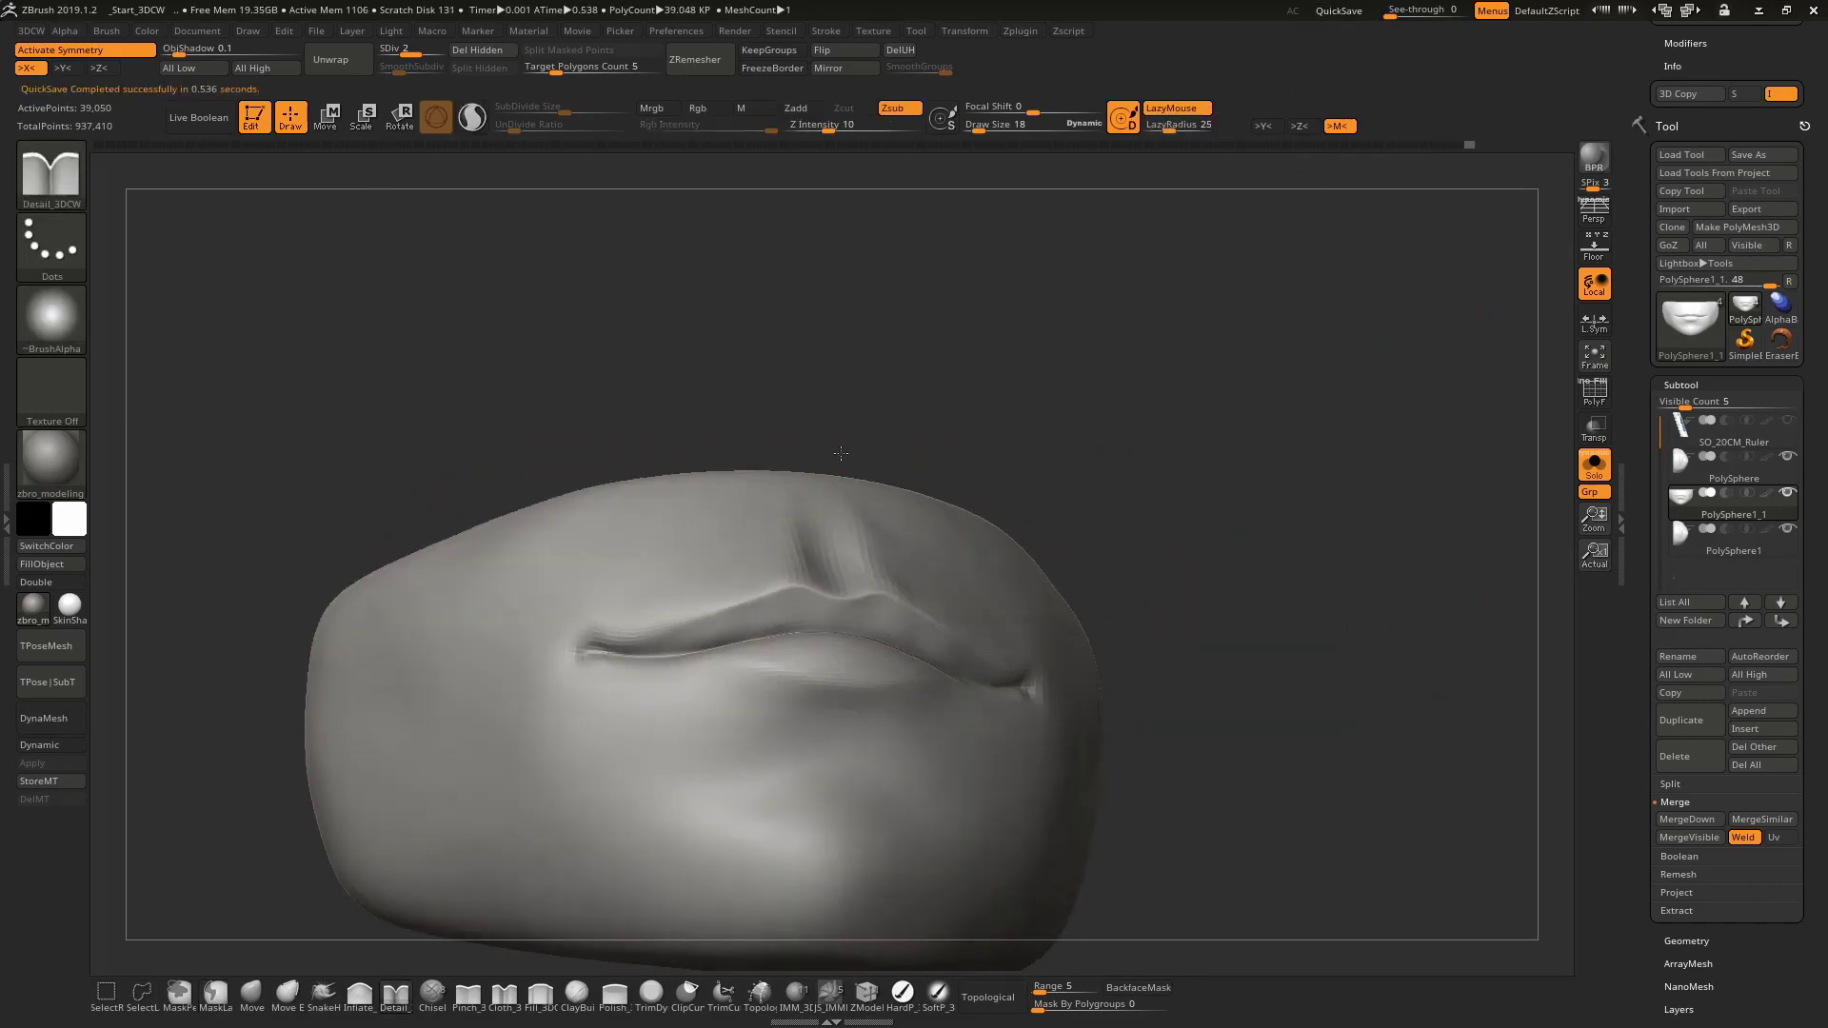
Build up clay below the mouth corner and smooth it
key(b)
key(c)
key(b)
drag(967, 455, 967, 454)
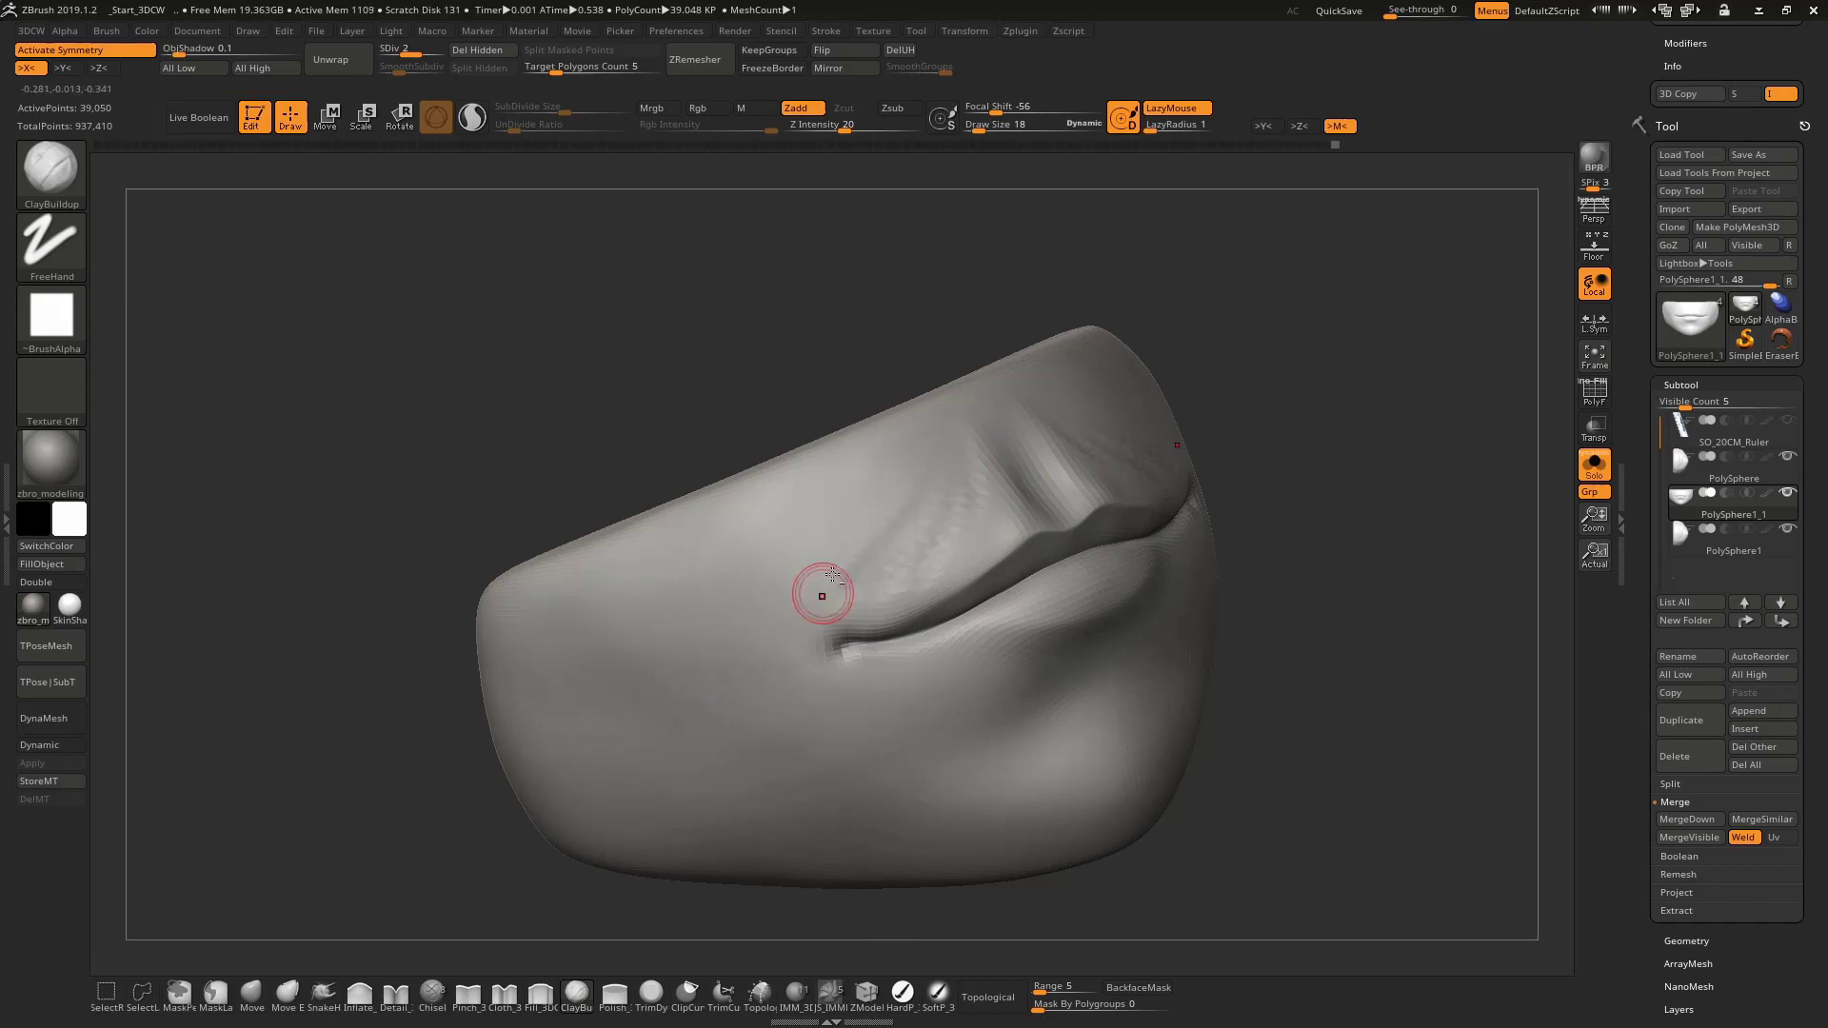
right_drag(833, 575, 971, 523)
key(shift)
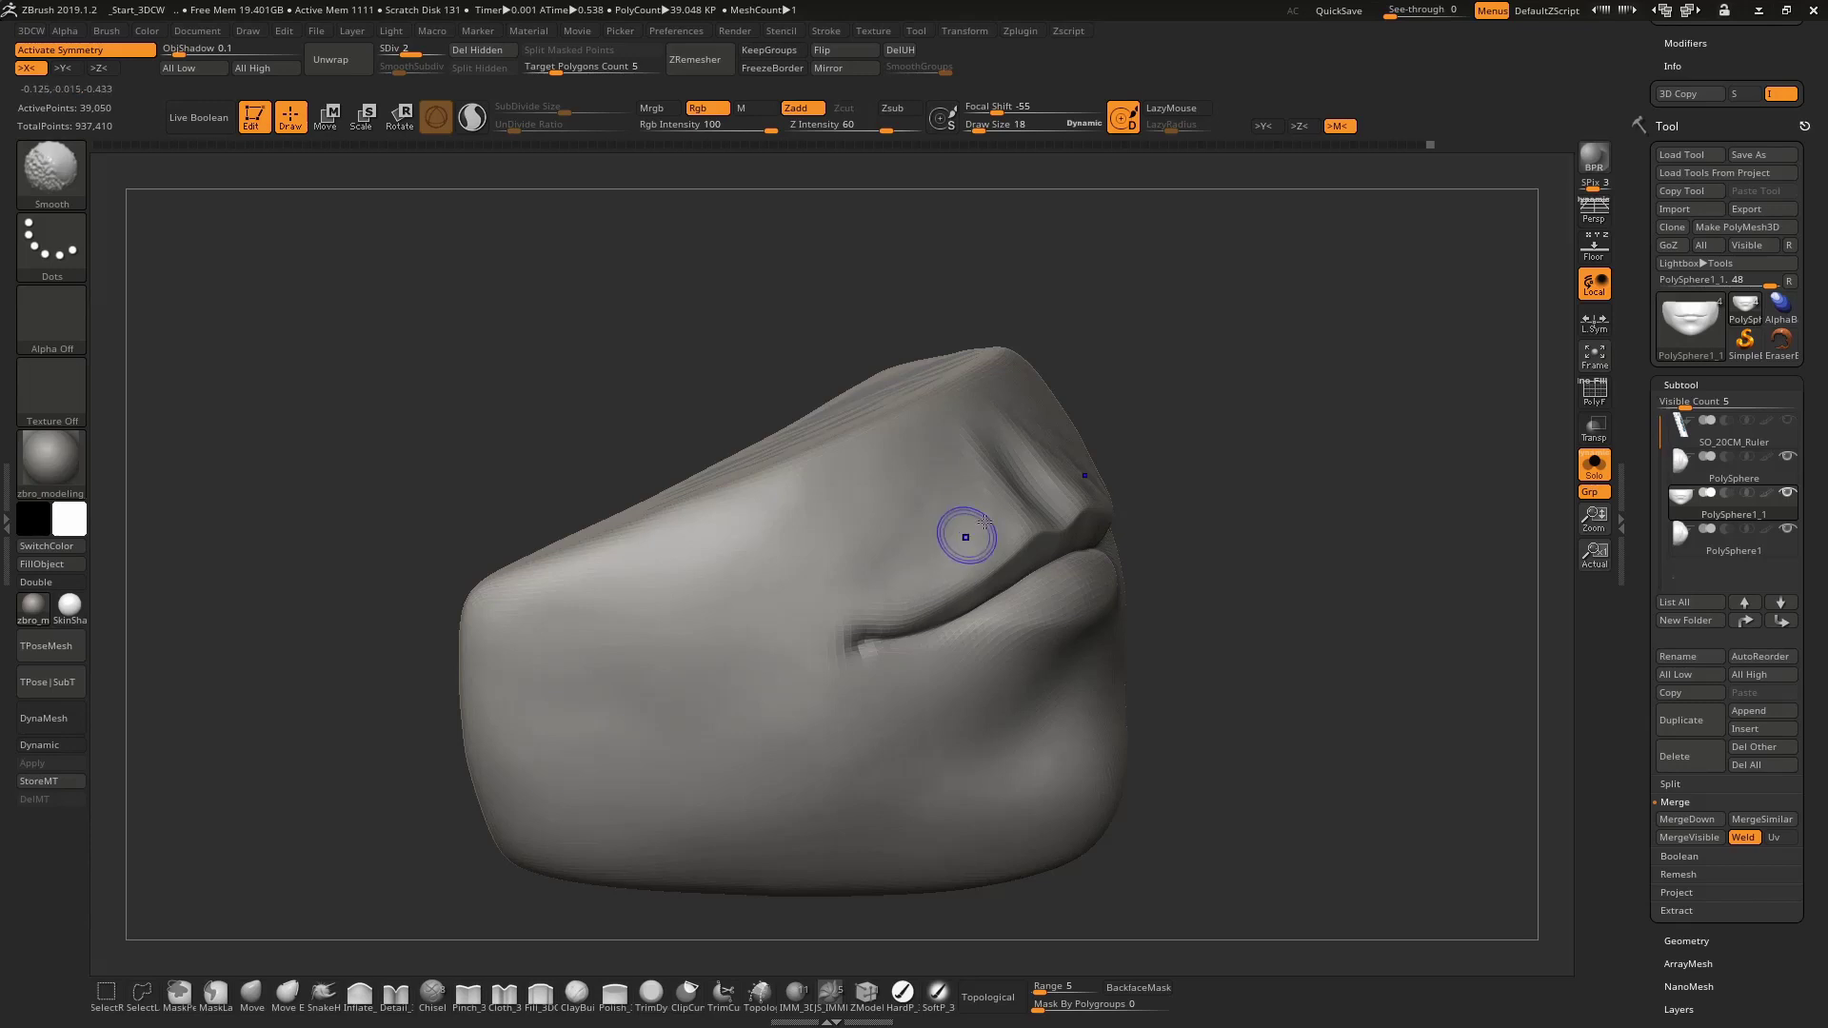
key(shift)
key(d)
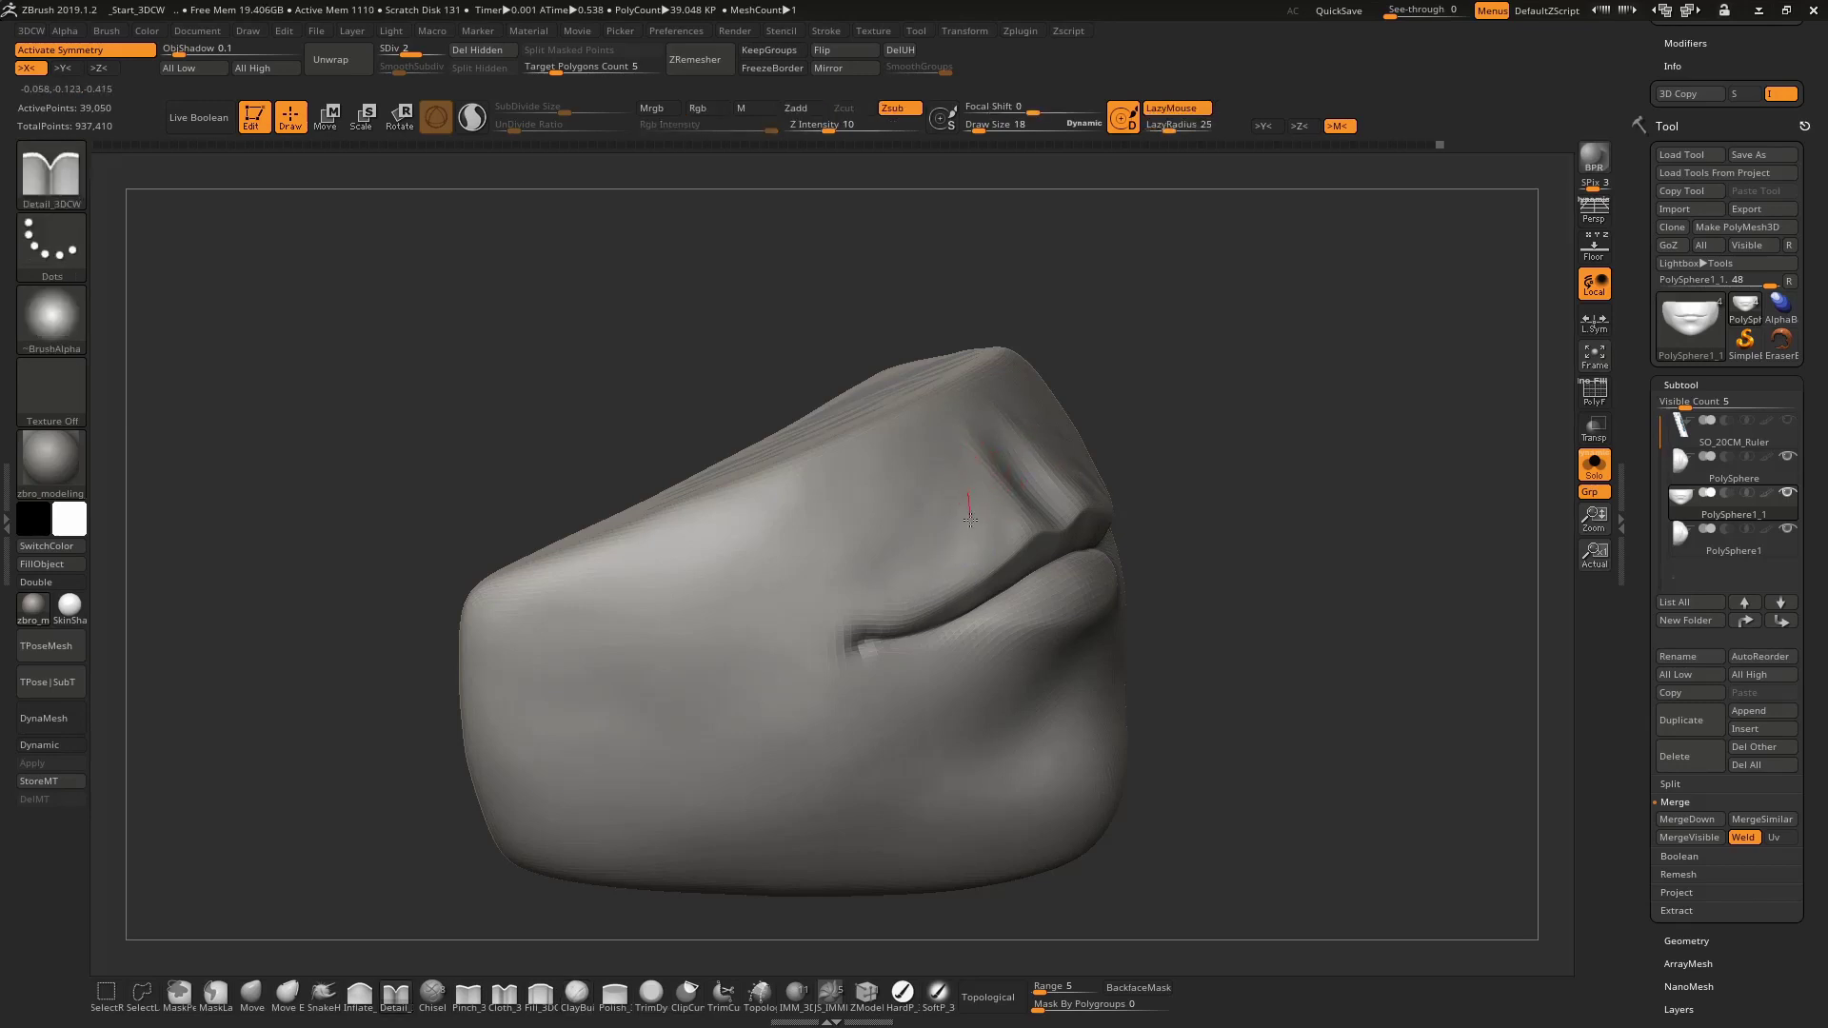
Cut the mouth corner crease with DamStandard and raise the mesh to SDiv 3
right_drag(970, 518, 998, 477)
key(b)
key(d)
key(s)
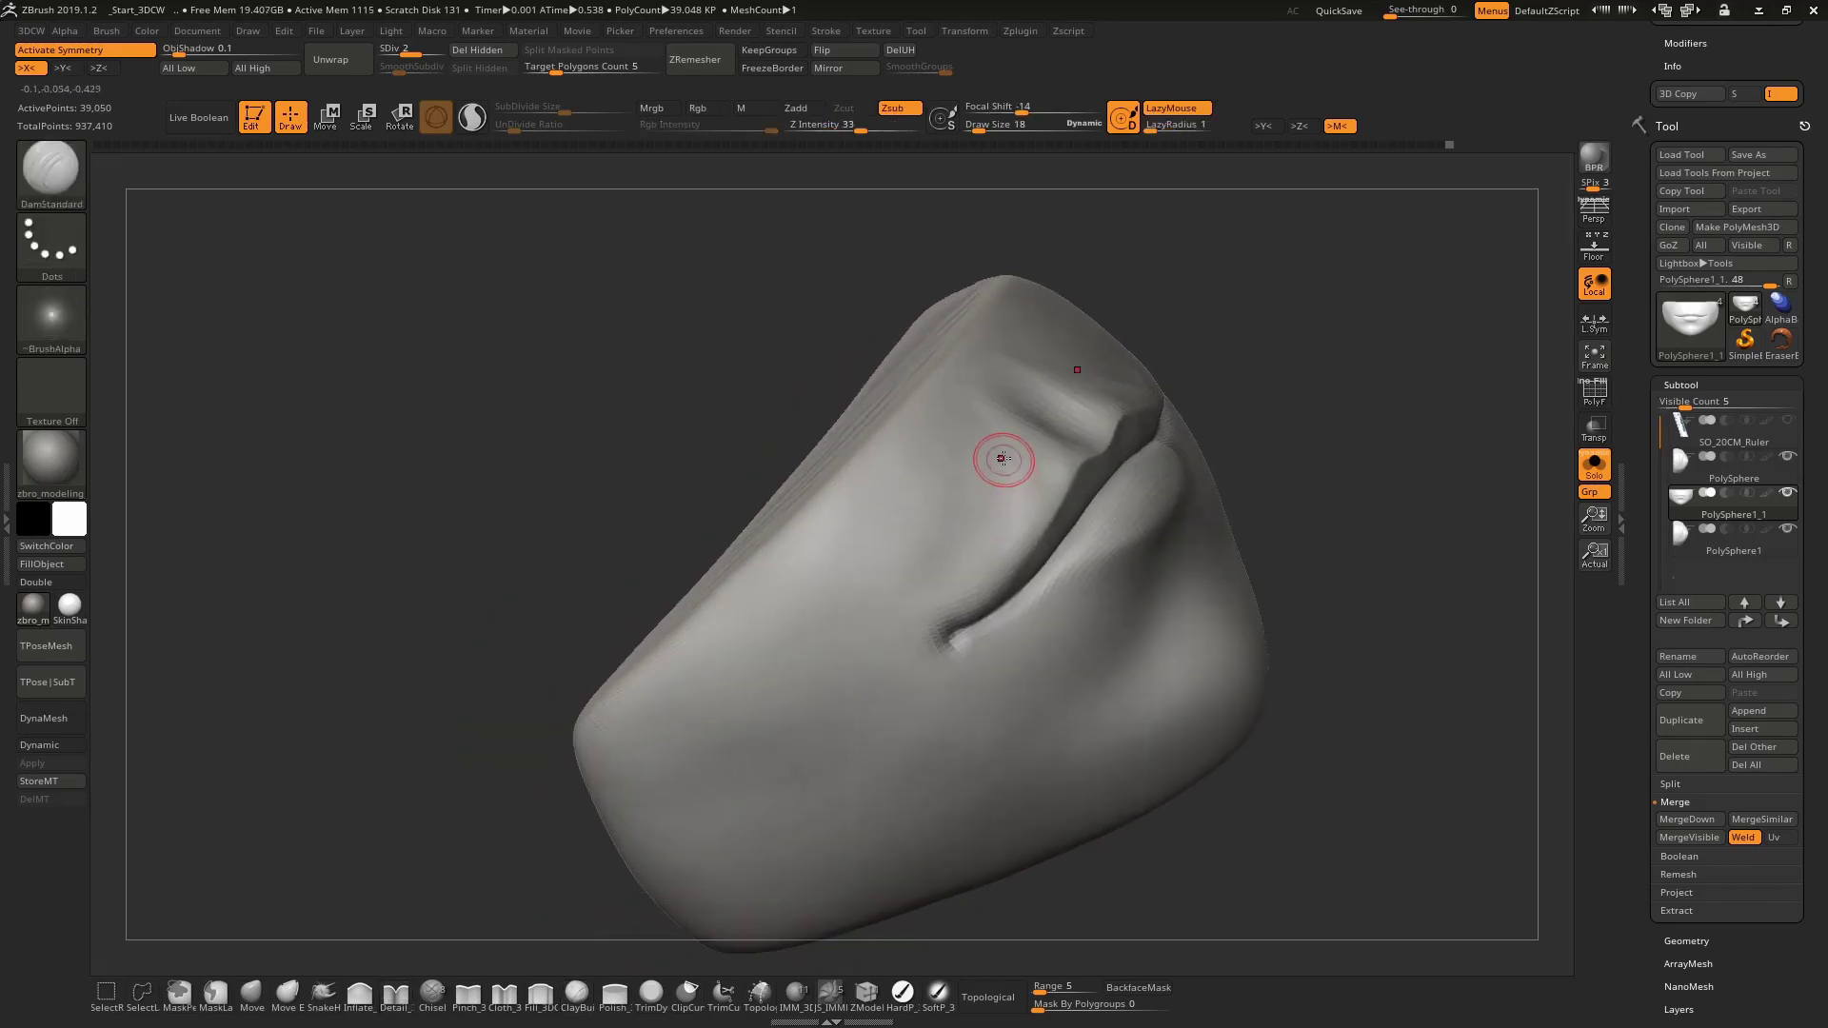
key(d)
key(shift)
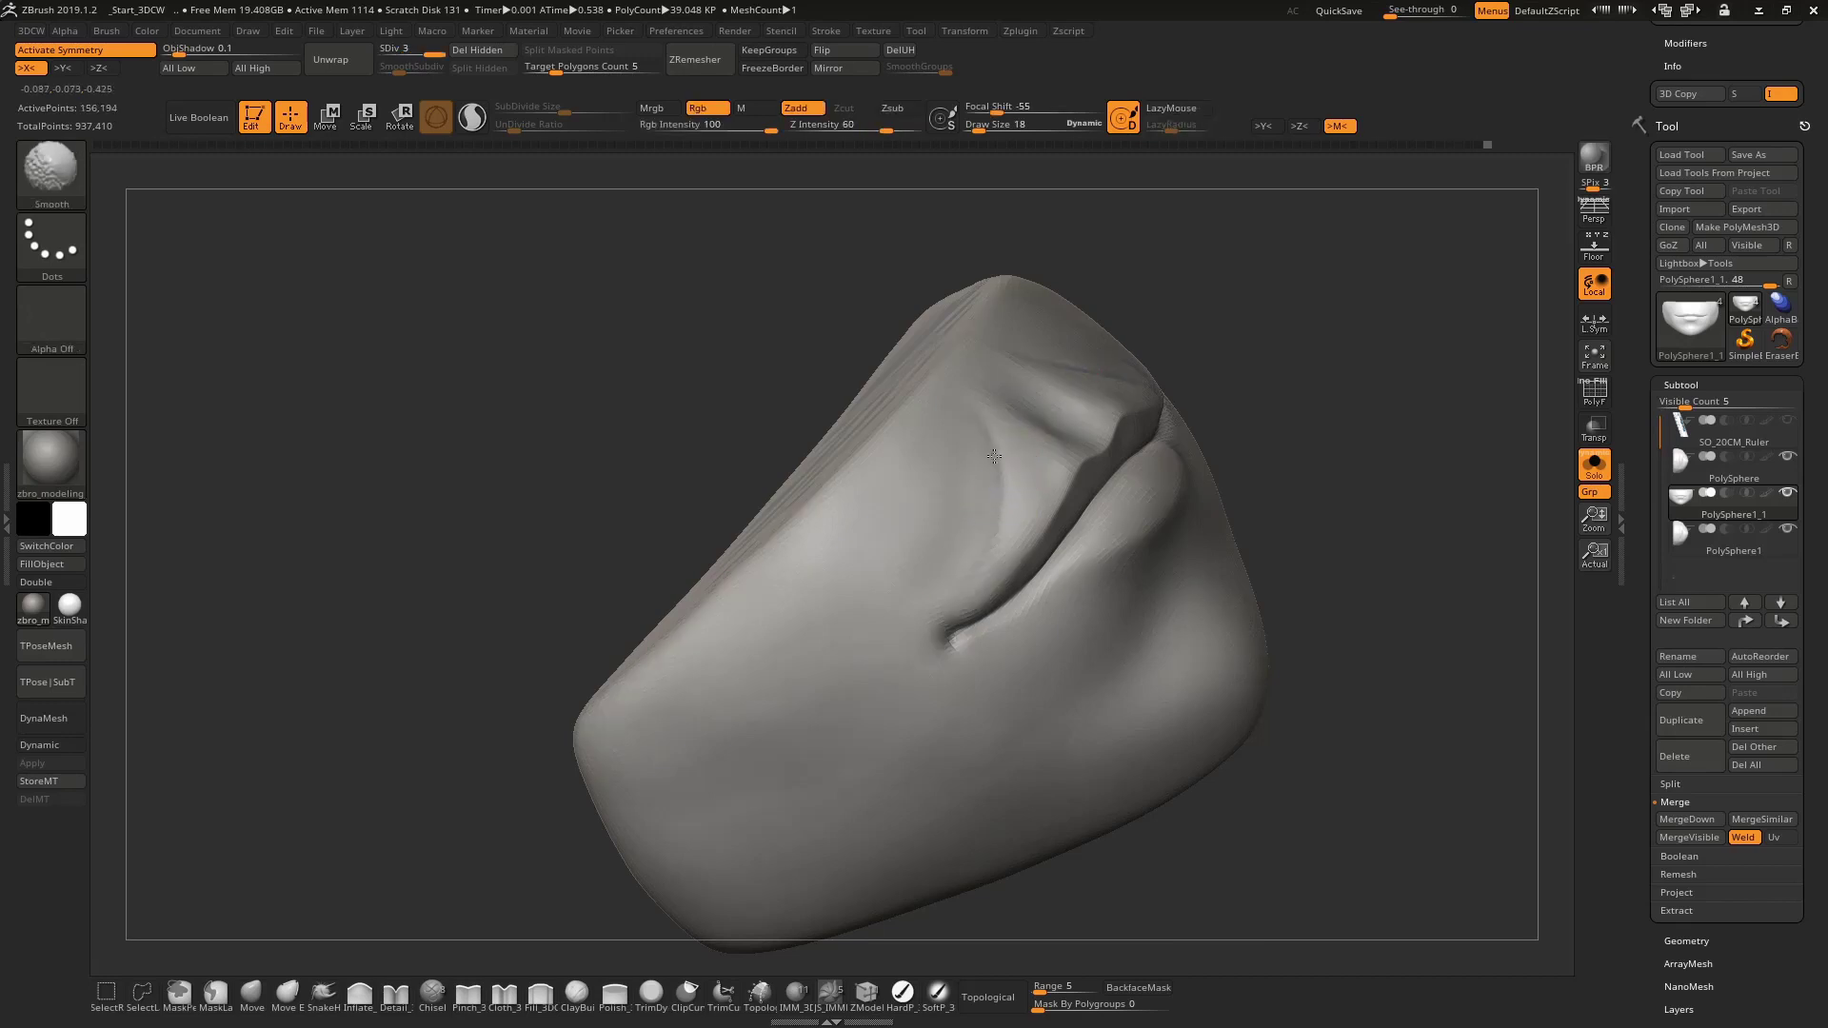
key(space)
key(space)
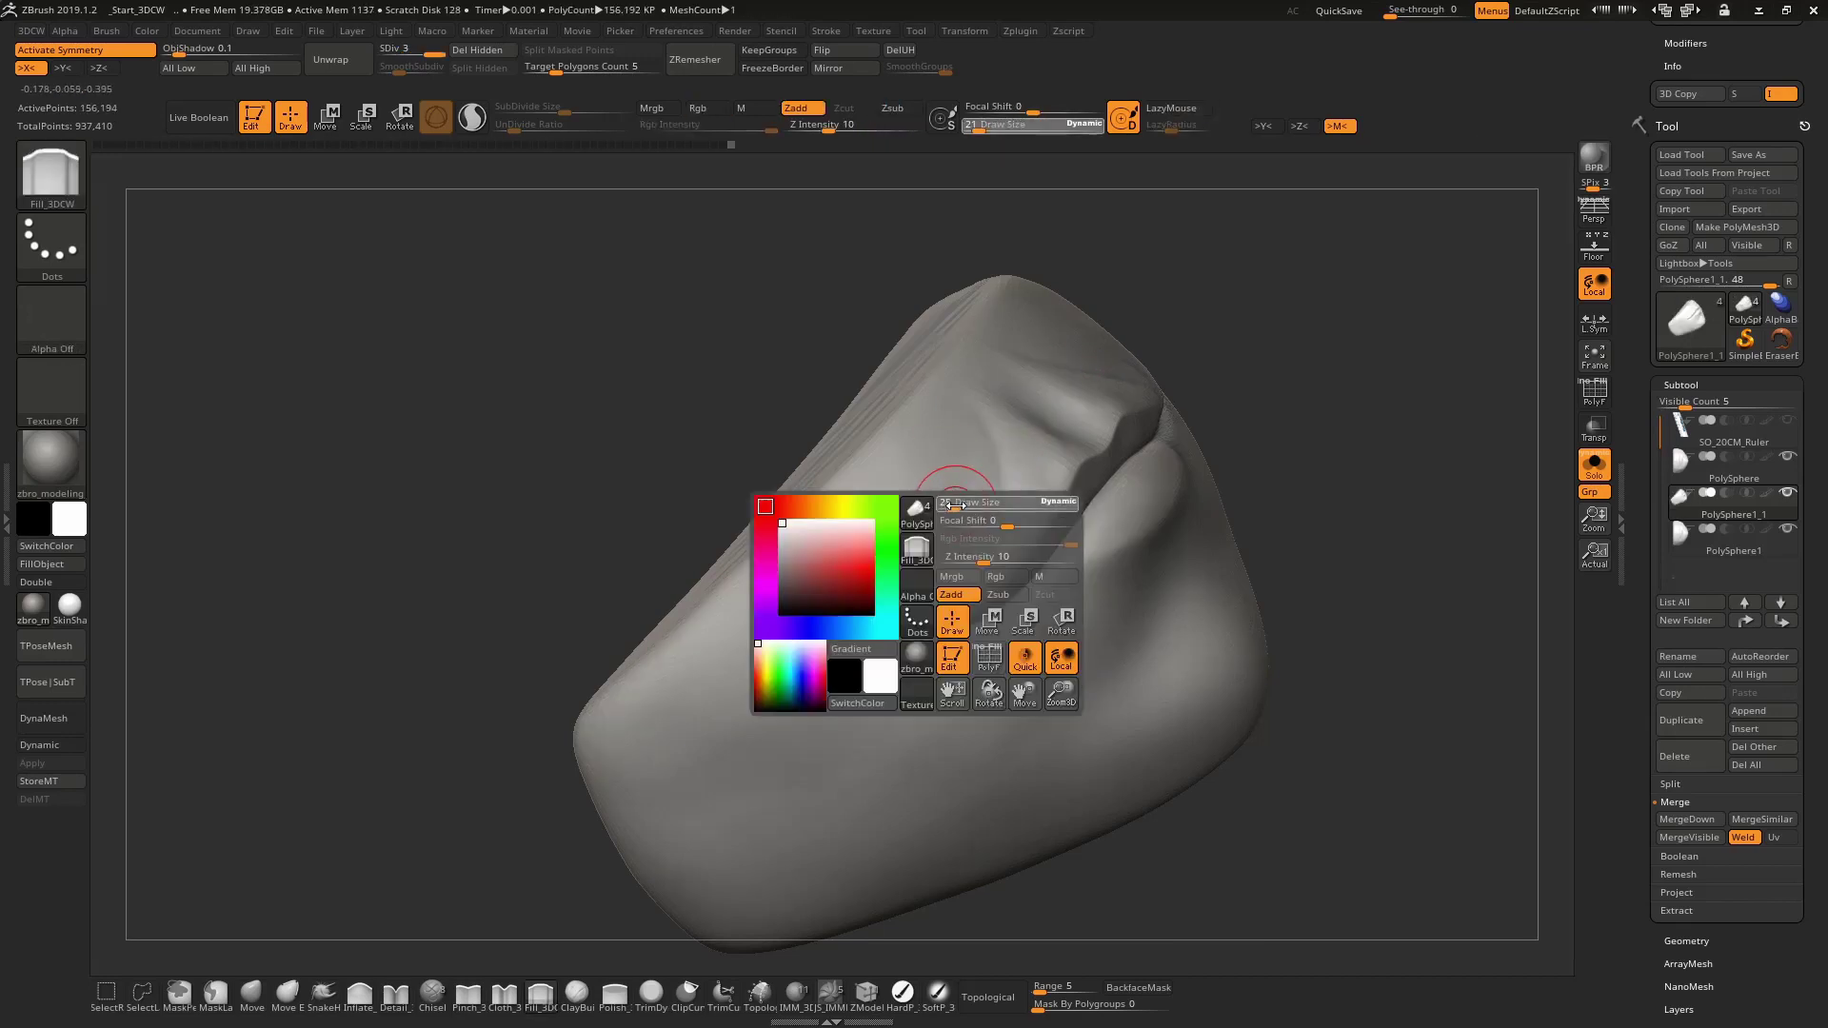
shift+right_drag(1052, 481, 1038, 463)
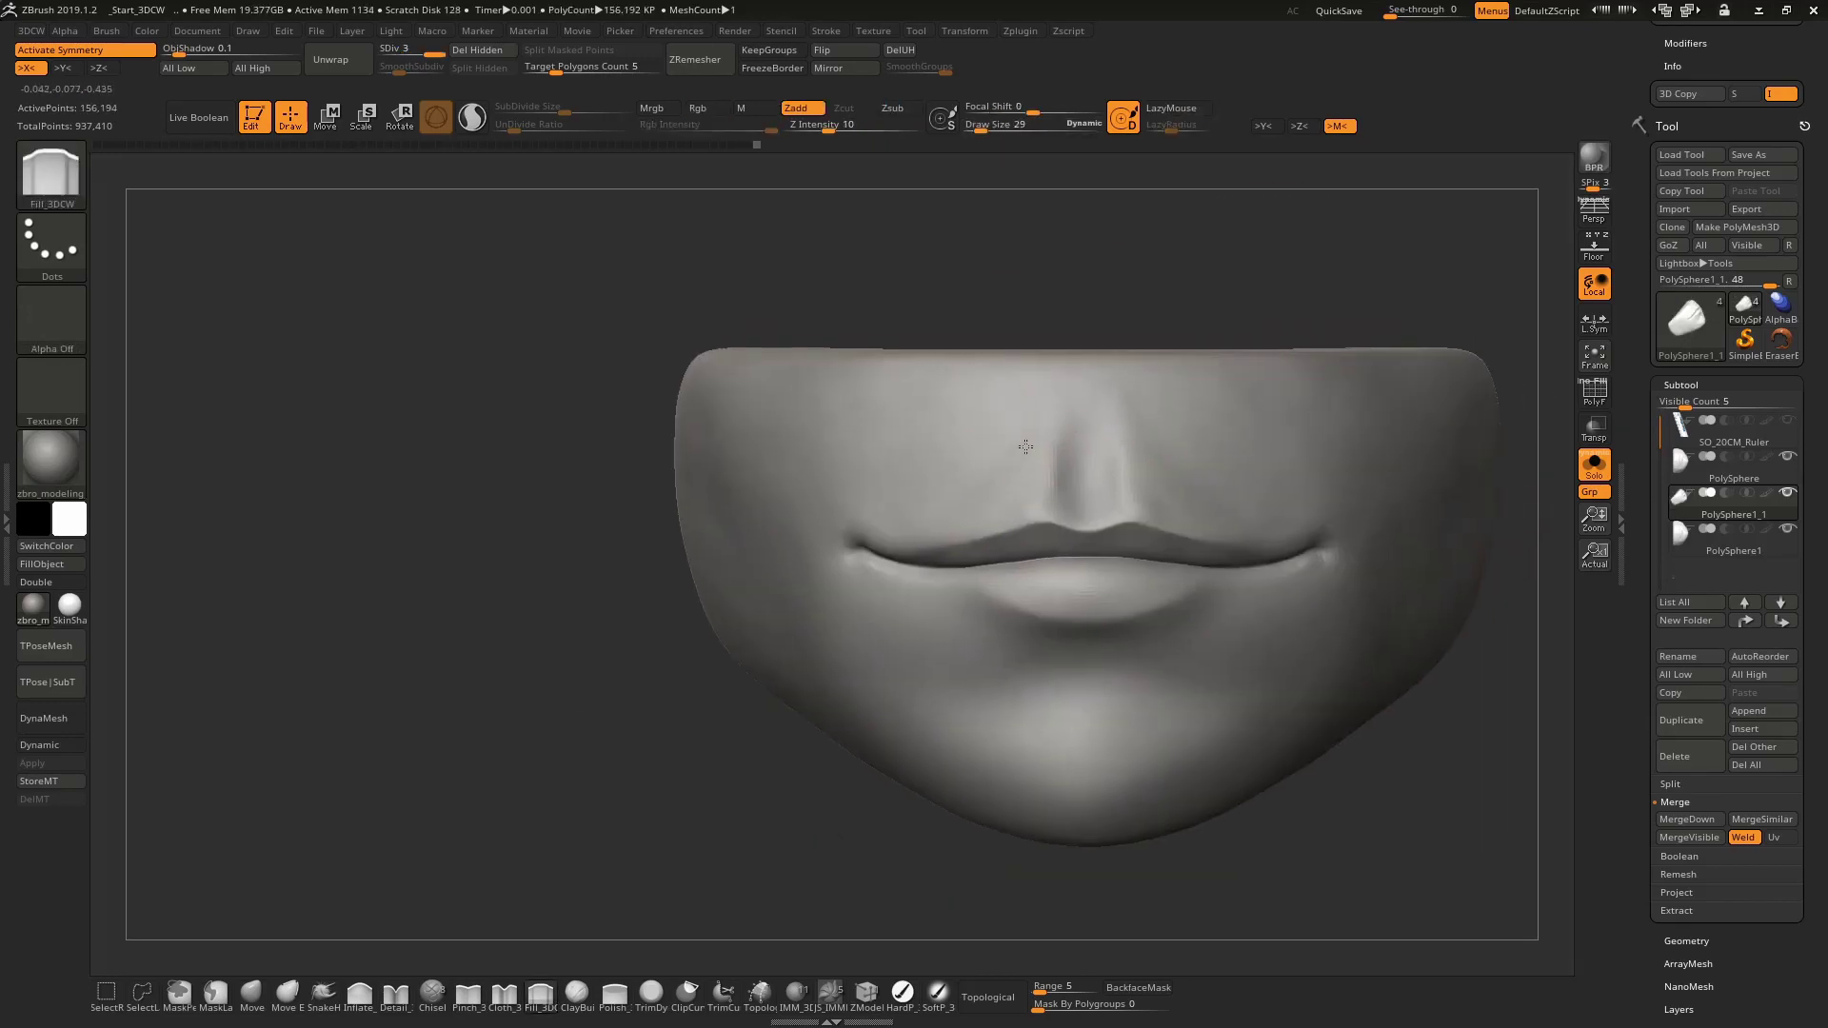
Set the brush size to 18 and lasso-mask part of the lower lip
key(space)
drag(1036, 462, 1032, 461)
mouse_move(1012, 507)
right_down()
mouse_move(1125, 509)
mouse_move(1002, 539)
right_up()
mouse_move(999, 630)
shift+right_down()
mouse_move(1059, 483)
mouse_move(1056, 571)
mouse_move(1047, 533)
shift+right_up()
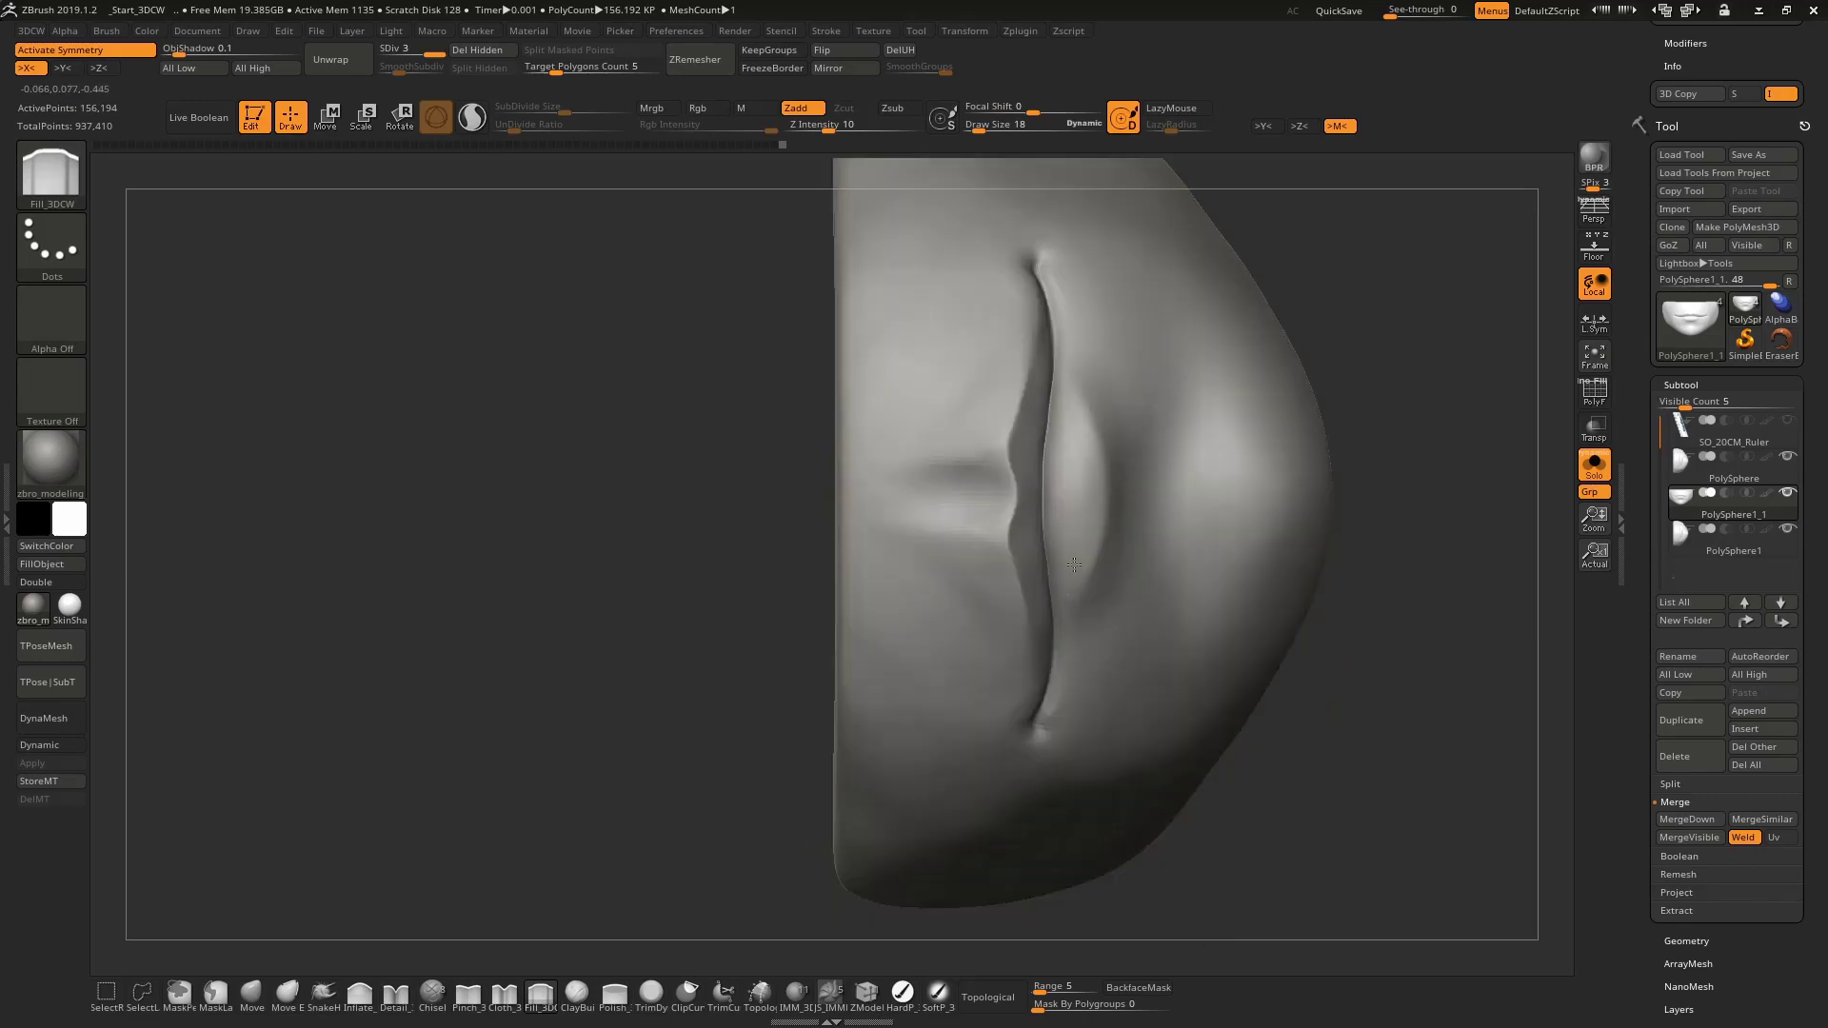
mouse_move(1323, 314)
ctrl+mouse_down()
mouse_move(1161, 248)
mouse_move(1126, 496)
ctrl+mouse_up()
Finish masking the lower lip and zoom in on the upper lip edge
ctrl+drag(1042, 442, 1047, 438)
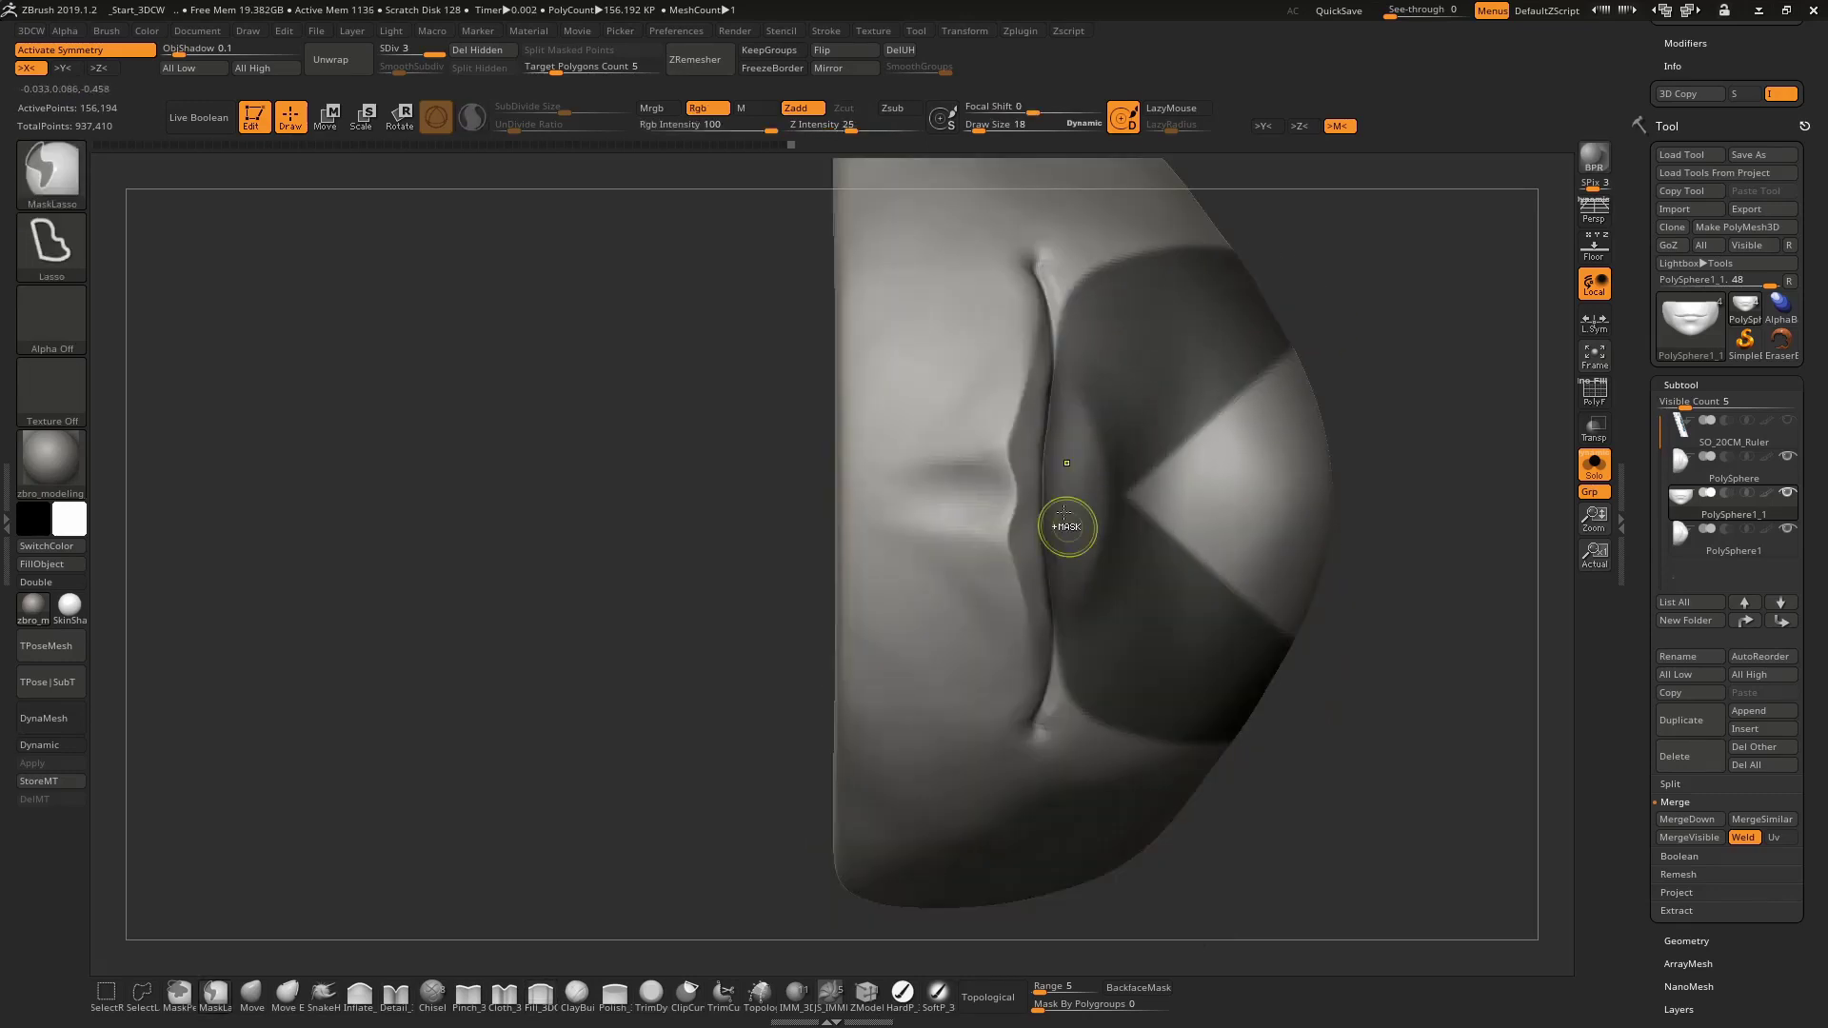
ctrl+right_drag(1060, 521, 1022, 371)
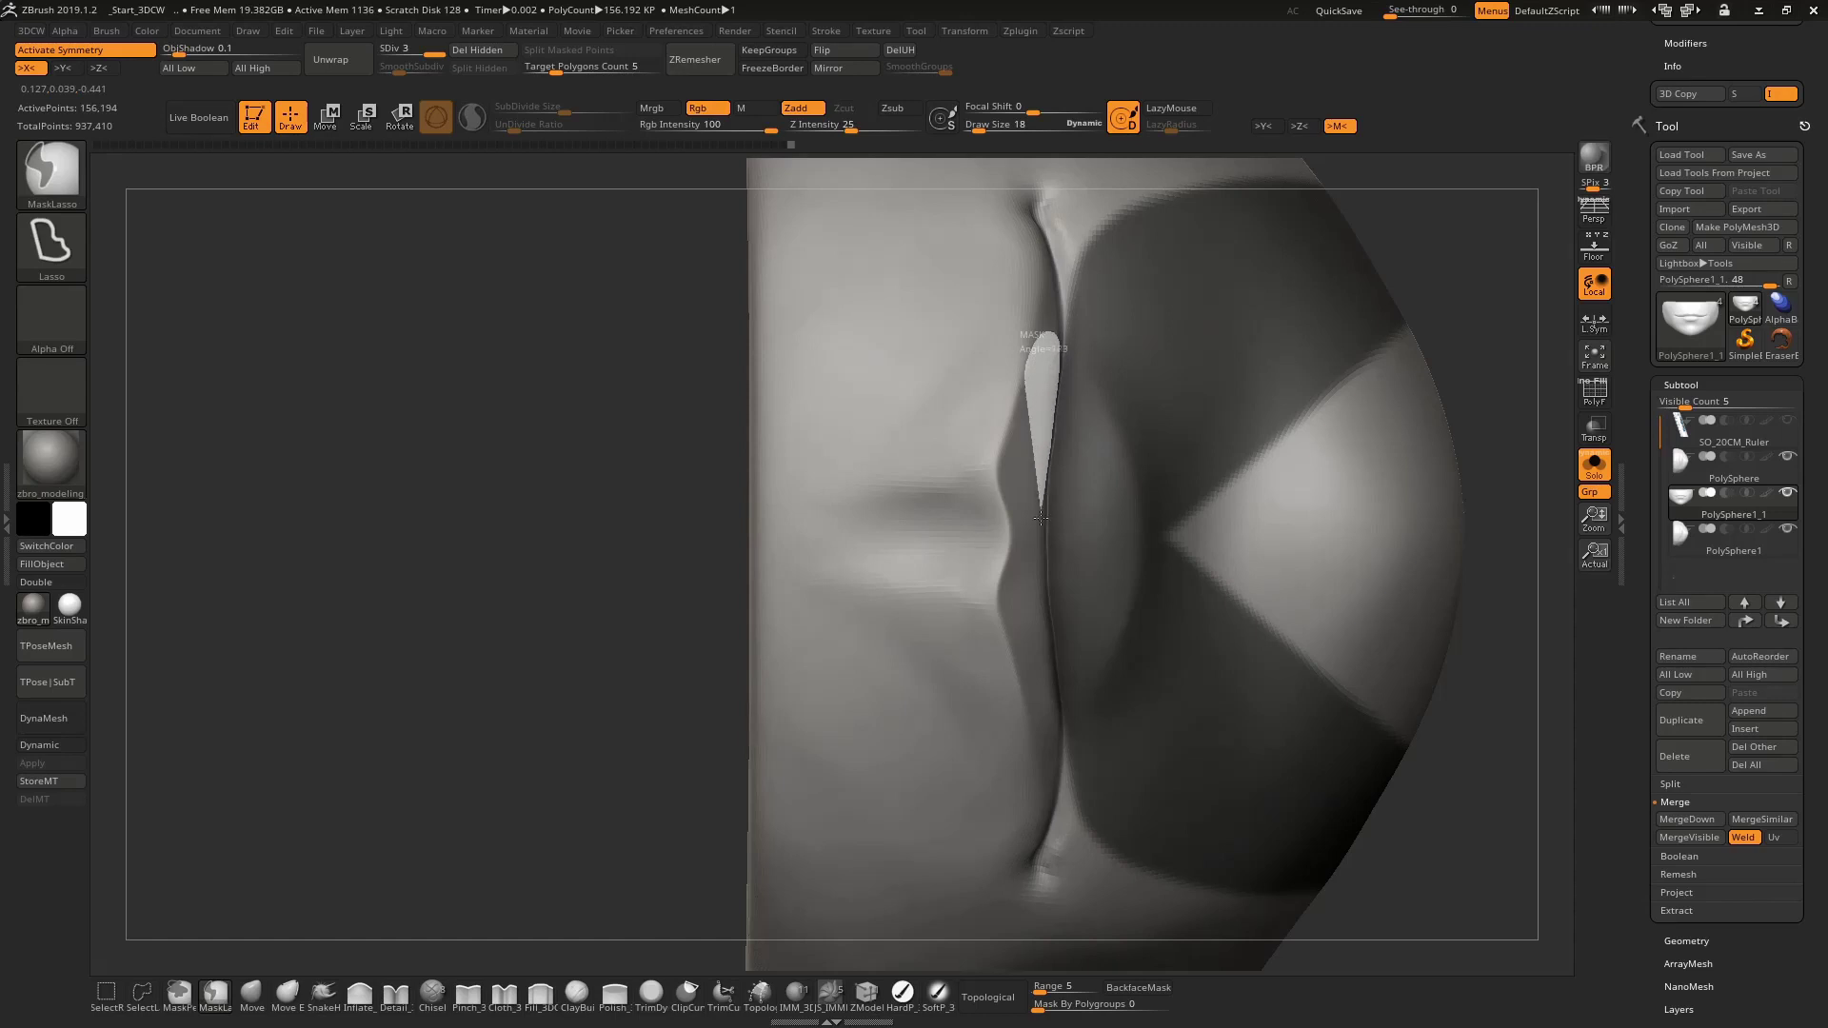
ctrl+drag(1041, 518, 1041, 522)
shift+right_drag(1041, 522, 1047, 430)
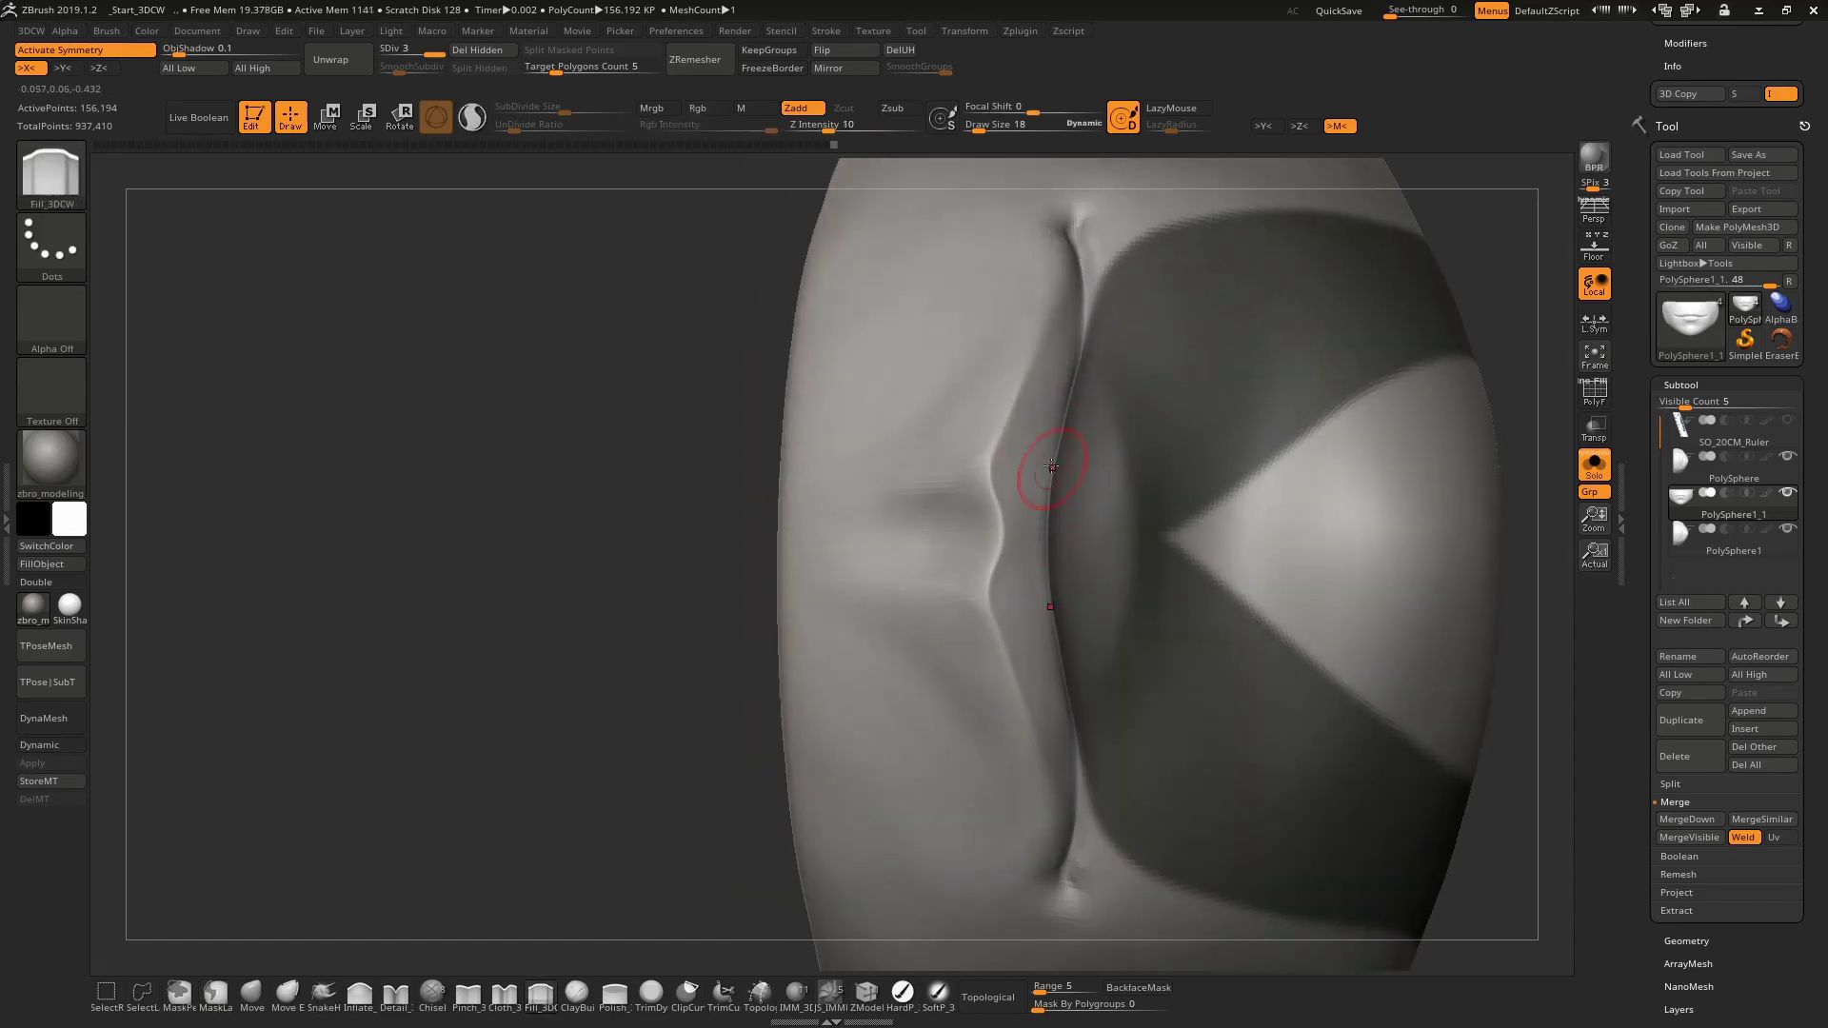
mouse_move(1073, 319)
right_down()
mouse_move(1028, 562)
mouse_move(1048, 530)
right_up()
Crease the upper lip line with the Standard brush at size 25, then smooth it
right_click(1048, 531)
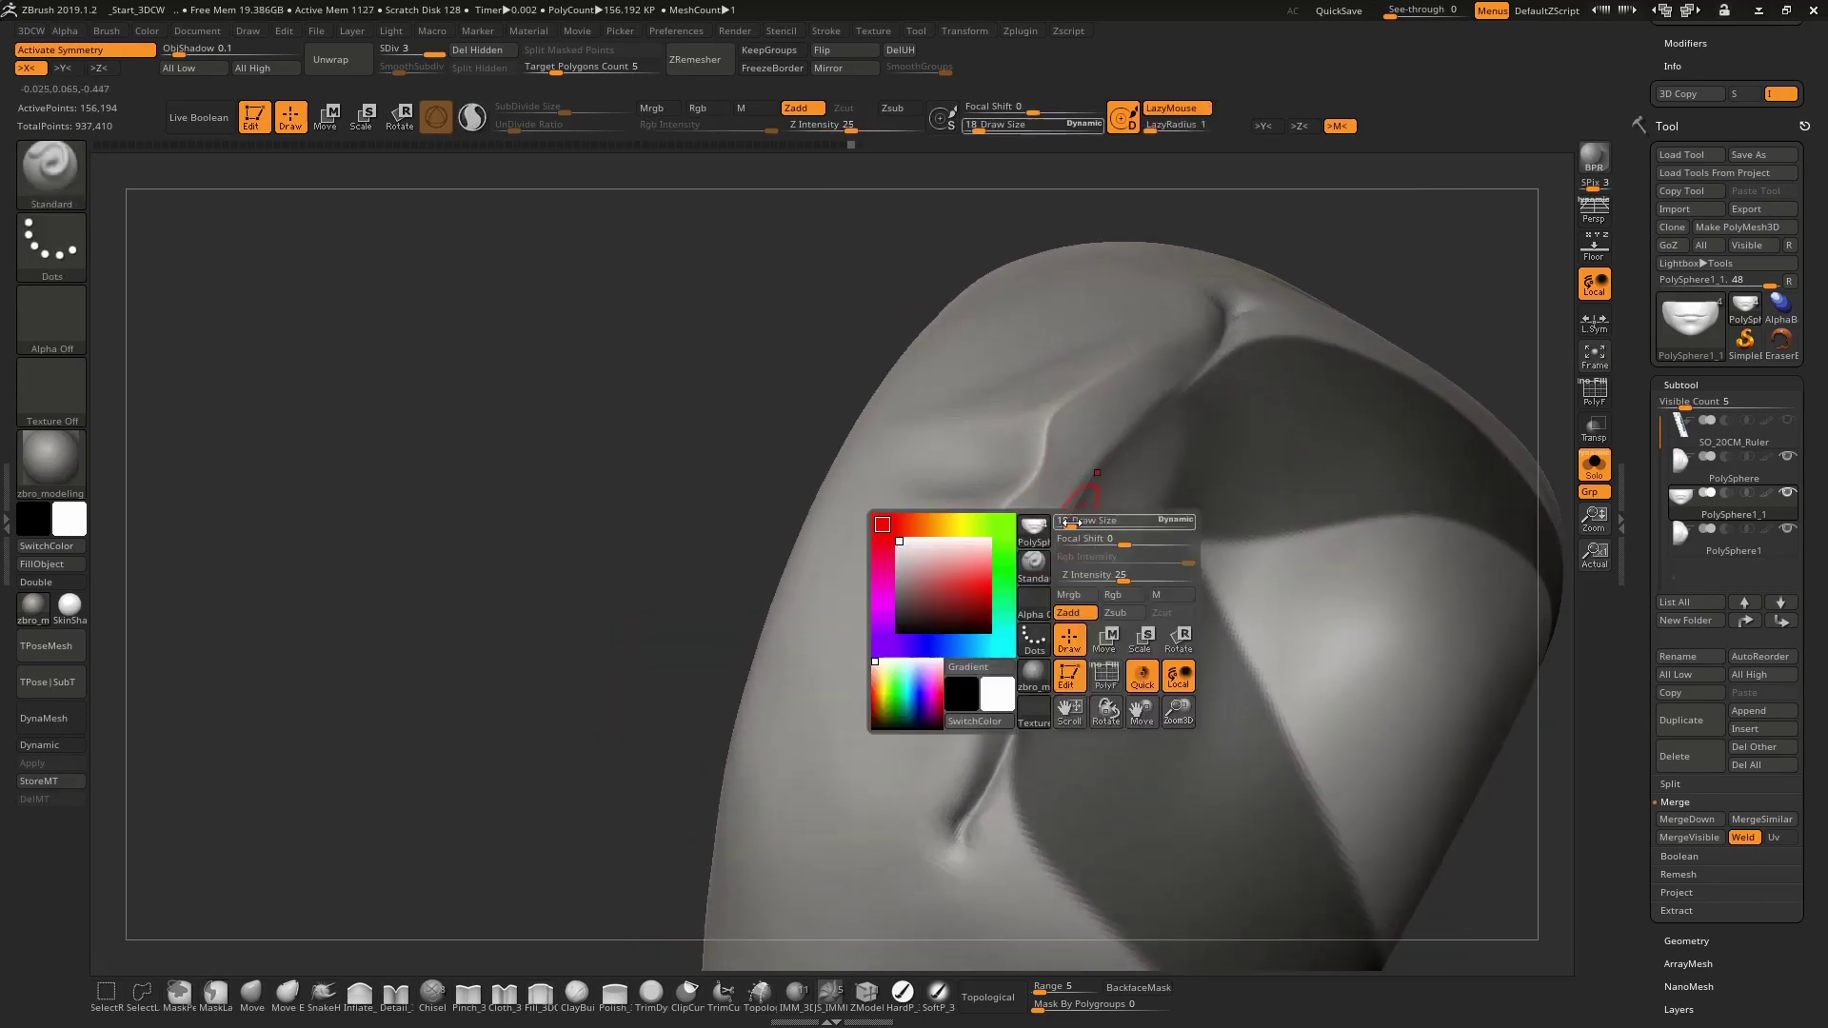
key(s)
drag(1061, 513, 1049, 519)
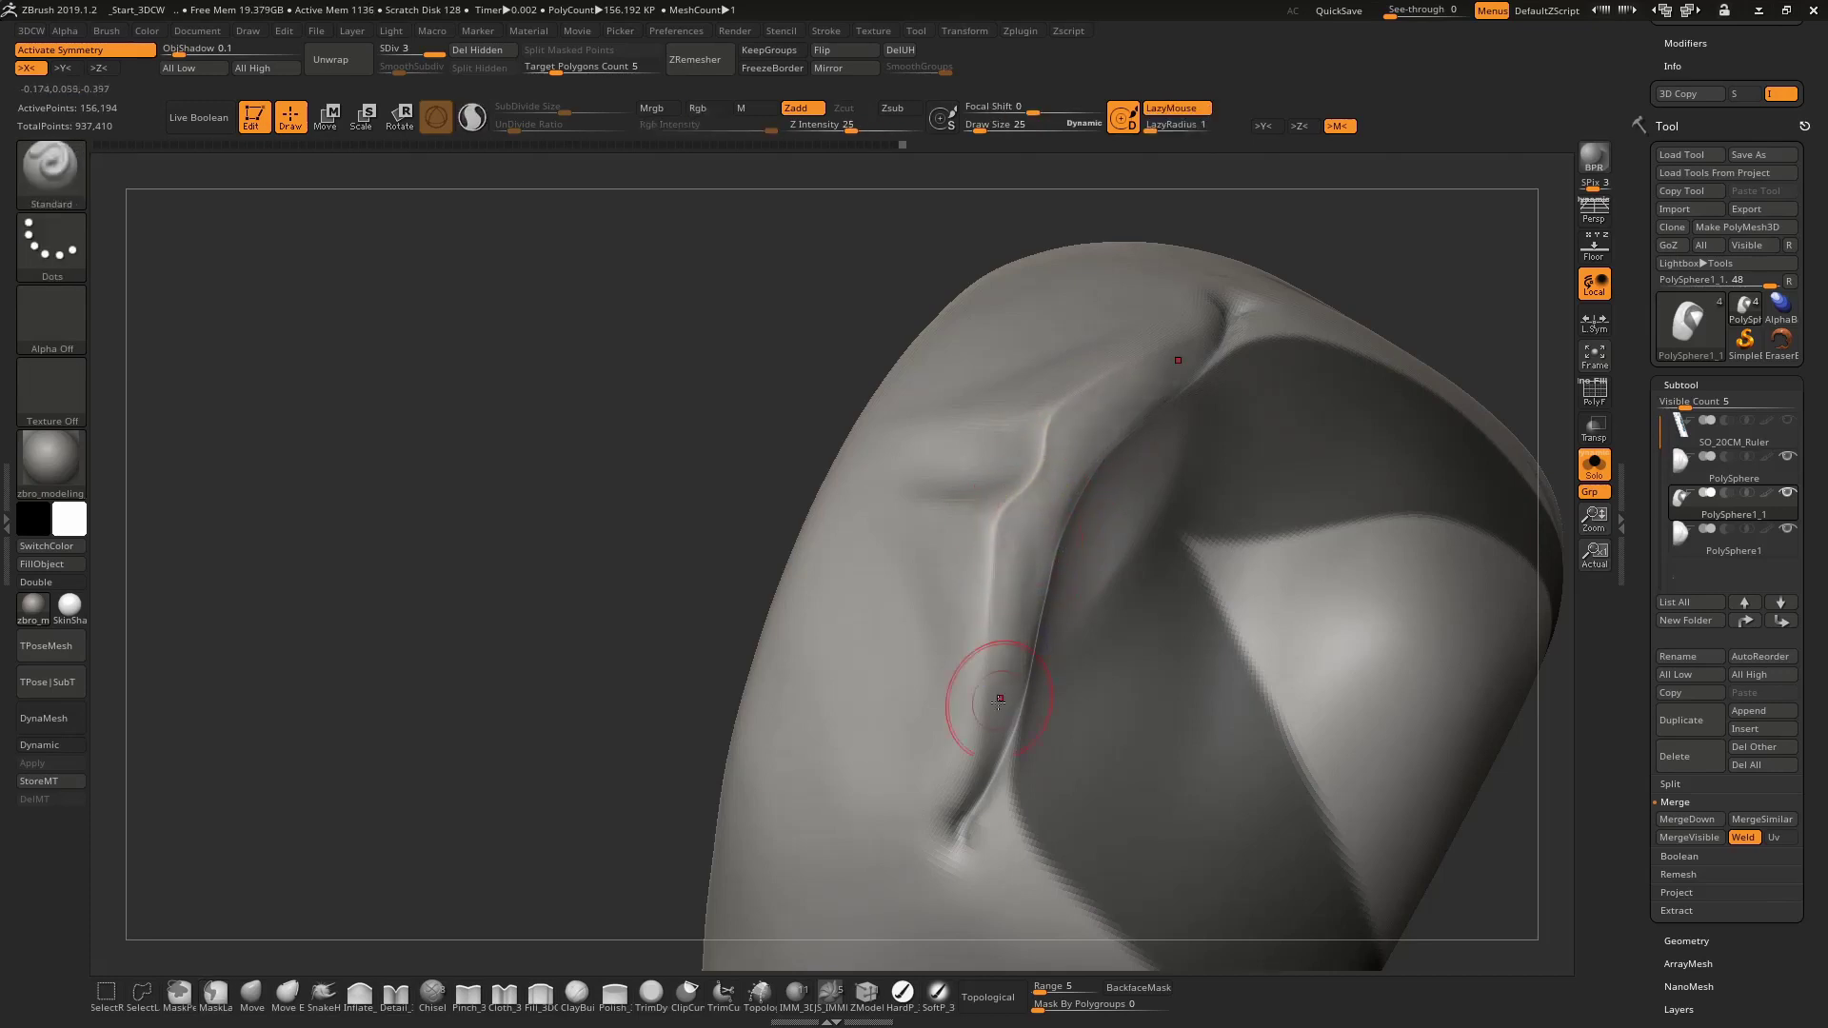
key(shift)
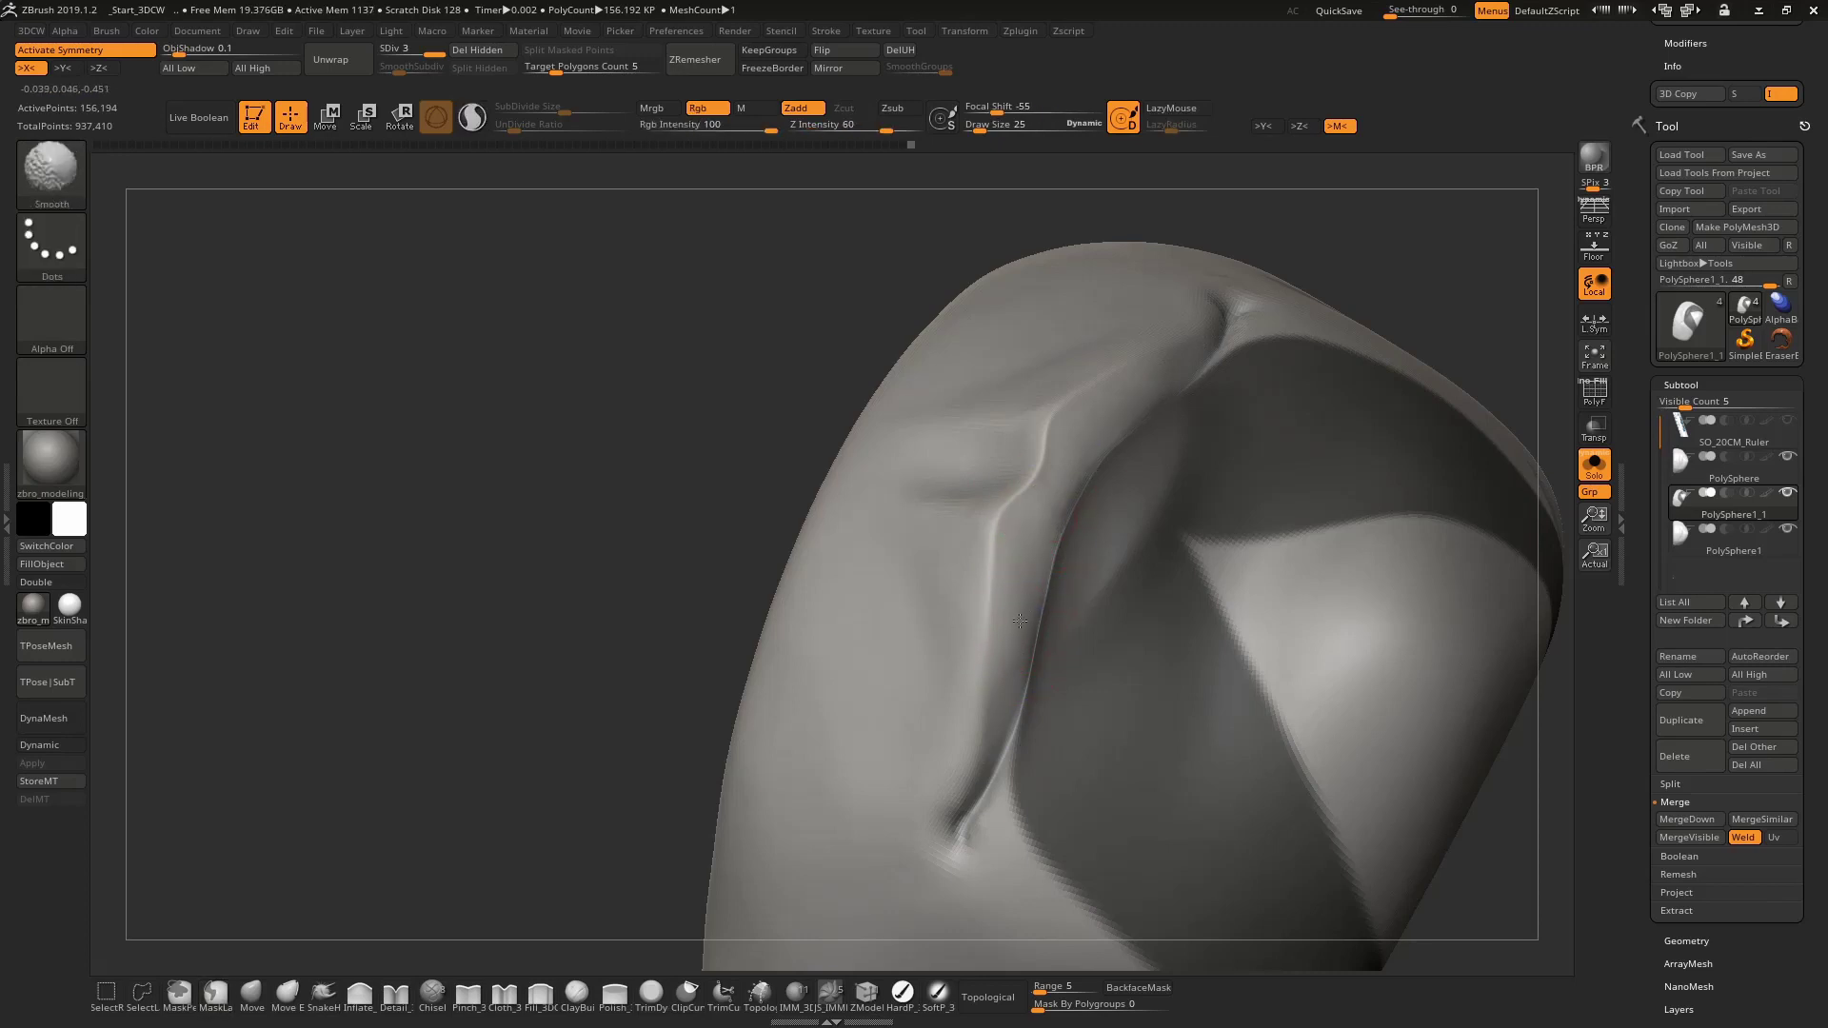
key(ctrl)
ctrl+right_drag(1053, 481, 1055, 473)
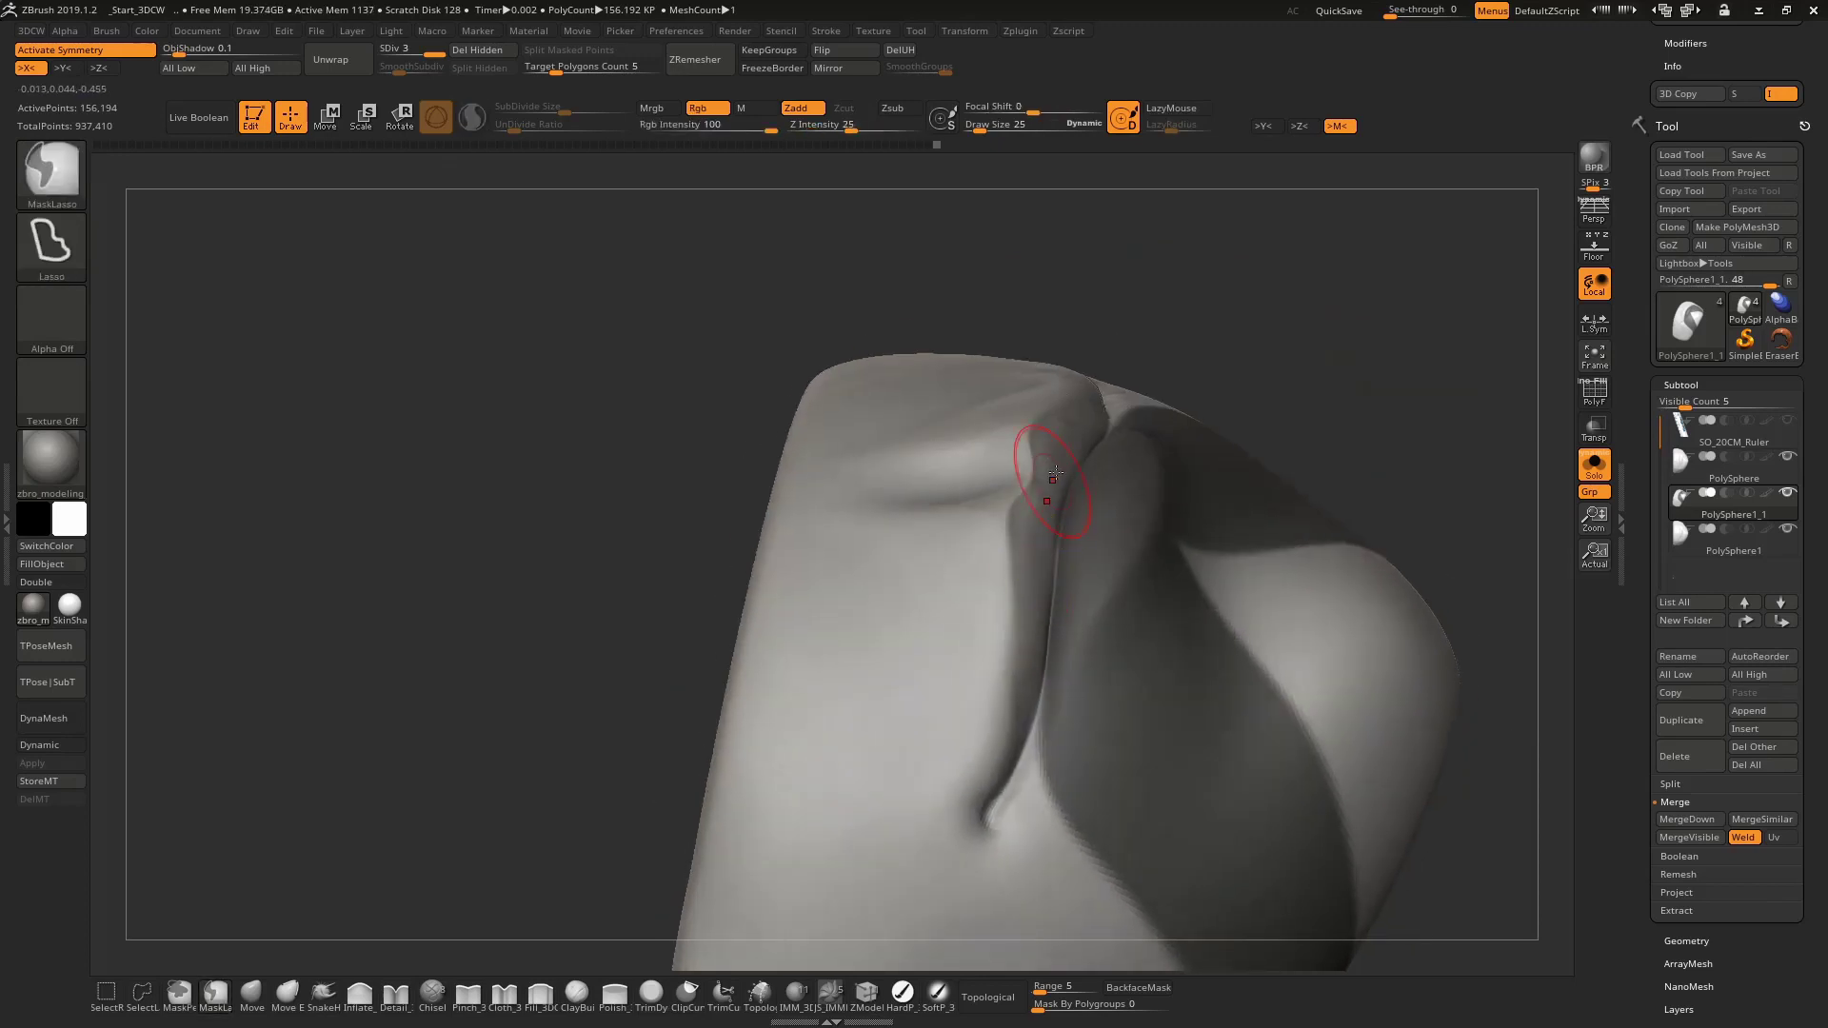
key(shift)
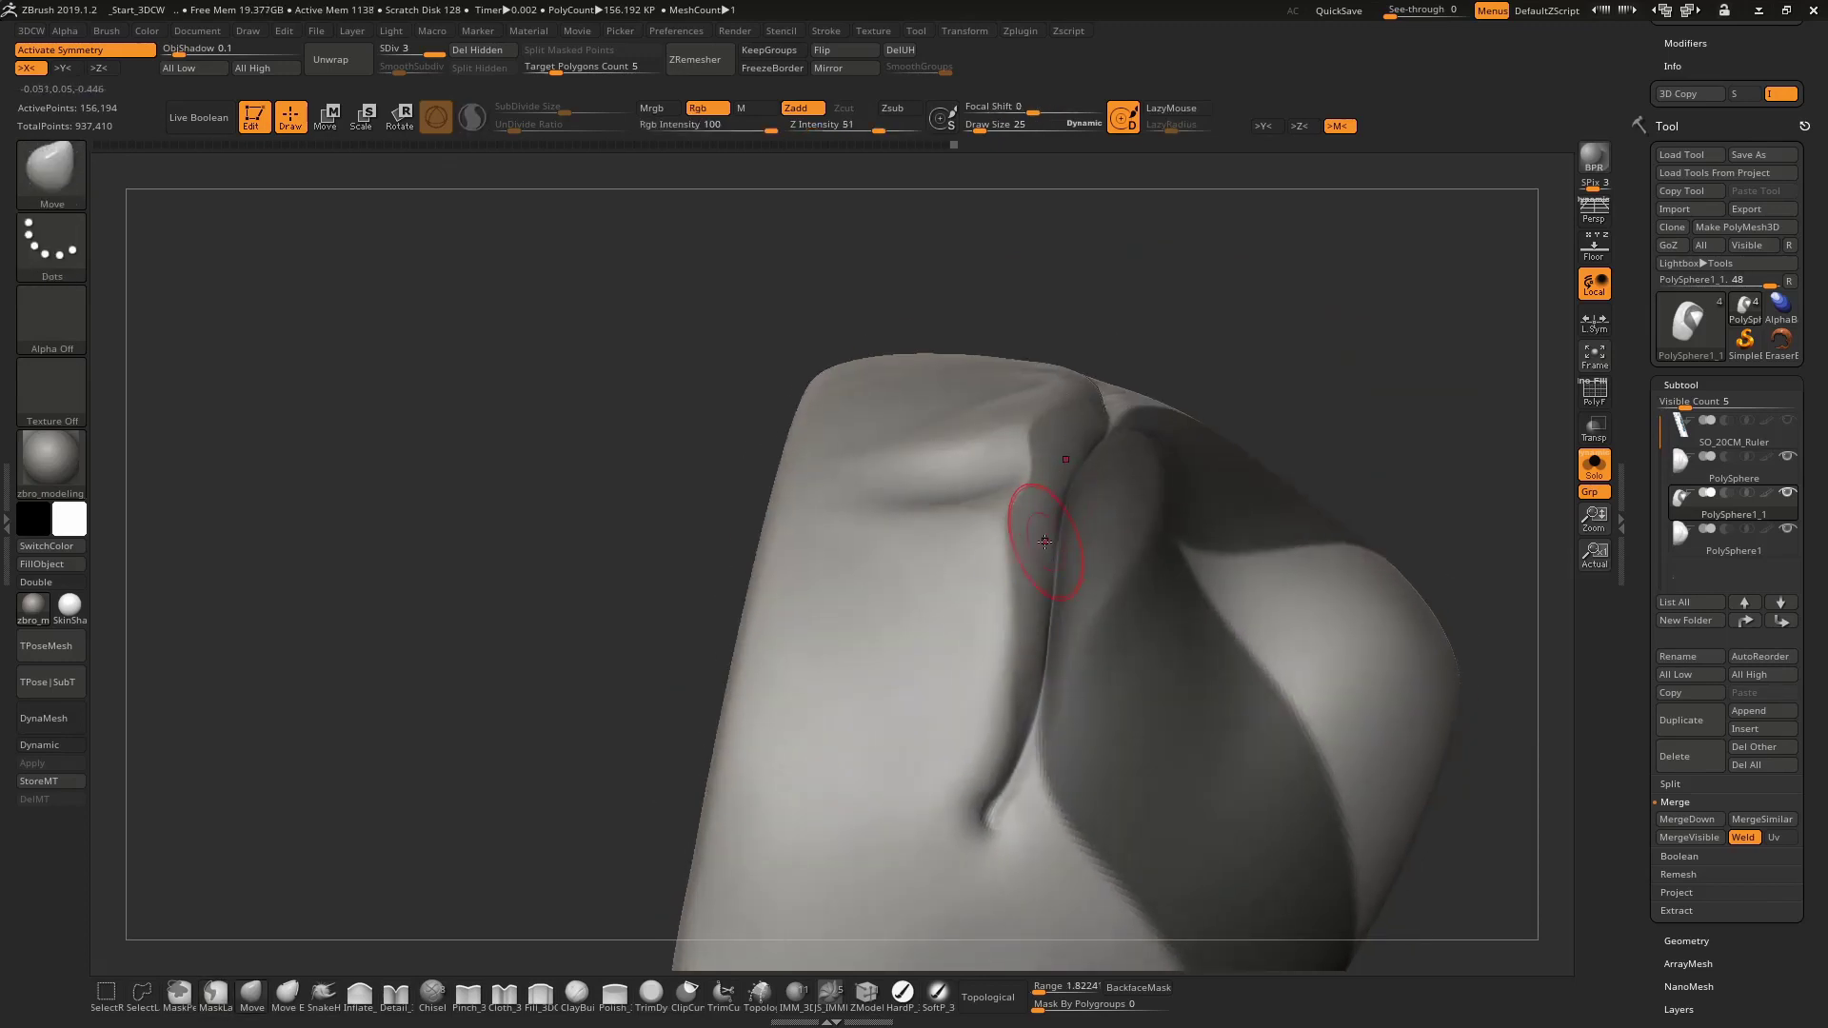
right_drag(1025, 530, 1052, 533)
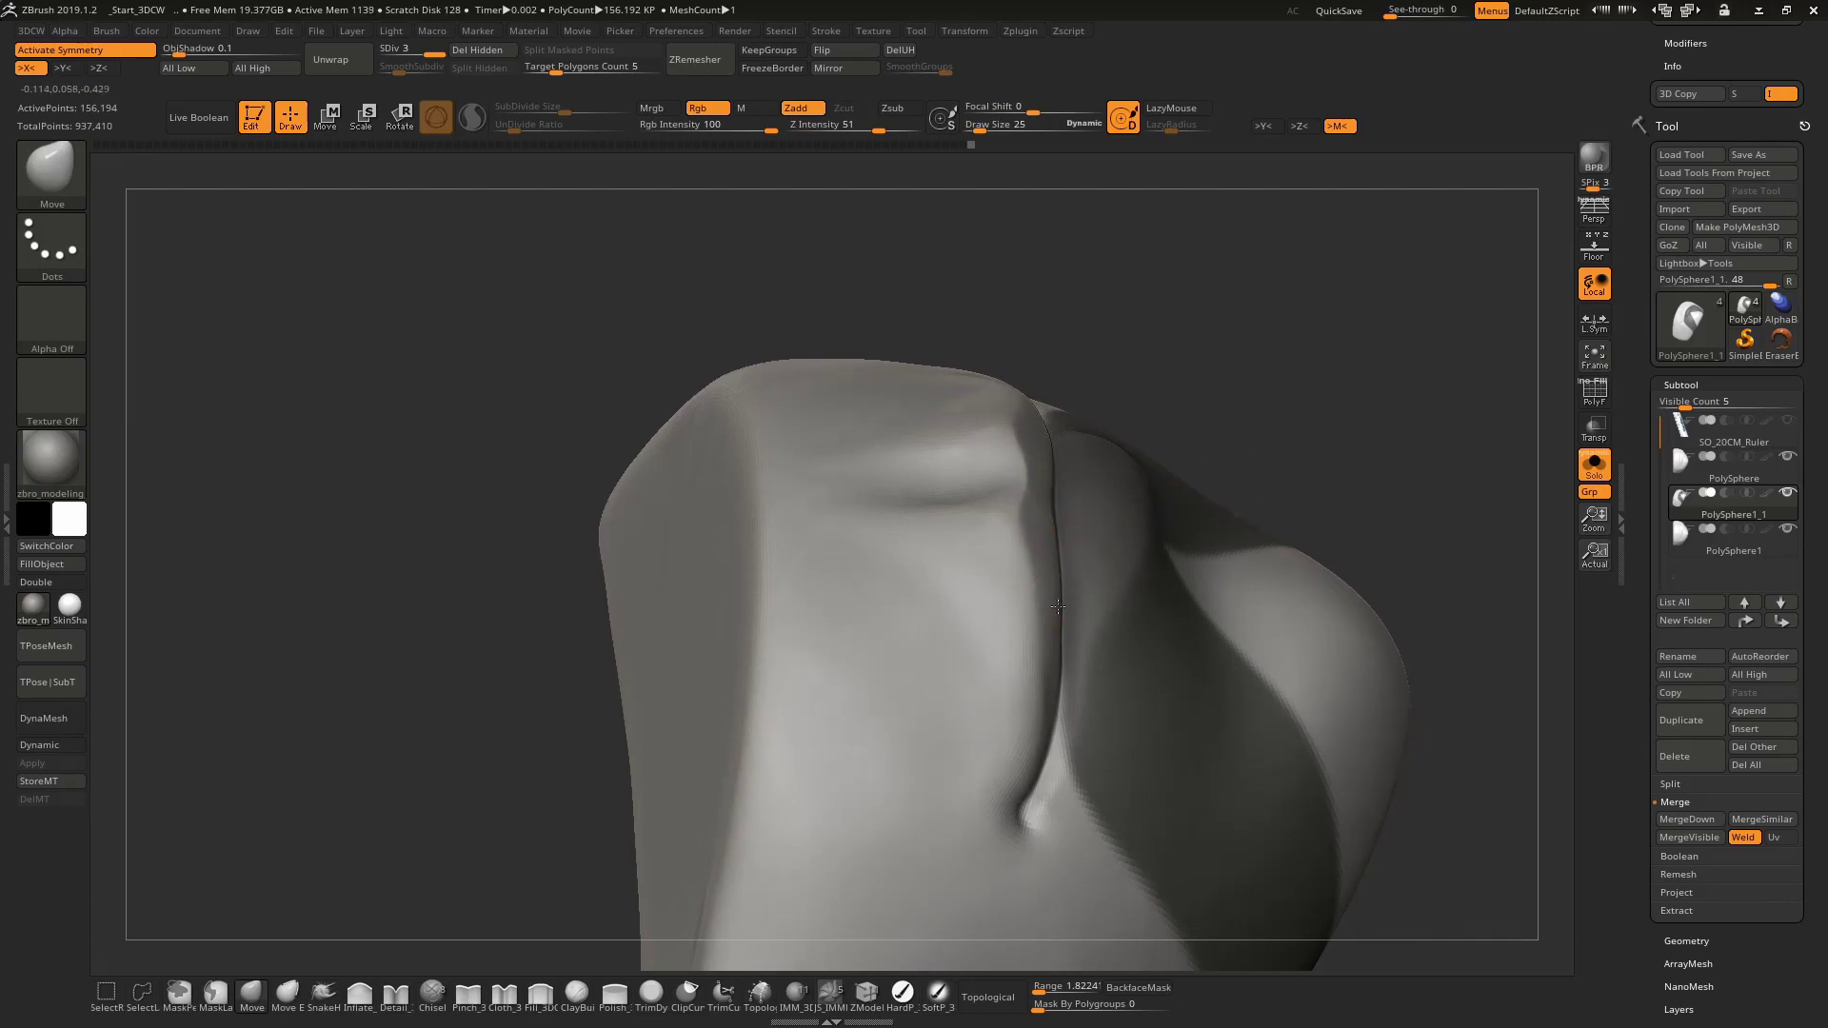
right_drag(1057, 606, 1045, 616)
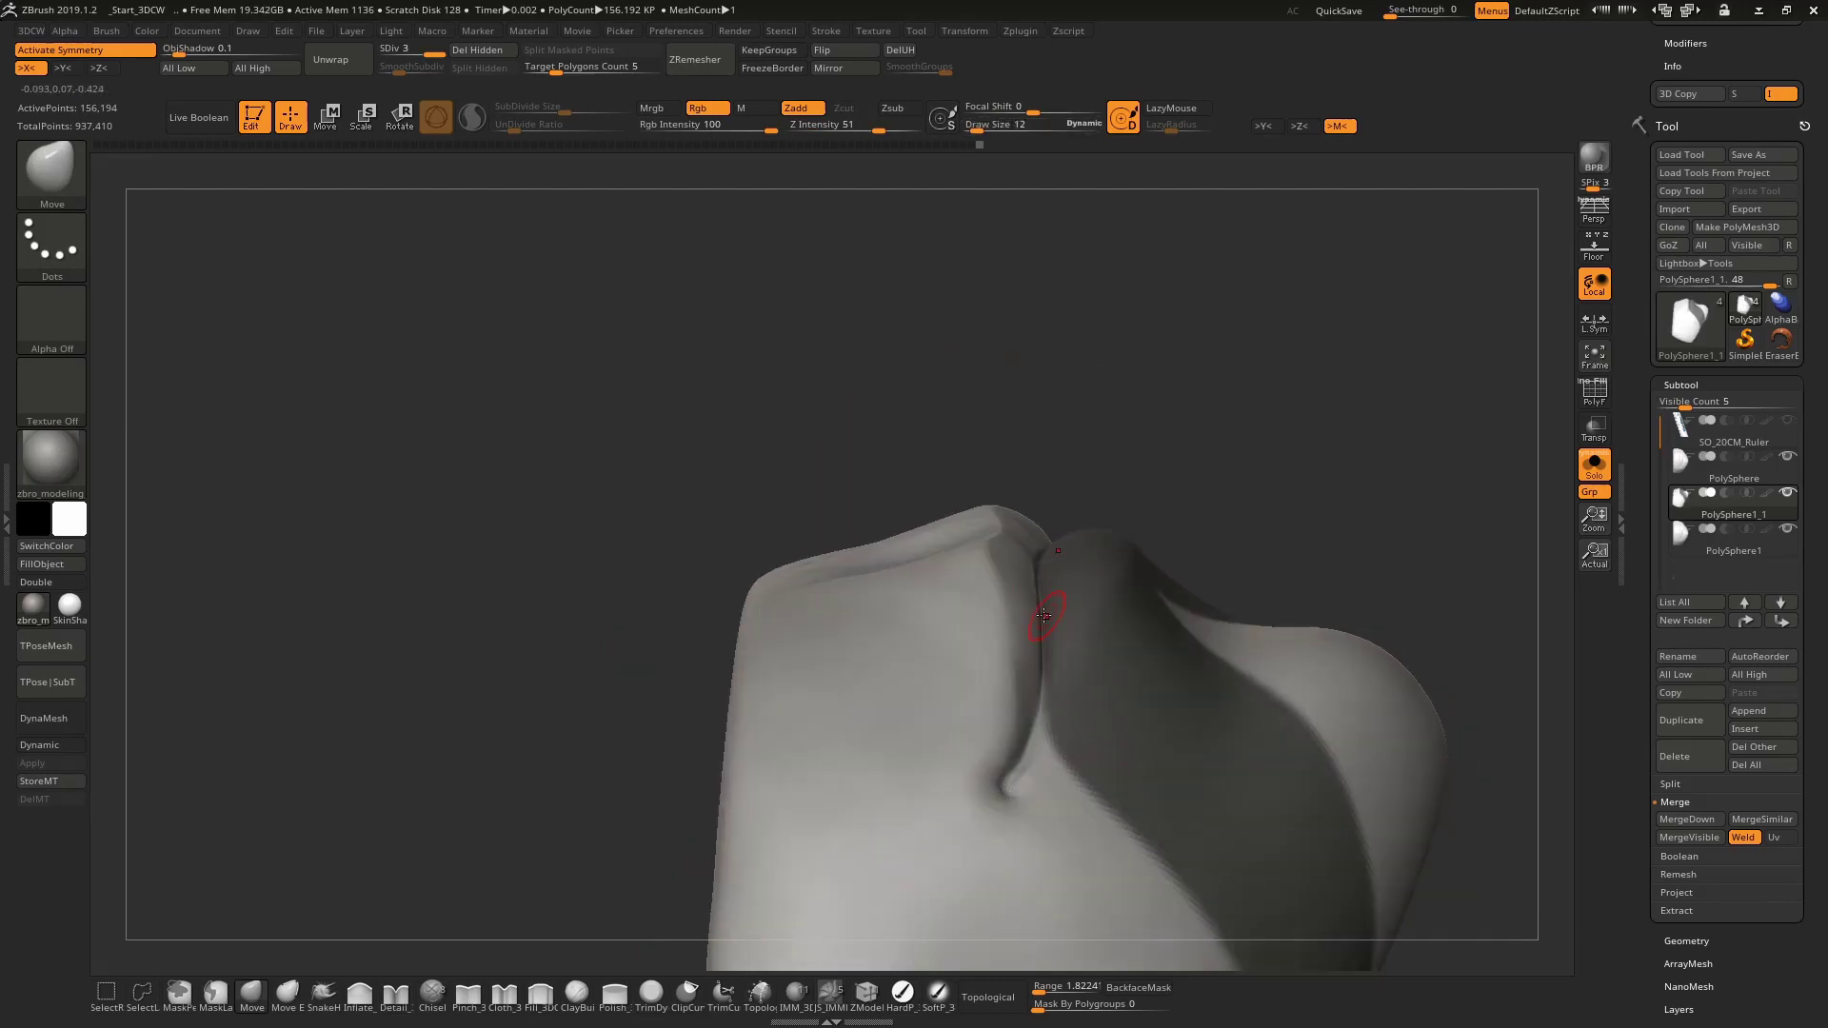
Push the upper lip profile over the masked lower lip with the Move brush, sizes 15–25
mouse_move(1023, 633)
right_down()
mouse_move(978, 660)
mouse_move(987, 560)
right_up()
key(space)
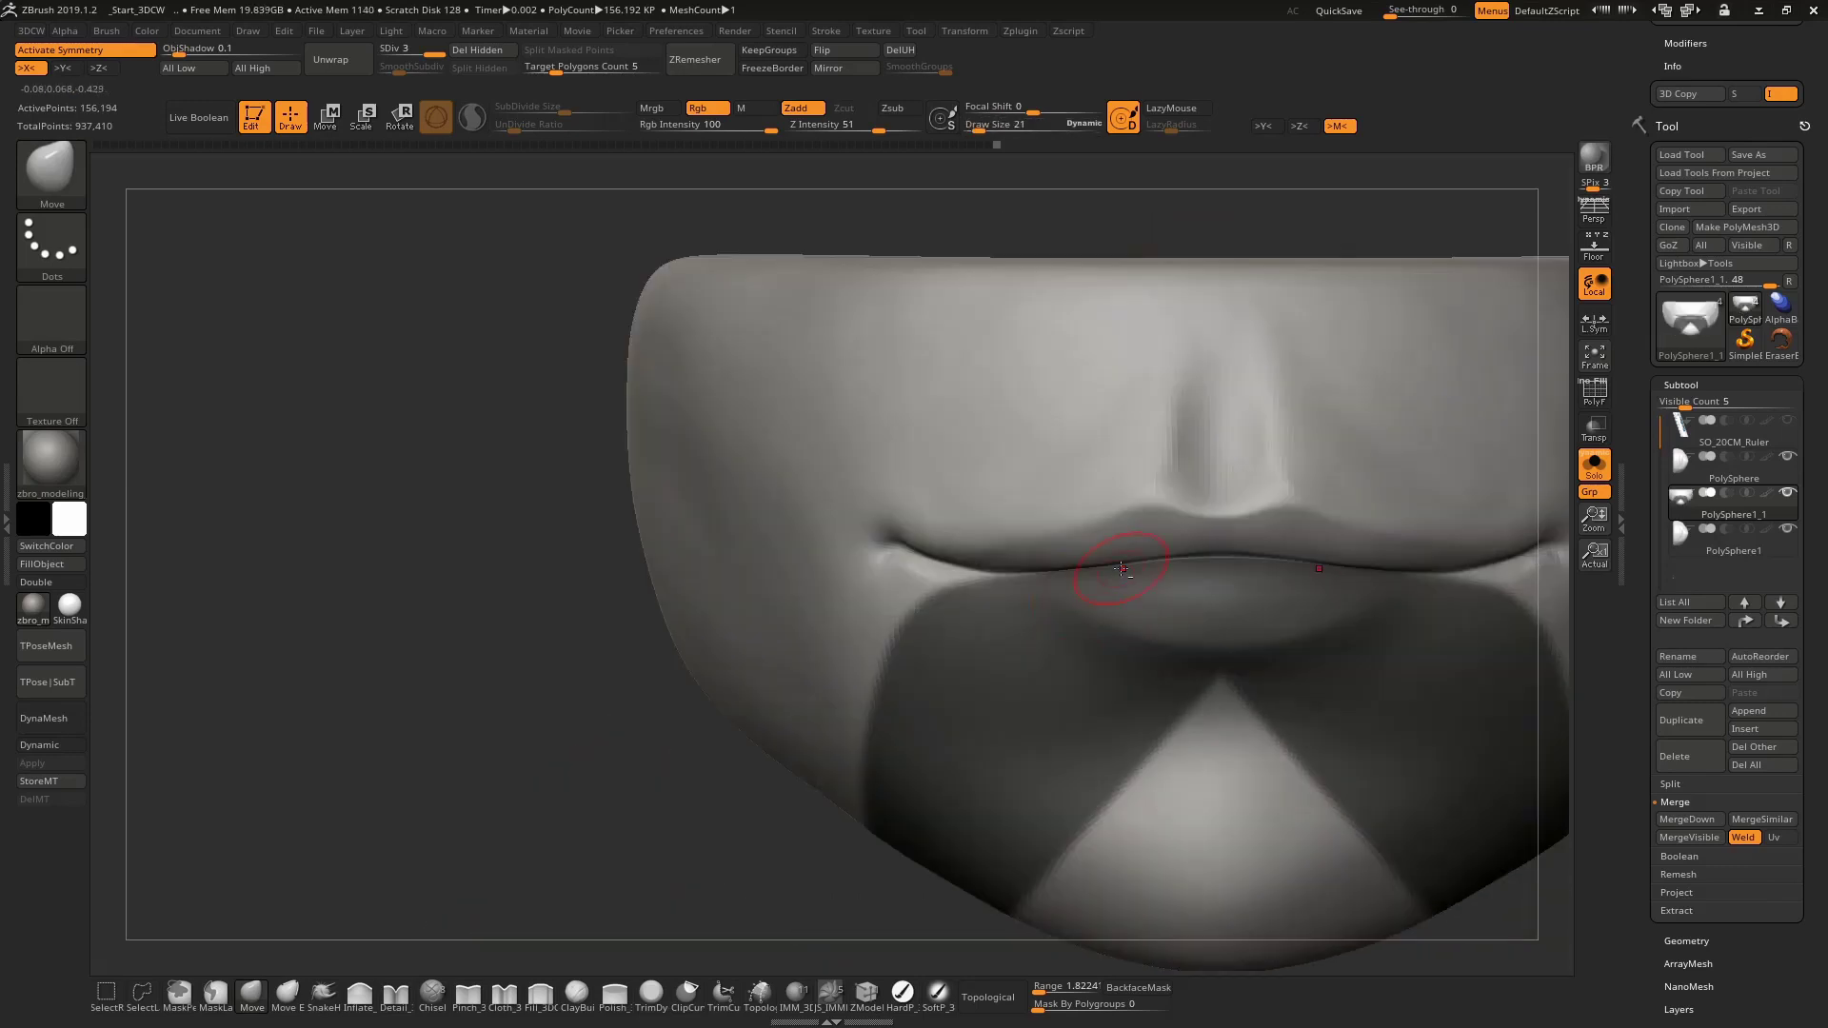
mouse_move(1115, 578)
right_down()
mouse_move(1128, 602)
mouse_move(1204, 553)
mouse_move(1196, 592)
right_up()
key(space)
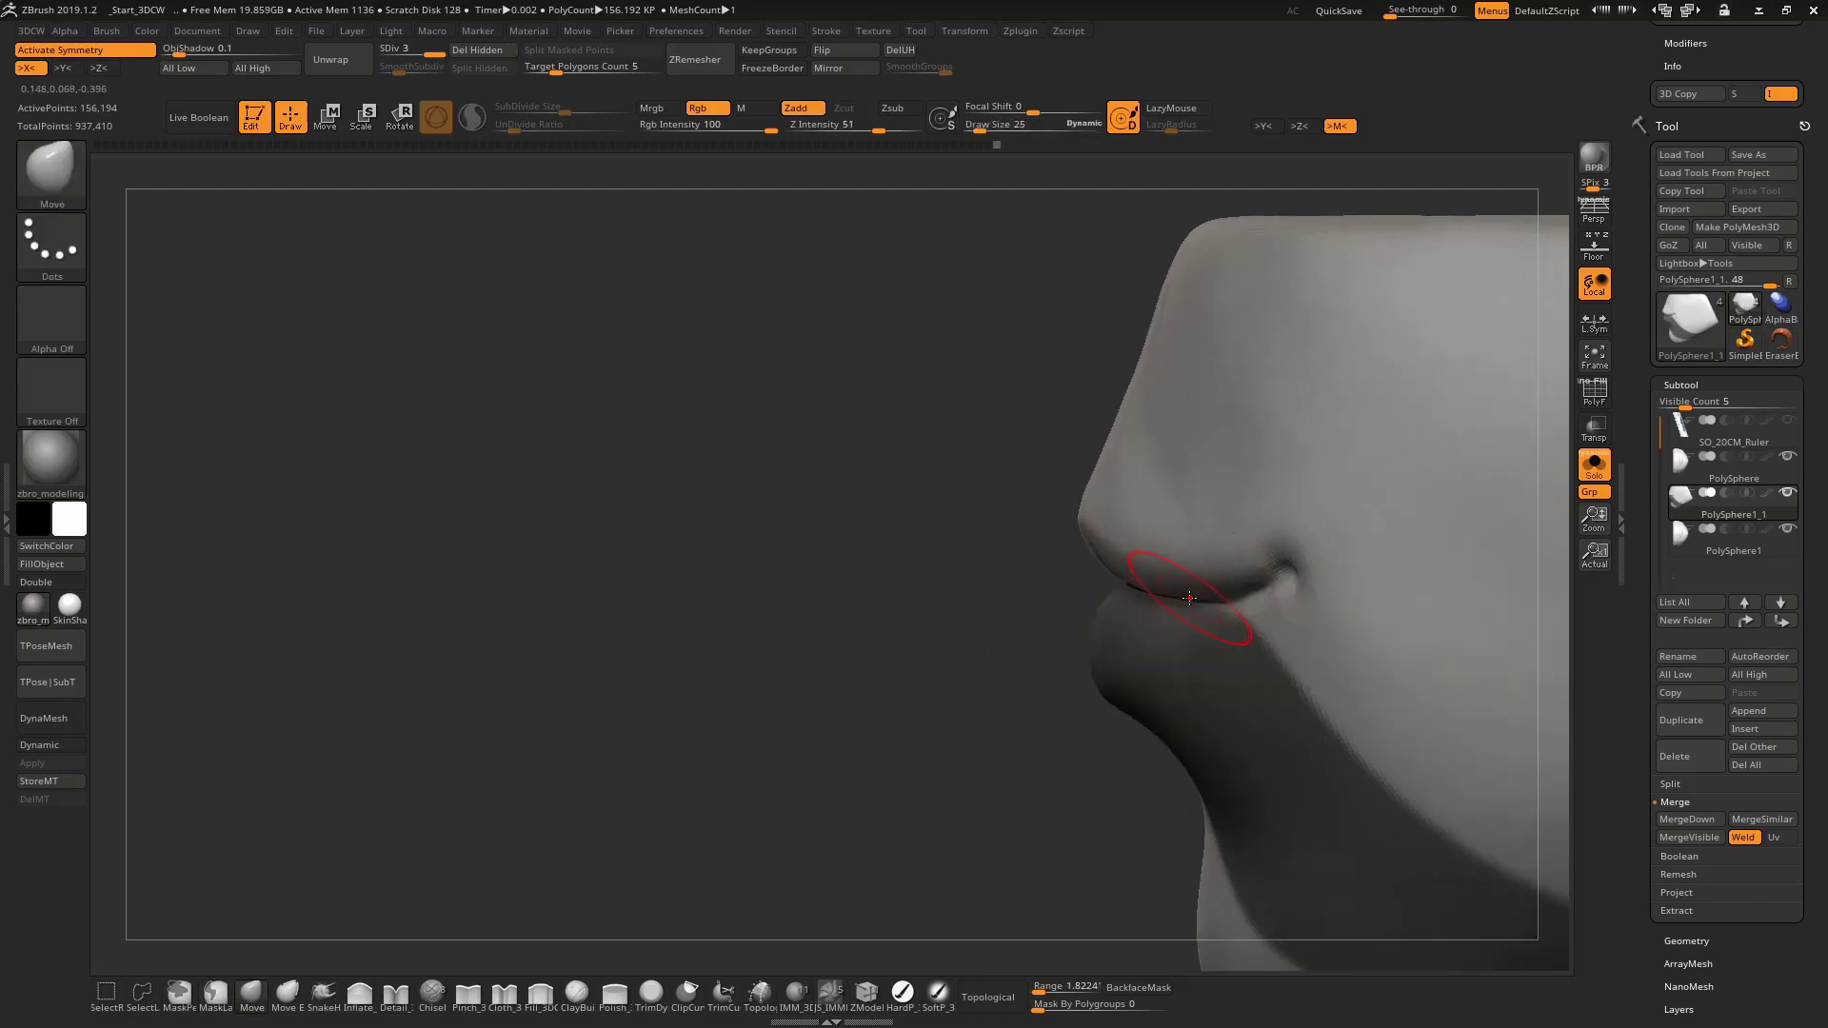
key(space)
drag(1164, 596, 1168, 597)
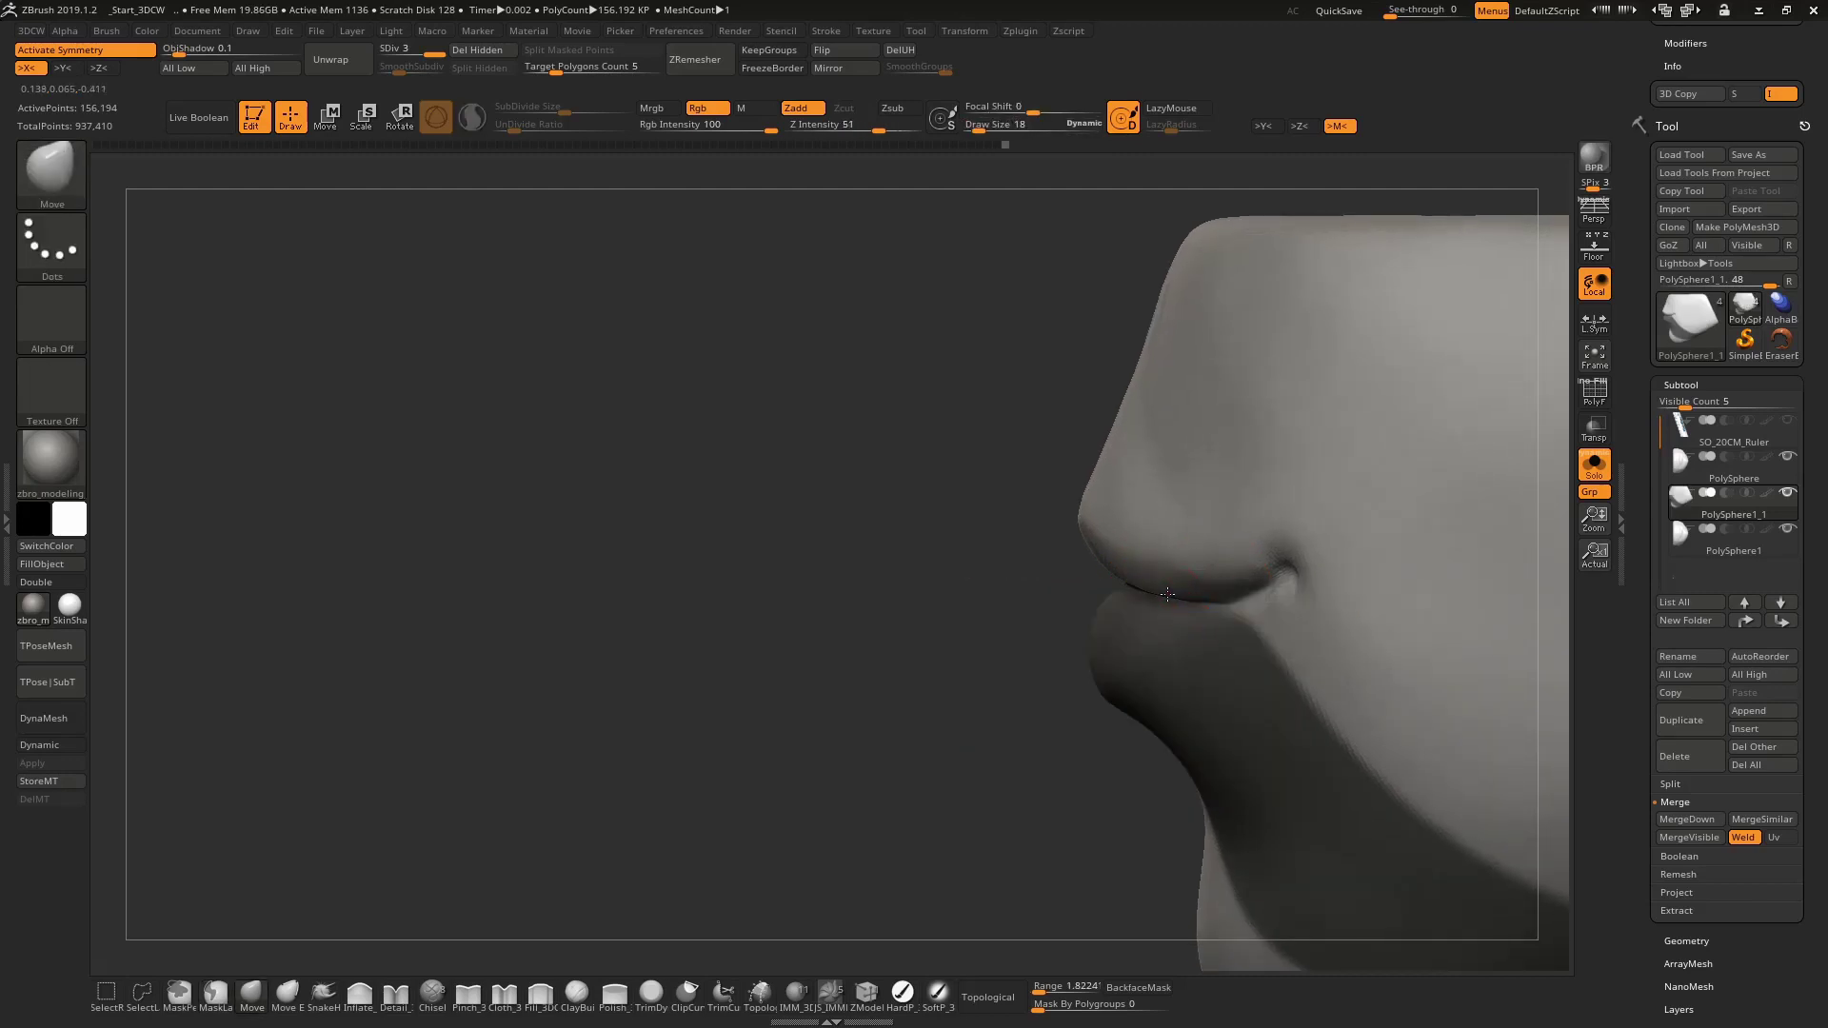
mouse_move(1194, 606)
right_down()
mouse_move(1060, 551)
mouse_move(1016, 657)
mouse_move(1019, 723)
mouse_move(1057, 690)
mouse_move(1118, 686)
mouse_move(962, 693)
mouse_move(995, 682)
mouse_move(939, 726)
mouse_move(905, 633)
mouse_move(1048, 661)
mouse_move(1275, 519)
mouse_move(979, 632)
right_up()
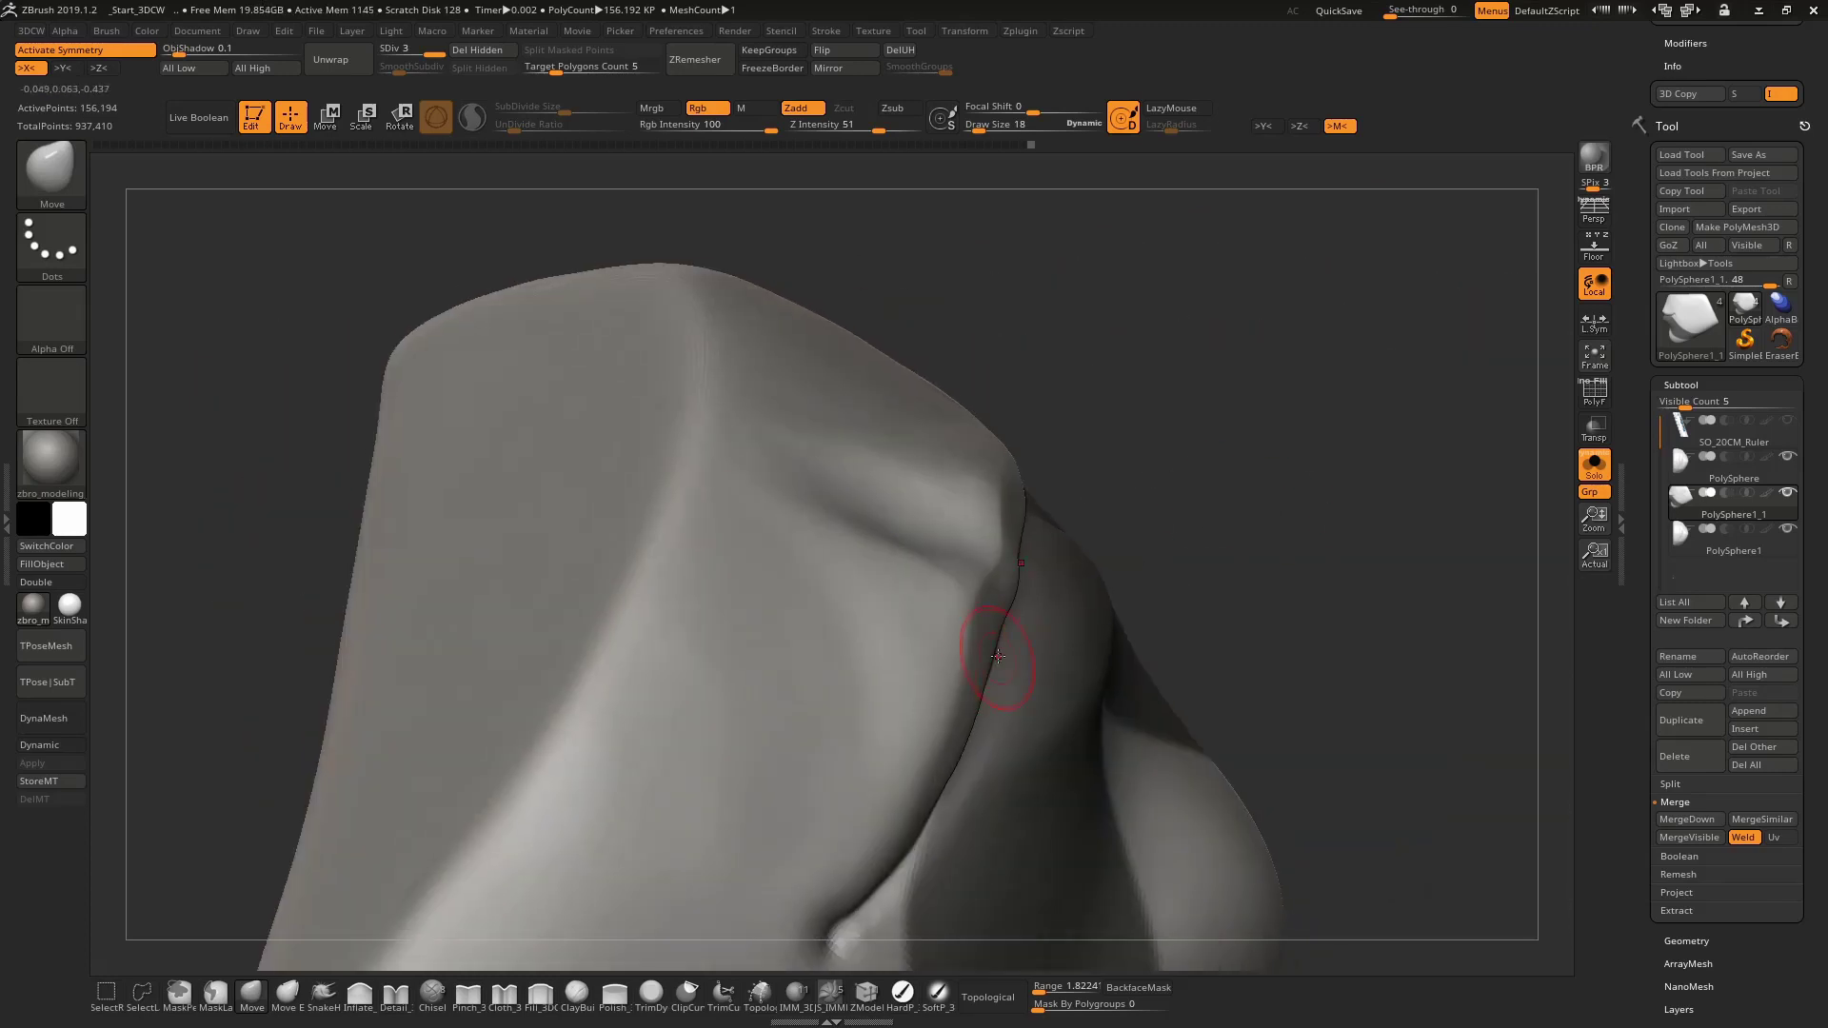
key(space)
drag(964, 609, 956, 609)
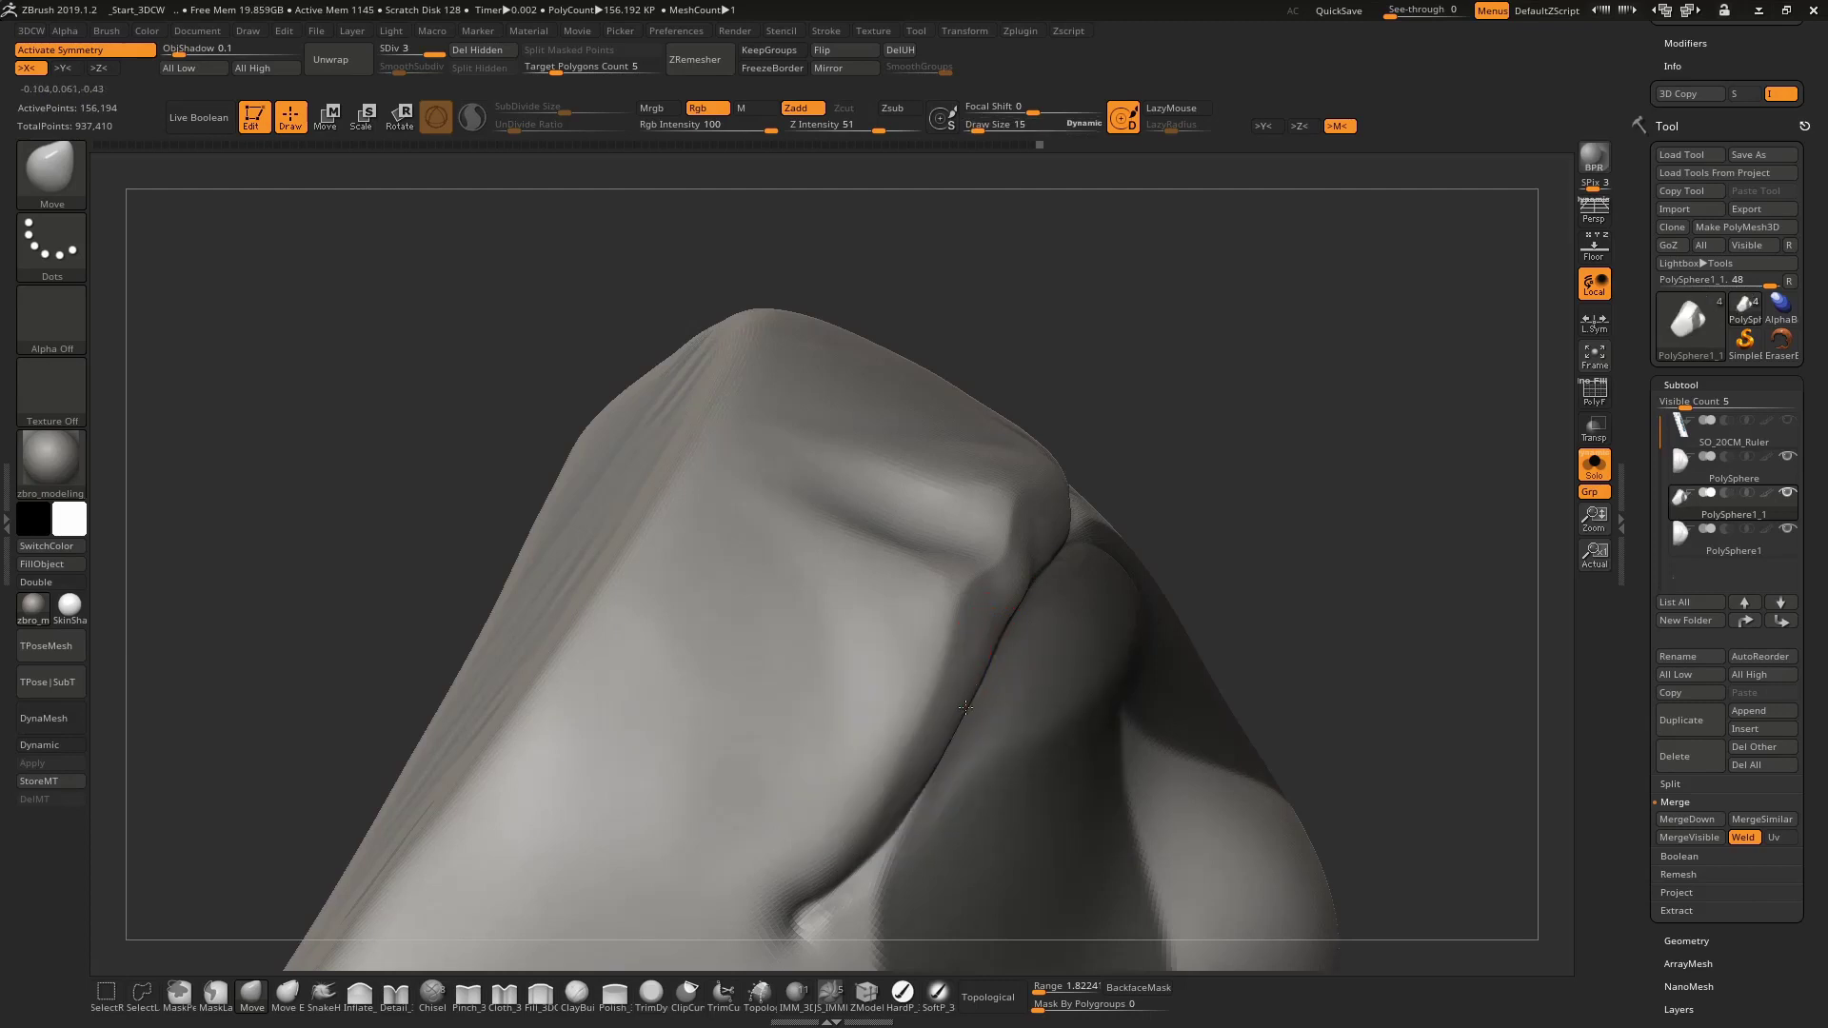
mouse_move(964, 707)
right_down()
mouse_move(1018, 635)
mouse_move(1138, 631)
right_up()
key(space)
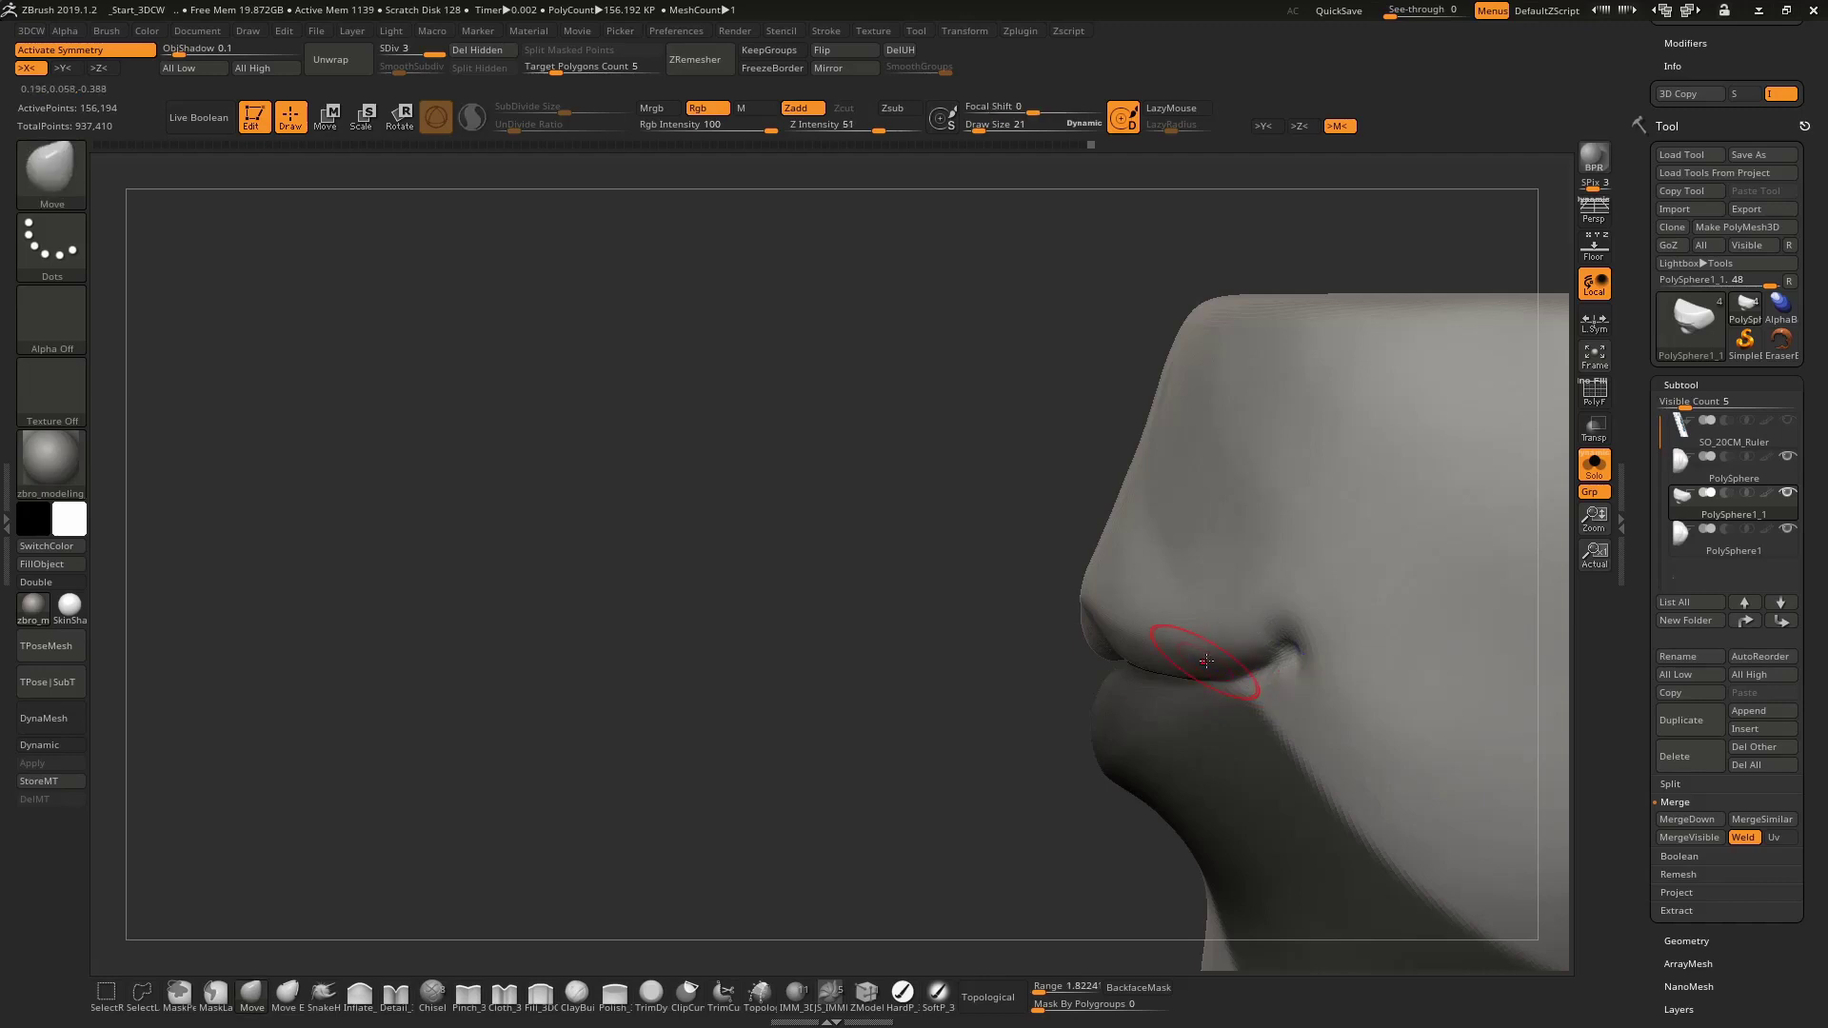
right_drag(1142, 665, 1170, 654)
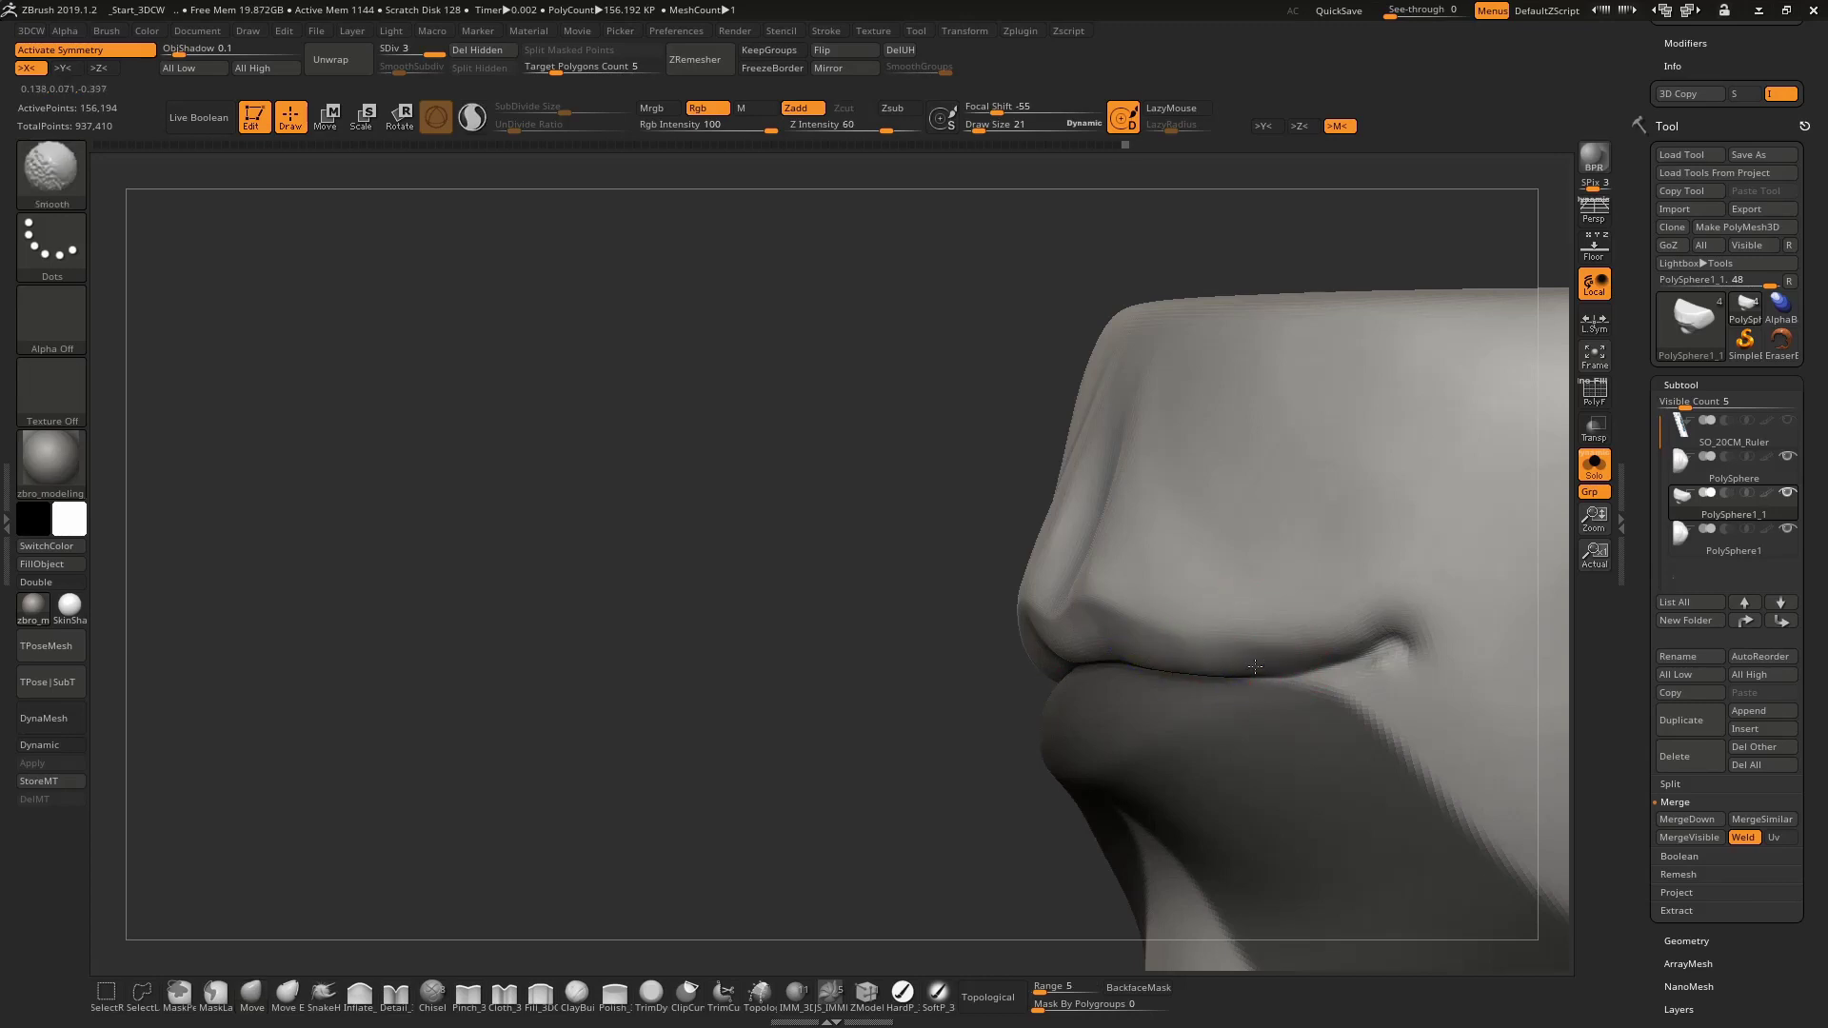
Push the upper lip edge along the lip line and pinch the lip corner at brush size 9
drag(1189, 669, 1255, 666)
right_drag(1269, 645, 1305, 641)
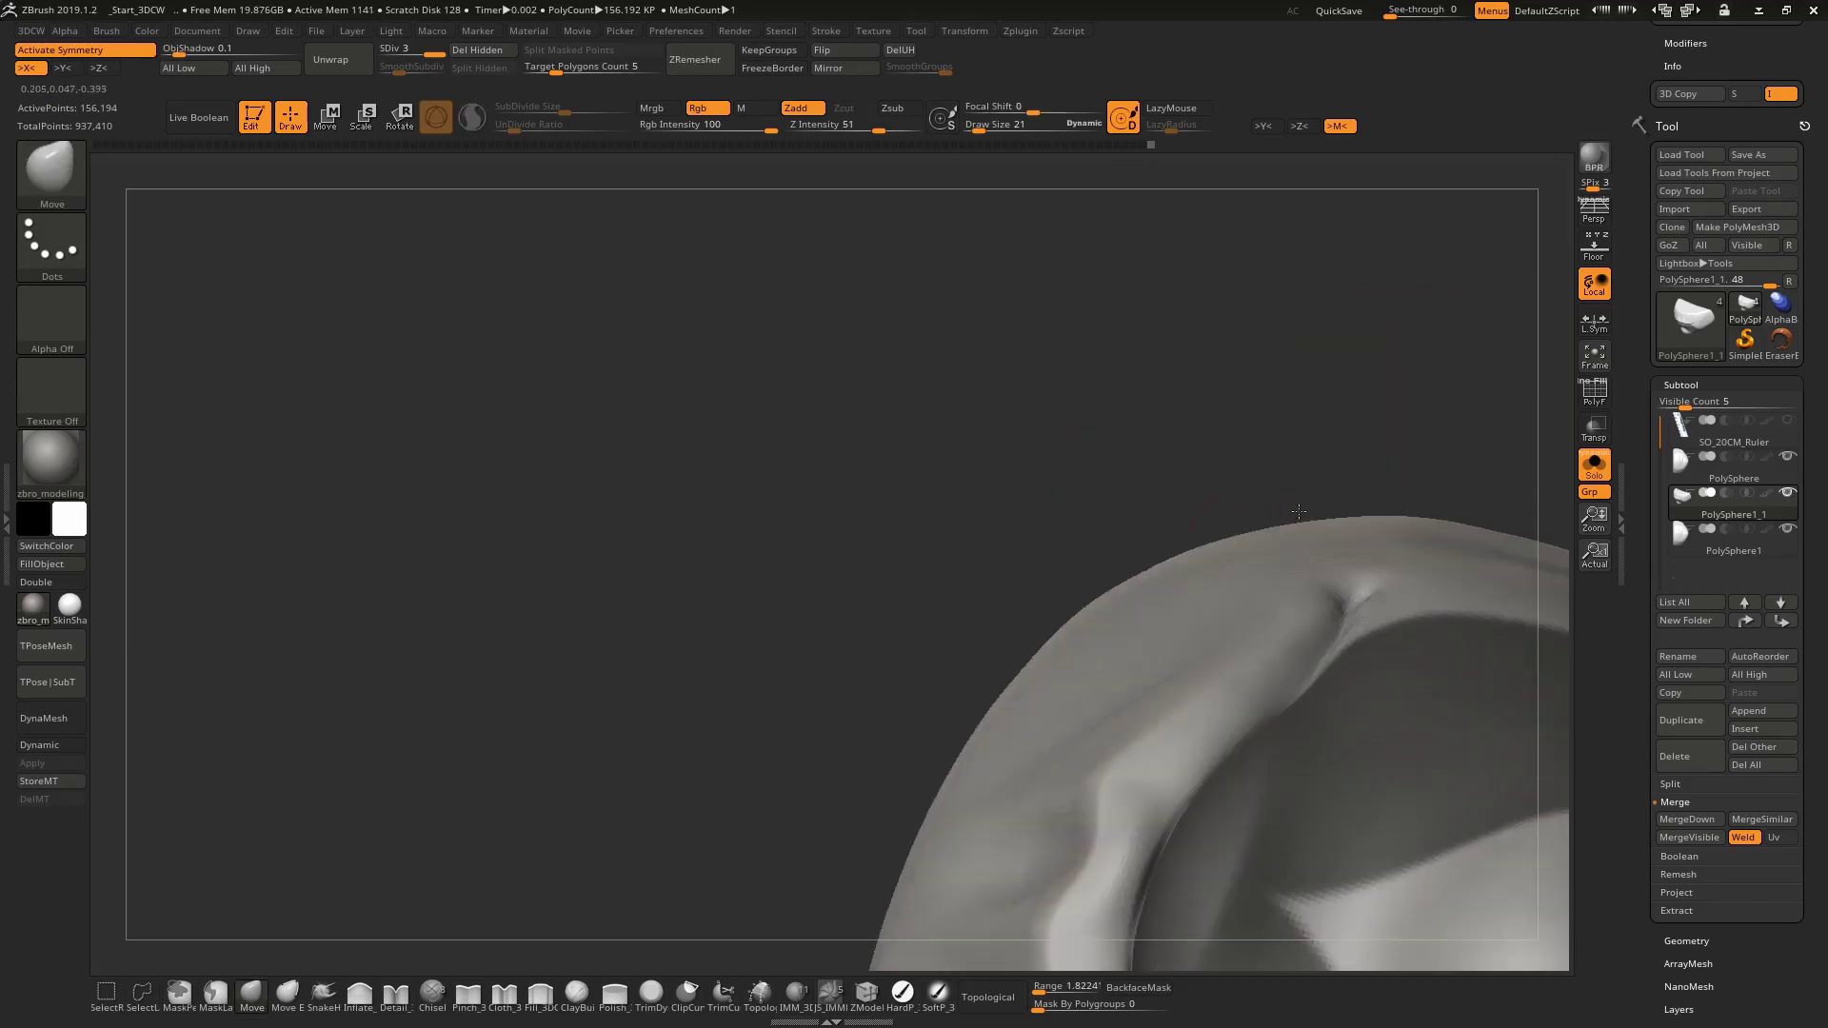
key(space)
key(p)
right_drag(1331, 568, 1275, 606)
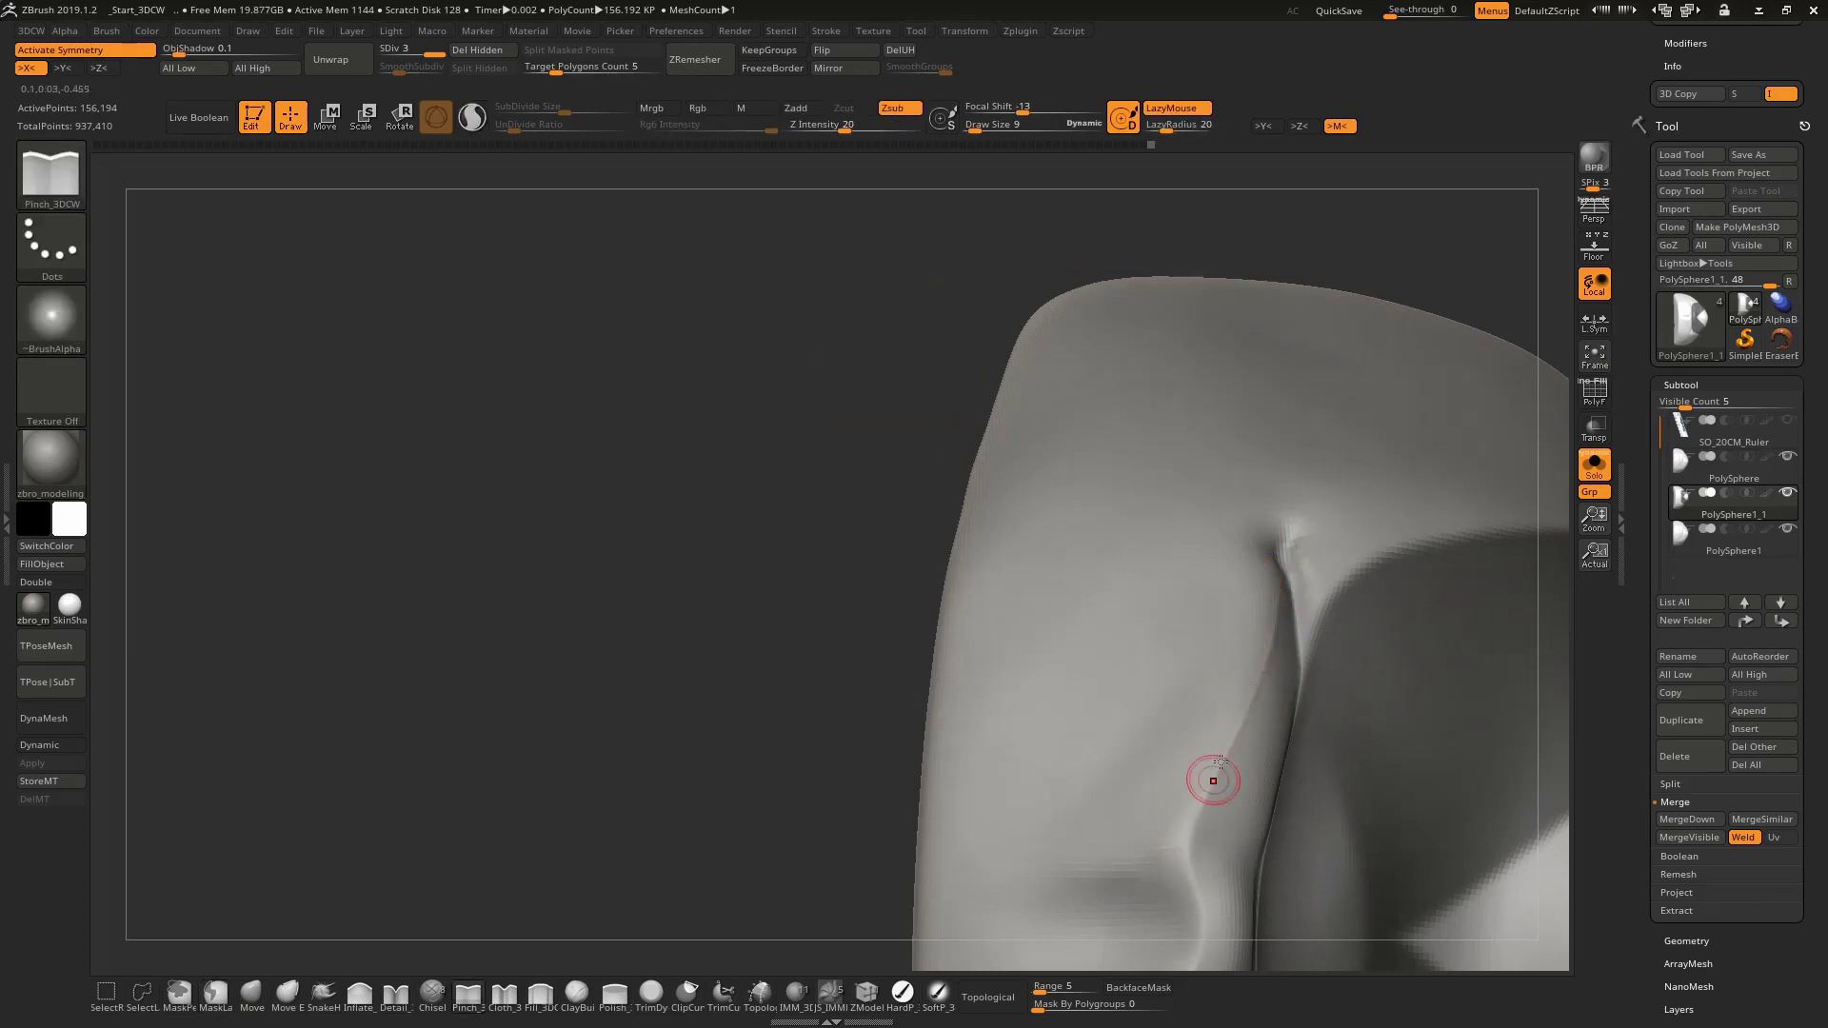
key(b)
key(p)
key(i)
right_drag(1269, 621, 1124, 548)
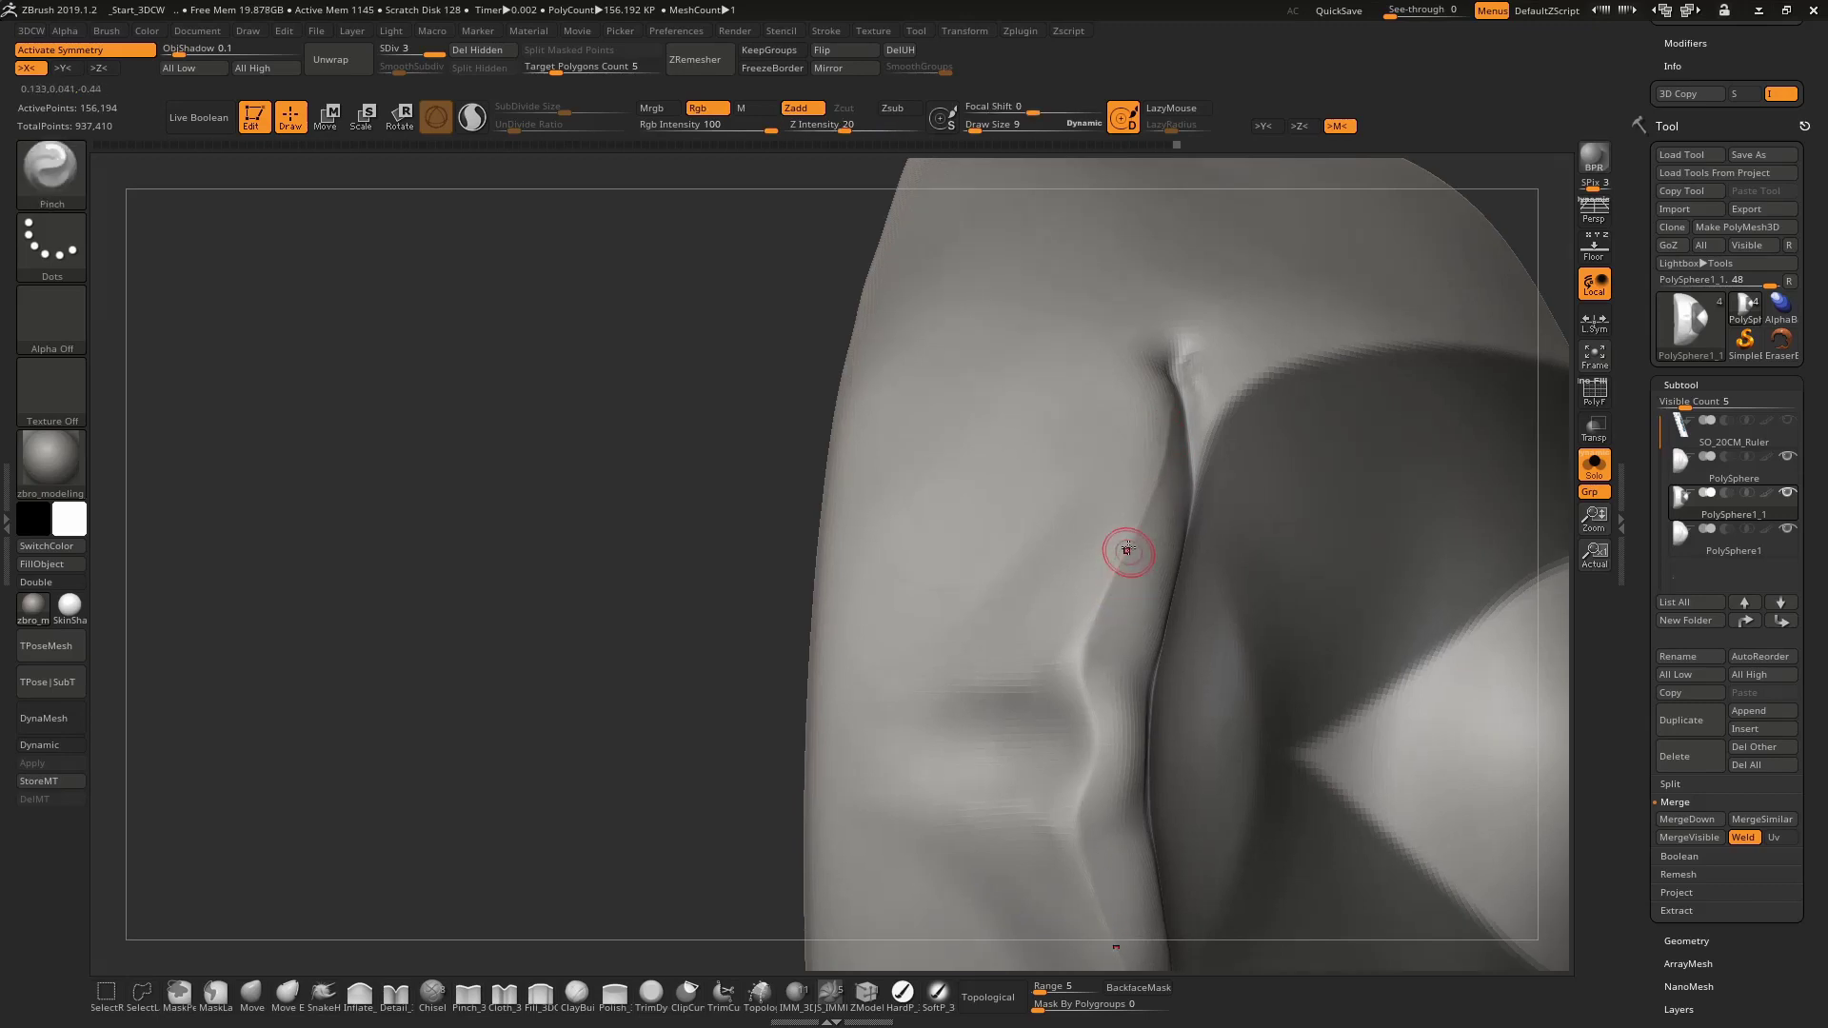
Build up and smooth the lips with ClayBuildup, then cut the crease sharper with DamStandard
key(b)
key(c)
key(b)
key(shift)
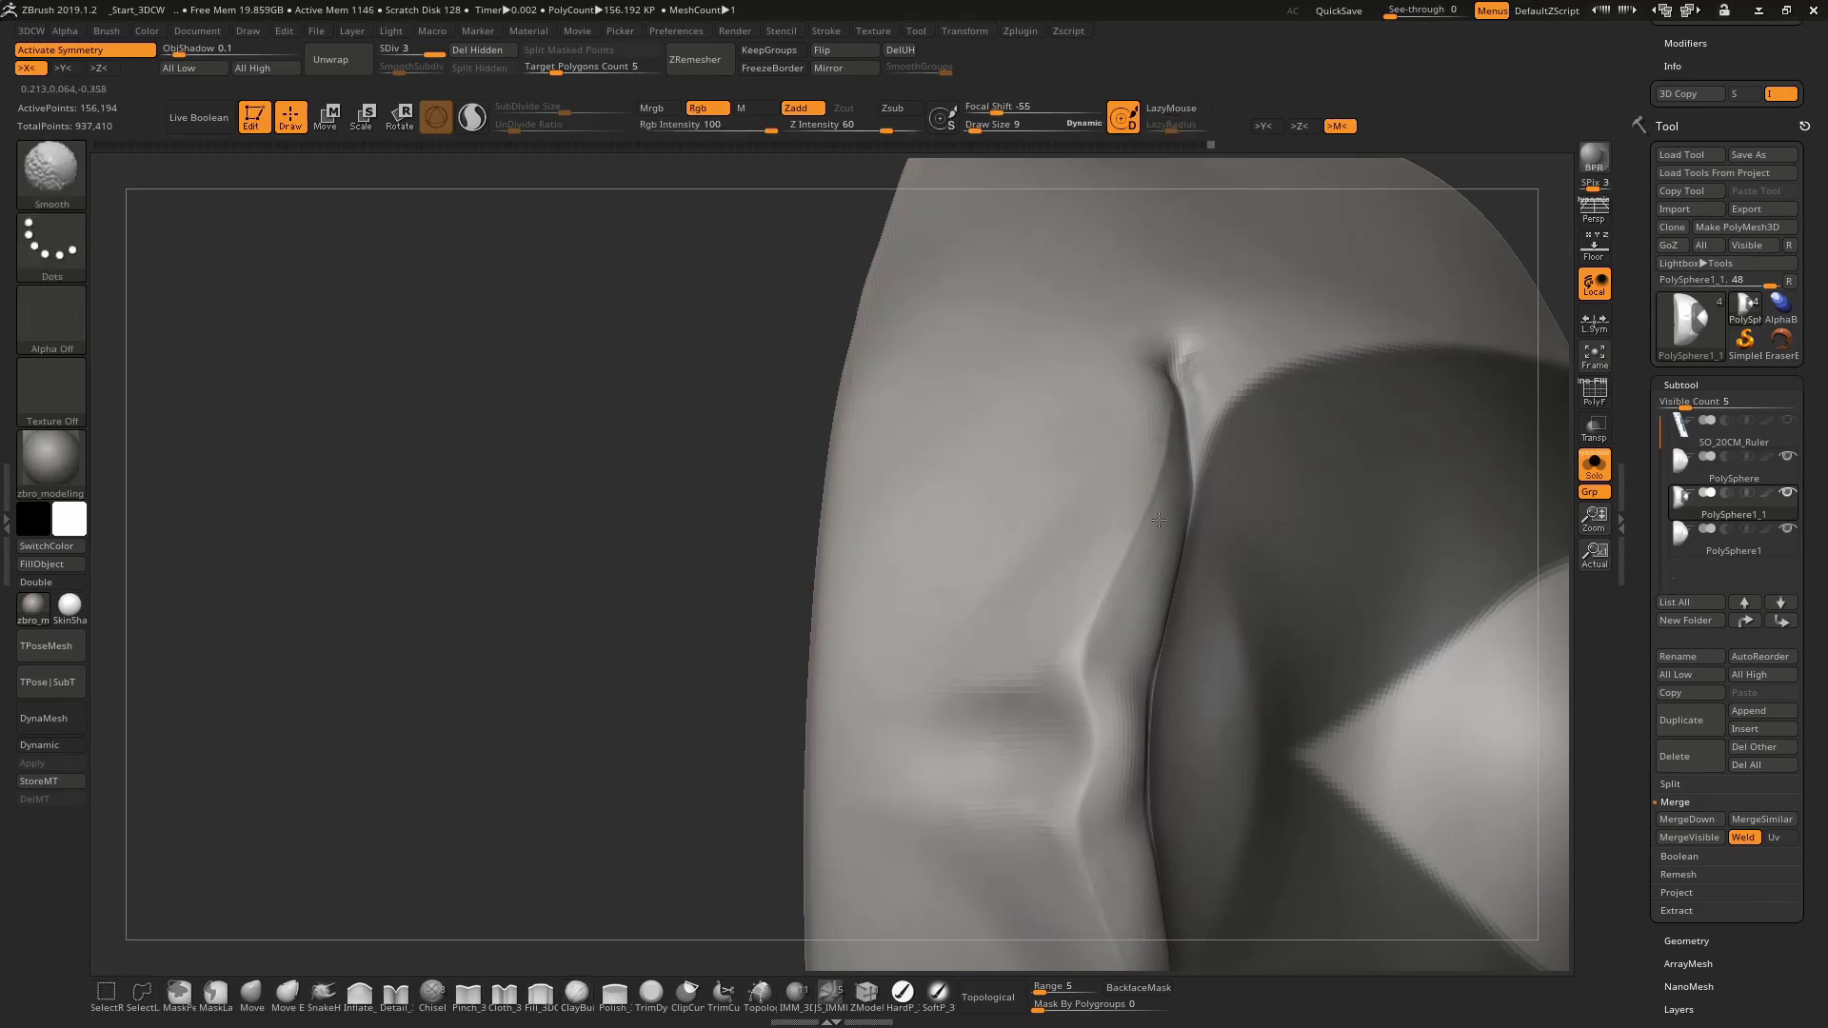
key(b)
key(d)
key(s)
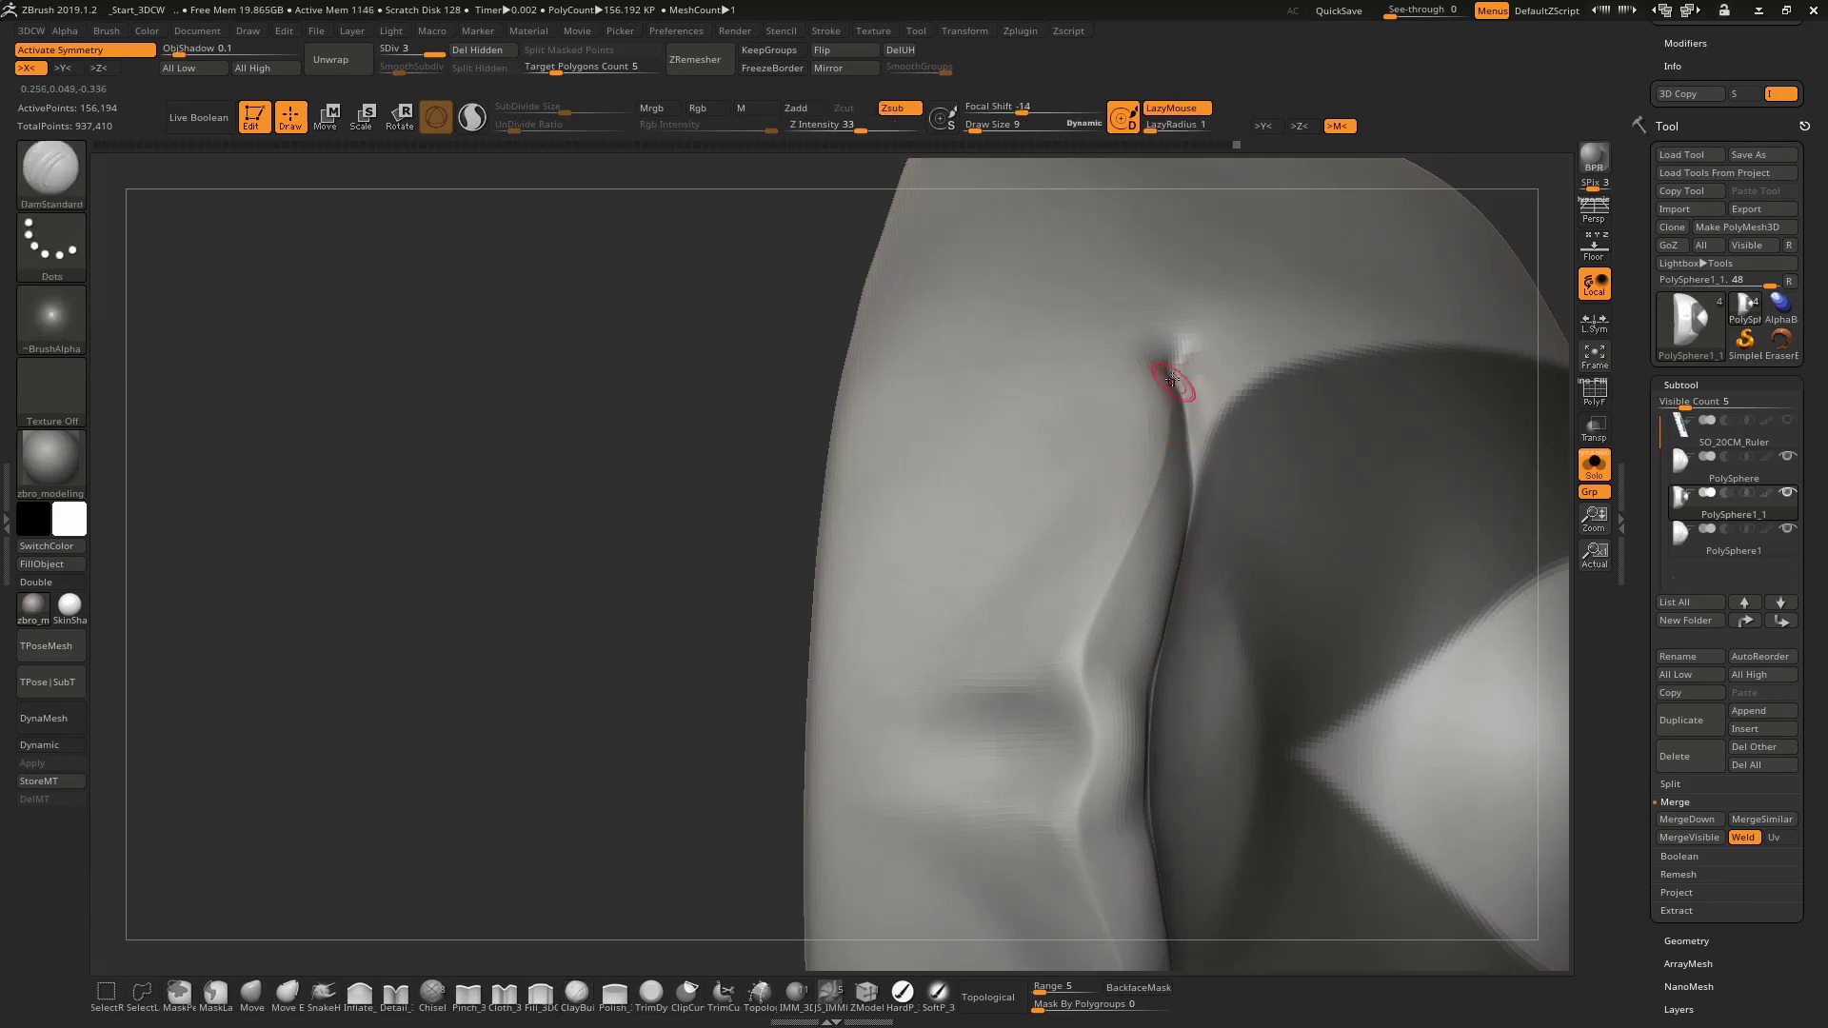
ctrl+right_drag(1250, 493, 1119, 411)
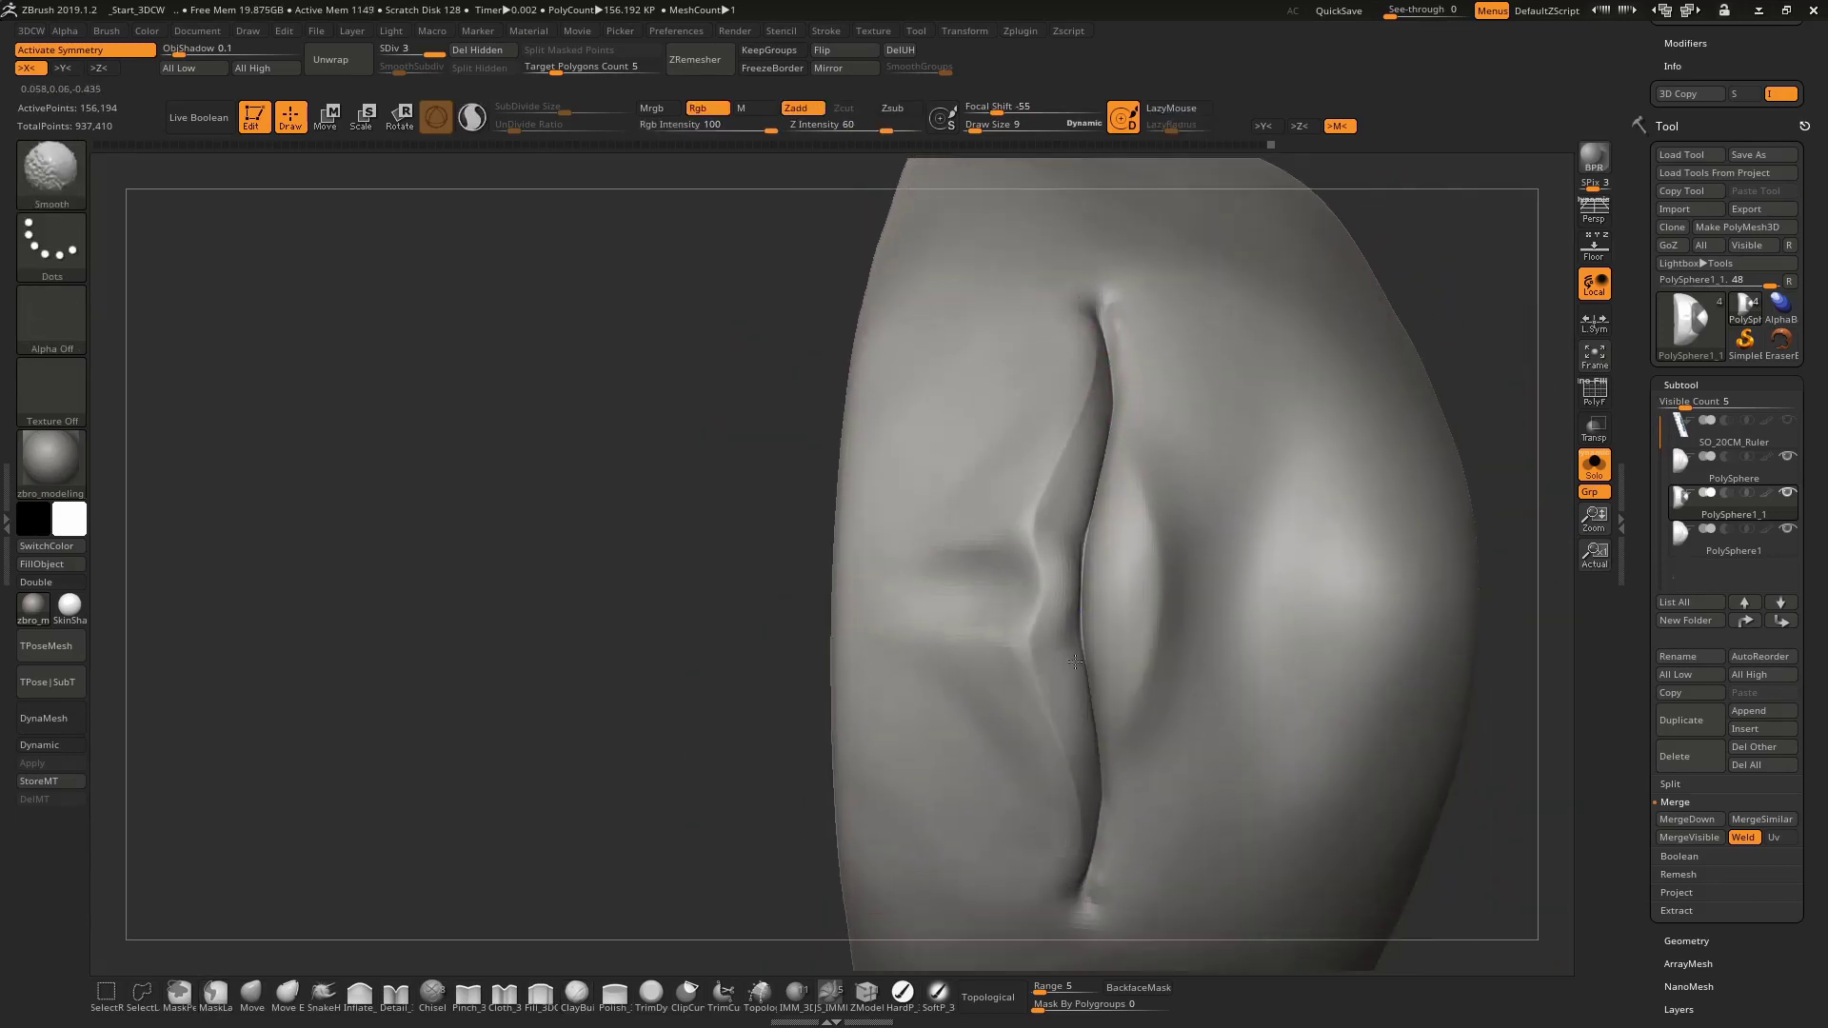
shift+right_drag(1075, 661, 1046, 657)
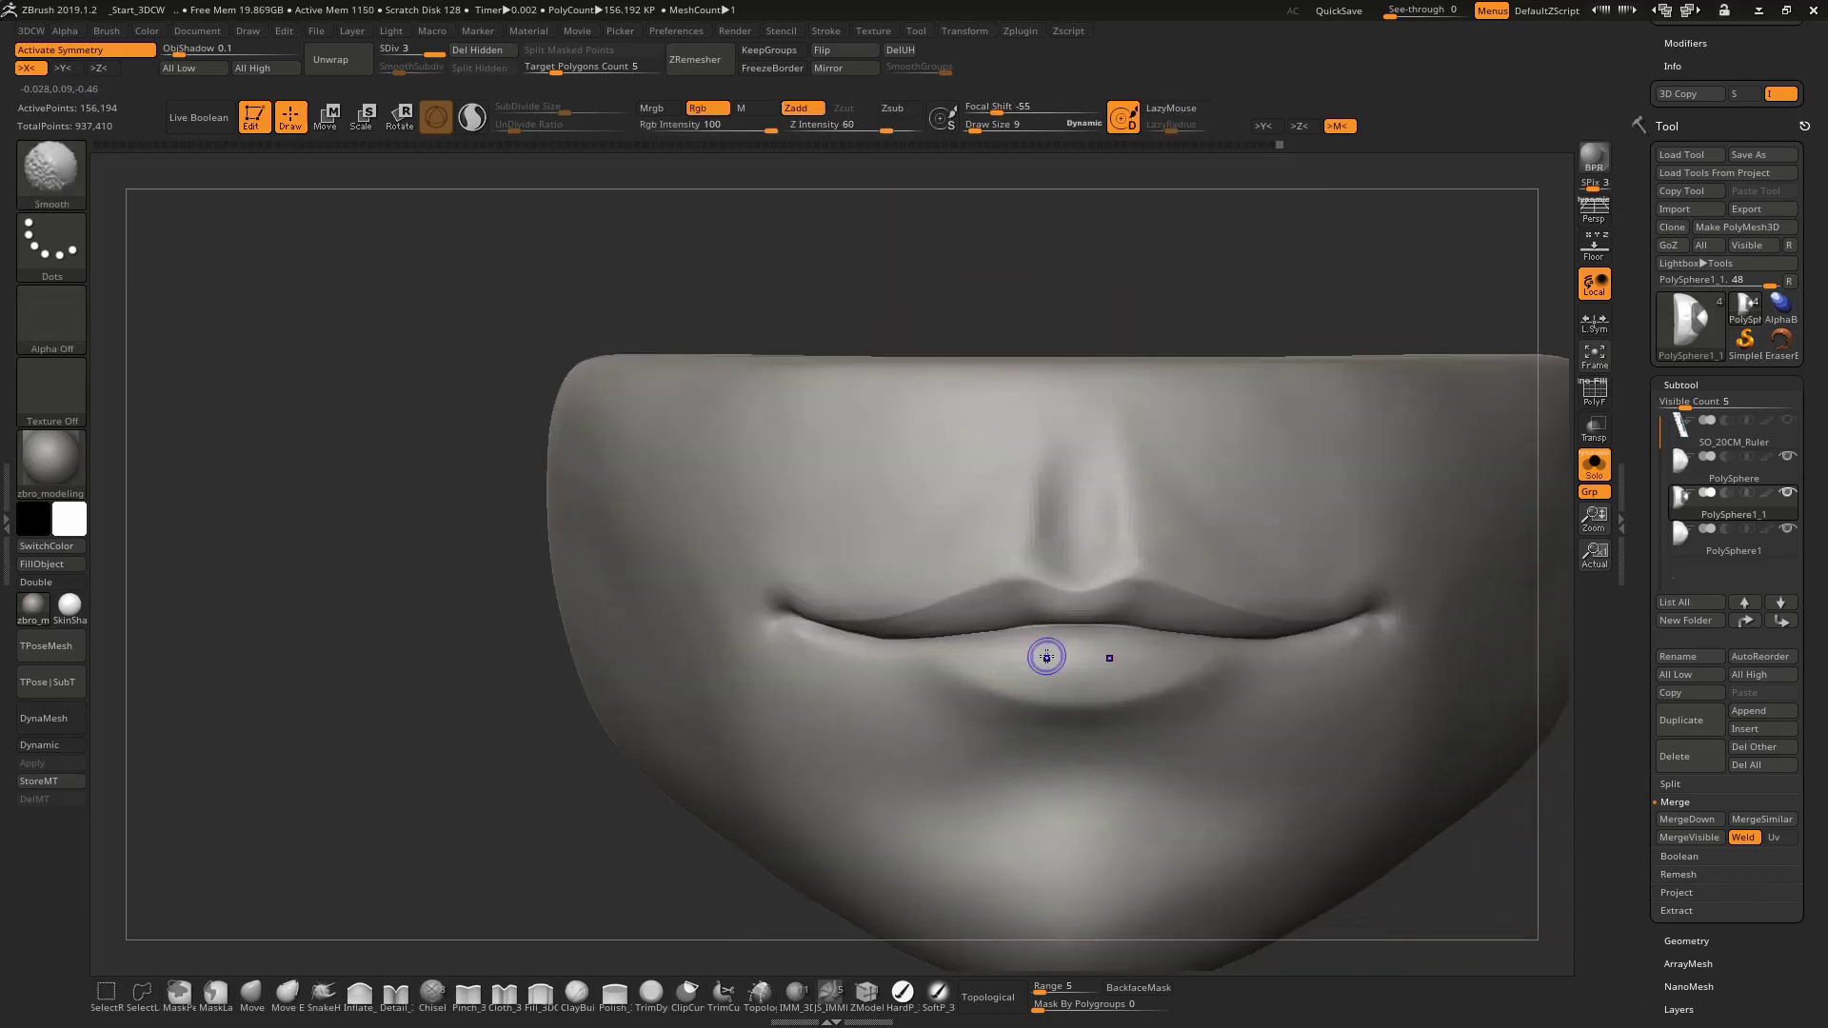
Broadly reshape the lips with Move at a lower subdivision, then carve and smooth the crease at SDiv 3
key(space)
key(shift+d)
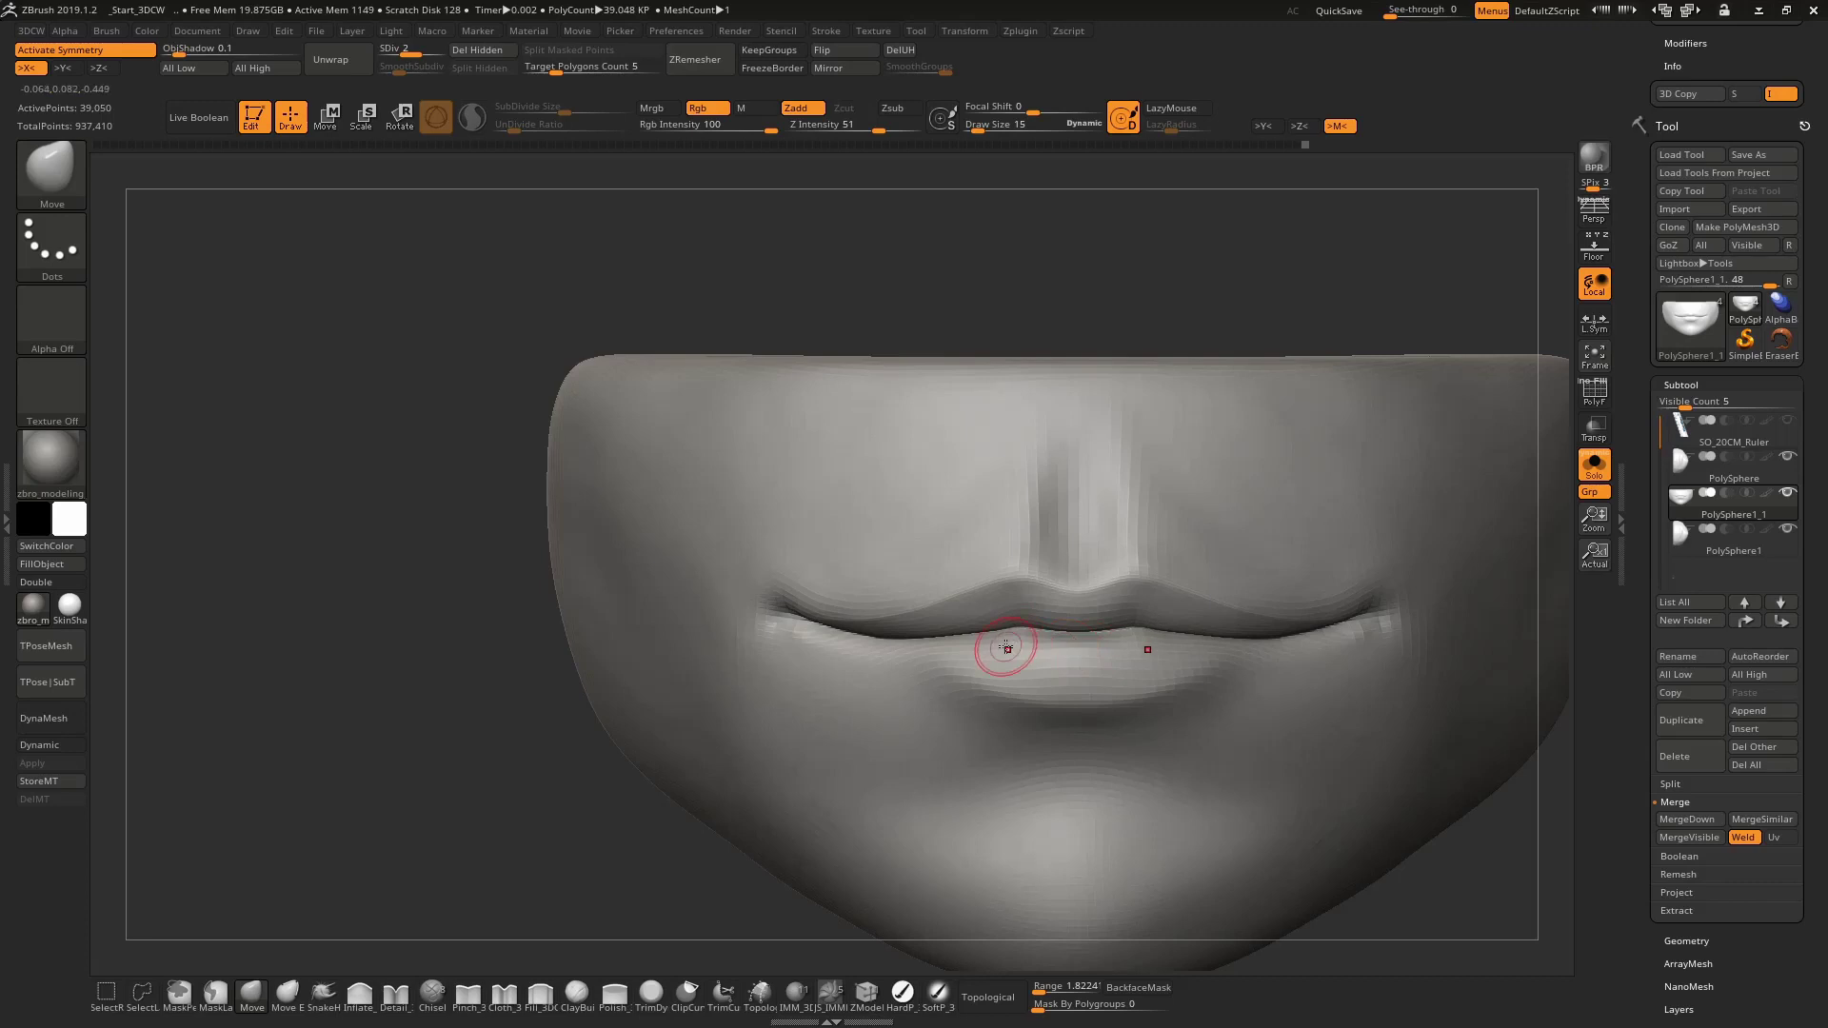
key(space)
mouse_move(1124, 712)
right_down()
mouse_move(1281, 636)
mouse_move(1256, 750)
right_up()
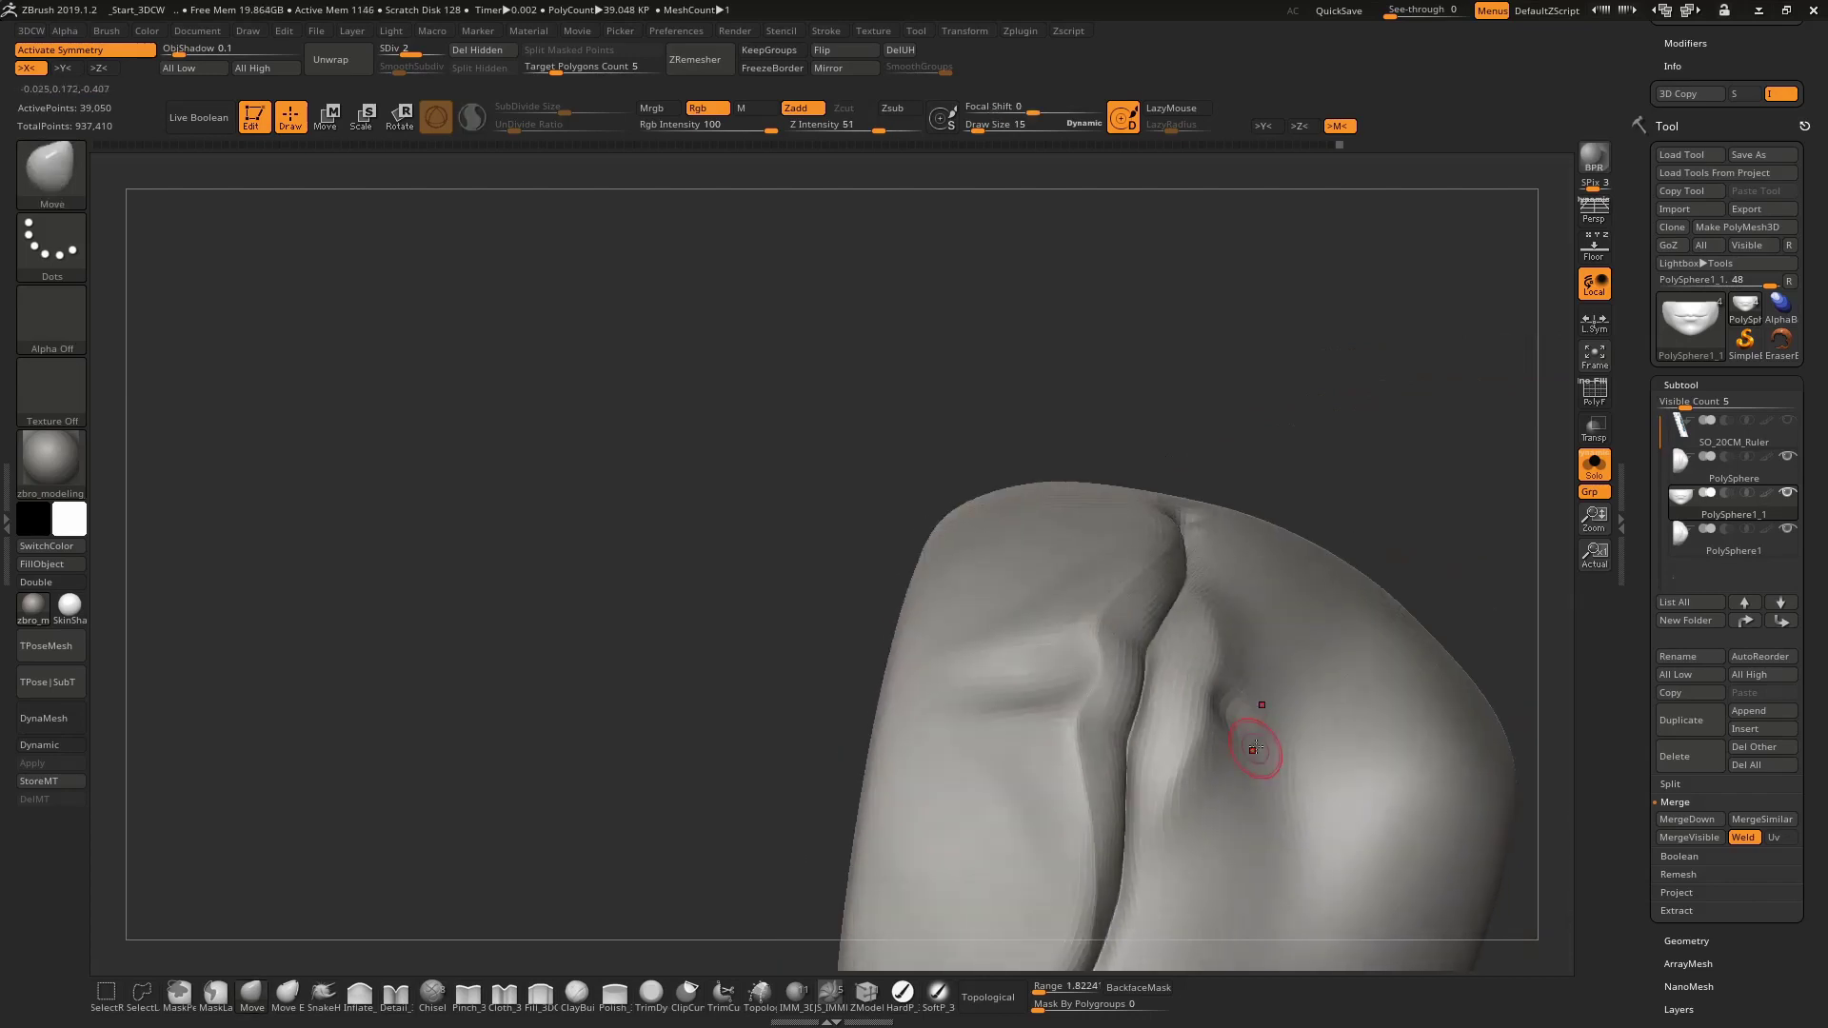
key(d)
key(b)
key(d)
key(s)
mouse_move(1253, 689)
right_down()
mouse_move(1209, 714)
mouse_move(1224, 566)
right_up()
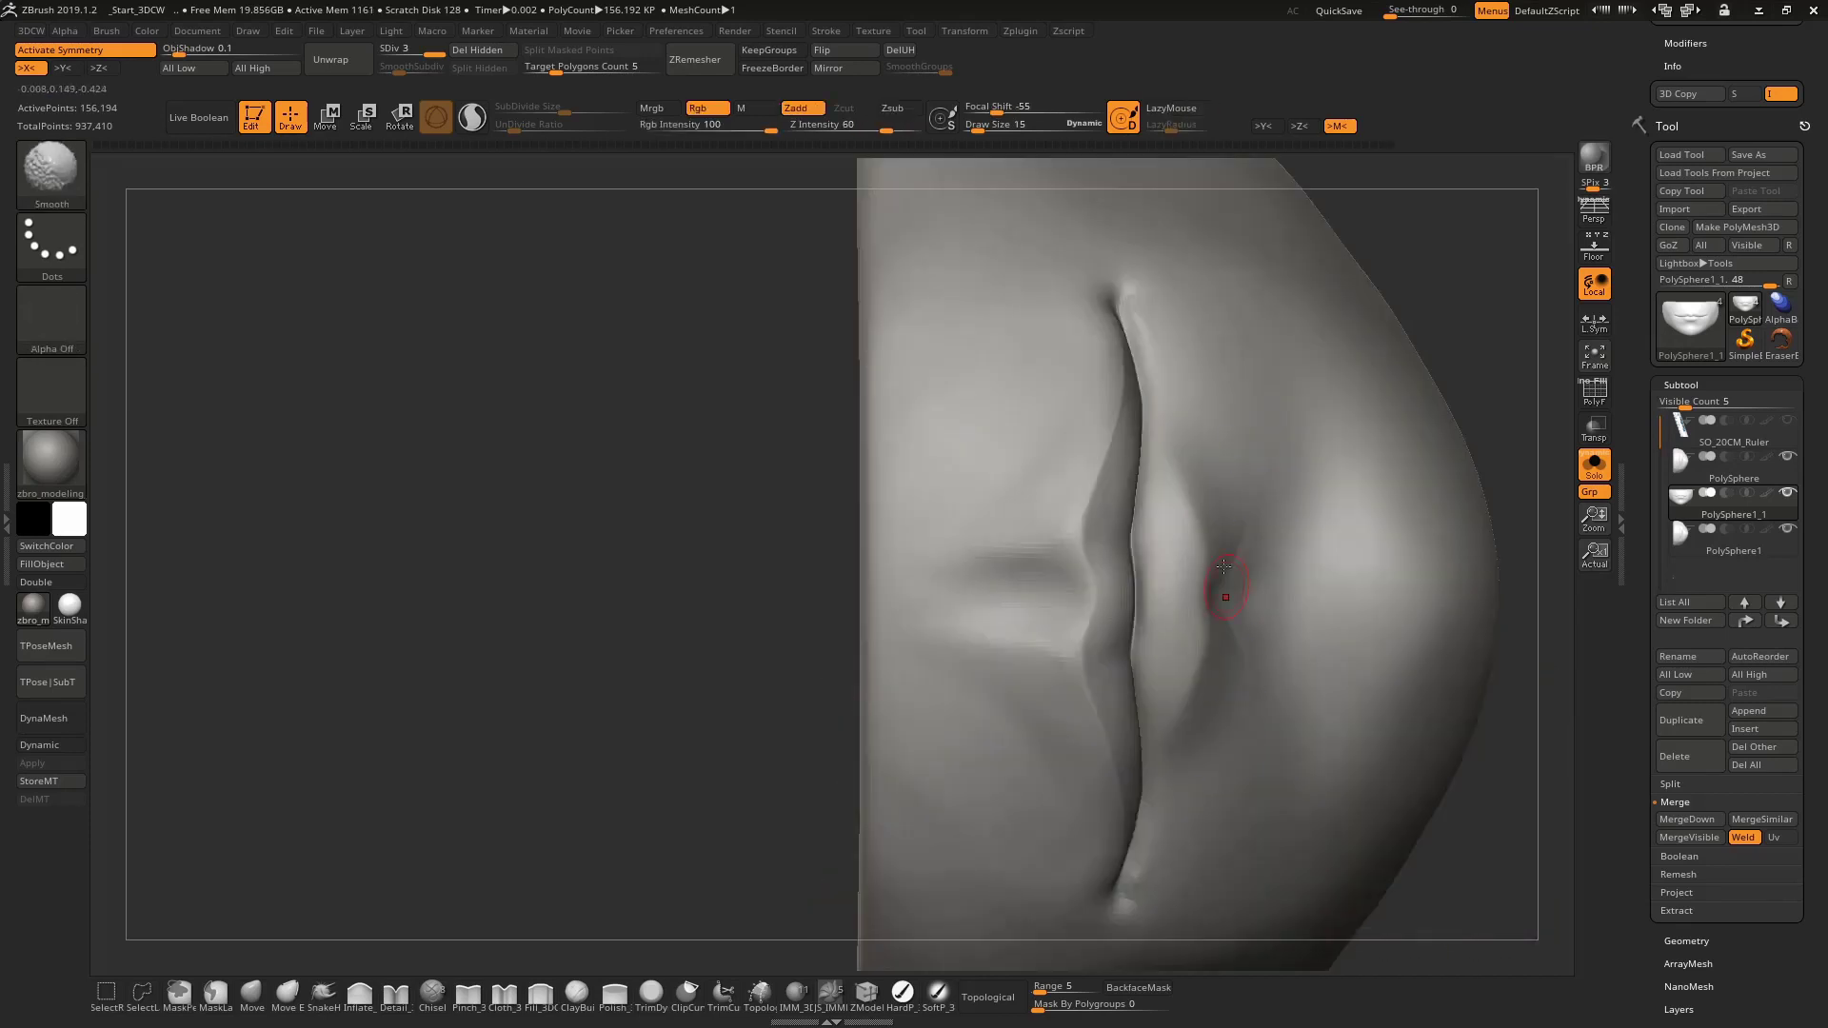
shift+drag(1227, 547, 1217, 618)
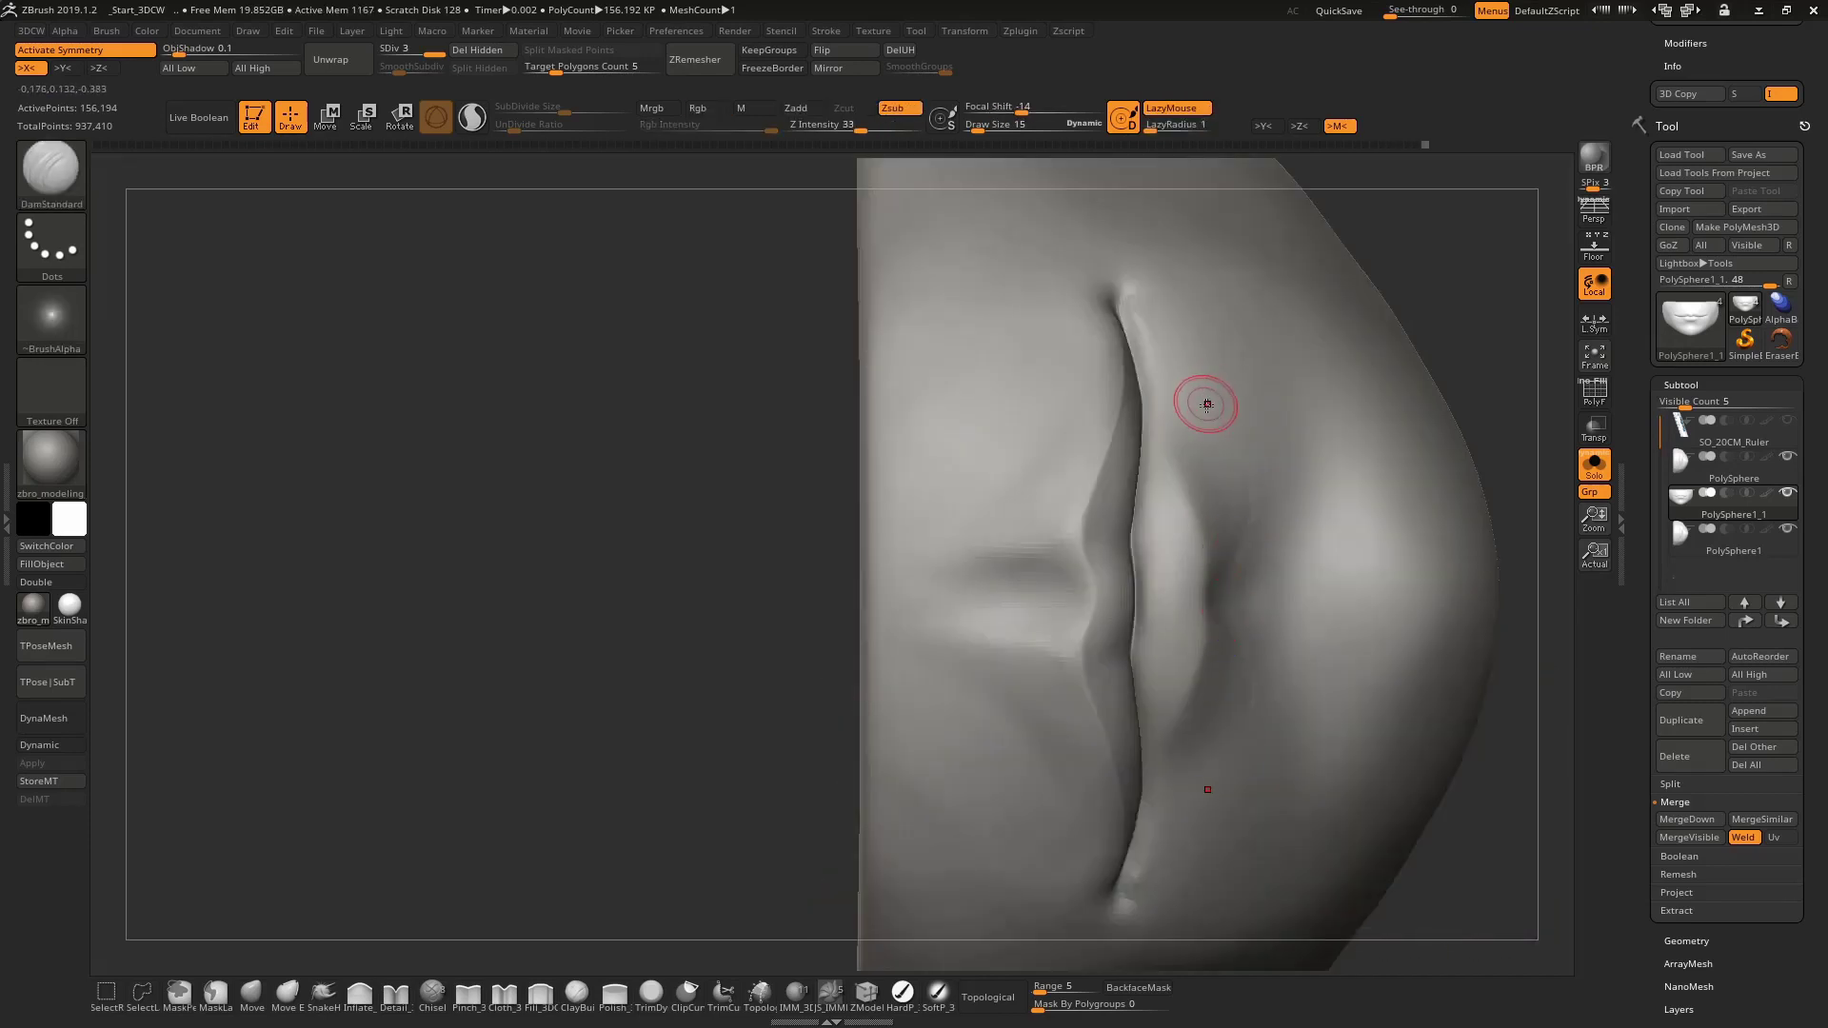
Build up the forms beside the crease with ClayBuildup at size 18, smoothing and detailing with Detail_3DCW
key(b)
key(c)
key(b)
right_drag(1206, 404, 1245, 462)
key(s)
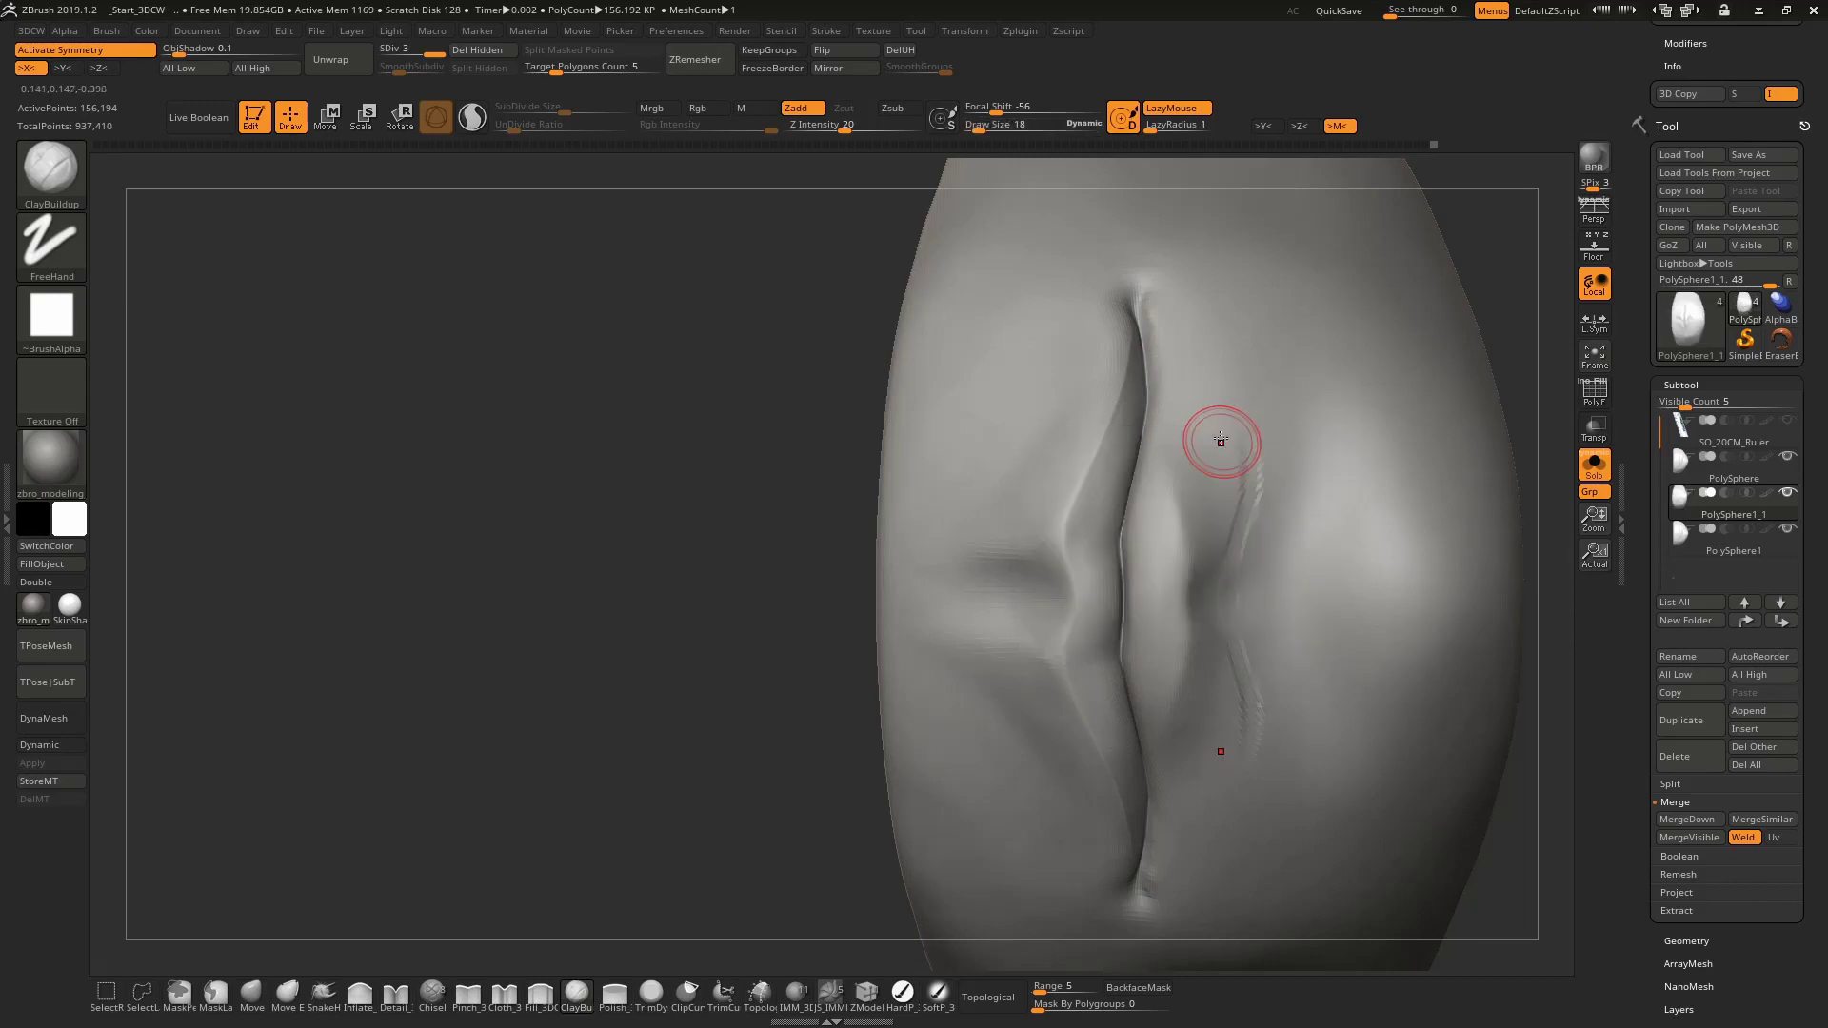
key(shift)
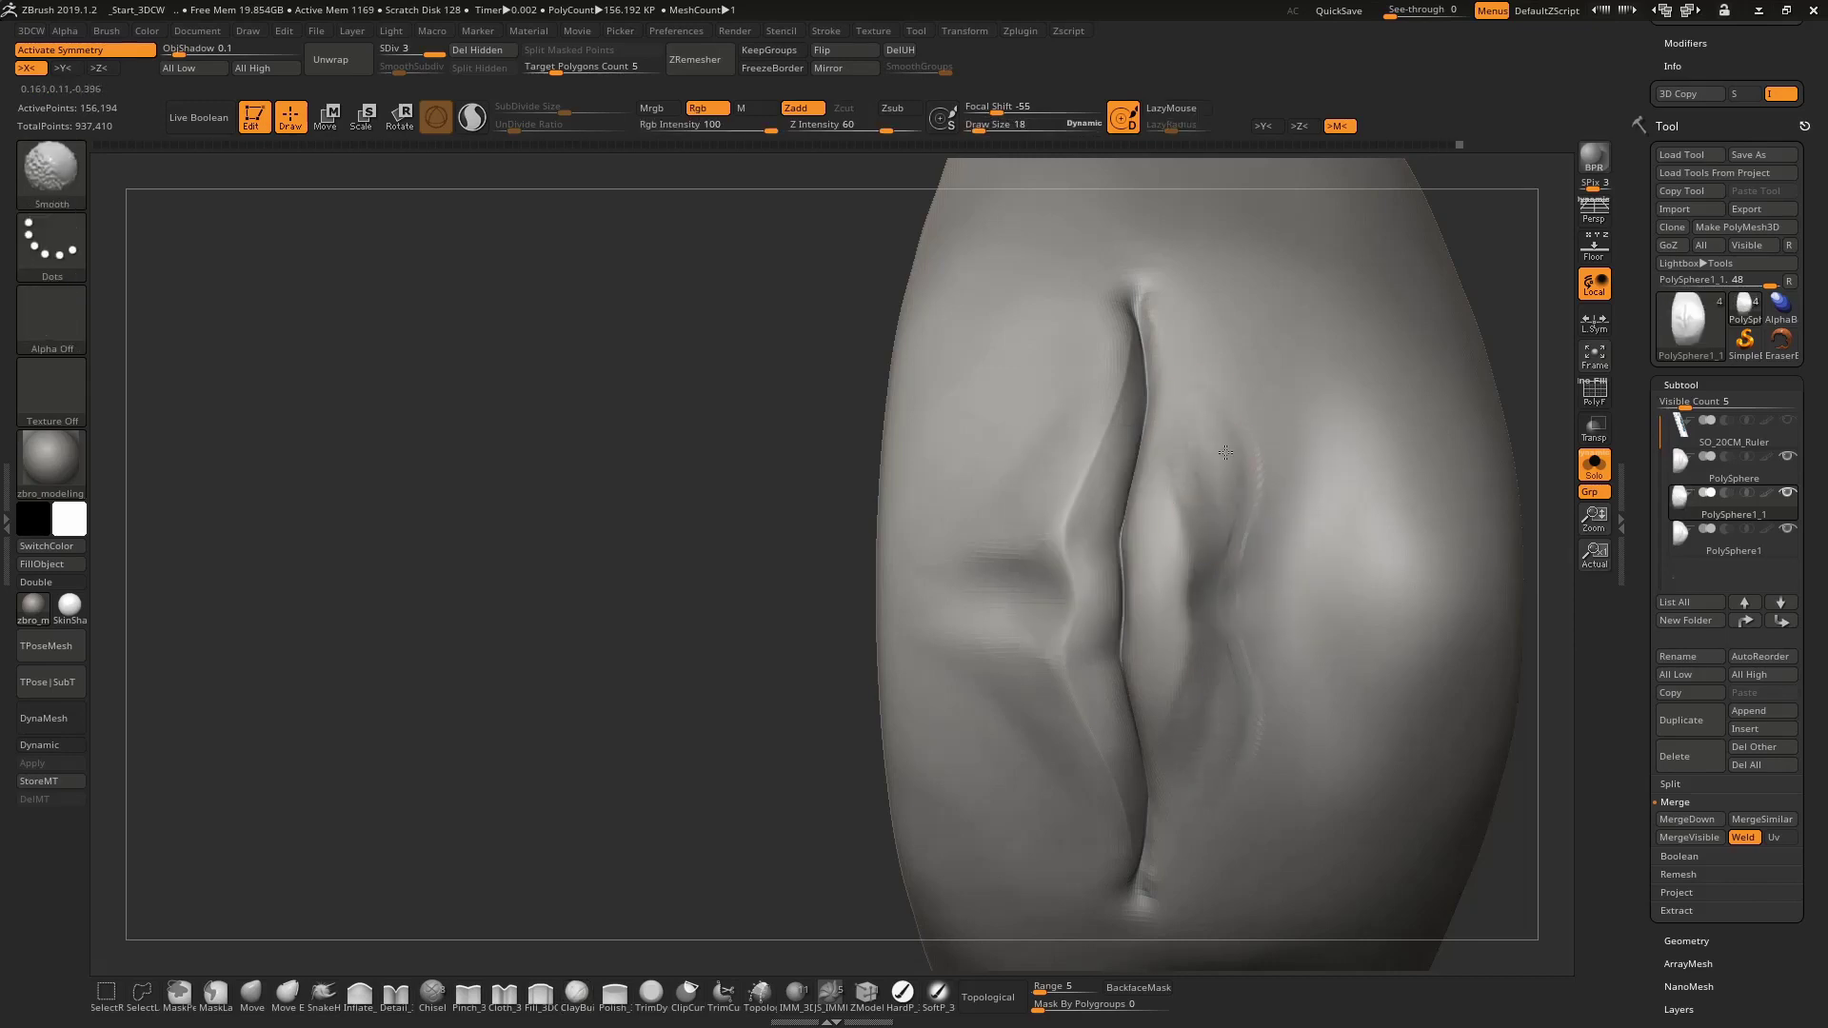
right_drag(1219, 617, 1212, 469)
key(b)
key(d)
key(e)
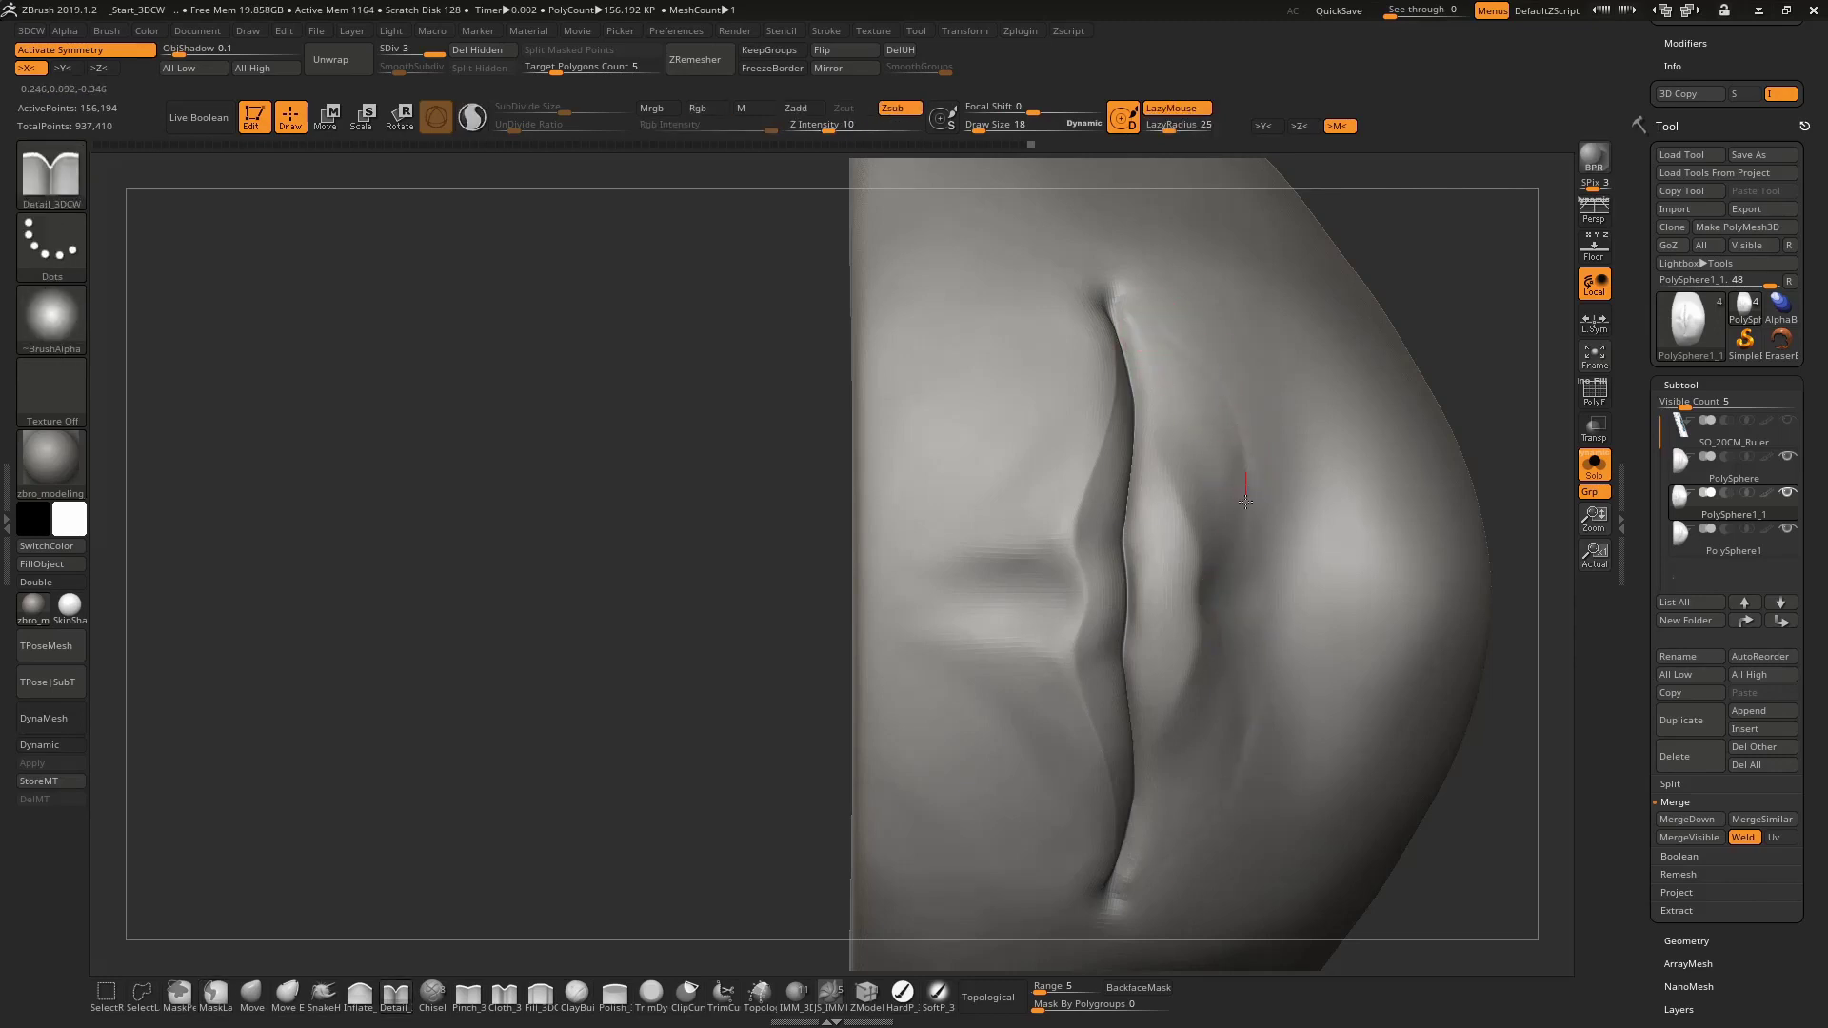
Smooth the detailed lip and fill it with the Fill_3DCW brush at size 29
key(shift)
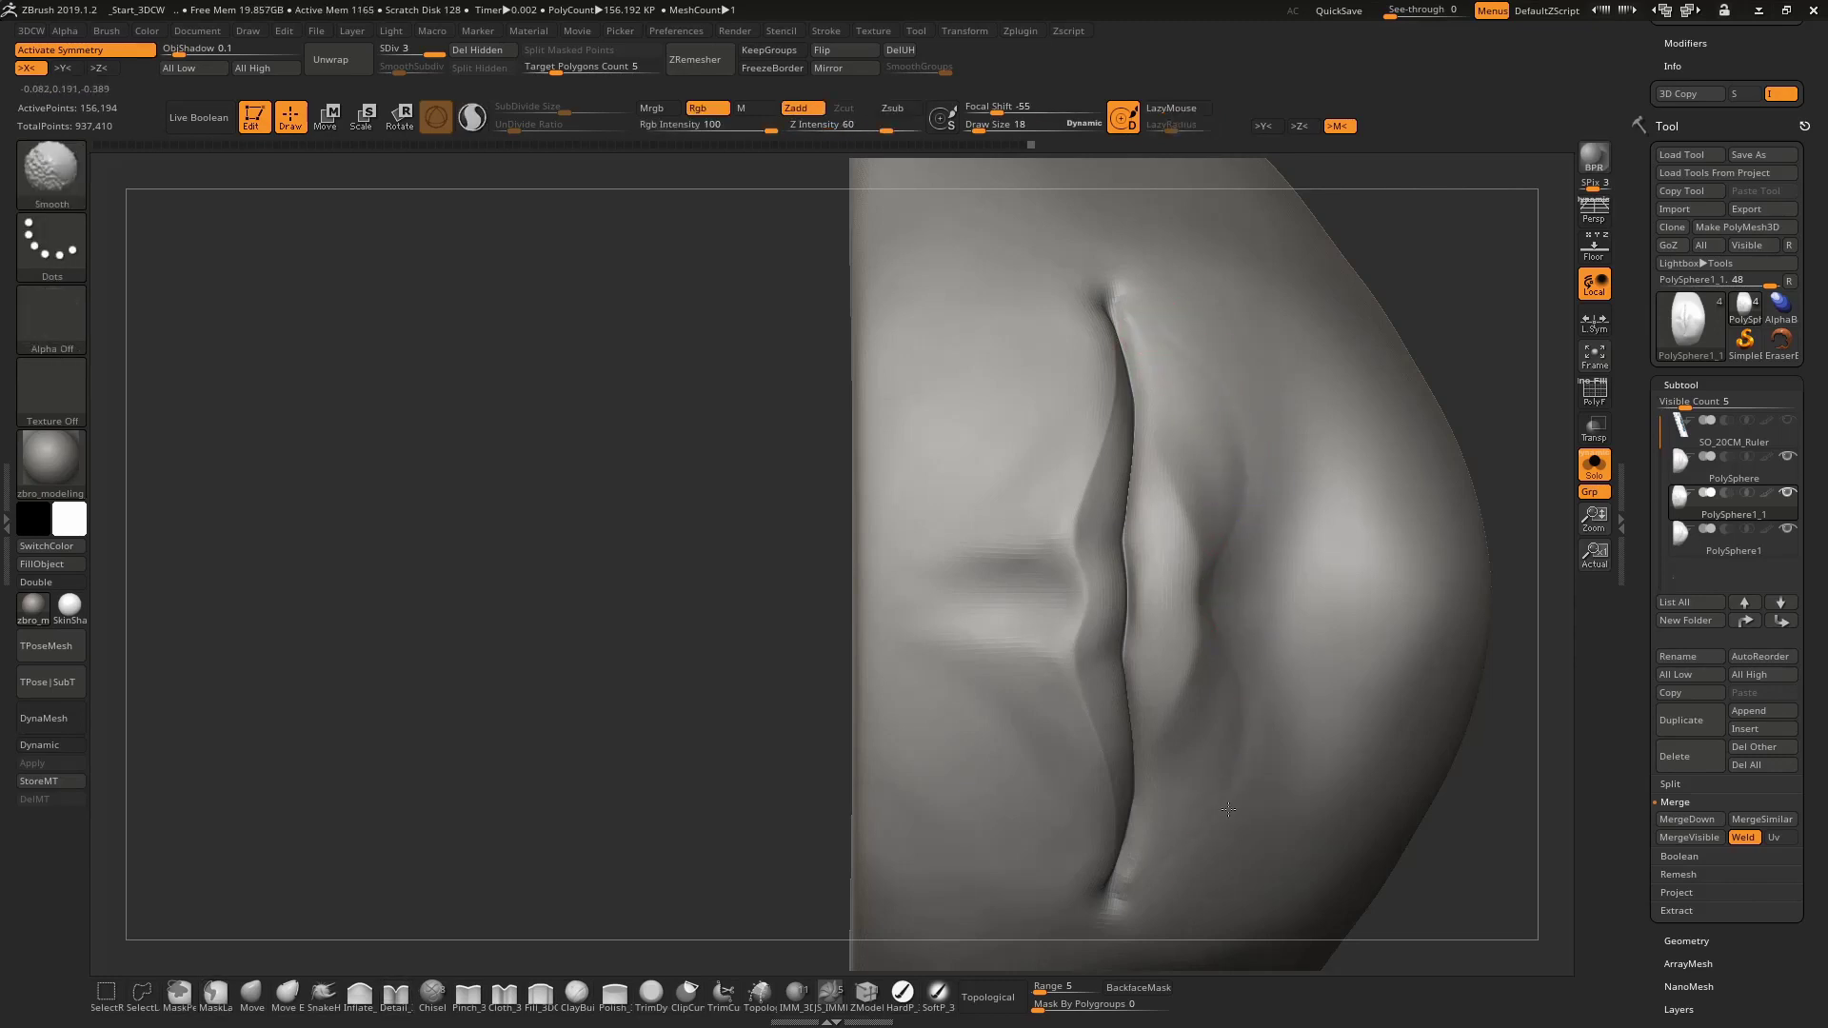
key(b)
key(f)
key(i)
mouse_move(1221, 742)
right_down()
mouse_move(1218, 675)
mouse_move(1178, 655)
right_up()
key(space)
key(space)
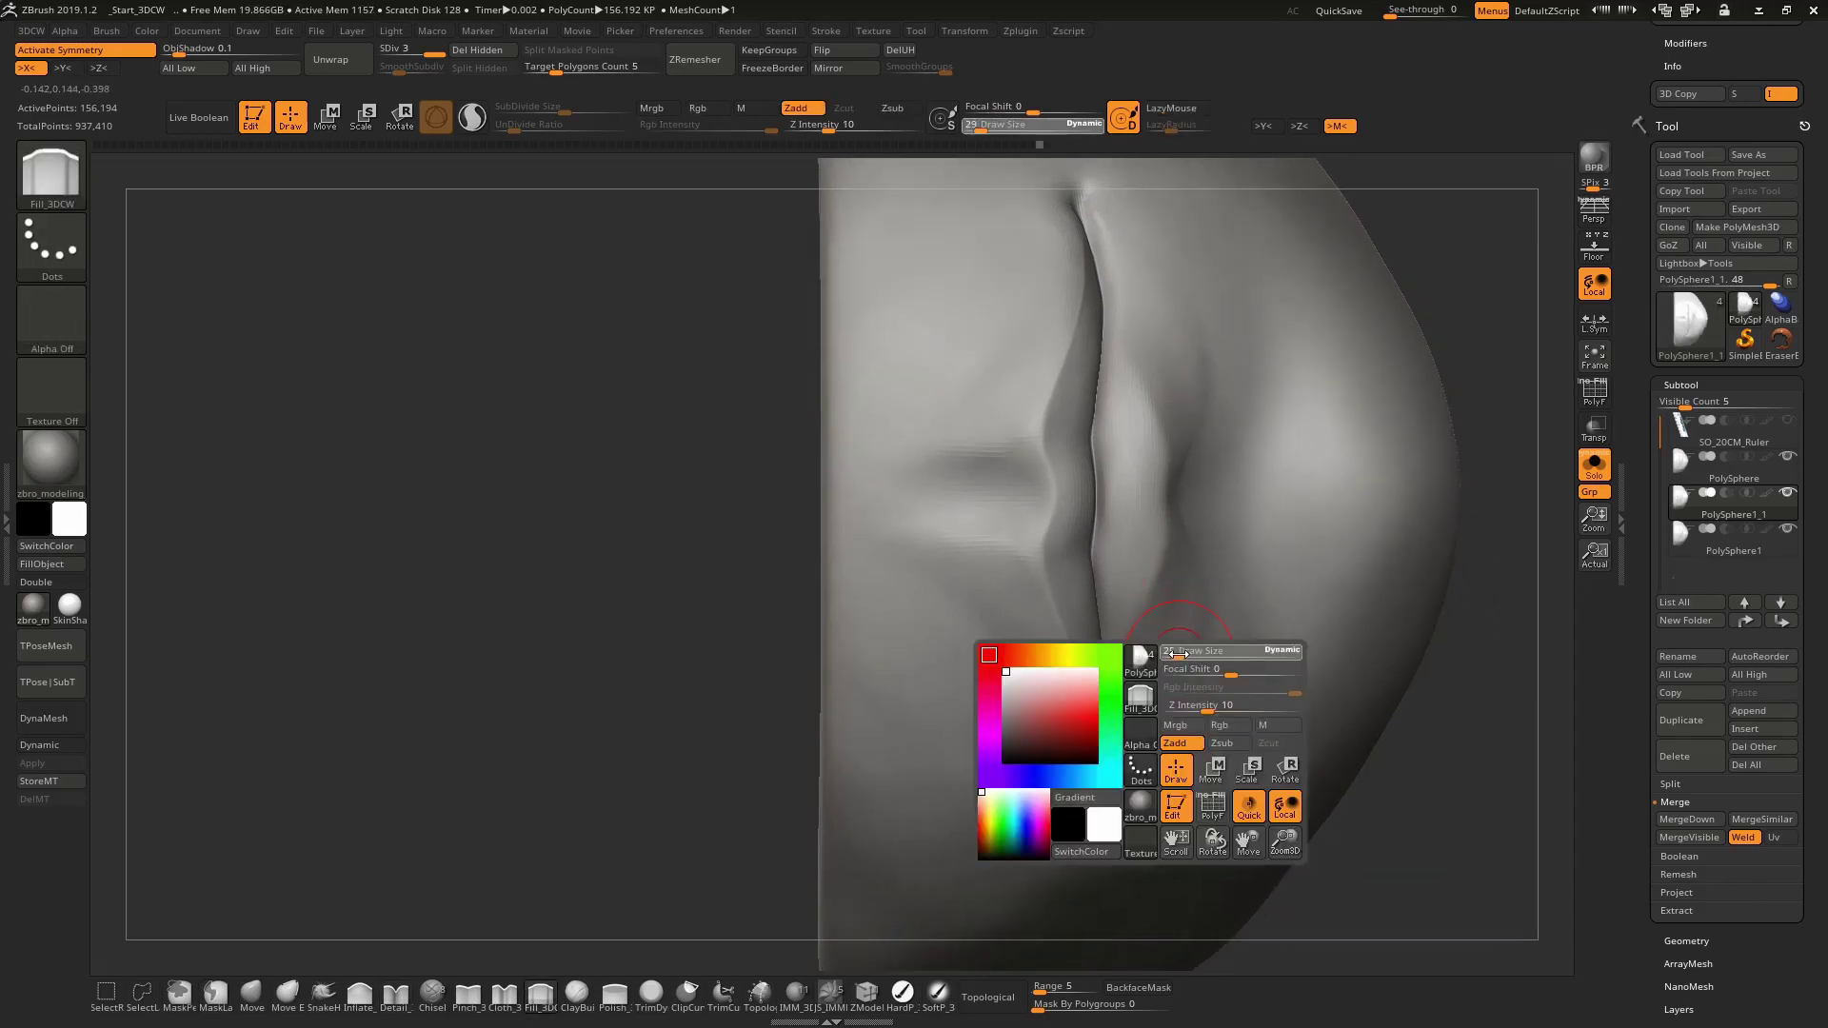
Fill and smooth the lips and mouth corners with Fill_3DCW at sizes 25 and 18
drag(1178, 651, 1171, 626)
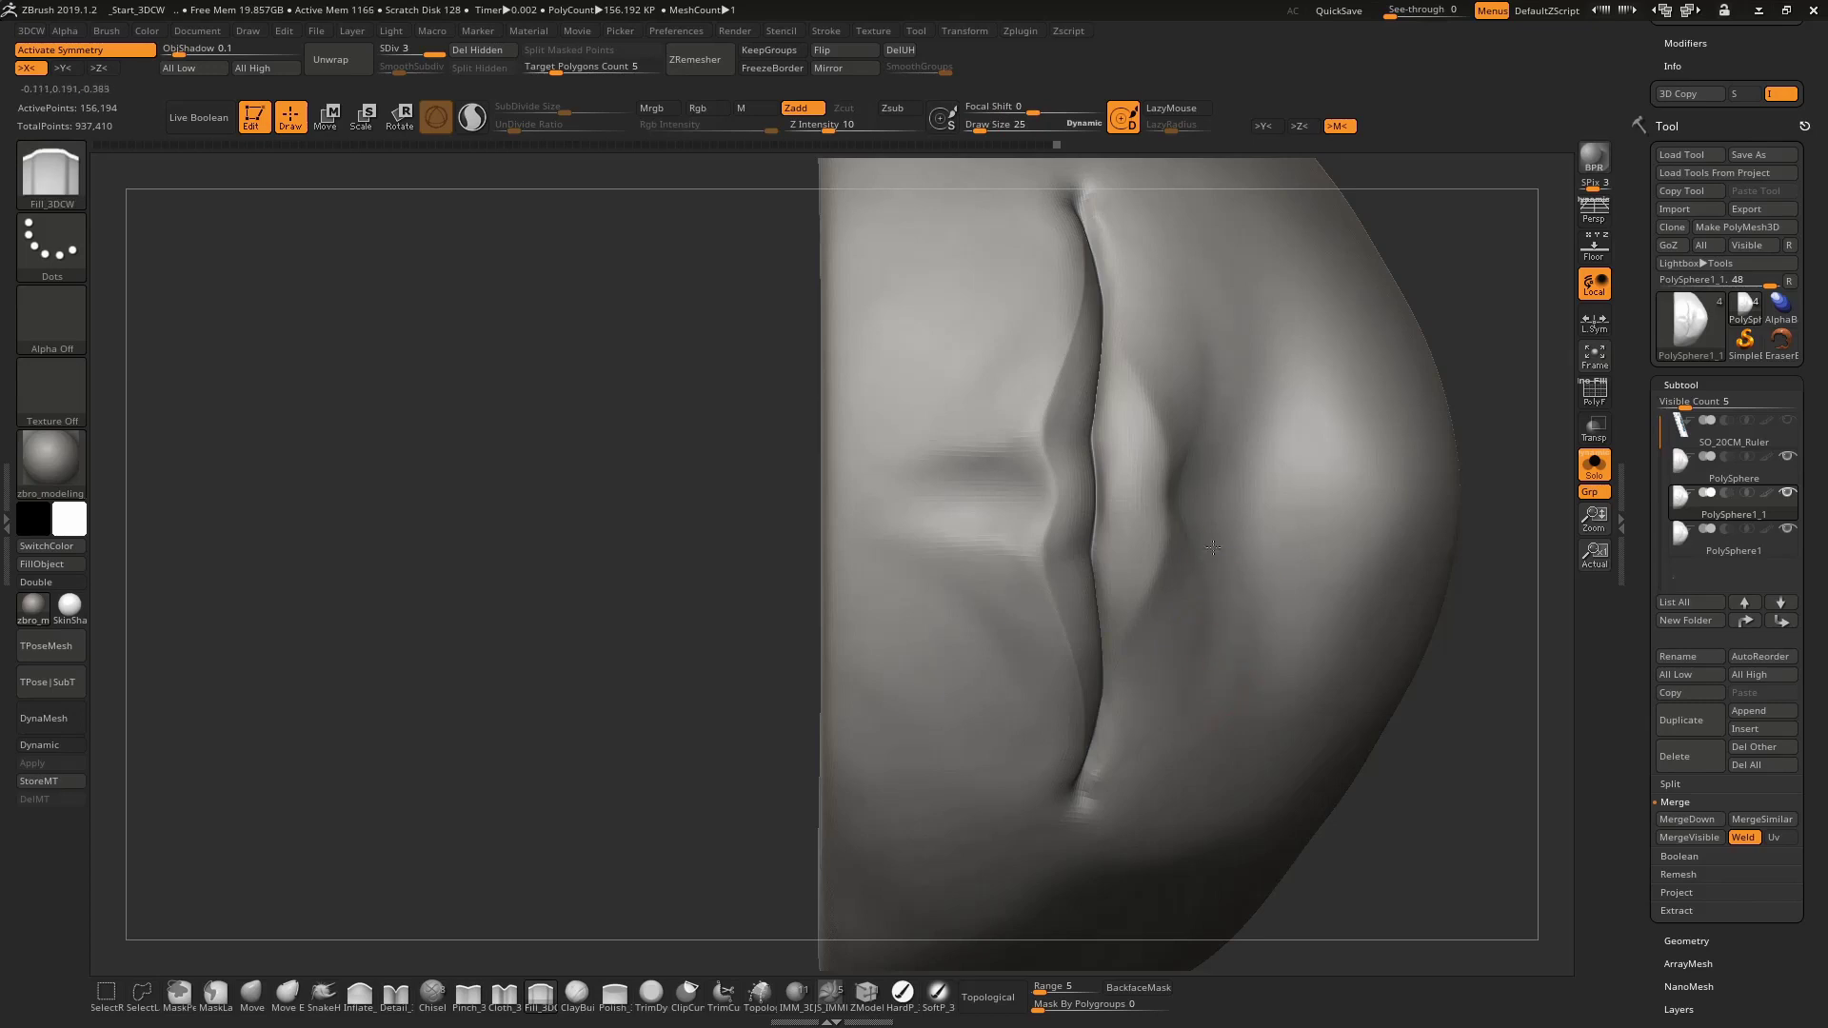
mouse_move(1213, 547)
right_down()
mouse_move(1182, 520)
mouse_move(1215, 325)
mouse_move(1224, 409)
right_up()
key(space)
drag(1228, 412, 1211, 411)
mouse_move(1224, 410)
right_down()
mouse_move(1194, 410)
mouse_move(1183, 475)
mouse_move(1221, 341)
mouse_move(1175, 440)
mouse_move(1175, 368)
mouse_move(1256, 482)
right_up()
key(space)
key(shift)
key(shift)
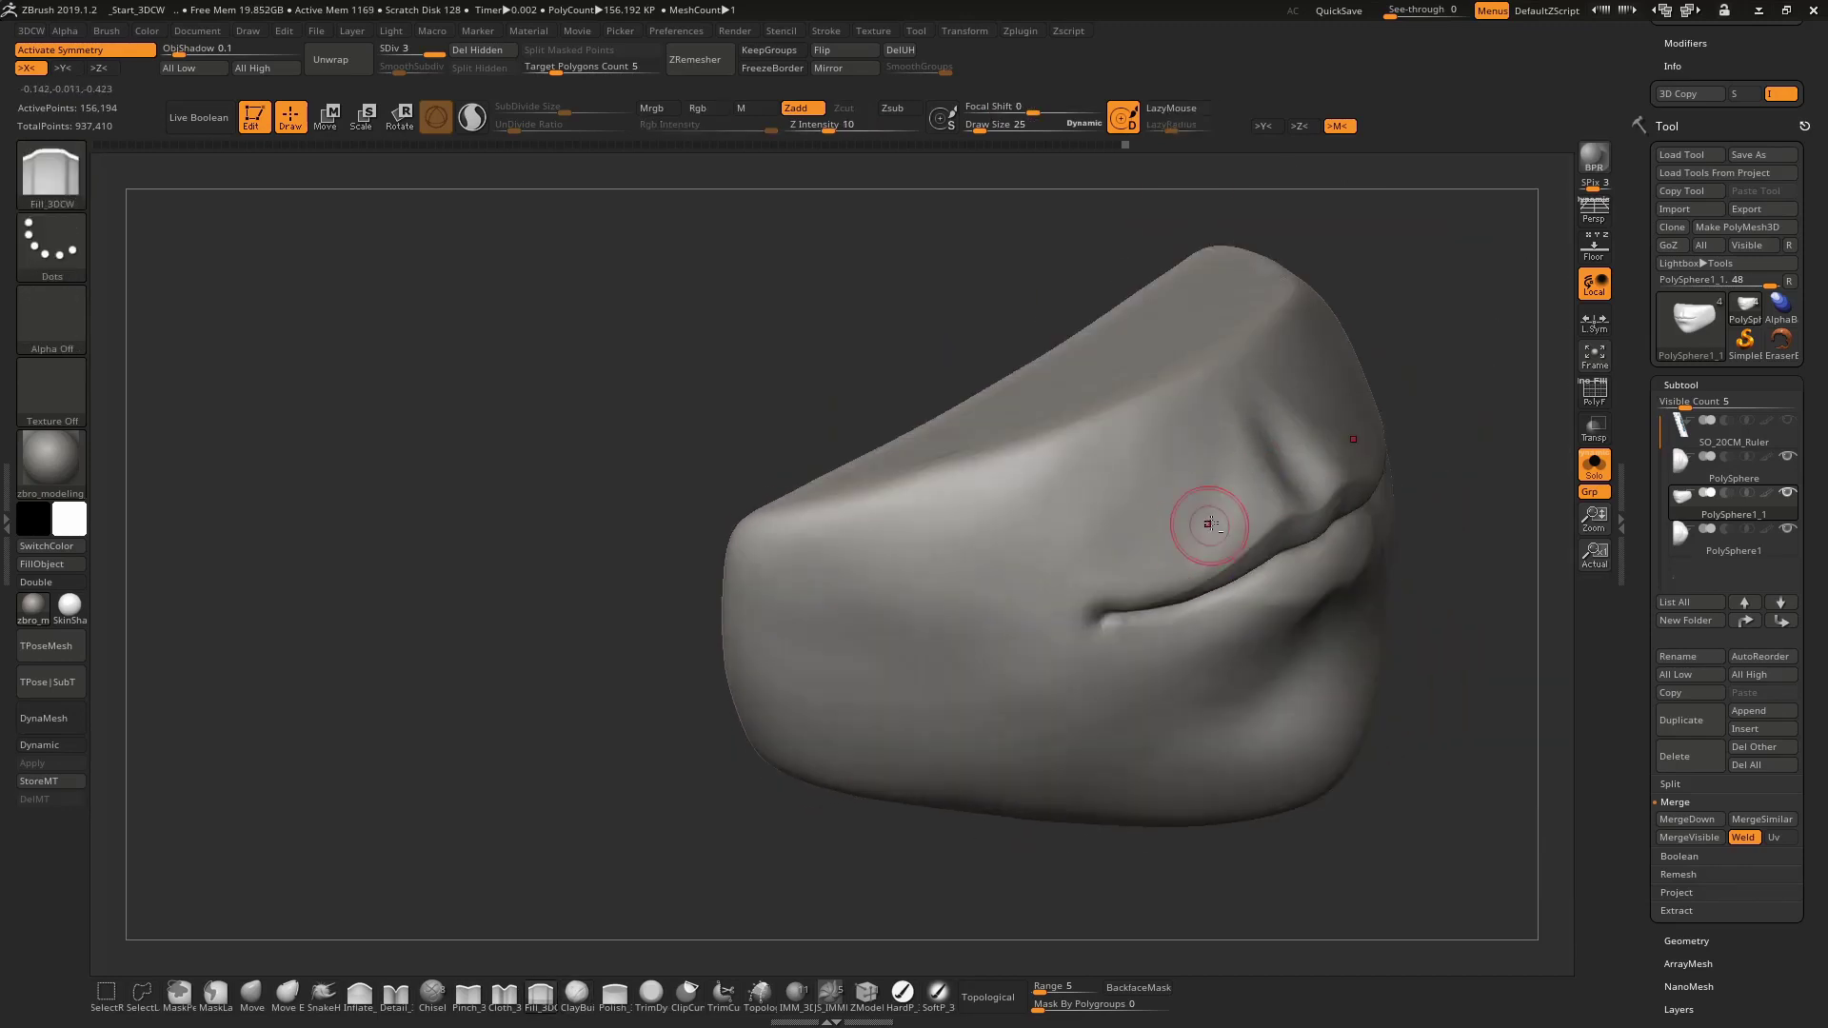
key(shift)
mouse_move(1224, 457)
shift+right_down()
mouse_move(1242, 533)
mouse_move(1100, 468)
mouse_move(1097, 607)
mouse_move(980, 530)
mouse_move(1162, 653)
shift+right_up()
Refine the lips up close with Fill_3DCW at size 29, then Detail_3DCW
key(space)
key(space)
drag(1147, 664, 1111, 680)
mouse_move(1103, 686)
right_down()
mouse_move(1110, 640)
mouse_move(1095, 685)
right_up()
key(space)
drag(1133, 666, 1113, 666)
mouse_move(1114, 666)
right_down()
mouse_move(1120, 474)
mouse_move(1051, 531)
right_up()
key(space)
key(b)
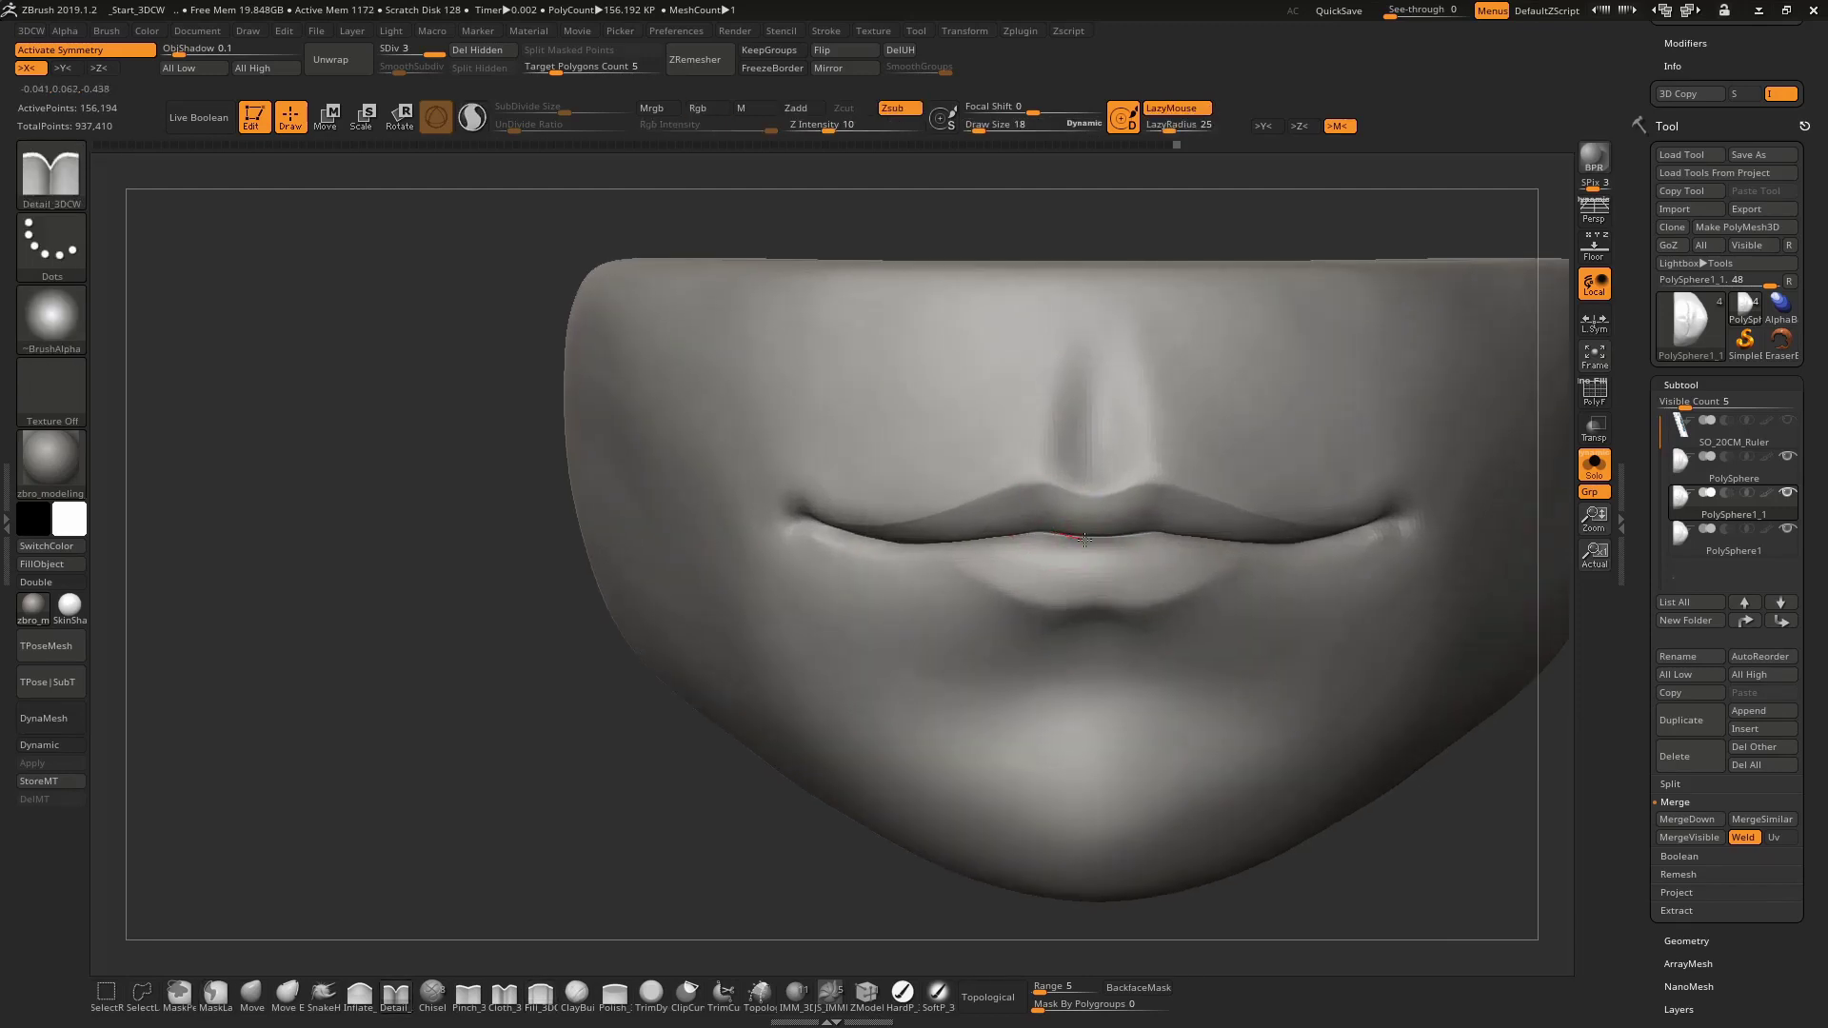
mouse_move(1097, 641)
right_down()
mouse_move(1236, 477)
mouse_move(1214, 525)
right_up()
key(ctrl)
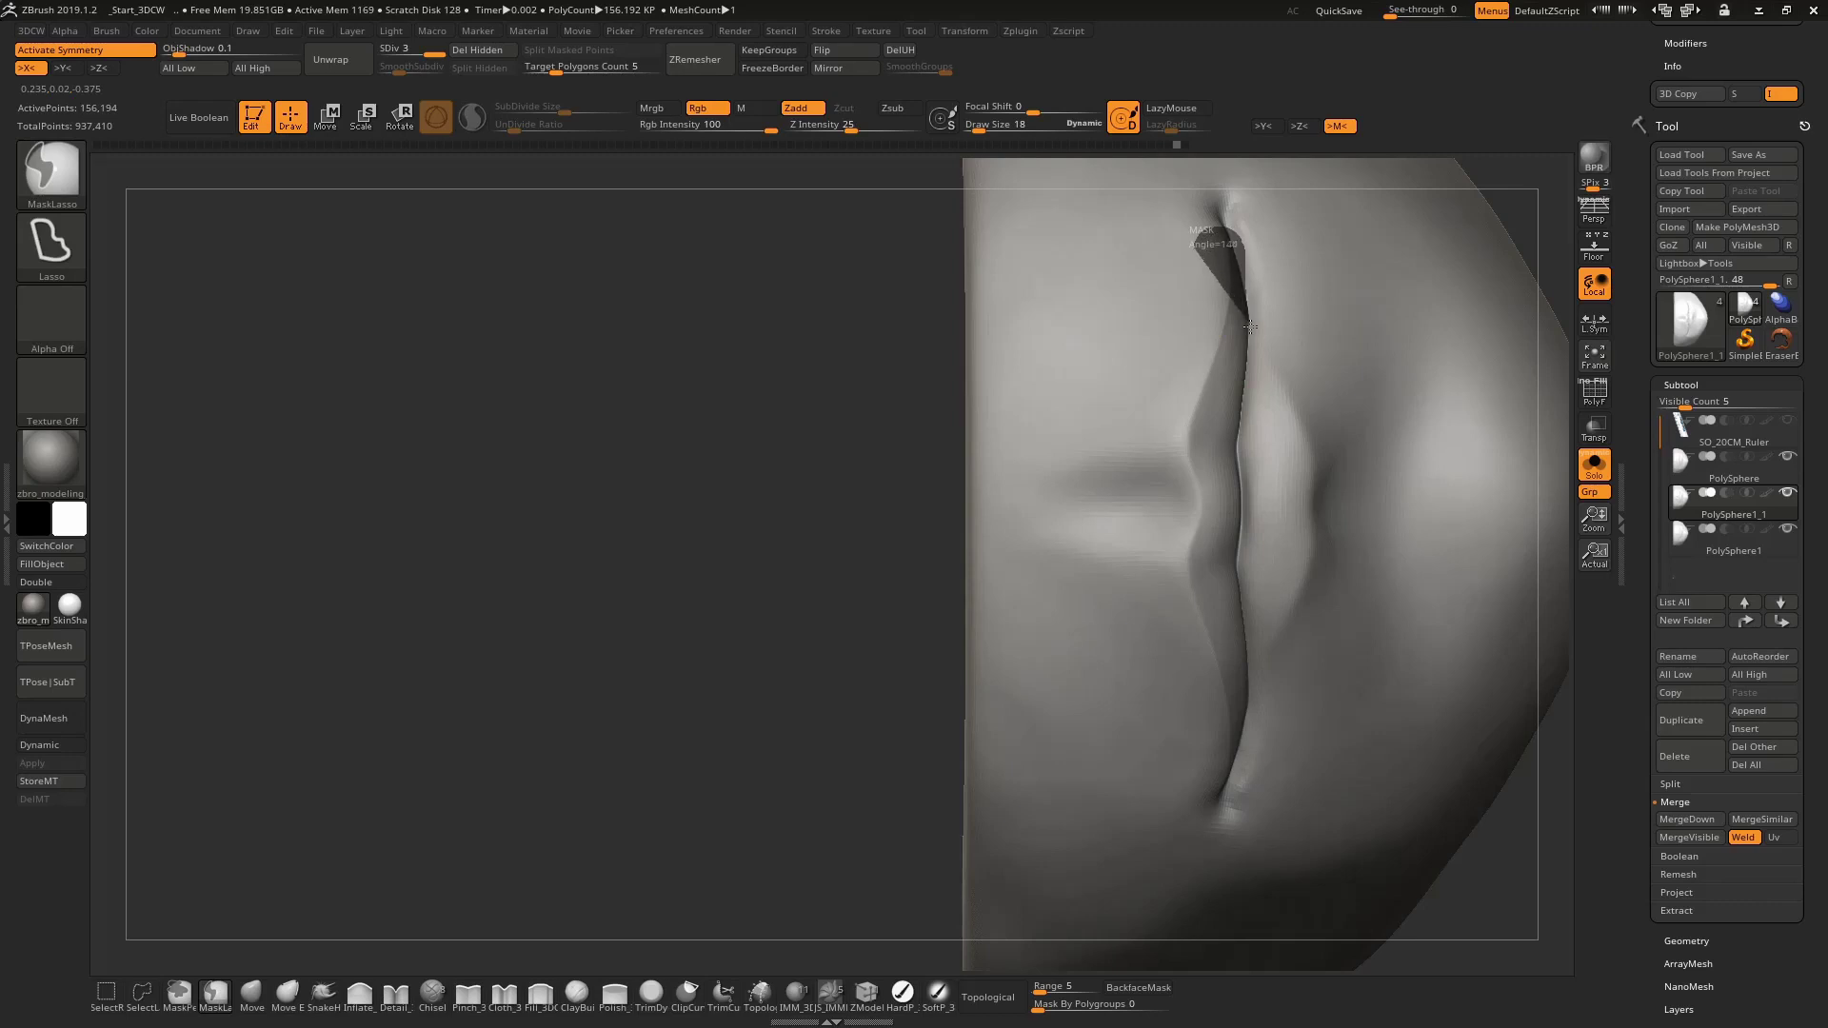
Mask a star shape on the lips and reshape the masked area with Move and Detail_3DCW
ctrl+drag(1238, 452, 1218, 591)
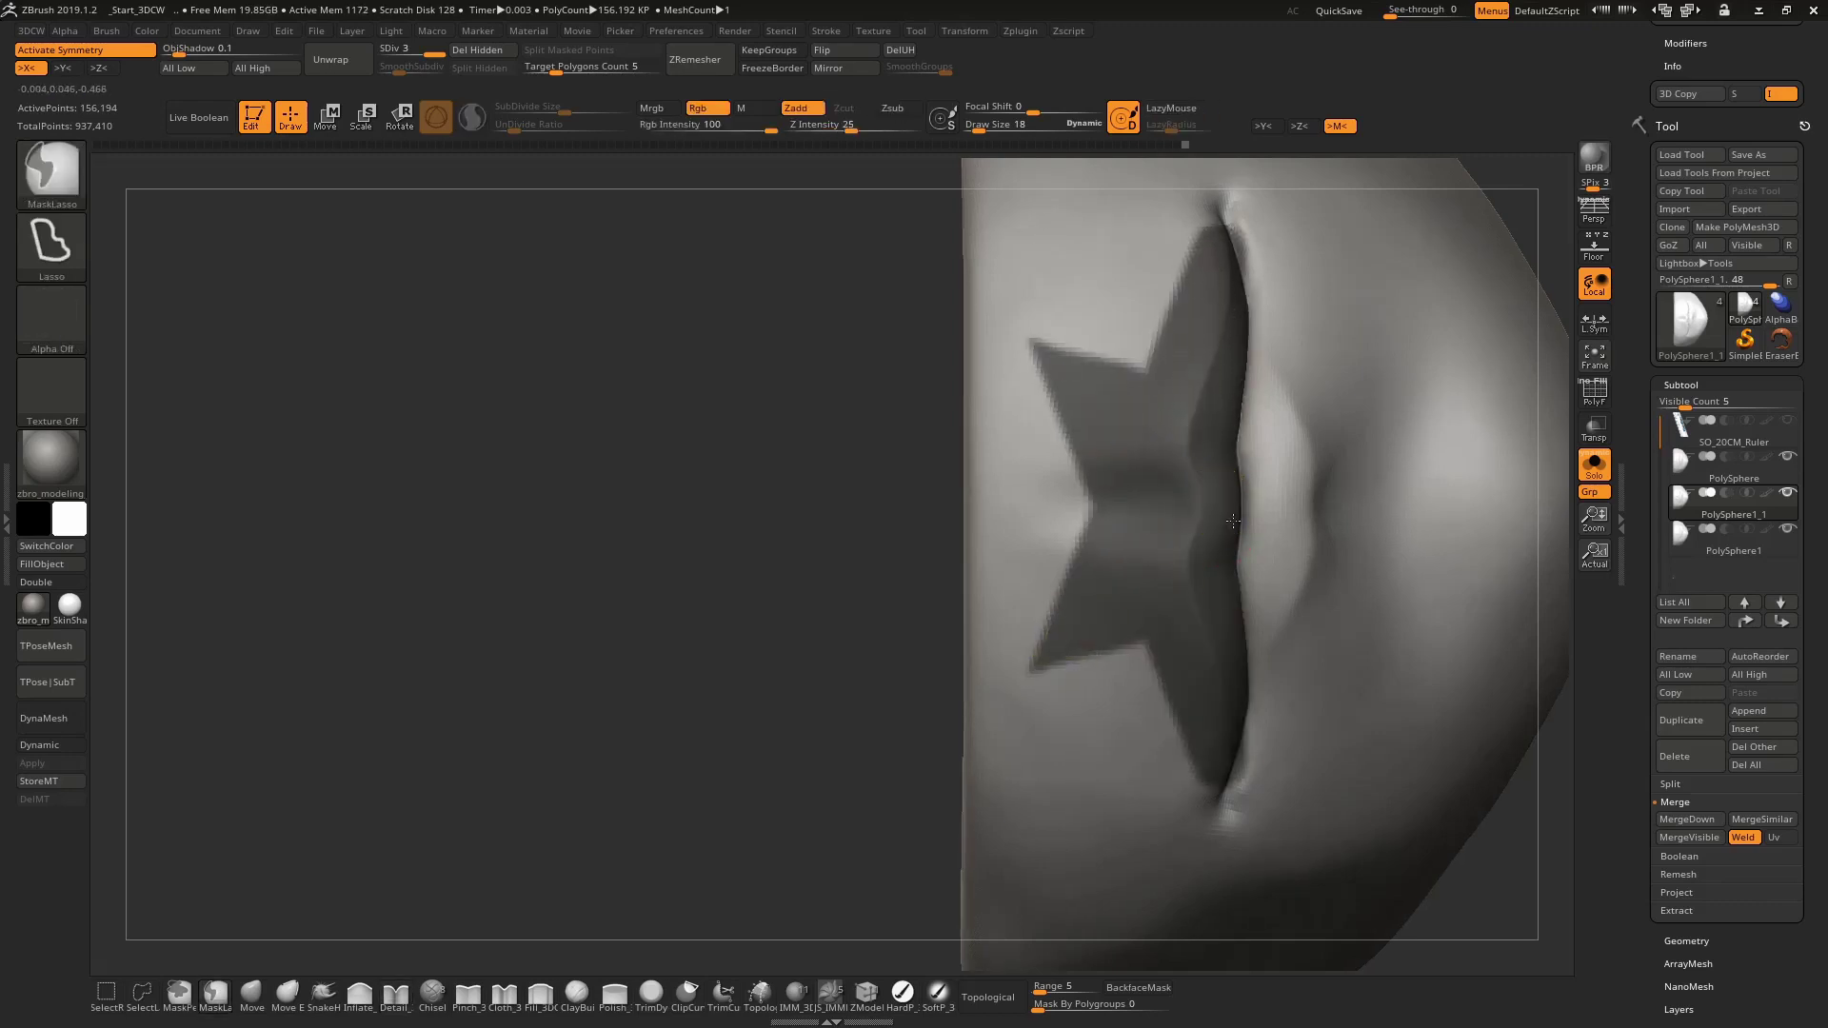
mouse_move(1228, 495)
right_down()
mouse_move(1309, 465)
mouse_move(1299, 492)
right_up()
key(b)
key(m)
key(v)
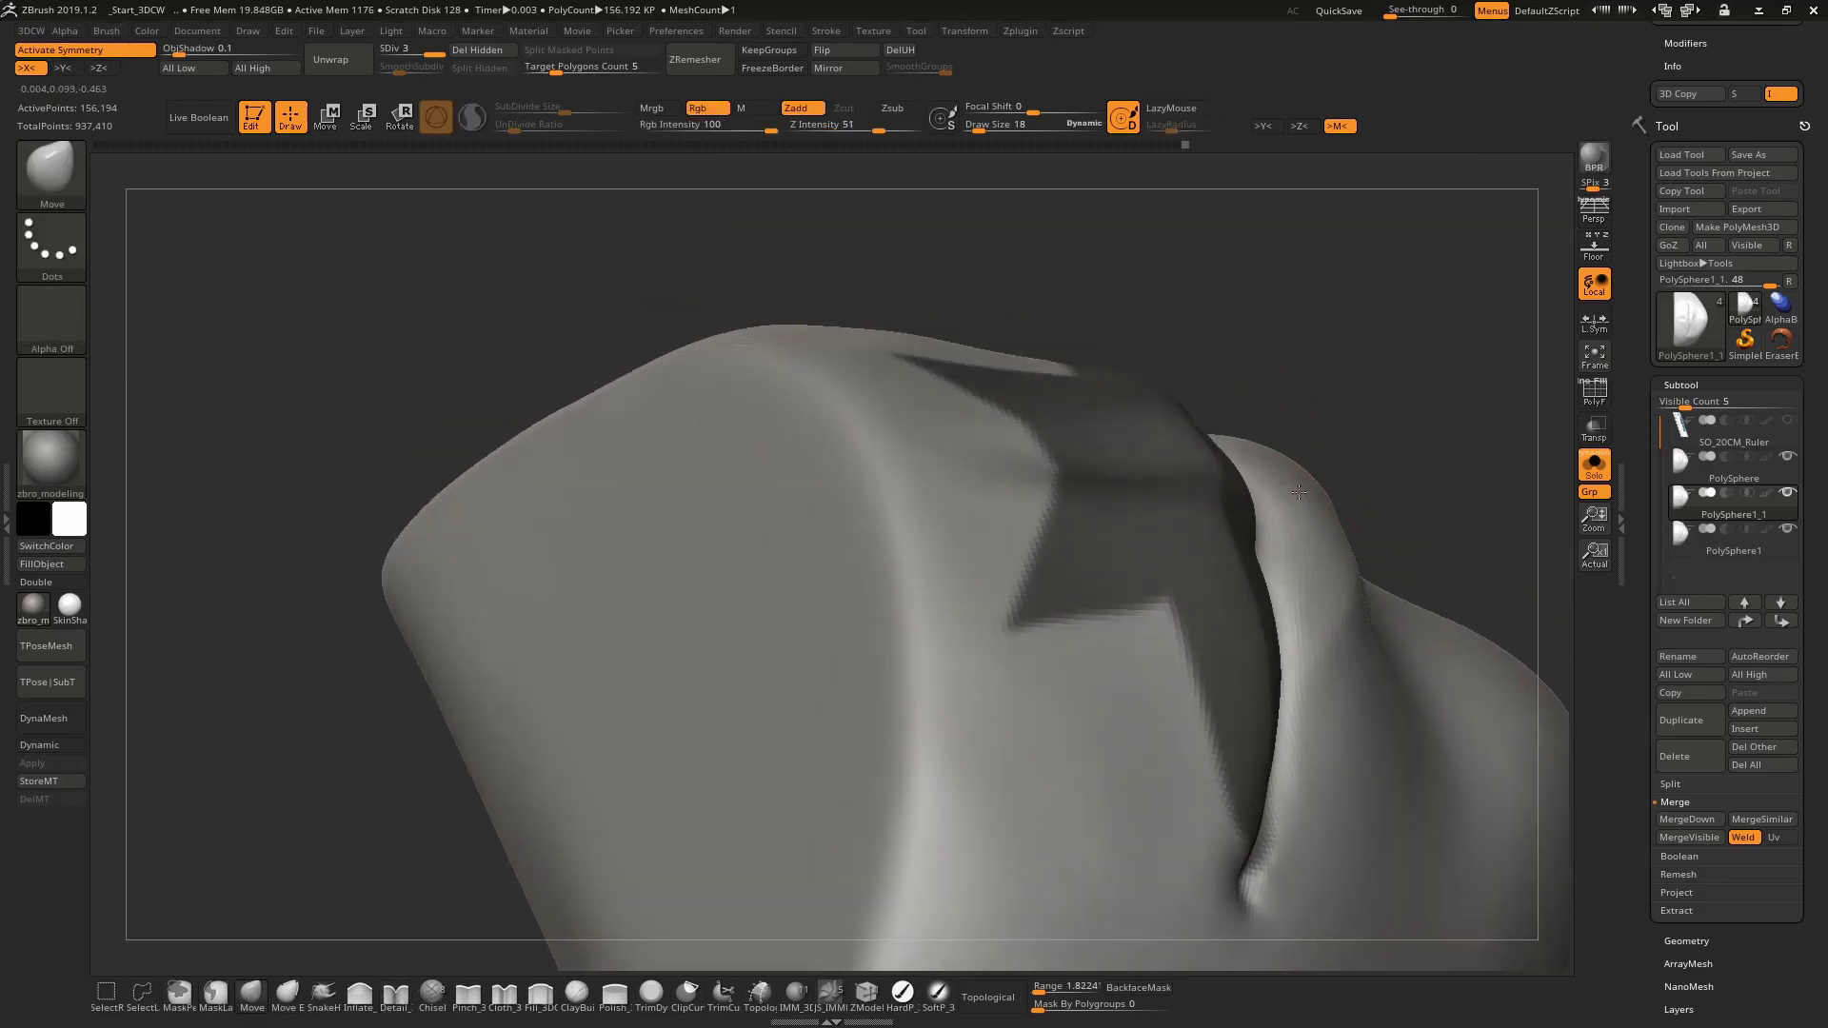
right_drag(1315, 559, 1360, 438)
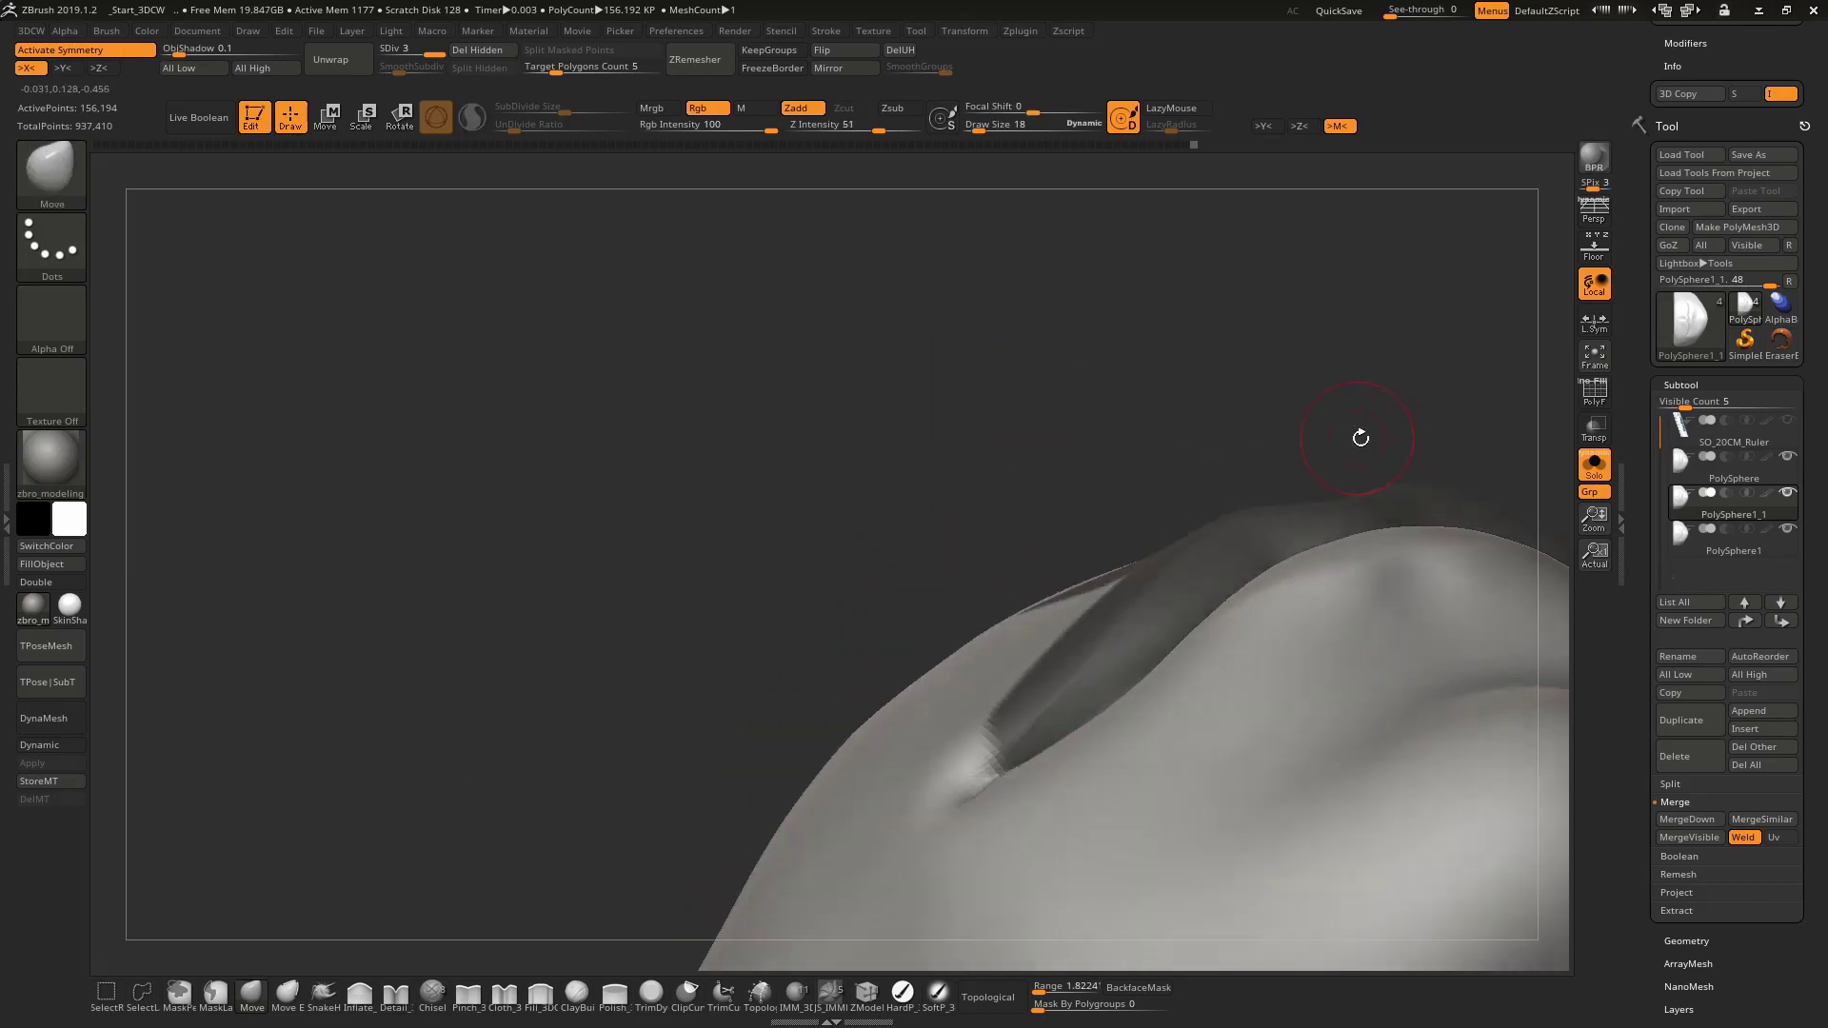
drag(1395, 482, 1417, 646)
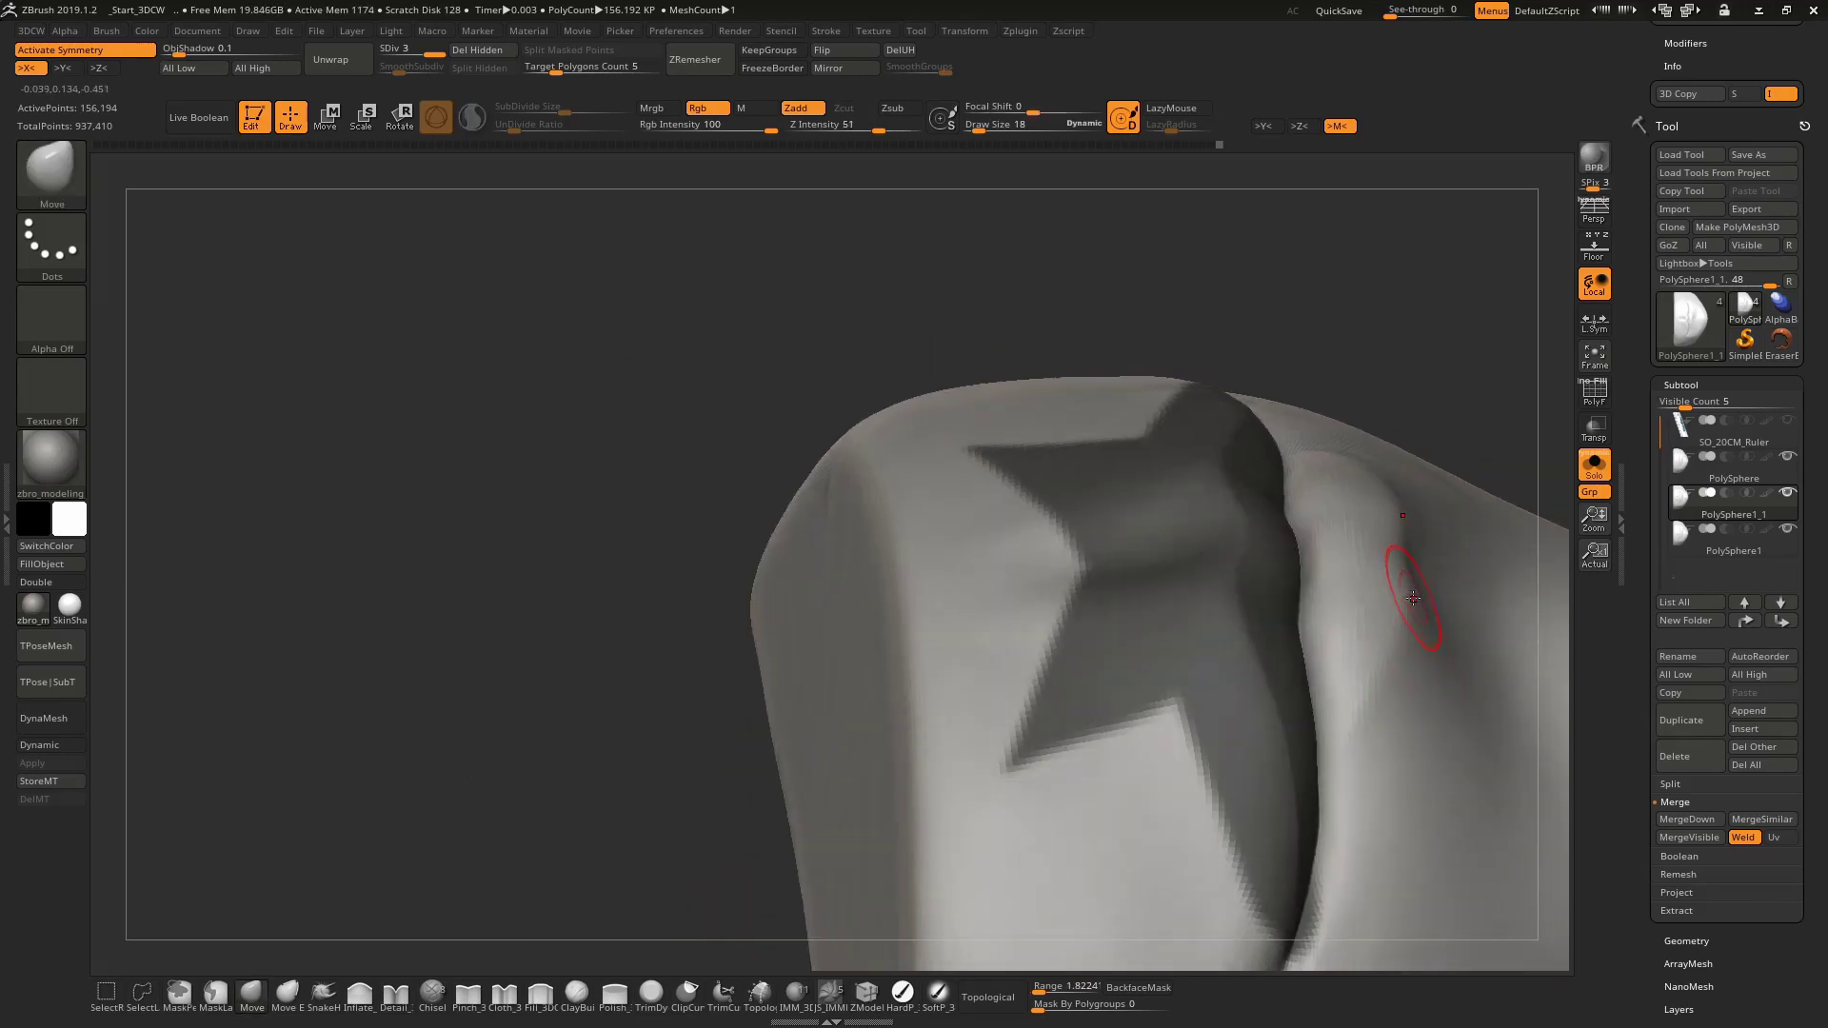
key(space)
mouse_move(1509, 450)
mouse_down()
mouse_move(1181, 359)
mouse_move(1090, 295)
mouse_up()
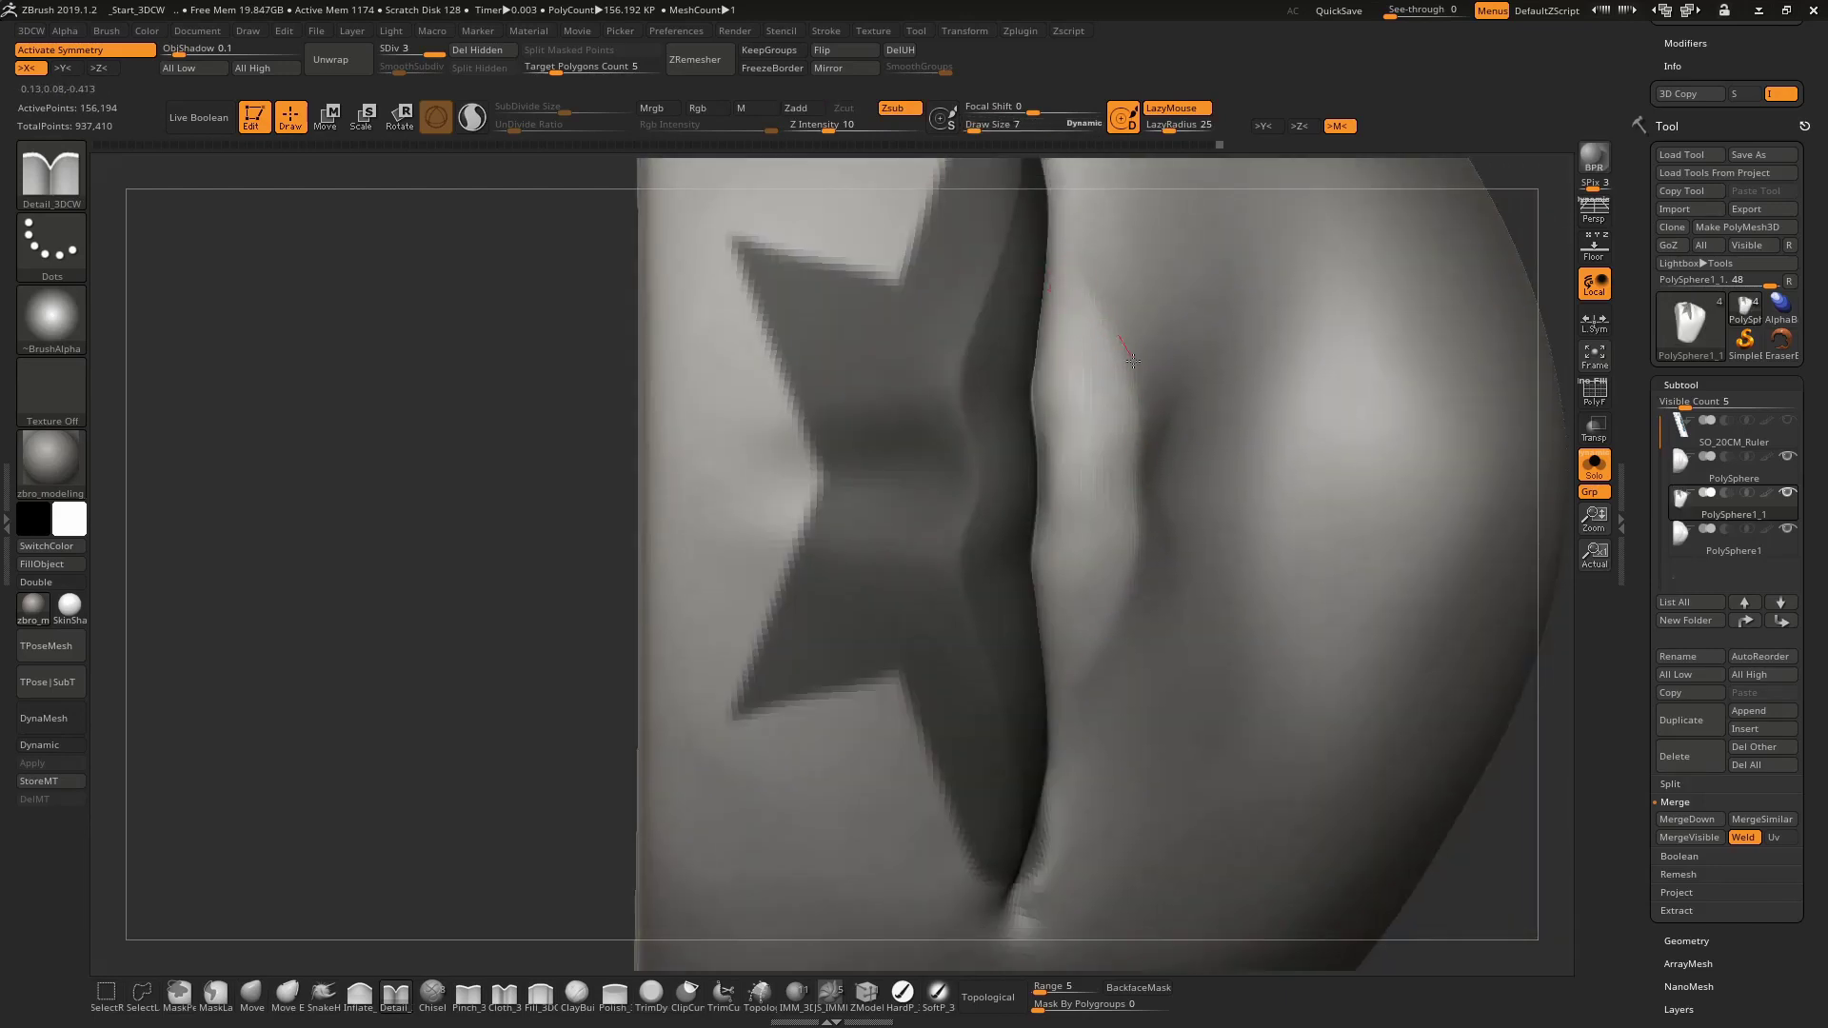
Tighten the lip crease with Pinch and soften the forms with FormSoft, clearing the star mask
key(b)
key(p)
key(i)
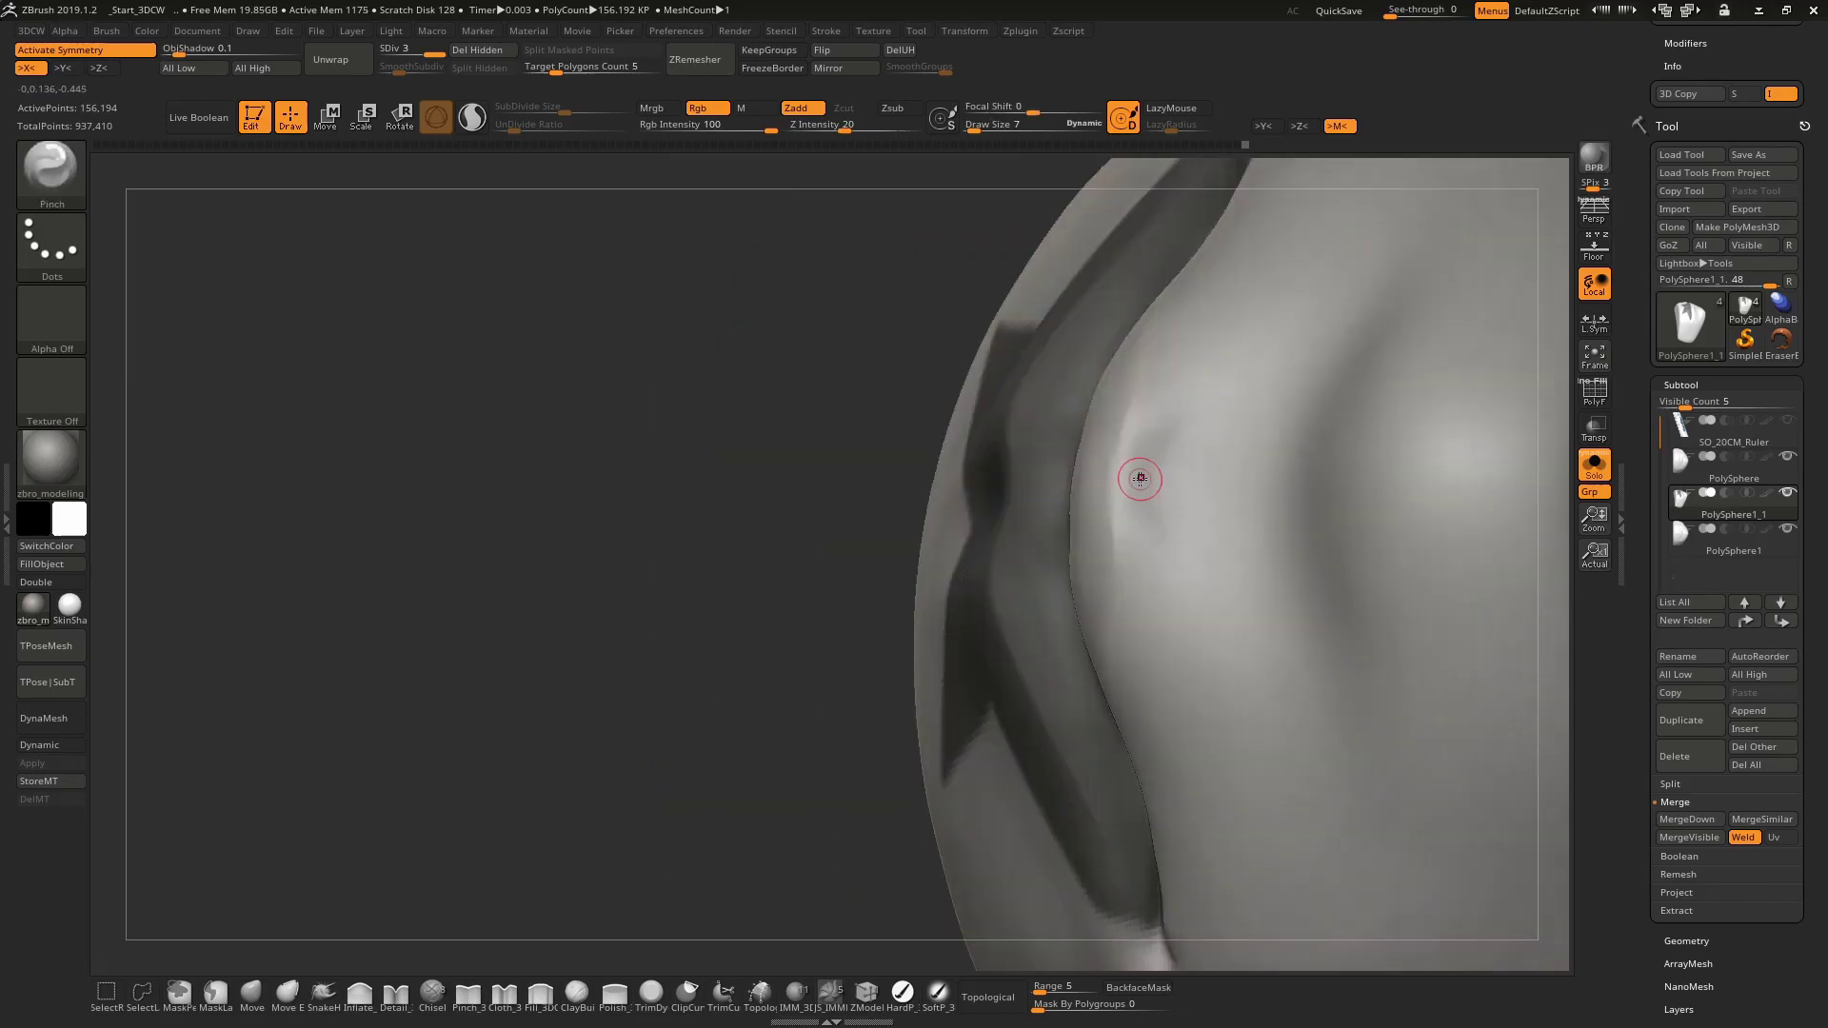
key(b)
key(f)
key(s)
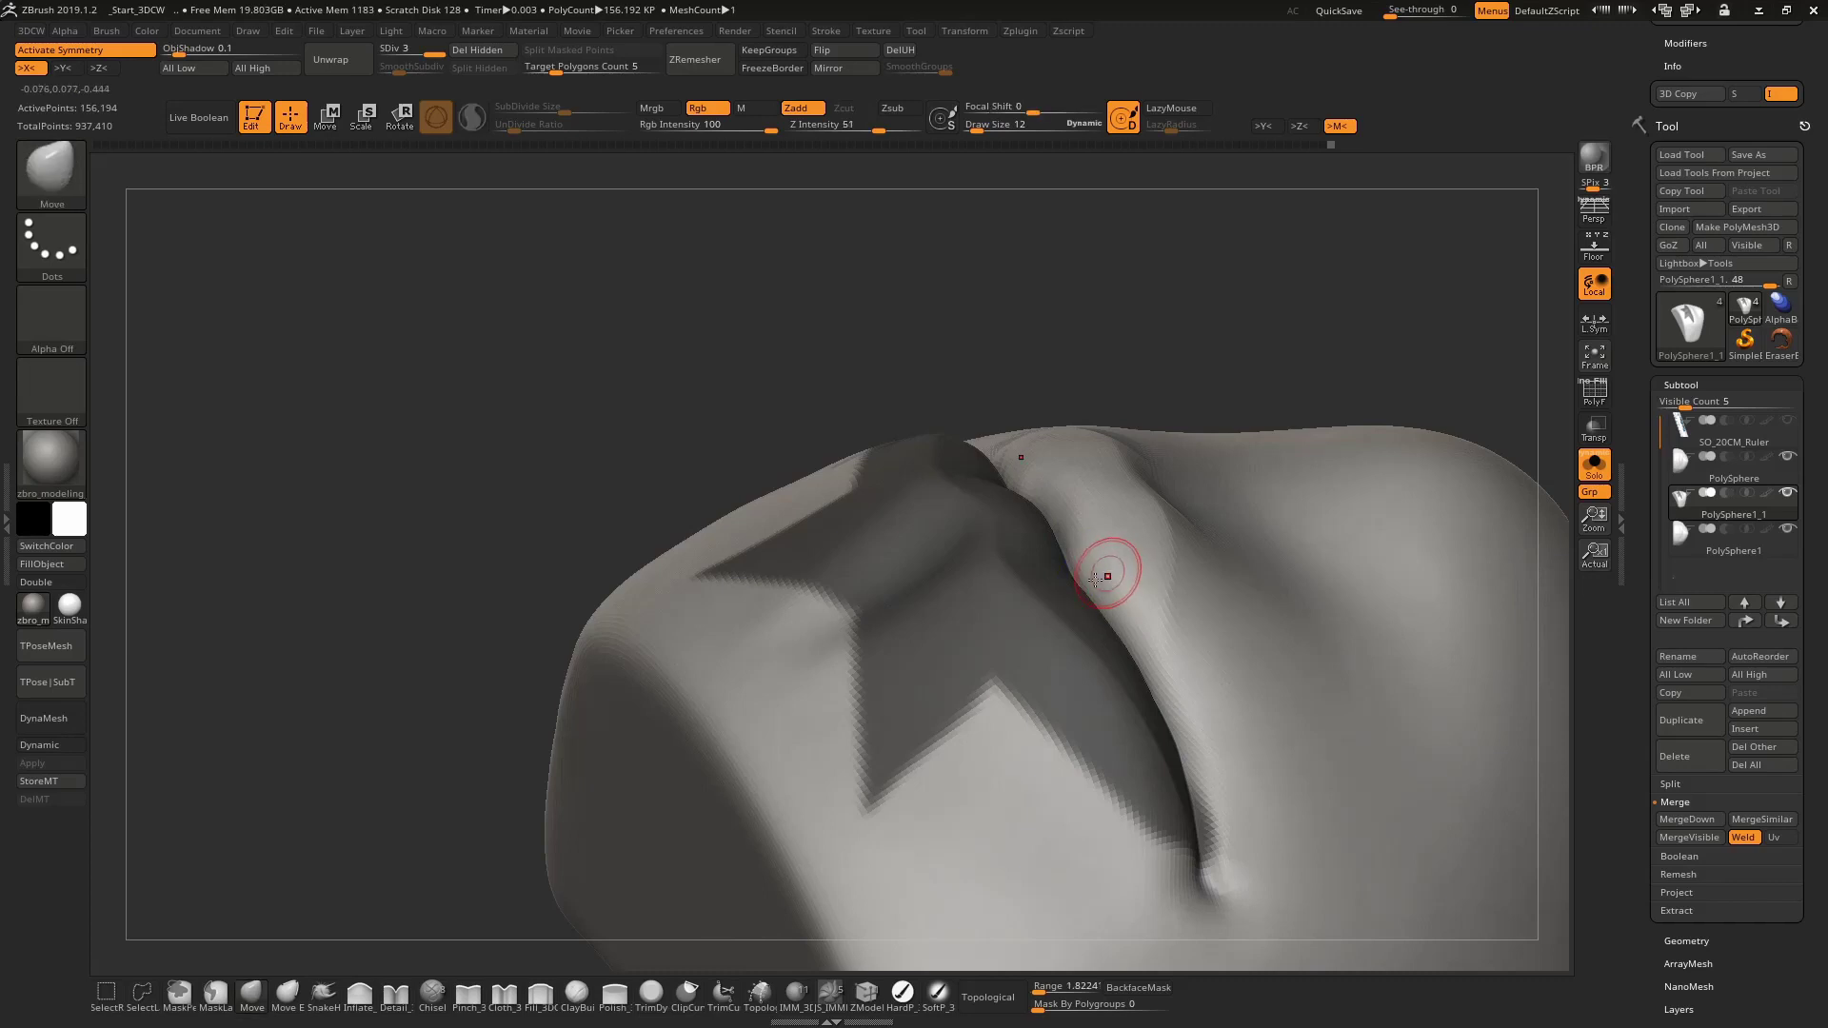
right_drag(1096, 578, 1091, 415)
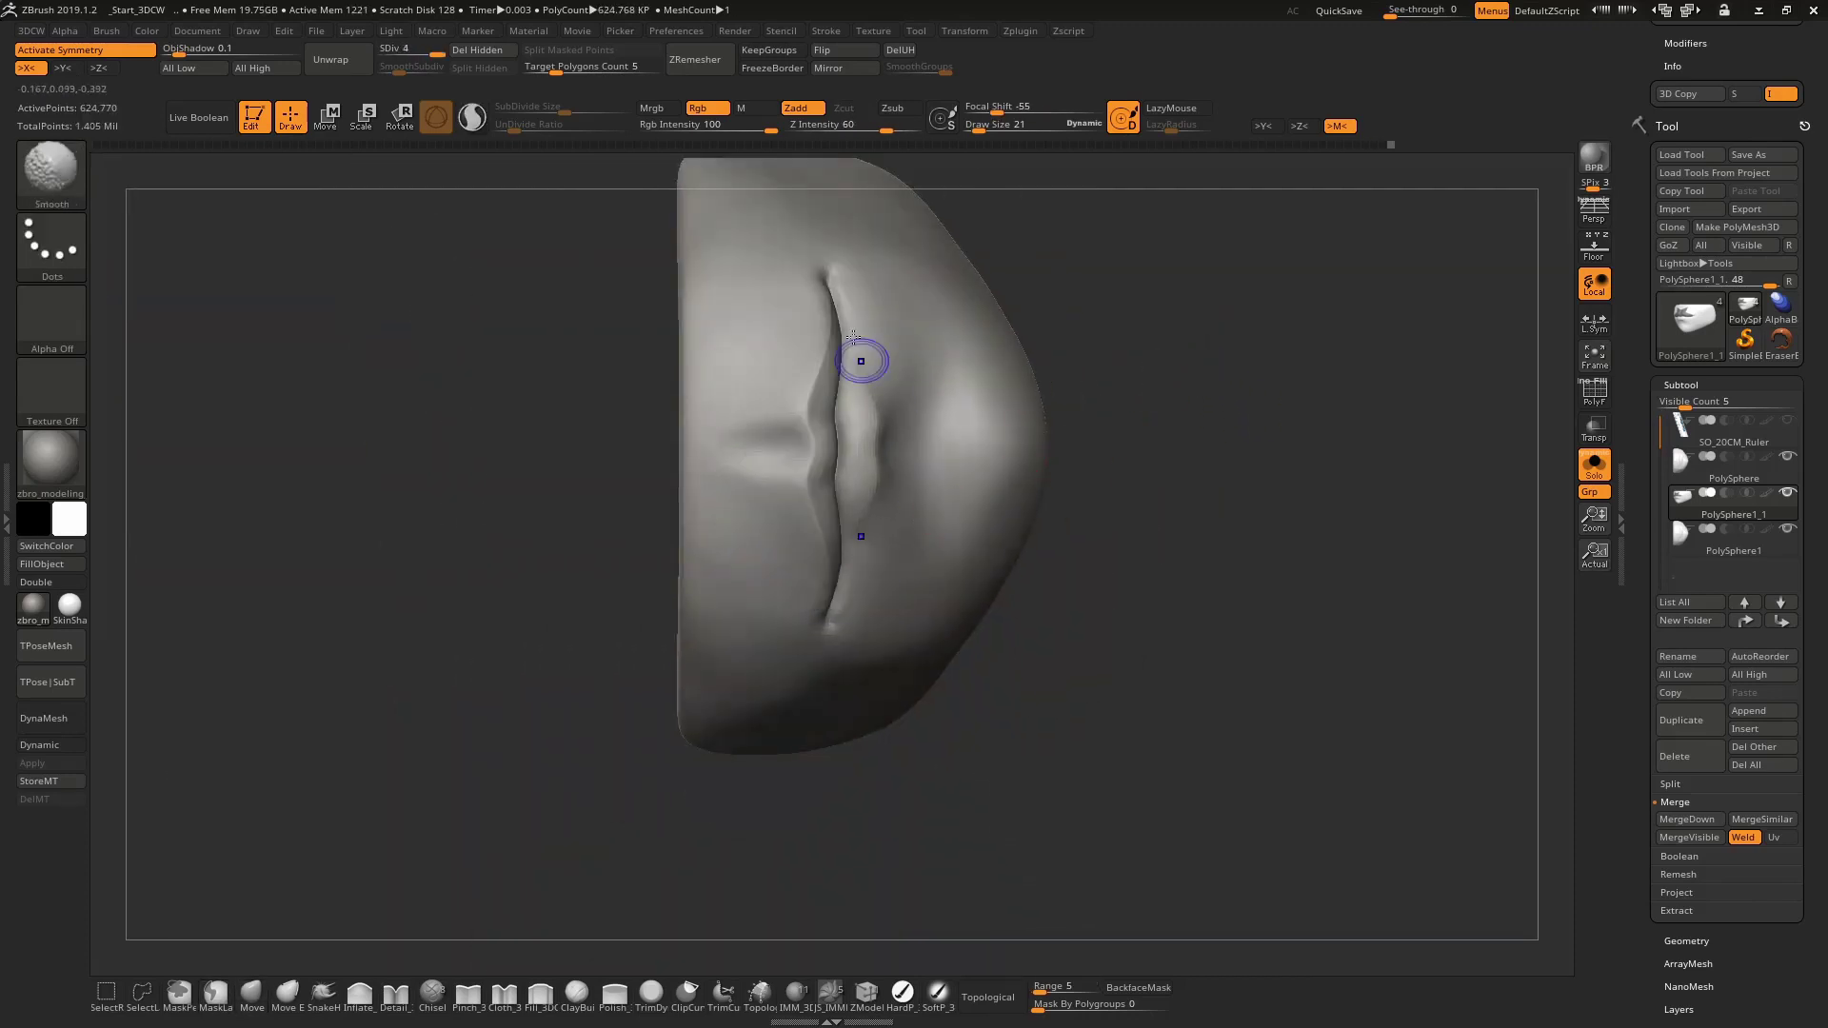
drag(1123, 542, 1123, 560)
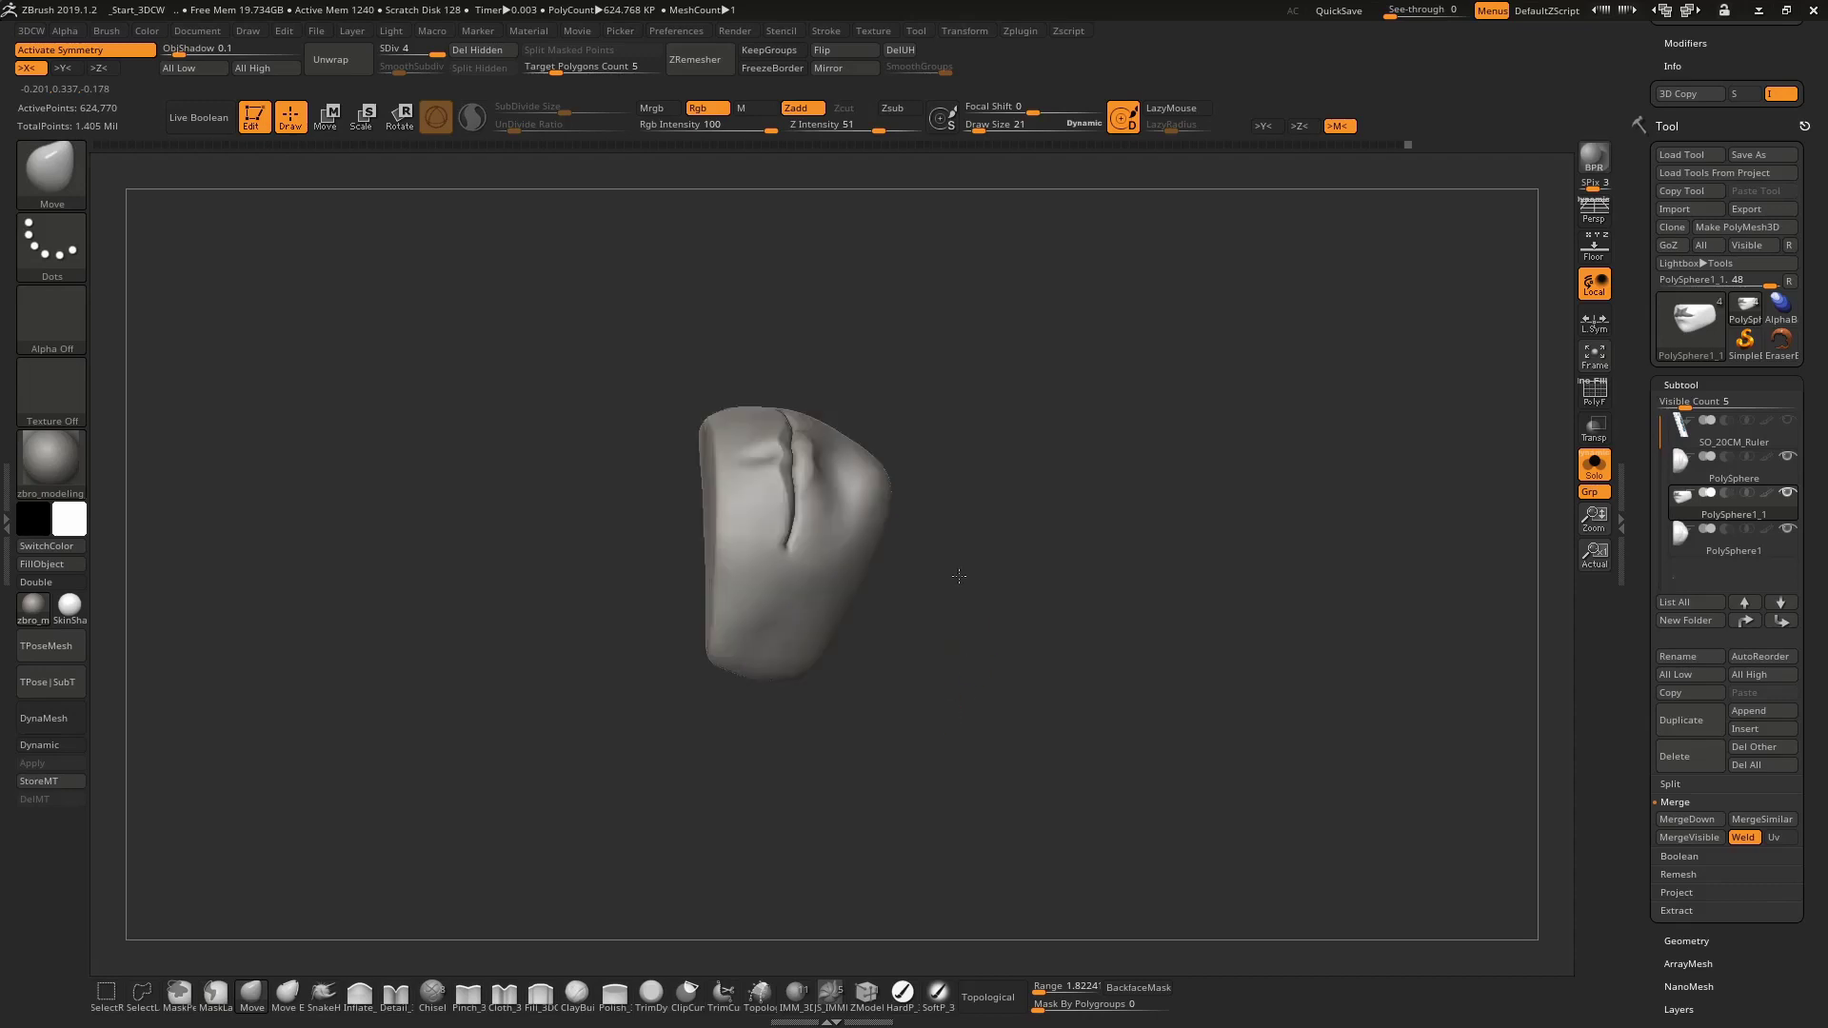
Turn Solo off, move one mouth above the others and PolySphere1 below them
click(1589, 472)
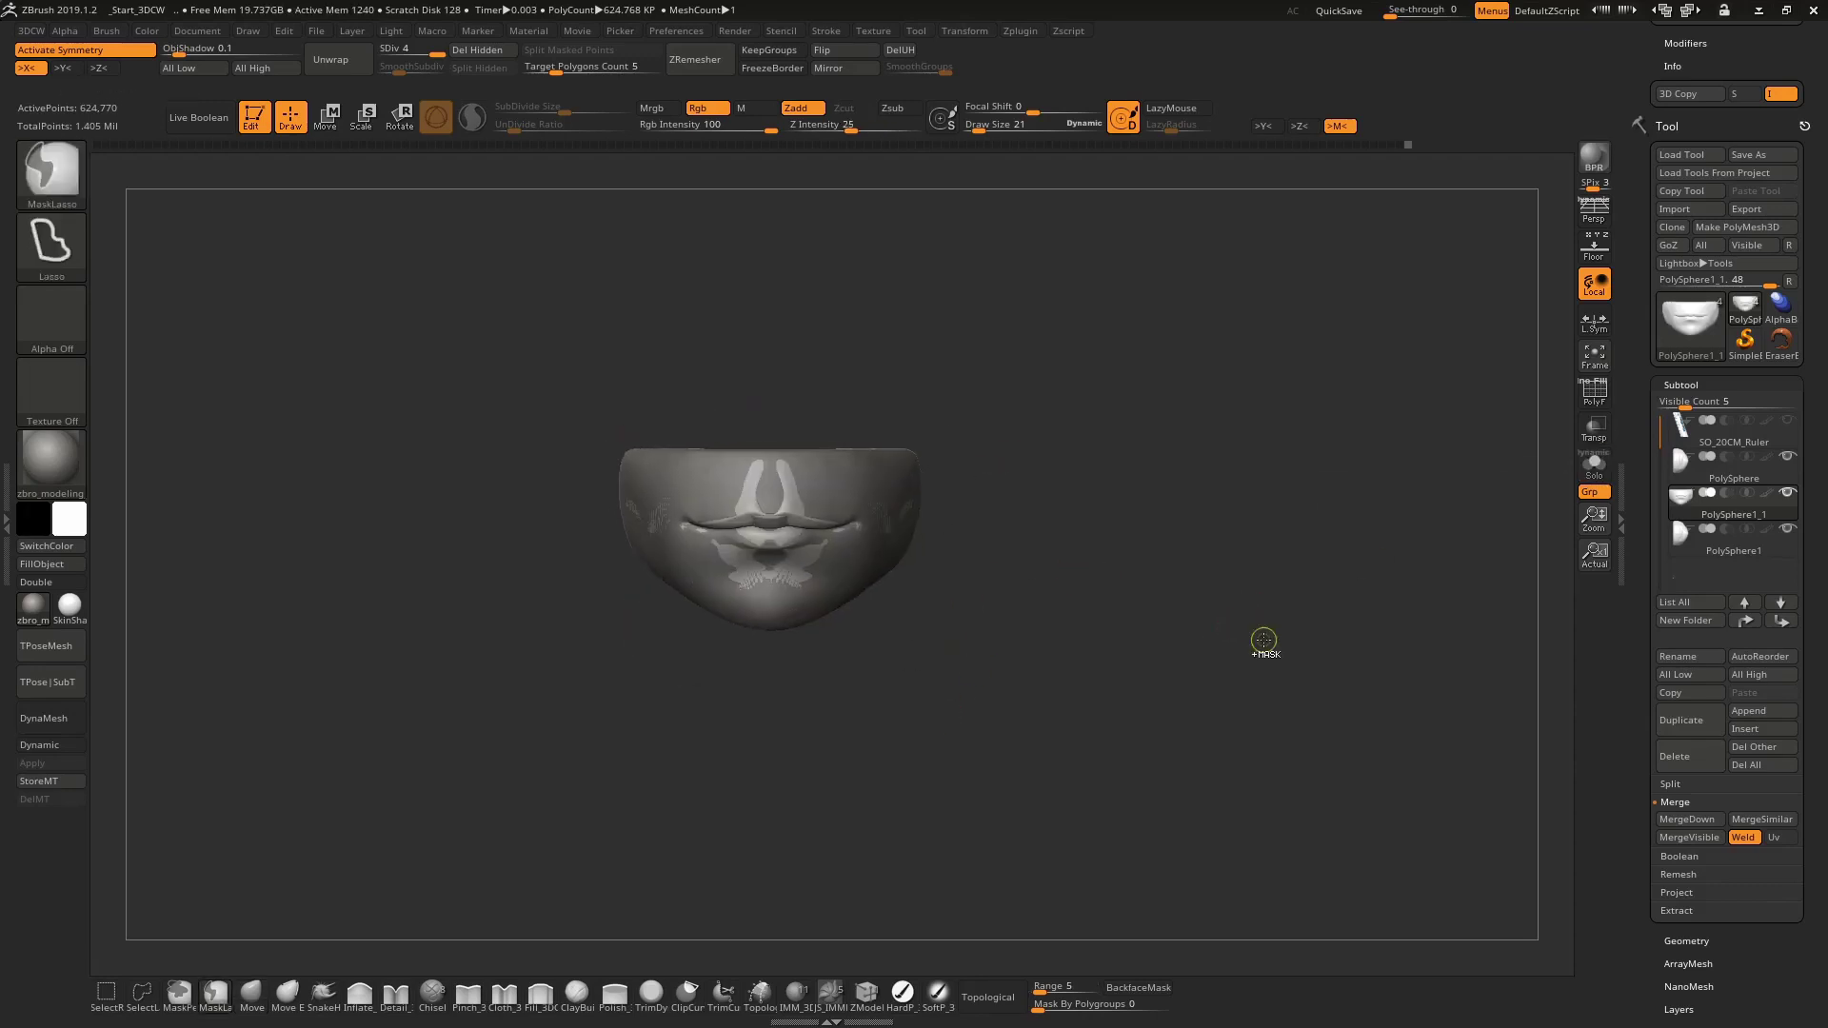
key(w)
drag(768, 405, 773, 238)
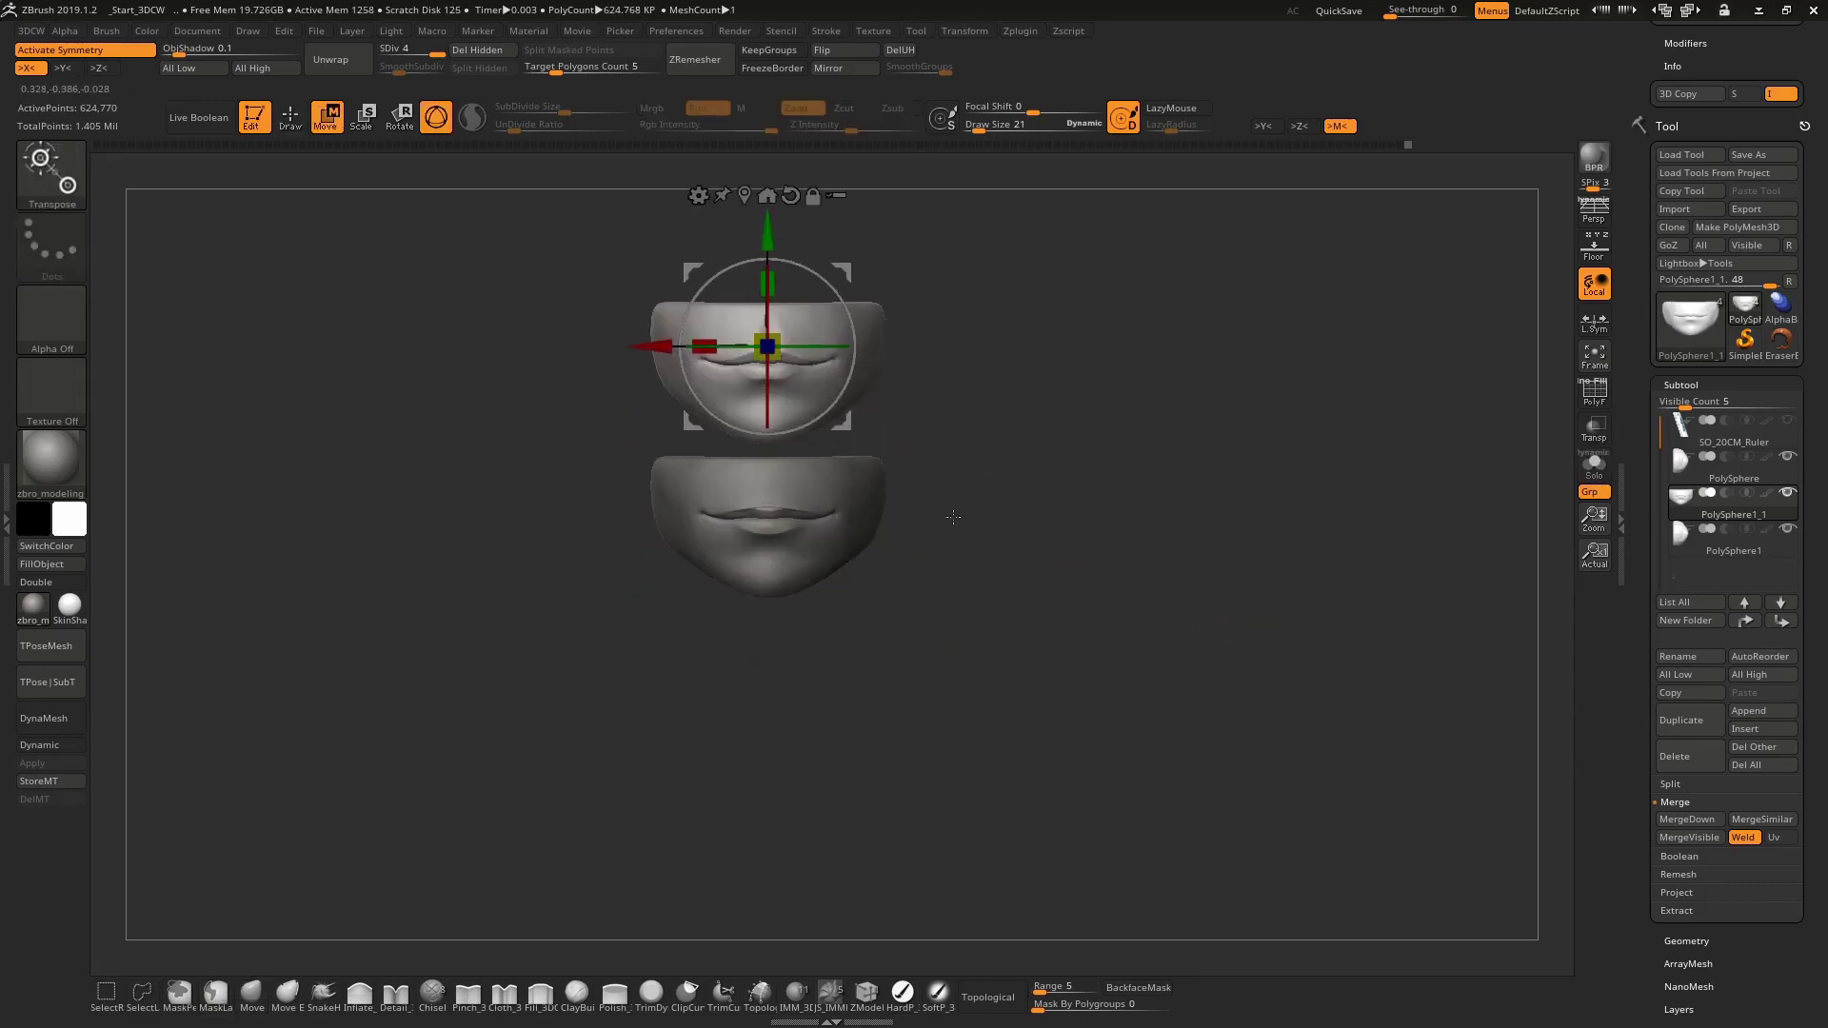
click(1683, 547)
drag(768, 451, 768, 622)
key(q)
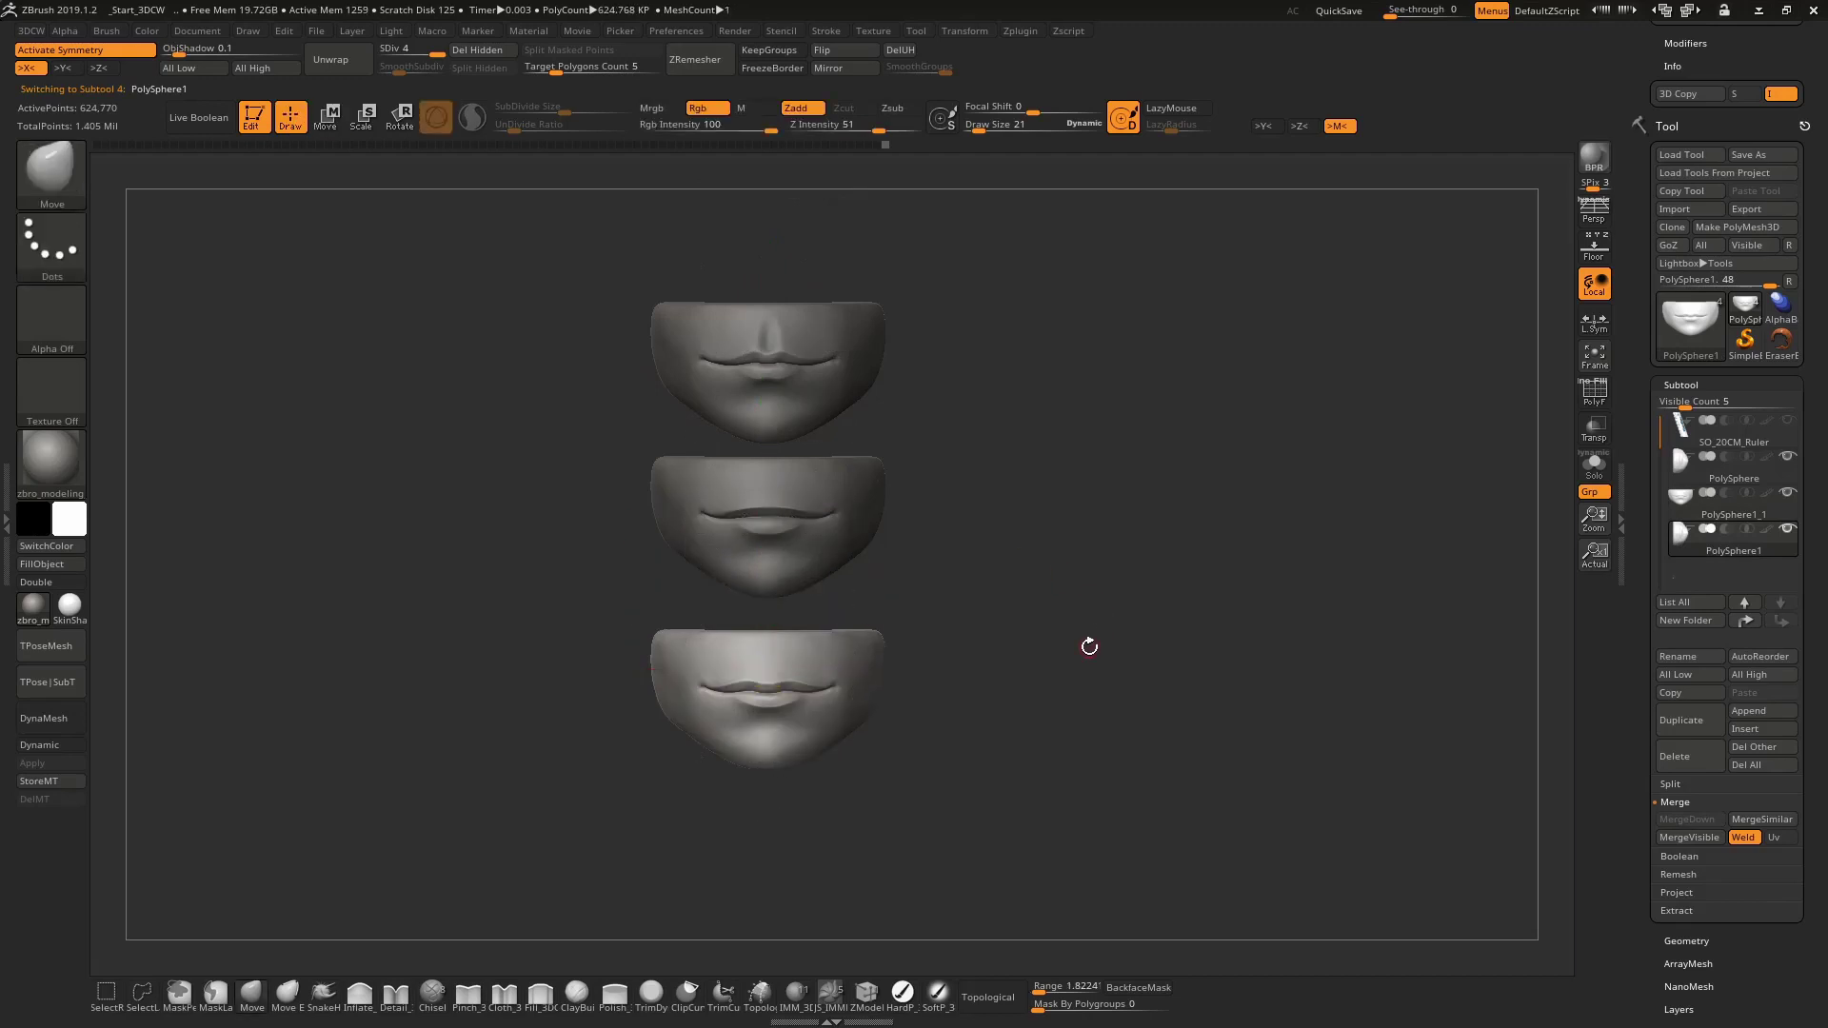
mouse_move(1088, 644)
mouse_down()
mouse_move(1185, 447)
mouse_move(1130, 460)
mouse_move(1235, 477)
mouse_move(1247, 500)
mouse_up()
Reposition the middle mouth and frame all three mouth variations in the view
key(w)
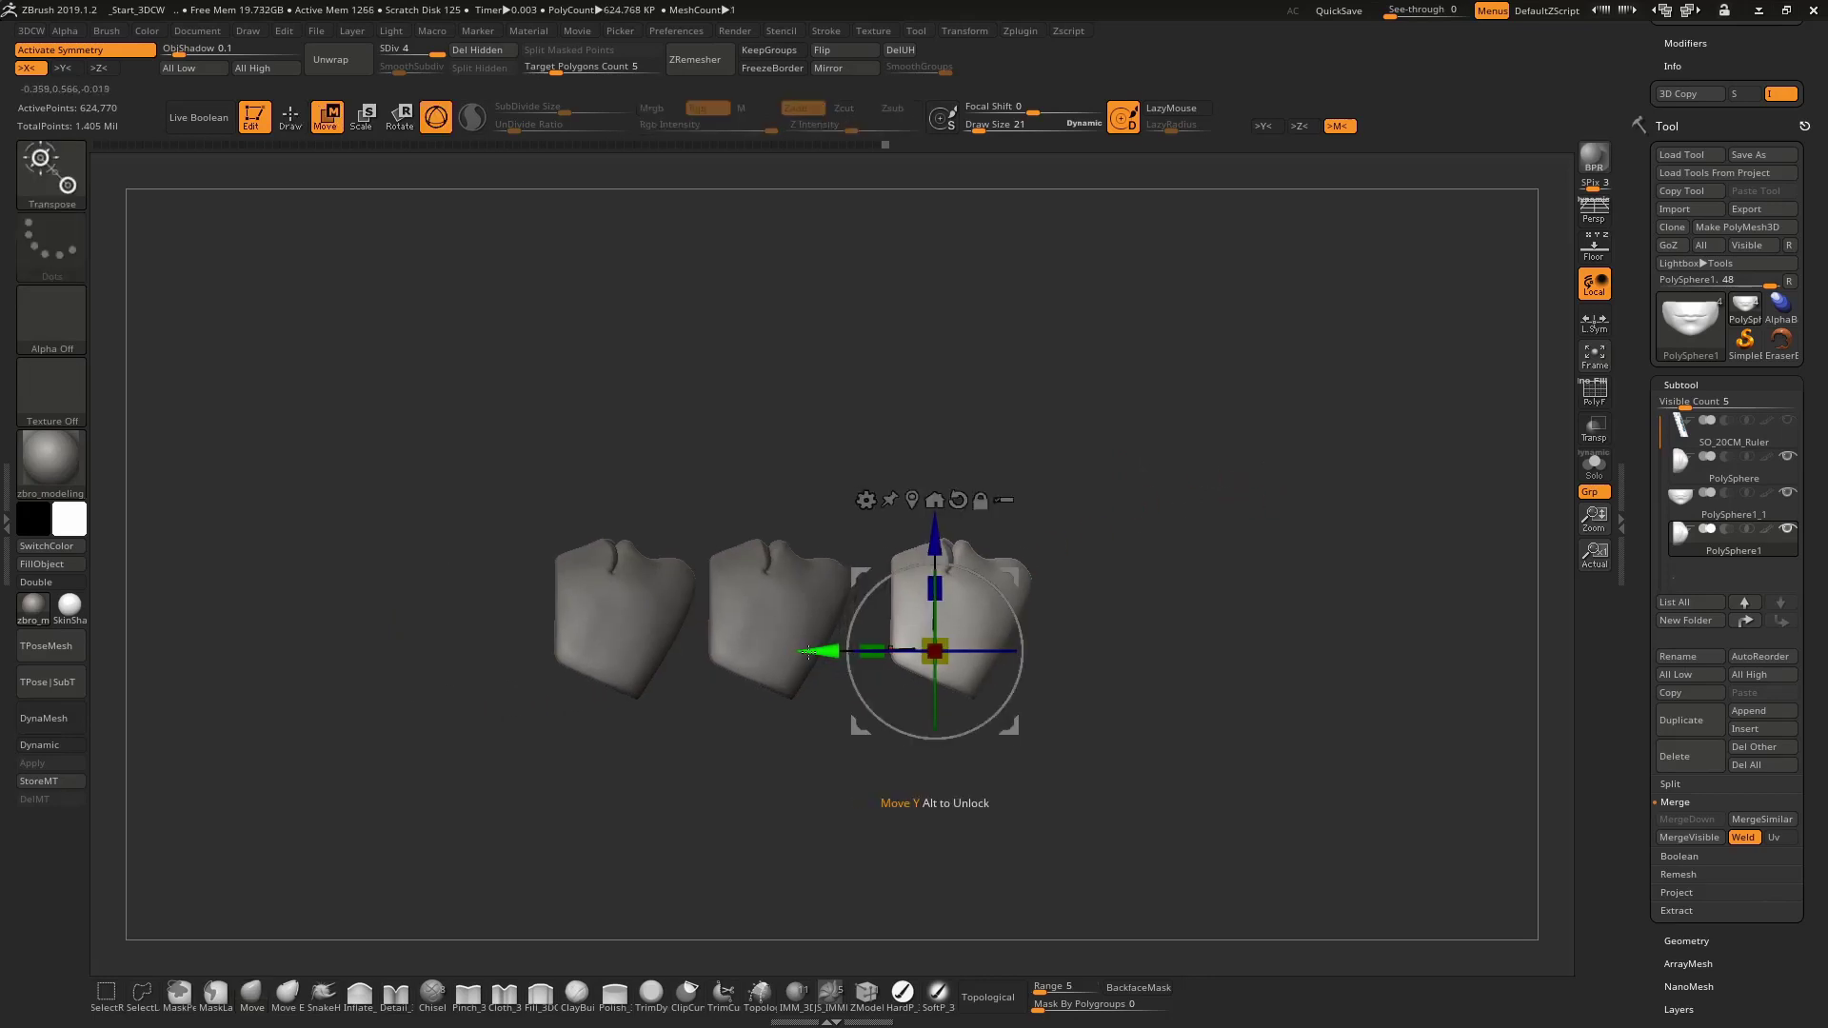
key(q)
alt+click(788, 648)
key(w)
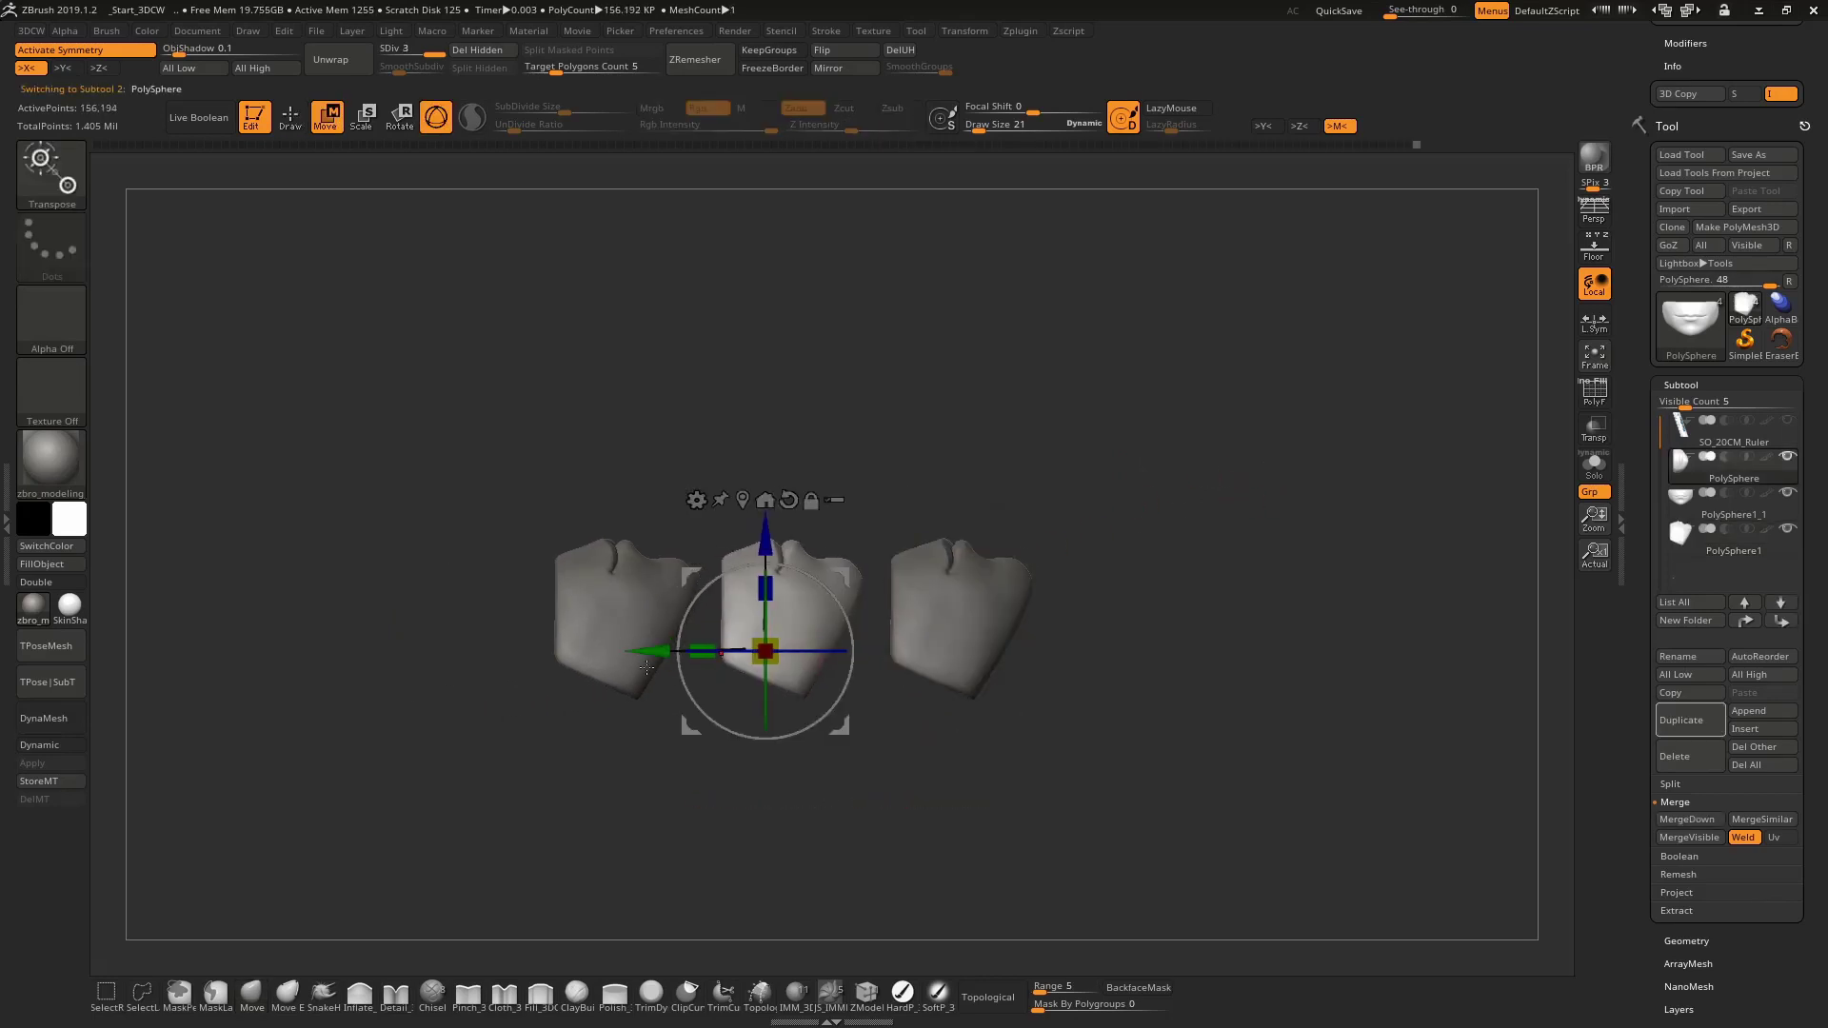
key(q)
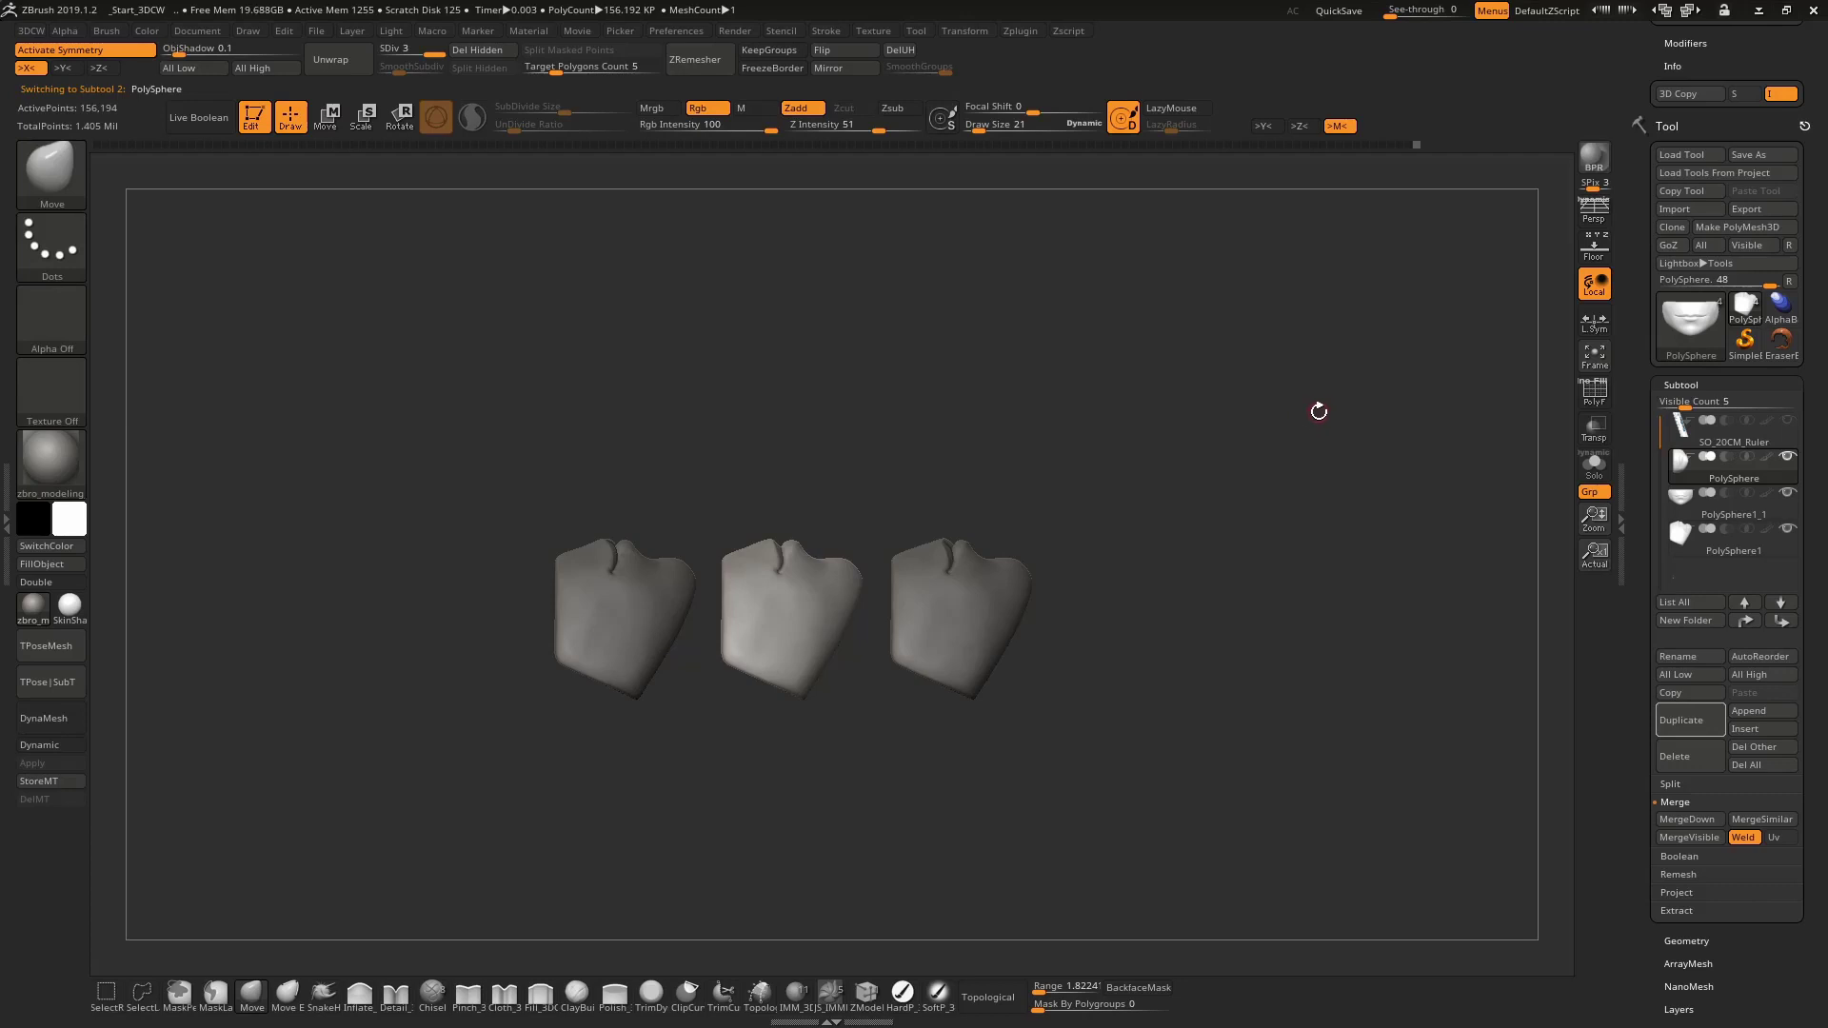
key(f)
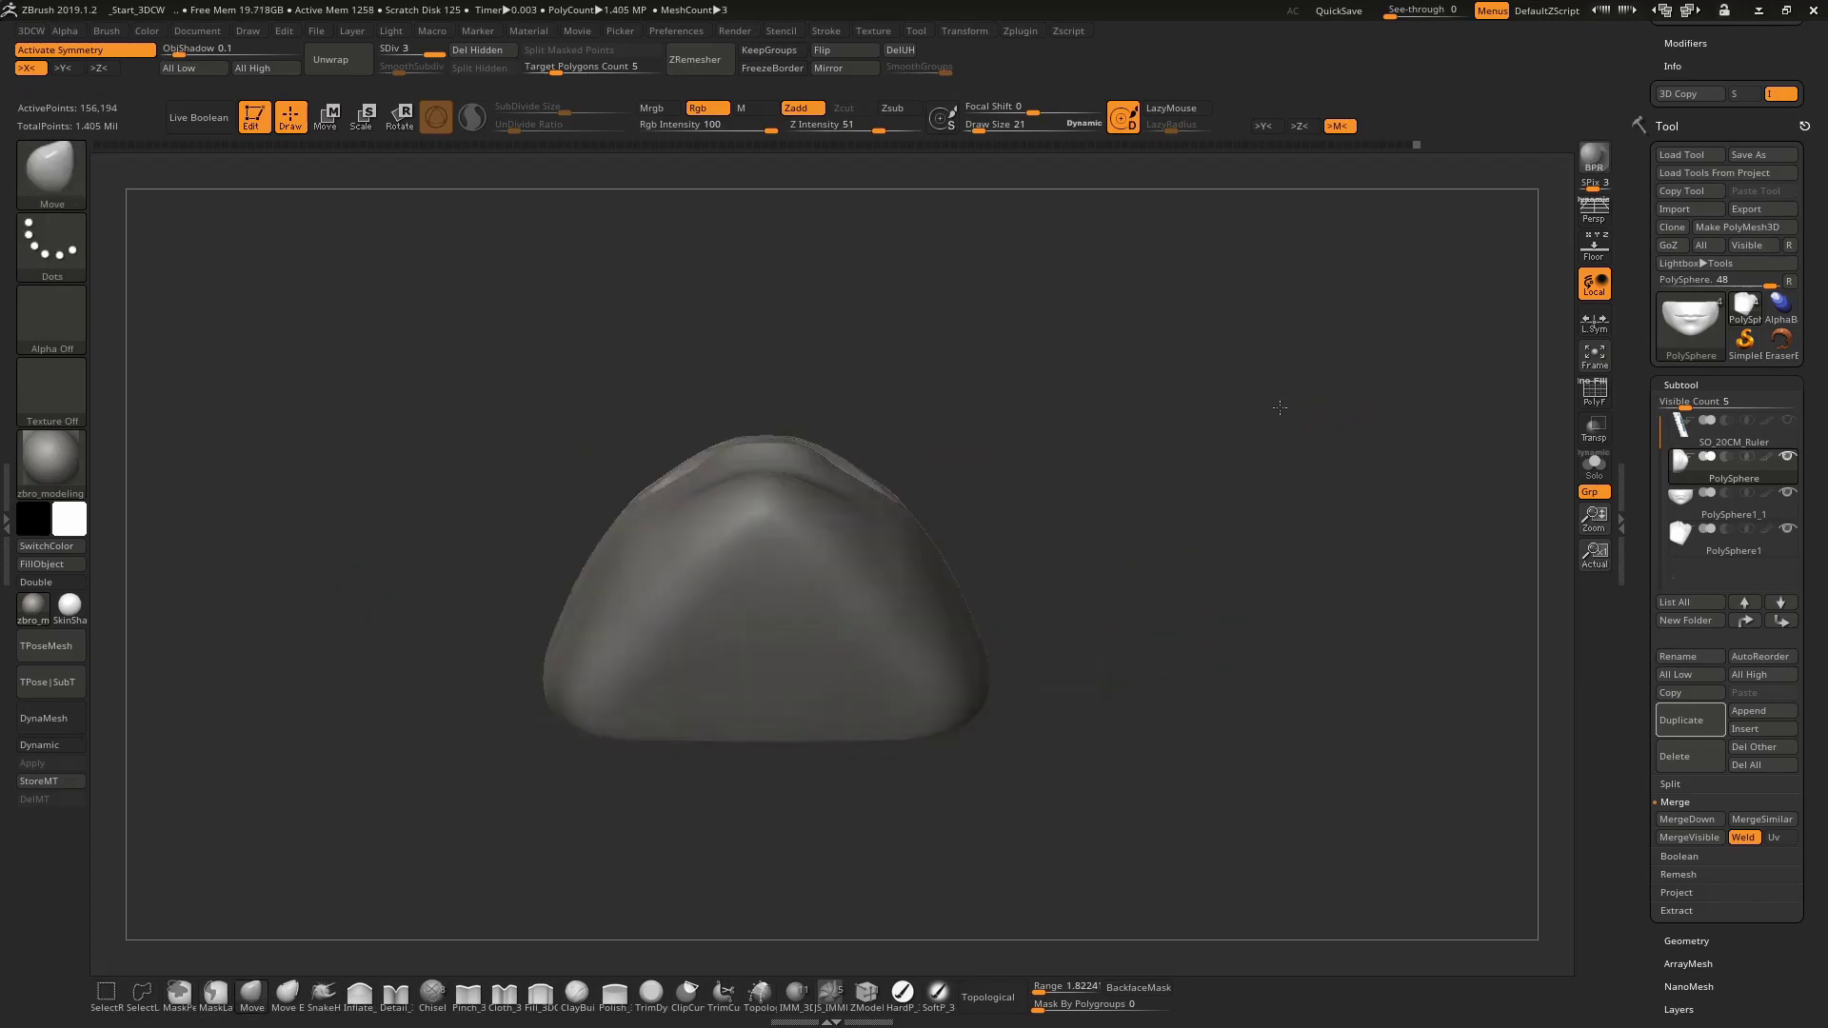